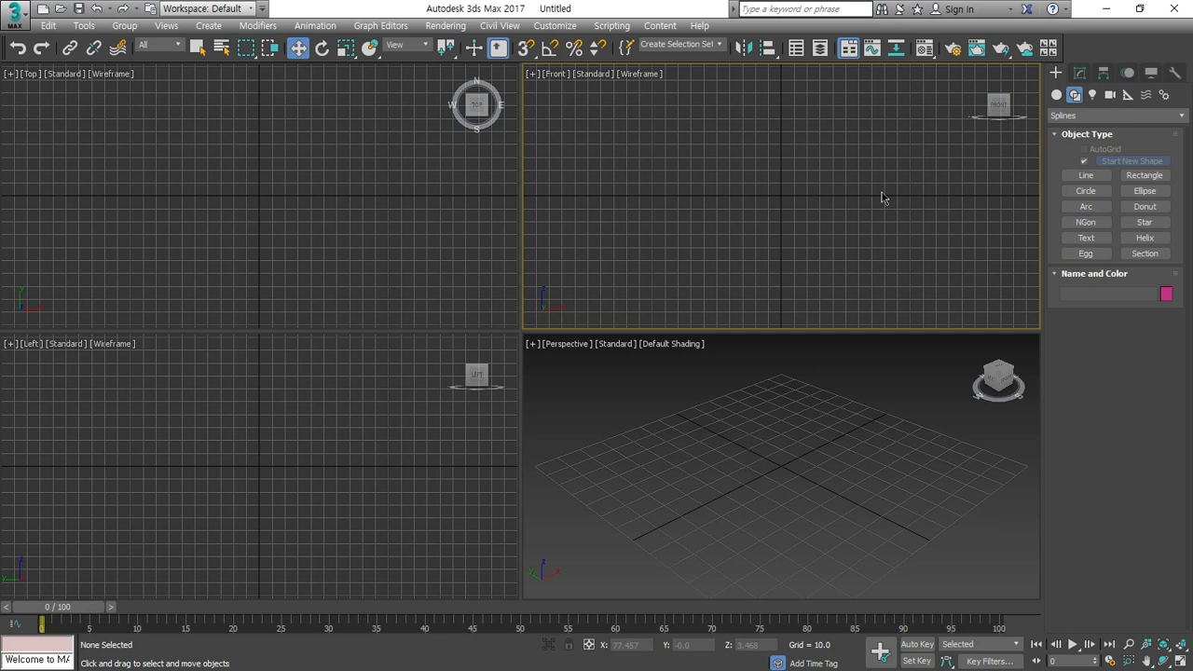
# - Draw a closed L-shaped profile with the Line tool in the Front view, about 75 units wide with walls about 7.5 units thick
pyautogui.click(1085, 175)
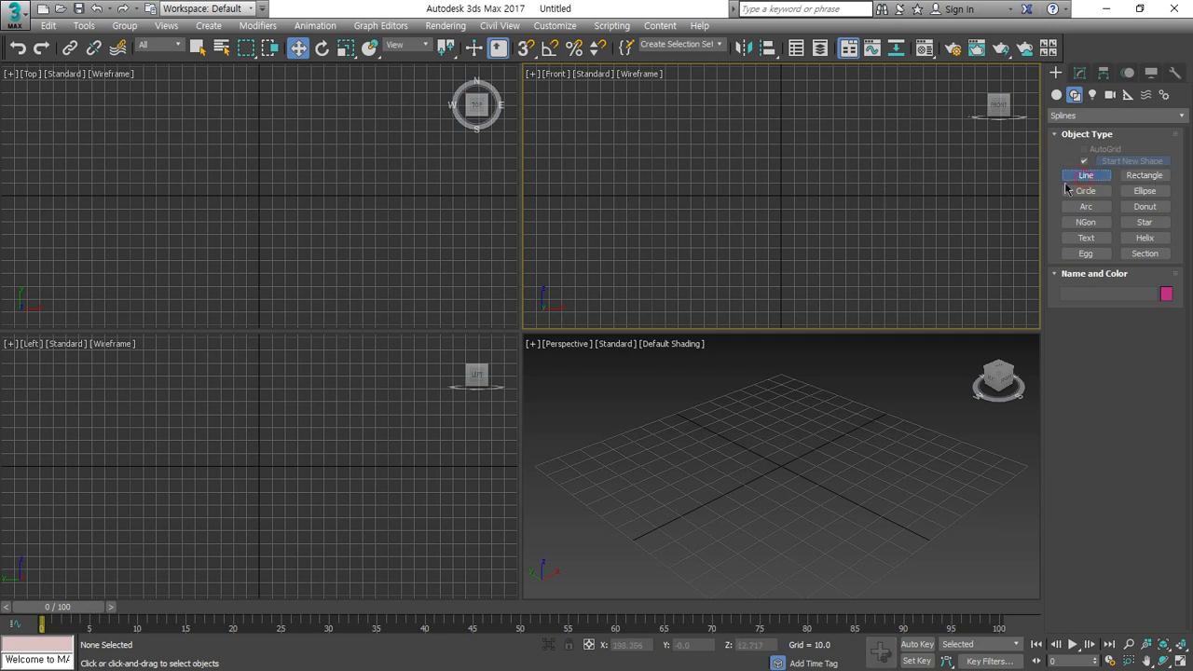
pyautogui.click(782, 246)
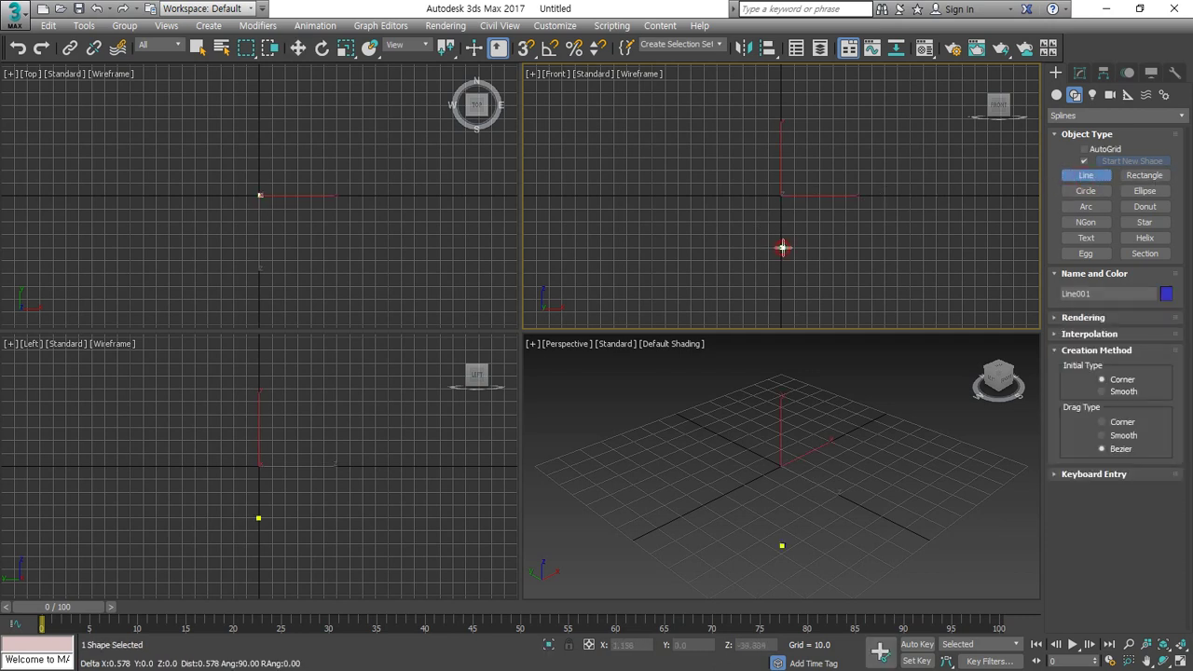
pyautogui.click(866, 247)
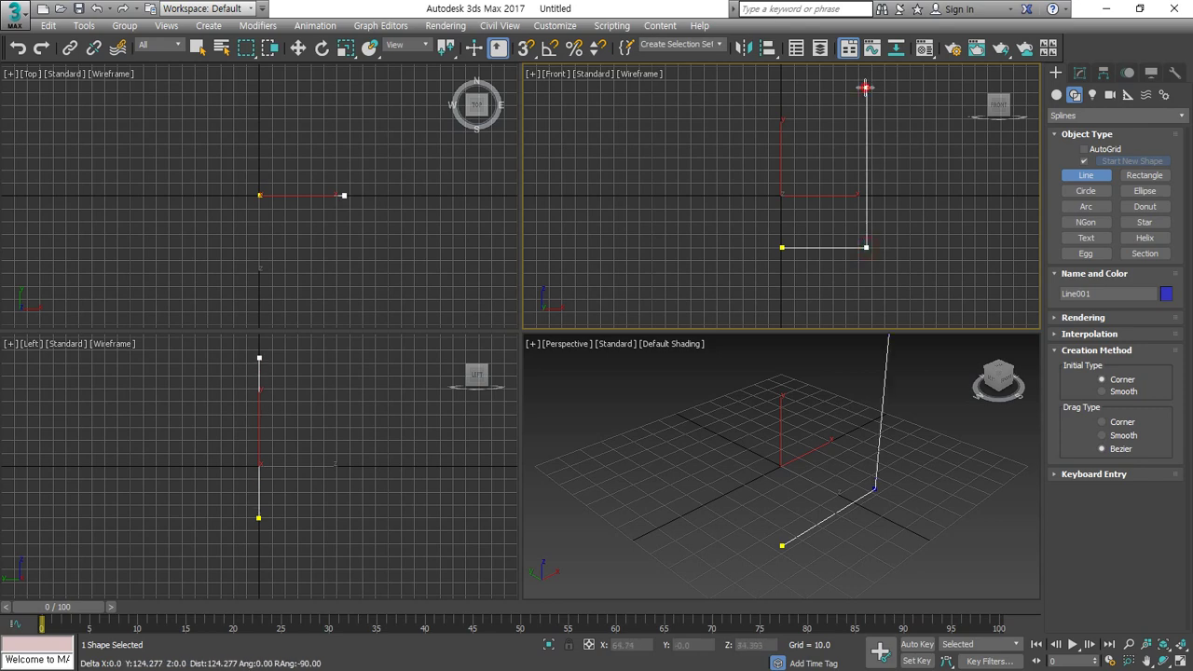
pyautogui.click(871, 87)
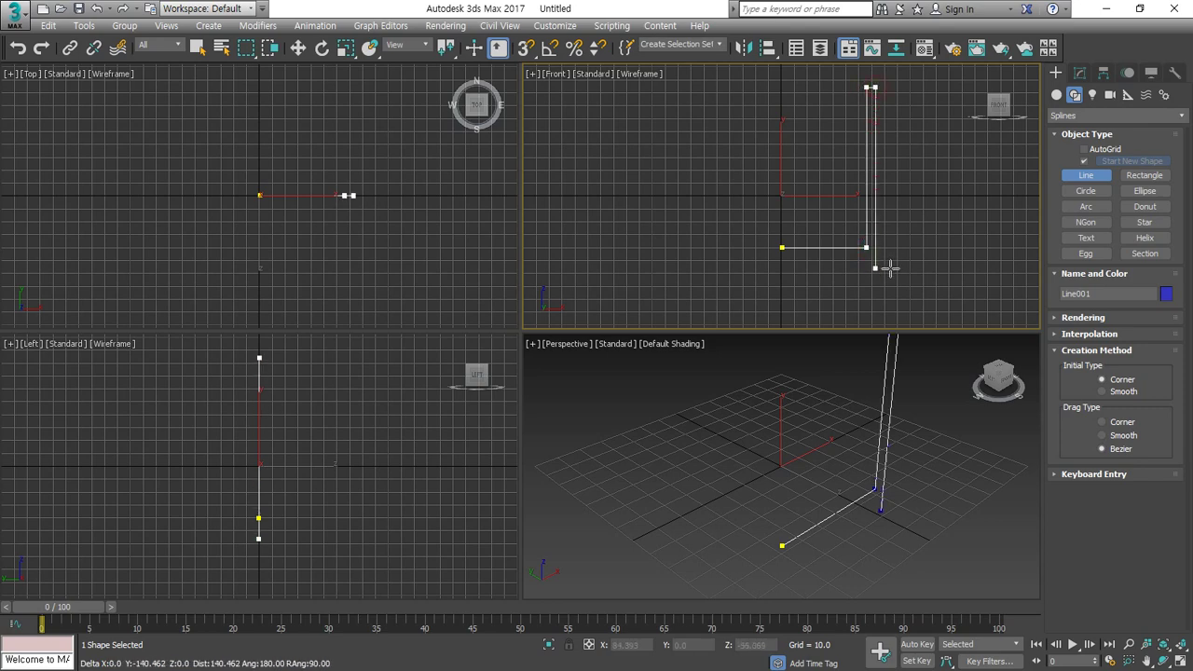
pyautogui.click(876, 254)
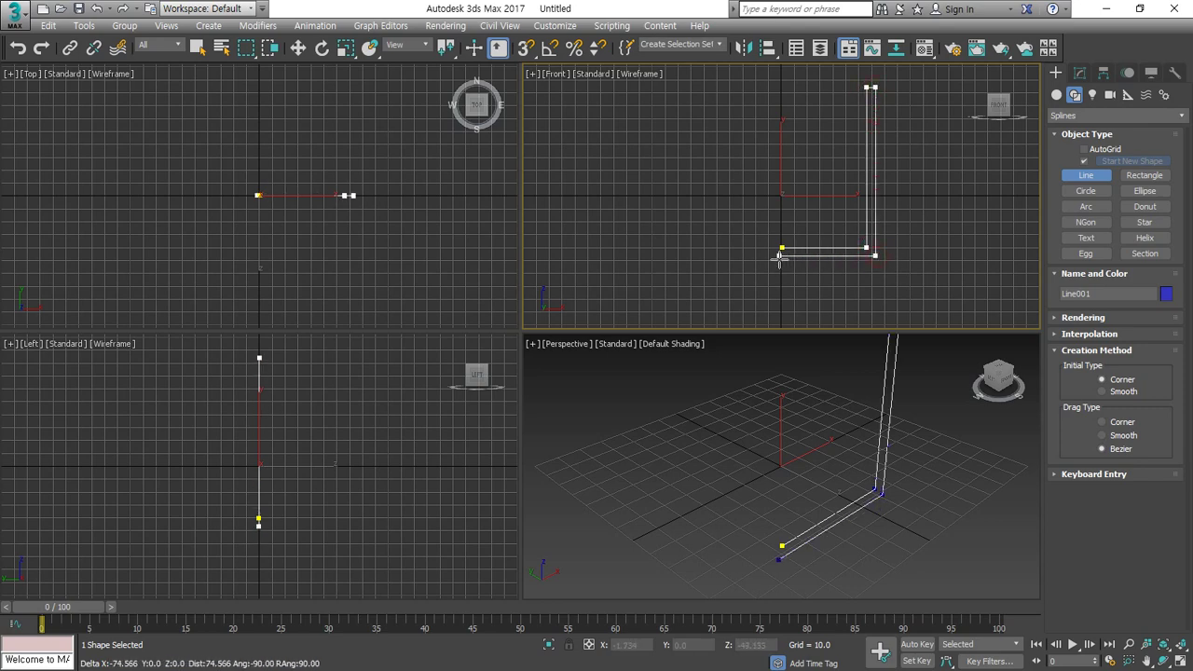
pyautogui.click(782, 252)
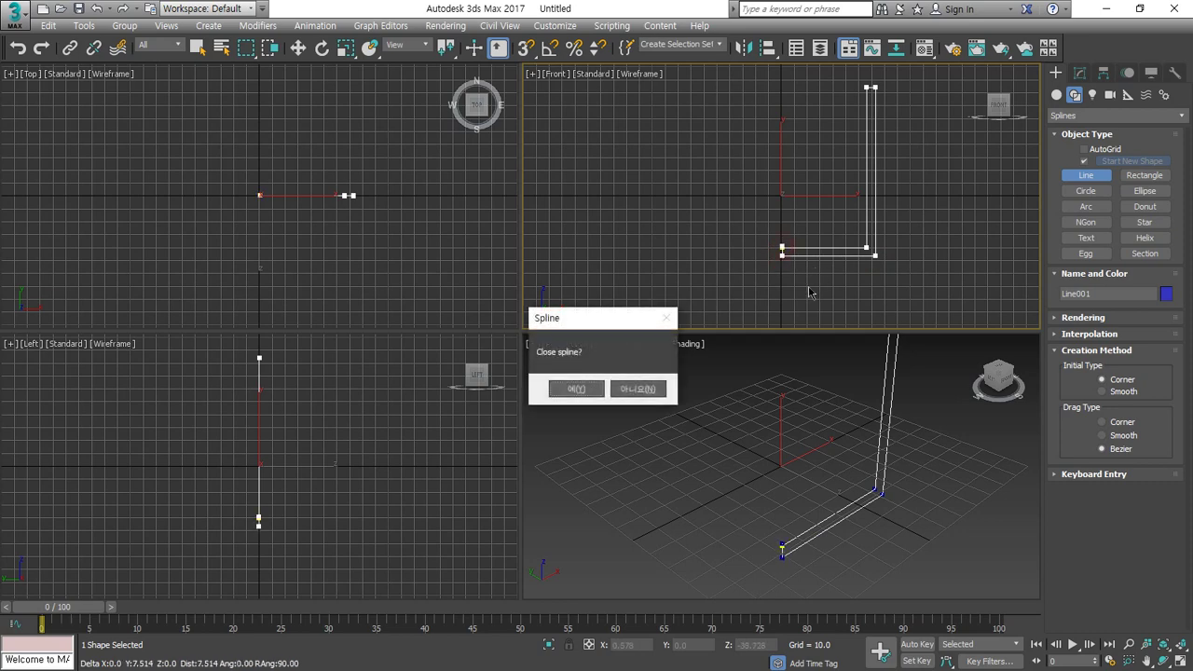
pyautogui.click(574, 390)
pyautogui.scroll(-3, 809, 213)
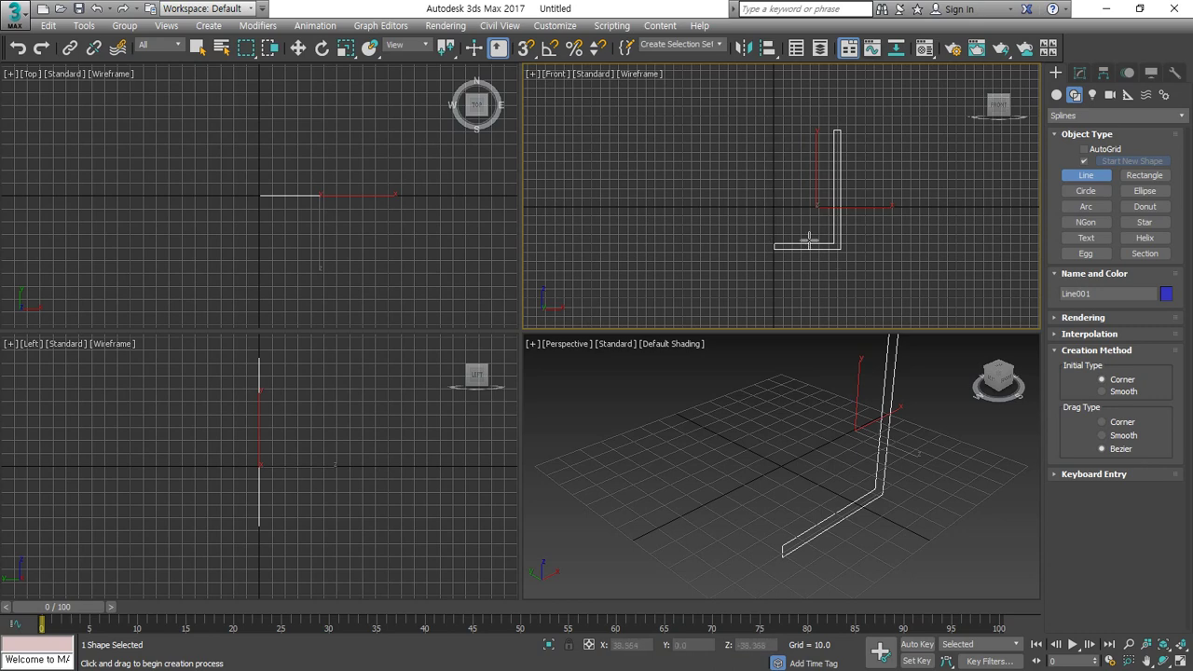
# - Apply a Lathe modifier to the closed L-shaped line
pyautogui.click(1080, 79)
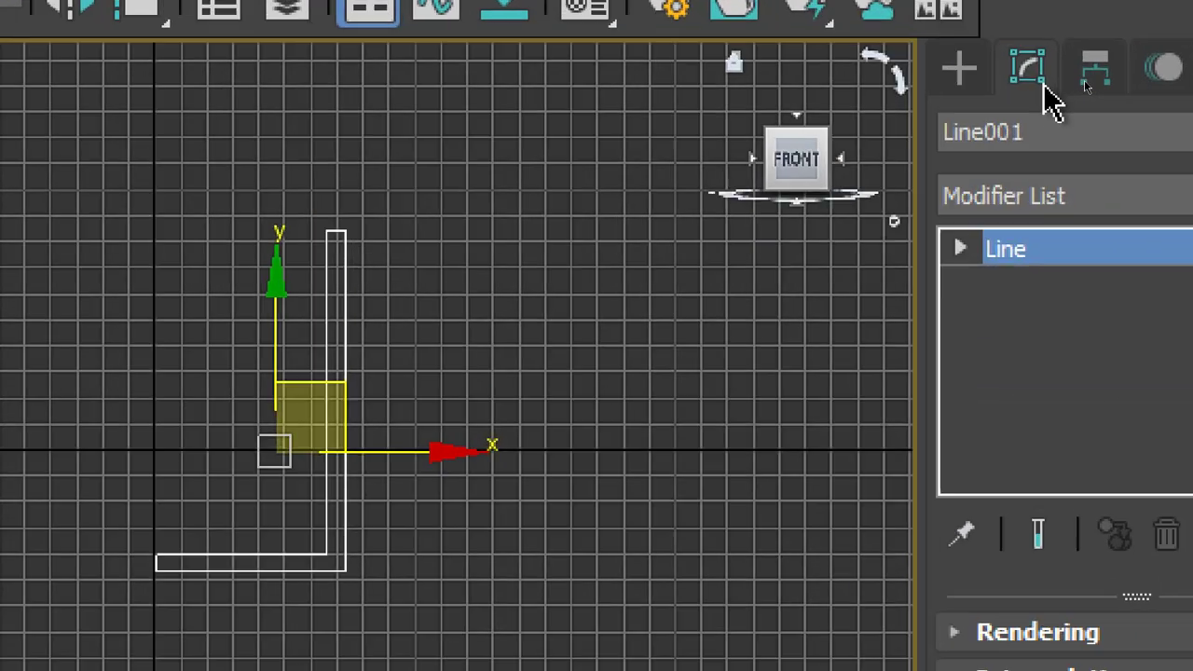
pyautogui.click(1192, 196)
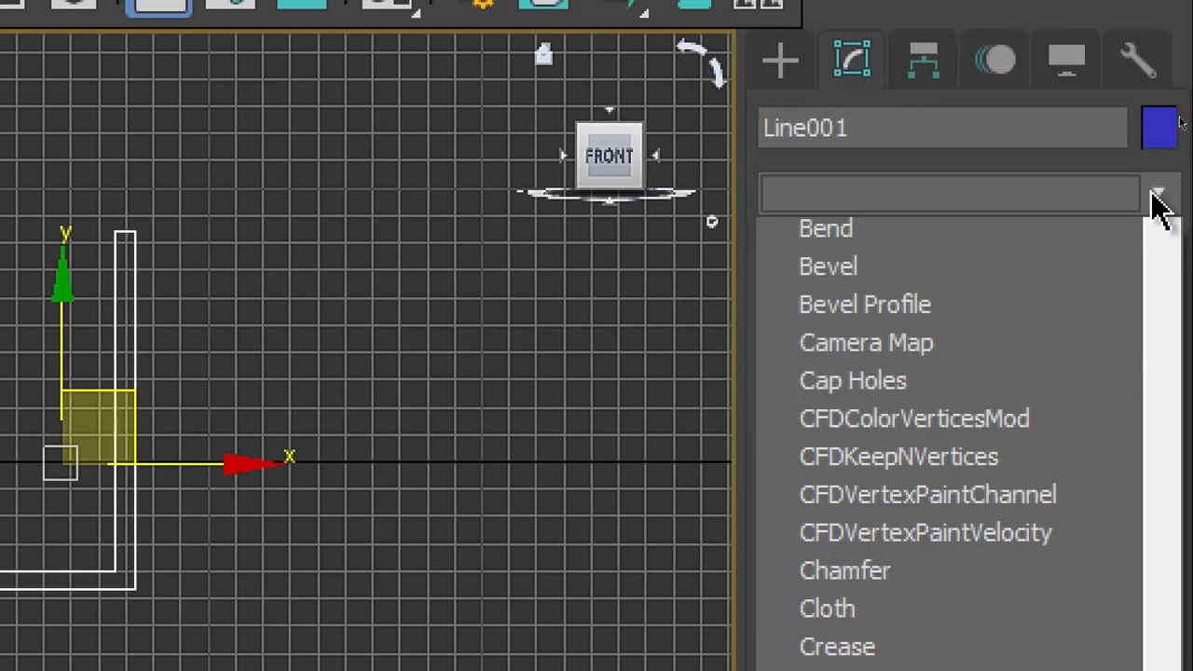
pyautogui.moveTo(1174, 293); pyautogui.dragTo(1189, 670)
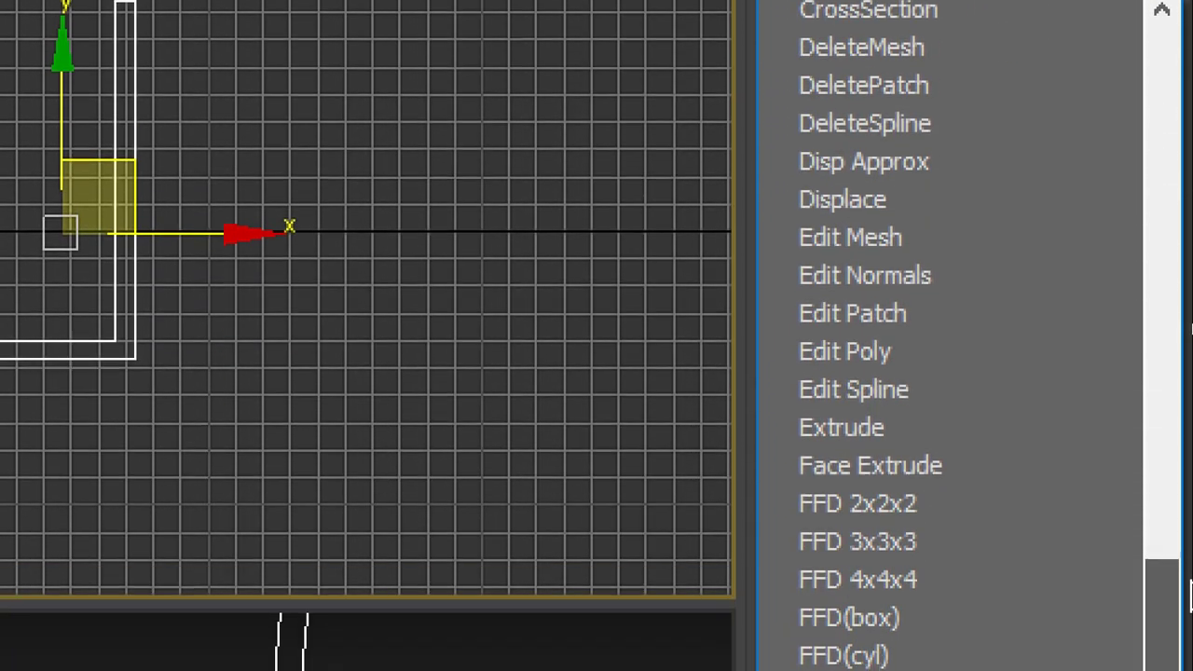
pyautogui.moveTo(1189, 596); pyautogui.dragTo(1189, 670)
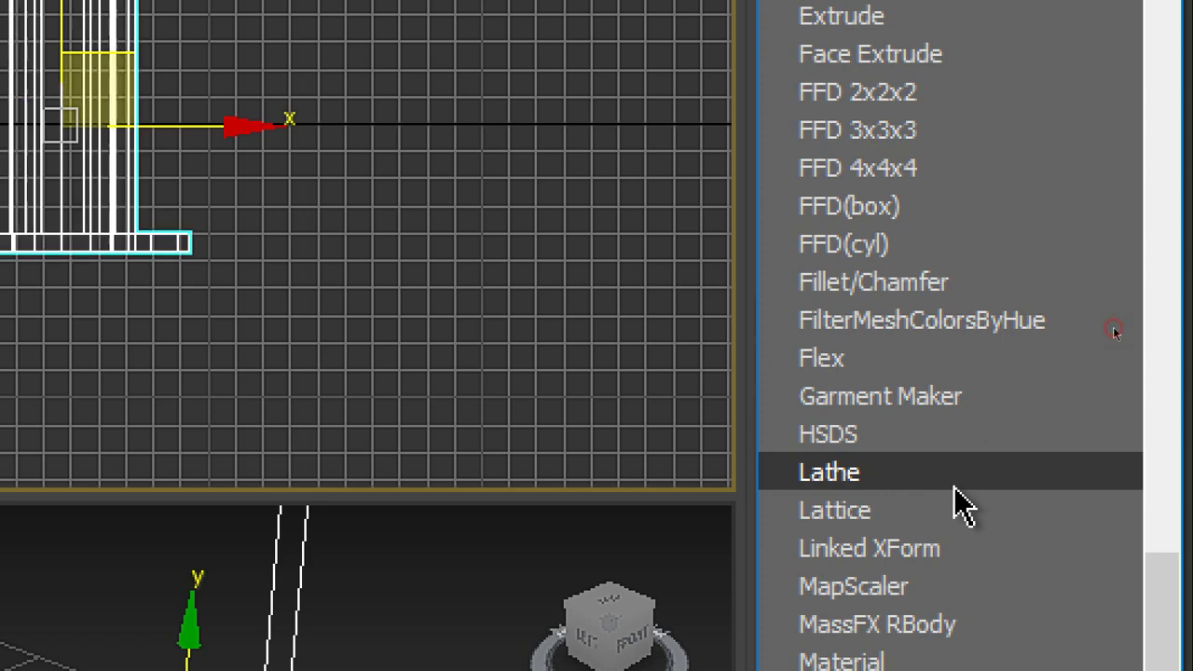
pyautogui.click(954, 486)
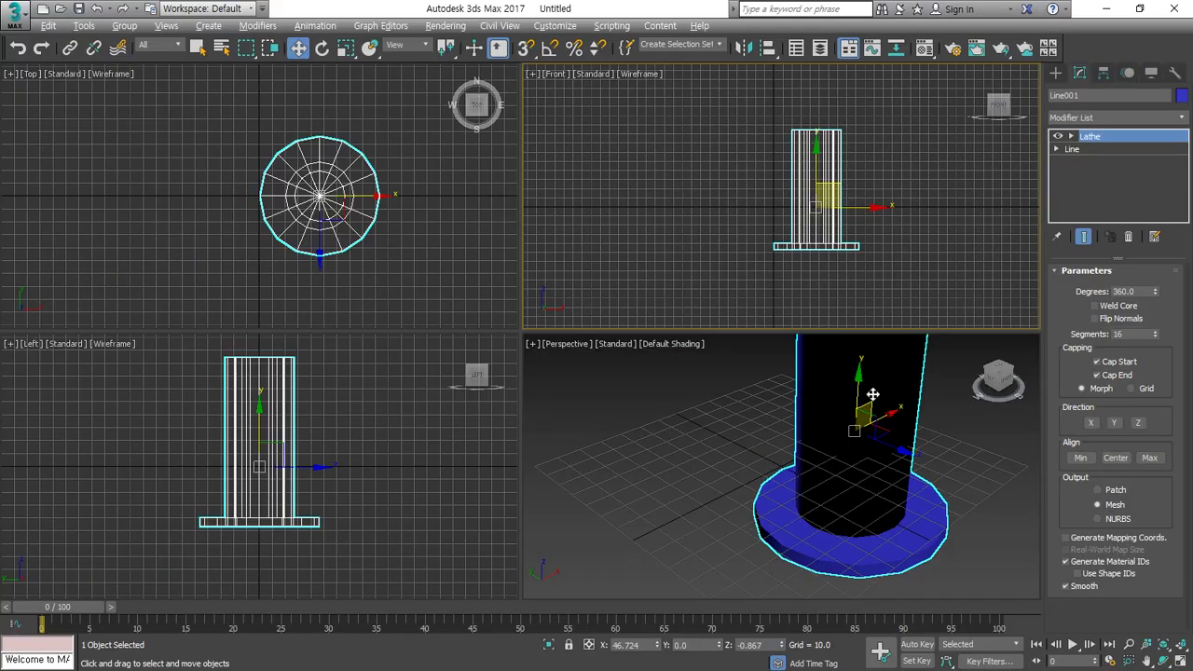
pyautogui.scroll(-4, 770, 483)
pyautogui.moveTo(770, 483); pyautogui.dragTo(771, 480, button='middle')
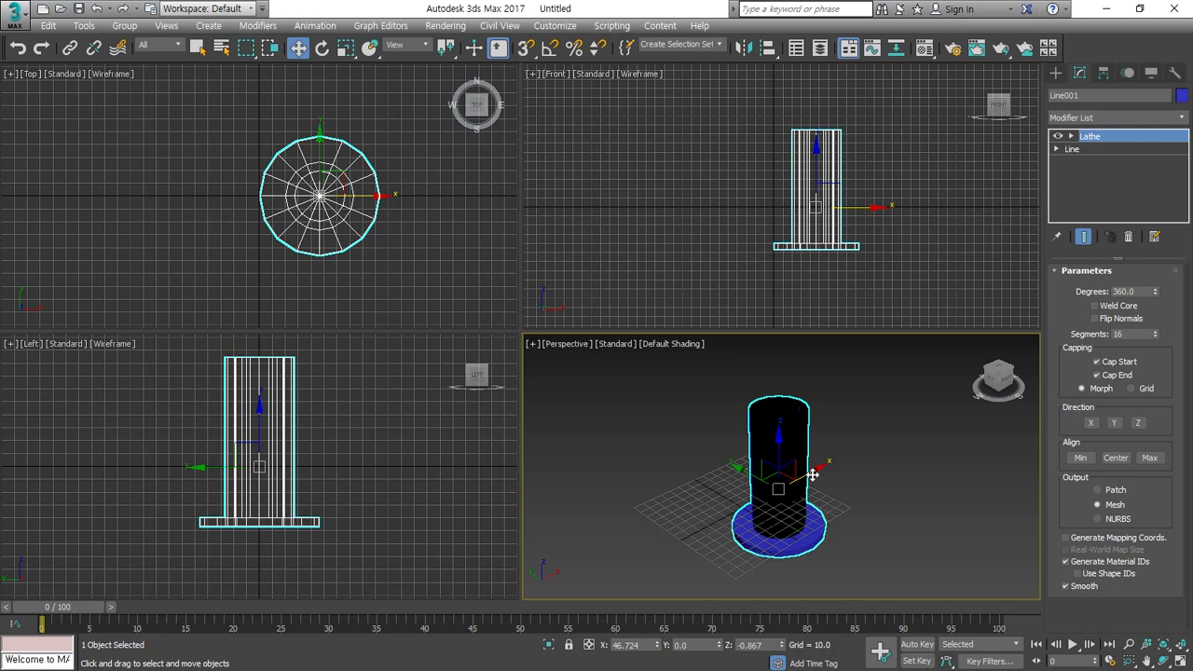
# - Move the Lathe modifier's axis along X to about 0.8, at the free end of the profile's base, to form a cup
pyautogui.click(1071, 136)
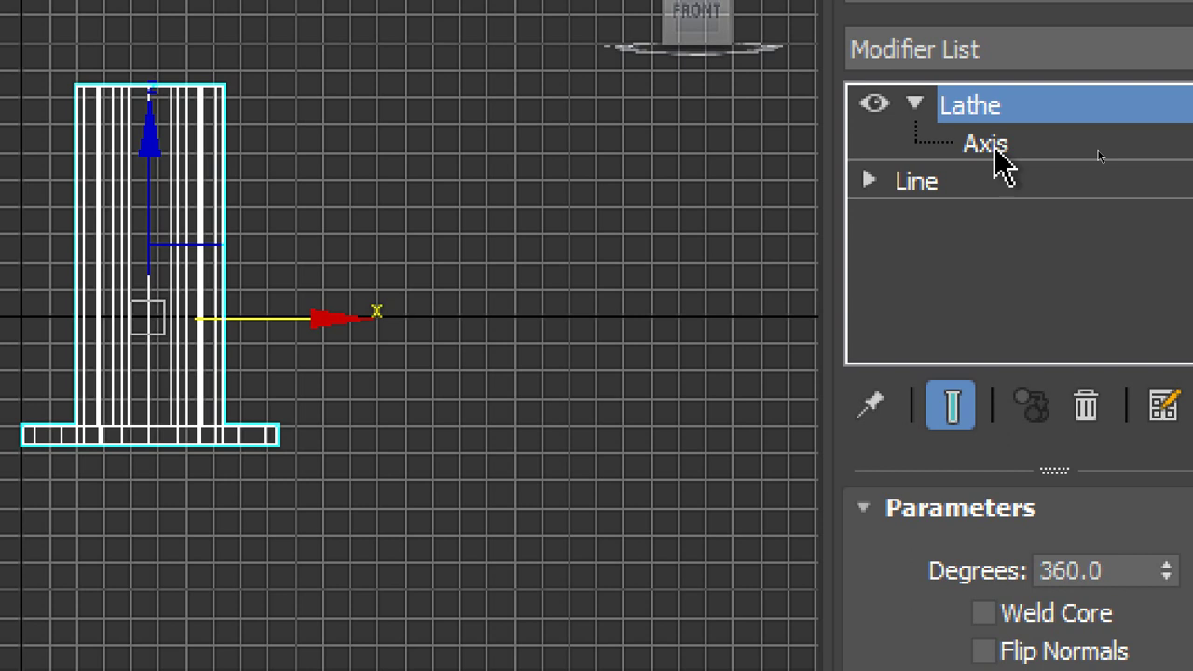
pyautogui.click(995, 152)
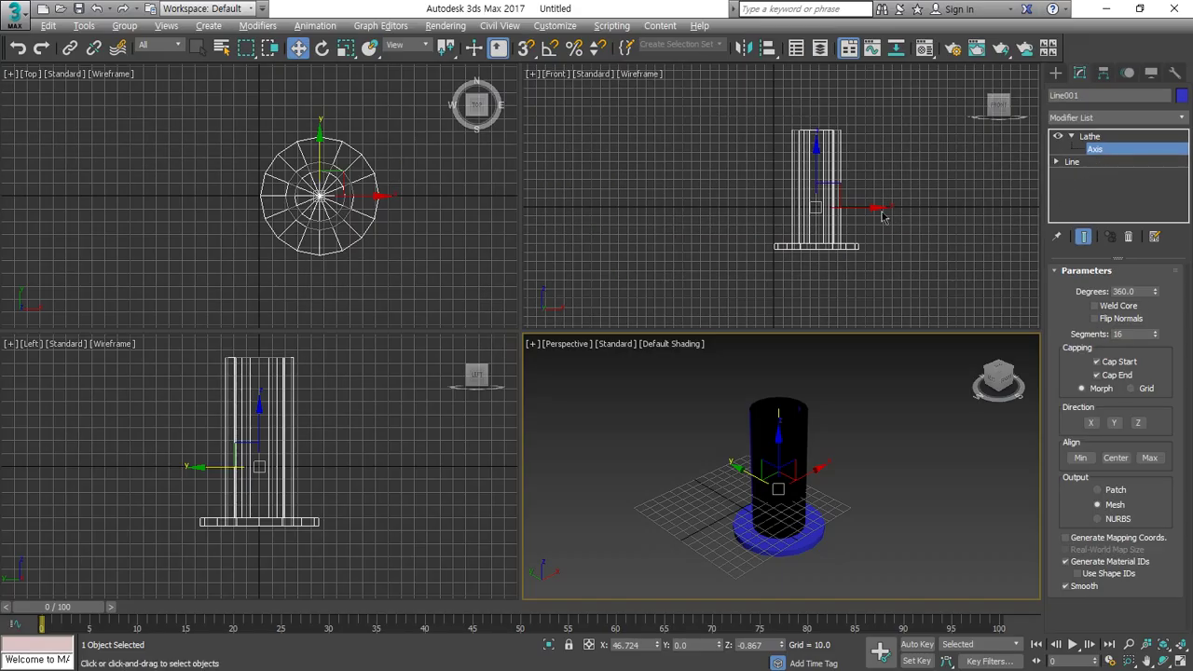
pyautogui.click(337, 322)
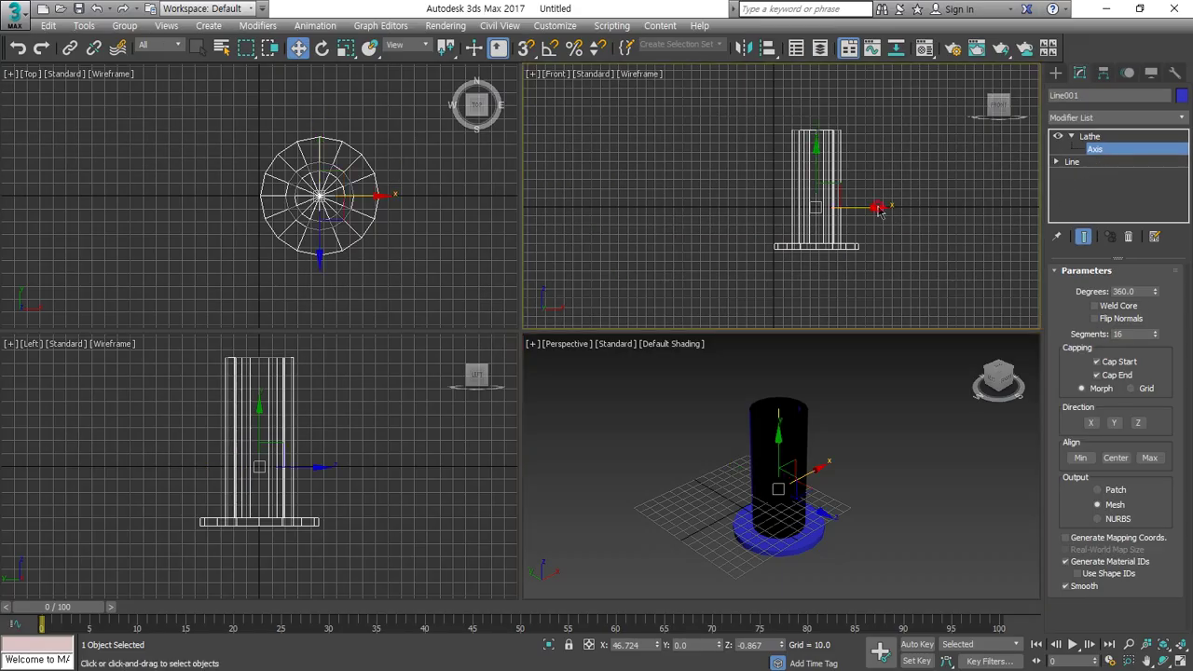
pyautogui.moveTo(867, 209); pyautogui.dragTo(936, 219)
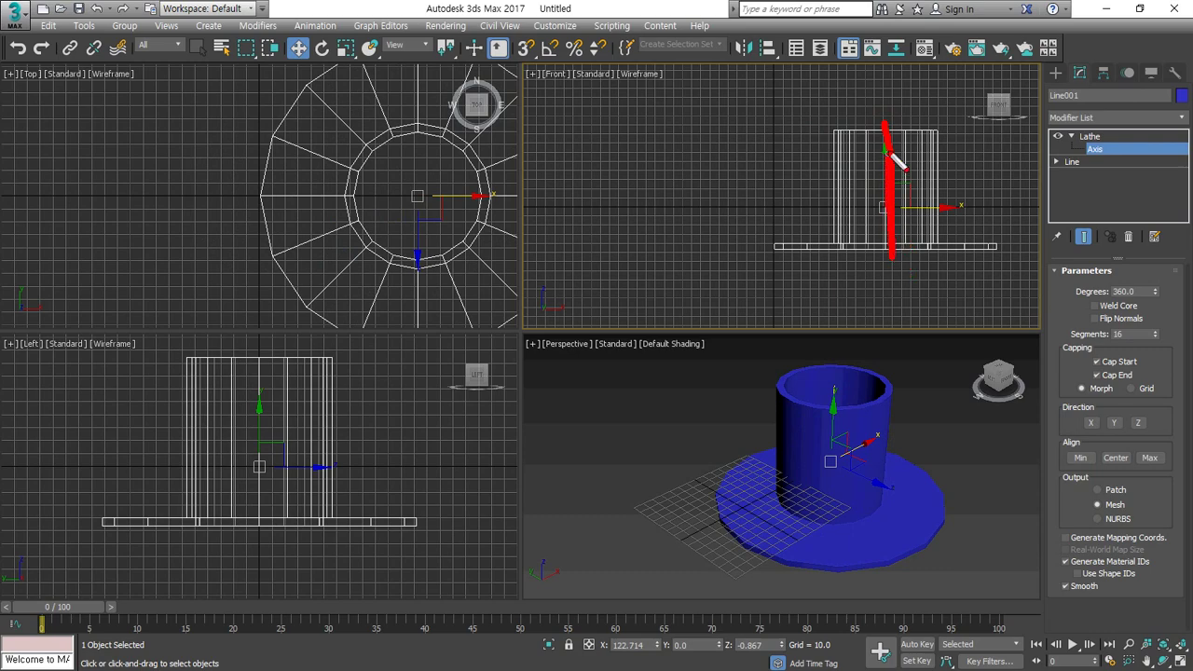
pyautogui.moveTo(934, 209); pyautogui.dragTo(823, 215)
pyautogui.keyDown('alt'); pyautogui.moveTo(641, 431); pyautogui.dragTo(708, 508, button='middle'); pyautogui.keyUp('alt')
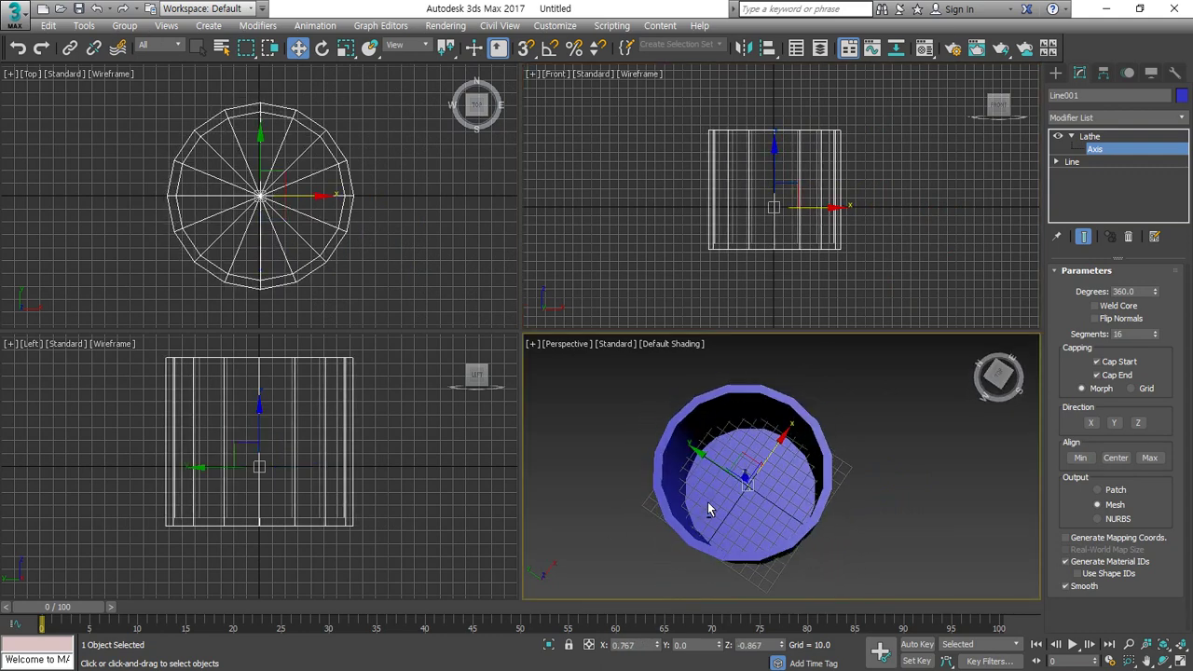
pyautogui.scroll(3, 804, 218)
pyautogui.scroll(-1, 720, 244)
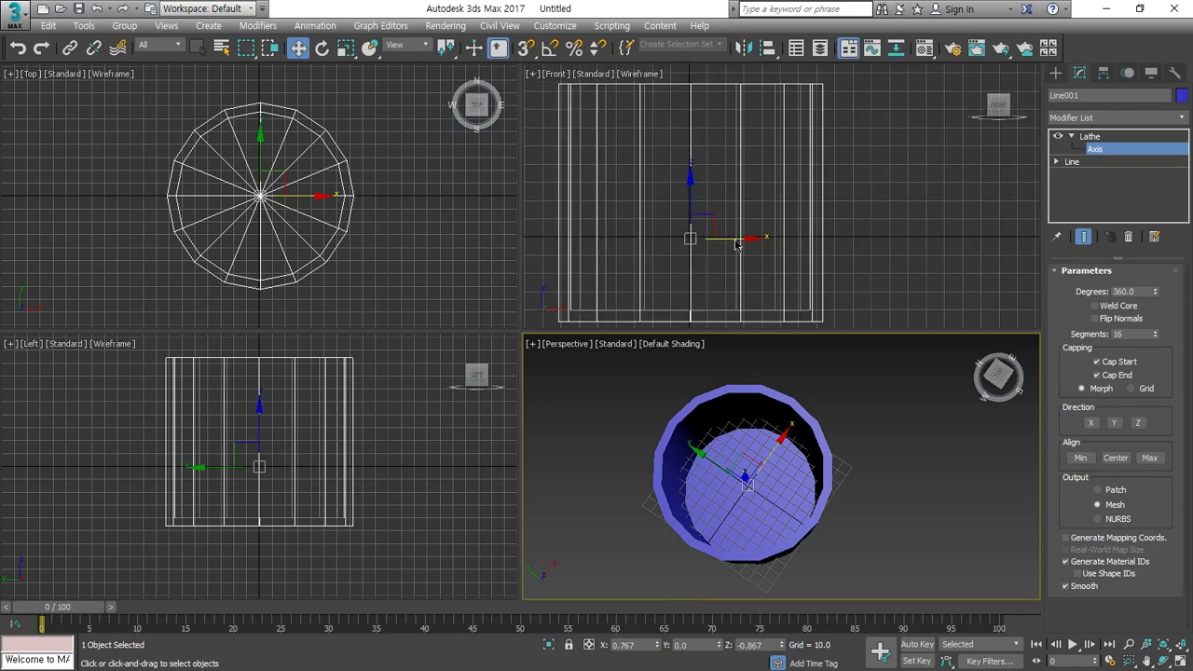
# - Try shifting the lathe axis along X past the base's free end to about -29, then across to about 95.8 and 135.4
pyautogui.click(713, 240)
pyautogui.moveTo(716, 238); pyautogui.dragTo(660, 242)
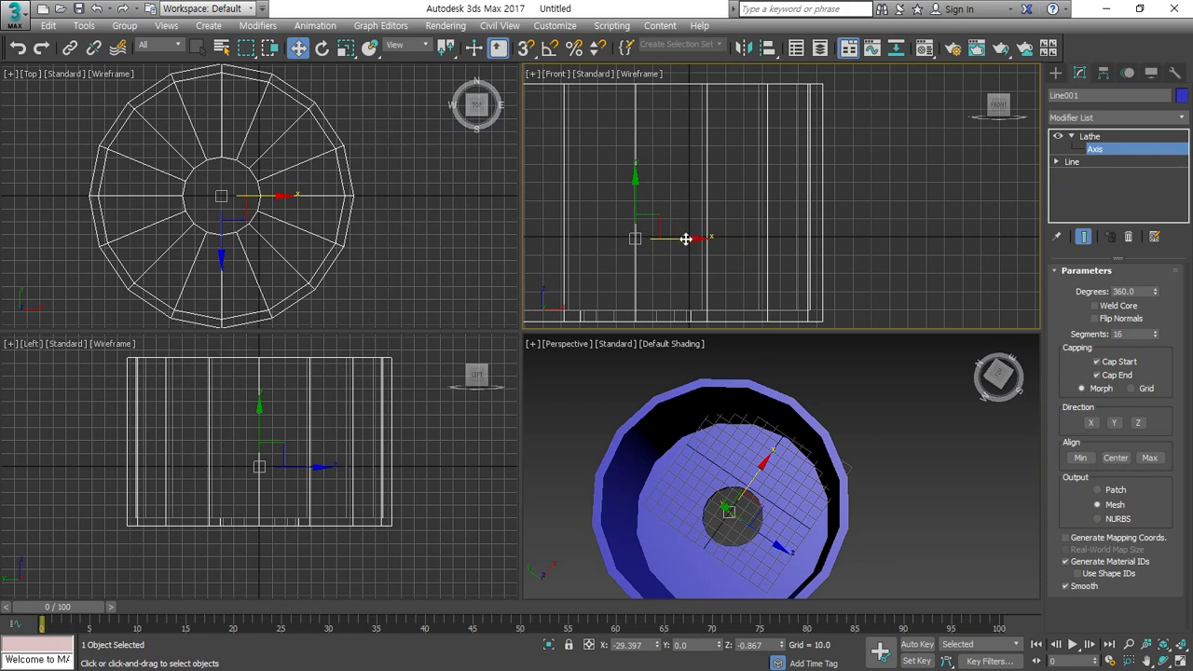
pyautogui.moveTo(685, 239); pyautogui.dragTo(864, 238)
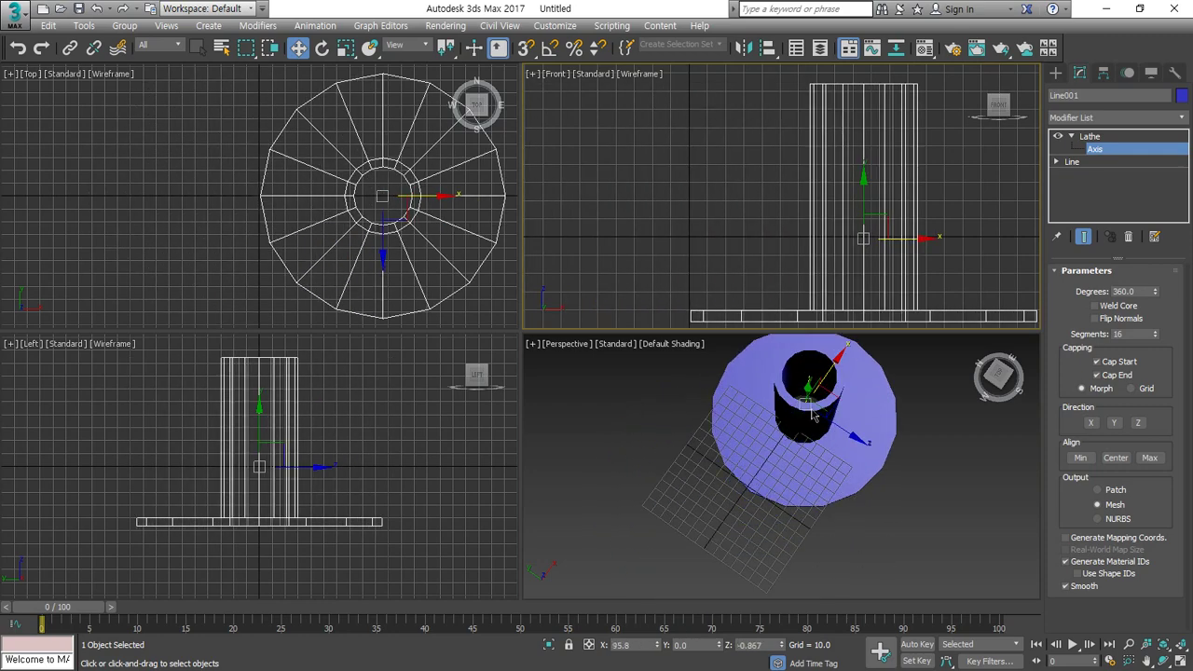
pyautogui.moveTo(812, 416); pyautogui.dragTo(820, 528, button='middle')
pyautogui.moveTo(777, 468); pyautogui.dragTo(672, 508, button='middle')
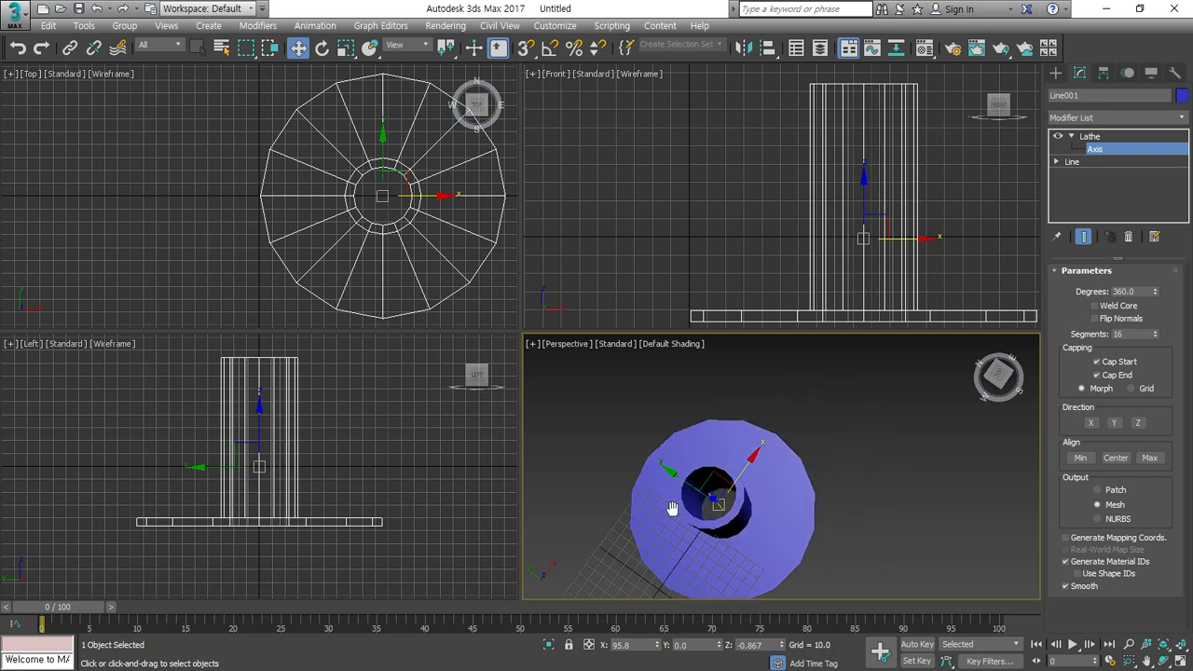
pyautogui.moveTo(905, 246); pyautogui.dragTo(981, 236)
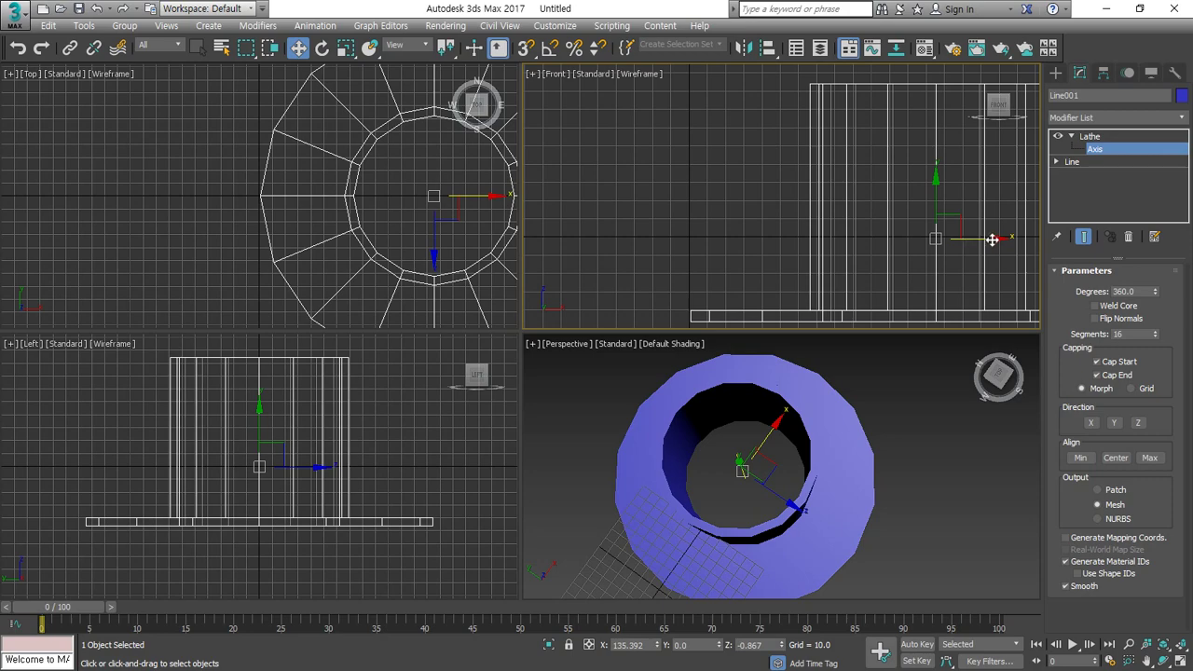
# - Move the lathe axis back along X to about -2, near the free end of the profile's base
pyautogui.moveTo(993, 240); pyautogui.dragTo(742, 238)
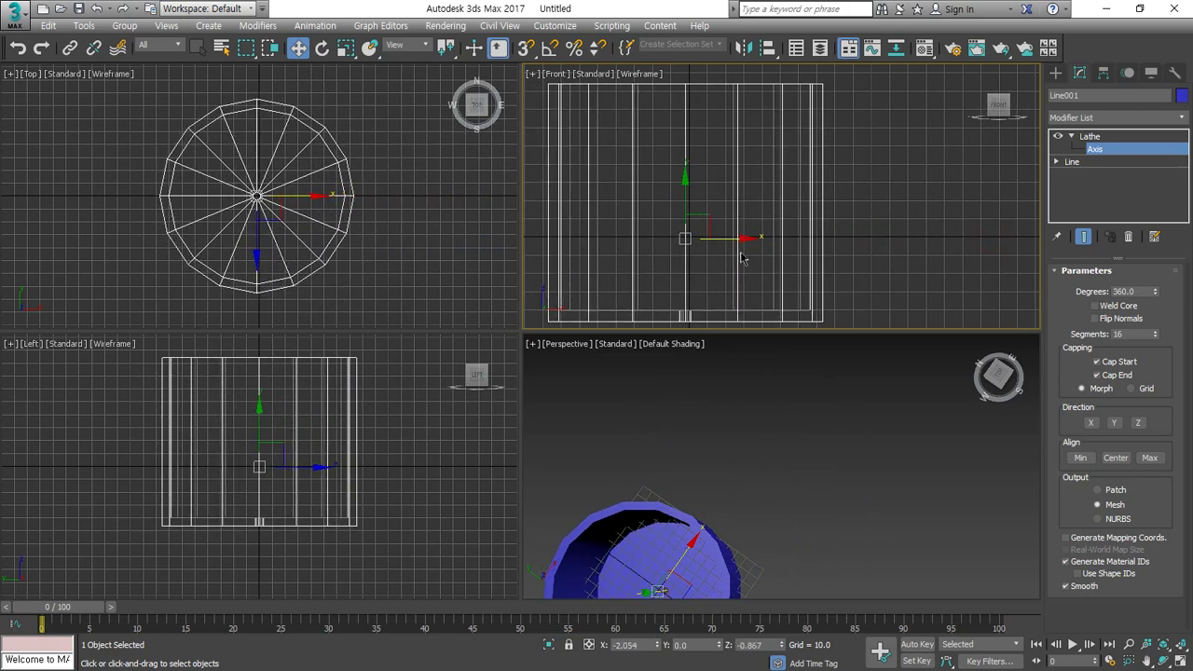
pyautogui.moveTo(740, 233); pyautogui.dragTo(800, 233, button='middle')
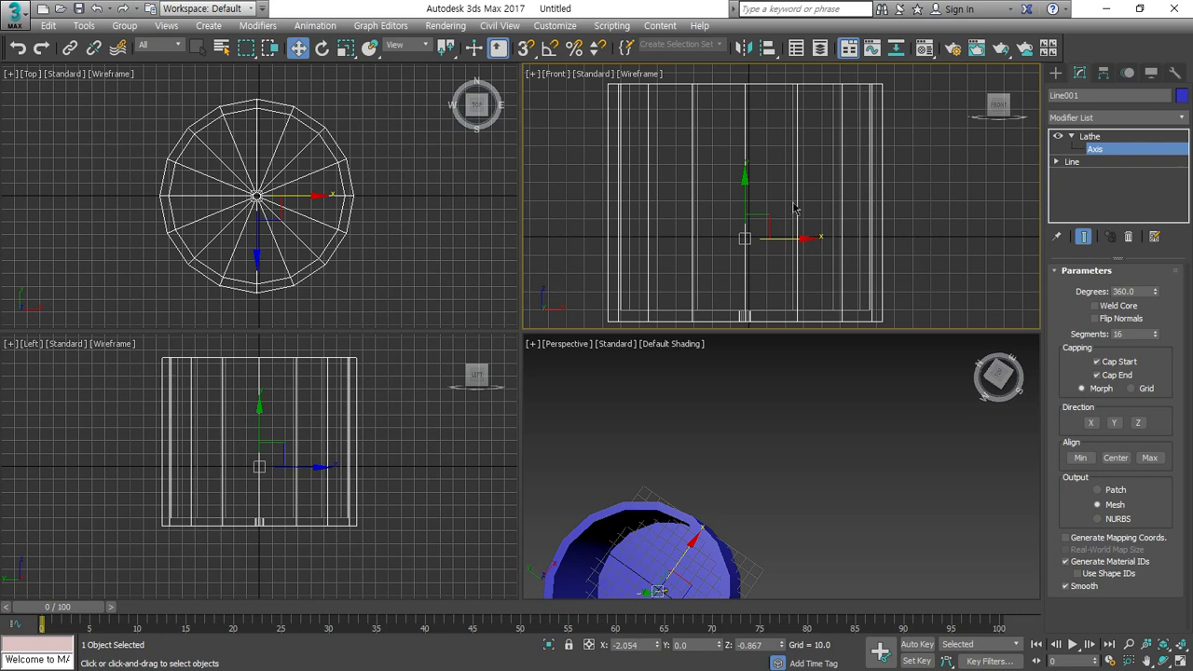
pyautogui.scroll(-5, 794, 206)
pyautogui.moveTo(643, 504); pyautogui.dragTo(717, 471, button='middle')
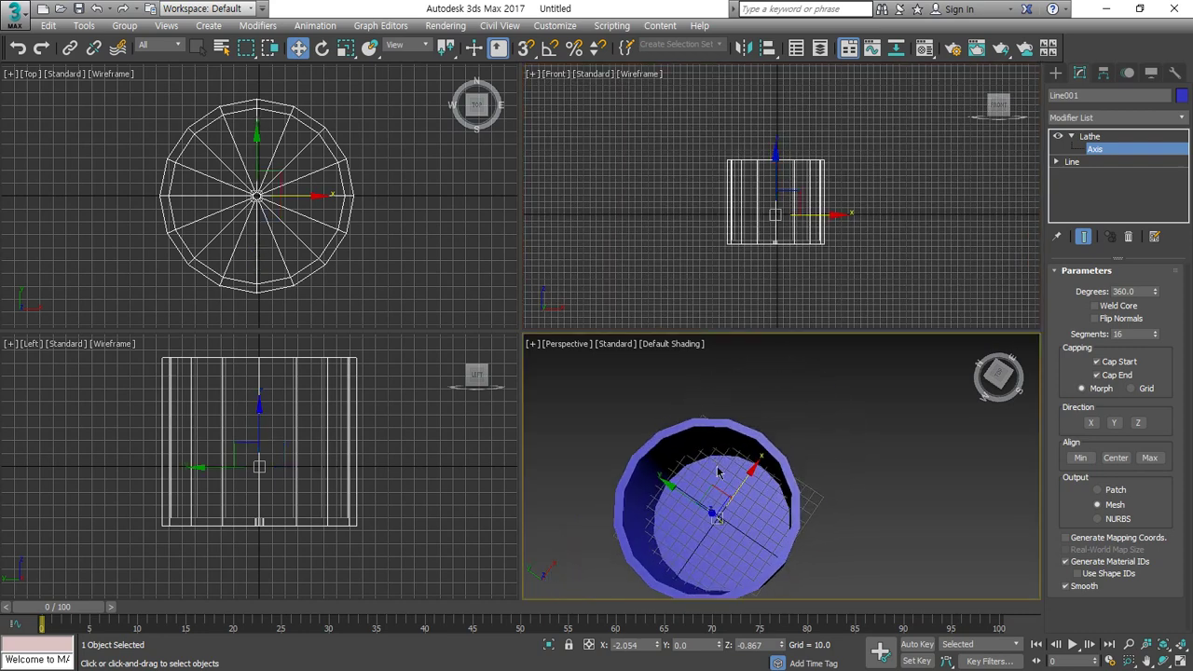
# - Return to the main Lathe level, try sweeps of 0 and 46.5 degrees, and examine the partial wedge in the Top view
pyautogui.click(1091, 136)
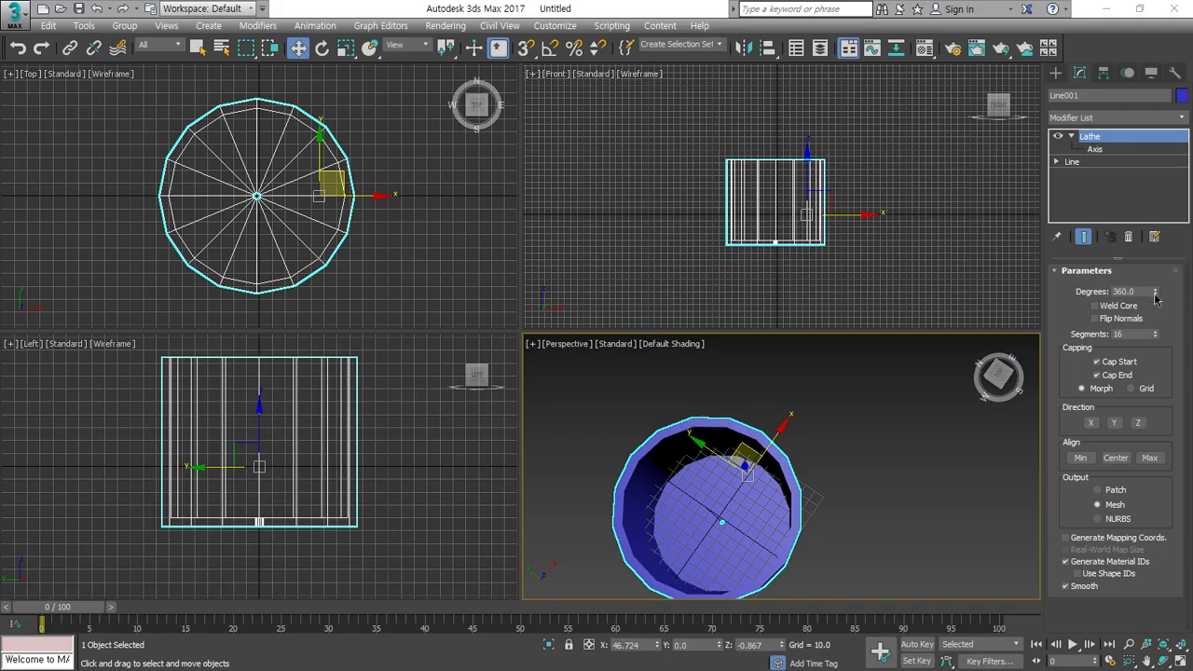
pyautogui.click(1157, 288)
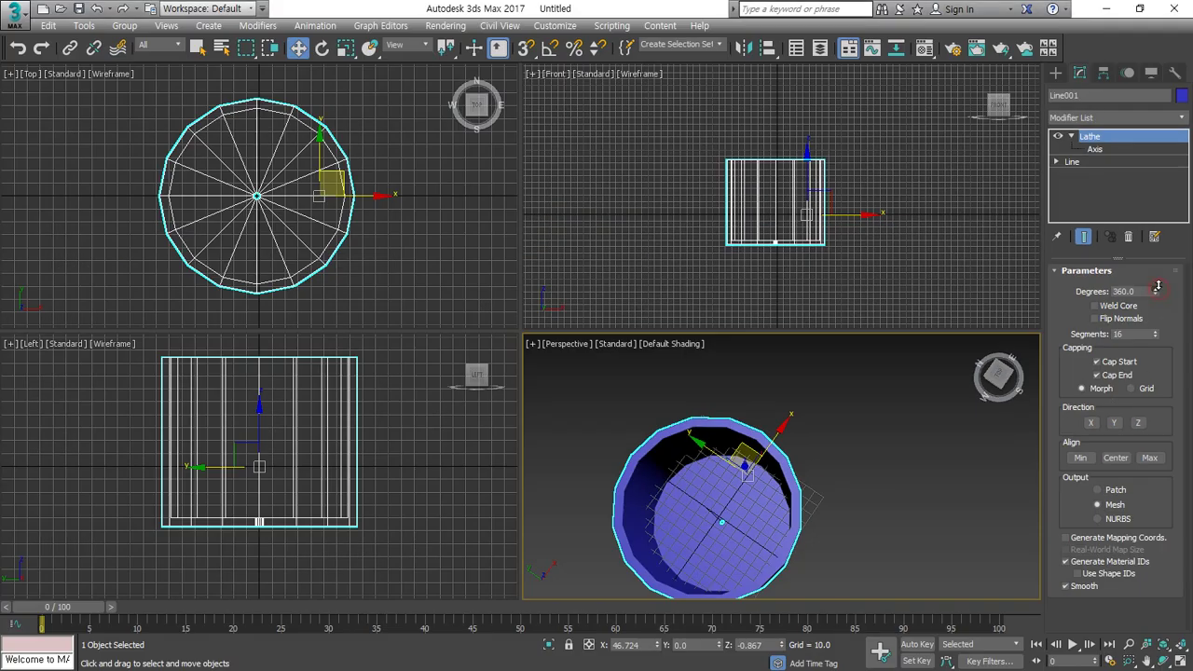
pyautogui.moveTo(1147, 224); pyautogui.dragTo(1181, 35)
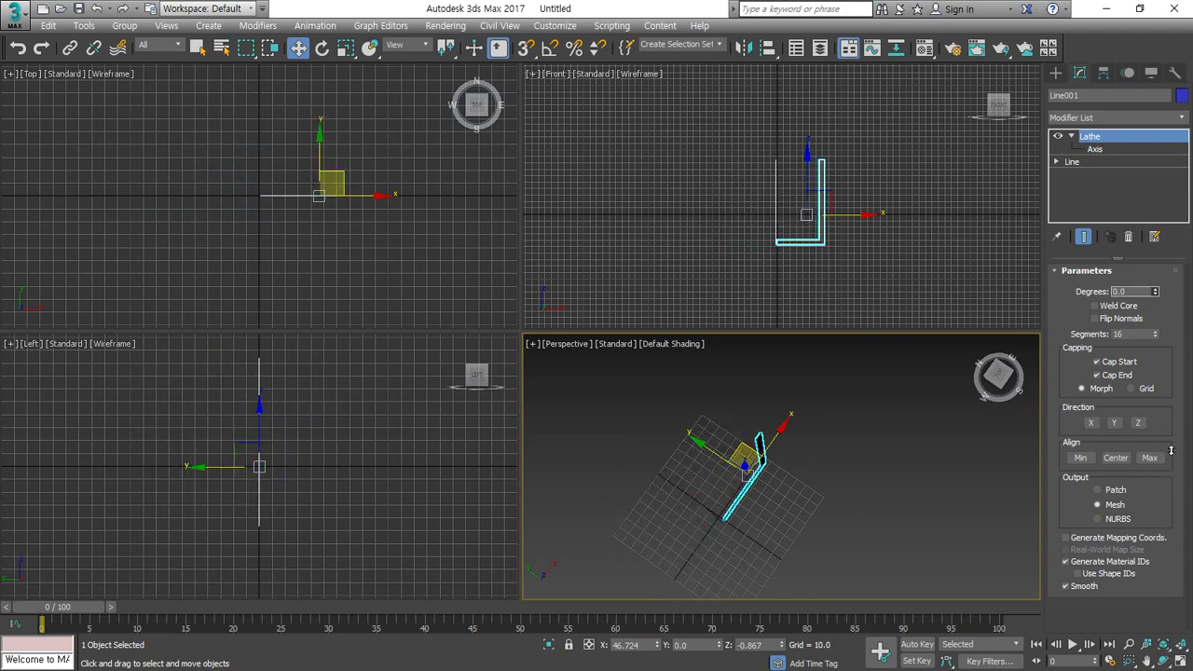
pyautogui.moveTo(1161, 246); pyautogui.dragTo(1135, 216)
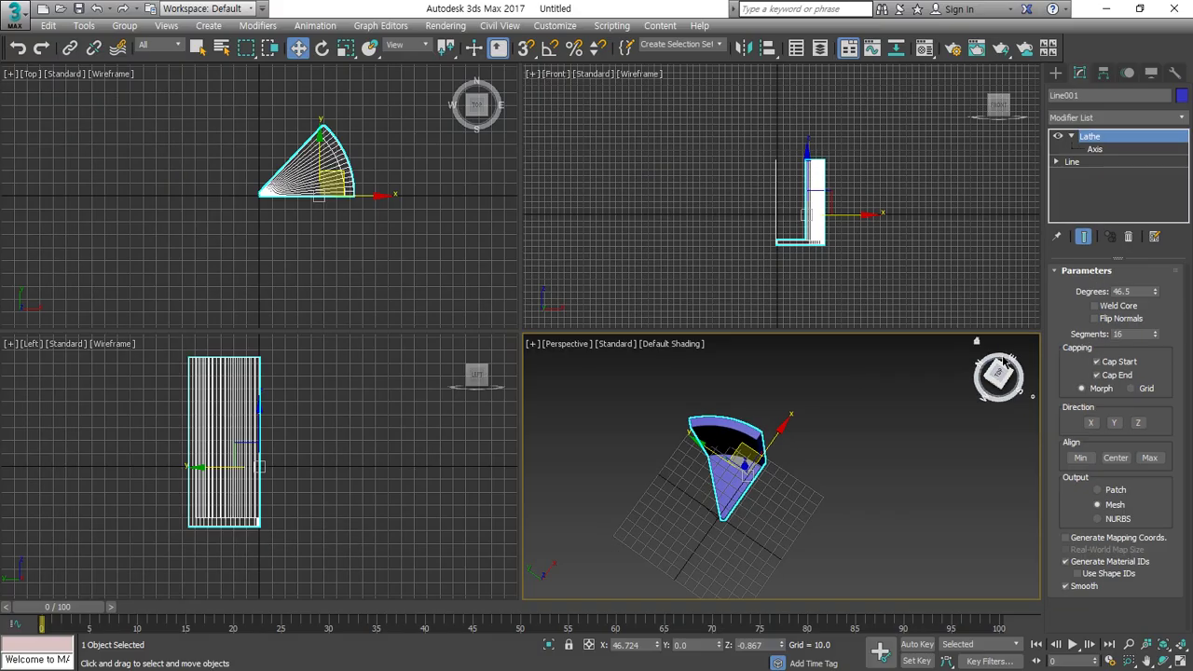
pyautogui.scroll(5, 273, 154)
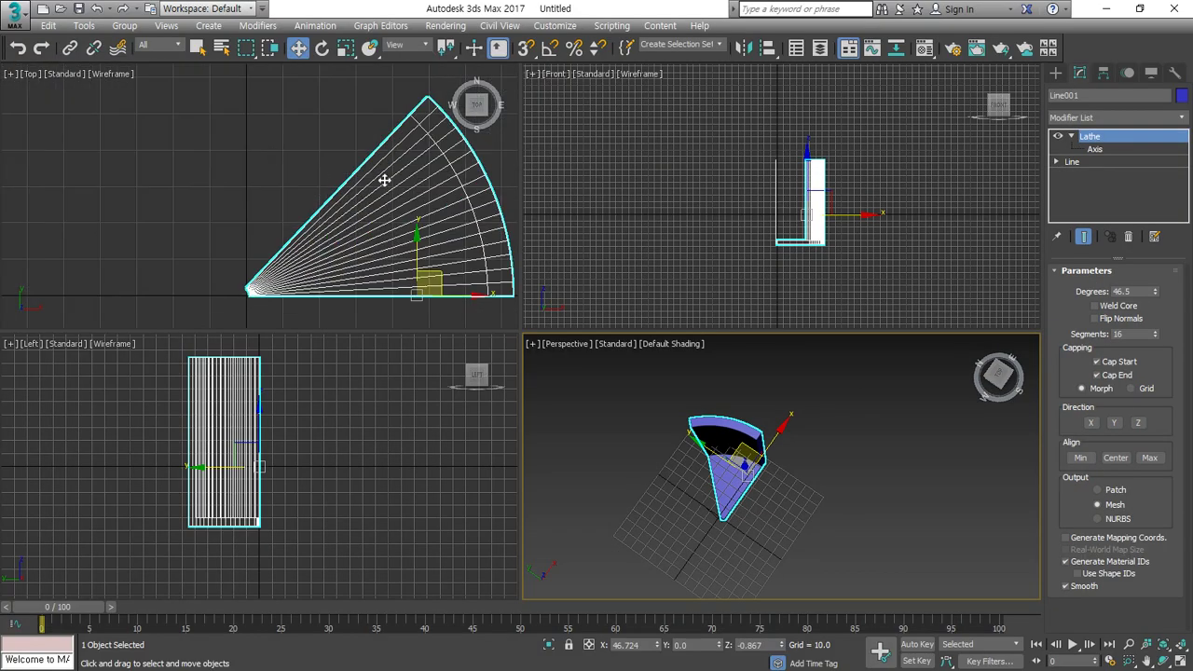
pyautogui.scroll(3, 290, 210)
pyautogui.moveTo(280, 109); pyautogui.dragTo(250, 142)
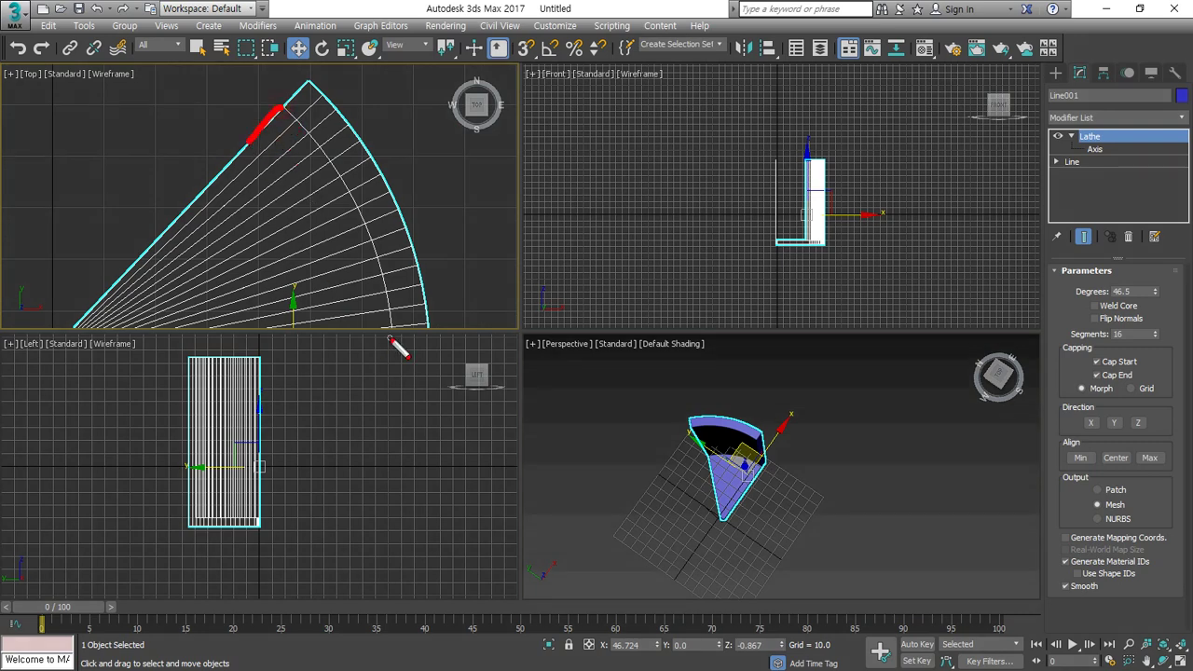
pyautogui.moveTo(392, 337)
pyautogui.mouseDown()
pyautogui.moveTo(324, 337)
pyautogui.moveTo(292, 190)
pyautogui.moveTo(275, 169)
pyautogui.mouseUp()
pyautogui.press('Escape')
# - Set the Lathe modifier's Degrees to 360 for a full revolution
pyautogui.doubleClick(1128, 291)
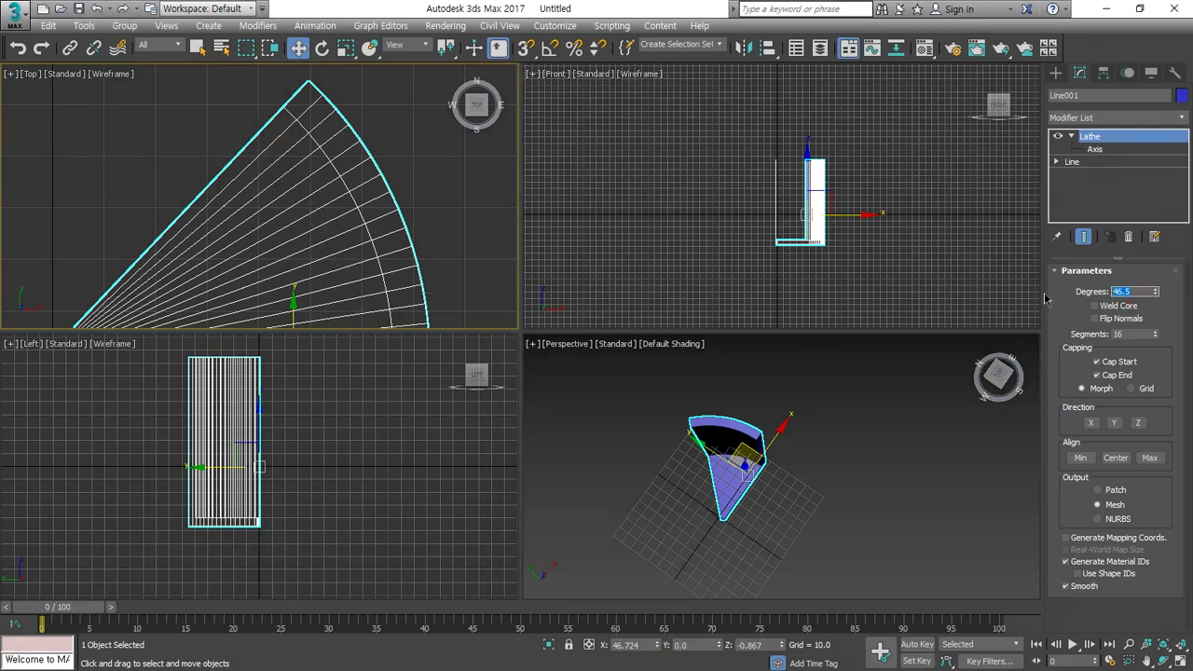
pyautogui.press('Return')
pyautogui.scroll(-3, 581, 276)
pyautogui.scroll(-6, 186, 208)
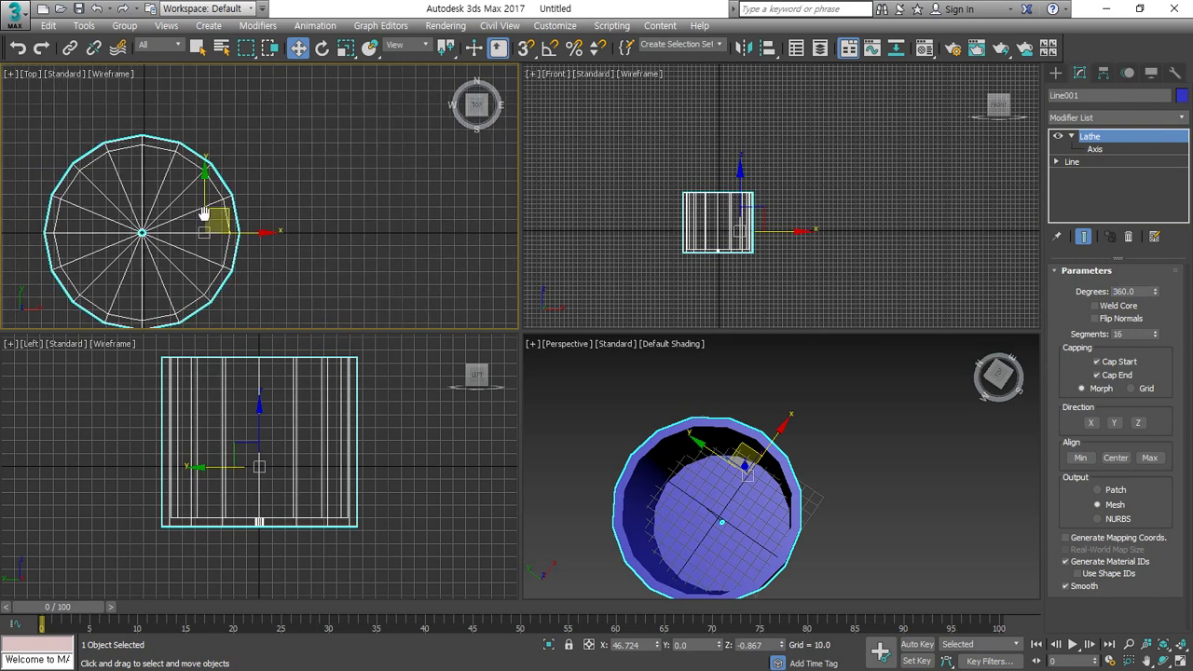
pyautogui.moveTo(781, 503); pyautogui.dragTo(802, 471, button='middle')
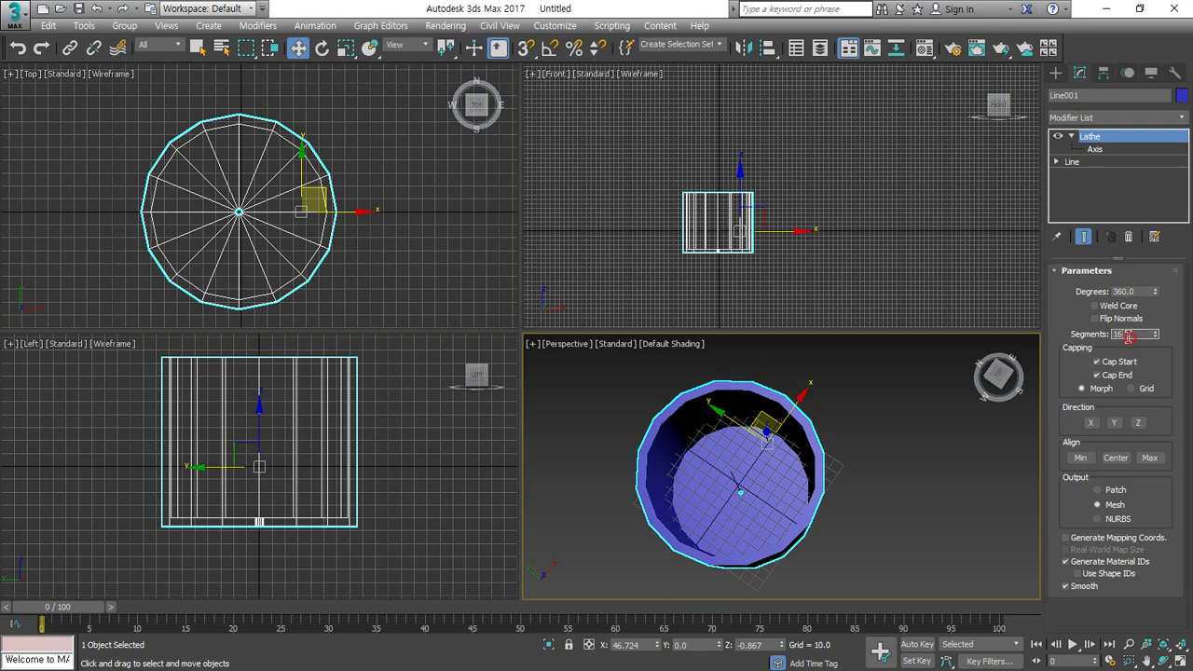
# - Try 8 and 9 segments on the lathed cup, then set the Lathe modifier's Segments to 10
pyautogui.press('Return')
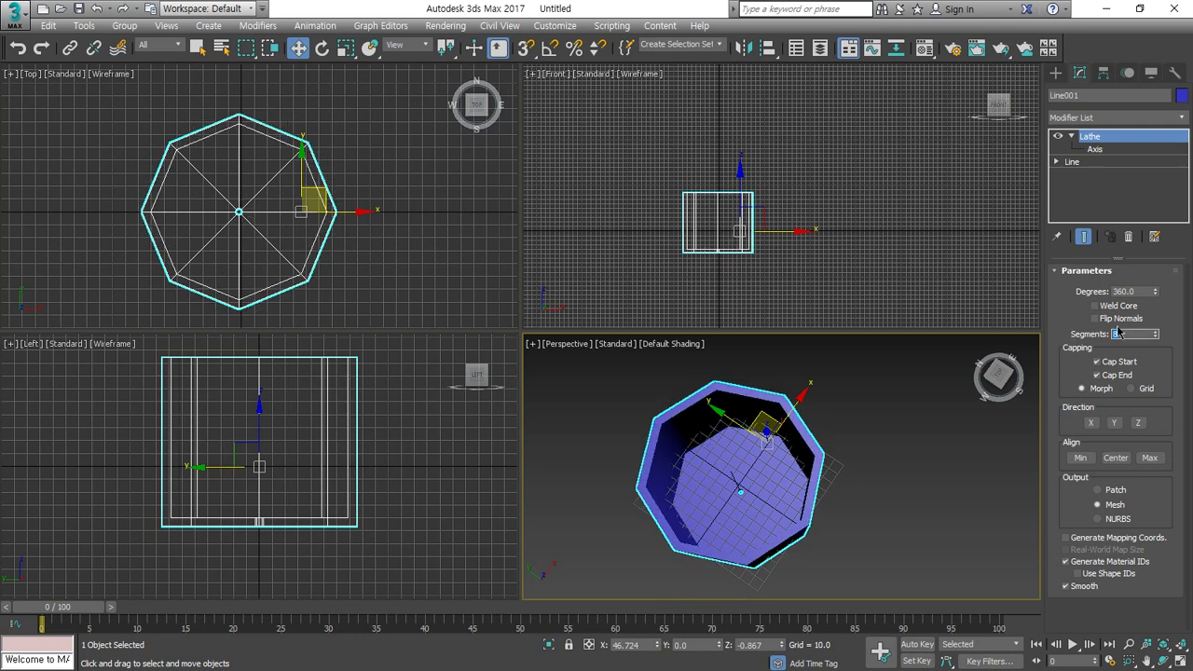
pyautogui.write('9')
pyautogui.press('Return')
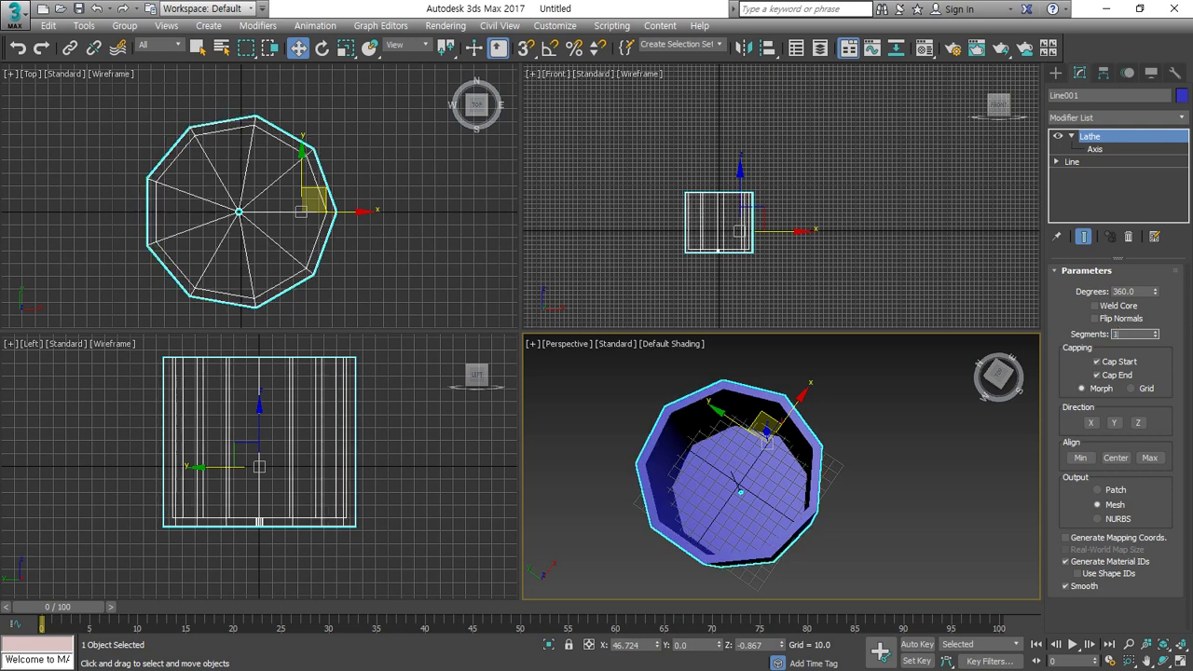
pyautogui.write('10')
pyautogui.press('Return')
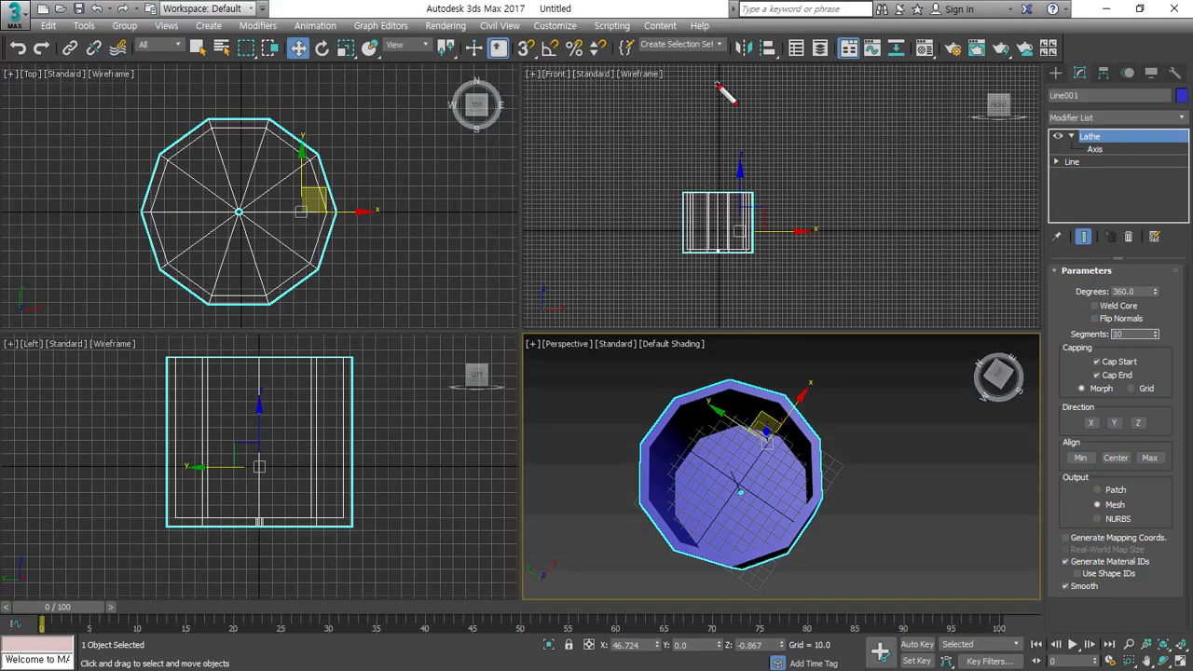
pyautogui.moveTo(717, 82); pyautogui.dragTo(717, 322)
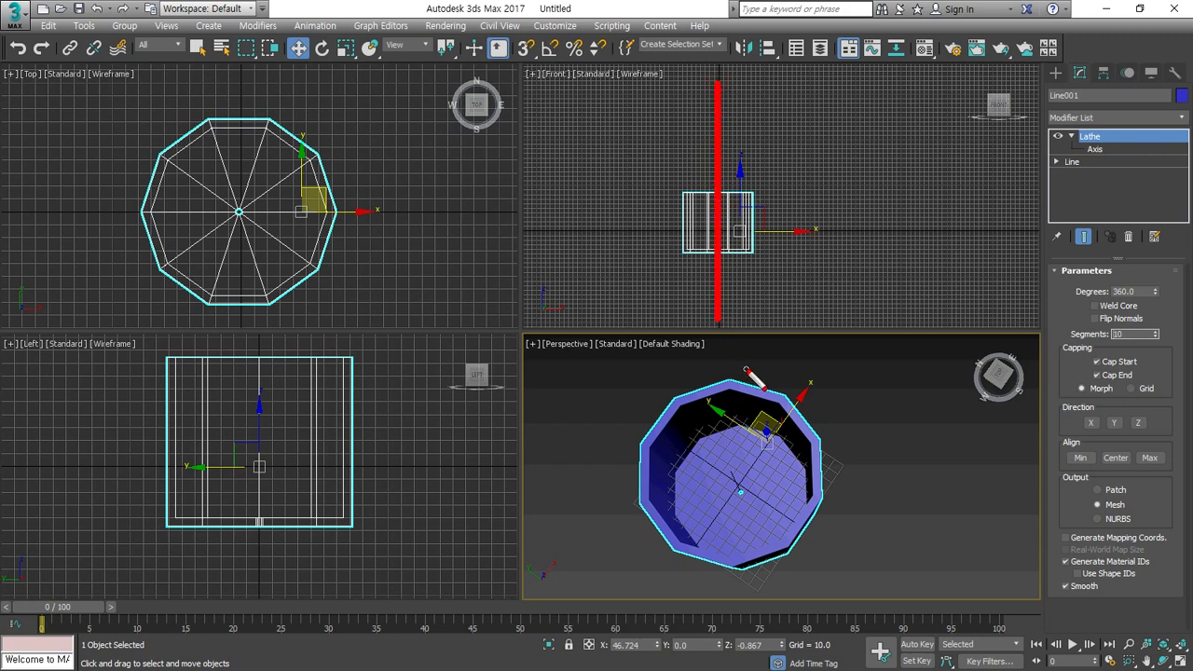
pyautogui.moveTo(719, 95)
pyautogui.mouseDown()
pyautogui.moveTo(718, 300)
pyautogui.moveTo(704, 67)
pyautogui.moveTo(702, 307)
pyautogui.moveTo(716, 80)
pyautogui.moveTo(723, 302)
pyautogui.mouseUp()
pyautogui.press('Escape')
# - Try the Lathe modifier's Z, Y and X revolve directions one after another on the L-shaped profile
pyautogui.click(1138, 423)
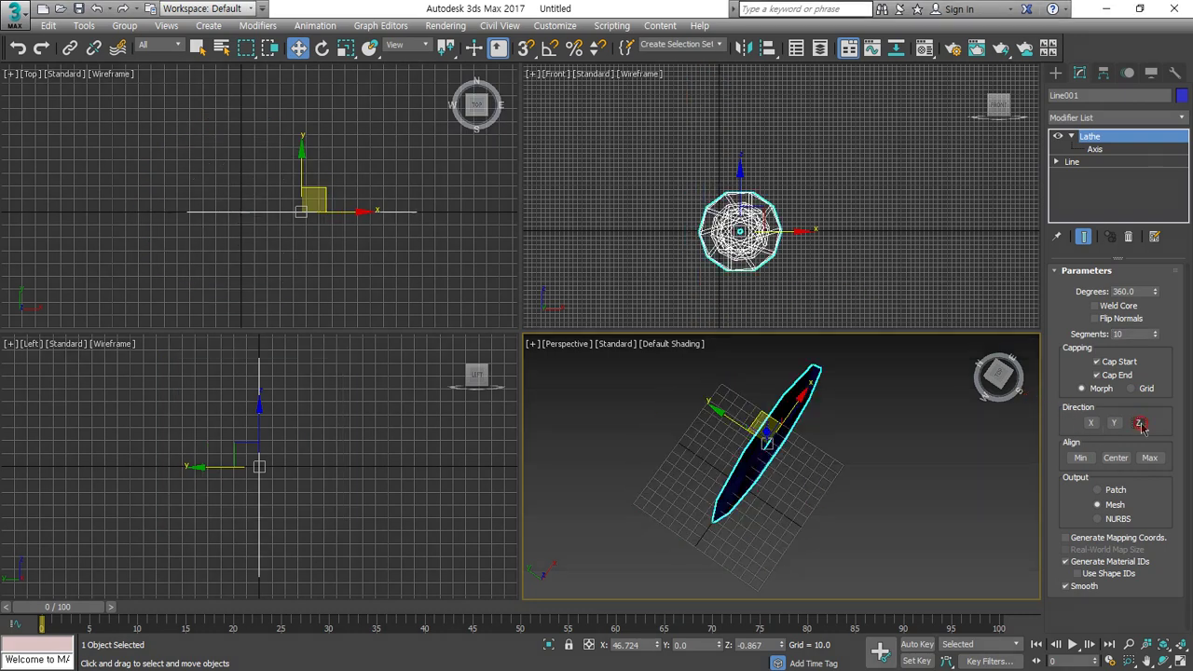
pyautogui.click(1113, 423)
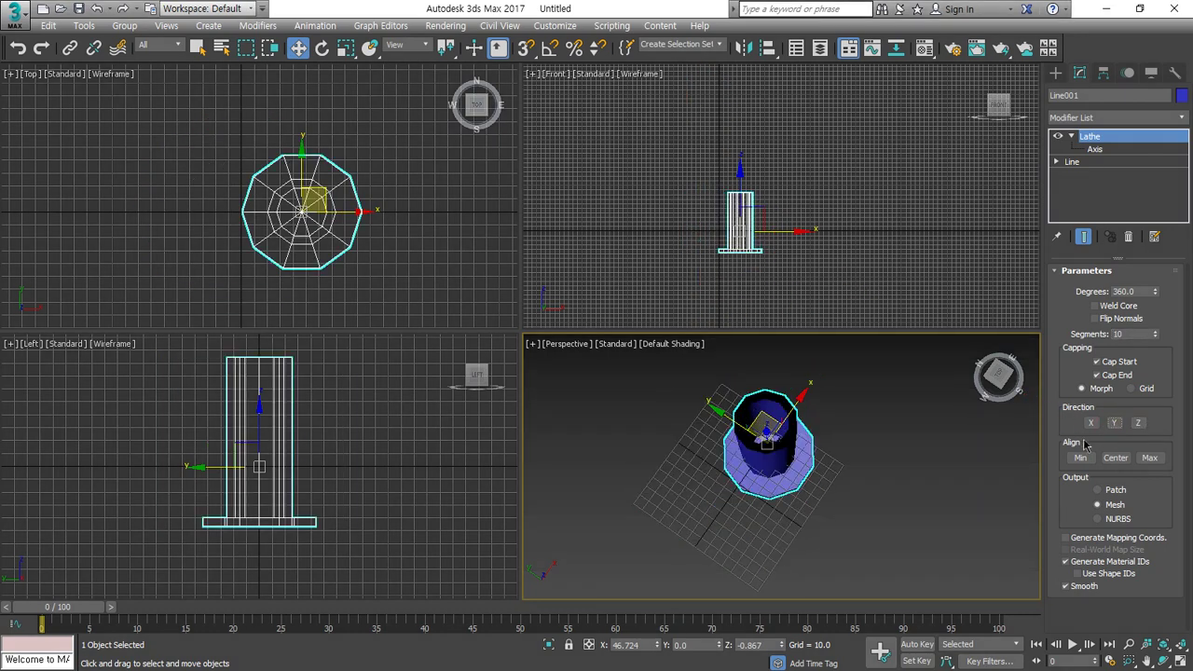
pyautogui.click(1092, 423)
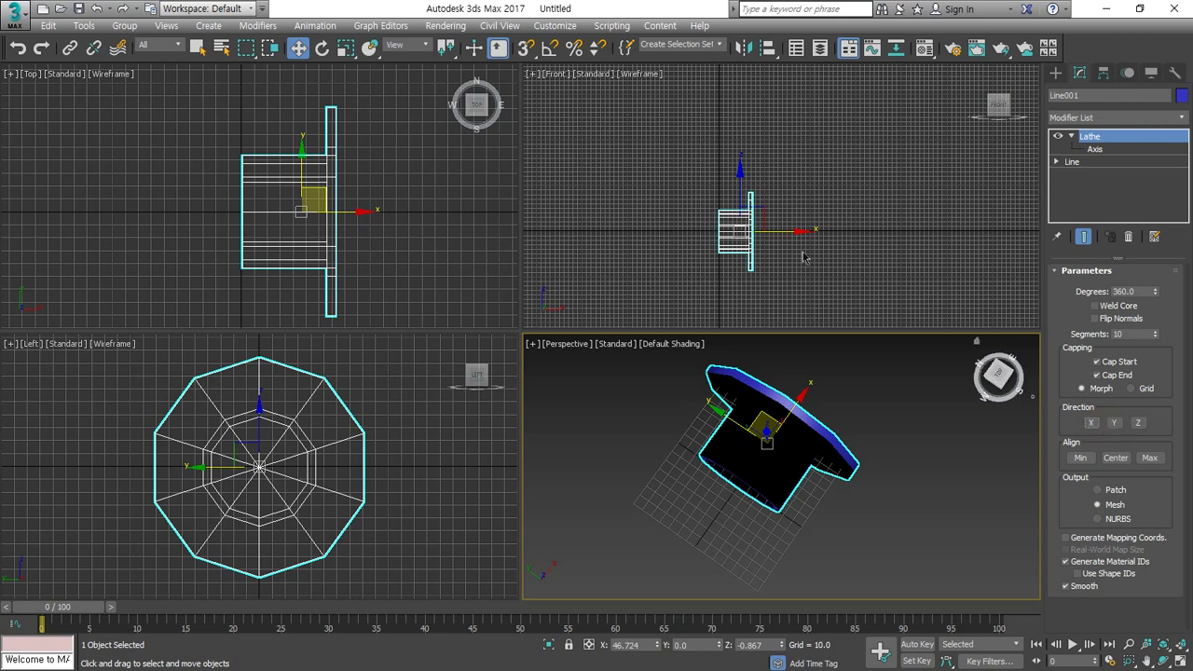
pyautogui.moveTo(836, 261)
pyautogui.mouseDown()
pyautogui.moveTo(832, 126)
pyautogui.moveTo(841, 324)
pyautogui.mouseUp()
pyautogui.moveTo(694, 176)
pyautogui.mouseDown()
pyautogui.moveTo(622, 193)
pyautogui.moveTo(841, 152)
pyautogui.mouseUp()
pyautogui.press('Escape')
# - Compare the Y and Z revolve directions once more, then return the Lathe direction to X
pyautogui.click(1115, 424)
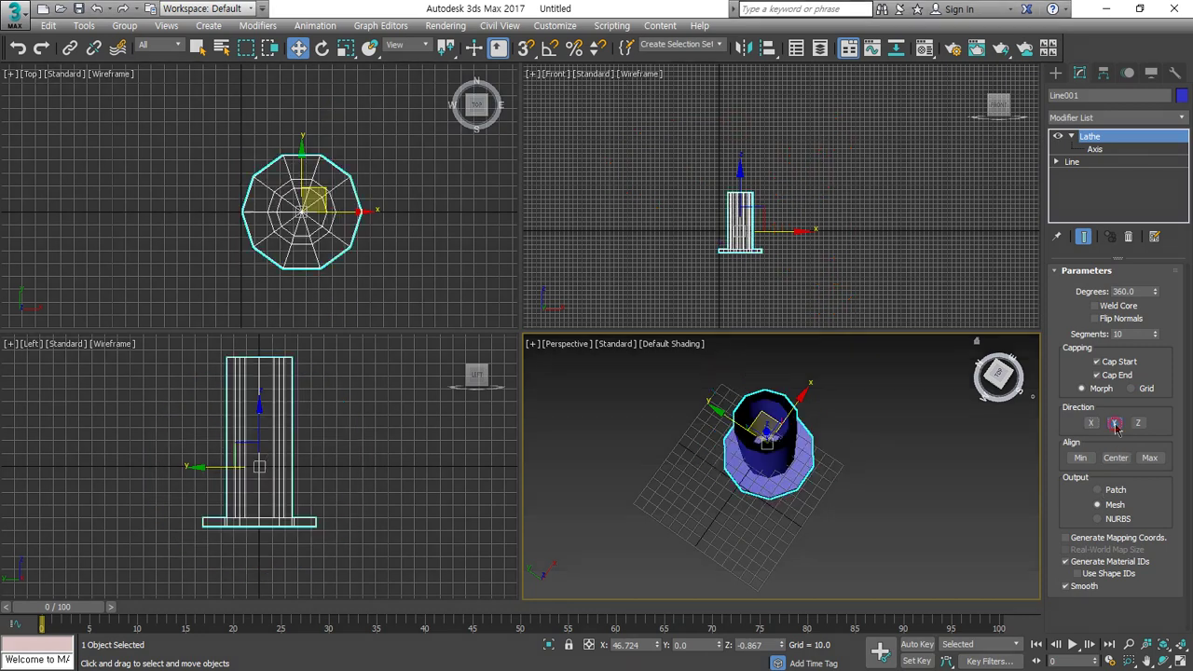
pyautogui.click(1138, 423)
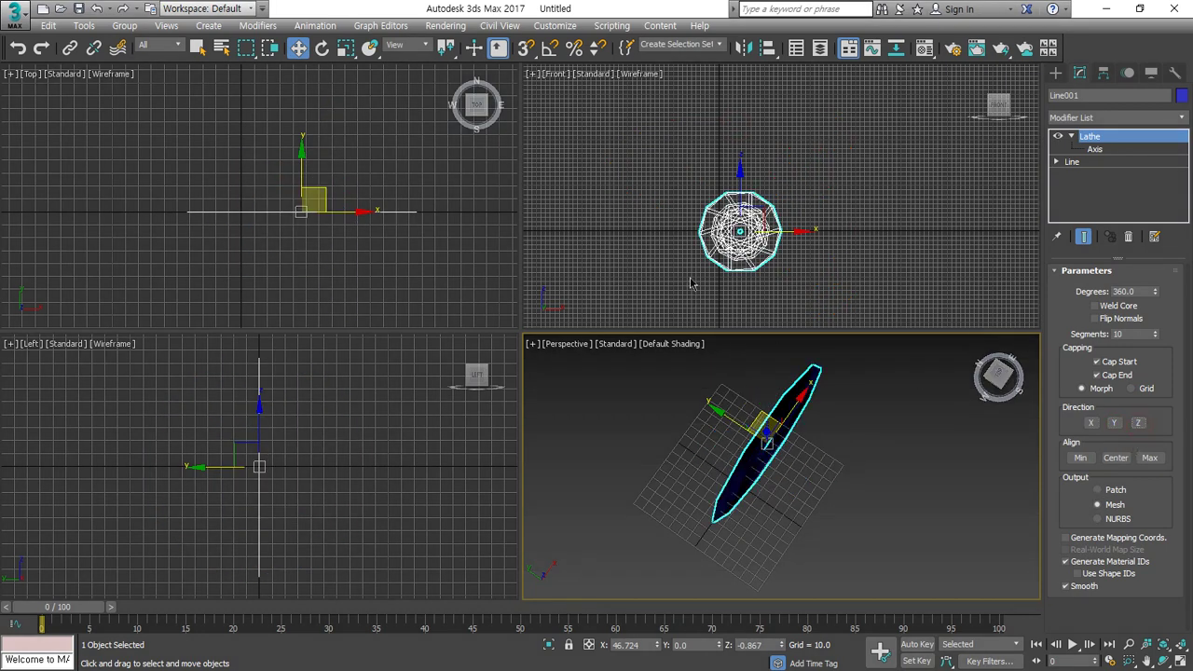
pyautogui.moveTo(605, 328)
pyautogui.mouseDown()
pyautogui.moveTo(951, 541)
pyautogui.moveTo(543, 328)
pyautogui.mouseUp()
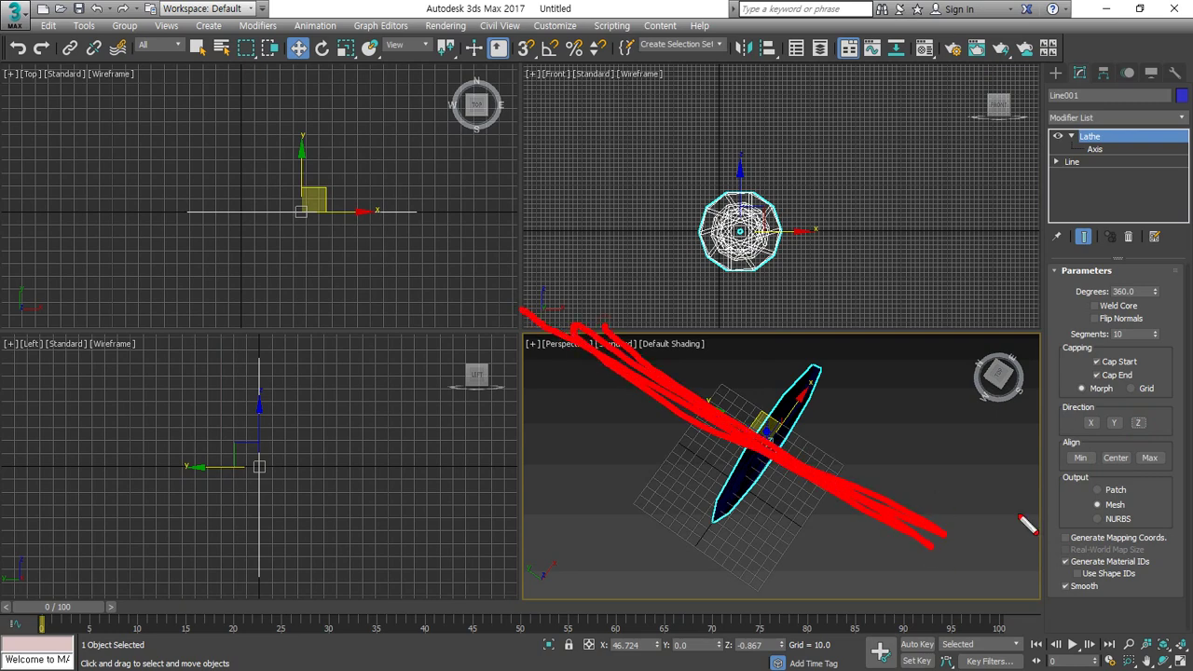
pyautogui.press('Escape')
pyautogui.click(1091, 423)
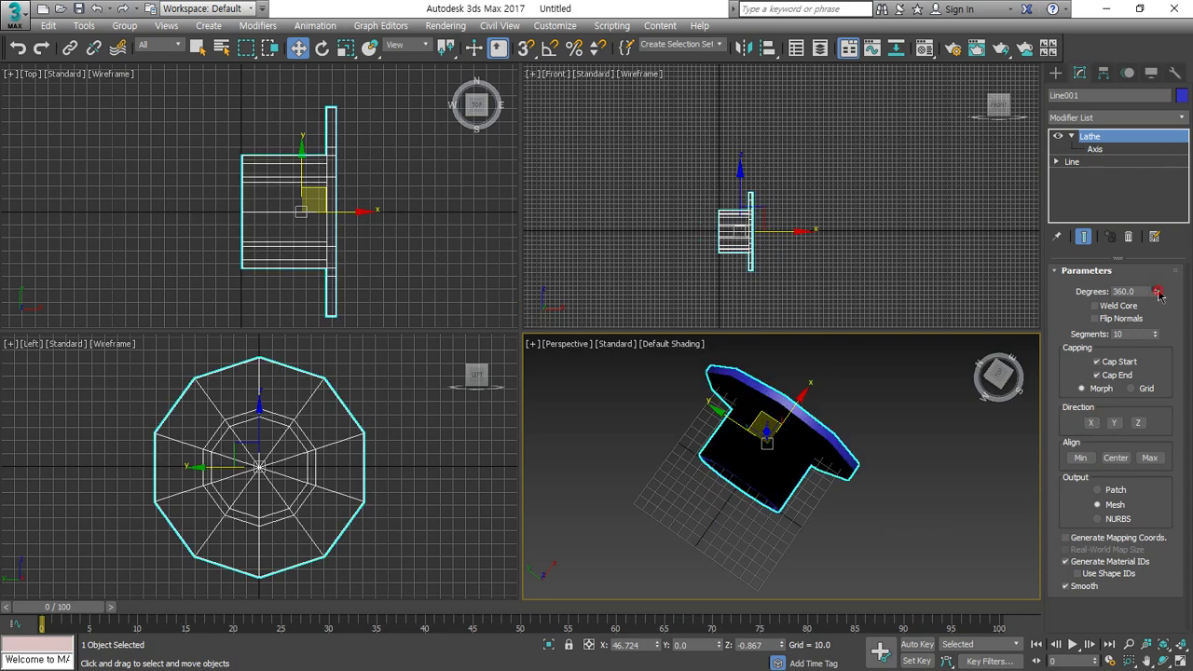
# - Lower the X-direction sweep to 0 degrees, then open it to 29.5 degrees
pyautogui.moveTo(1156, 264); pyautogui.dragTo(42, 34)
pyautogui.moveTo(31, 610); pyautogui.dragTo(28, 559)
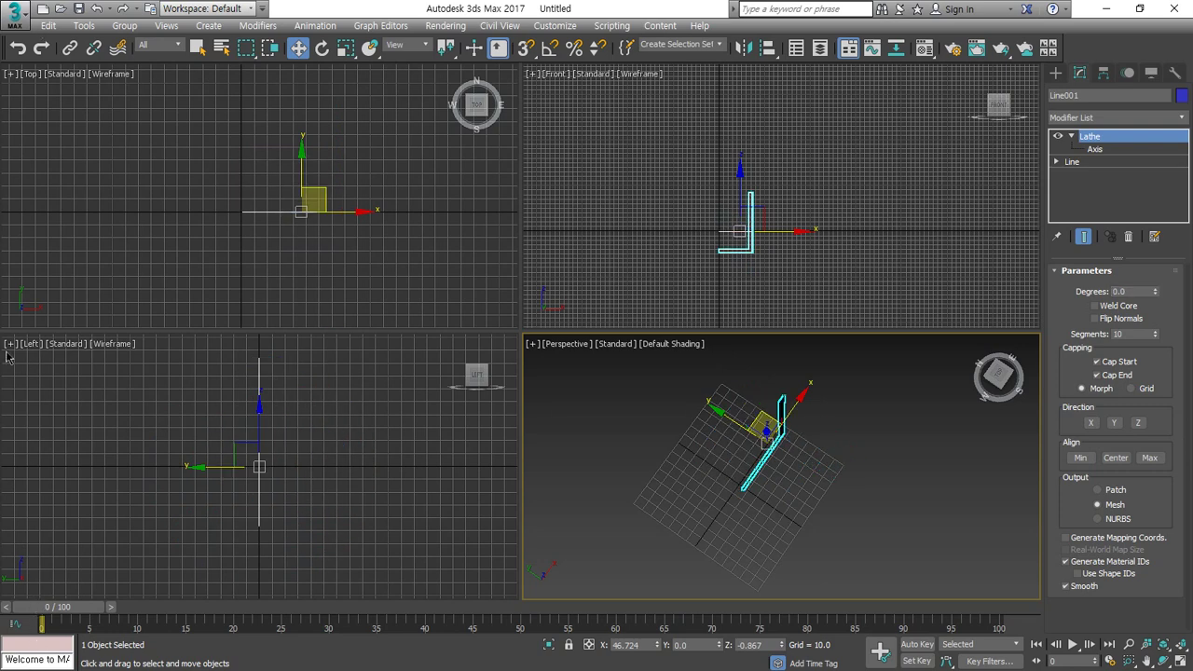
pyautogui.moveTo(1156, 292); pyautogui.dragTo(1056, 257)
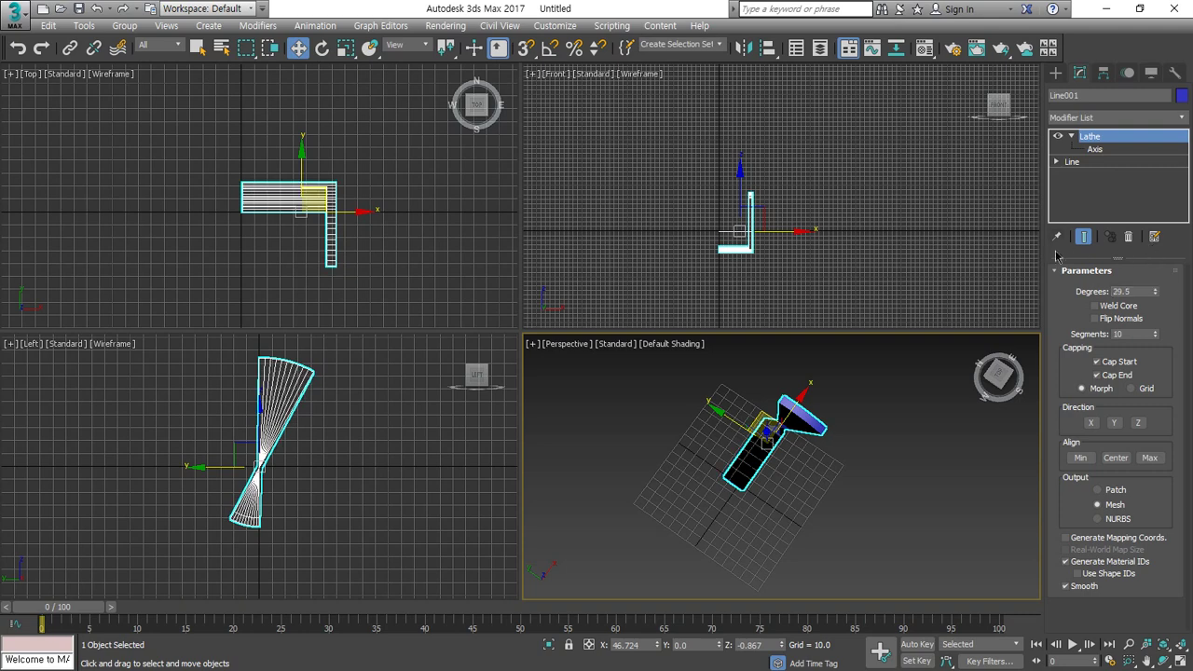
# - Lower the lathe axis to about Z -52.9 beneath the profile's base and widen the sweep to 81 degrees
pyautogui.click(1093, 149)
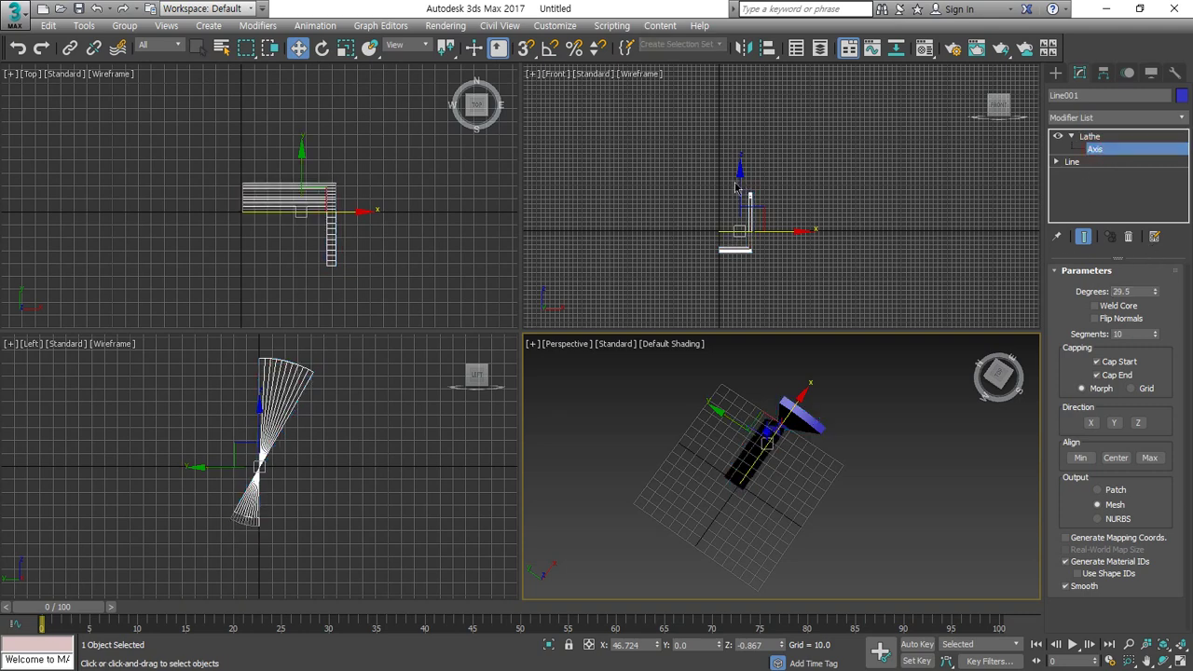
pyautogui.moveTo(735, 186); pyautogui.dragTo(735, 211)
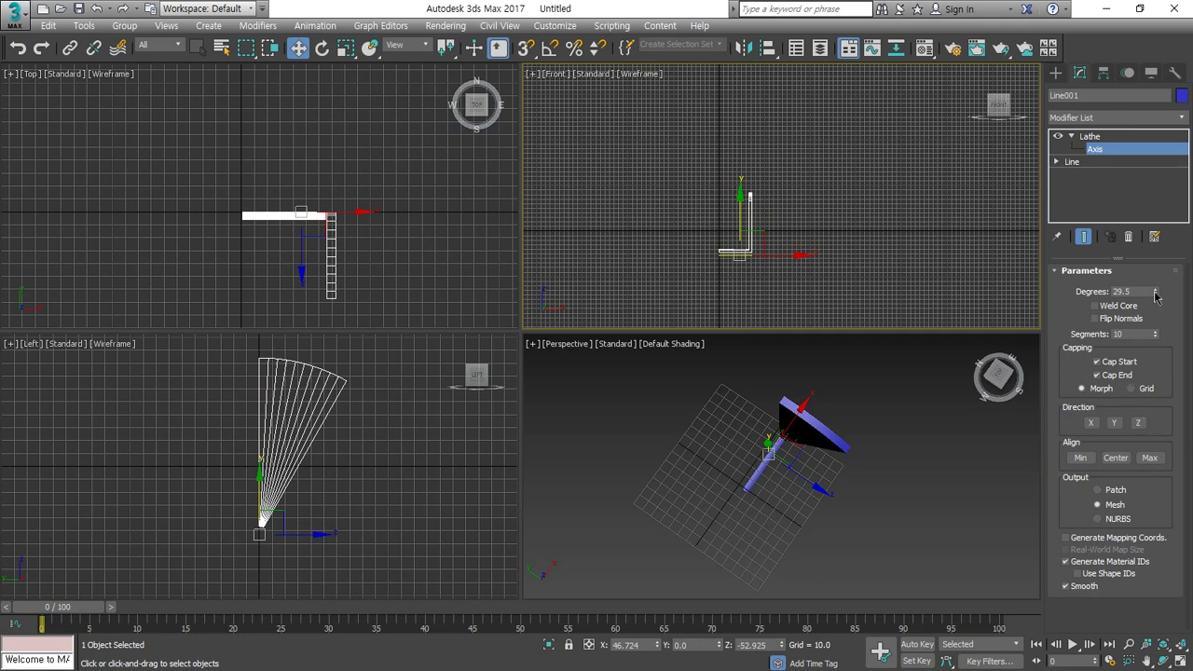
pyautogui.moveTo(1155, 295); pyautogui.dragTo(1056, 291)
pyautogui.keyDown('alt'); pyautogui.moveTo(768, 462); pyautogui.dragTo(793, 441, button='middle'); pyautogui.keyUp('alt')
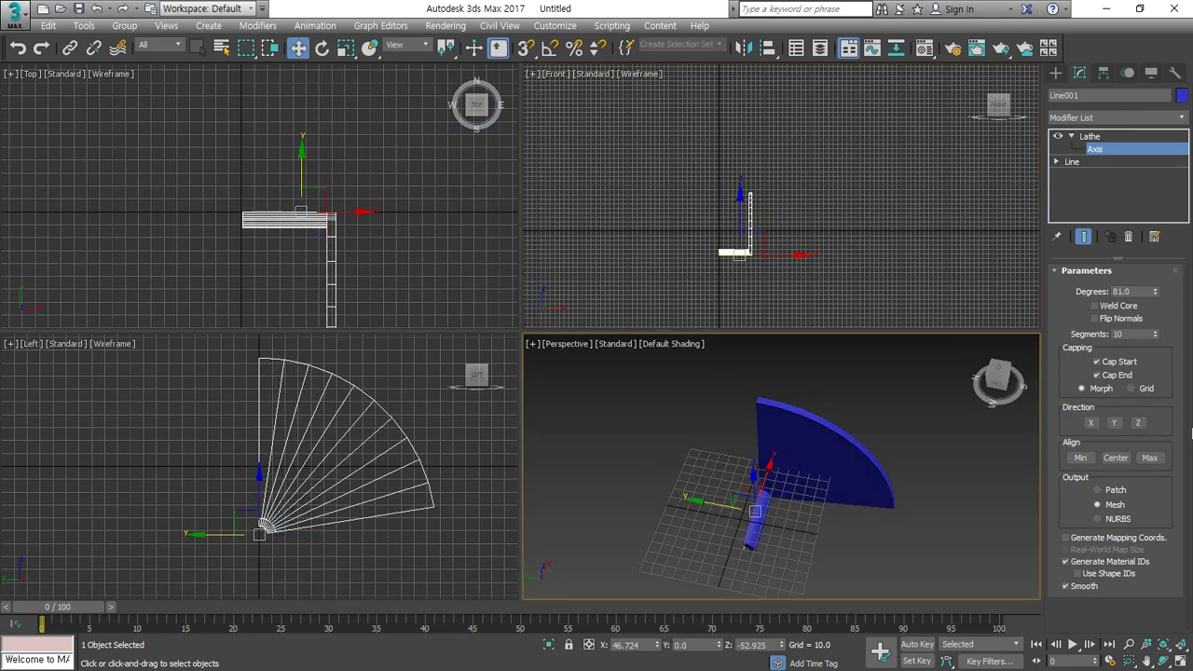
# - Cycle the partial sweep through the X, Y and Z directions and leave the Lathe direction on Y
pyautogui.click(1091, 422)
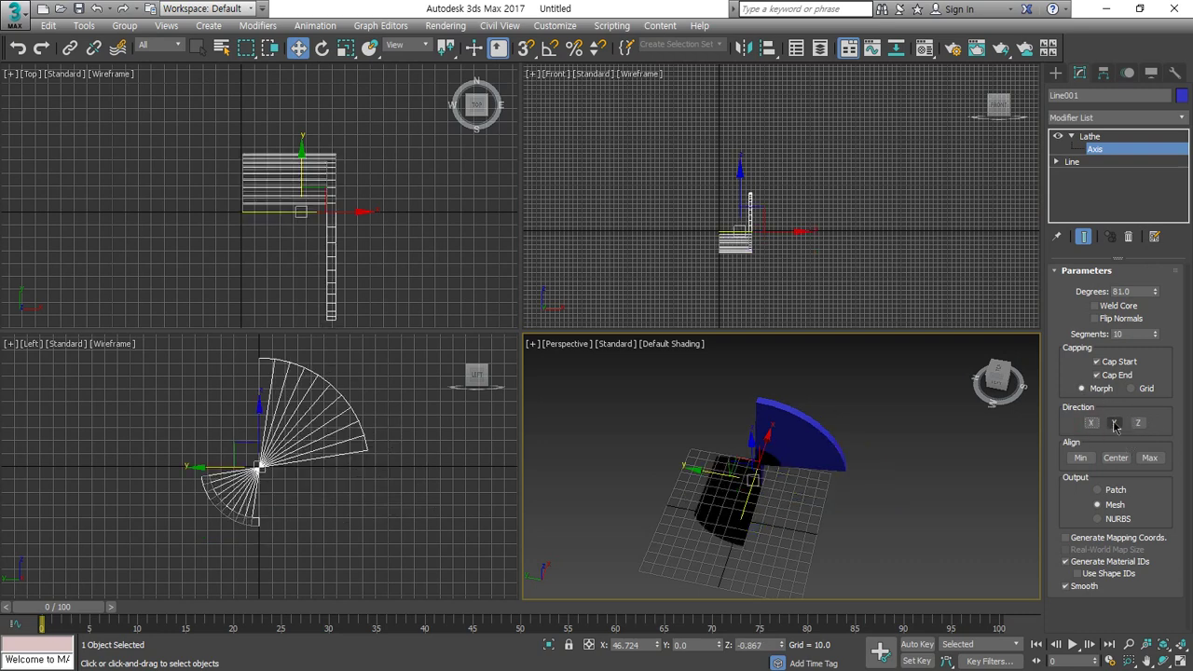
pyautogui.click(1114, 422)
pyautogui.click(1138, 423)
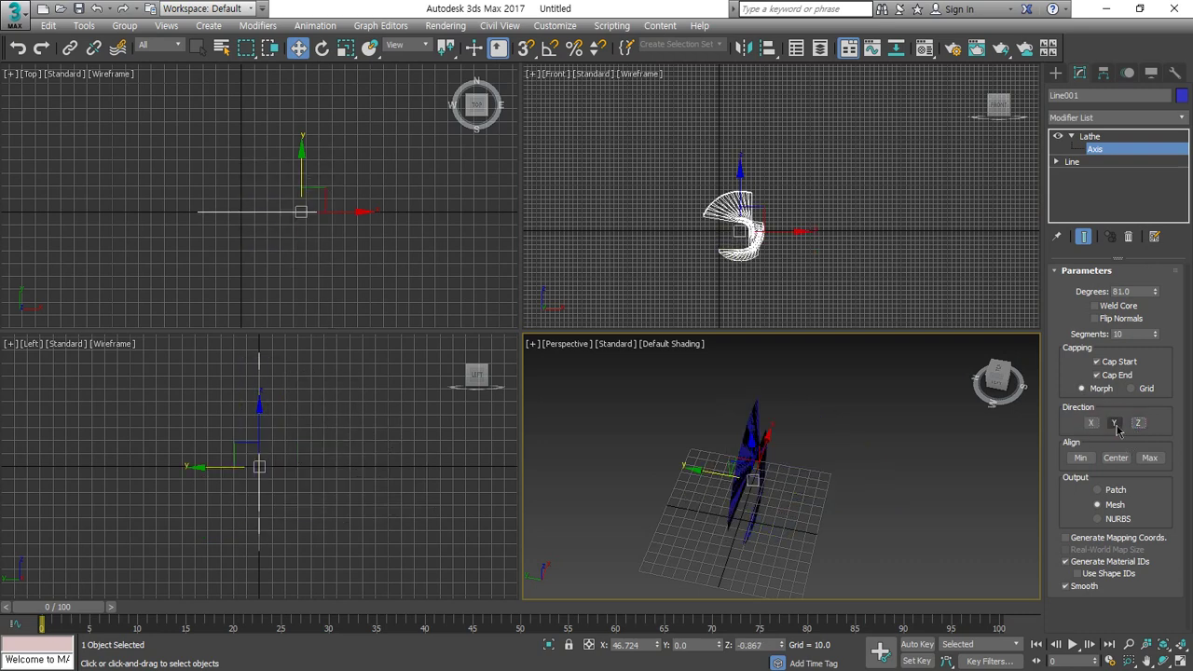
pyautogui.click(1114, 422)
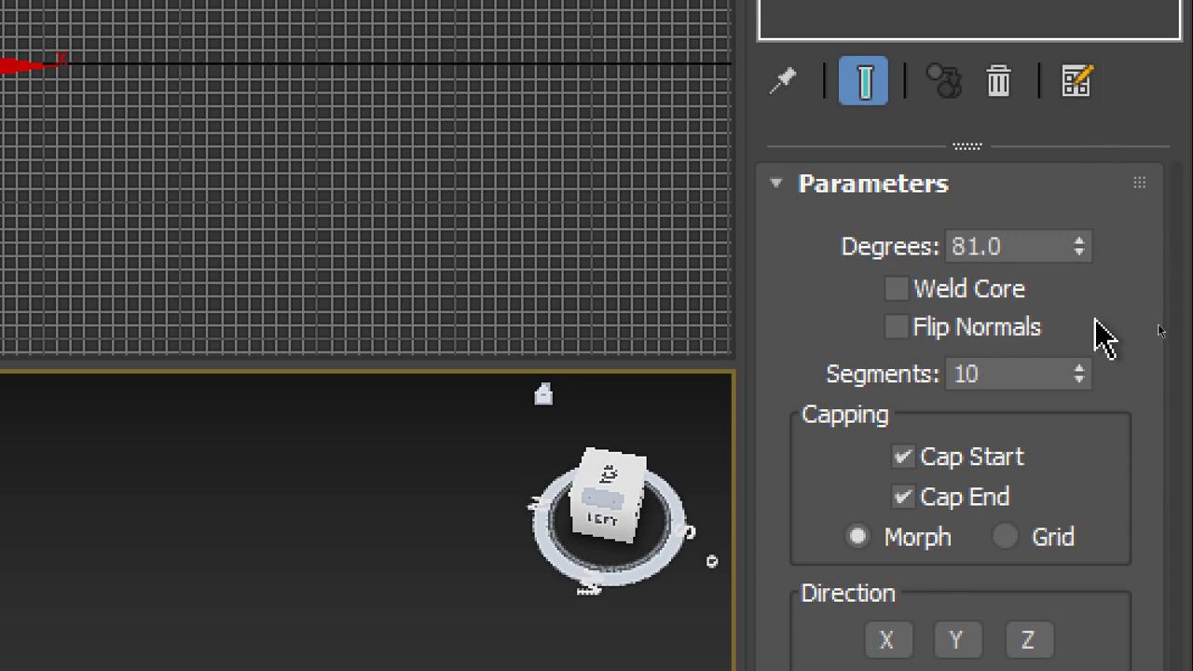
# - Set the Lathe modifier's Degrees to 0 to collapse the sweep to the bare profile
pyautogui.click(1031, 246)
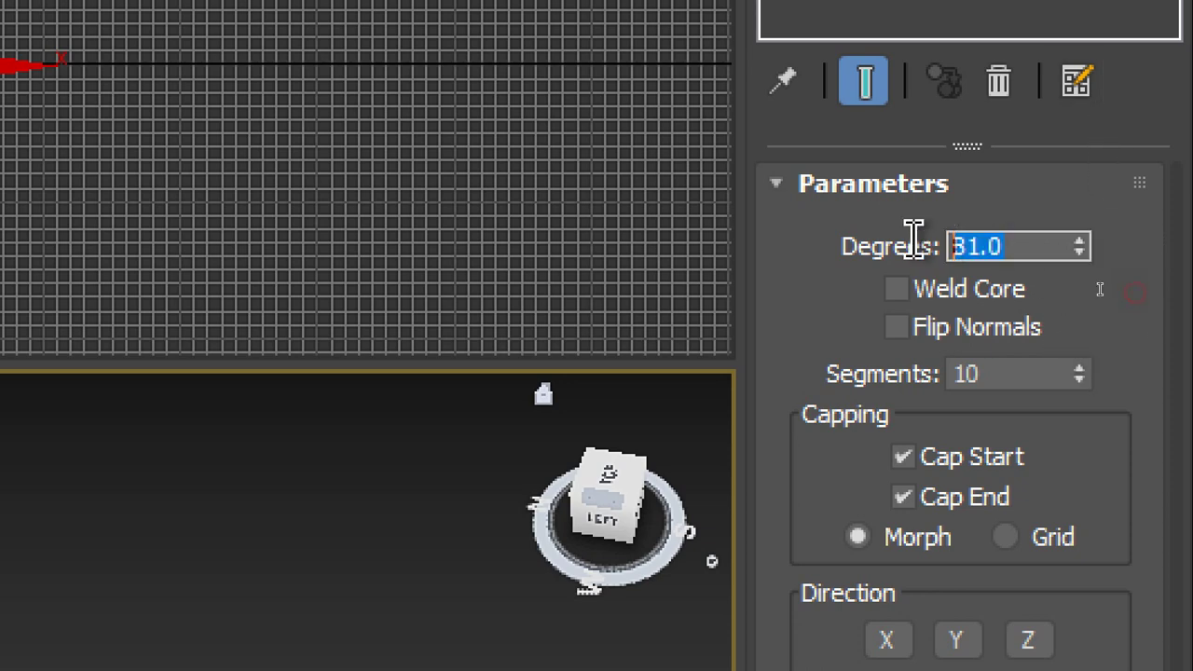
pyautogui.write('0')
pyautogui.press('Return')
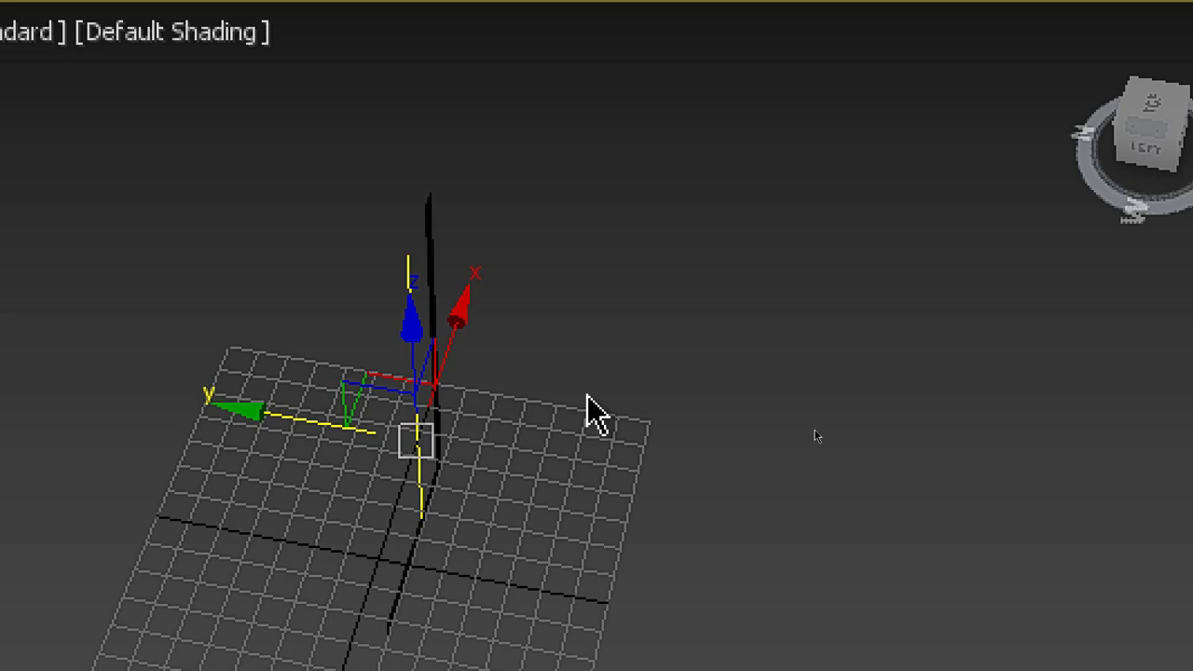
# - Try the Min and Center alignments for the lathe axis, then align it to Max at the wall's outer edge
pyautogui.moveTo(690, 228); pyautogui.dragTo(727, 193, button='middle')
pyautogui.keyDown('alt'); pyautogui.moveTo(613, 610); pyautogui.dragTo(316, 504, button='middle'); pyautogui.keyUp('alt')
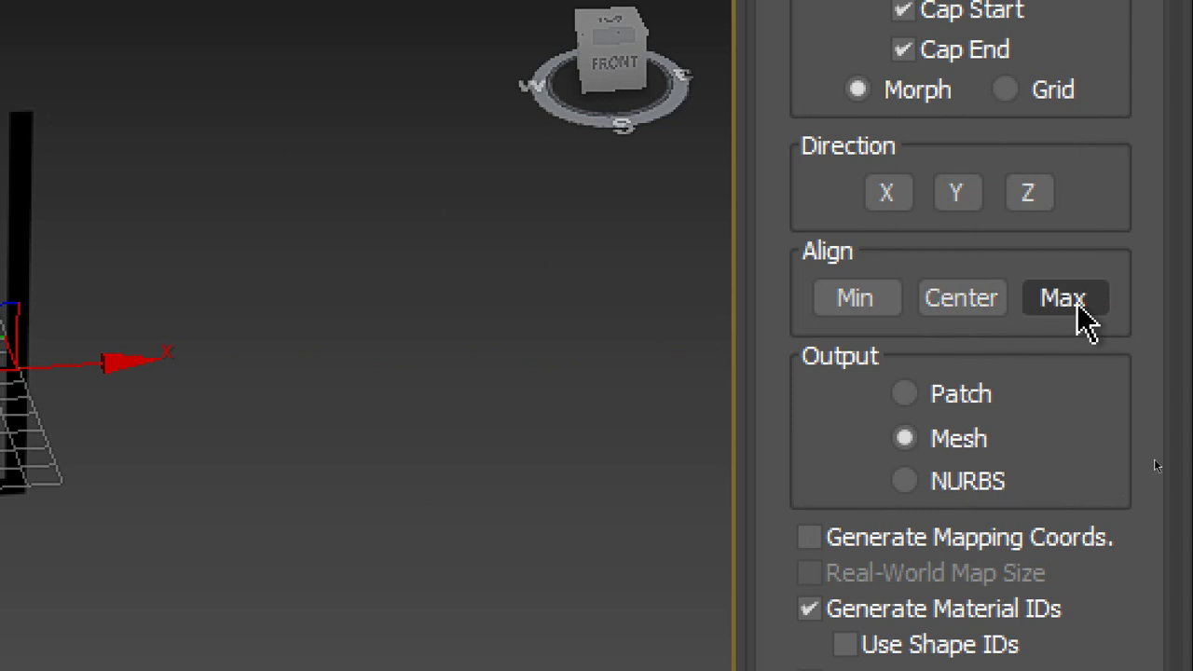
pyautogui.click(885, 321)
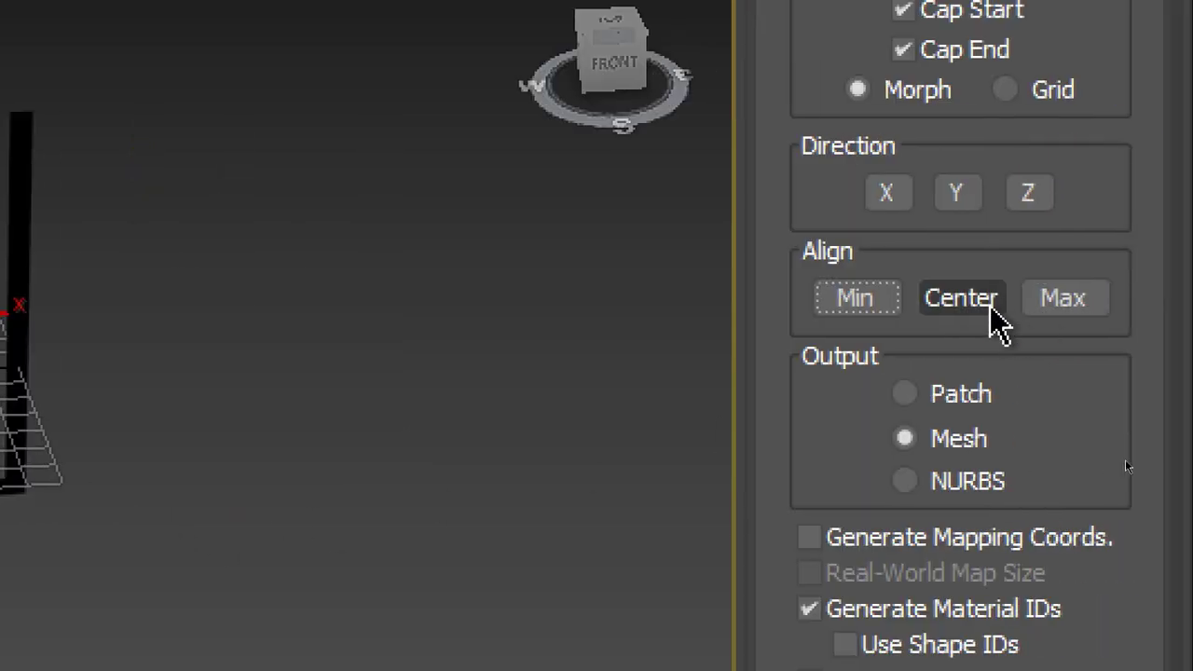
pyautogui.click(1170, 299)
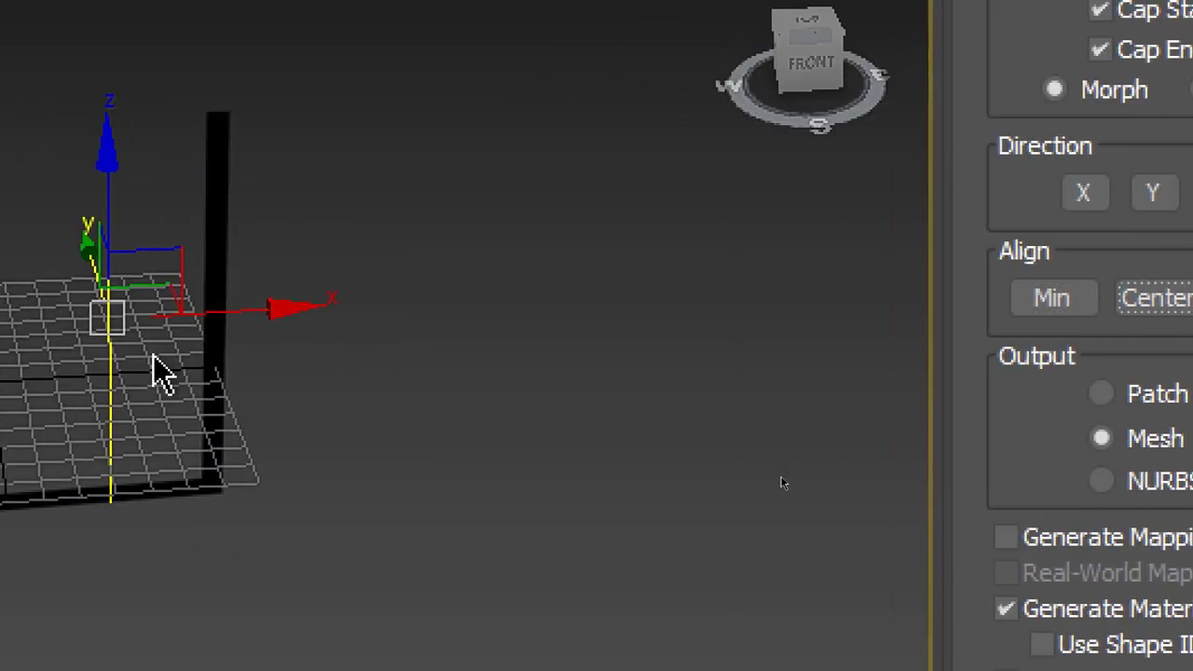
pyautogui.click(1049, 308)
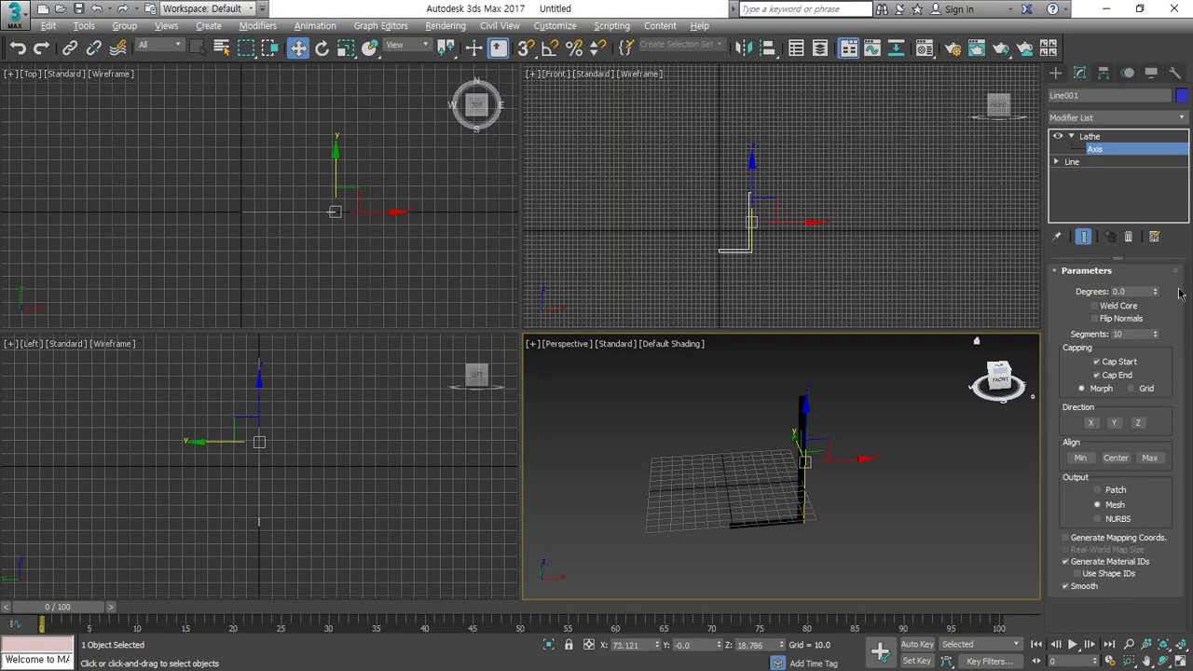
# - Maximize the Front viewport and frame the whole L-shaped profile with its axis
pyautogui.click(867, 225)
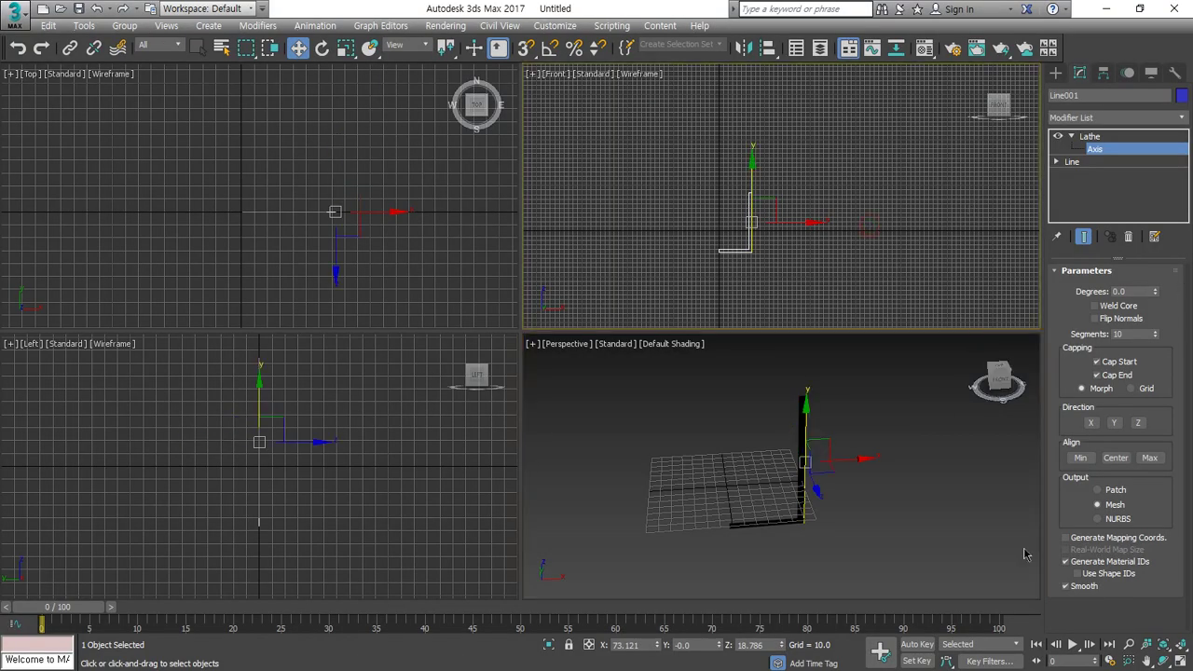
pyautogui.click(1180, 660)
pyautogui.click(1181, 645)
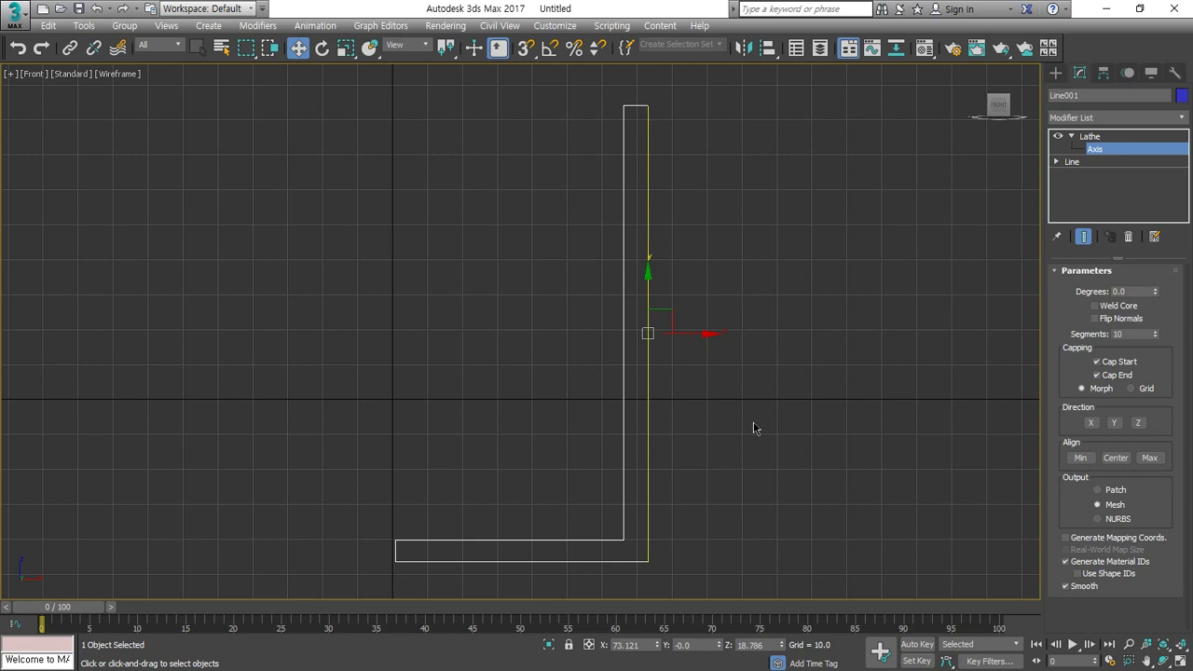
pyautogui.moveTo(395, 558); pyautogui.dragTo(396, 160)
pyautogui.moveTo(649, 560); pyautogui.dragTo(648, 201)
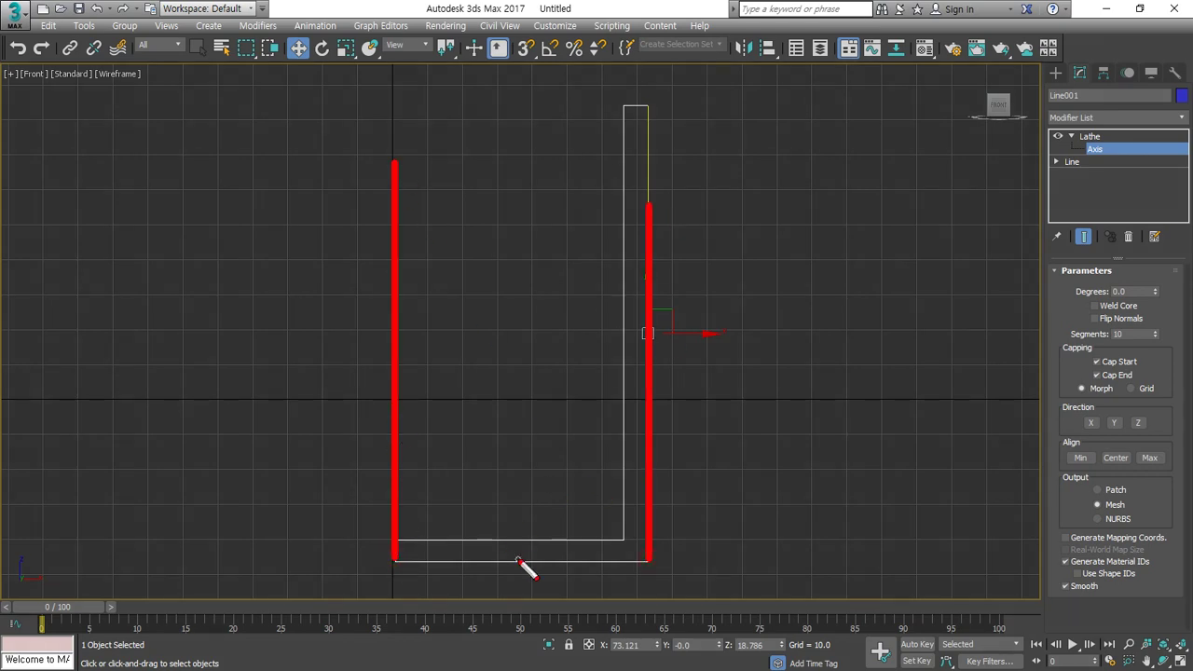
pyautogui.moveTo(519, 561)
pyautogui.mouseDown()
pyautogui.moveTo(524, 201)
pyautogui.moveTo(530, 639)
pyautogui.mouseUp()
pyautogui.press('e')
pyautogui.moveTo(520, 561); pyautogui.dragTo(797, 561)
pyautogui.moveTo(576, 108); pyautogui.dragTo(733, 108)
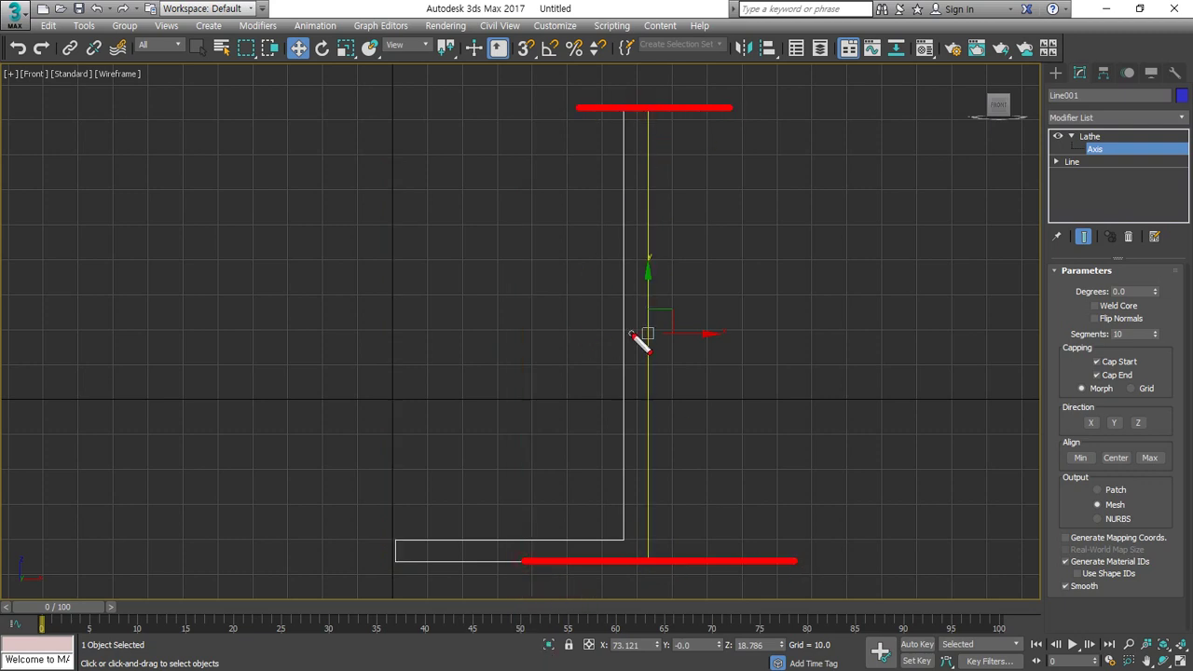
pyautogui.moveTo(632, 333)
pyautogui.mouseDown()
pyautogui.moveTo(358, 336)
pyautogui.moveTo(1192, 334)
pyautogui.mouseUp()
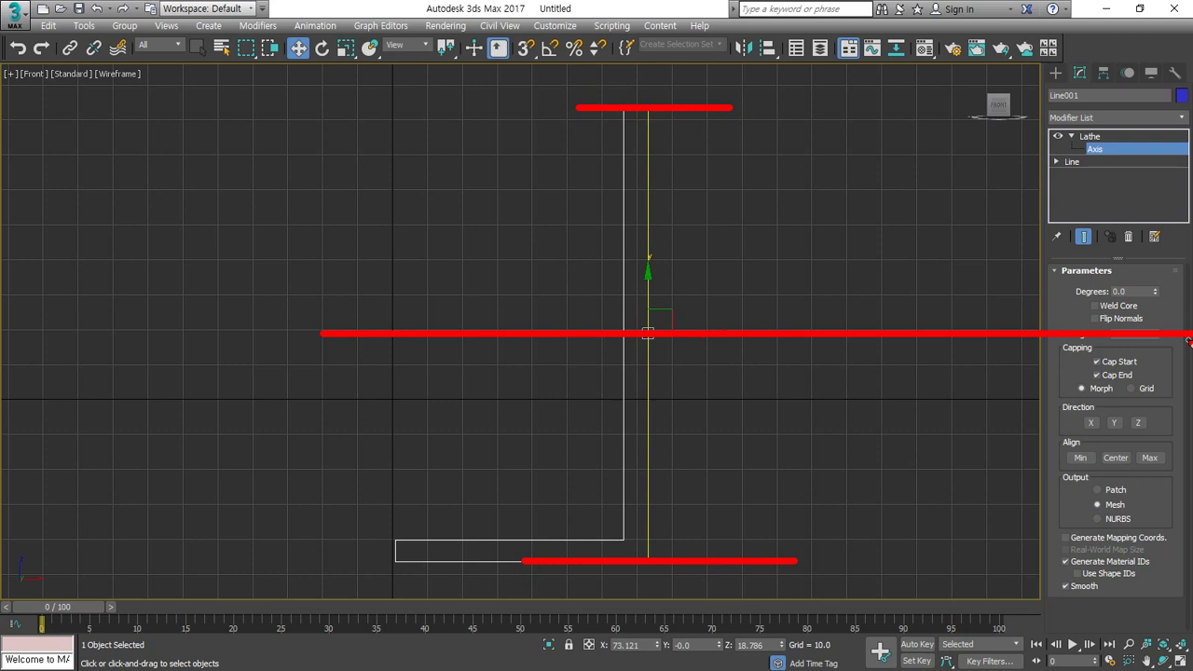
pyautogui.press('e')
pyautogui.moveTo(715, 362)
pyautogui.mouseDown()
pyautogui.moveTo(623, 343)
pyautogui.moveTo(666, 250)
pyautogui.moveTo(733, 323)
pyautogui.moveTo(705, 363)
pyautogui.mouseUp()
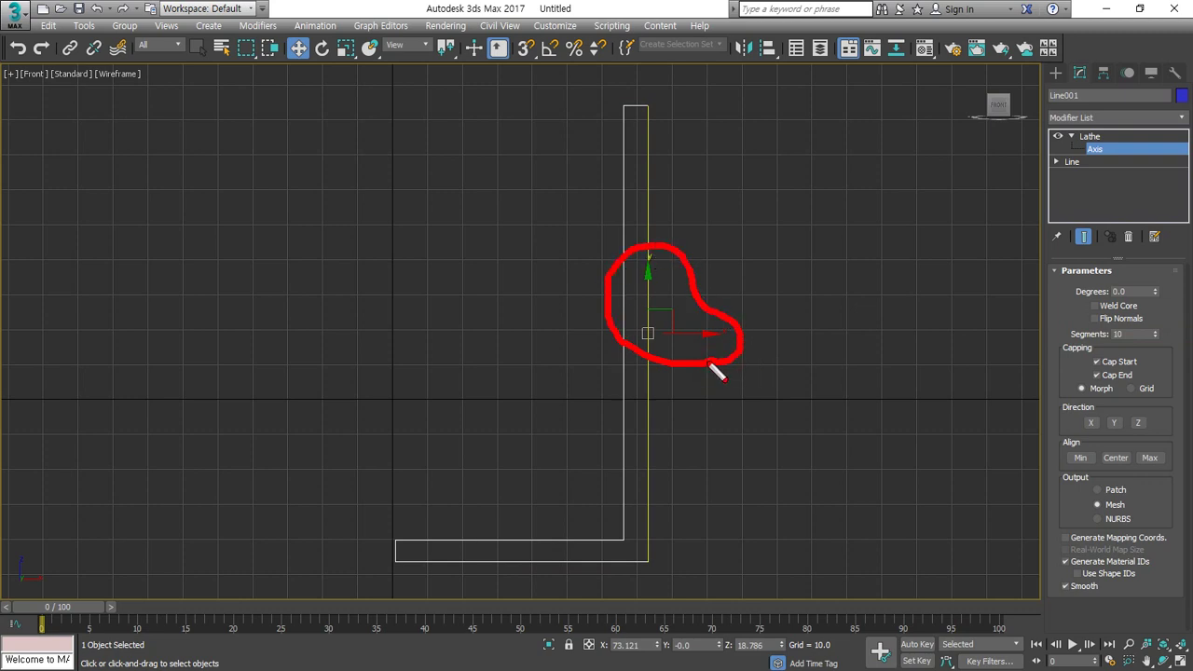
pyautogui.moveTo(511, 298)
pyautogui.mouseDown()
pyautogui.moveTo(355, 263)
pyautogui.moveTo(486, 384)
pyautogui.mouseUp()
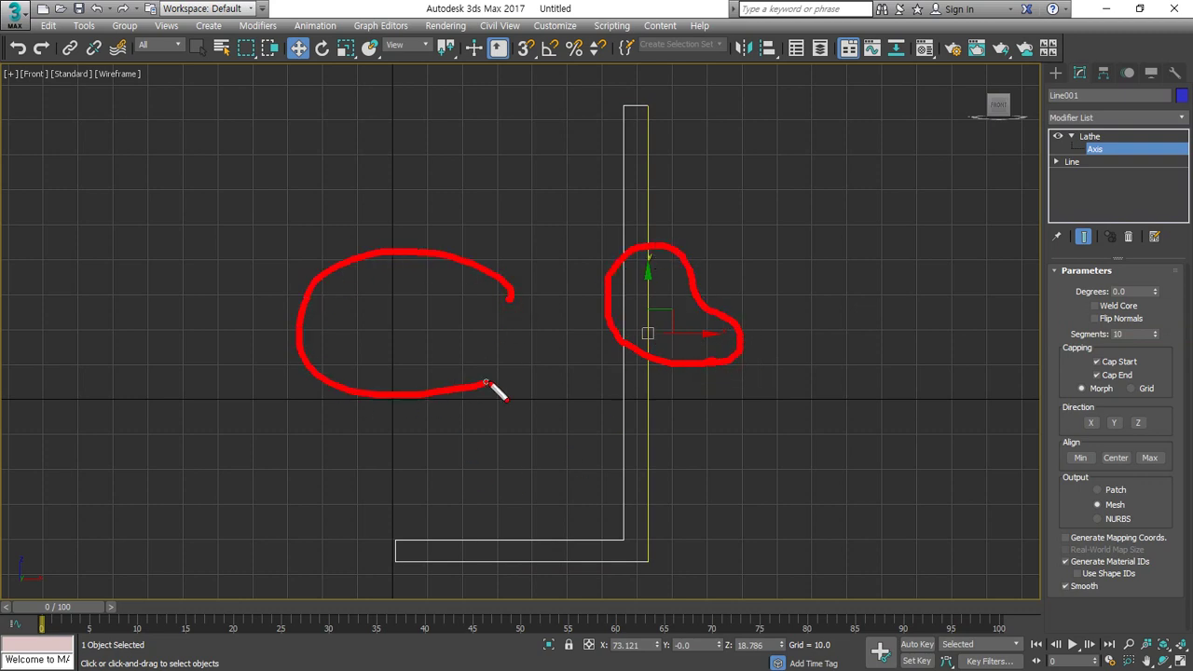
pyautogui.moveTo(442, 343)
pyautogui.mouseDown()
pyautogui.moveTo(490, 346)
pyautogui.moveTo(501, 399)
pyautogui.mouseUp()
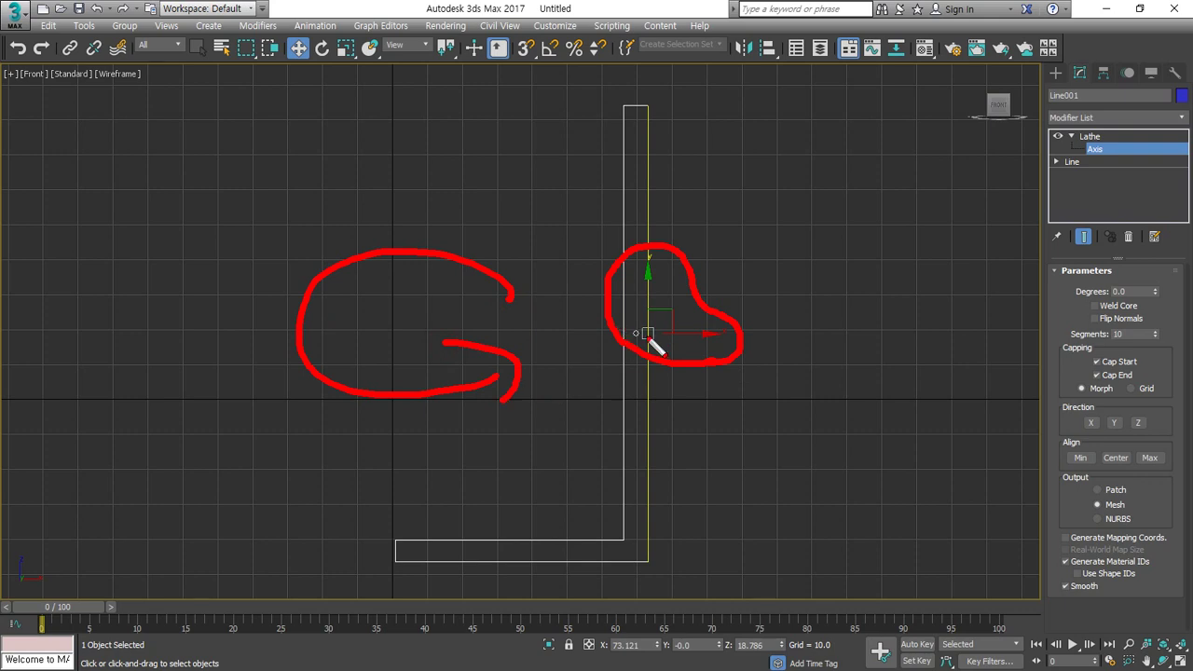
pyautogui.press('e')
pyautogui.moveTo(657, 338)
pyautogui.mouseDown()
pyautogui.moveTo(853, 337)
pyautogui.moveTo(840, 375)
pyautogui.moveTo(935, 359)
pyautogui.moveTo(896, 395)
pyautogui.mouseUp()
pyautogui.moveTo(593, 337)
pyautogui.mouseDown()
pyautogui.moveTo(483, 339)
pyautogui.moveTo(490, 368)
pyautogui.mouseUp()
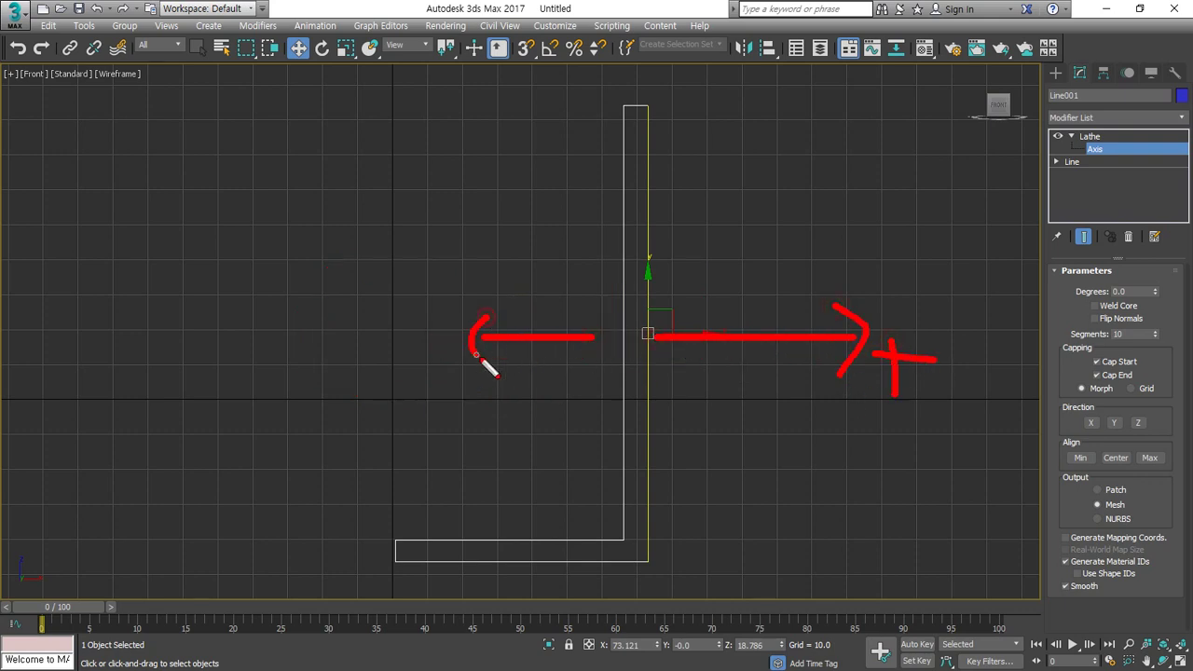
pyautogui.moveTo(369, 342); pyautogui.dragTo(397, 343)
pyautogui.press('e')
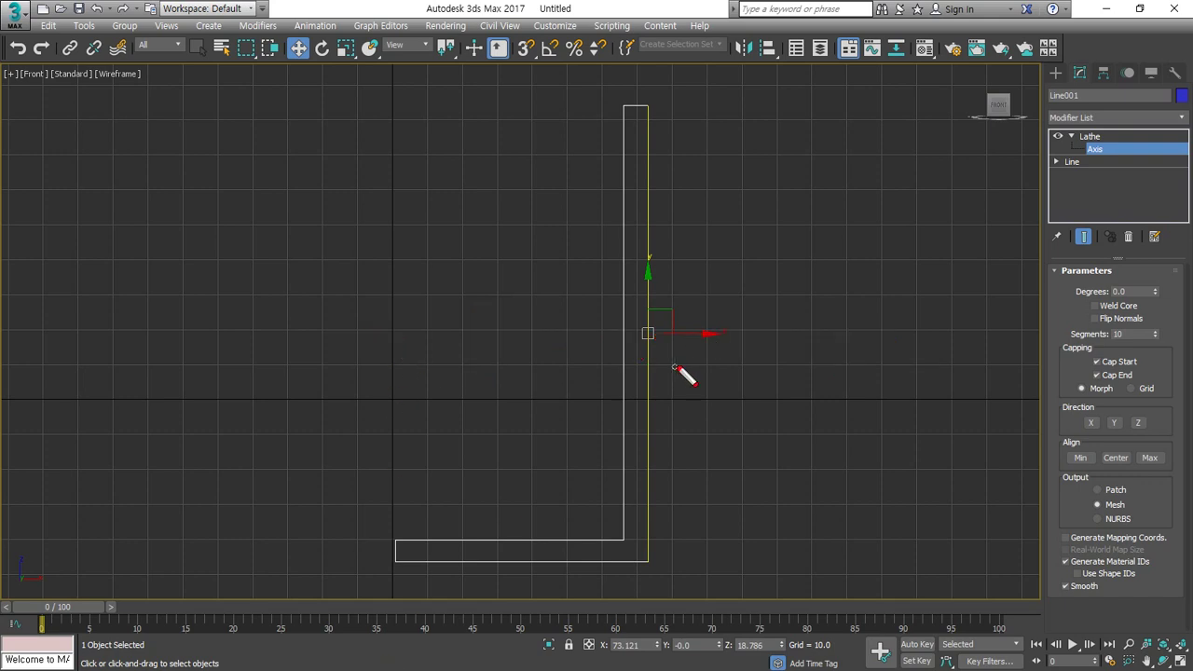
pyautogui.moveTo(682, 365)
pyautogui.mouseDown()
pyautogui.moveTo(610, 261)
pyautogui.moveTo(725, 288)
pyautogui.moveTo(677, 398)
pyautogui.mouseUp()
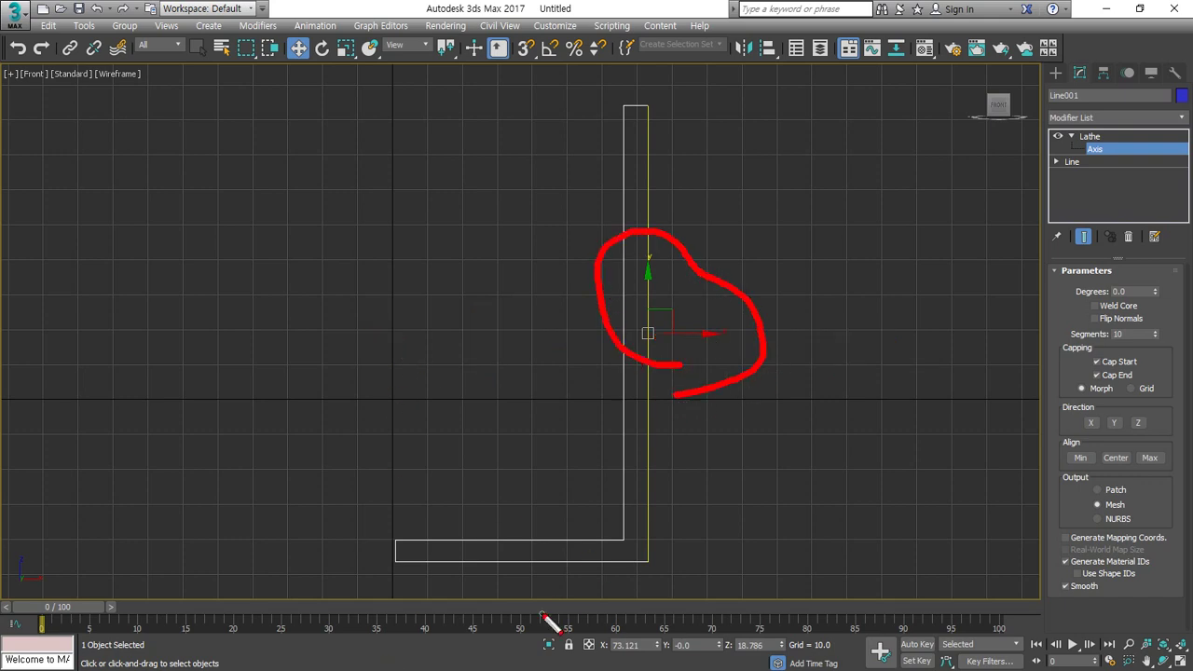
pyautogui.press('e')
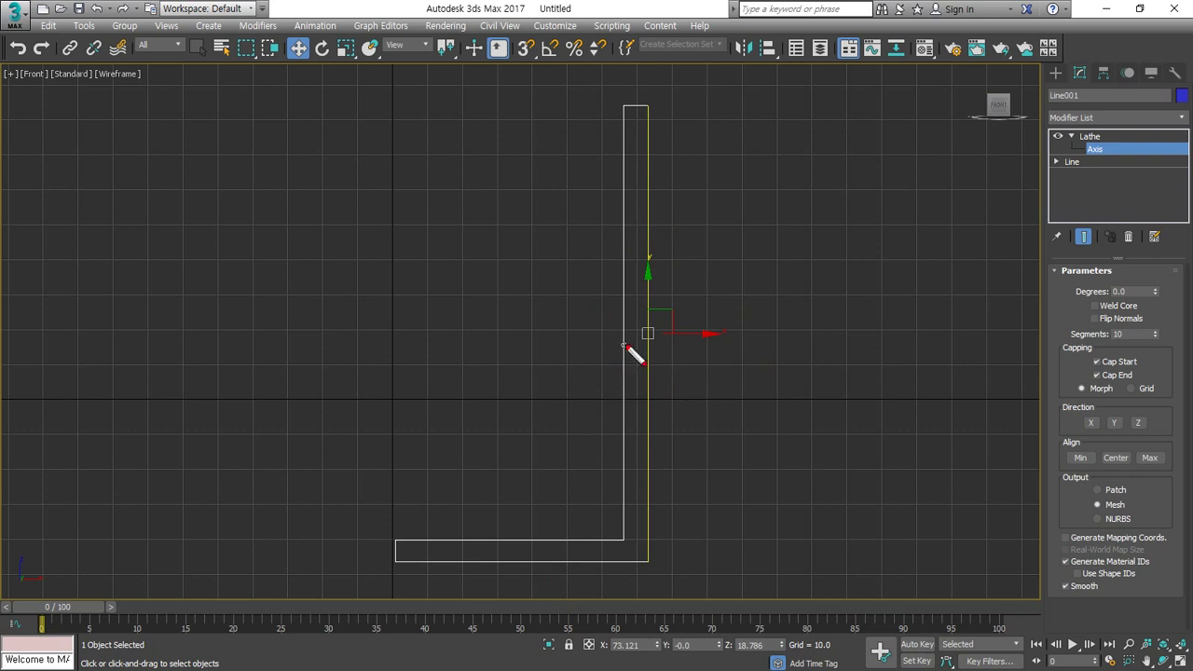
pyautogui.moveTo(631, 333)
pyautogui.mouseDown()
pyautogui.moveTo(405, 334)
pyautogui.moveTo(412, 351)
pyautogui.mouseUp()
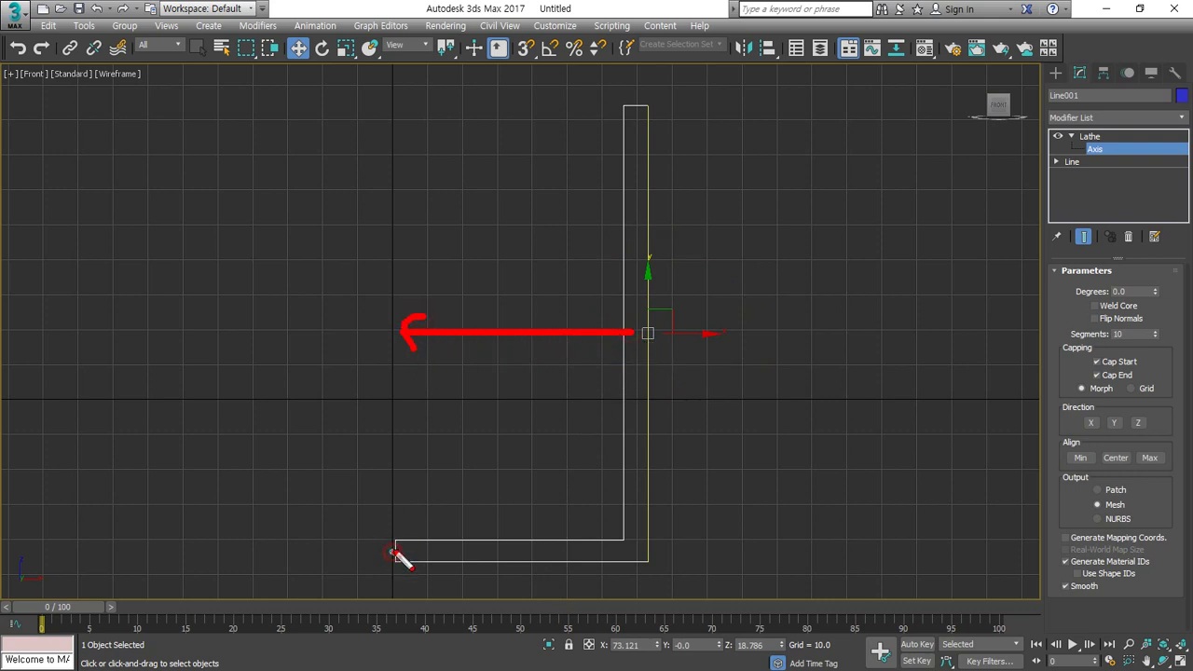
pyautogui.moveTo(395, 554); pyautogui.dragTo(393, 670)
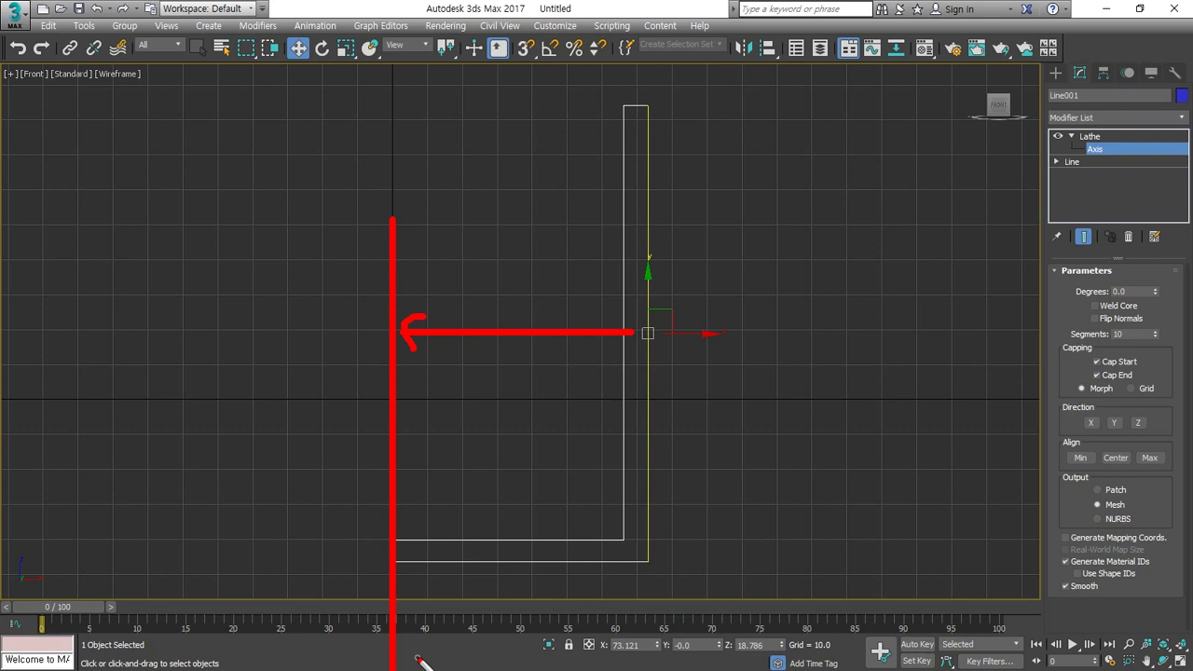
pyautogui.press('Escape')
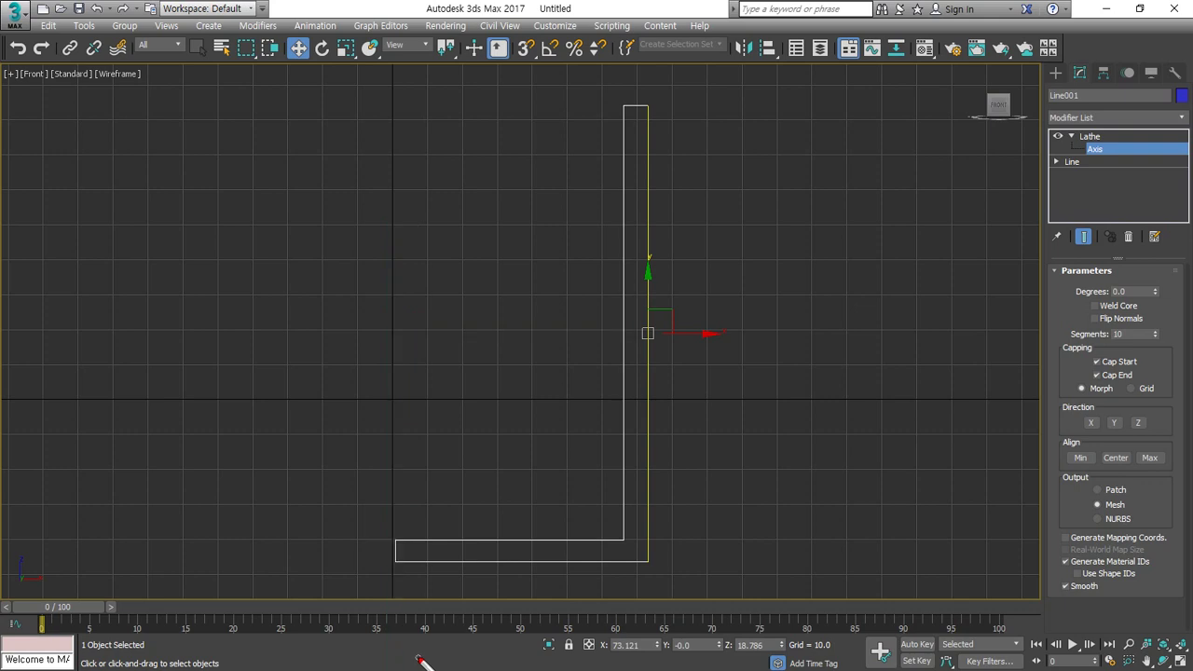
pyautogui.moveTo(466, 327)
pyautogui.mouseDown()
pyautogui.moveTo(631, 324)
pyautogui.moveTo(633, 345)
pyautogui.mouseUp()
pyautogui.moveTo(643, 106); pyautogui.dragTo(641, 586)
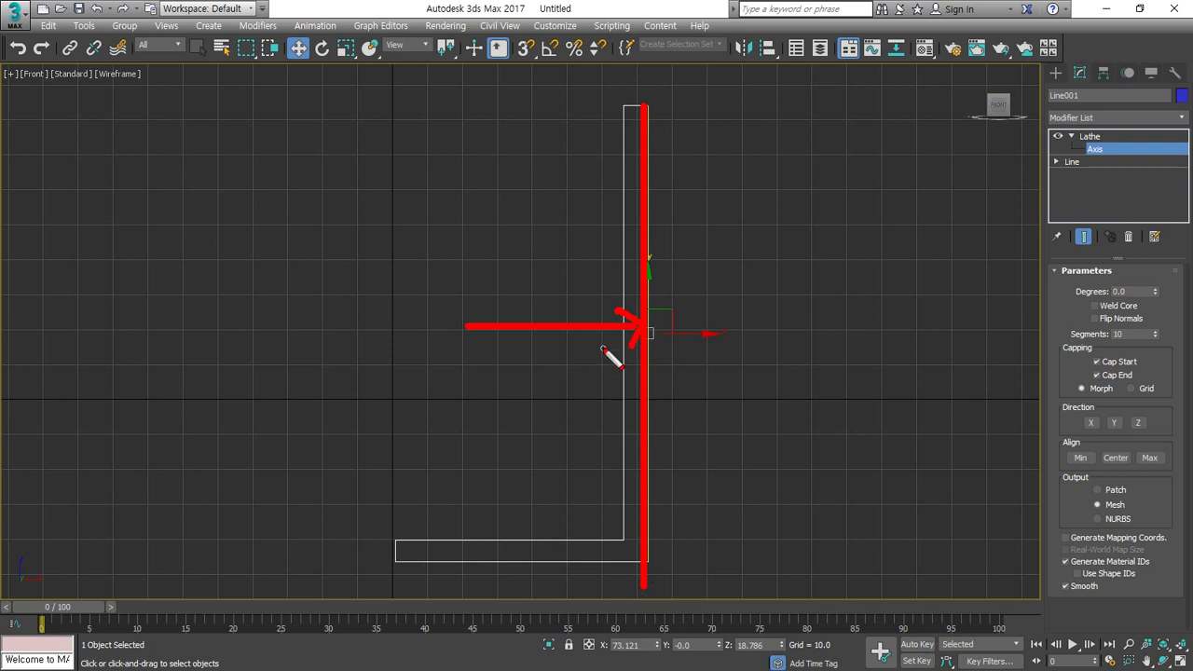
pyautogui.press('e')
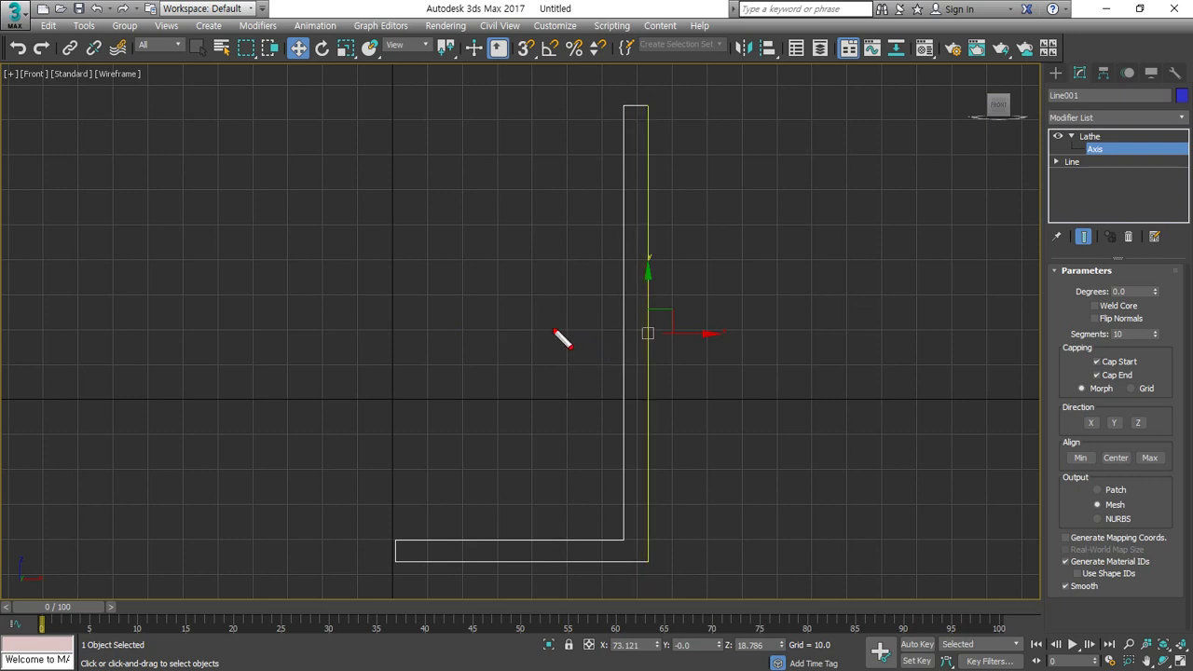
pyautogui.moveTo(552, 330)
pyautogui.mouseDown()
pyautogui.moveTo(545, 231)
pyautogui.moveTo(575, 241)
pyautogui.mouseUp()
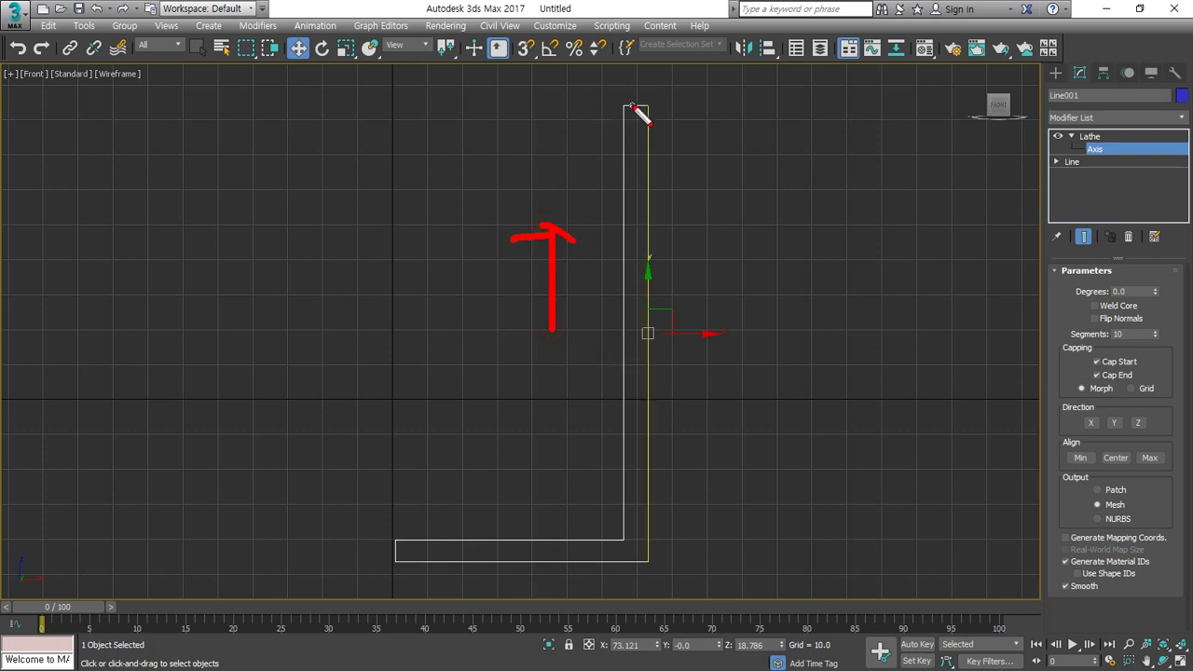
pyautogui.moveTo(640, 105)
pyautogui.mouseDown()
pyautogui.moveTo(438, 105)
pyautogui.moveTo(738, 105)
pyautogui.mouseUp()
pyautogui.moveTo(557, 383); pyautogui.dragTo(558, 539)
pyautogui.moveTo(540, 502)
pyautogui.mouseDown()
pyautogui.moveTo(557, 538)
pyautogui.moveTo(596, 508)
pyautogui.mouseUp()
pyautogui.moveTo(602, 559); pyautogui.dragTo(455, 559)
pyautogui.moveTo(605, 559); pyautogui.dragTo(690, 560)
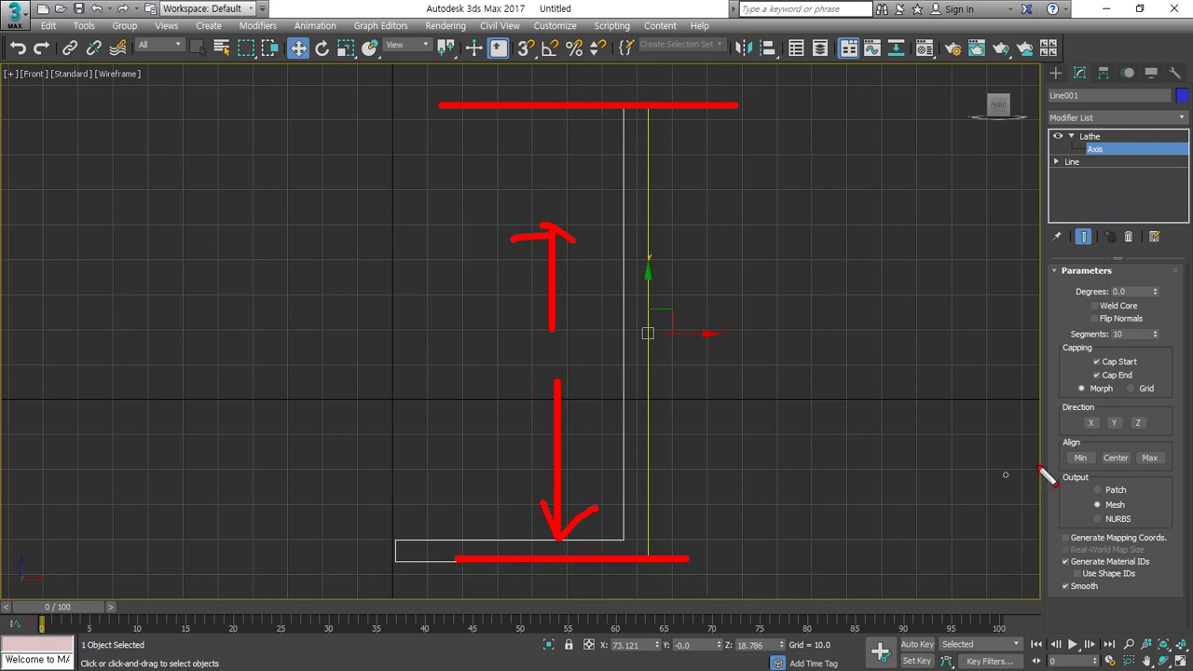
pyautogui.press('Escape')
# - Switch the Lathe direction to X and try the Min and Center alignments for the horizontal axis
pyautogui.click(1090, 424)
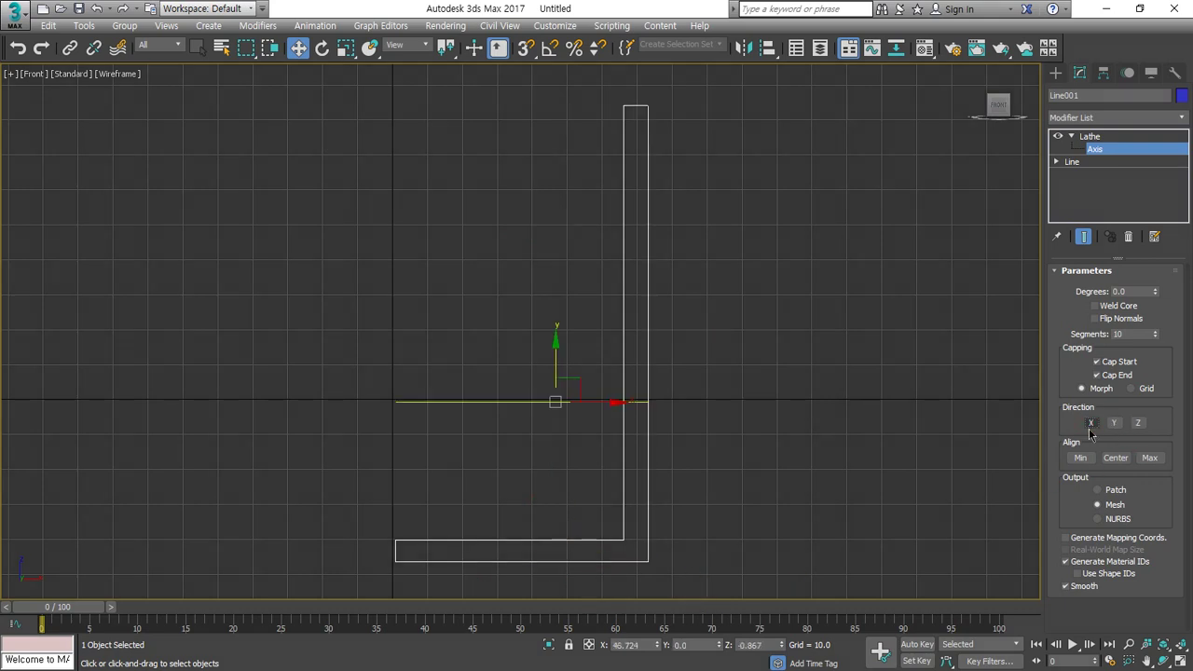
pyautogui.click(1081, 457)
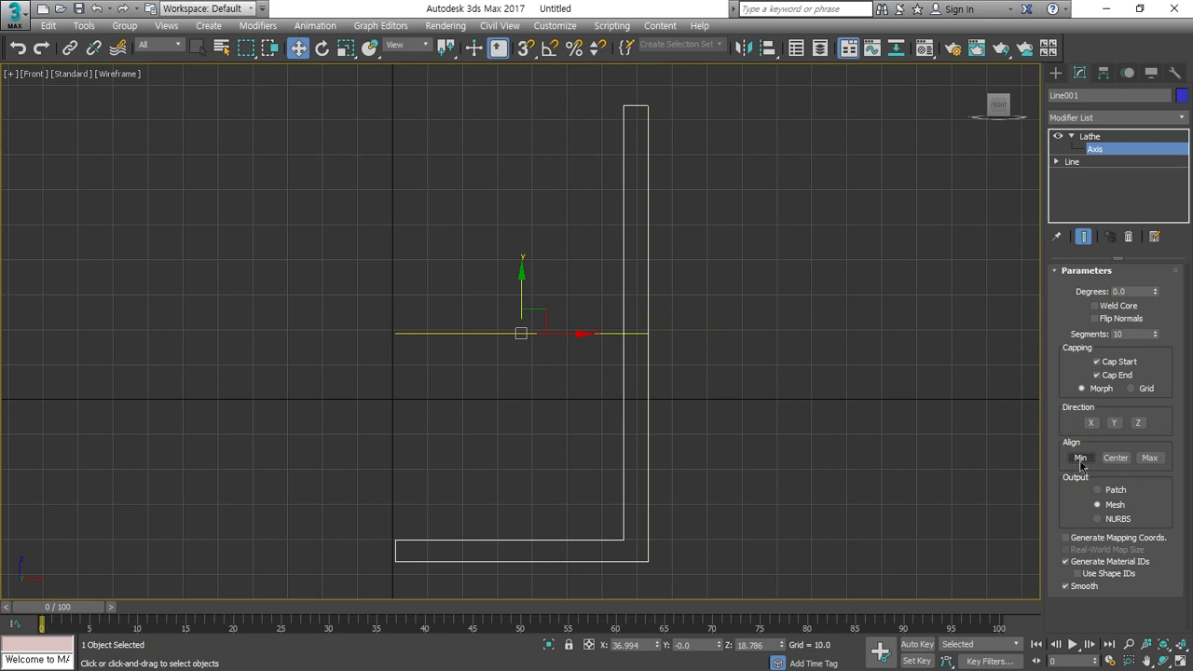
pyautogui.click(1117, 458)
# - Return the Lathe direction to Y, compare the Min, Center and Max alignments, and leave the axis at Min on the base's inner end
pyautogui.click(1117, 422)
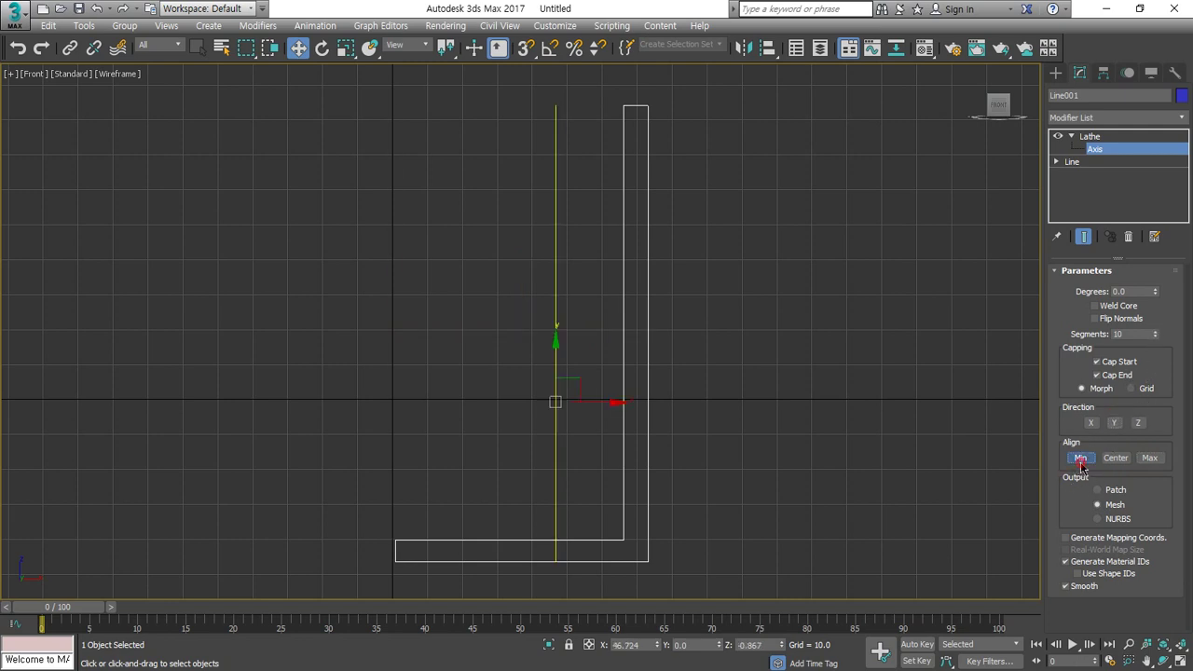
pyautogui.click(1081, 458)
pyautogui.click(1116, 458)
pyautogui.click(1150, 458)
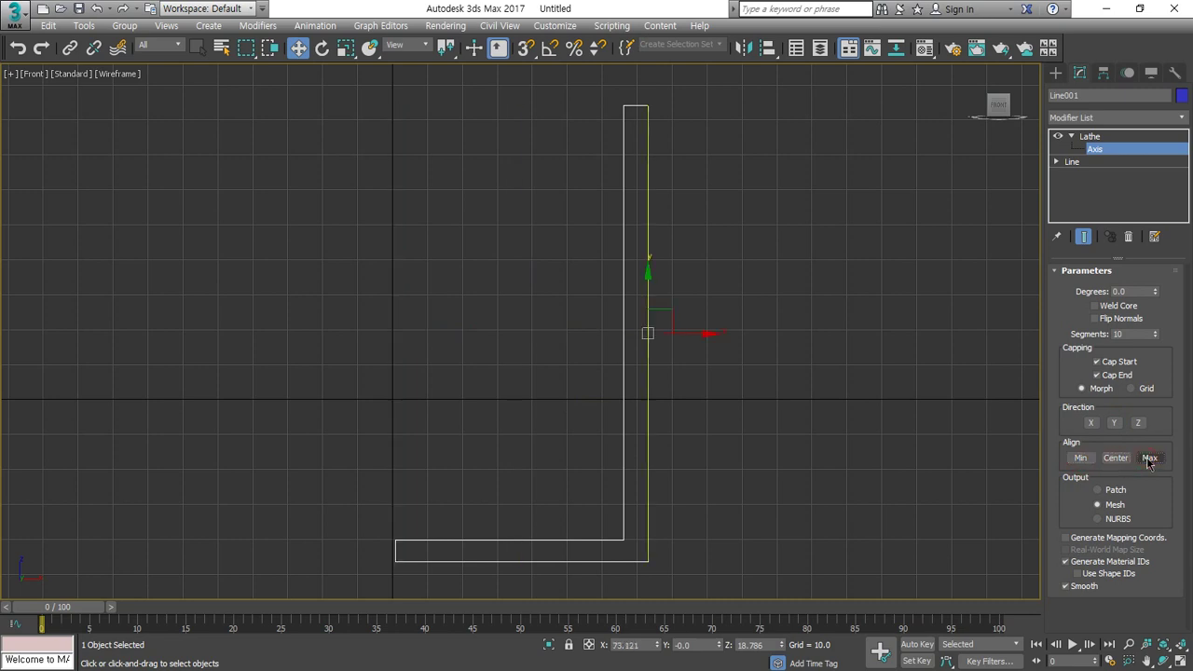
pyautogui.click(1081, 457)
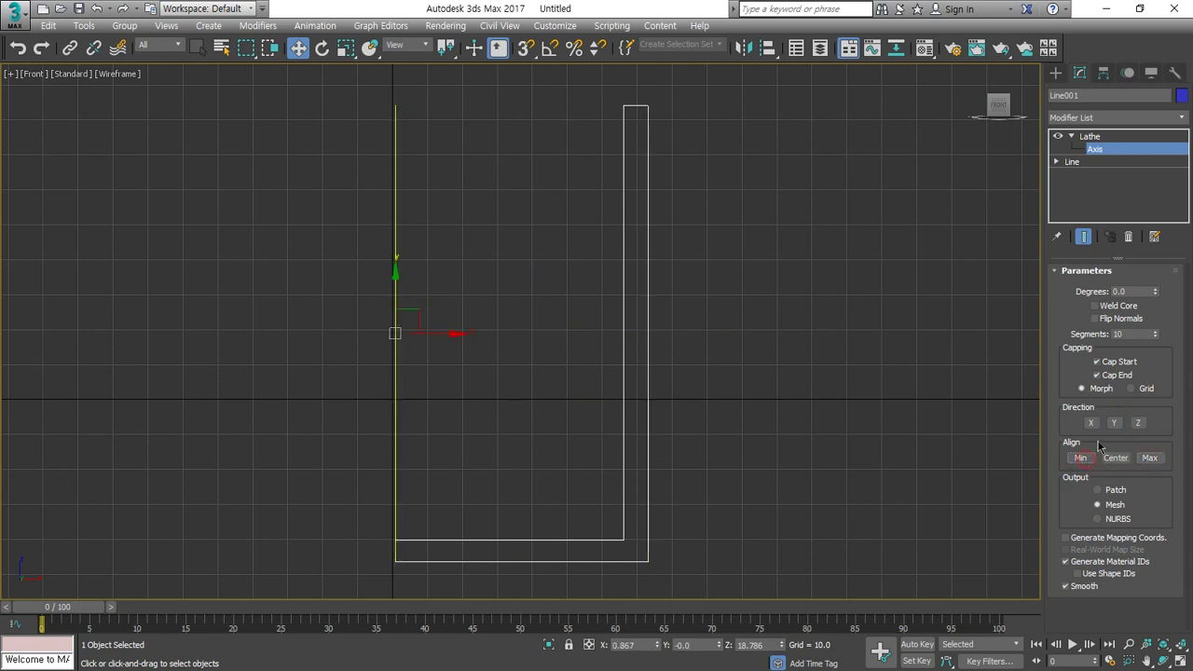
# - Set the Lathe Degrees to 360 for a full revolution and inspect the cup from above in the Perspective viewport of the four-view layout
pyautogui.doubleClick(1129, 293)
pyautogui.write('360')
pyautogui.press('Return')
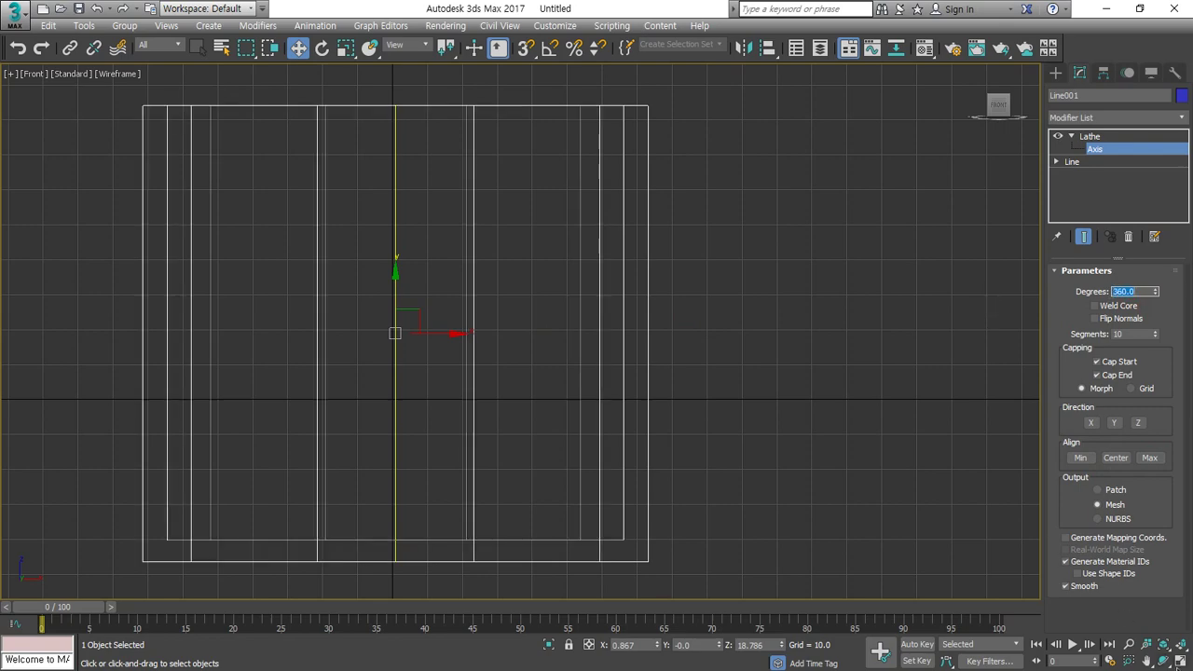
pyautogui.click(1180, 661)
pyautogui.keyDown('alt'); pyautogui.moveTo(730, 432); pyautogui.dragTo(826, 439, button='middle'); pyautogui.keyUp('alt')
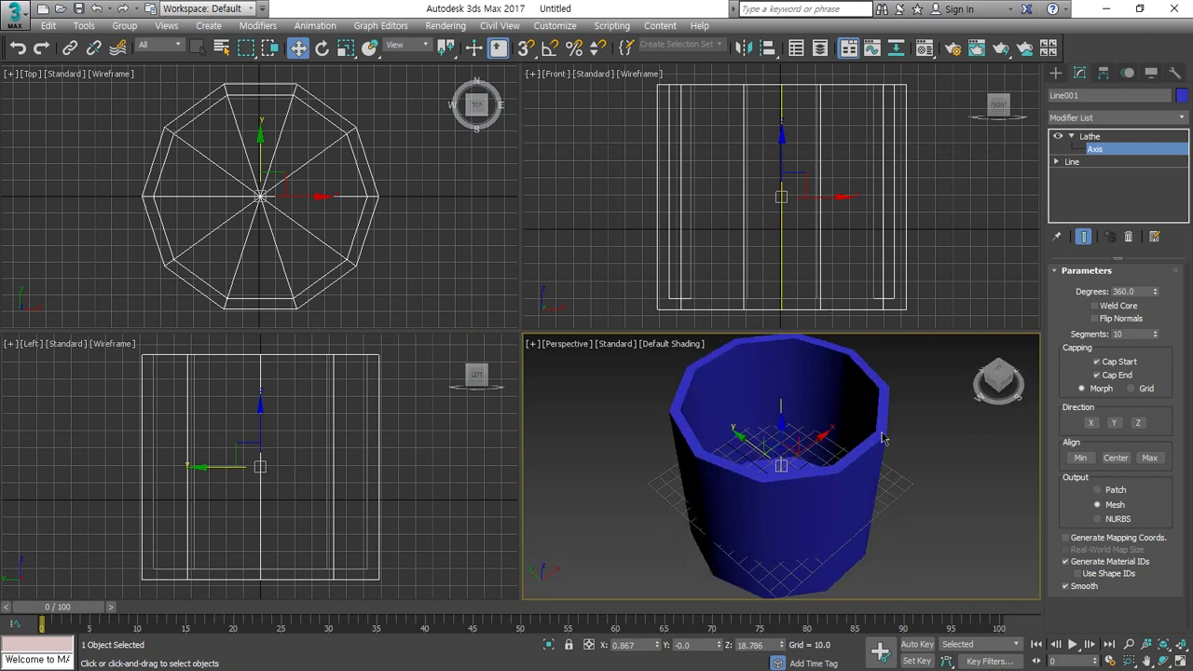
# - Raise the Lathe Segments to 24, turn off Smooth, and maximize the Perspective viewport on the faceted cup
pyautogui.moveTo(1156, 333); pyautogui.dragTo(1164, 275)
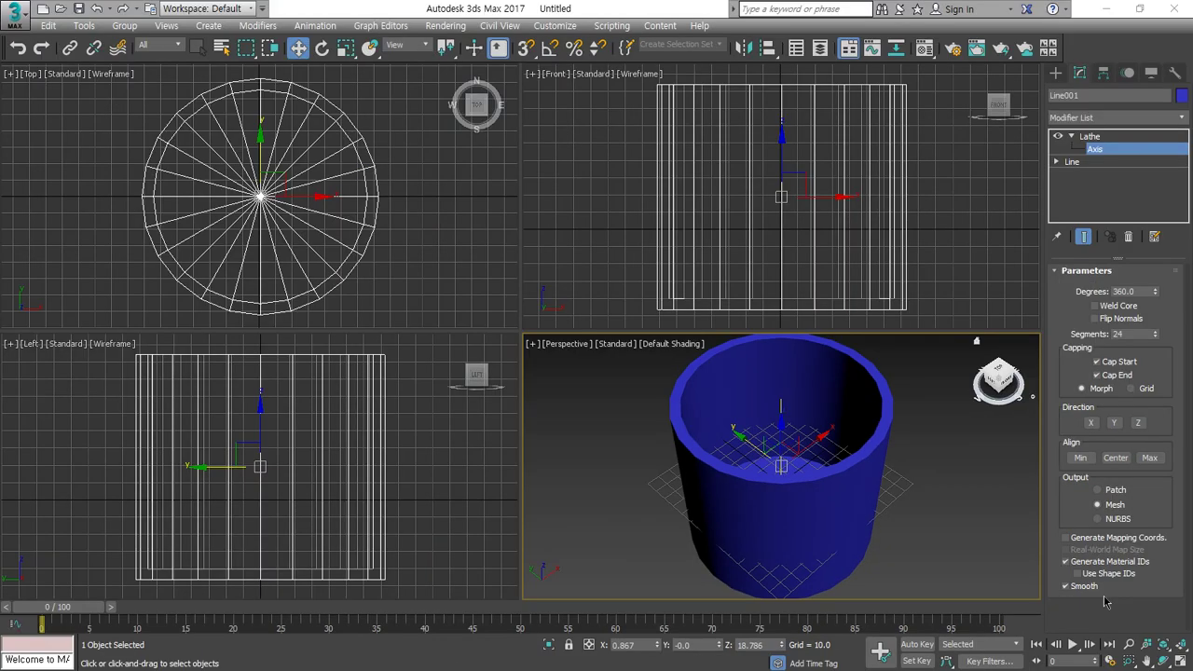
pyautogui.click(1093, 599)
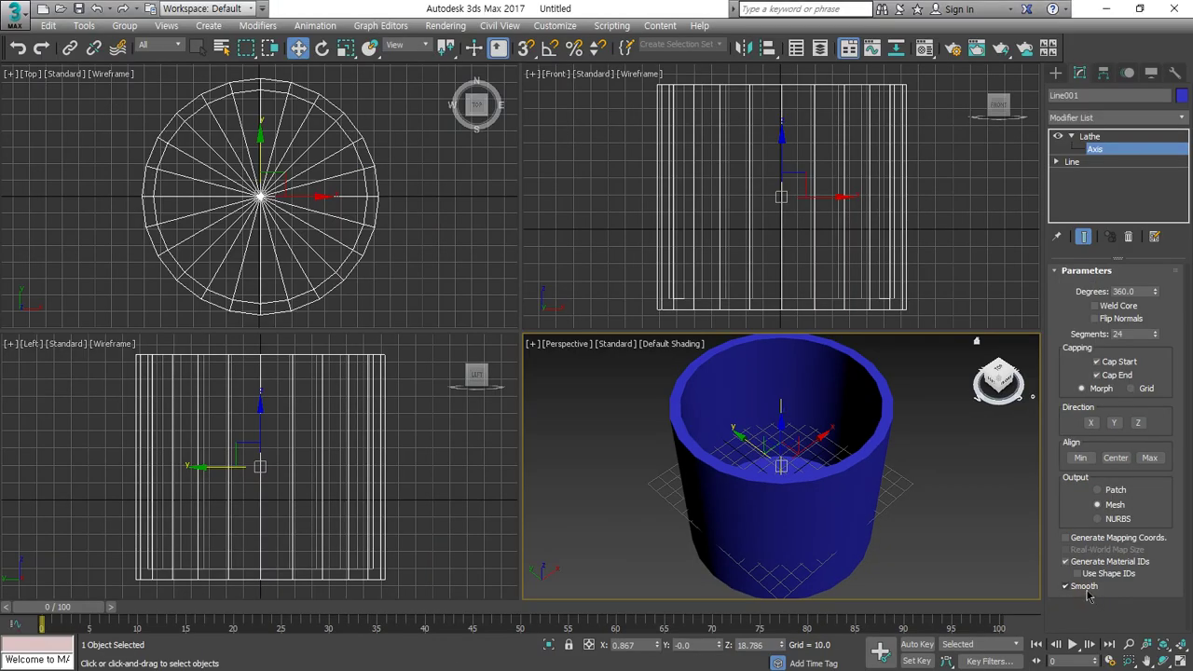
pyautogui.keyDown('alt'); pyautogui.moveTo(827, 558); pyautogui.dragTo(808, 544, button='middle'); pyautogui.keyUp('alt')
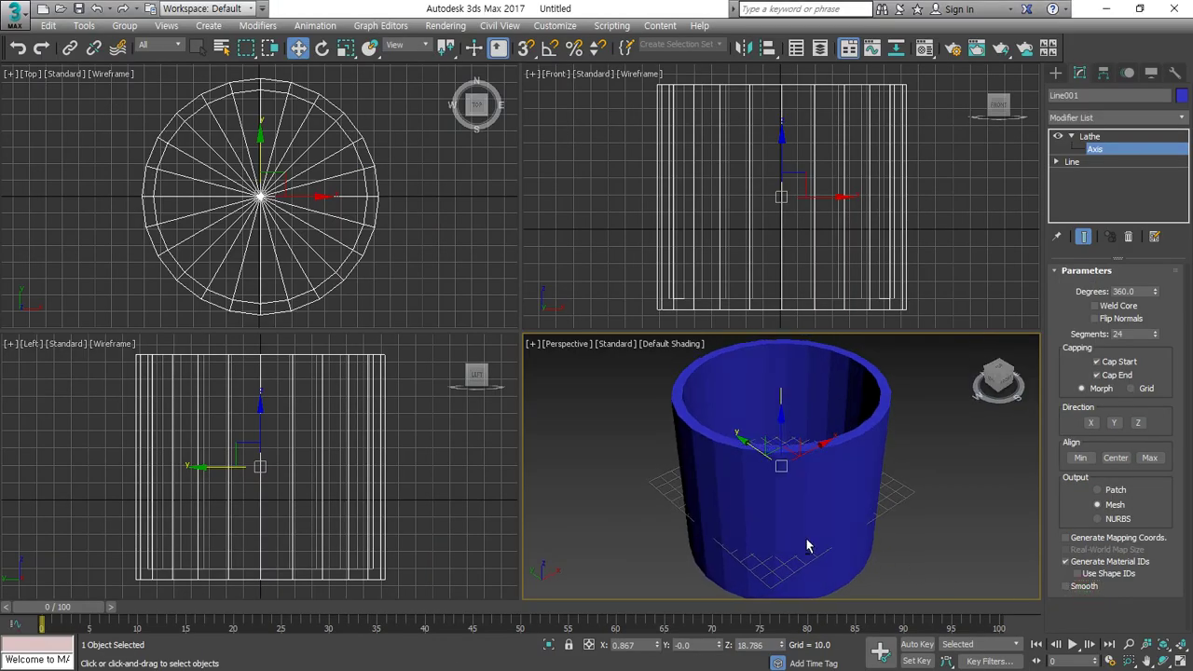
pyautogui.click(1180, 659)
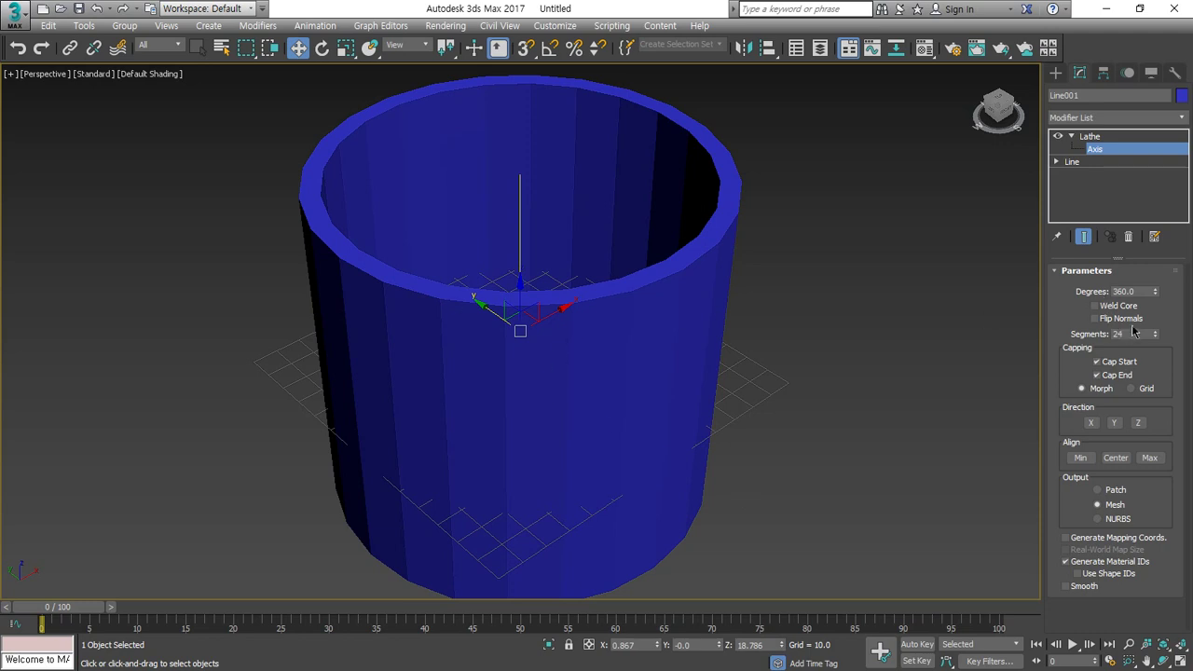
# - Set the Lathe Segments to 10 and view the ten-sided cup from above
pyautogui.moveTo(1134, 334); pyautogui.dragTo(1049, 333)
pyautogui.write('10')
pyautogui.press('Return')
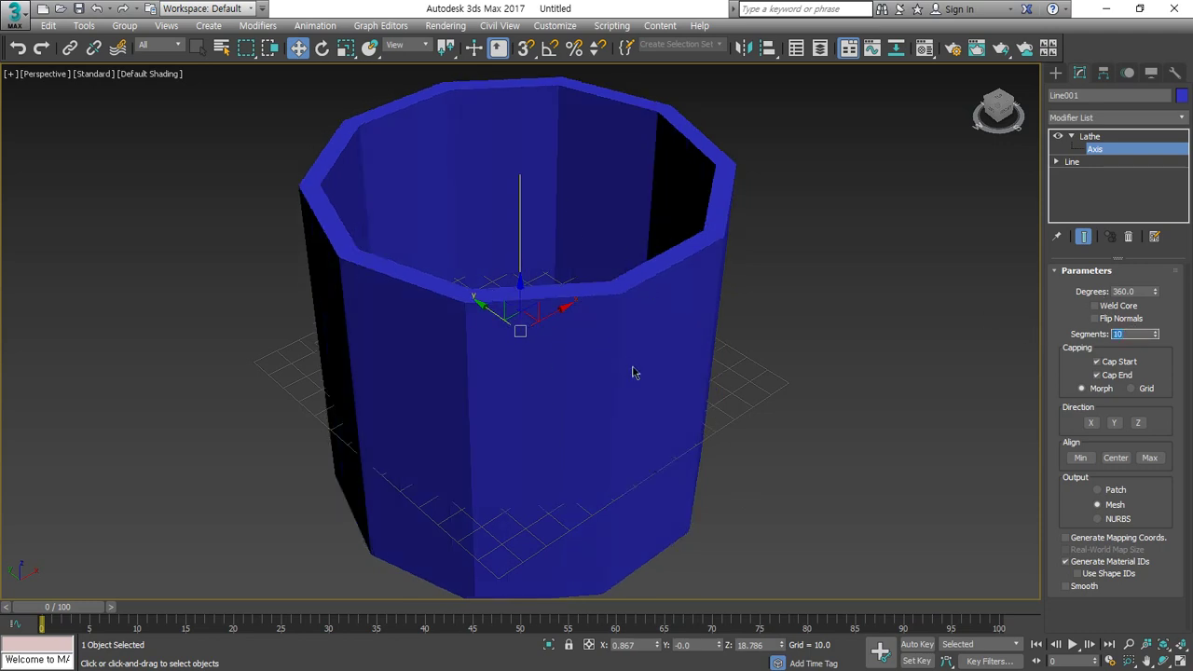
pyautogui.keyDown('alt'); pyautogui.moveTo(650, 373); pyautogui.dragTo(567, 398, button='middle'); pyautogui.keyUp('alt')
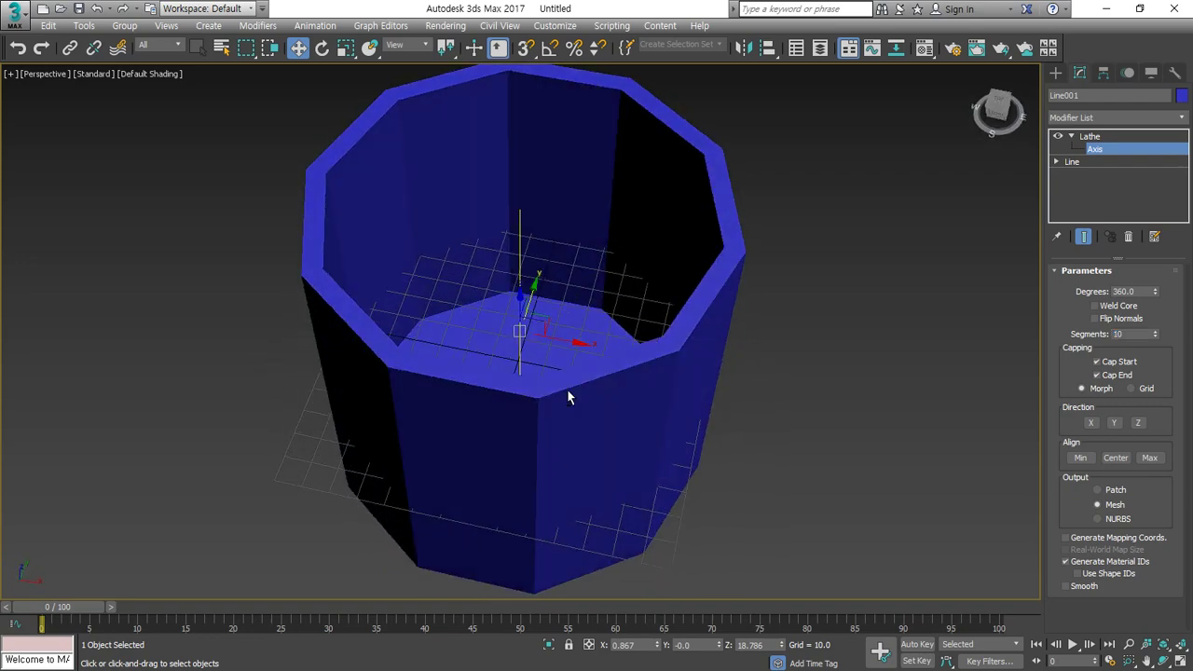
# - Change the cup's object color to pale yellow-green from the 3ds Max palette
pyautogui.click(1182, 96)
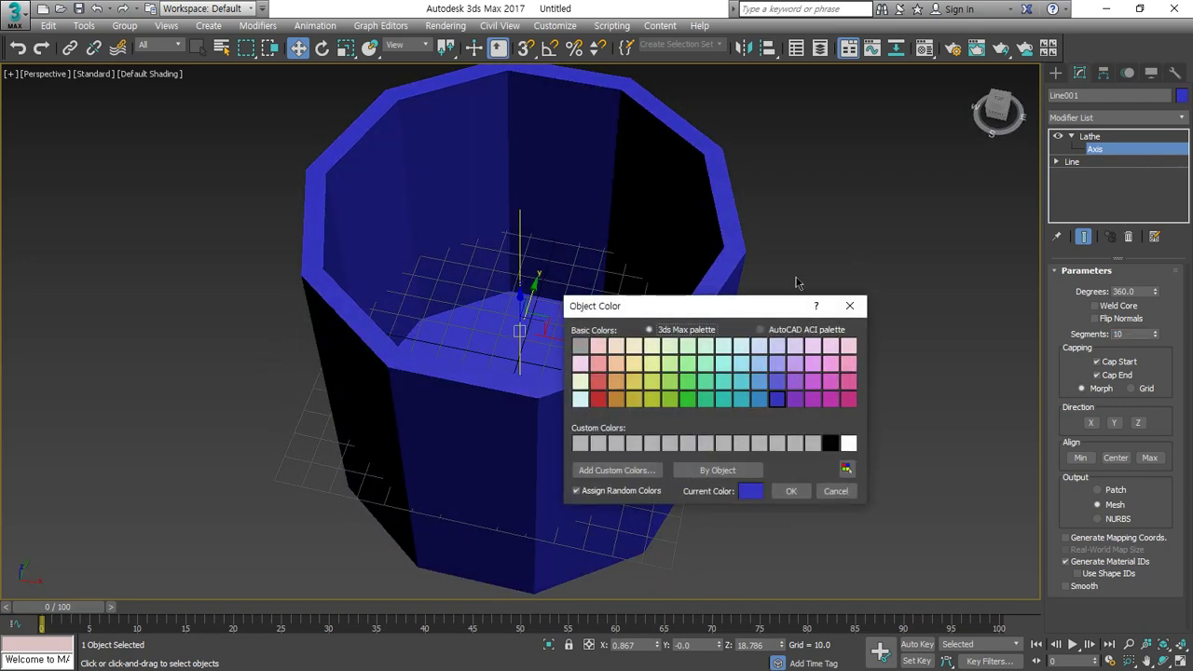
pyautogui.click(579, 386)
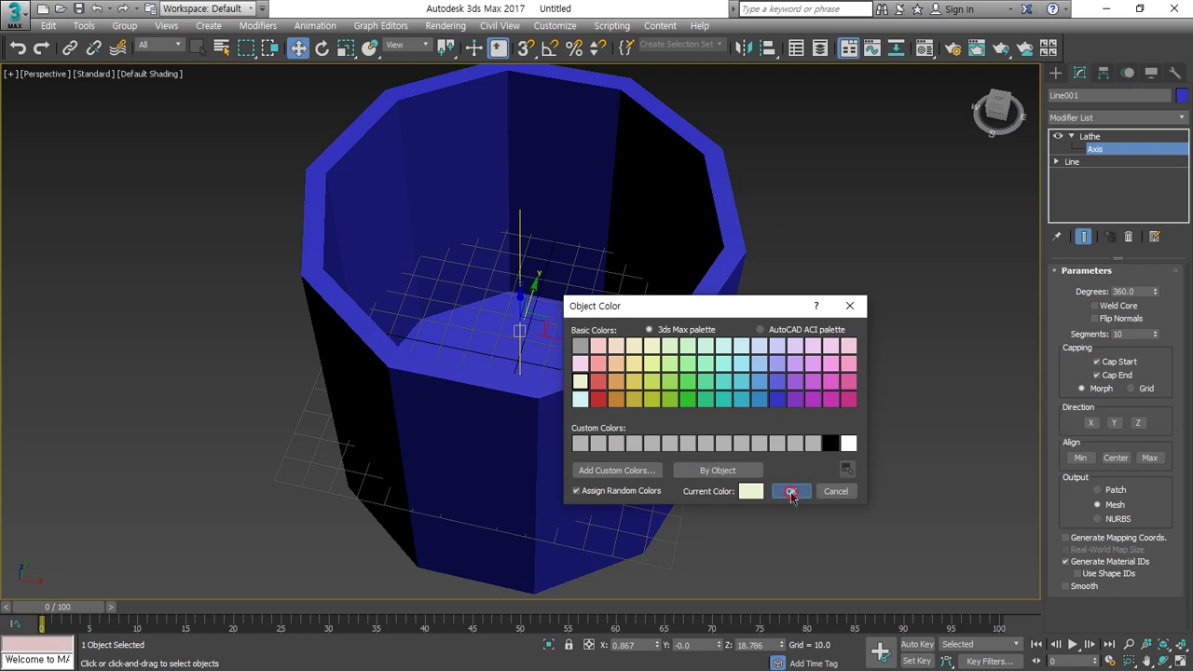
pyautogui.click(790, 492)
# - Toggle the Lathe modifier's Smooth option to compare faceted and smooth shading on the cup wall, leaving Smooth on
pyautogui.keyDown('alt'); pyautogui.moveTo(718, 457); pyautogui.dragTo(684, 431, button='middle'); pyautogui.keyUp('alt')
pyautogui.click(1066, 586)
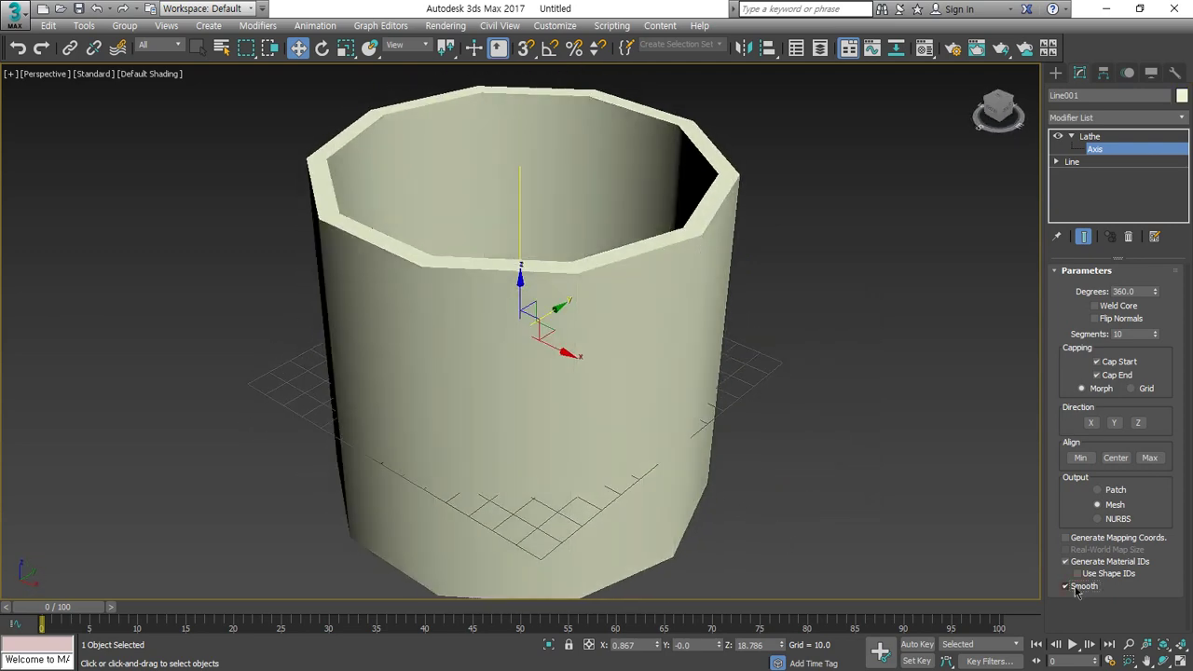
pyautogui.click(1067, 587)
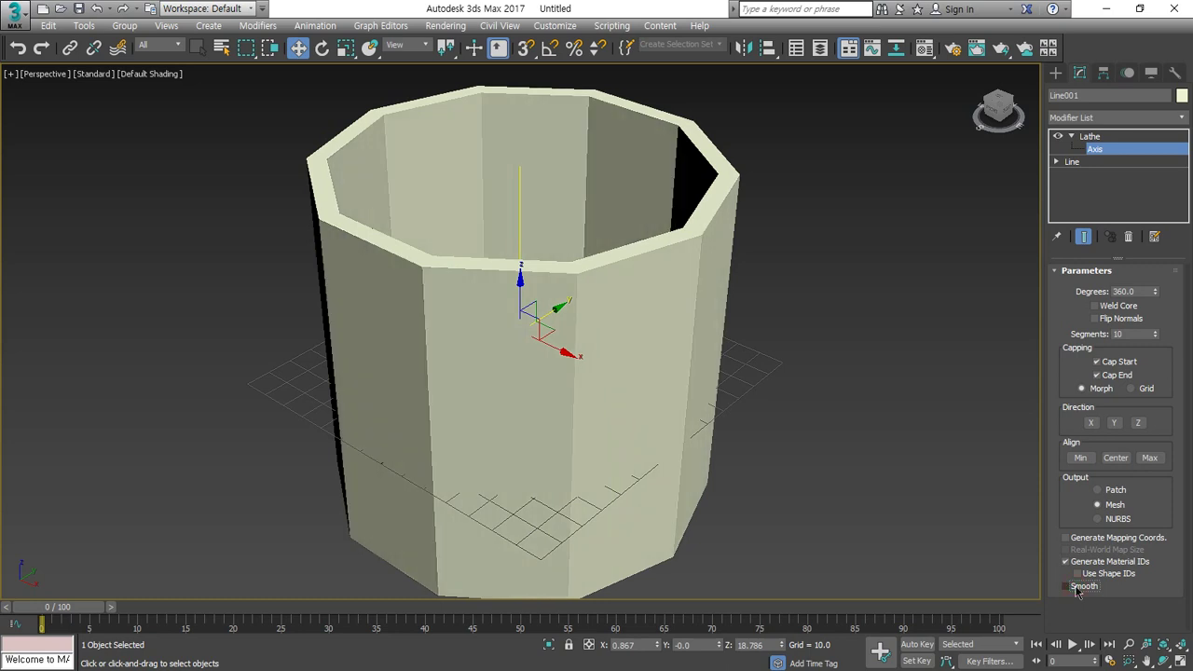
pyautogui.click(1076, 587)
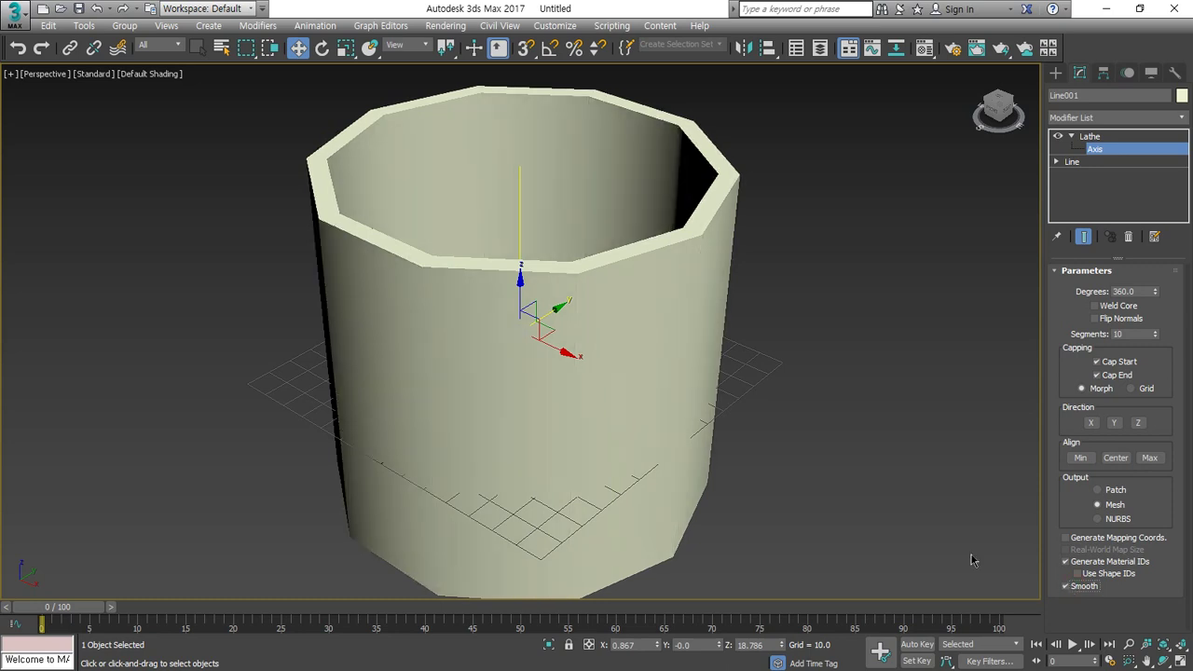
pyautogui.press('alt')
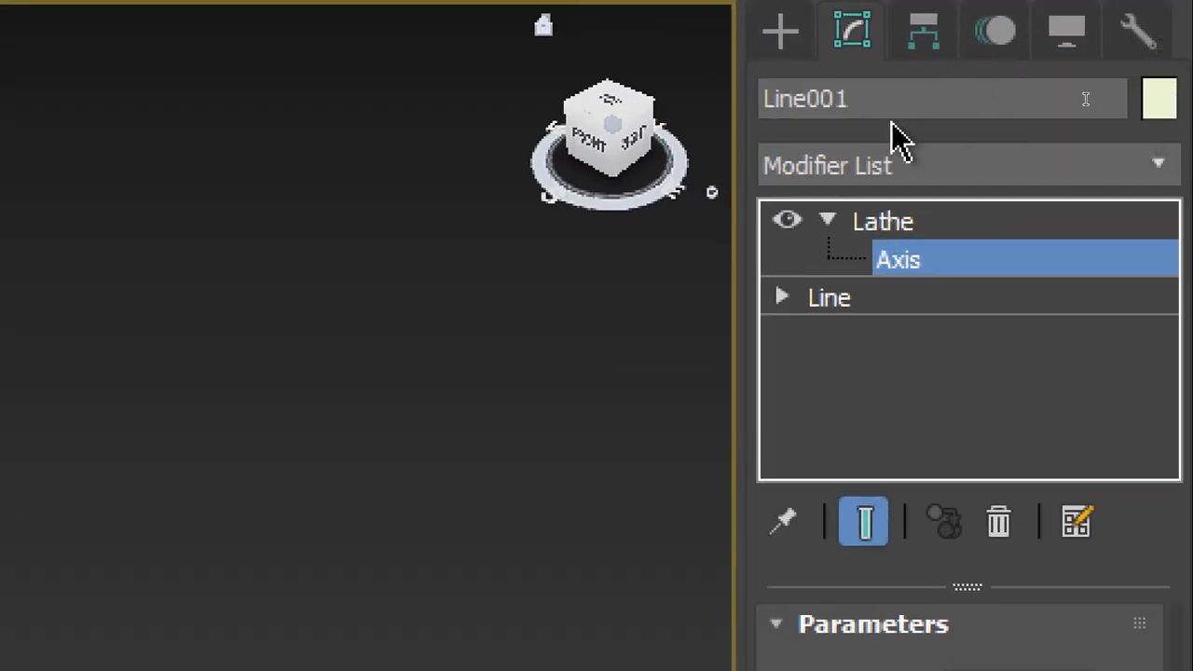
# - Rename the lathed object to 물컵
pyautogui.moveTo(882, 101); pyautogui.dragTo(727, 107)
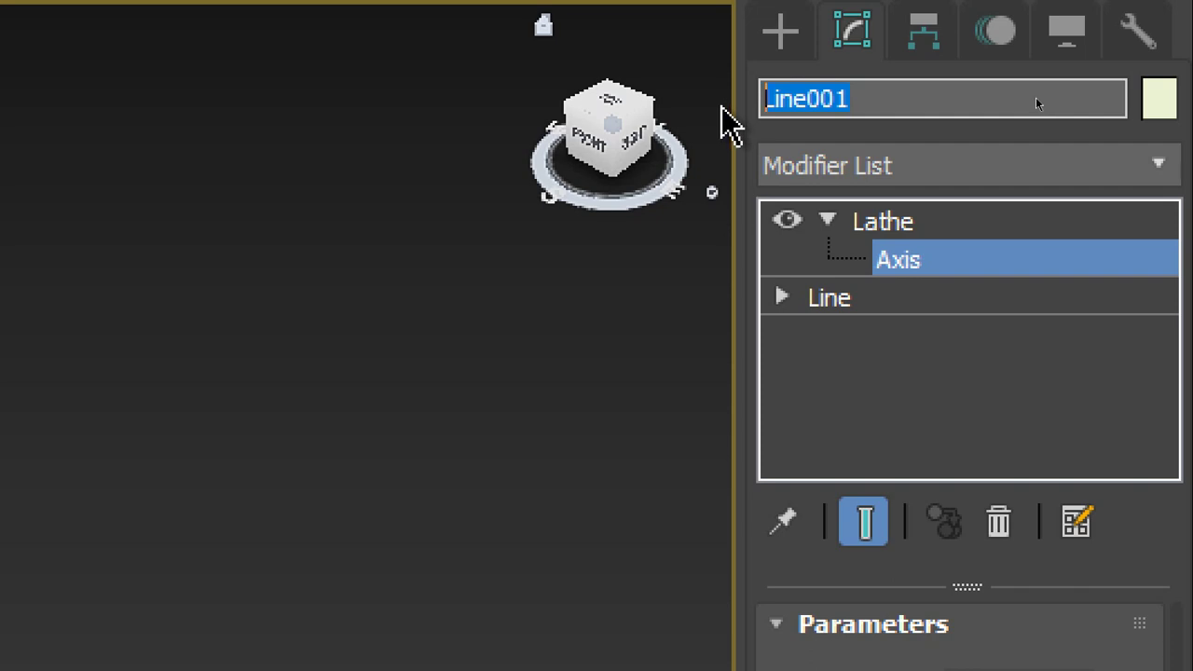
pyautogui.write('물')
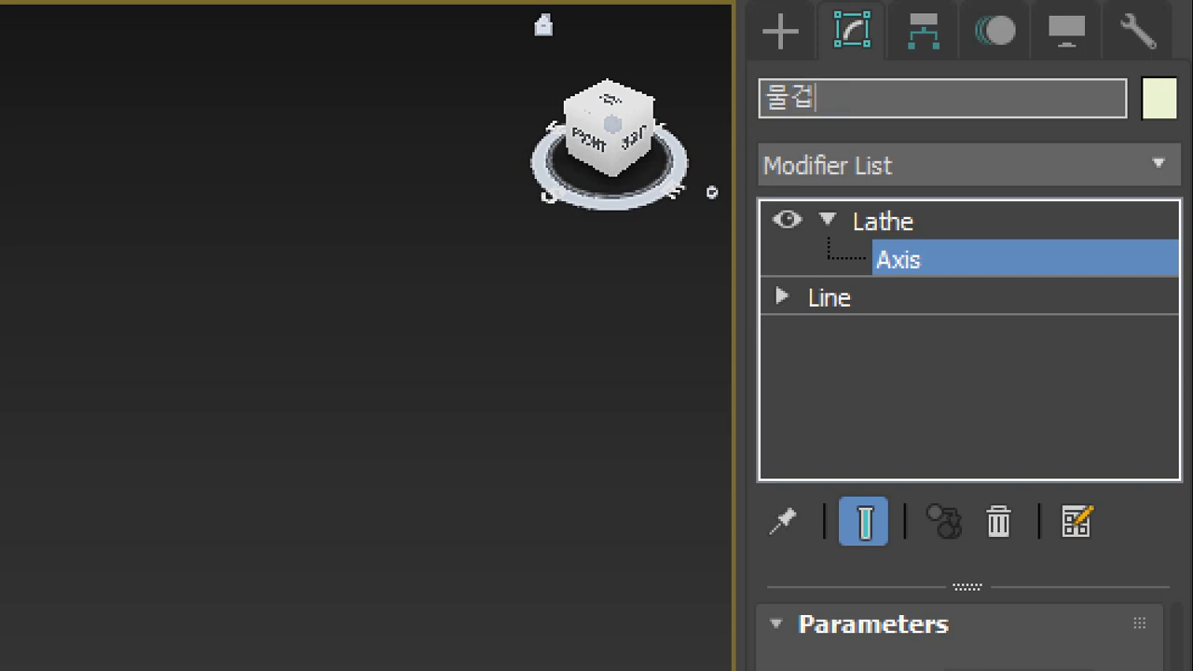
pyautogui.write('컵')
pyautogui.press('Return')
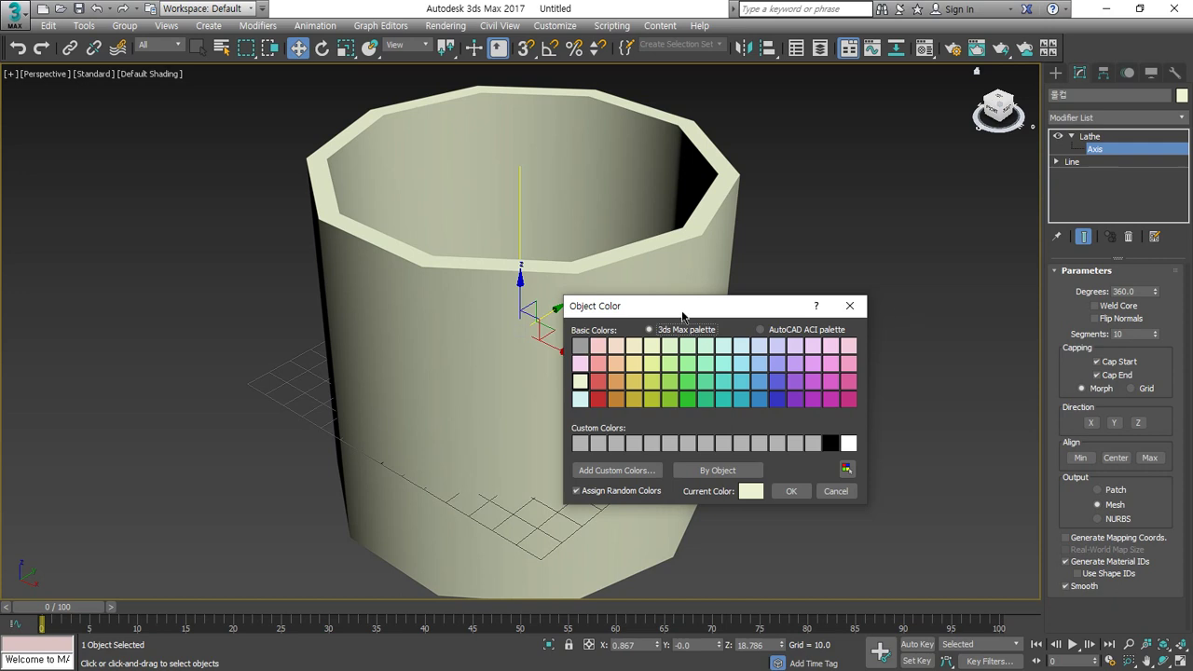
# - Try several colors from the 3ds Max palette for the cup, apply light green, and view the recolored cup from above
pyautogui.moveTo(682, 313); pyautogui.dragTo(614, 179)
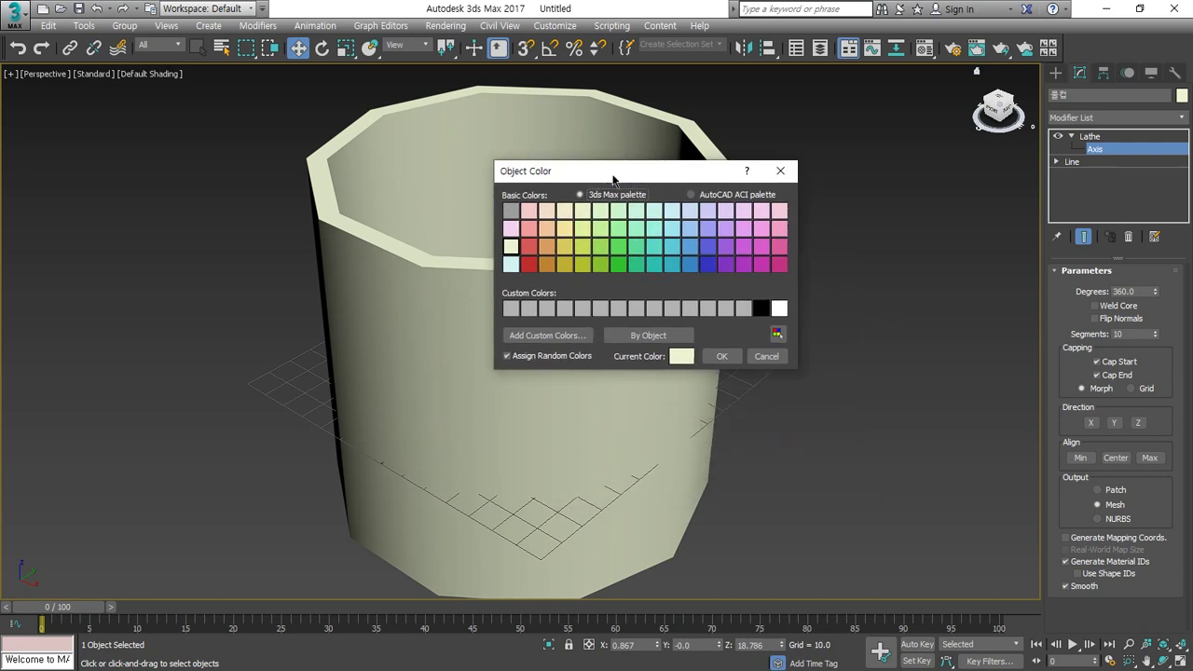
pyautogui.click(689, 230)
pyautogui.click(654, 229)
pyautogui.click(617, 227)
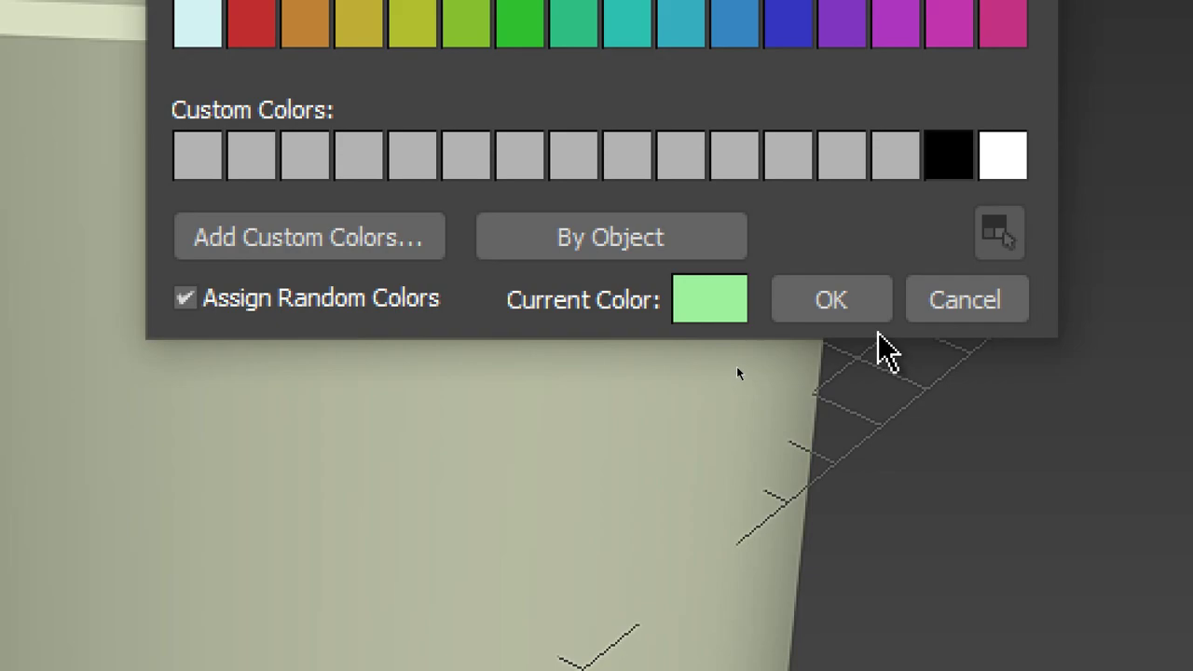
pyautogui.click(823, 290)
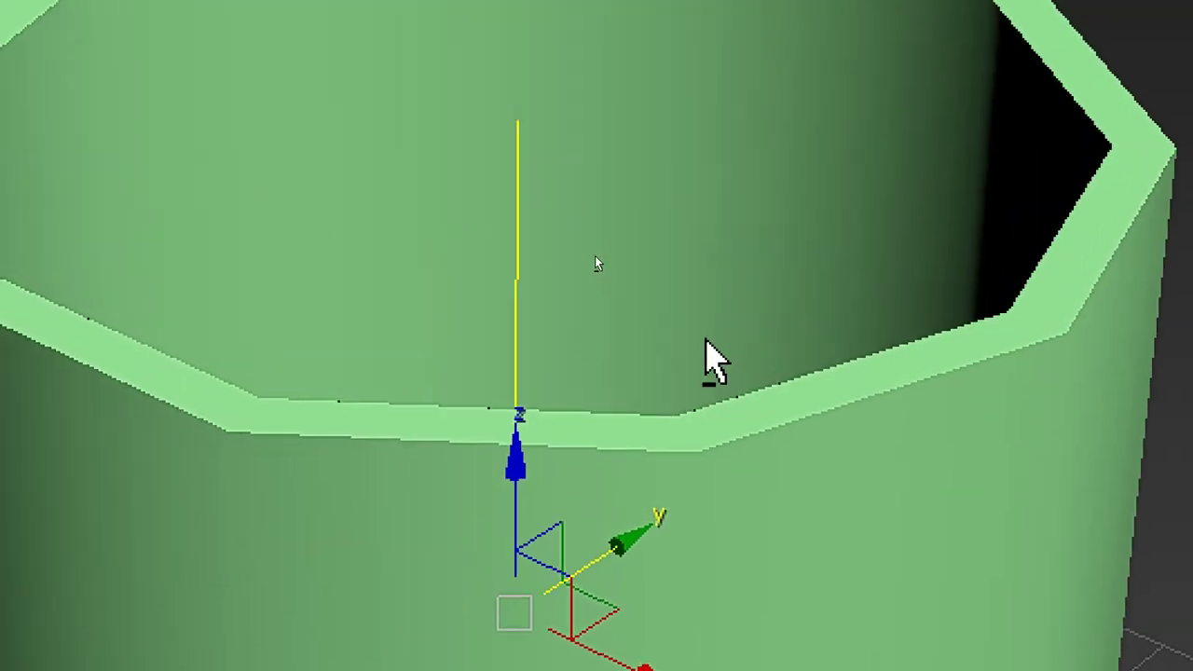
pyautogui.keyDown('alt'); pyautogui.moveTo(706, 338); pyautogui.dragTo(724, 490, button='middle'); pyautogui.keyUp('alt')
pyautogui.scroll(-5, 680, 526)
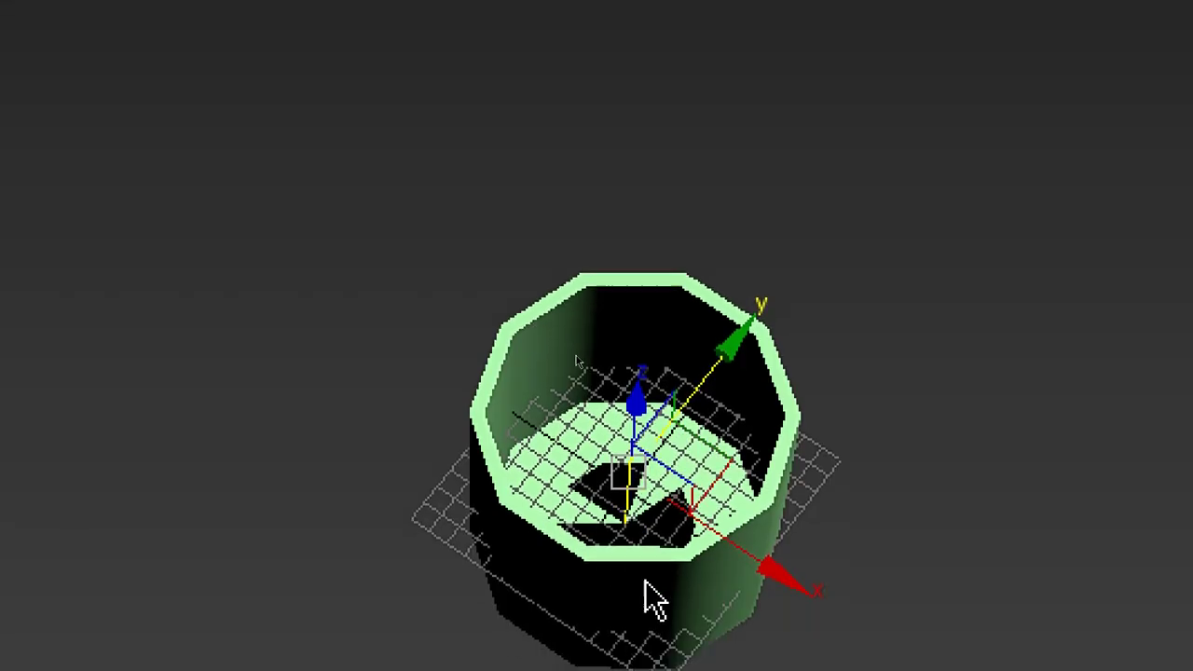
# - Reduce the Lathe sweep to 237.5 degrees and inspect the faces around the core of the cup's floor
pyautogui.keyDown('alt'); pyautogui.moveTo(633, 501); pyautogui.dragTo(658, 533, button='middle'); pyautogui.keyUp('alt')
pyautogui.scroll(5, 658, 541)
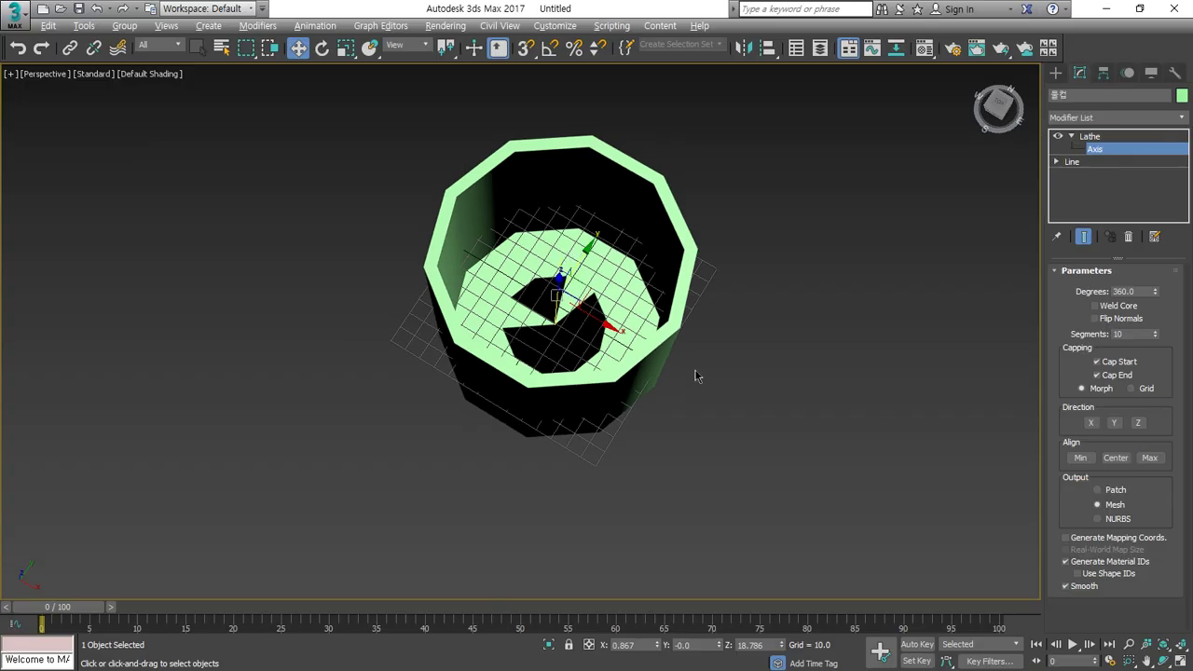
pyautogui.click(1156, 296)
pyautogui.moveTo(1156, 296); pyautogui.dragTo(1156, 391)
pyautogui.keyDown('alt'); pyautogui.moveTo(610, 371); pyautogui.dragTo(610, 308, button='middle'); pyautogui.keyUp('alt')
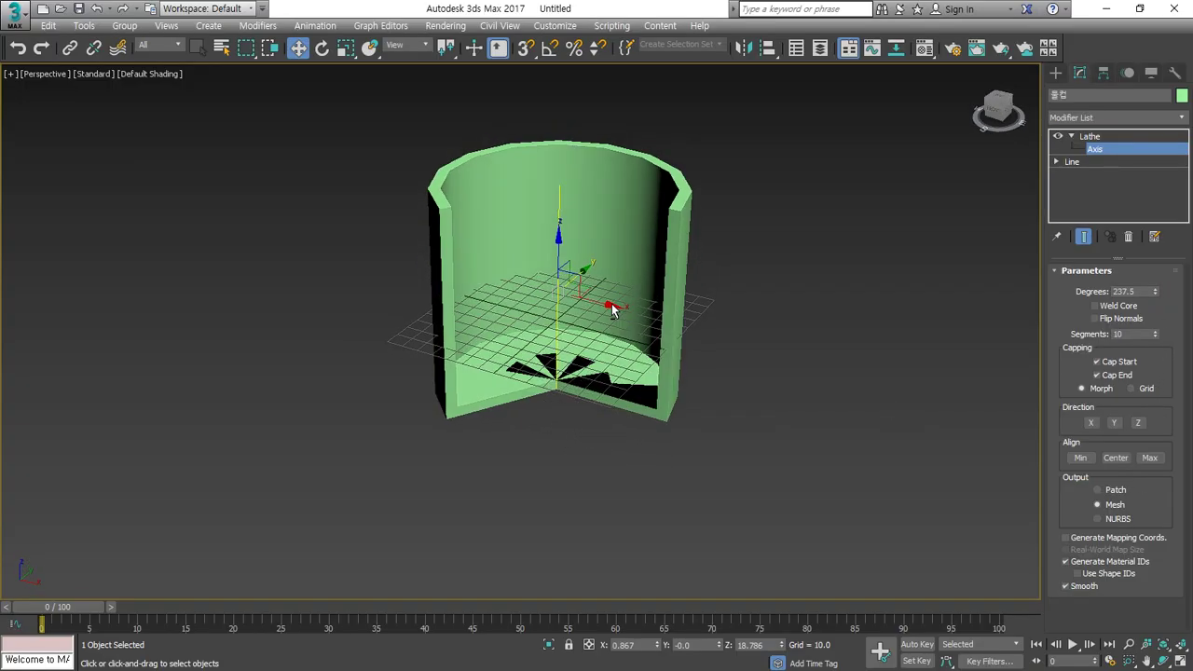
pyautogui.moveTo(550, 359)
pyautogui.mouseDown()
pyautogui.moveTo(547, 394)
pyautogui.moveTo(559, 403)
pyautogui.mouseUp()
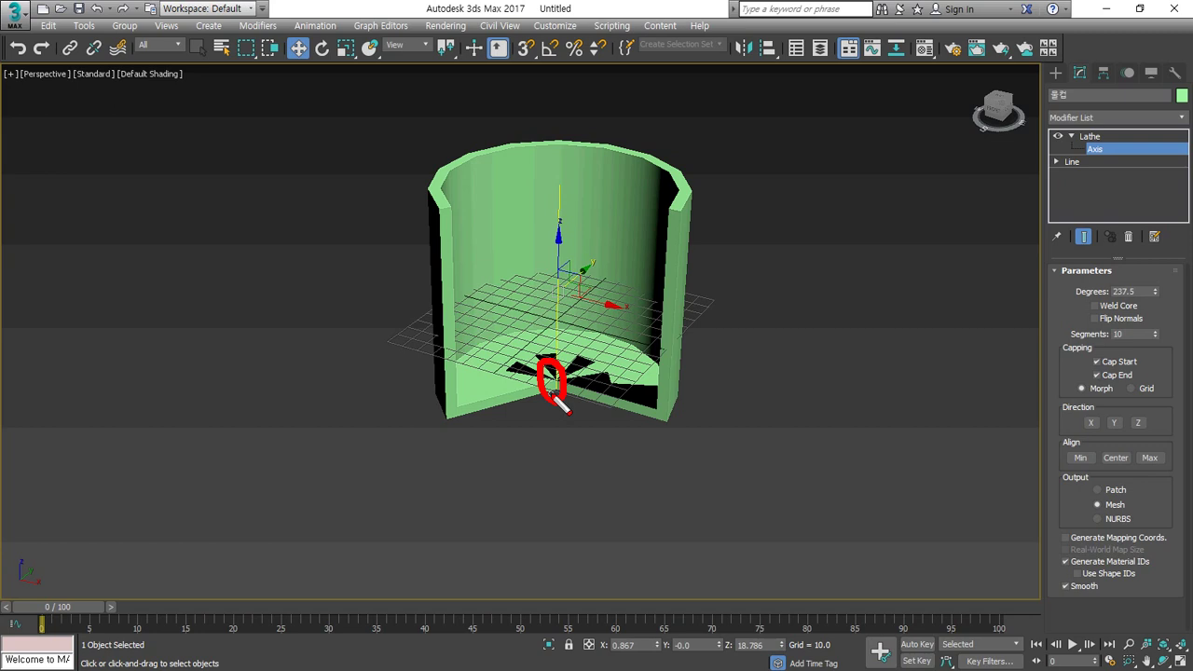
pyautogui.moveTo(550, 394)
pyautogui.mouseDown()
pyautogui.moveTo(585, 401)
pyautogui.moveTo(543, 366)
pyautogui.moveTo(580, 431)
pyautogui.mouseUp()
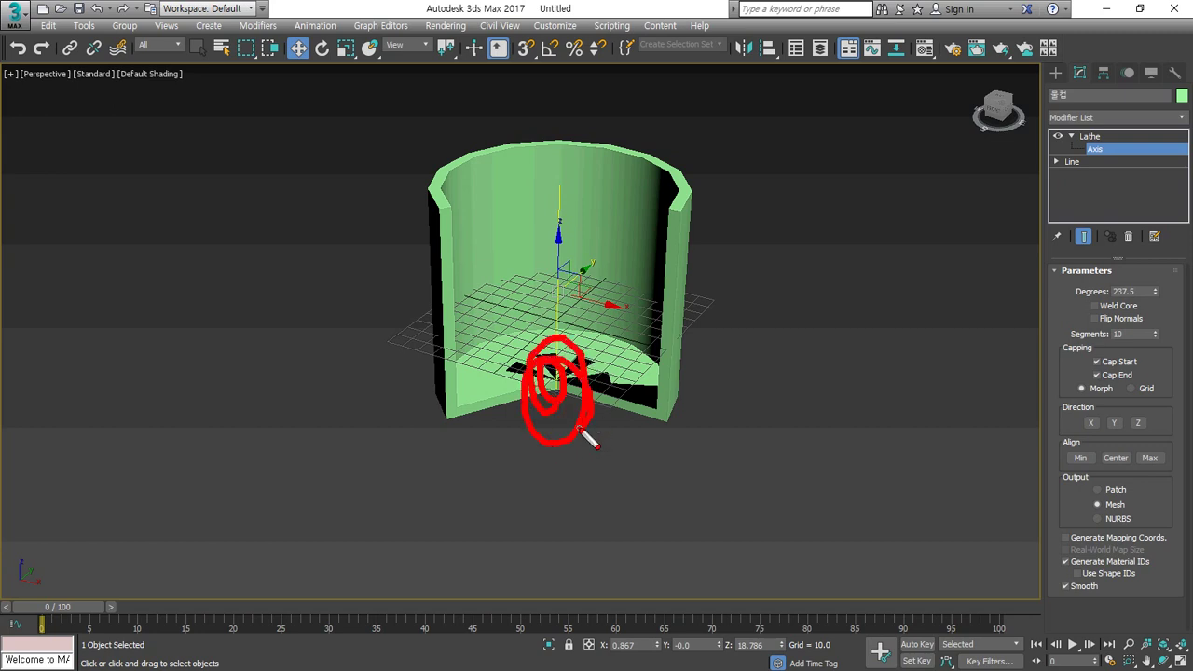
pyautogui.press('Escape')
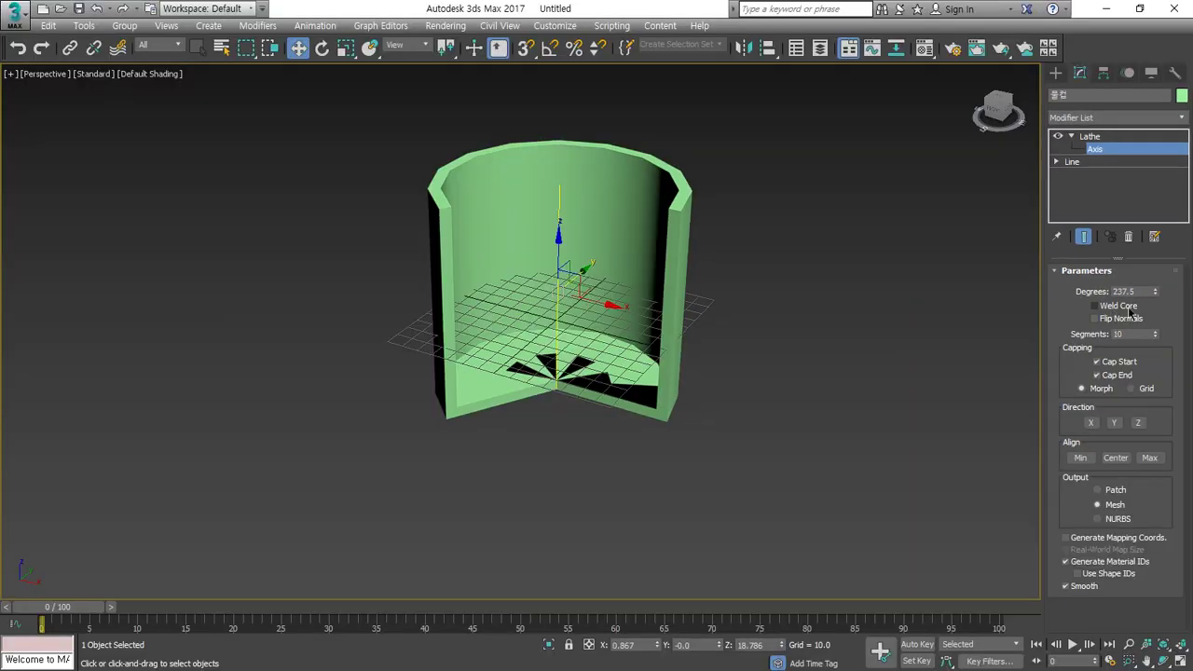
# - Enable Weld Core on the Lathe modifier and set its sweep to 360 degrees
pyautogui.click(1122, 310)
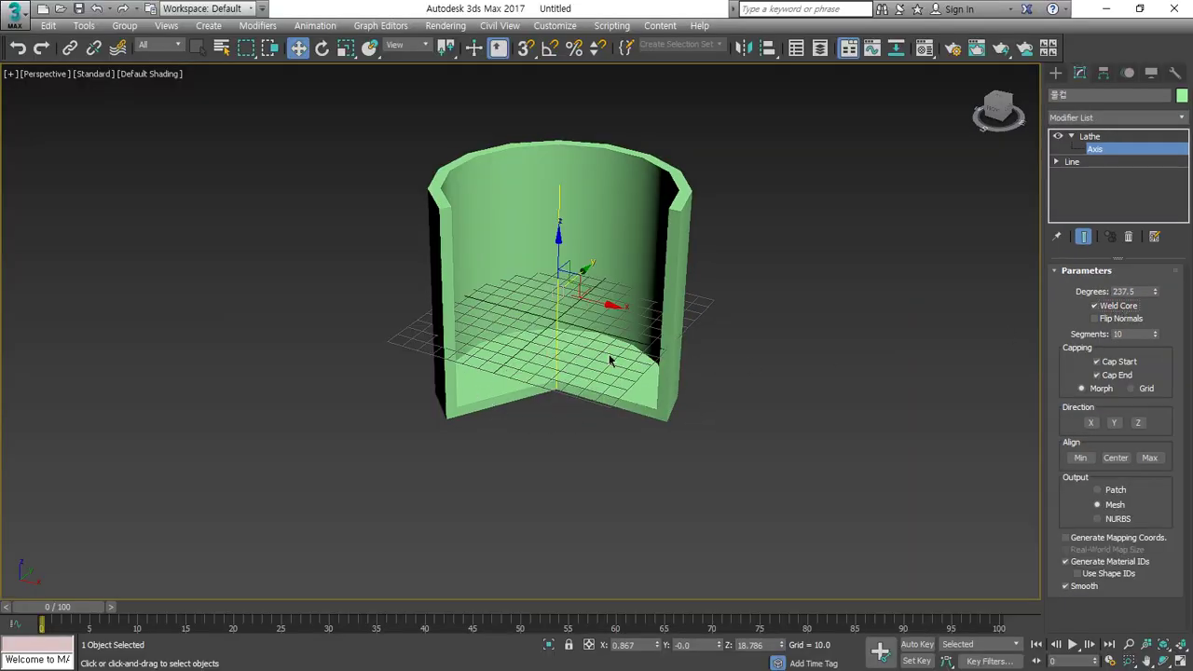
pyautogui.moveTo(1155, 292); pyautogui.dragTo(1156, 233)
pyautogui.keyDown('alt'); pyautogui.moveTo(581, 195); pyautogui.dragTo(616, 218, button='middle'); pyautogui.keyUp('alt')
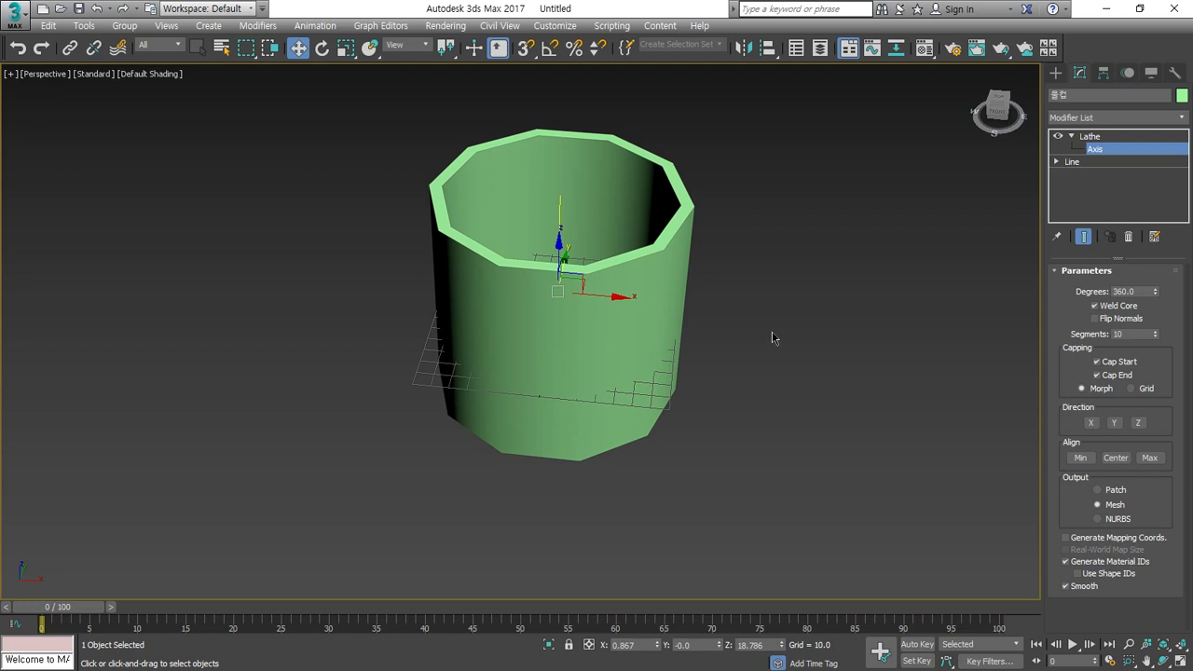
# - Try Flip Normals on the cup's Lathe modifier, then turn the option off again
pyautogui.click(1141, 320)
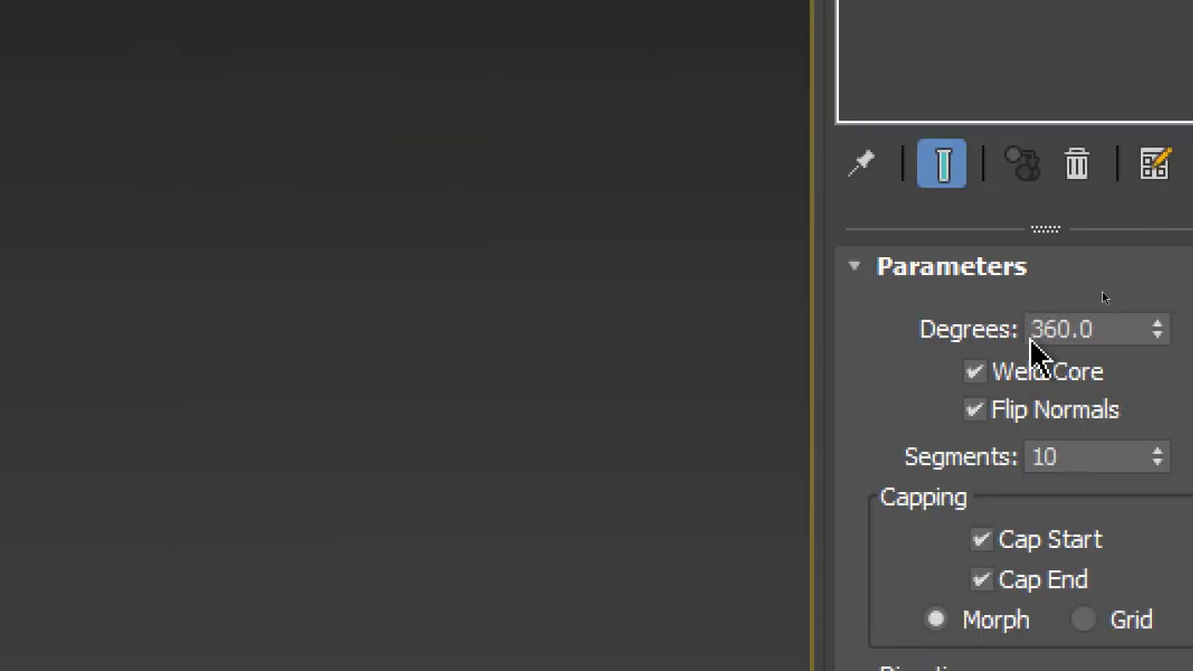
pyautogui.click(1014, 423)
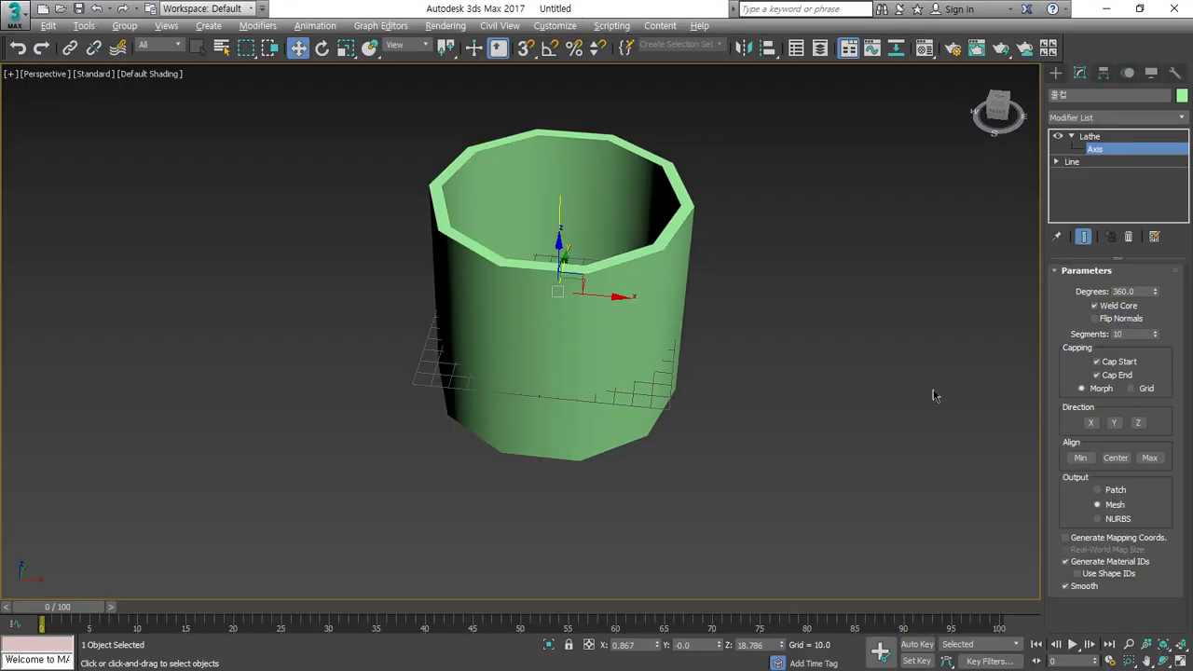
# - Show all four viewports and delete the lathed cup from the scene
pyautogui.click(1180, 660)
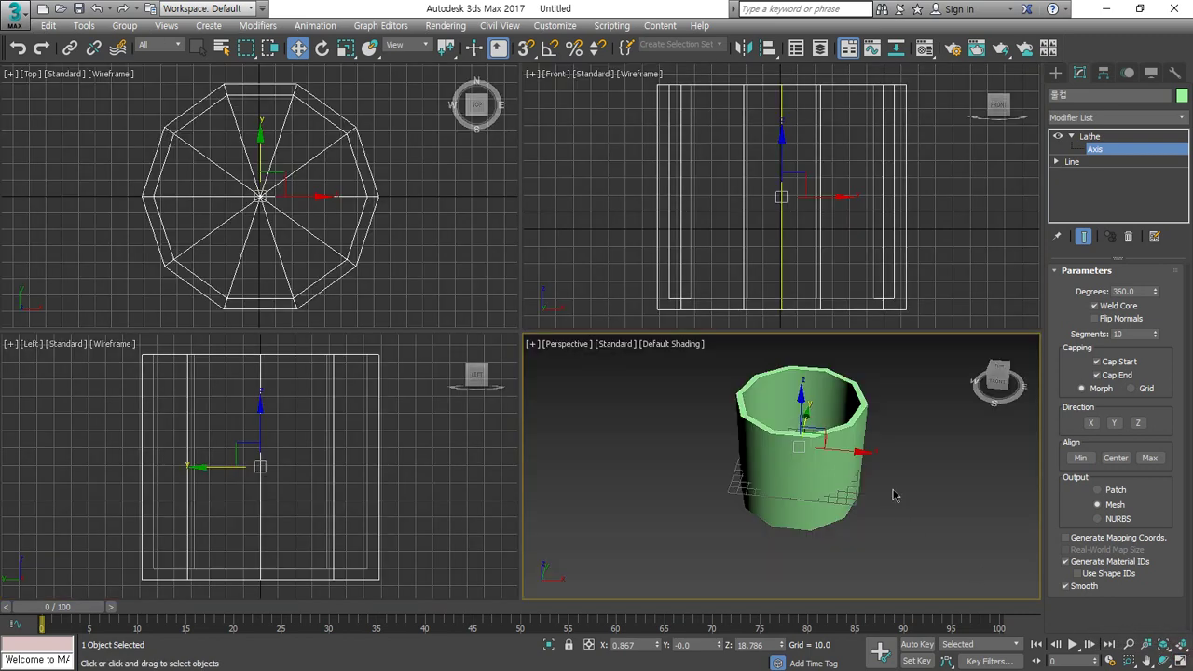
pyautogui.click(1093, 139)
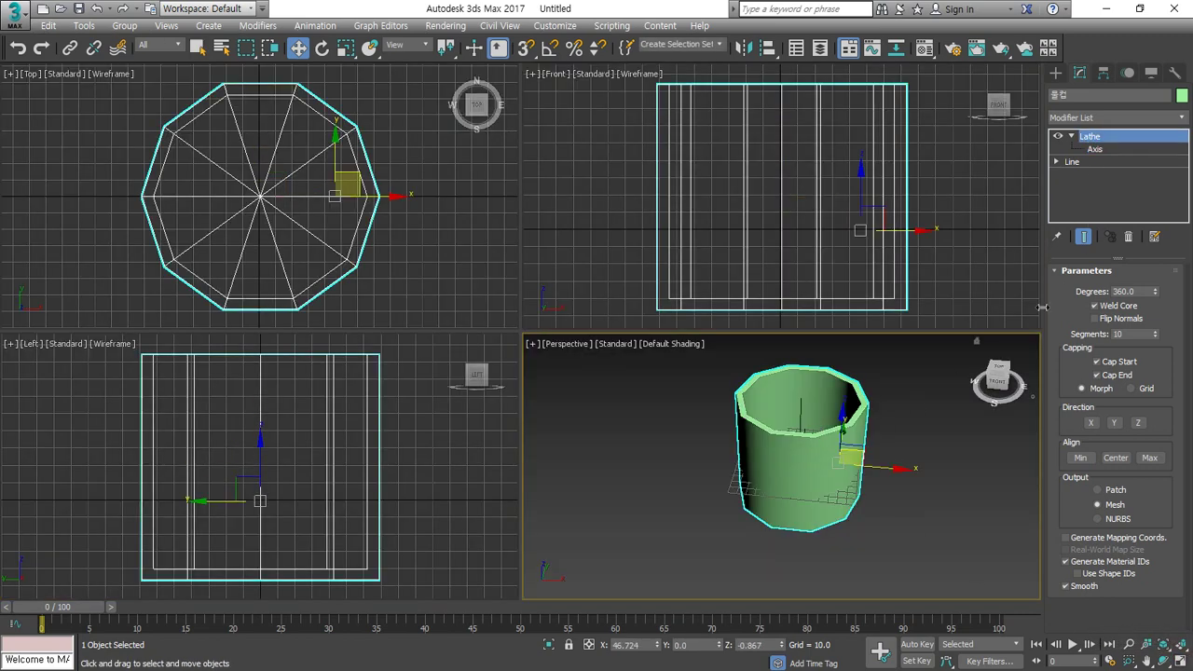
pyautogui.click(1095, 148)
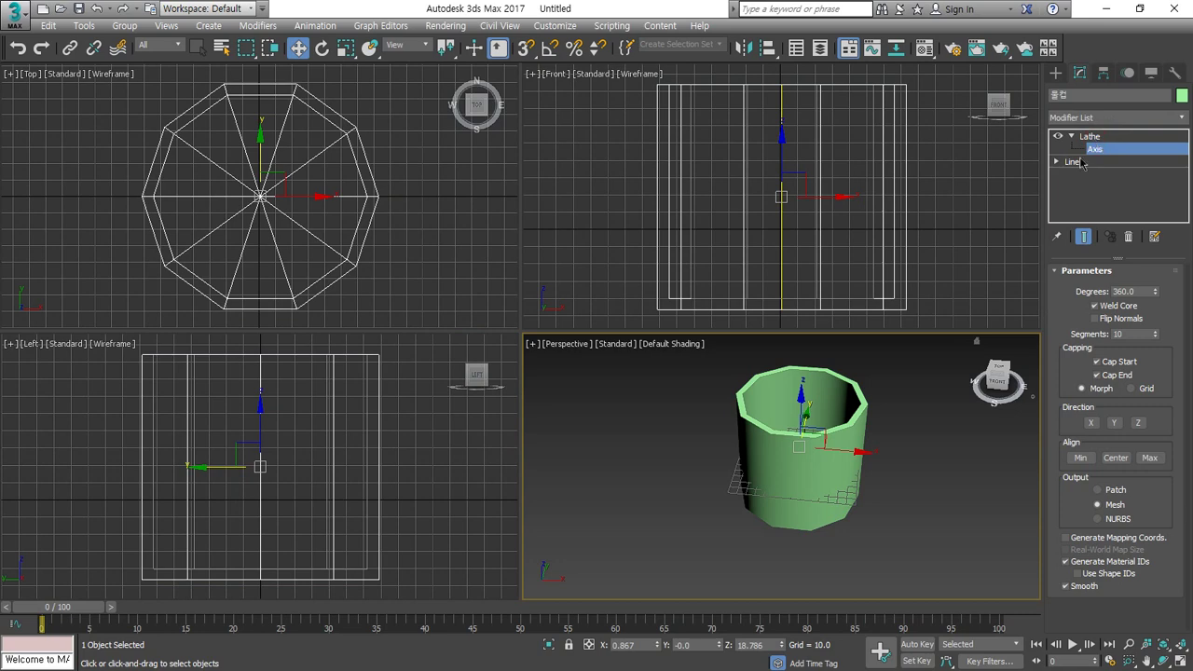
pyautogui.click(1074, 162)
pyautogui.press('Delete')
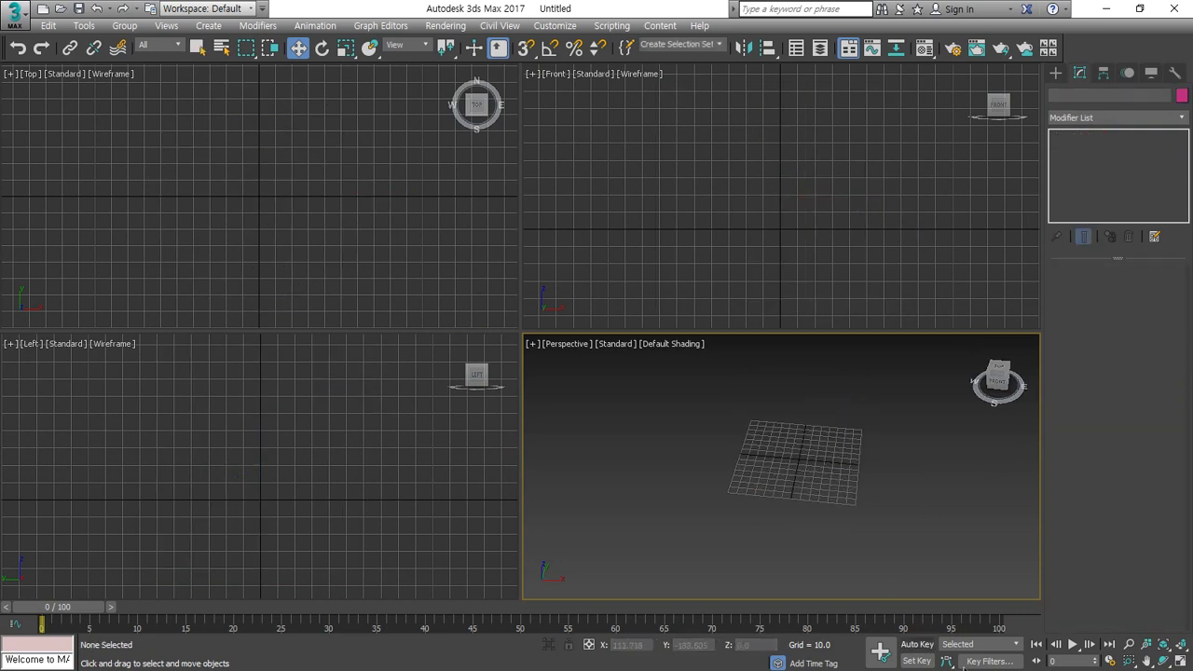
# - Draw an open five-point line in the maximized Front view with a flat base, a stem about 52 tall, a slanted segment and a wall about 130 tall
pyautogui.click(1182, 644)
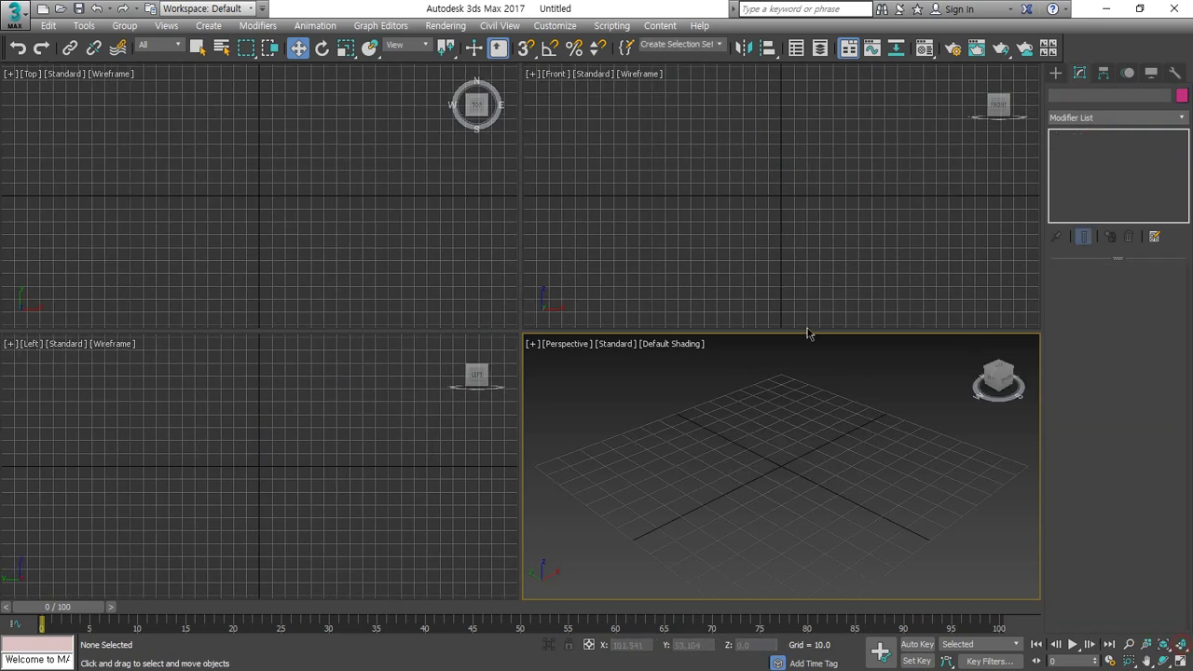
pyautogui.click(1180, 660)
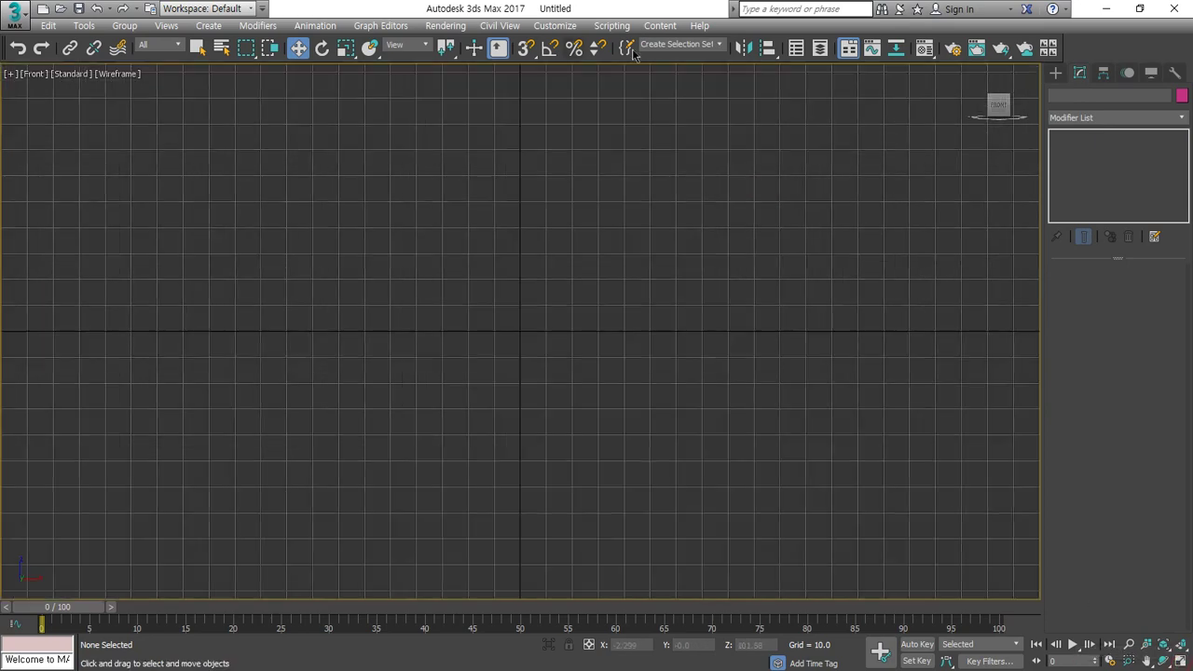
pyautogui.click(1055, 74)
pyautogui.click(1086, 176)
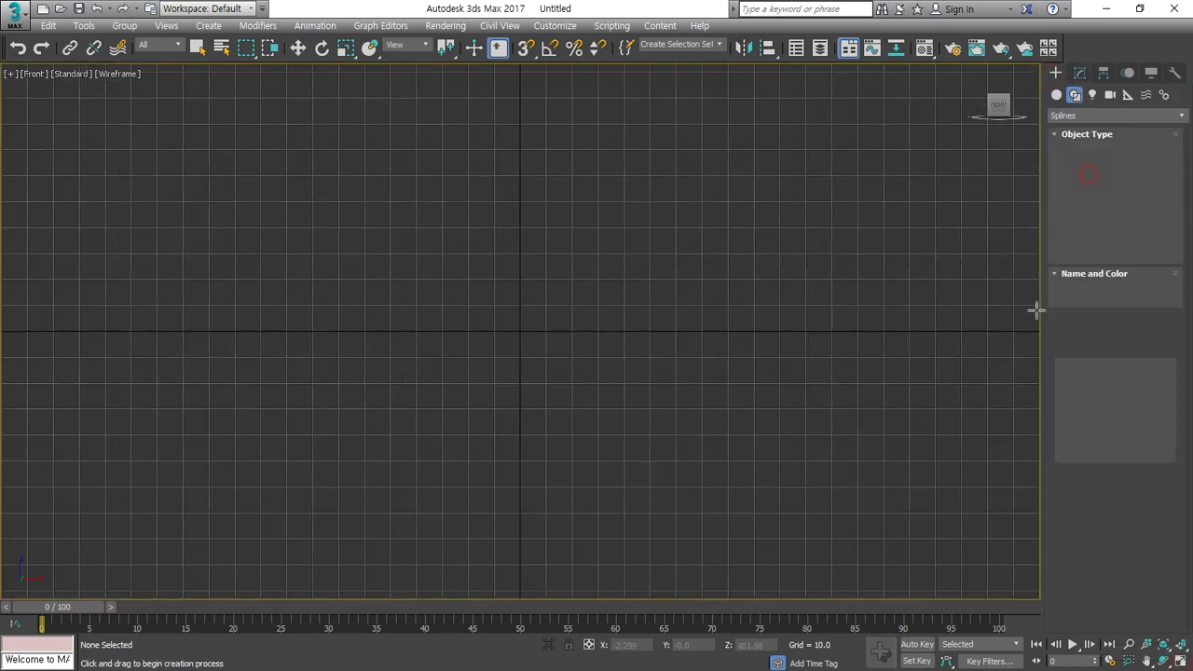
pyautogui.click(679, 489)
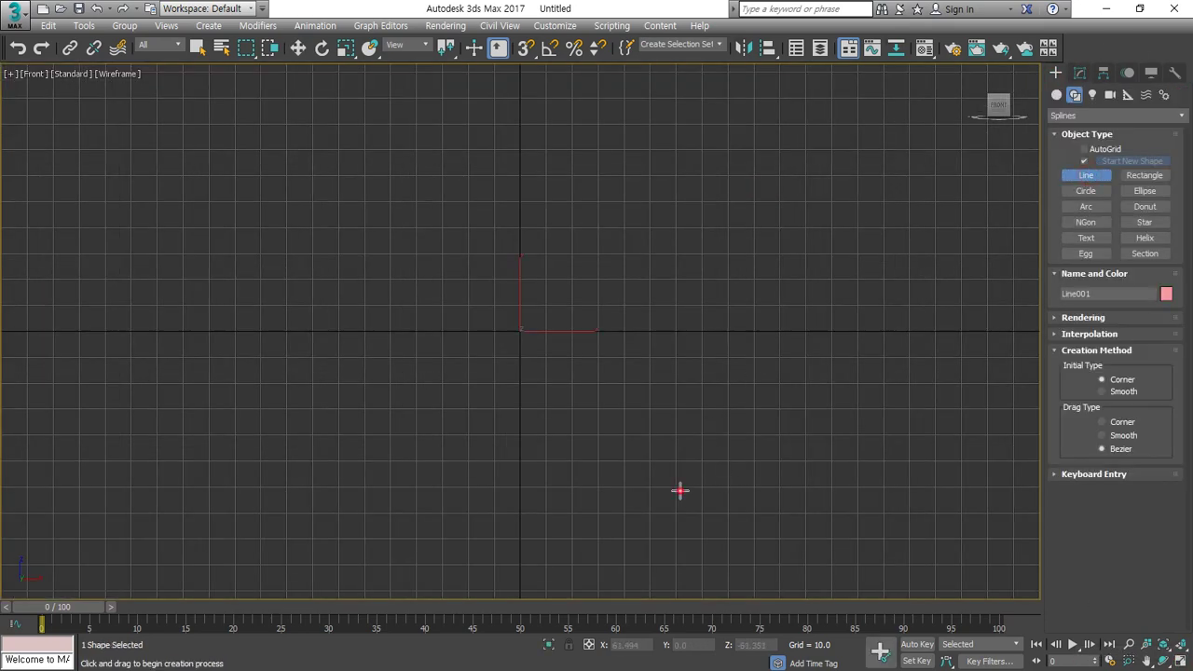
pyautogui.click(522, 489)
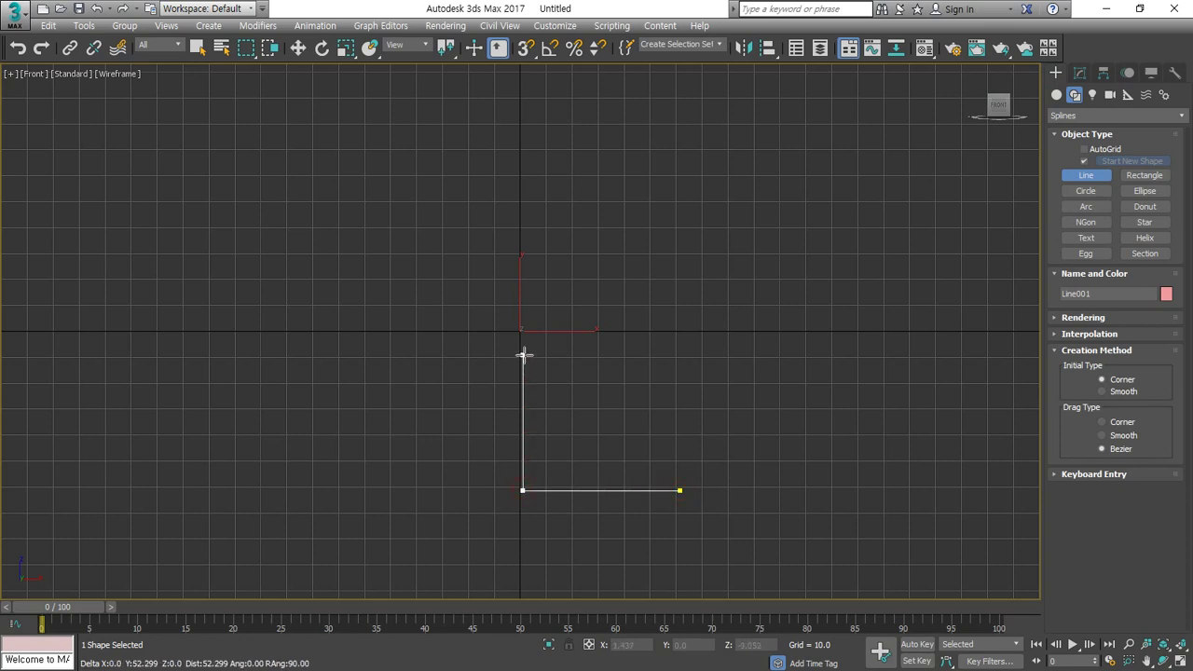
pyautogui.click(522, 354)
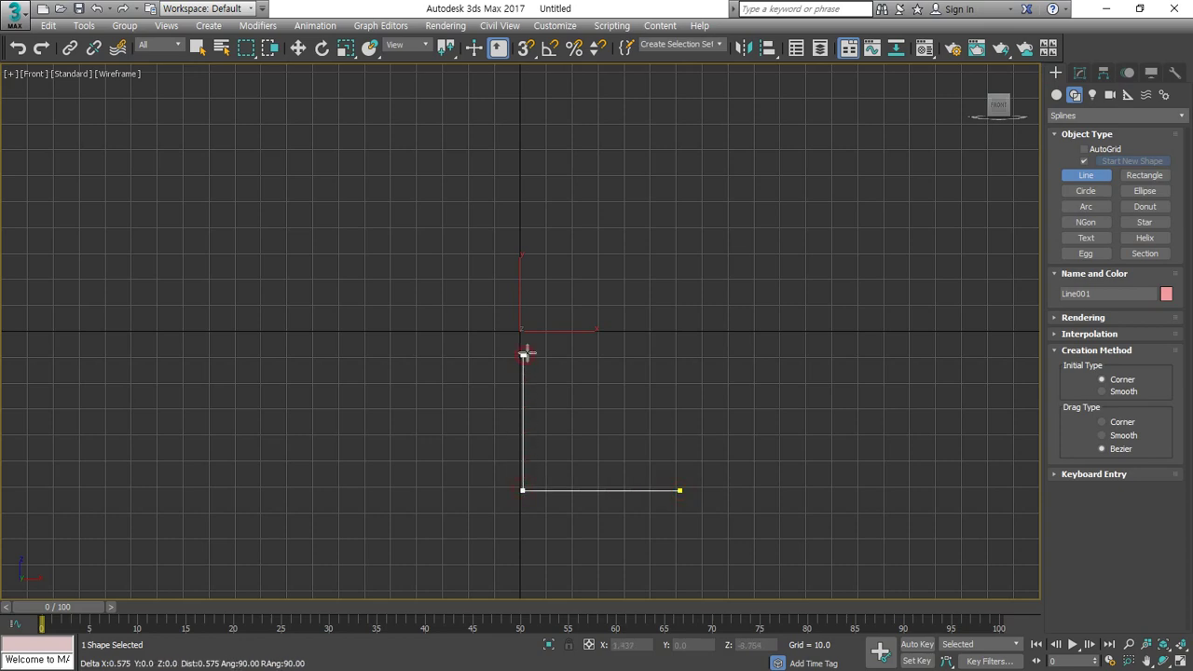
pyautogui.click(675, 300)
pyautogui.scroll(-5, 671, 256)
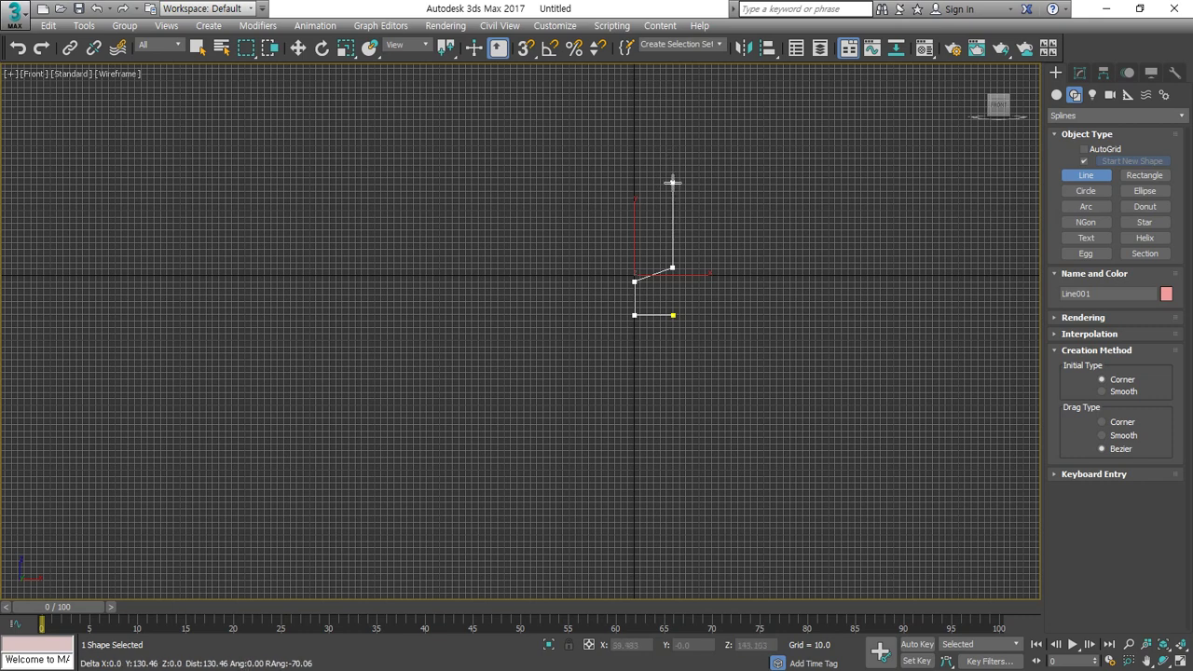
pyautogui.click(672, 184)
pyautogui.rightClick(673, 184)
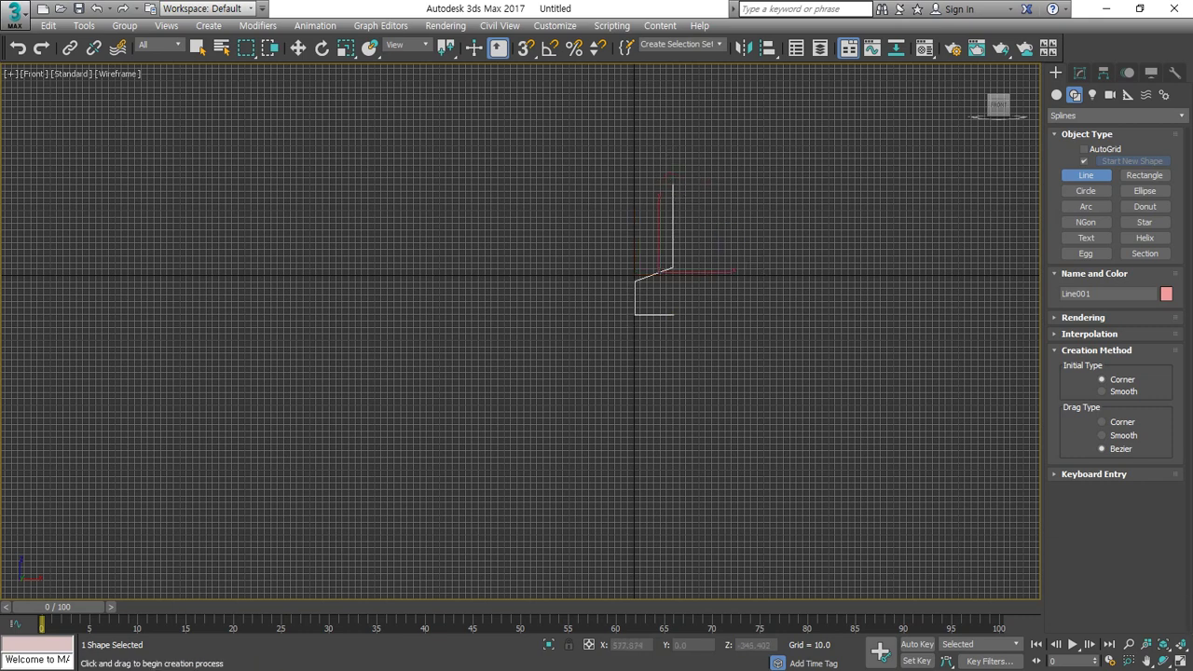
# - Insert a vertex near the middle of the profile's tall wall segment with Refine
pyautogui.click(1180, 644)
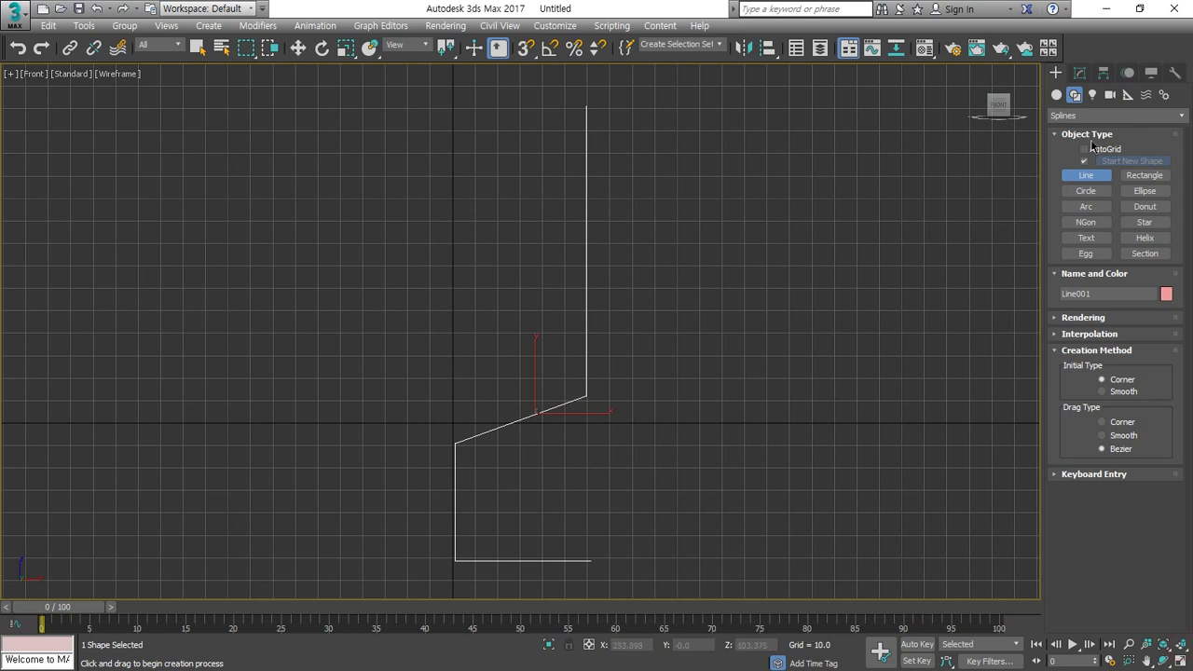
pyautogui.click(1081, 72)
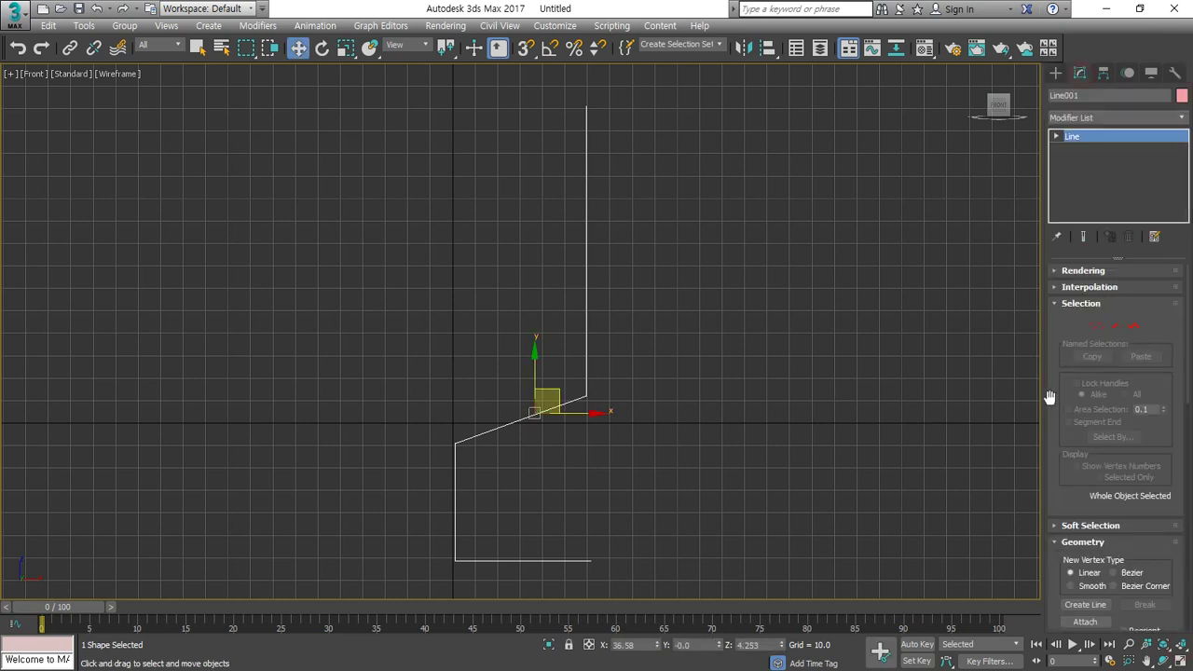
pyautogui.click(1099, 331)
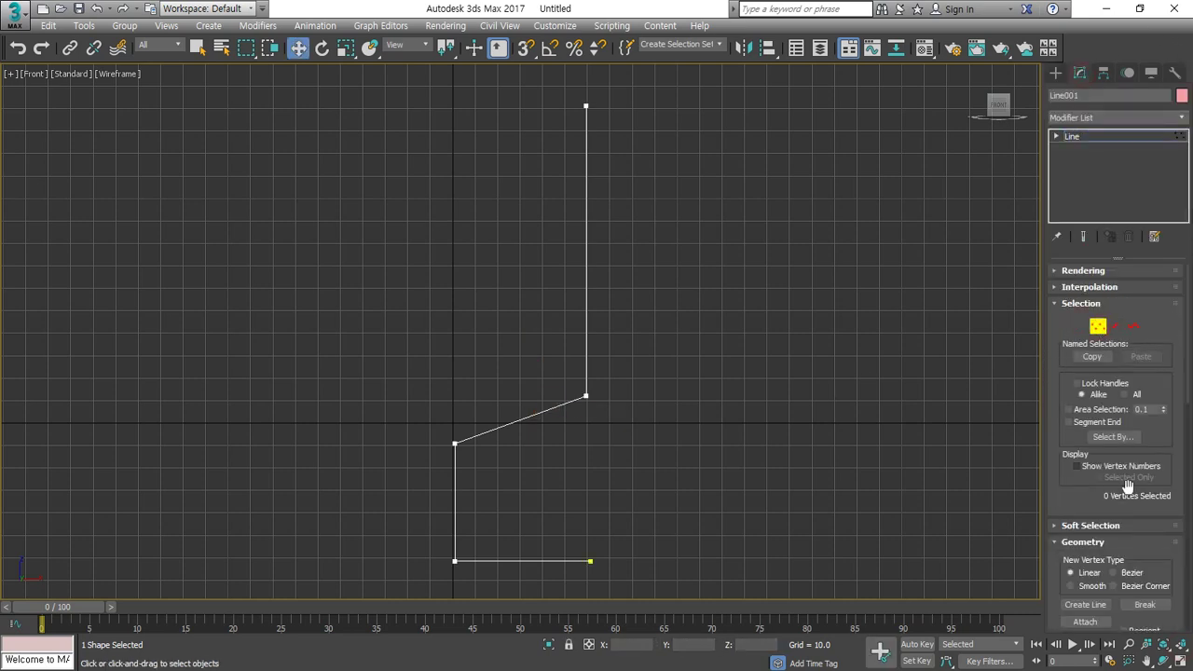
pyautogui.scroll(-3, 1124, 490)
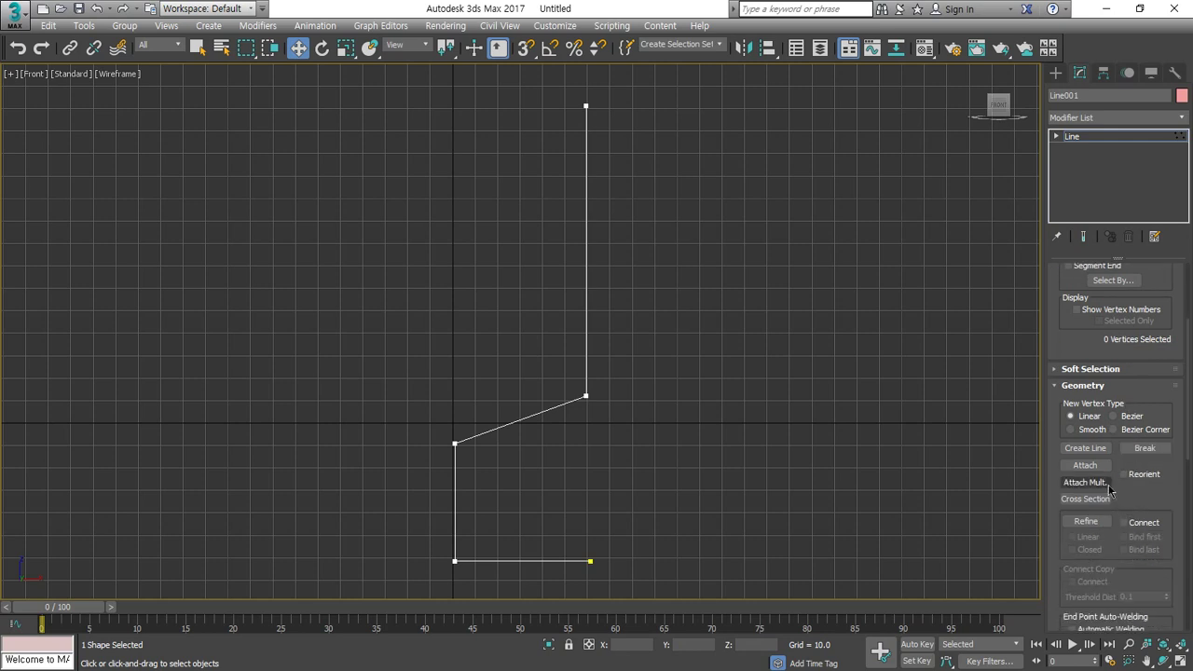
pyautogui.click(1104, 524)
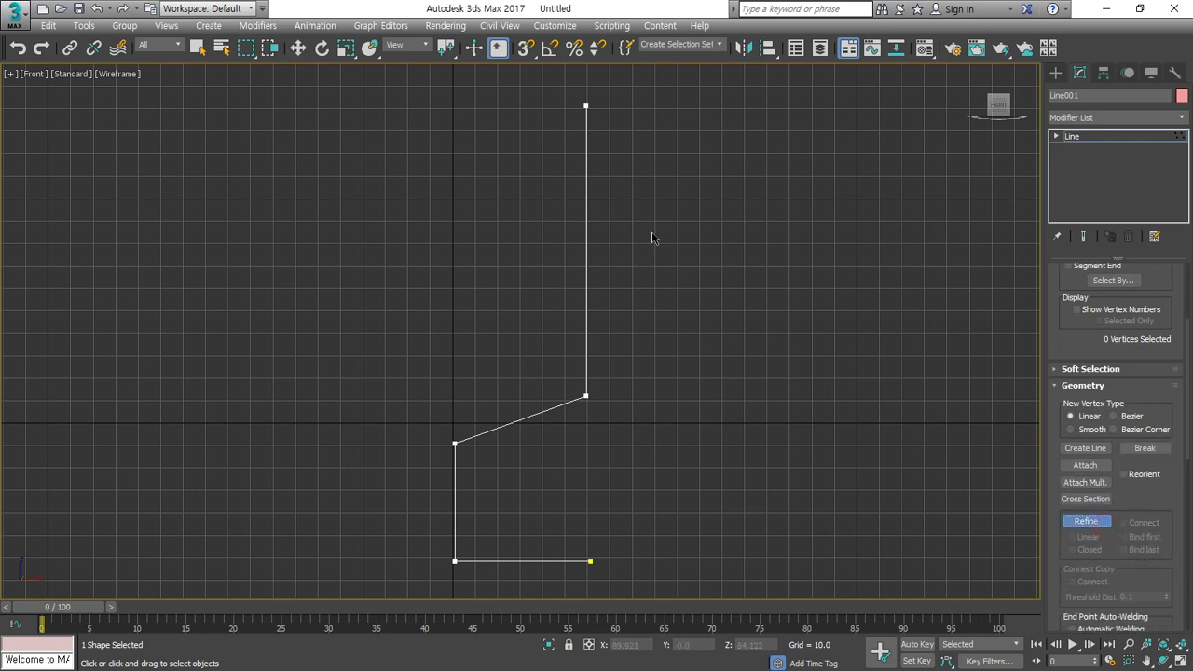
pyautogui.click(586, 231)
pyautogui.rightClick(606, 240)
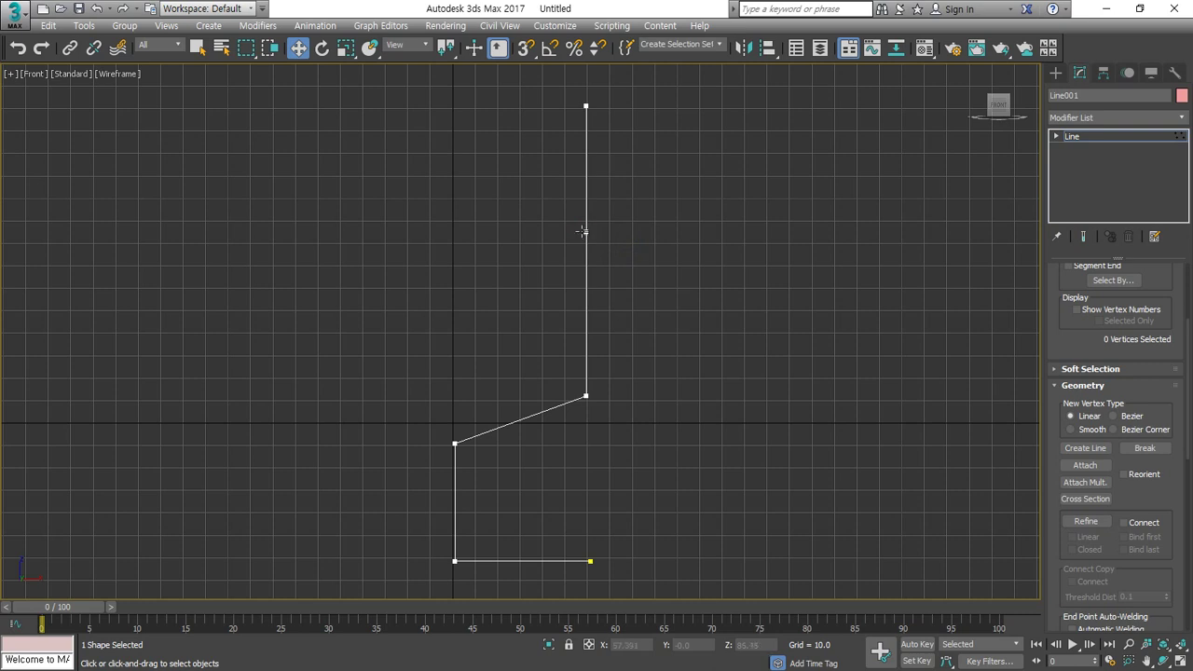
# - Move the new wall vertex inward to about X 44.7, Z 74.3, convert it to Bezier and adjust its handle to curve the wall
pyautogui.click(585, 231)
pyautogui.moveTo(625, 232); pyautogui.dragTo(566, 260)
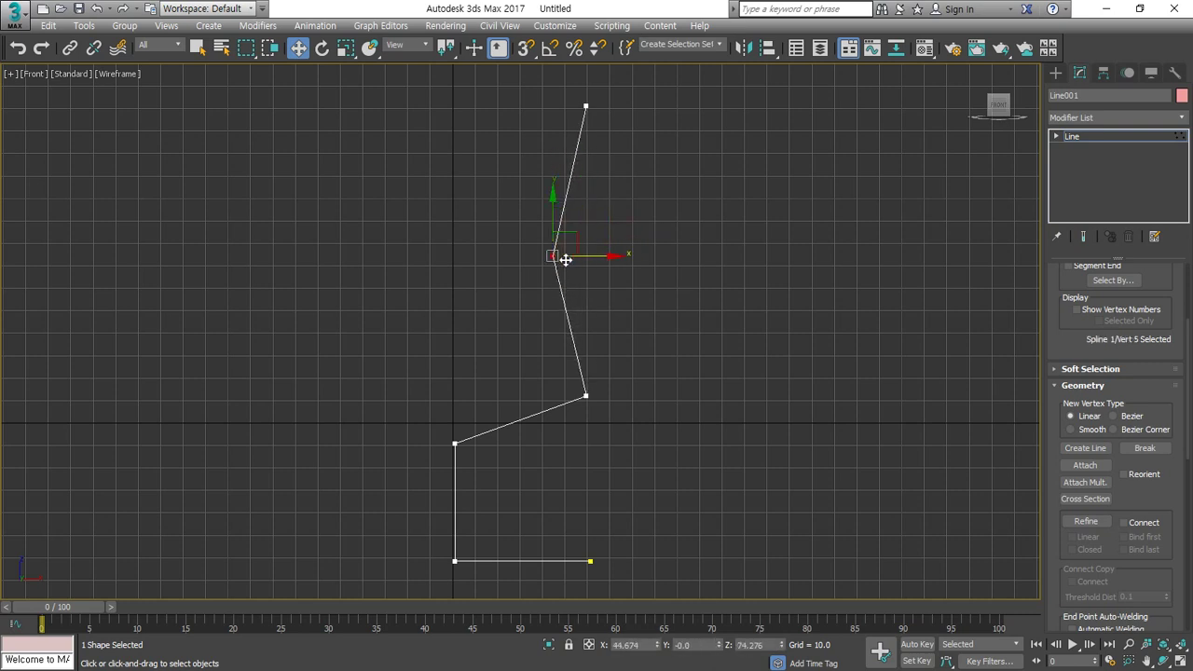
pyautogui.rightClick(550, 252)
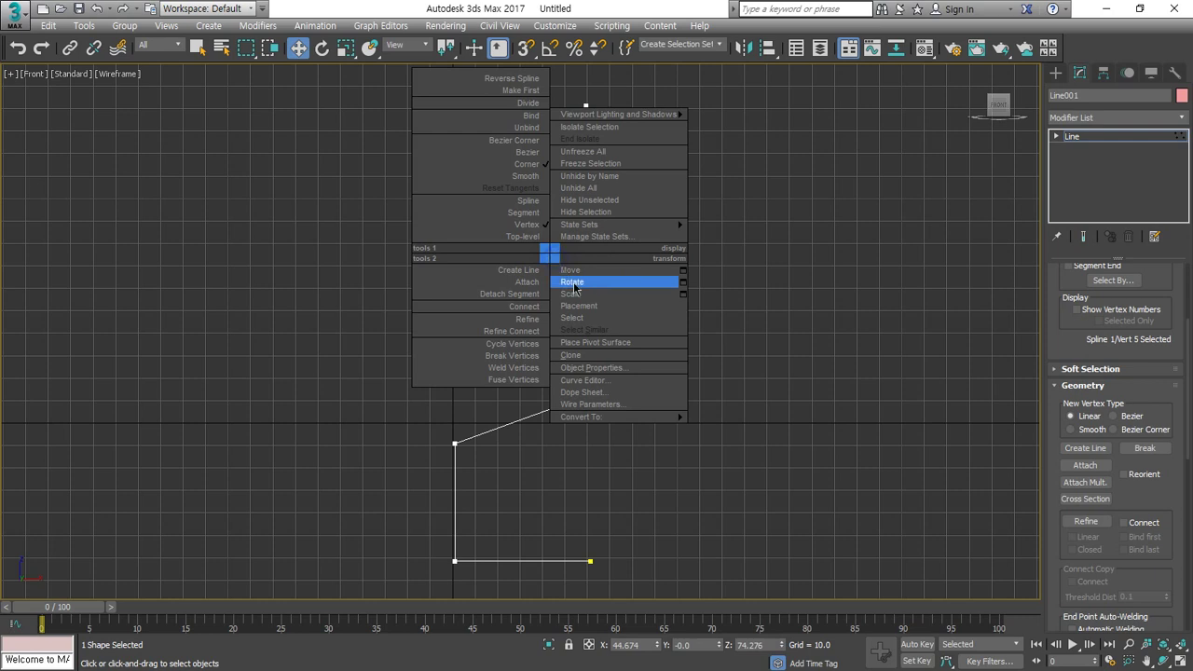
pyautogui.click(527, 152)
pyautogui.moveTo(563, 305); pyautogui.dragTo(551, 314)
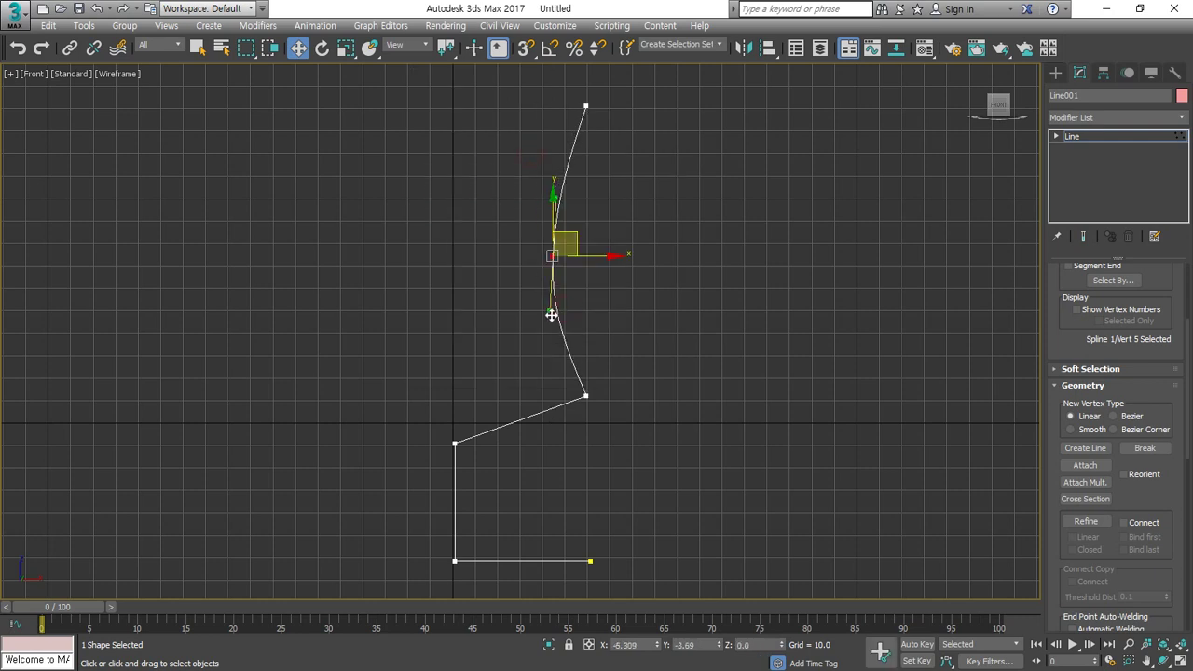
# - Convert the vertex at the wall's lower corner to Bezier and shape a rounded bowl, placing it at about X 59.9, Z 9.1
pyautogui.click(585, 395)
pyautogui.rightClick(585, 395)
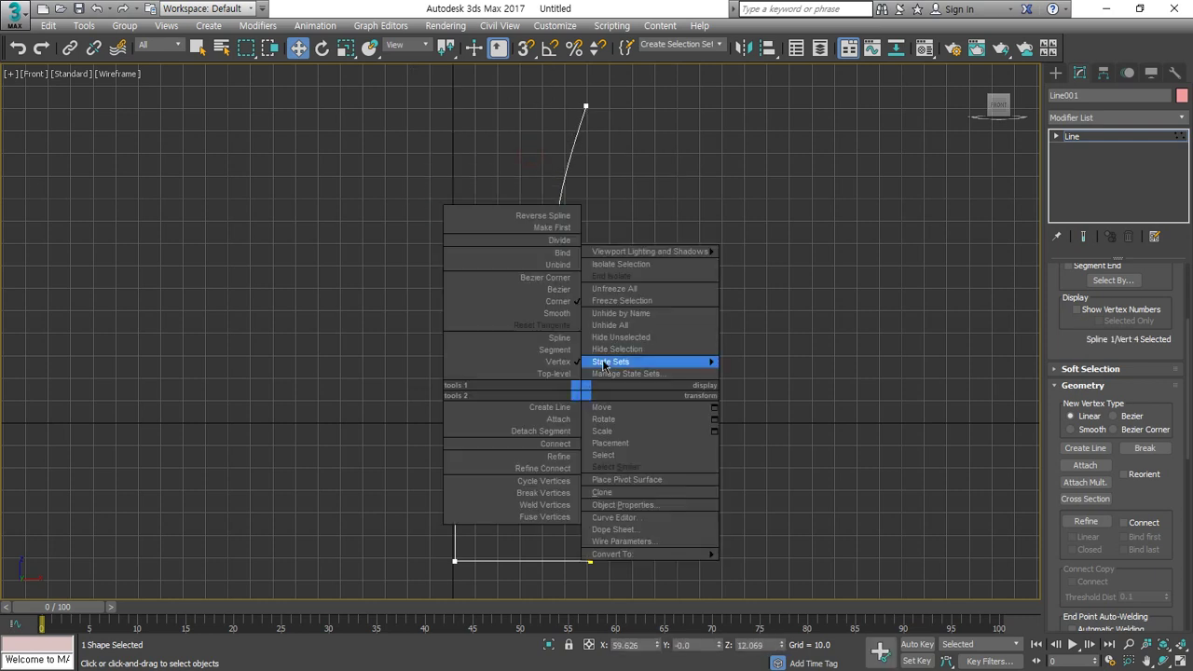
pyautogui.click(559, 289)
pyautogui.moveTo(628, 379)
pyautogui.mouseDown()
pyautogui.moveTo(607, 357)
pyautogui.moveTo(607, 385)
pyautogui.mouseUp()
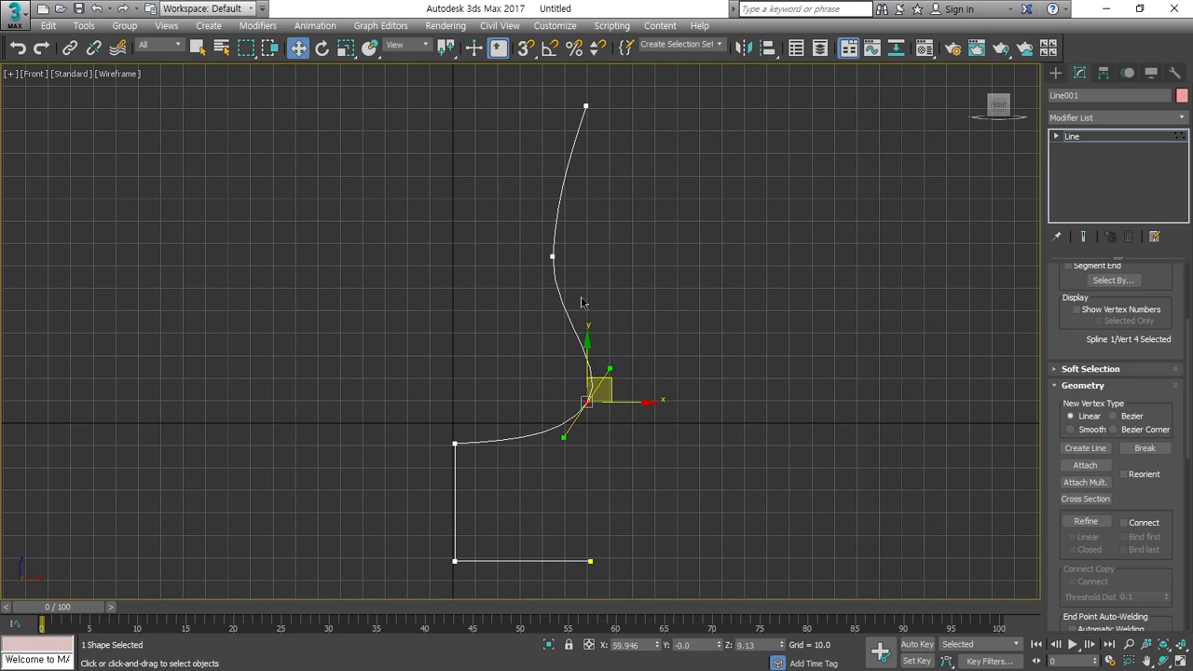
# - Convert the wall's top vertex to Bezier, adjust its handle and nudge the wall's middle vertex to refine the upper curve
pyautogui.click(551, 254)
pyautogui.click(586, 106)
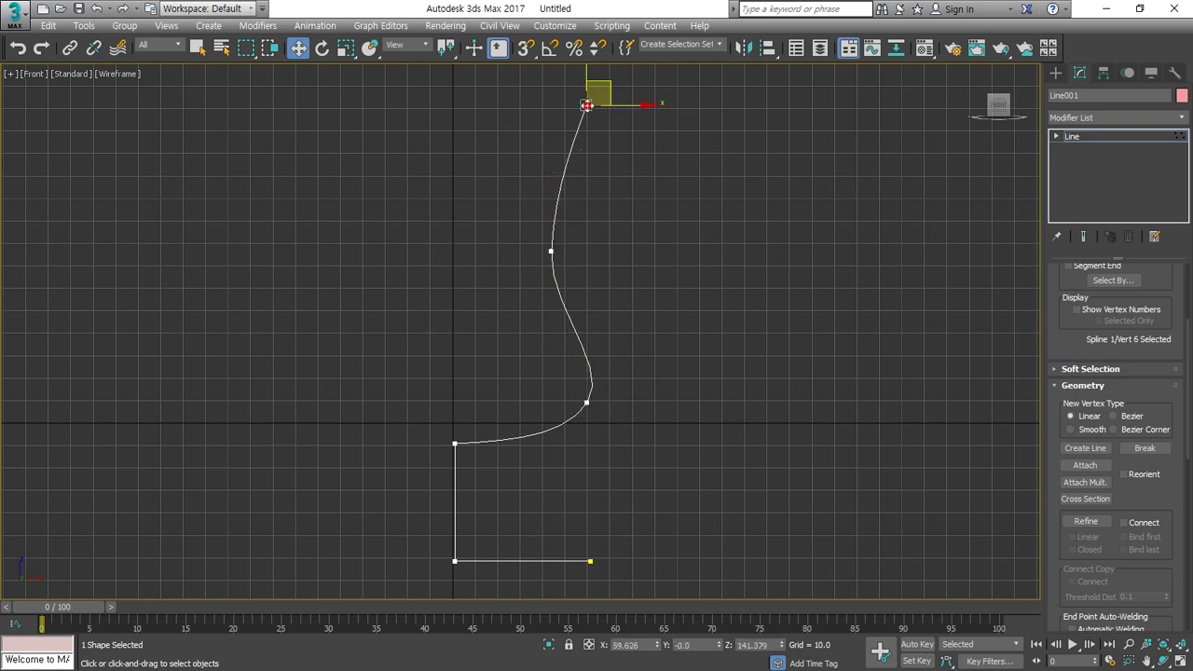
pyautogui.rightClick(582, 186)
pyautogui.click(561, 85)
pyautogui.click(579, 144)
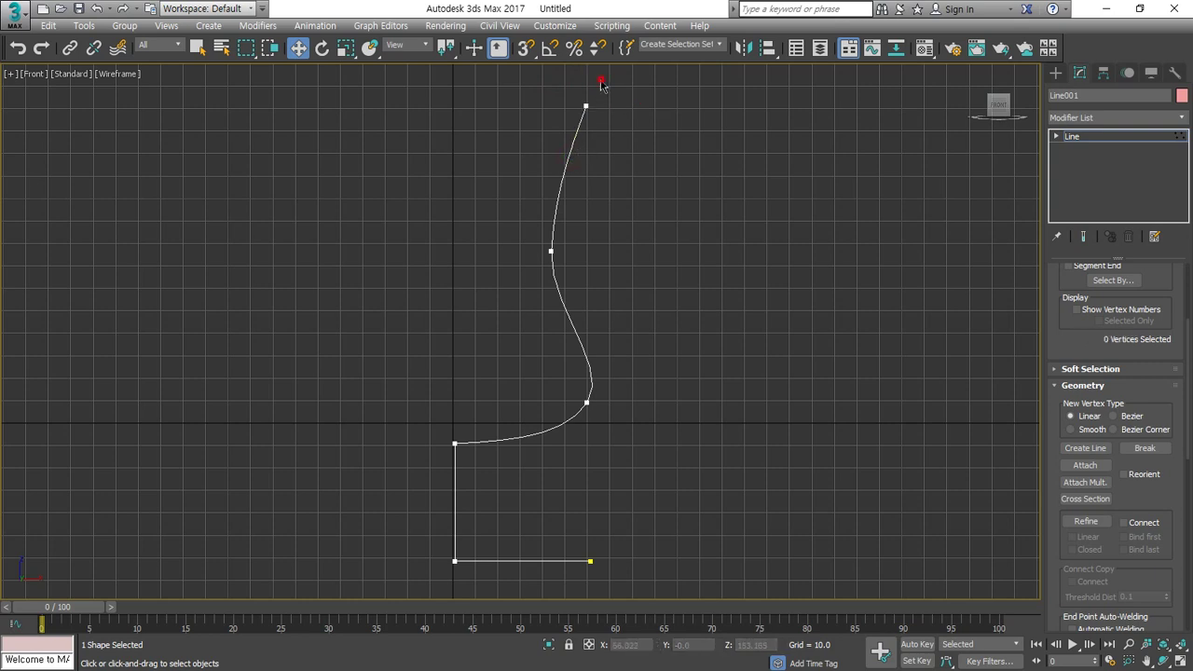
pyautogui.moveTo(601, 84); pyautogui.dragTo(572, 130)
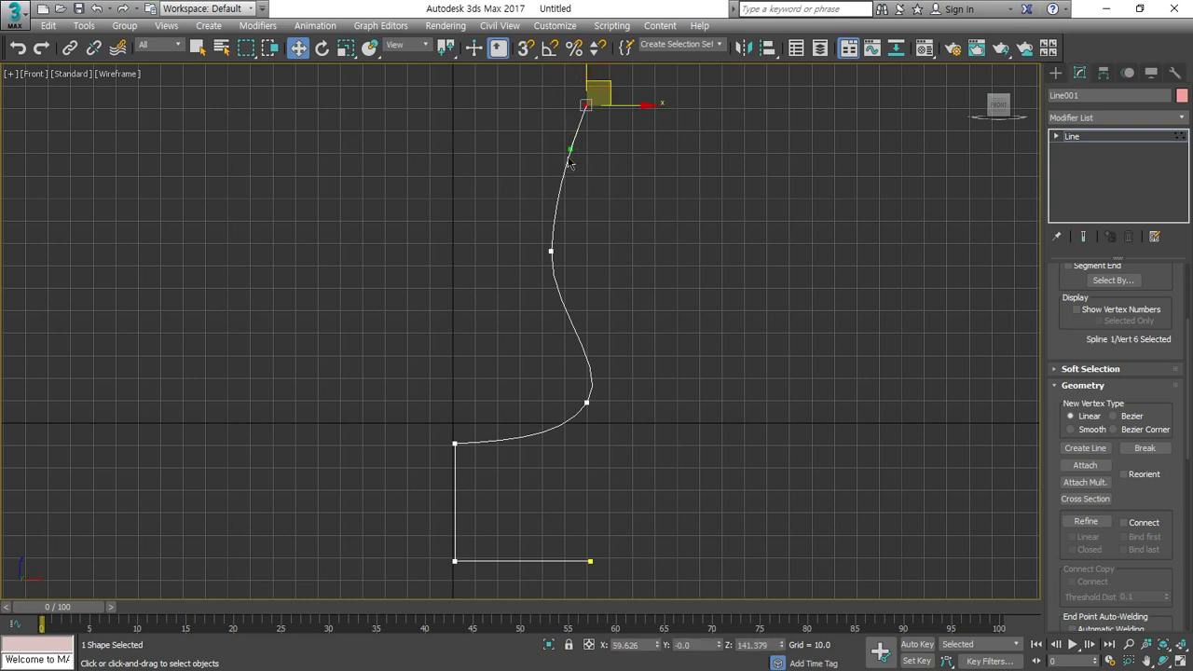
pyautogui.click(551, 252)
pyautogui.click(687, 364)
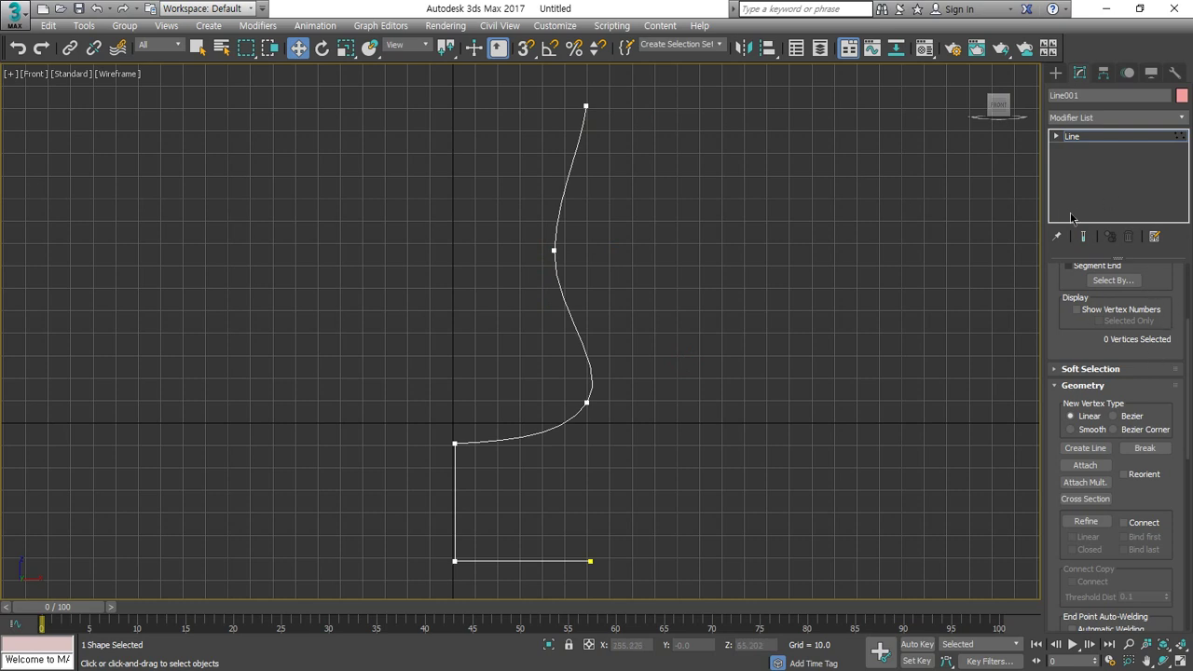
# - Outline the whole glass profile by about -2.3 to give it thickness
pyautogui.scroll(-5, 1148, 550)
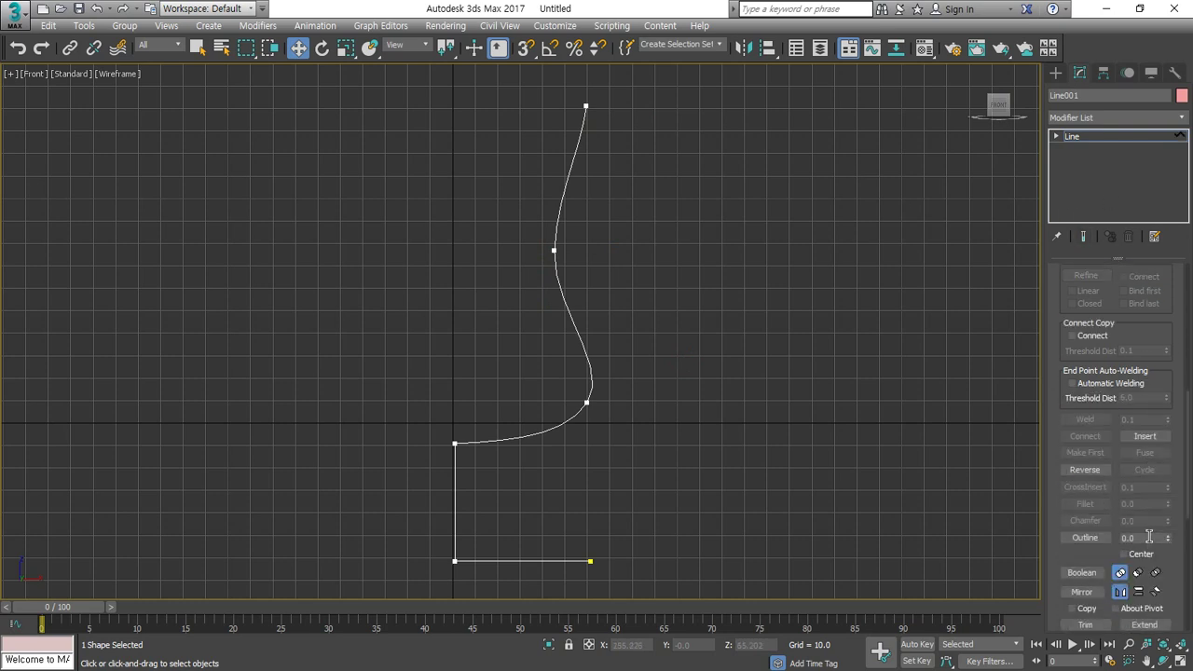
pyautogui.click(1085, 538)
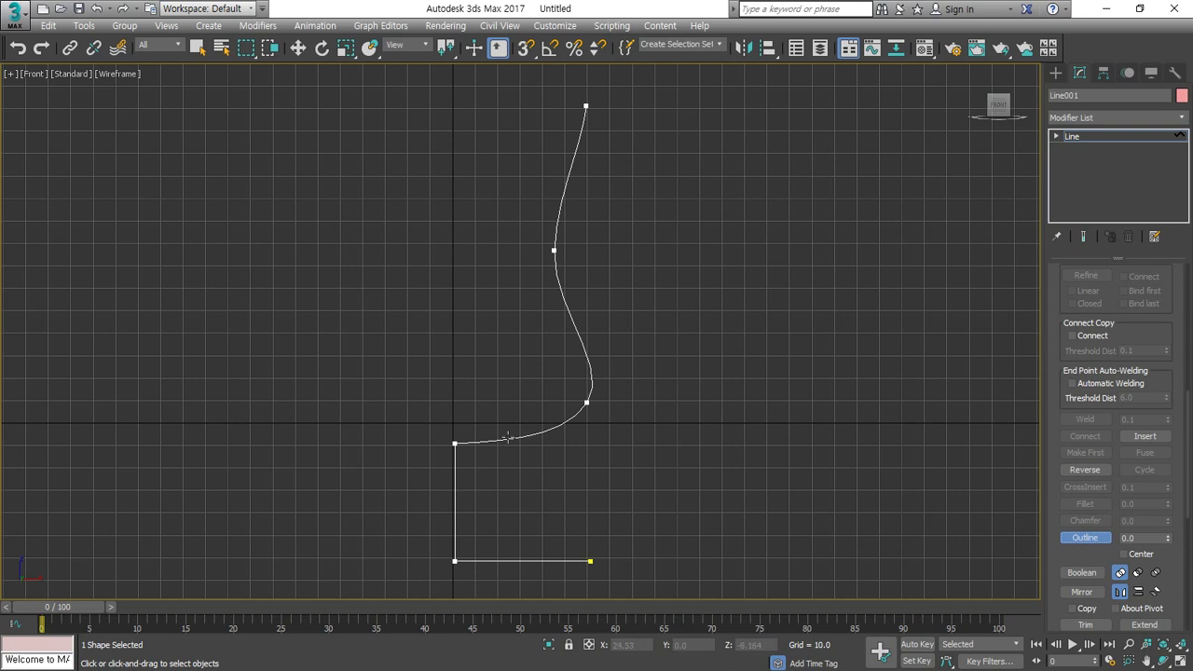
pyautogui.moveTo(509, 437); pyautogui.dragTo(511, 442)
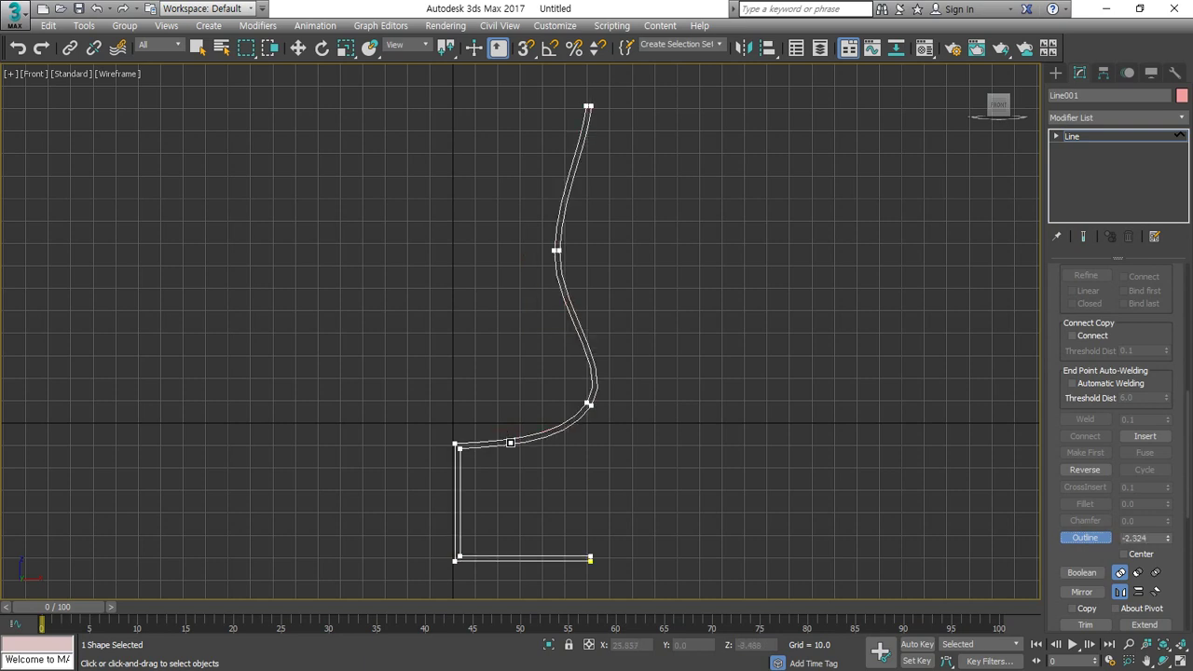
pyautogui.rightClick(967, 493)
# - Insert a vertex on the base's upper line near the stem with Refine
pyautogui.press('1')
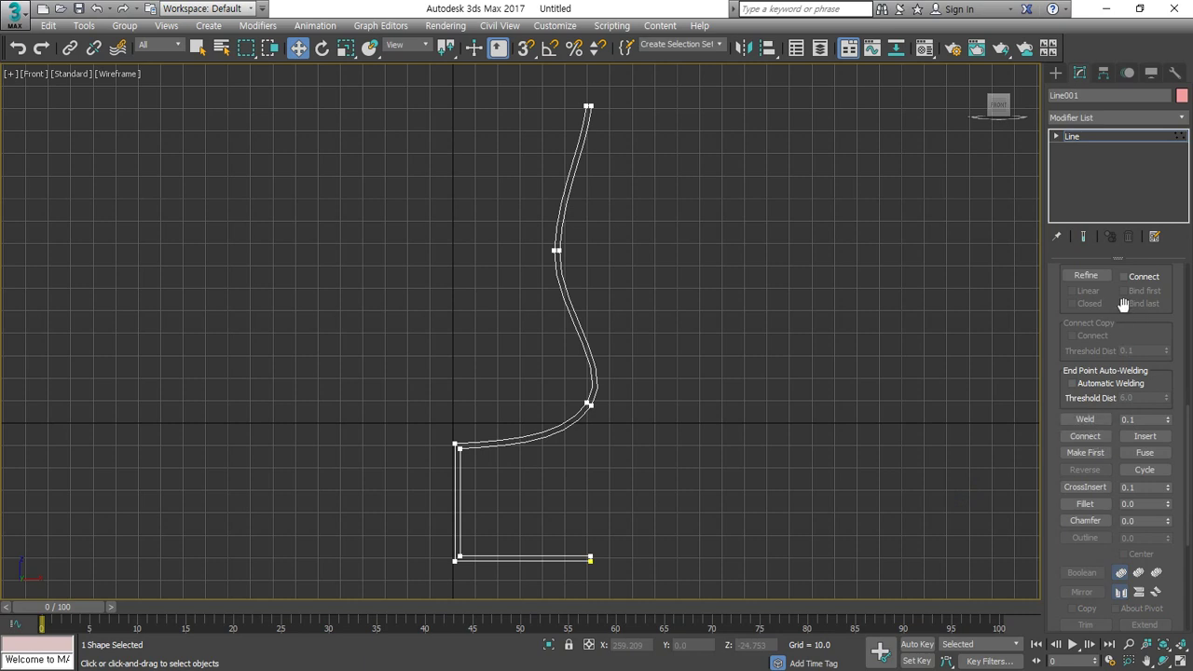
pyautogui.click(1087, 277)
pyautogui.scroll(5, 522, 536)
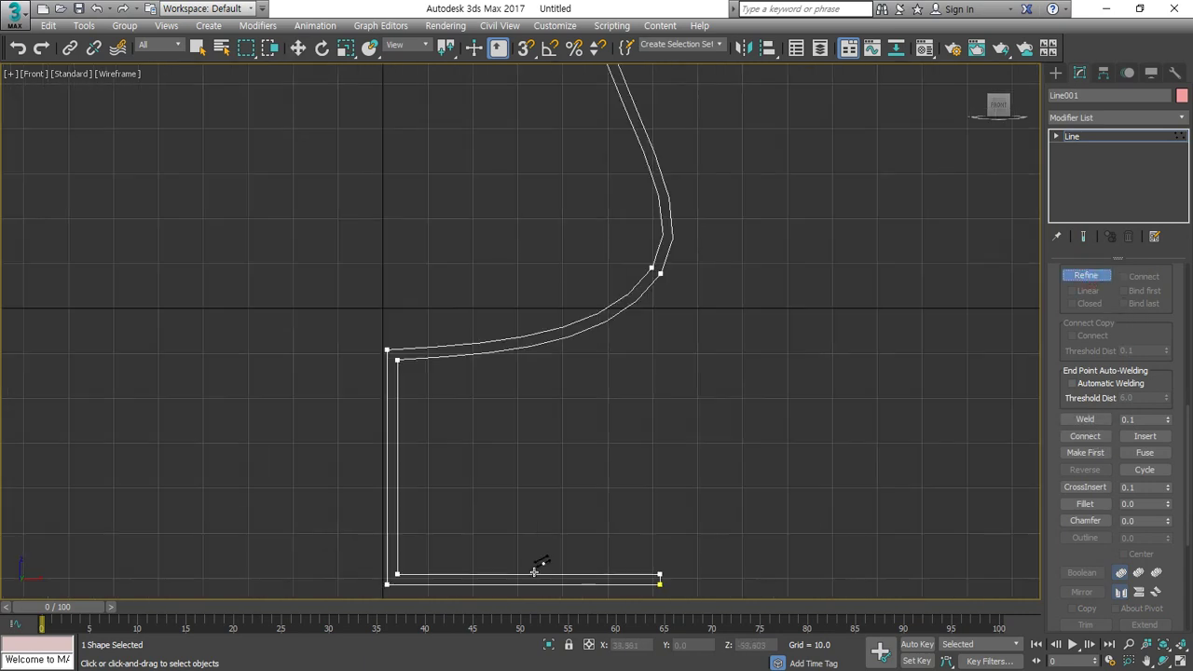
pyautogui.rightClick(578, 571)
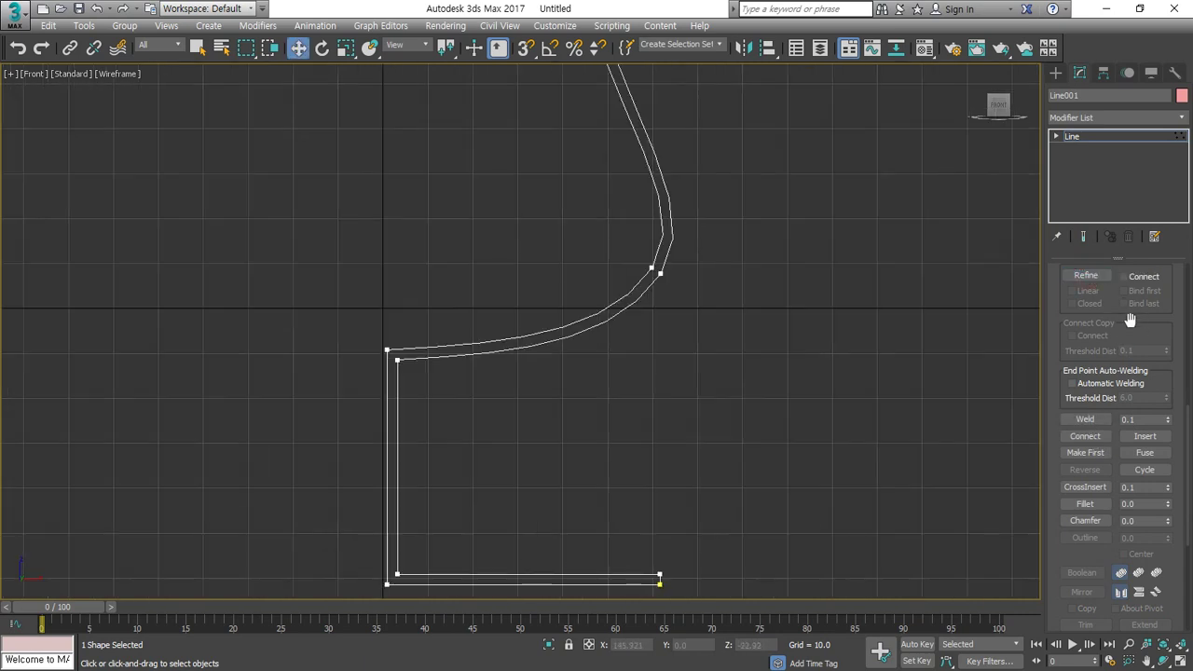
pyautogui.click(1087, 277)
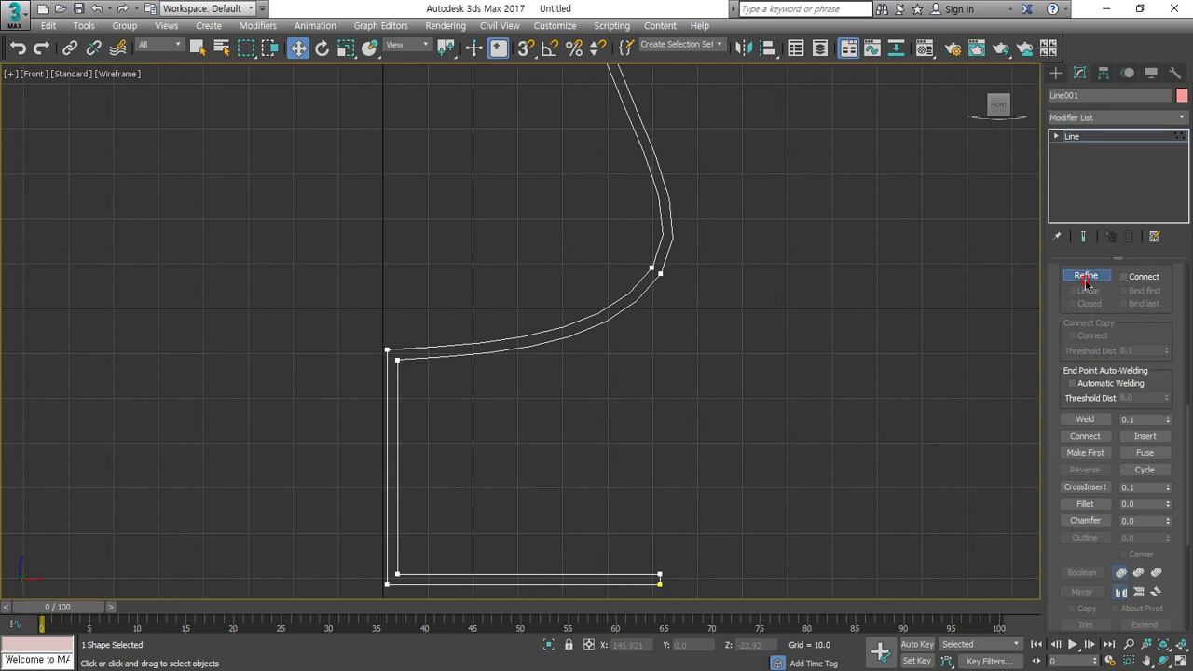
pyautogui.click(441, 575)
pyautogui.rightClick(517, 546)
# - Raise the new base vertex to about X 18.7, Z -54.9, convert it to Bezier and level its handles
pyautogui.click(441, 574)
pyautogui.moveTo(469, 556); pyautogui.dragTo(494, 536)
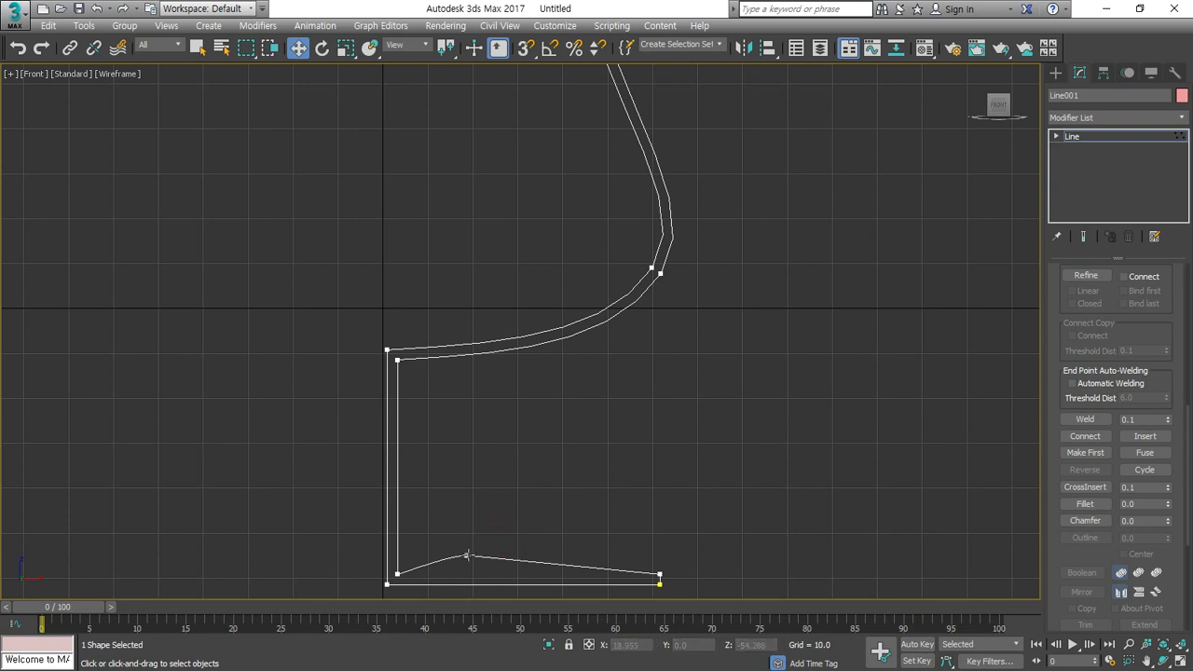
pyautogui.rightClick(460, 503)
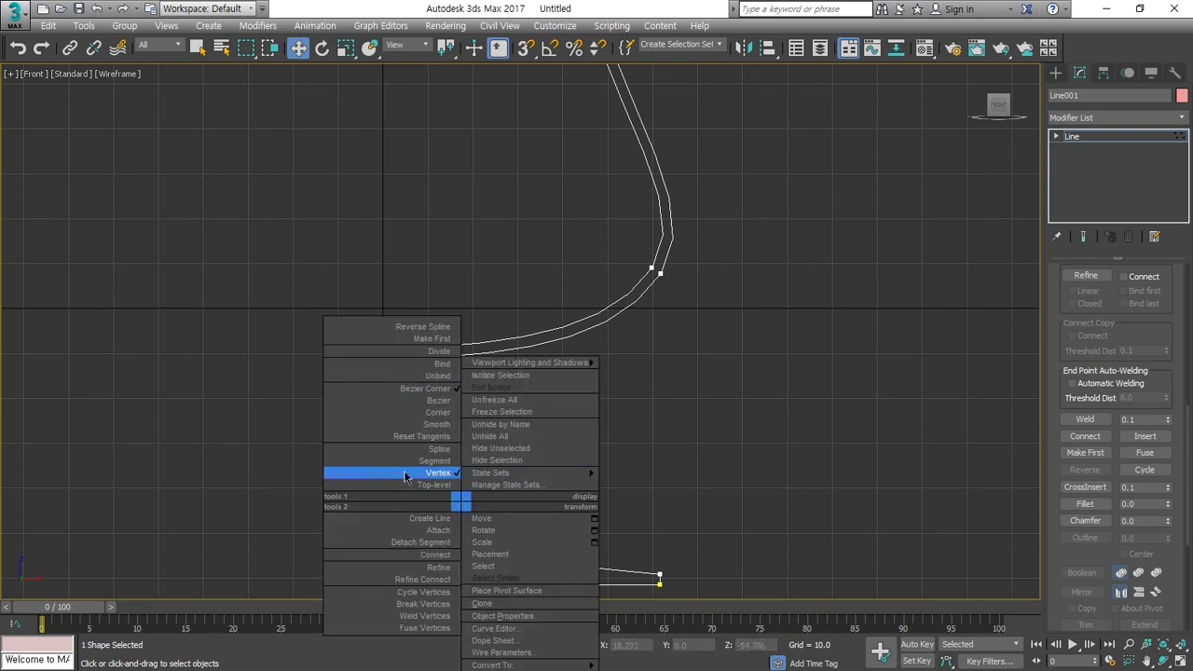
pyautogui.click(438, 412)
pyautogui.rightClick(472, 559)
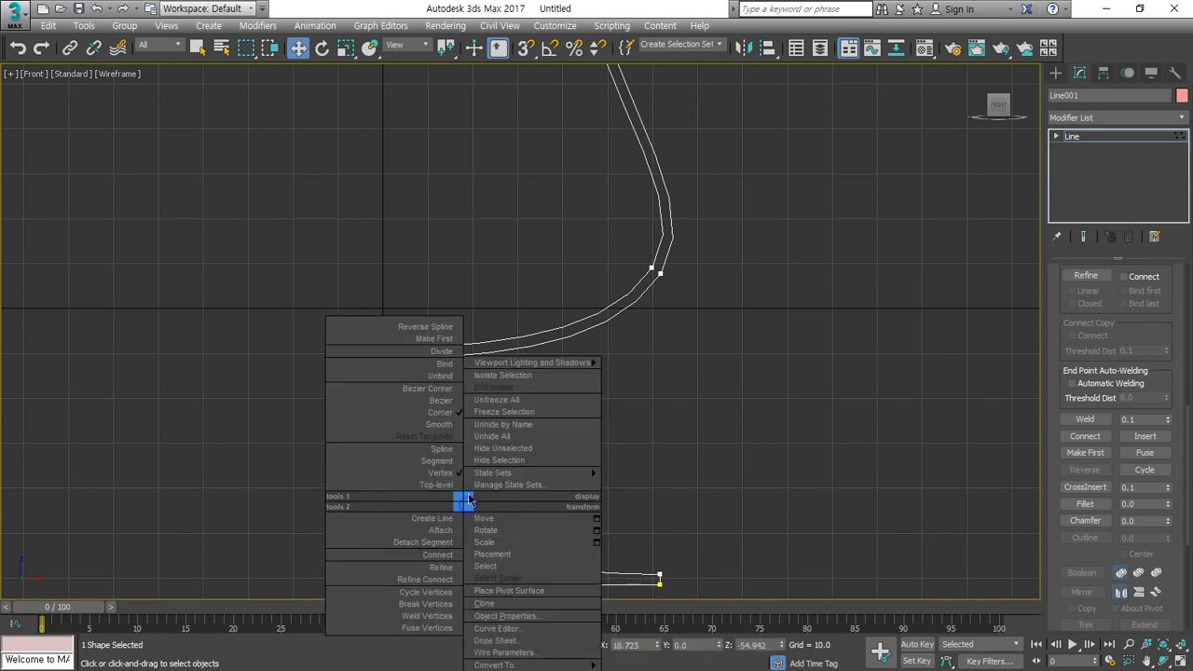
pyautogui.click(449, 407)
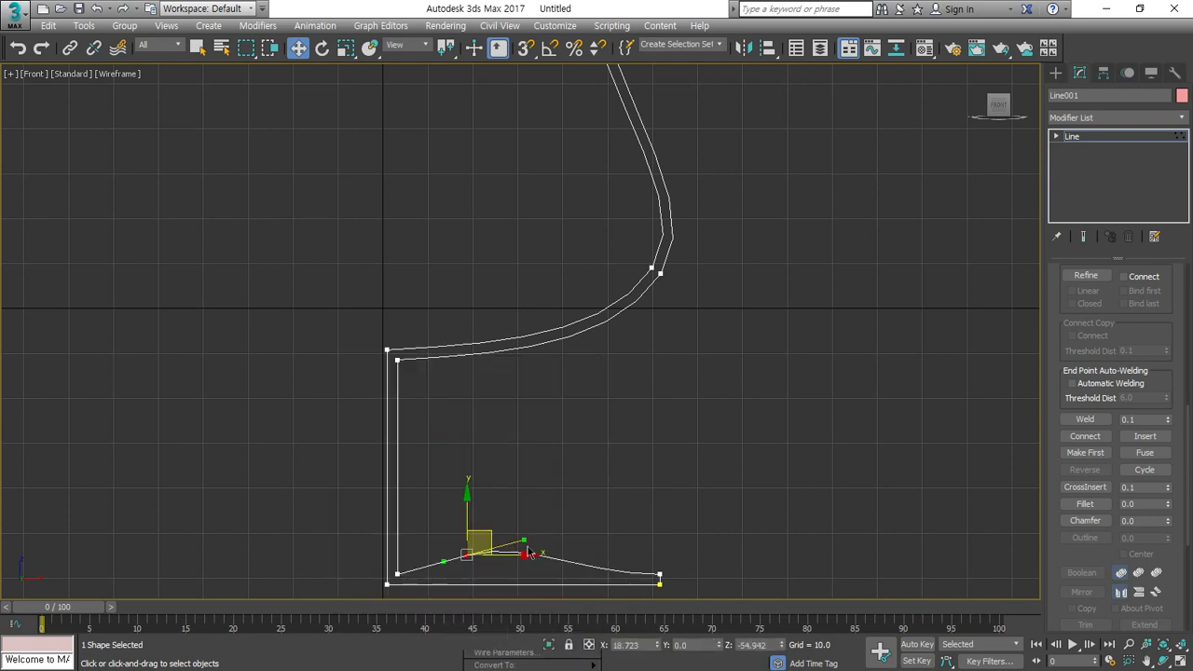
pyautogui.moveTo(528, 541); pyautogui.dragTo(543, 556)
# - Move the base rim's upper vertex inward to about X 56.7, Z -58.9, convert it to Bezier and round the rim with its handle
pyautogui.scroll(2, 648, 576)
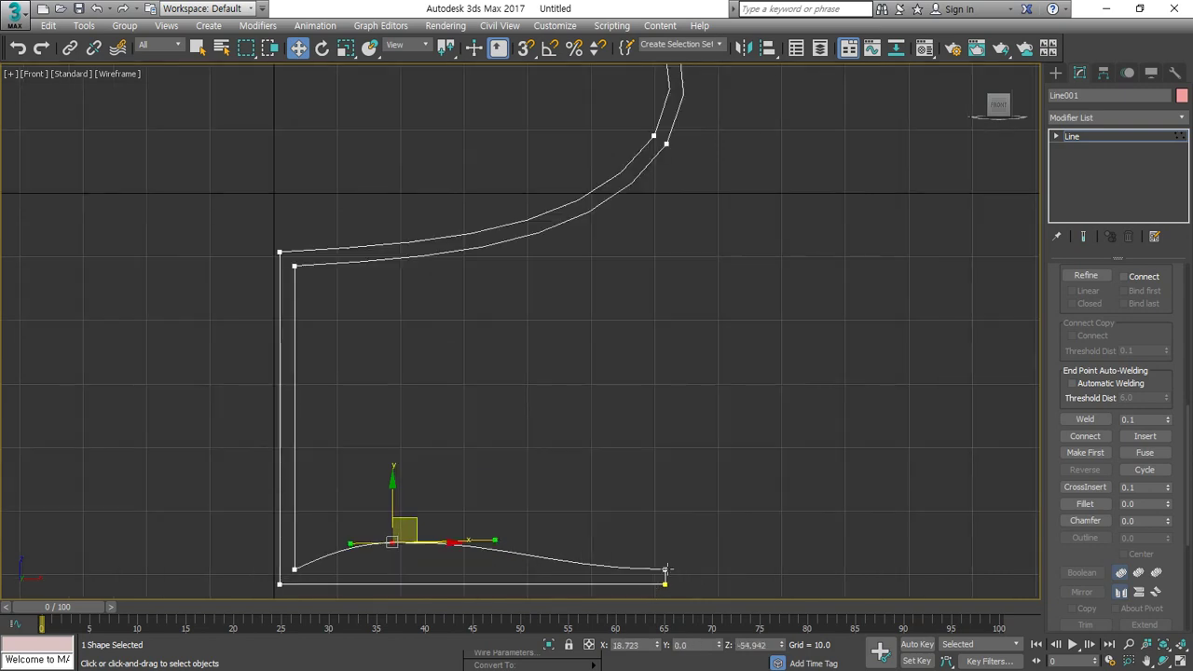
pyautogui.click(661, 568)
pyautogui.rightClick(634, 565)
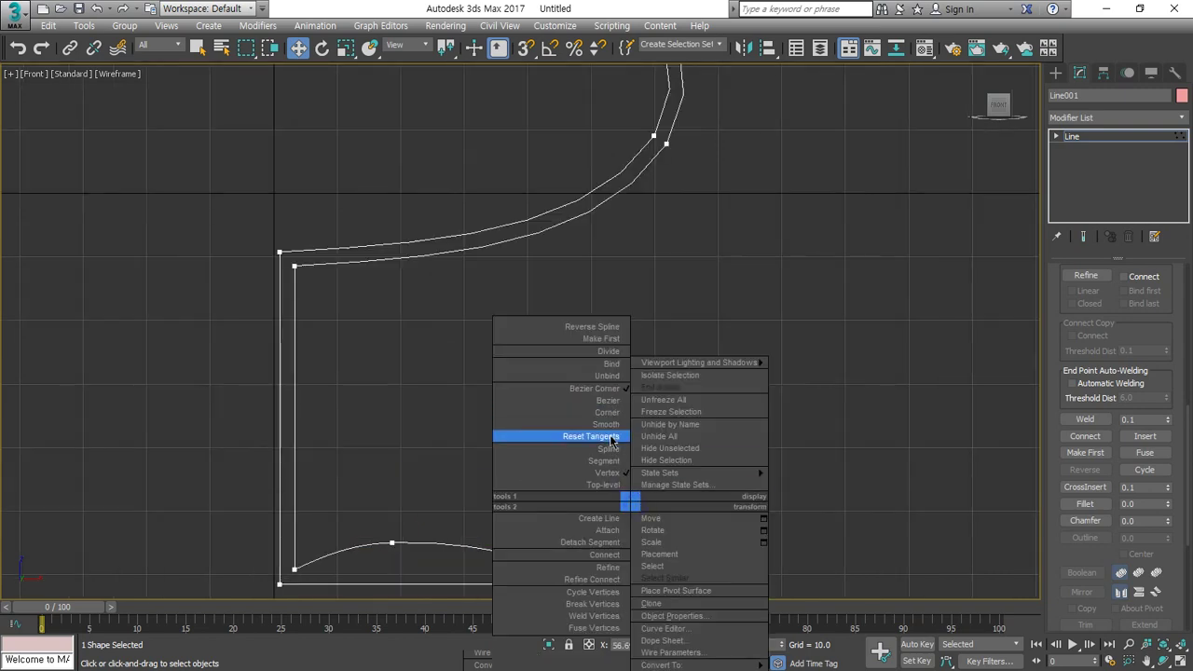
pyautogui.click(607, 412)
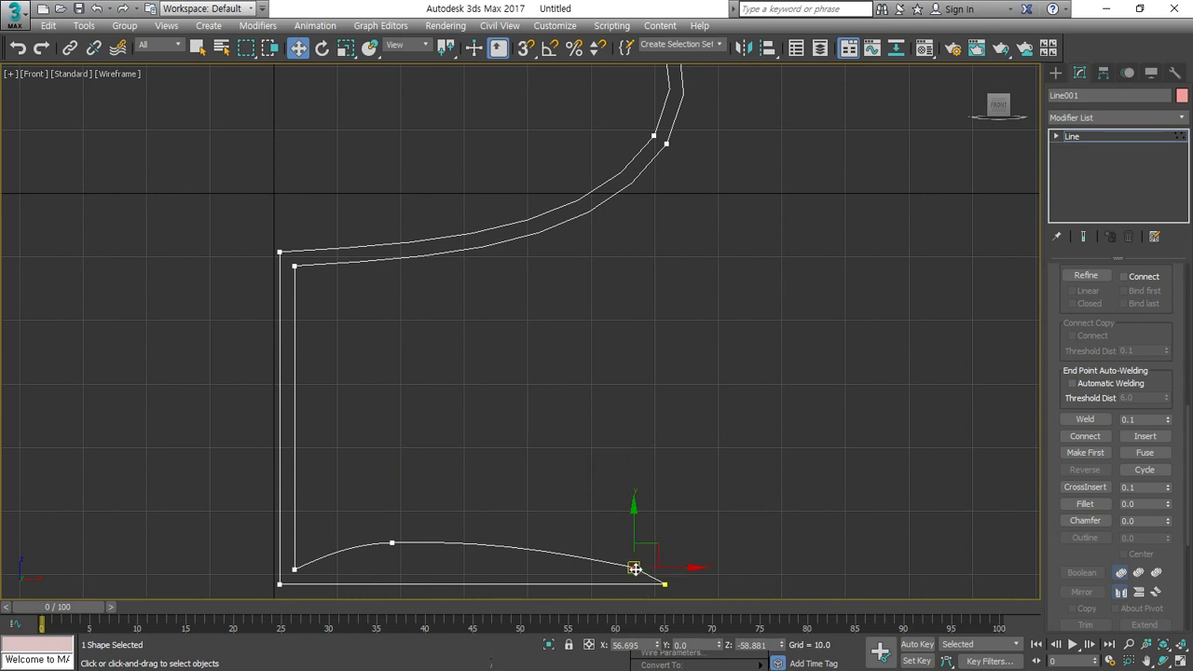
pyautogui.rightClick(632, 567)
pyautogui.click(608, 400)
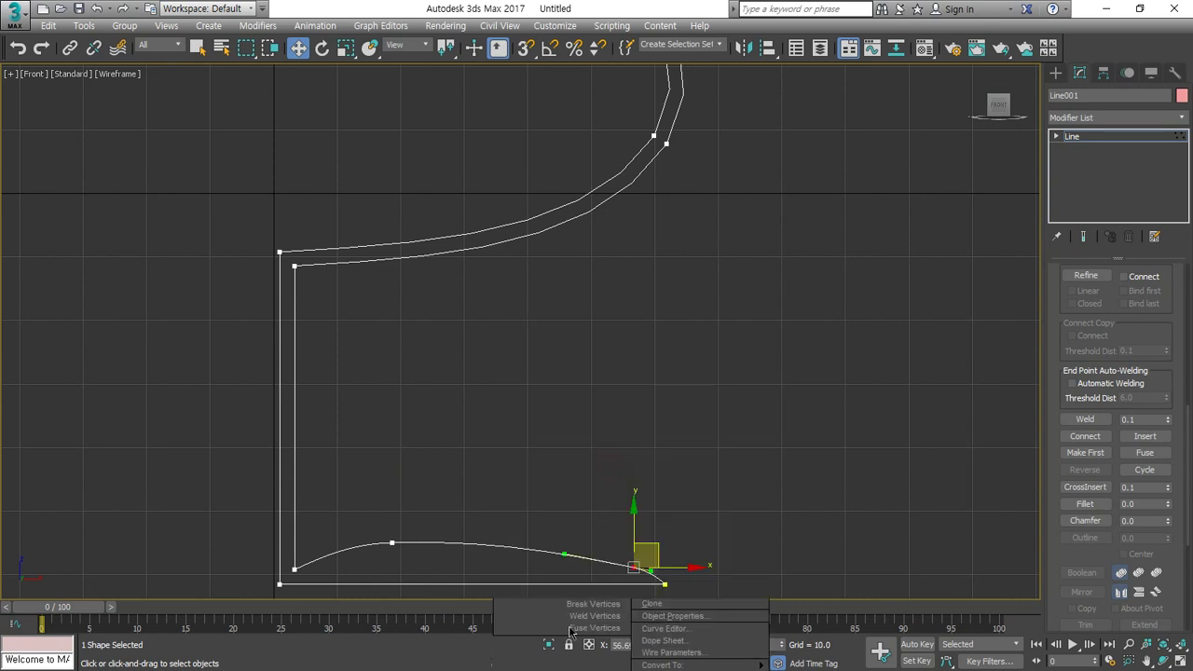
pyautogui.moveTo(563, 557); pyautogui.dragTo(554, 574)
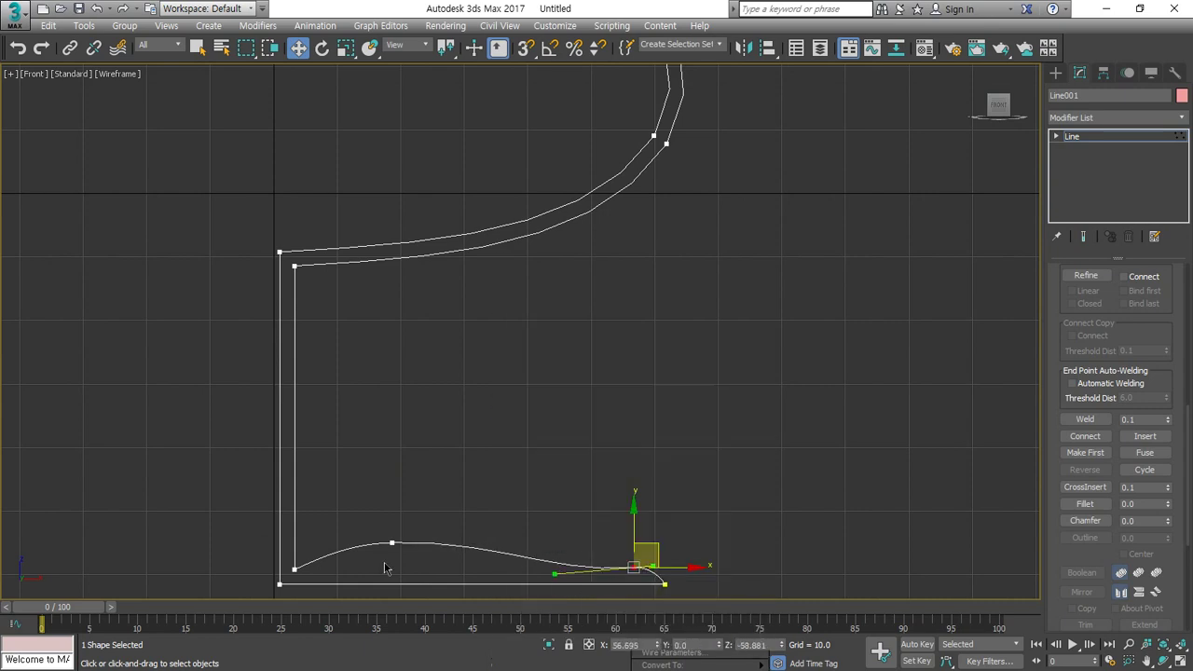
# - Tilt the handle of the base vertex near the stem downward and lower the vertex to about X 18.5, Z -57.2
pyautogui.click(392, 546)
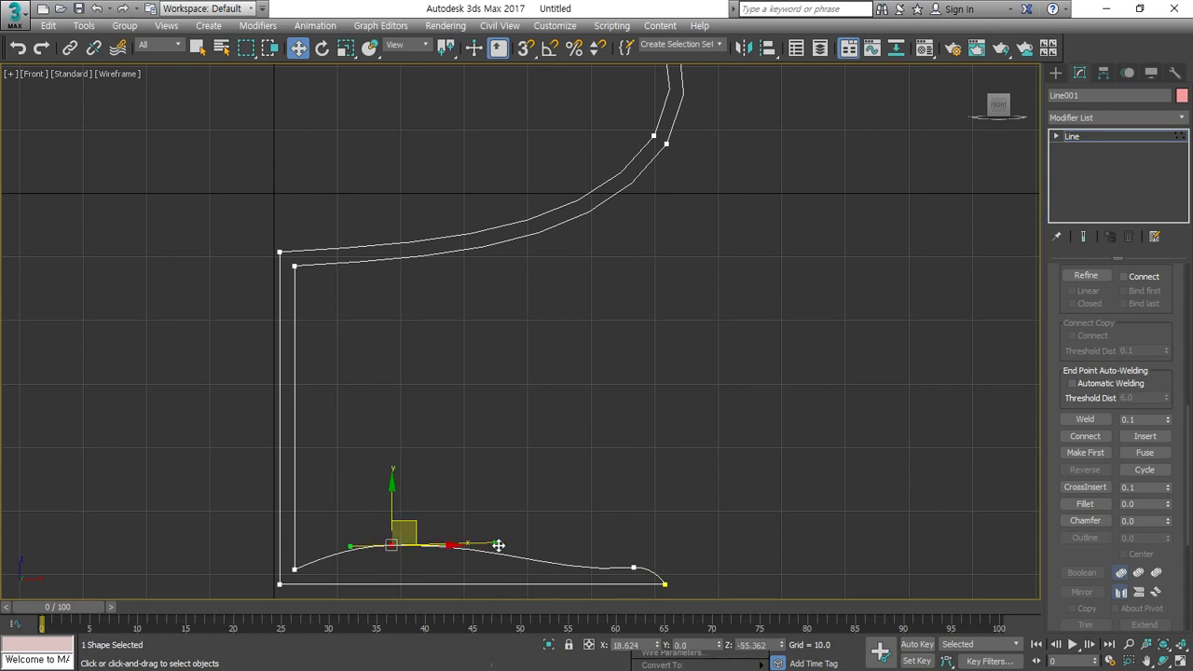
pyautogui.moveTo(497, 546); pyautogui.dragTo(489, 573)
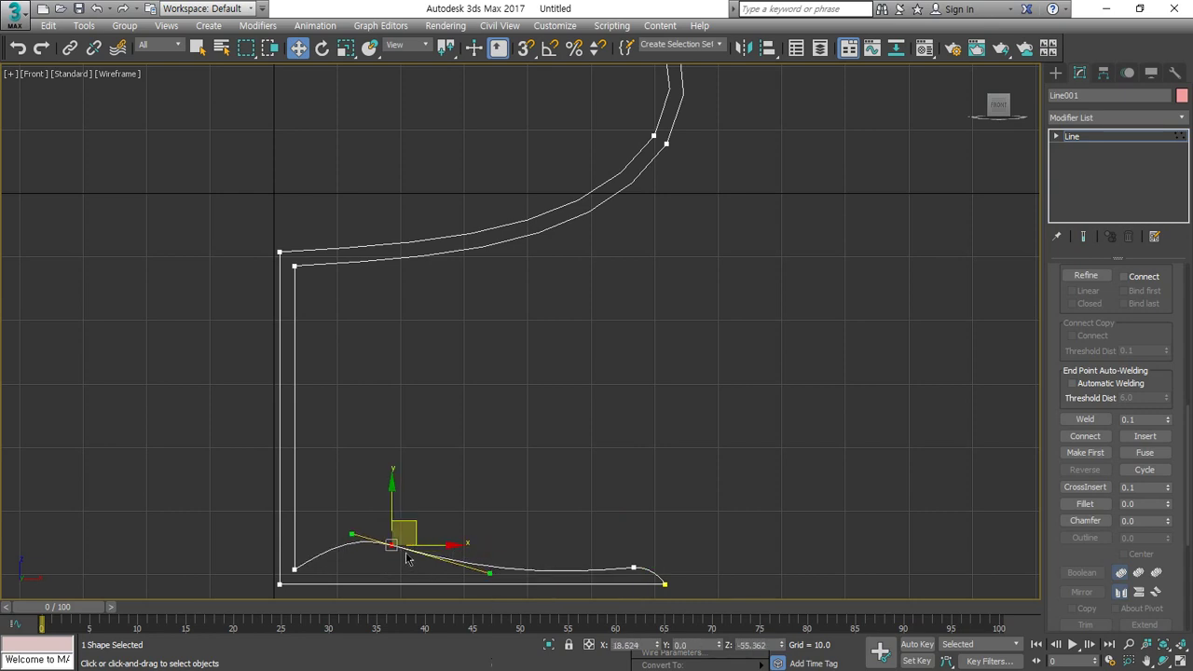
pyautogui.moveTo(415, 530); pyautogui.dragTo(412, 544)
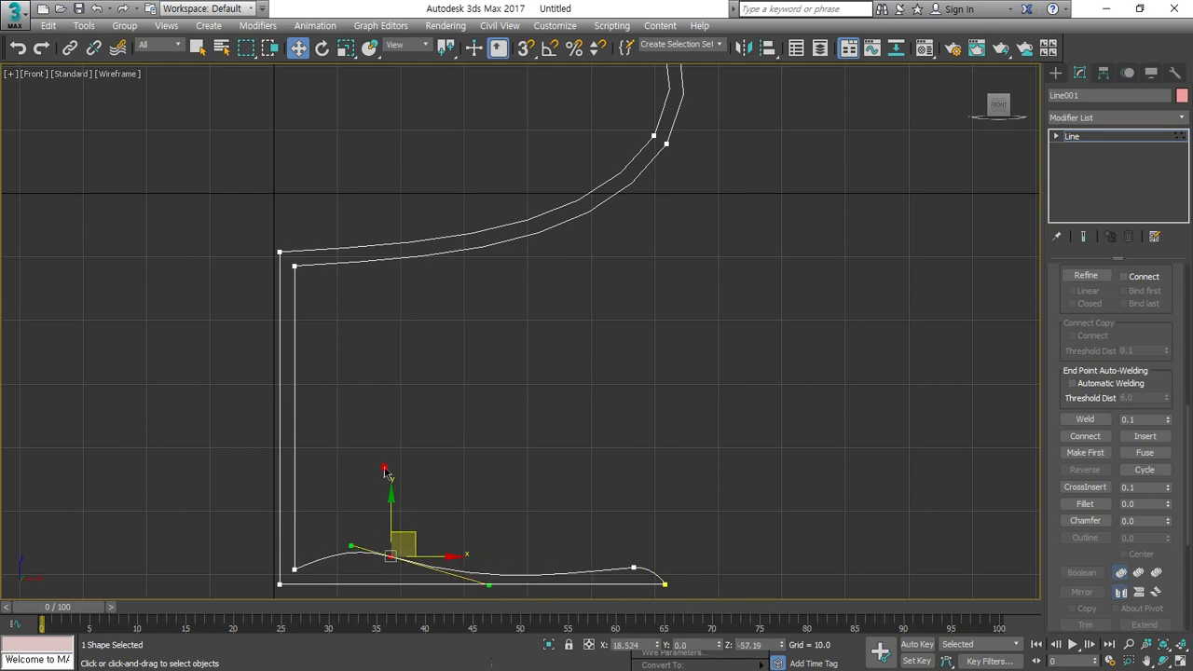
pyautogui.click(653, 448)
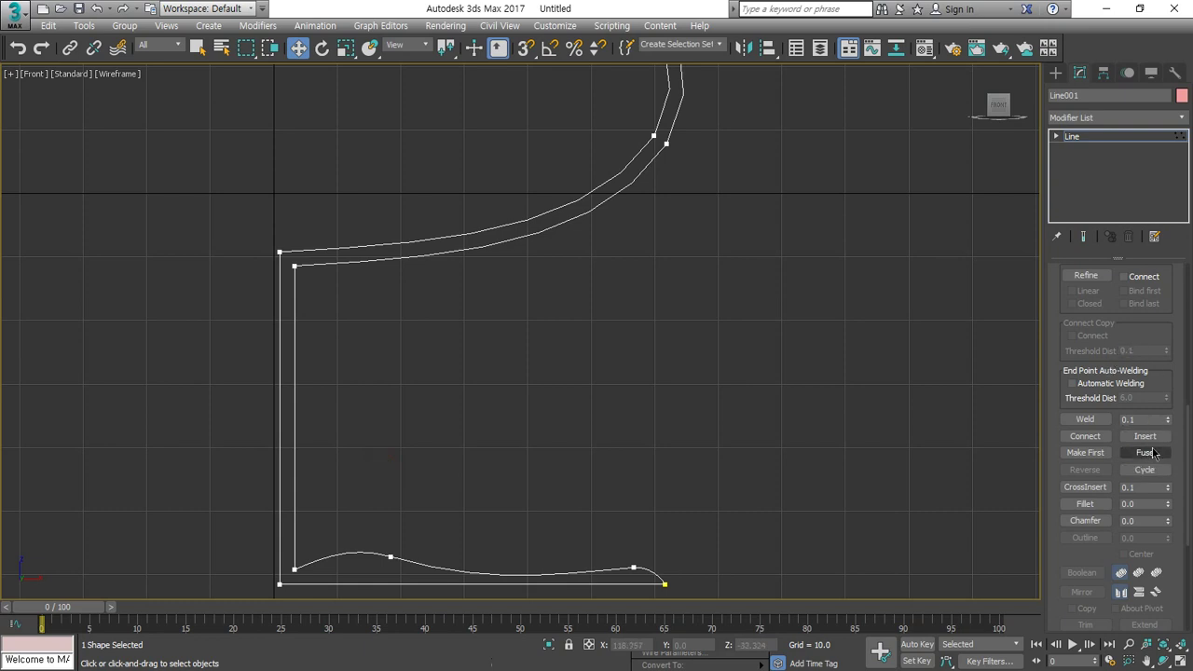
# - Insert four evenly spaced vertices along the stem's outer vertical line with Refine
pyautogui.scroll(1, 1104, 367)
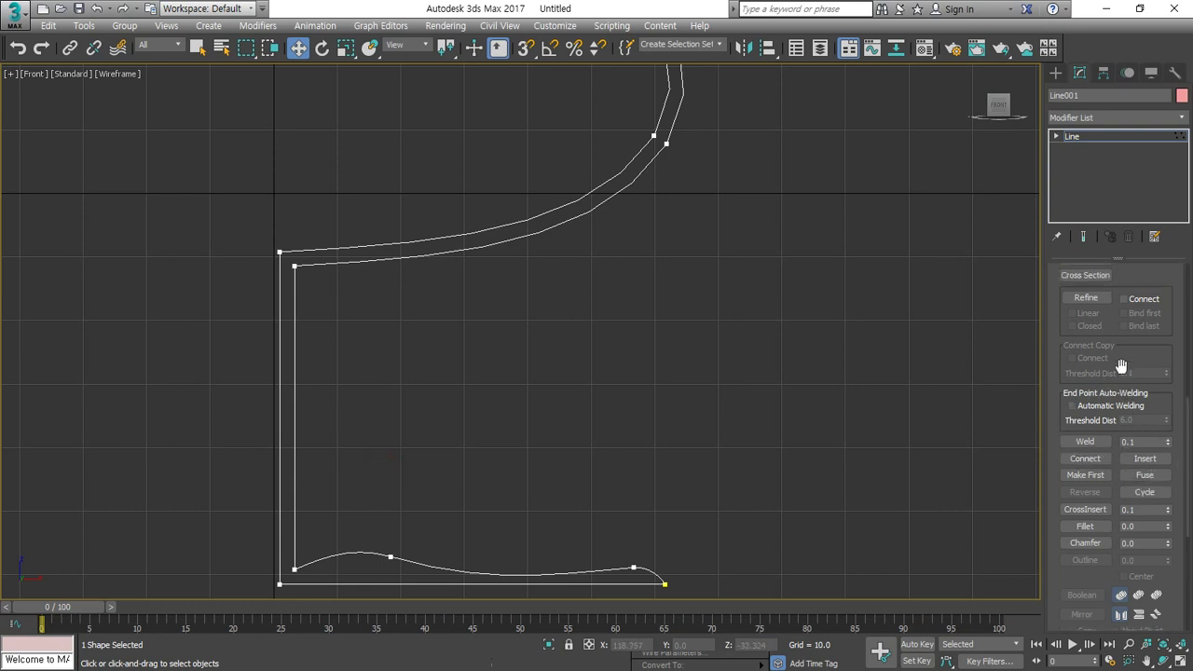
pyautogui.press('1')
pyautogui.press('1')
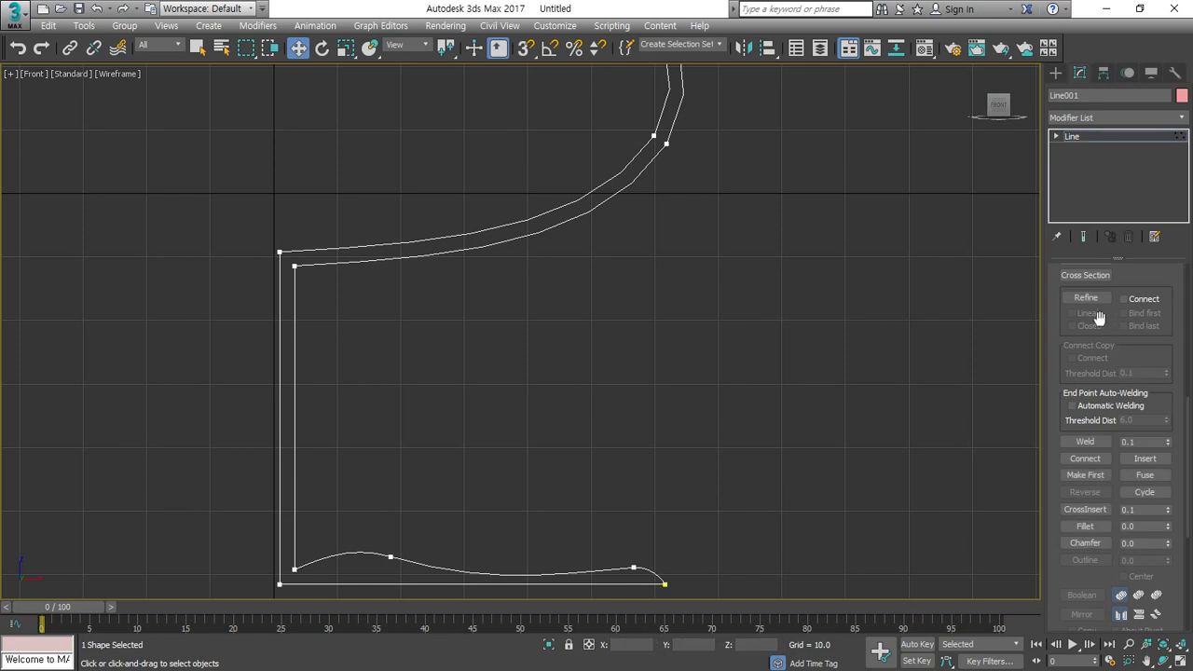
pyautogui.click(1086, 297)
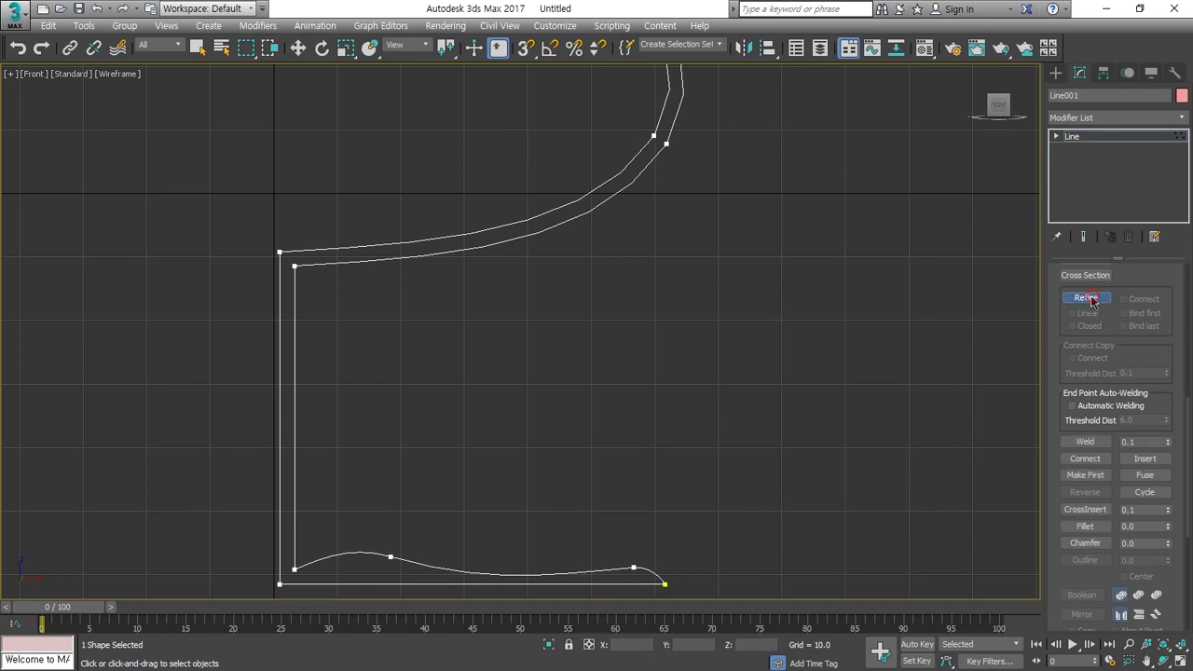
pyautogui.click(294, 321)
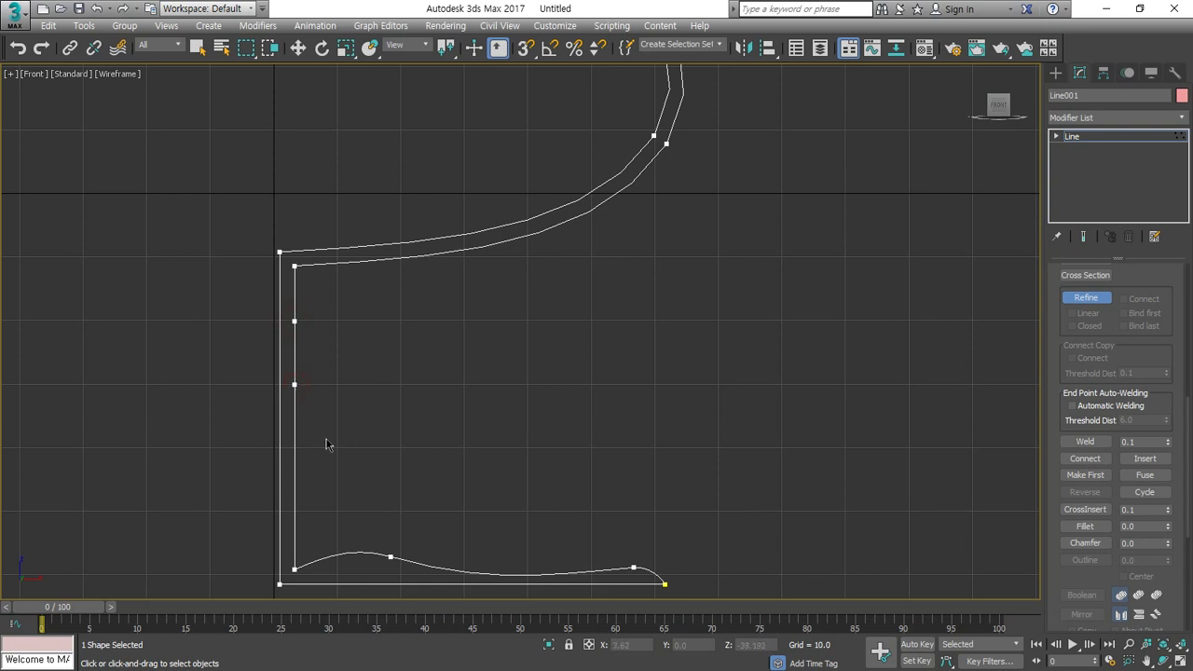
pyautogui.click(293, 447)
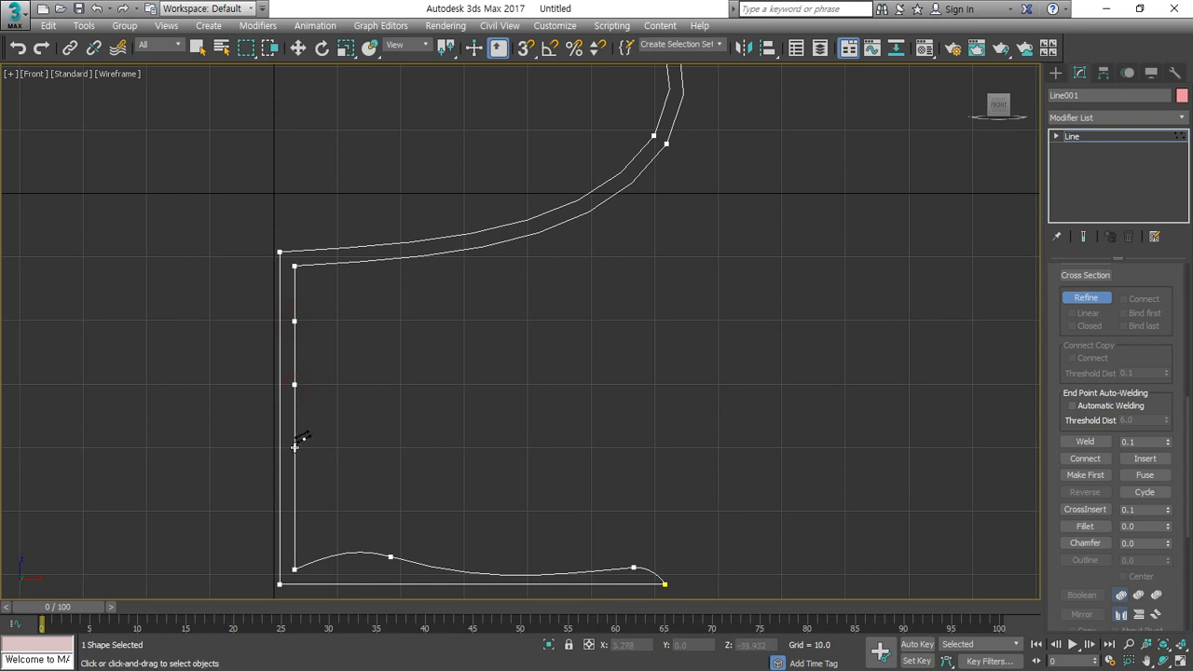
pyautogui.click(293, 511)
# - Try to move the first and third new stem vertices outward, and undo the move
pyautogui.press('w')
pyautogui.moveTo(309, 307); pyautogui.dragTo(388, 322)
pyautogui.hotkey('ctrl', 'z')
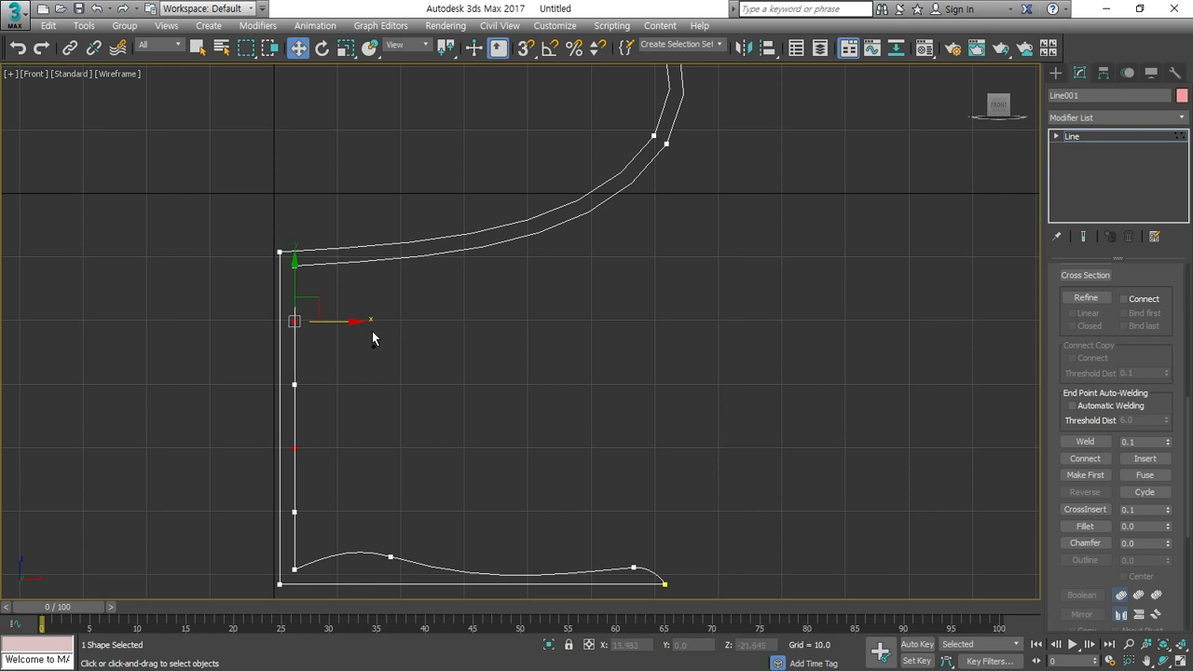
# - Insert a fifth vertex near the top of the stem's outer line and shift the four vertices below it down to space them evenly
pyautogui.click(1084, 298)
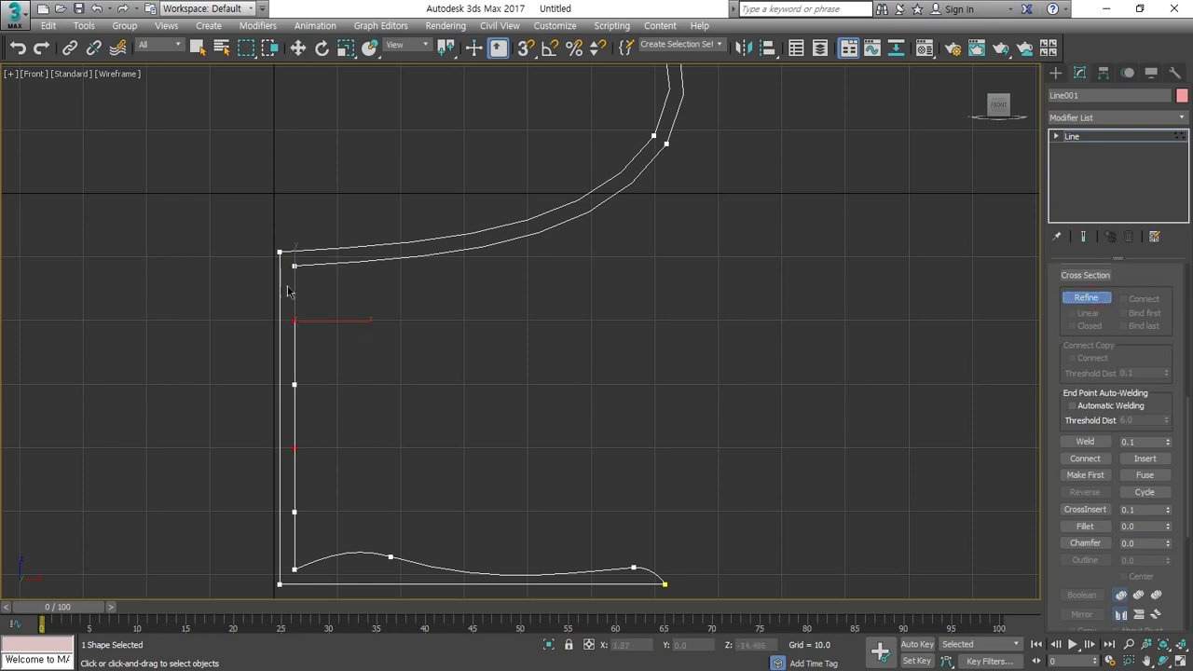
pyautogui.press('w')
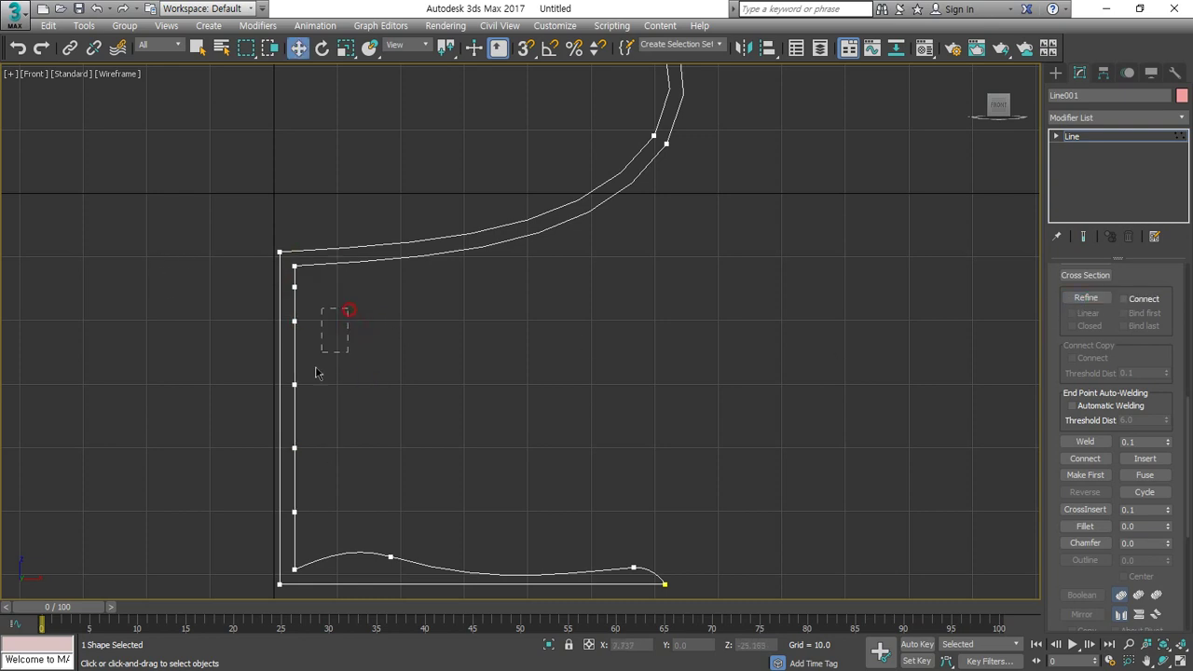
pyautogui.moveTo(249, 514); pyautogui.dragTo(252, 515)
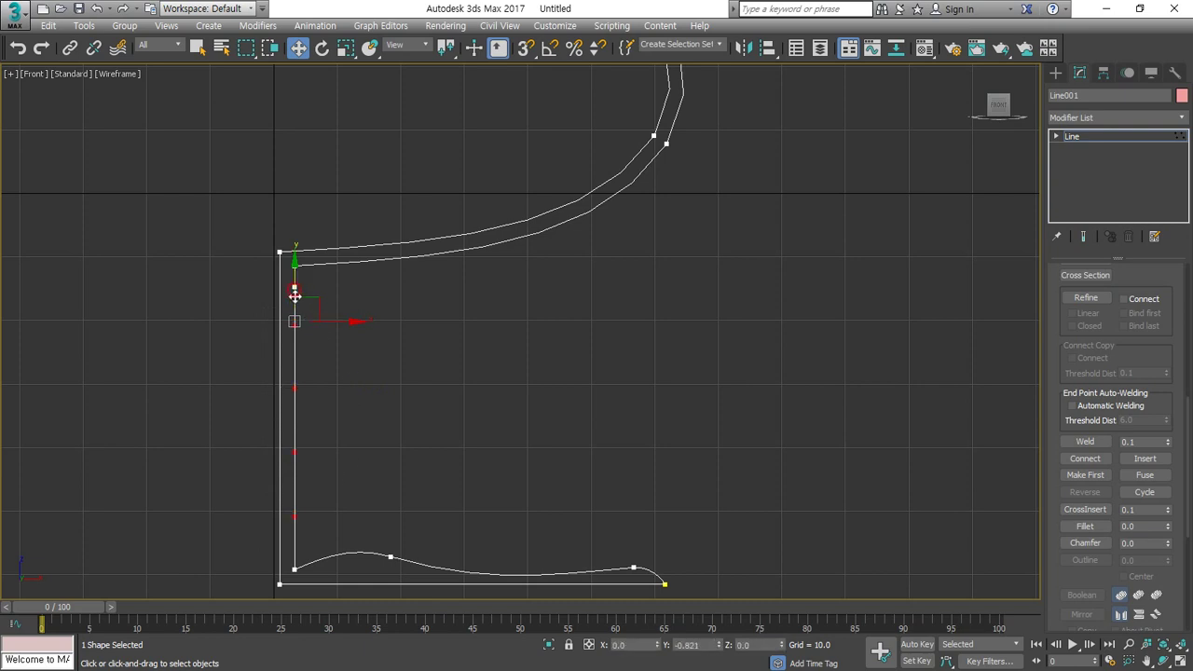
pyautogui.click(294, 347)
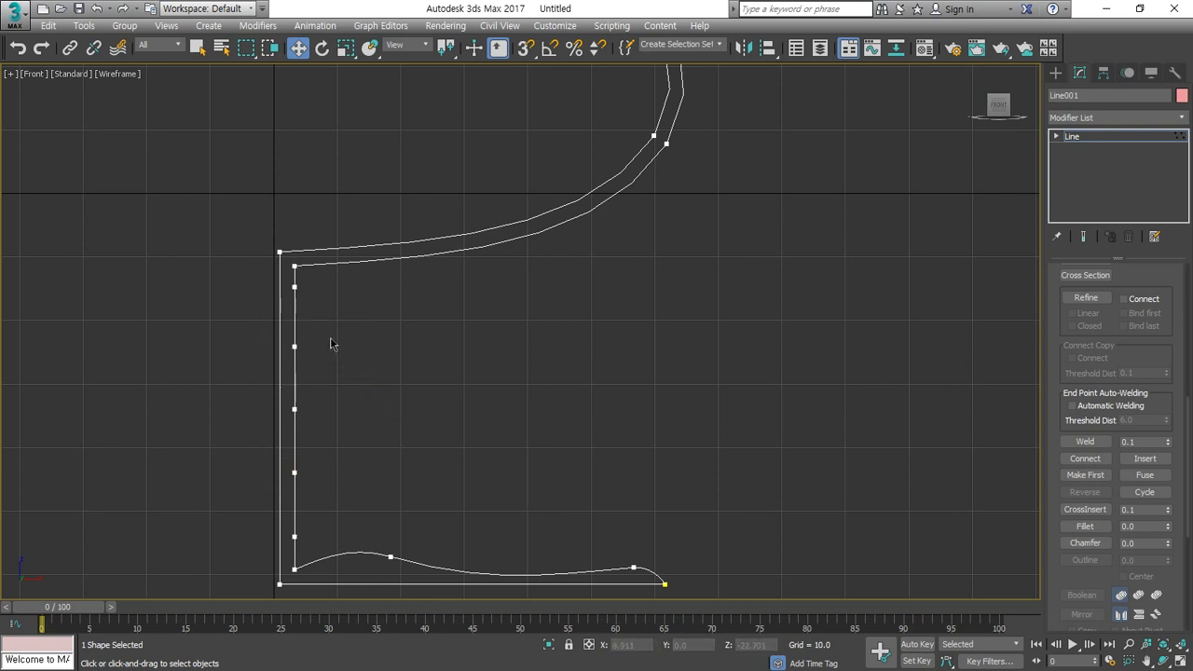
# - Move the second and fourth inserted stem vertices outward together to form a zigzag outline
pyautogui.keyDown('ctrl'); pyautogui.moveTo(247, 501); pyautogui.dragTo(267, 321); pyautogui.keyUp('ctrl')
pyautogui.click(323, 531)
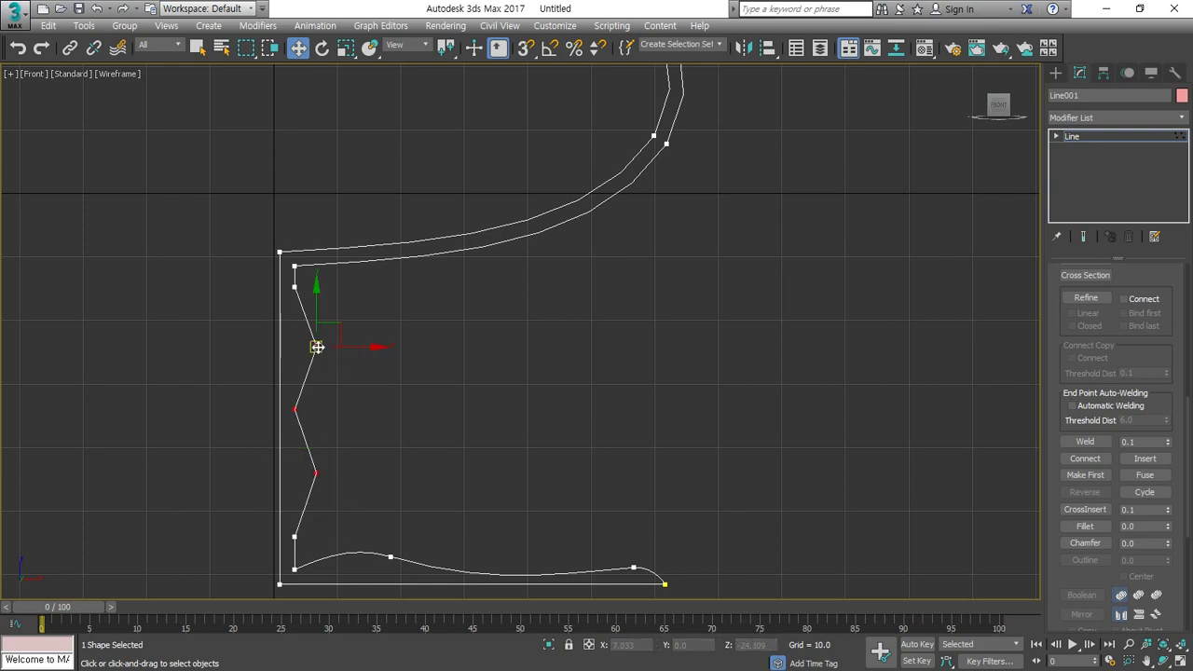
# - Convert the three middle stem vertices to Bezier and turn their handles vertical to smooth the zigzag outline
pyautogui.rightClick(317, 344)
pyautogui.click(292, 244)
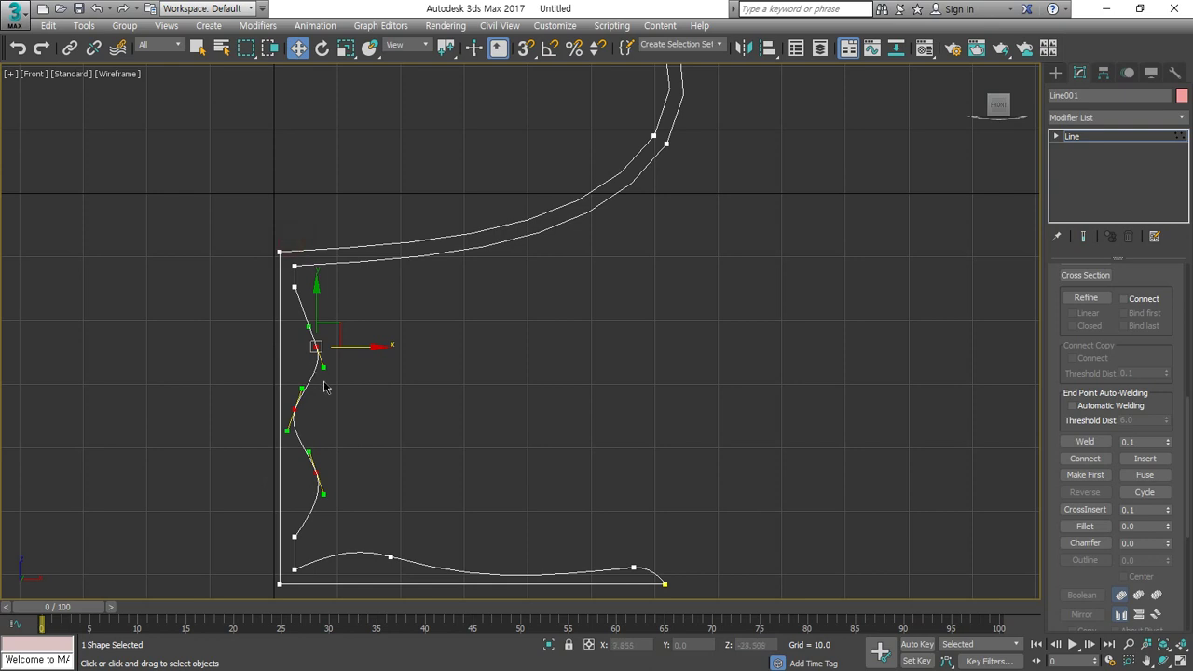
pyautogui.moveTo(321, 364); pyautogui.dragTo(293, 432)
pyautogui.moveTo(324, 494); pyautogui.dragTo(317, 498)
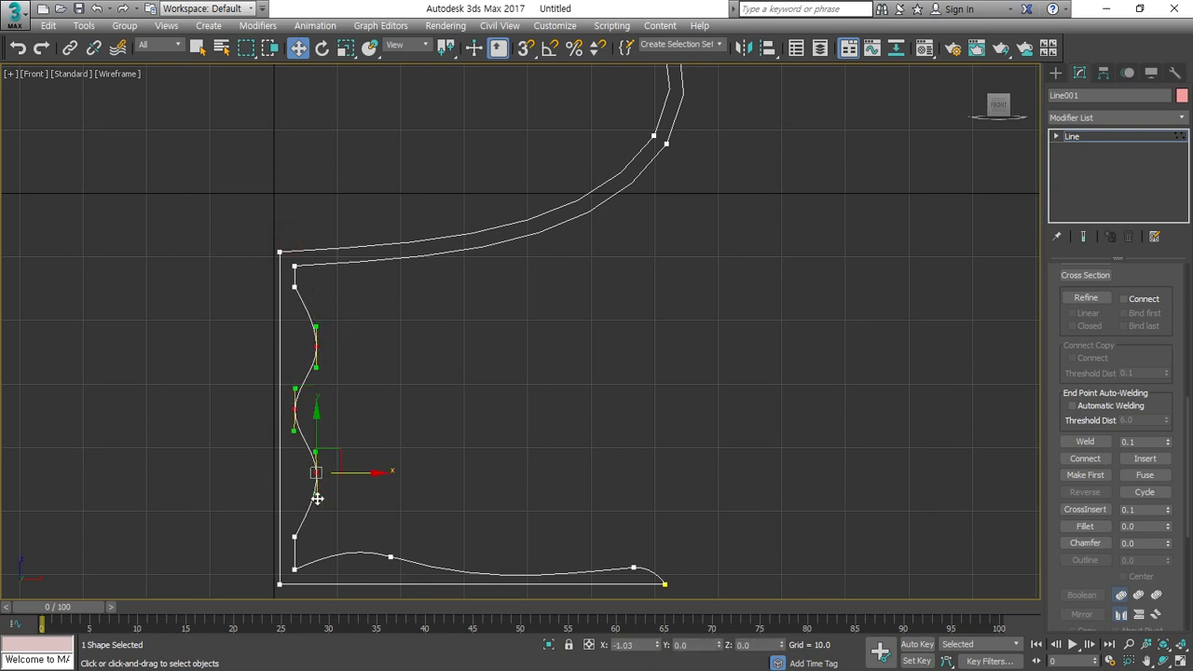
pyautogui.click(432, 445)
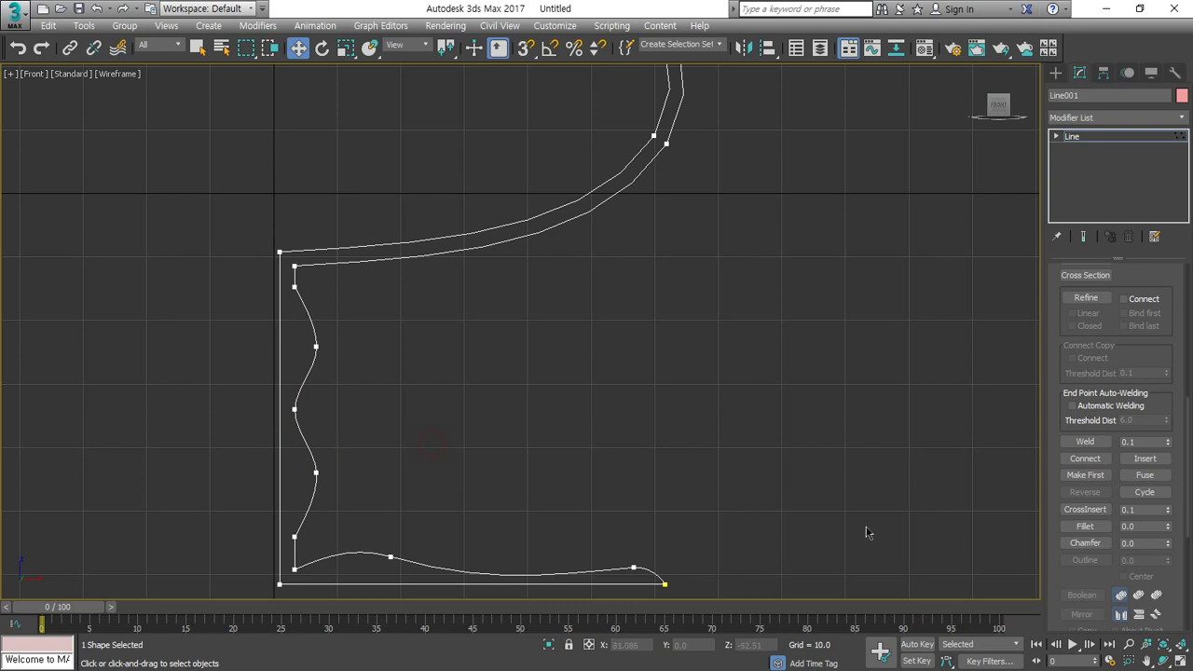
# - Apply the Lathe modifier to the glass profile and align its axis to Min
pyautogui.click(1072, 137)
pyautogui.click(1112, 118)
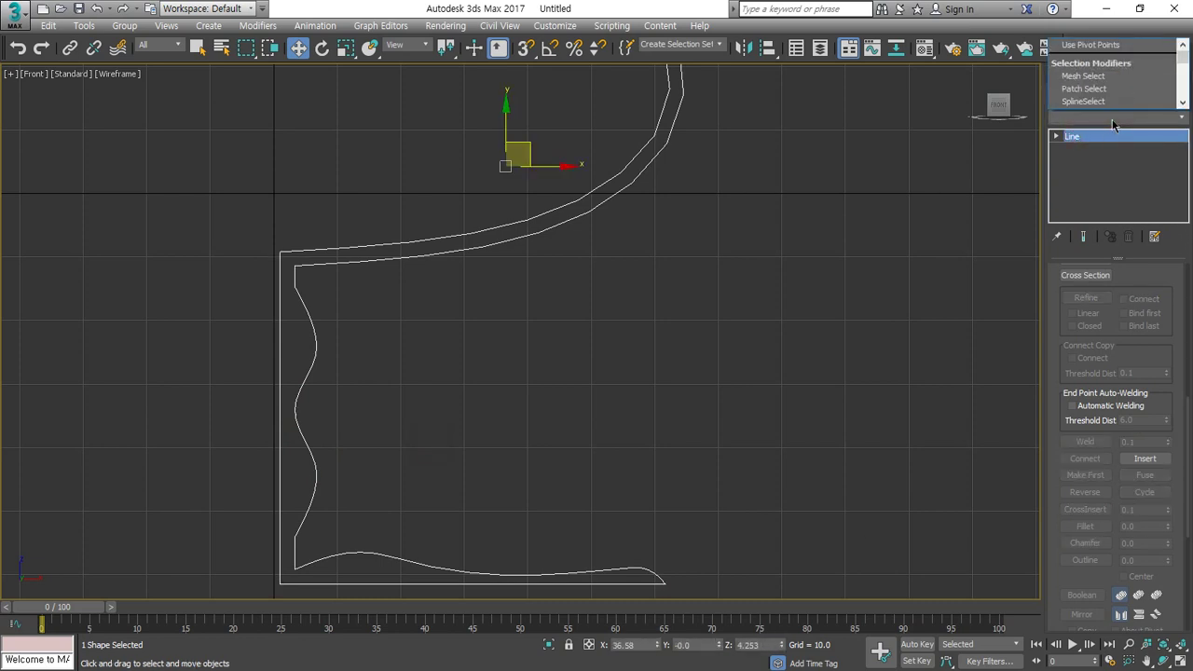
pyautogui.press('l')
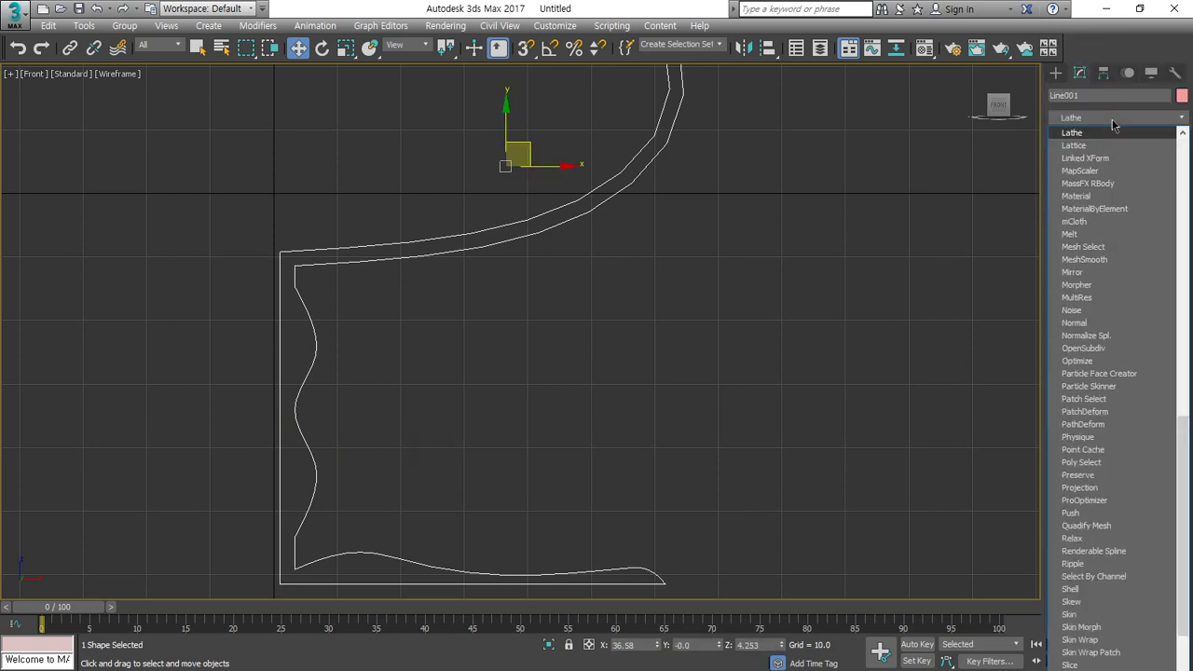
pyautogui.press('l')
pyautogui.scroll(1, 1114, 149)
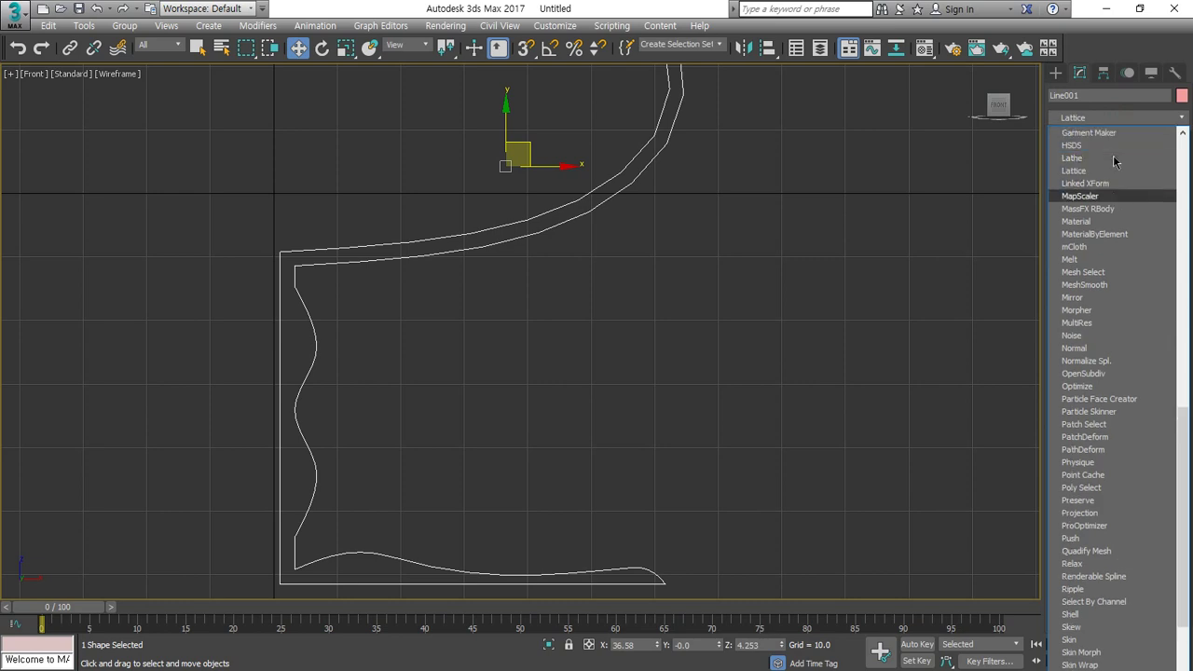
pyautogui.click(1093, 163)
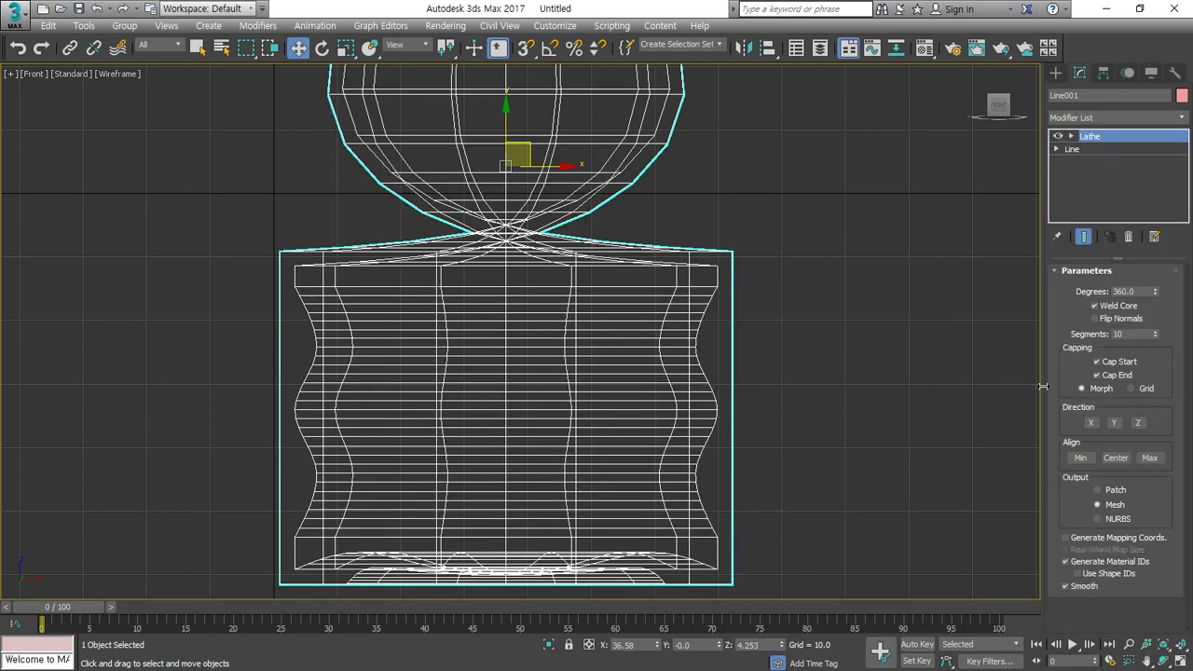
pyautogui.click(1080, 458)
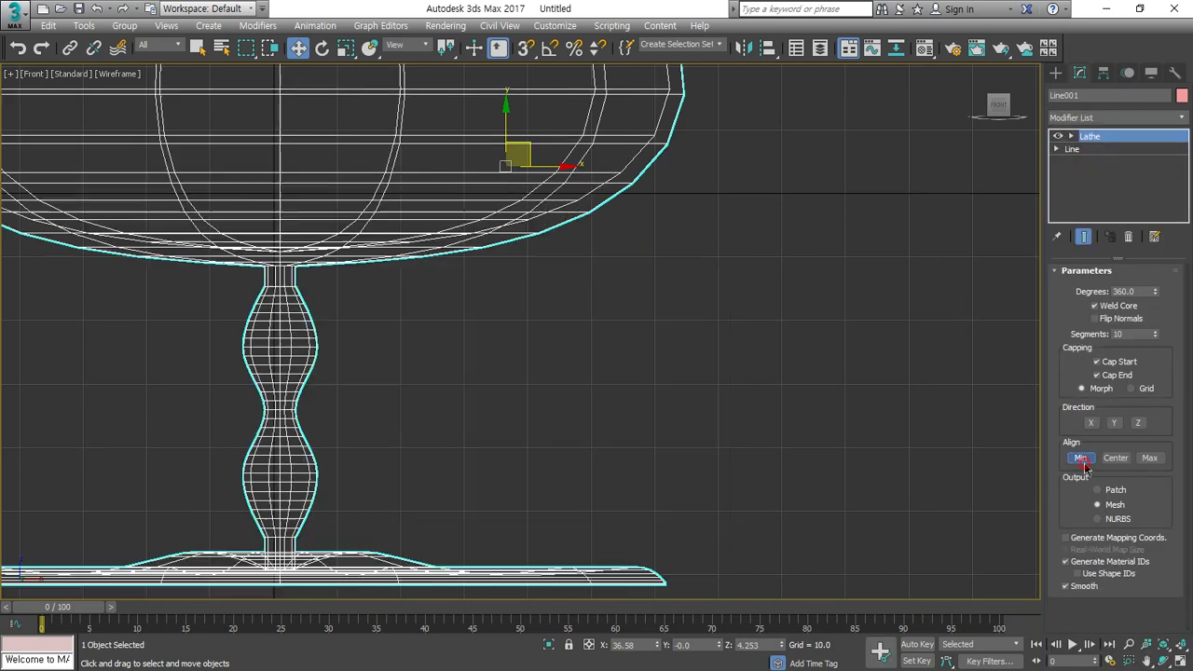
# - Set the Lathe modifier's segments to 24 to round the glass
pyautogui.click(1180, 660)
pyautogui.click(1180, 659)
pyautogui.click(1180, 645)
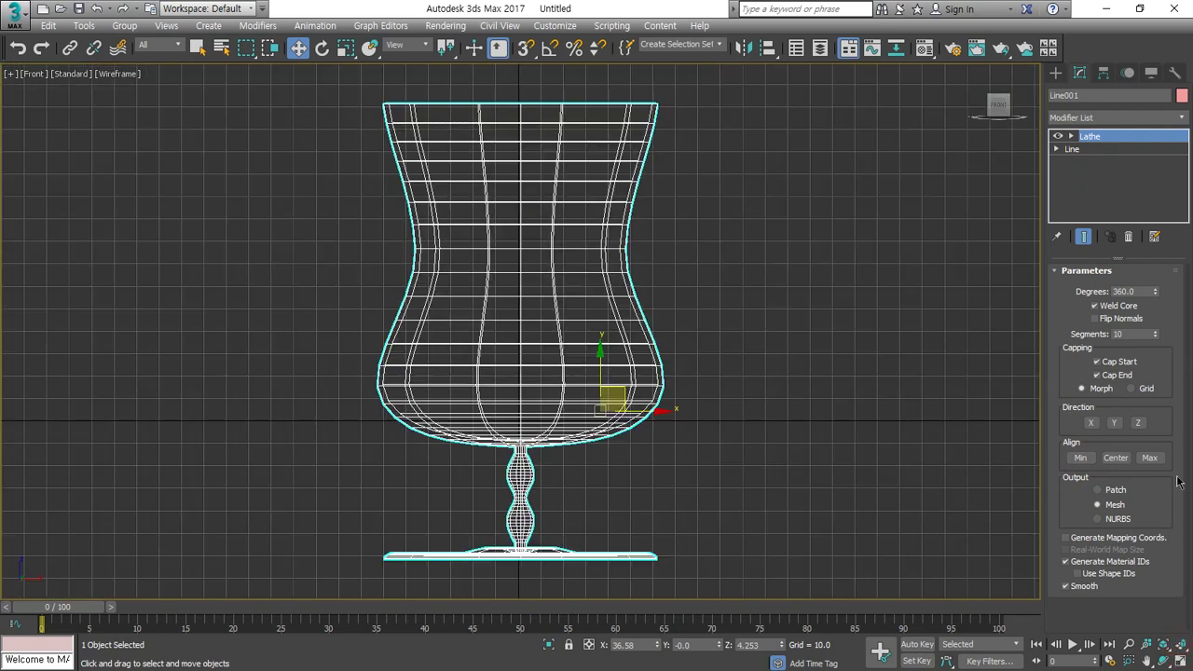
pyautogui.click(1180, 660)
pyautogui.click(1162, 644)
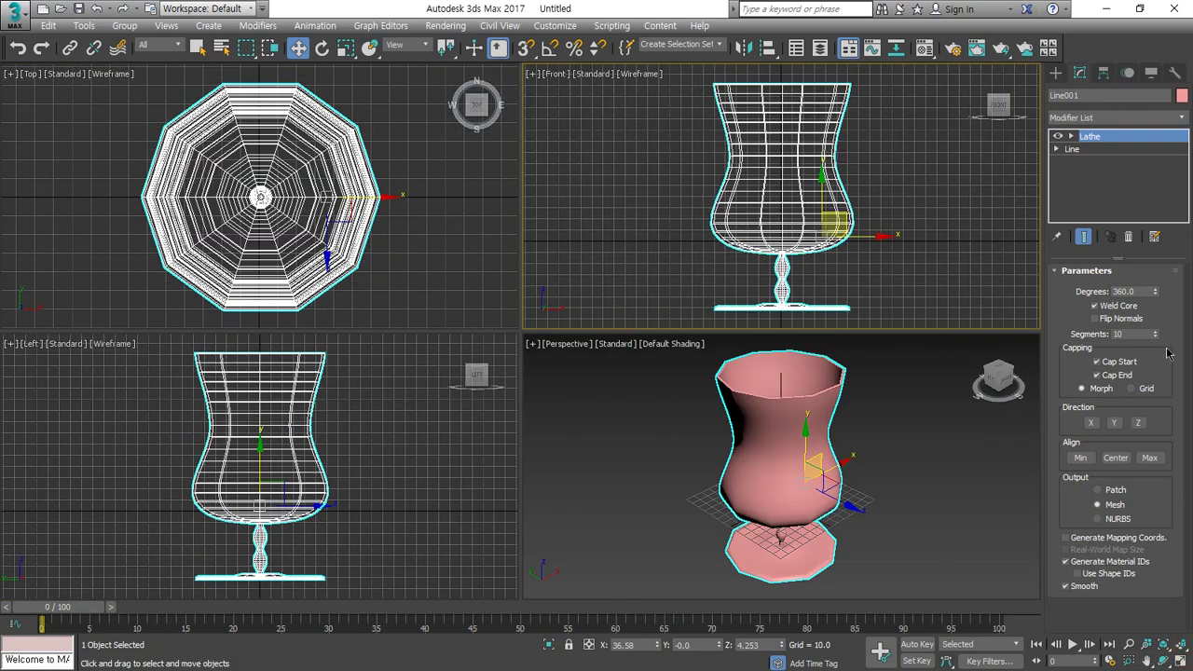
pyautogui.doubleClick(1129, 332)
pyautogui.write('24')
pyautogui.press('Return')
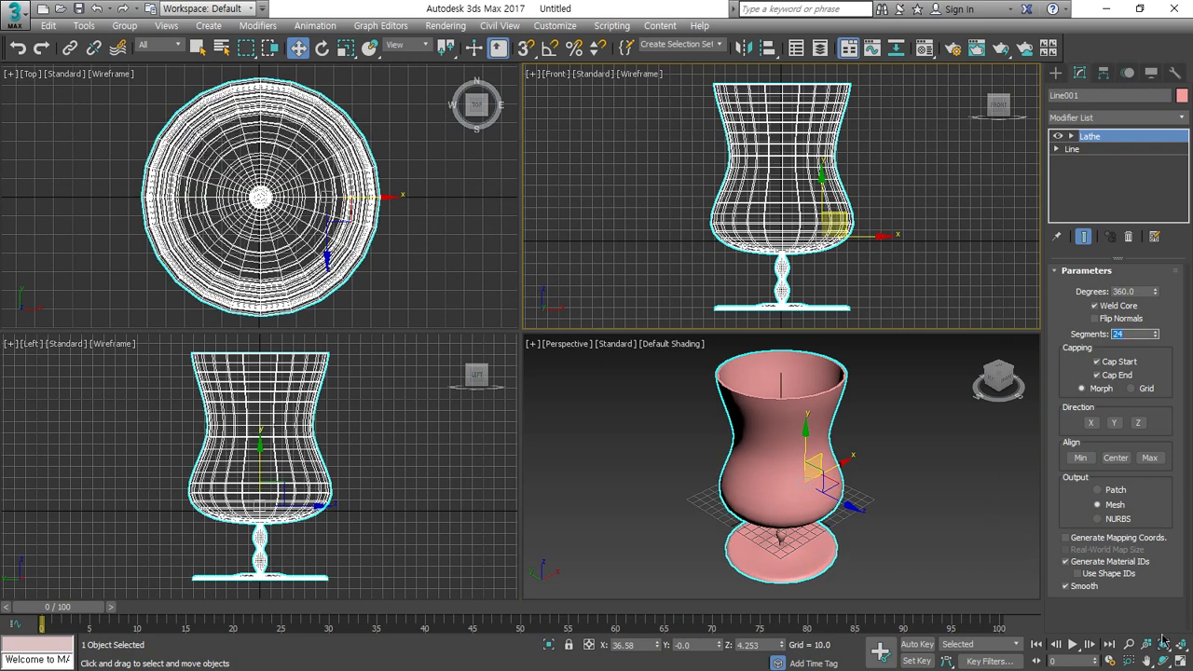
# - Examine the finished glass from different angles in an enlarged perspective view
pyautogui.click(857, 493)
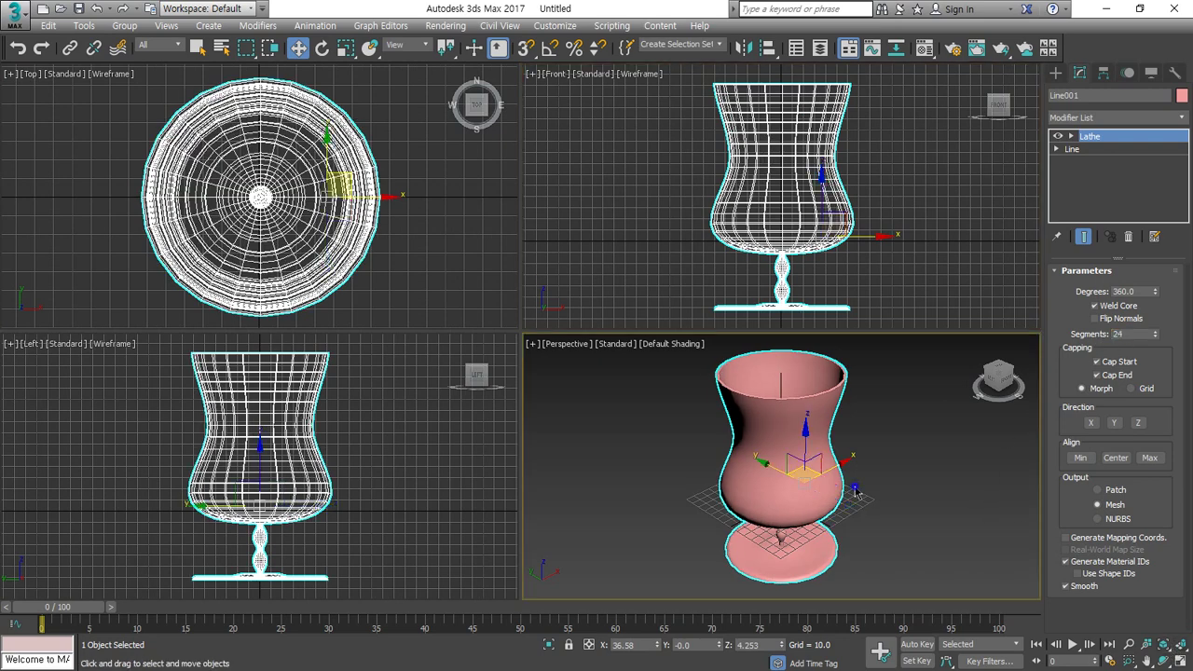
pyautogui.click(1180, 660)
pyautogui.click(1164, 660)
pyautogui.moveTo(594, 358); pyautogui.dragTo(597, 301)
pyautogui.press('w')
pyautogui.click(799, 359)
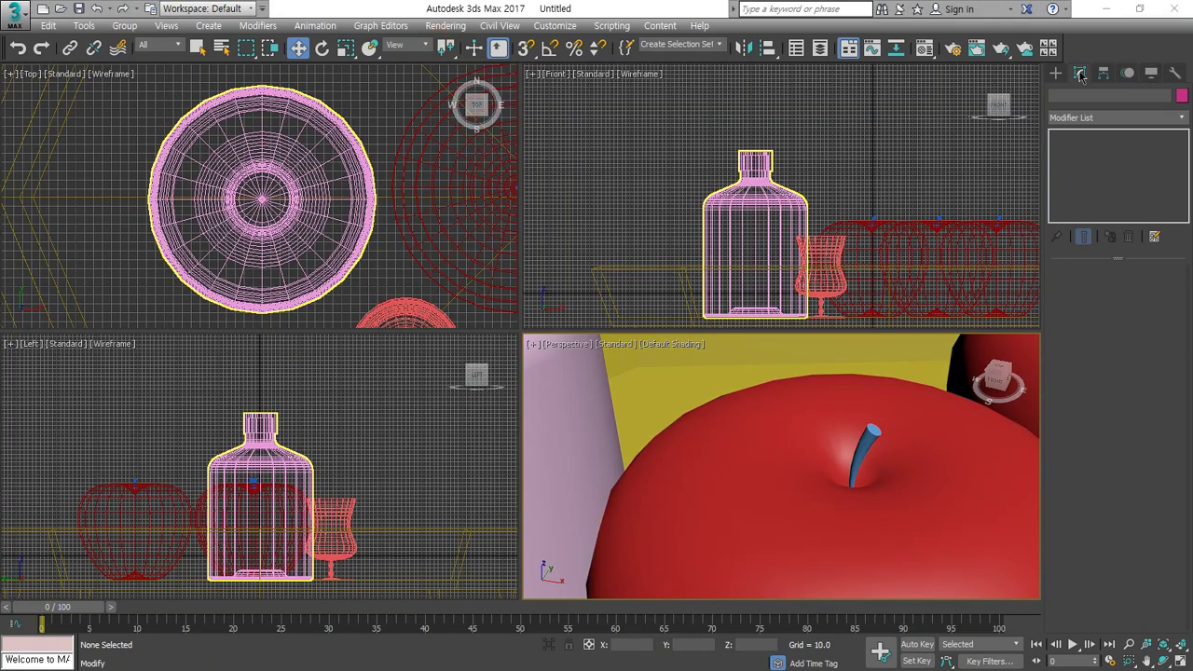
# - Create a cylinder beside the apple in the Top view, about 13.1 in radius and 92.7 high
pyautogui.click(1056, 73)
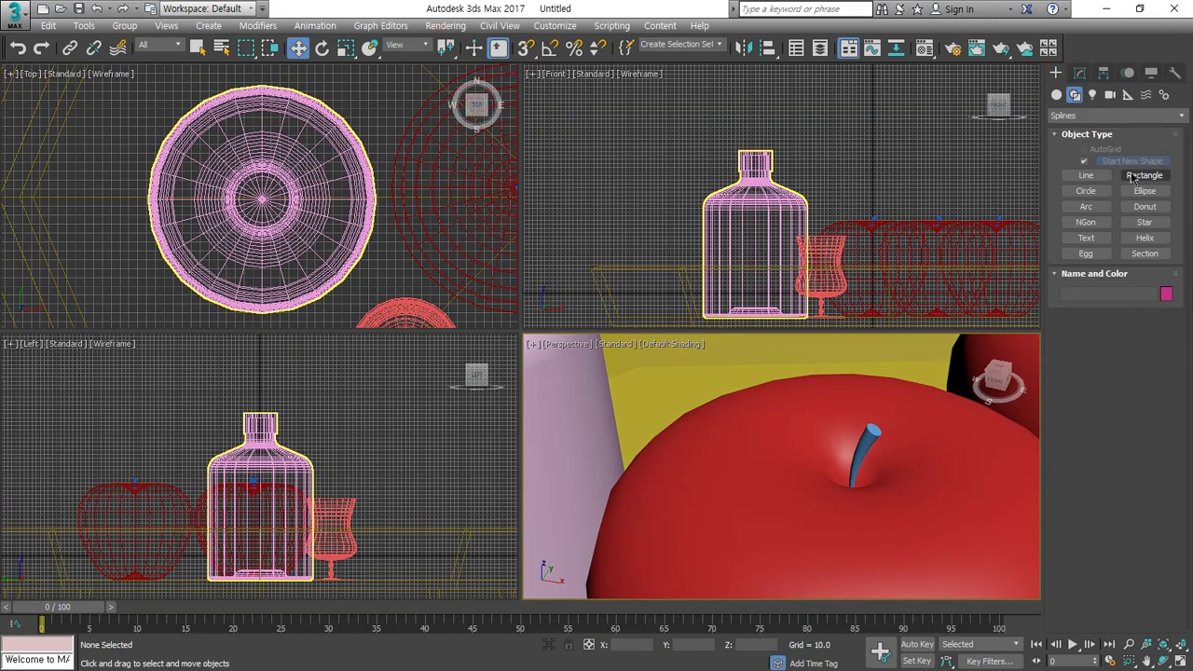
pyautogui.click(1056, 96)
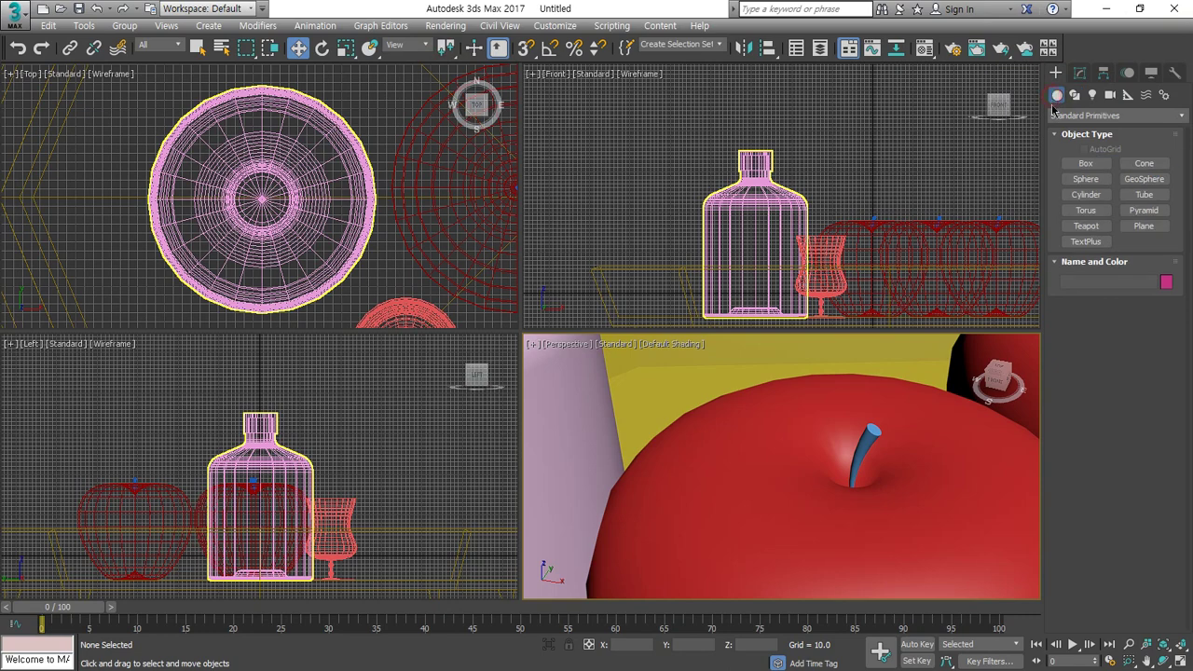
pyautogui.click(1086, 194)
pyautogui.moveTo(278, 182); pyautogui.dragTo(57, 190, button='middle')
pyautogui.moveTo(308, 196); pyautogui.dragTo(249, 150, button='middle')
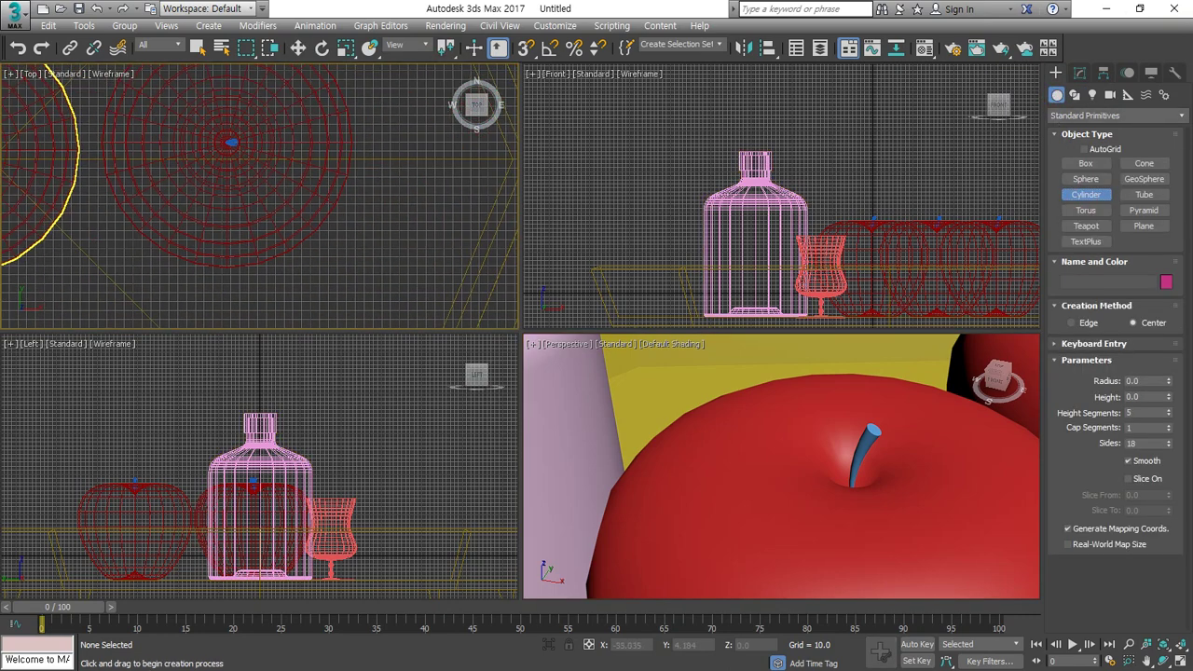
pyautogui.scroll(-3, 317, 181)
pyautogui.moveTo(424, 206); pyautogui.dragTo(209, 240, button='middle')
pyautogui.scroll(2, 243, 236)
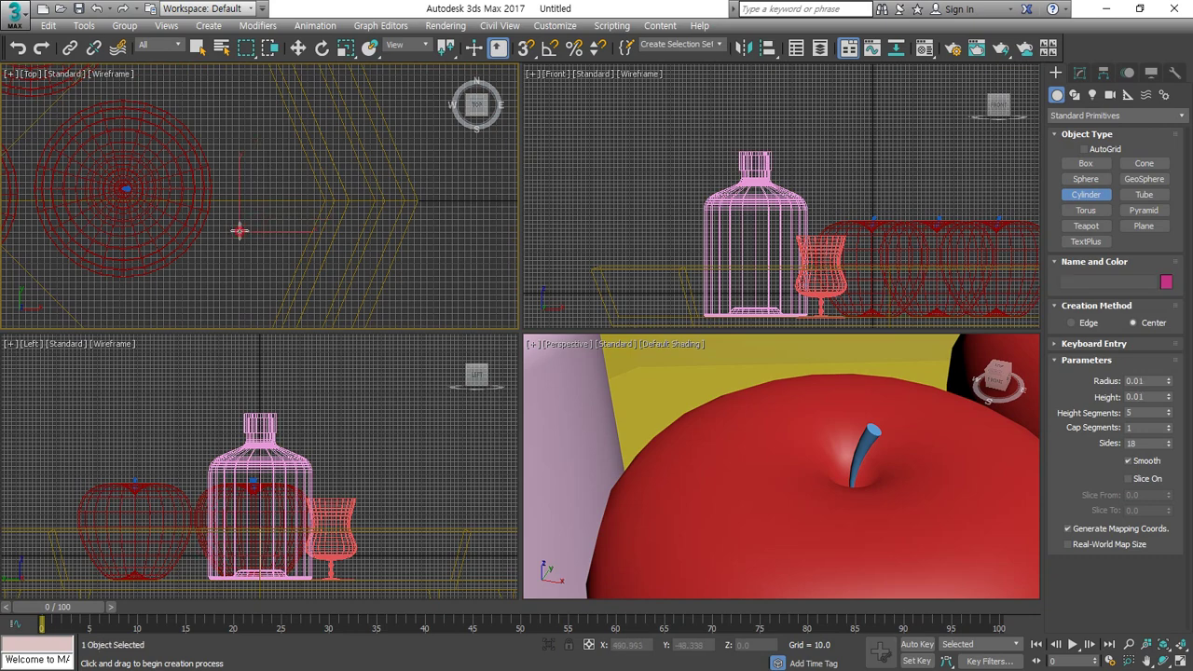
pyautogui.moveTo(240, 230); pyautogui.dragTo(248, 230)
pyautogui.click(242, 164)
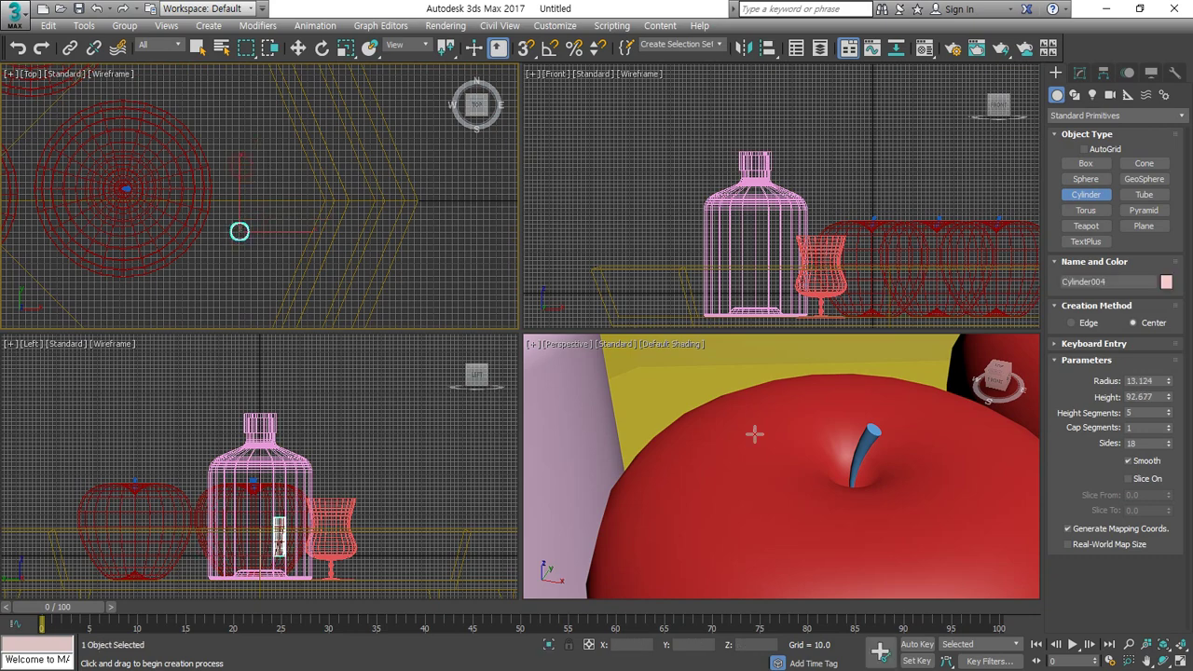
# - Apply a Taper modifier to the new cylinder with an amount of -0.19
pyautogui.click(1179, 643)
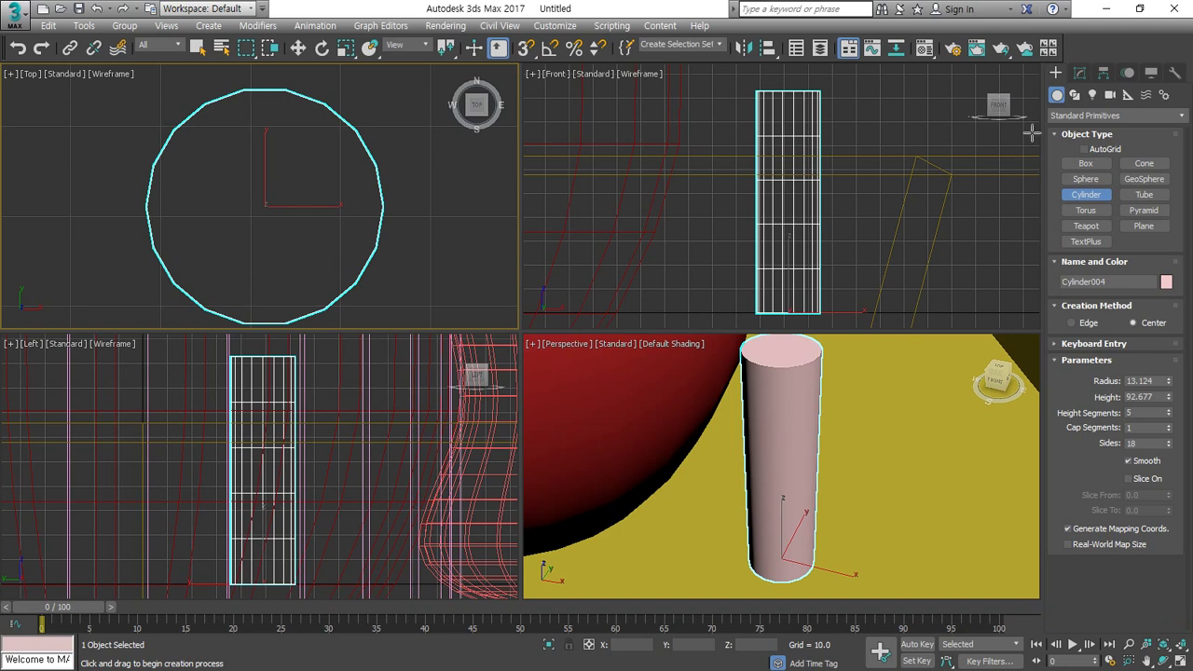
pyautogui.click(1080, 73)
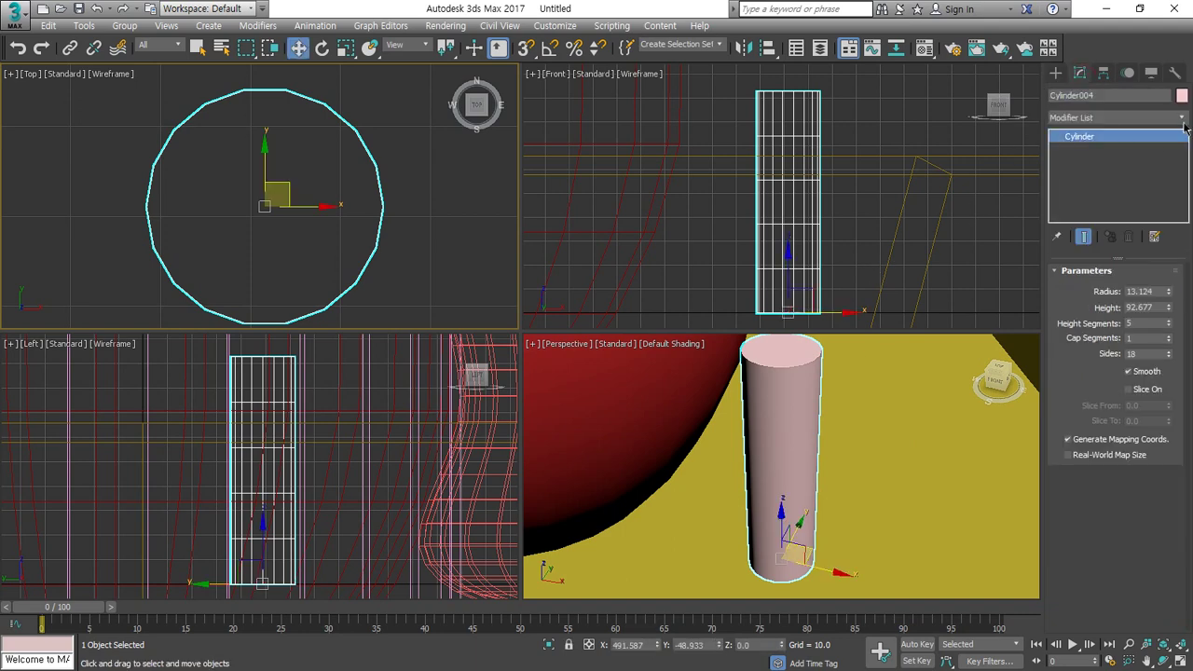
pyautogui.click(1182, 119)
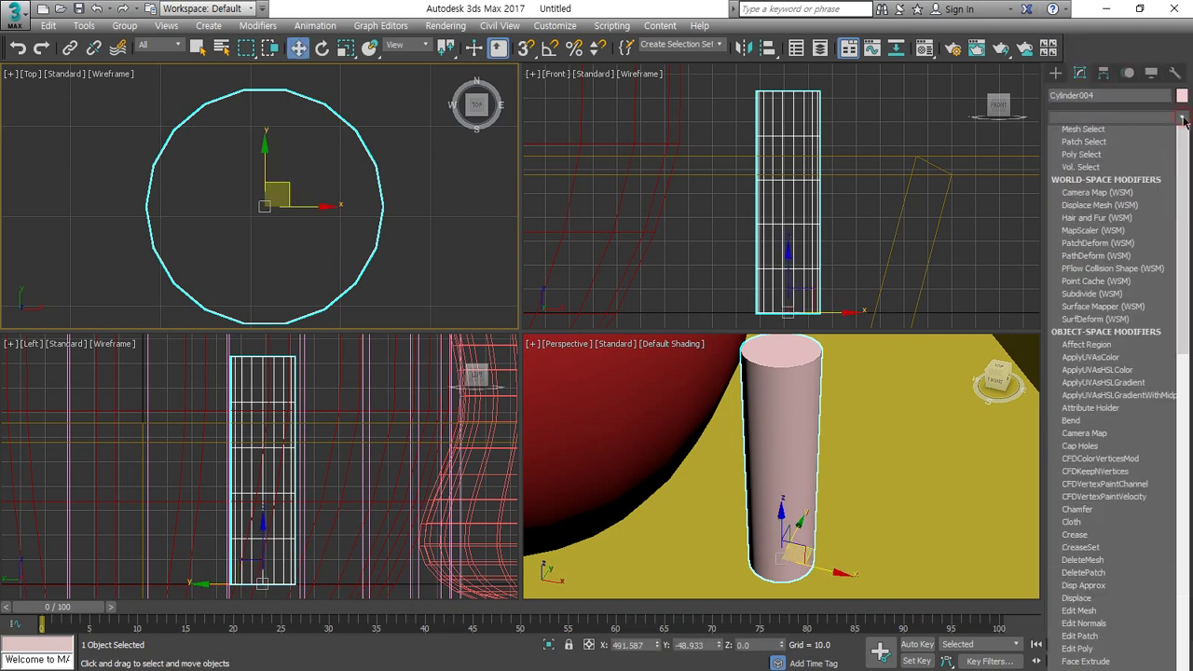
pyautogui.scroll(1, 1184, 121)
pyautogui.scroll(-15, 1156, 419)
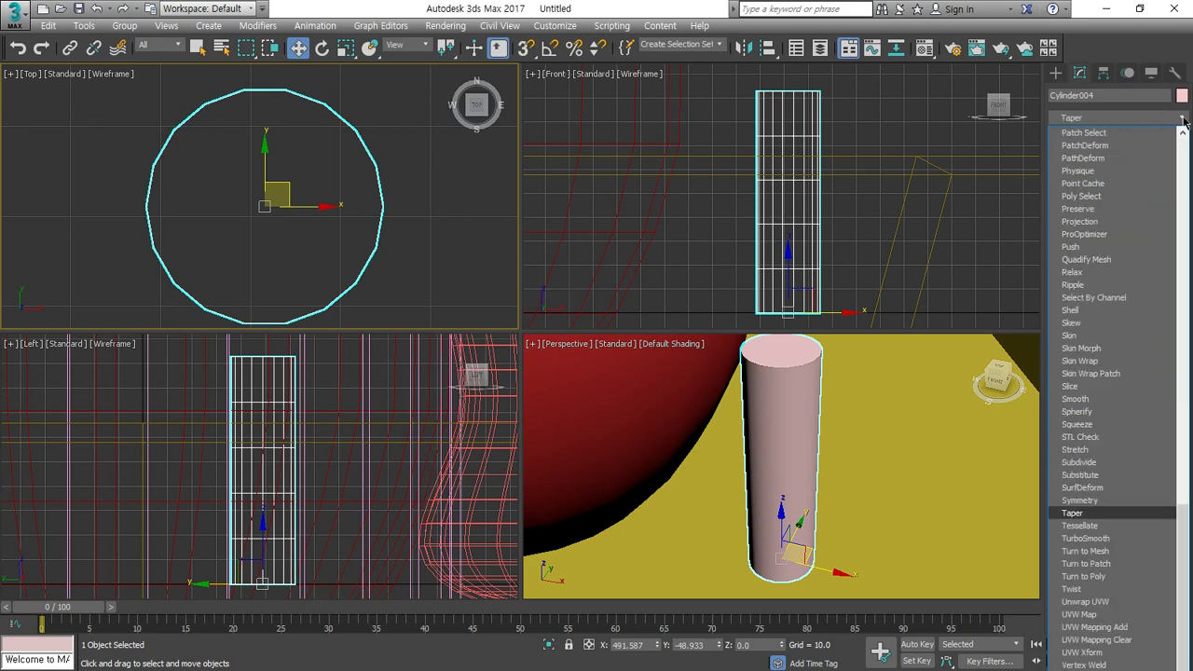
pyautogui.click(1156, 514)
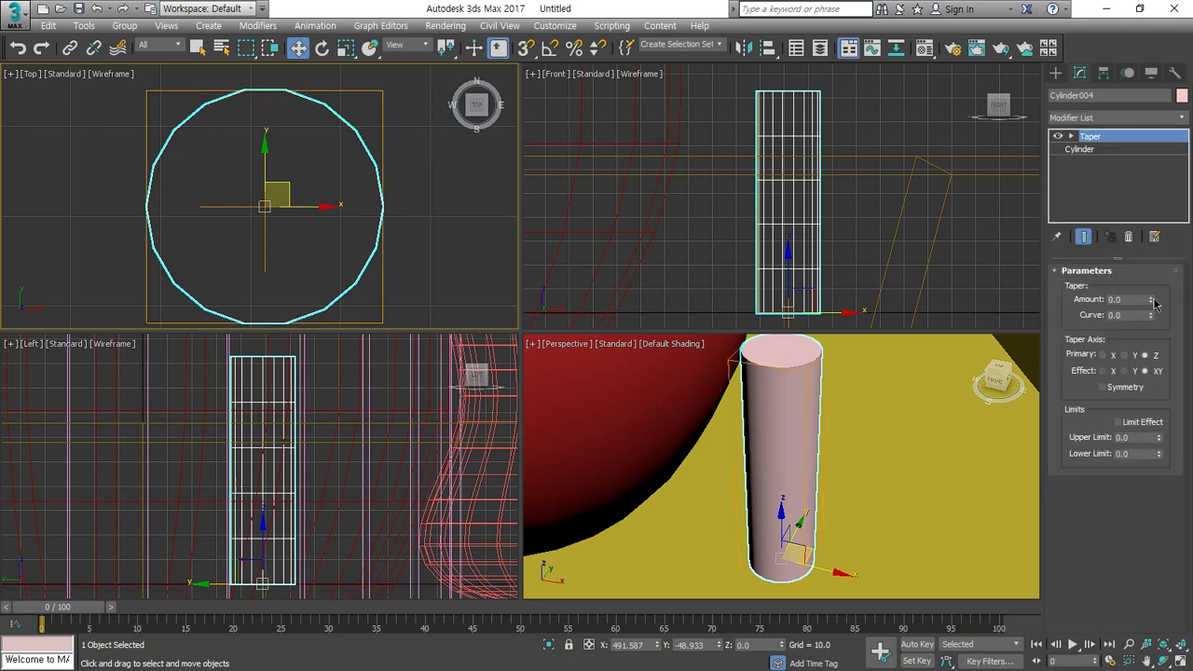
pyautogui.moveTo(1153, 300); pyautogui.dragTo(1129, 328)
# - Set the base cylinder's radius to about 12.99 and its height to about -98.24 so it extends downward
pyautogui.click(1095, 151)
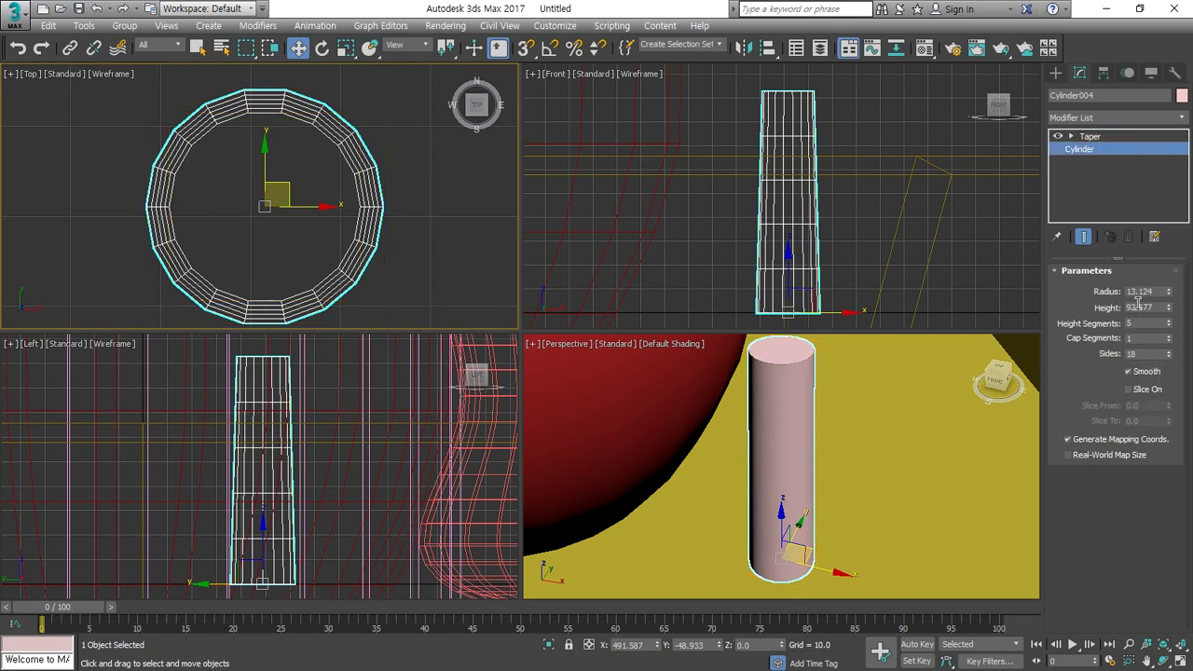
pyautogui.click(1170, 296)
pyautogui.moveTo(1171, 314); pyautogui.dragTo(1171, 374)
pyautogui.scroll(-2, 854, 265)
pyautogui.scroll(-3, 854, 265)
pyautogui.moveTo(852, 265); pyautogui.dragTo(790, 128, button='middle')
# - Set the Taper amount to 0.81 and the base cylinder's radius to about 7.8
pyautogui.click(1105, 139)
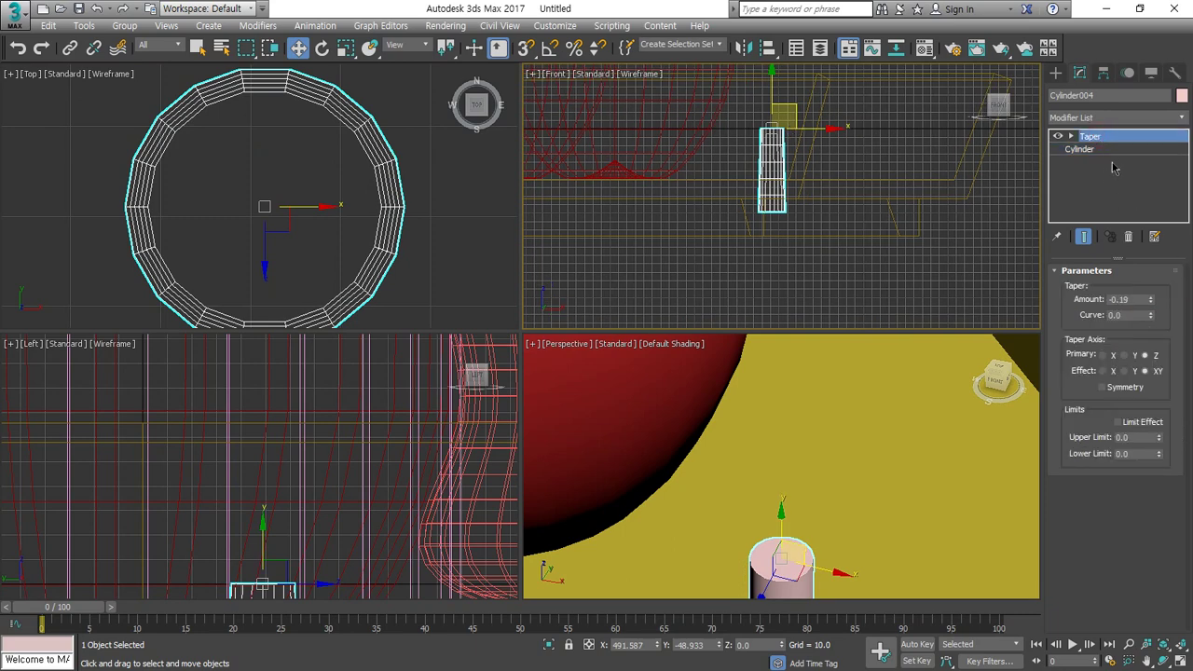
pyautogui.moveTo(1150, 304); pyautogui.dragTo(1145, 248)
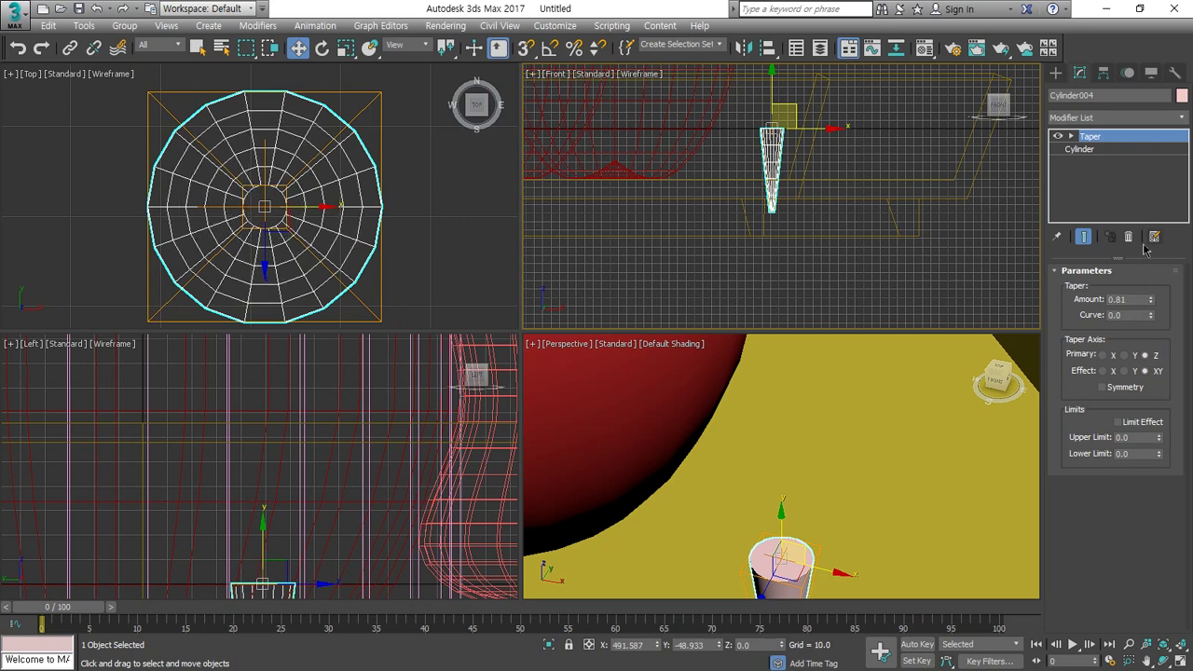
pyautogui.click(1079, 150)
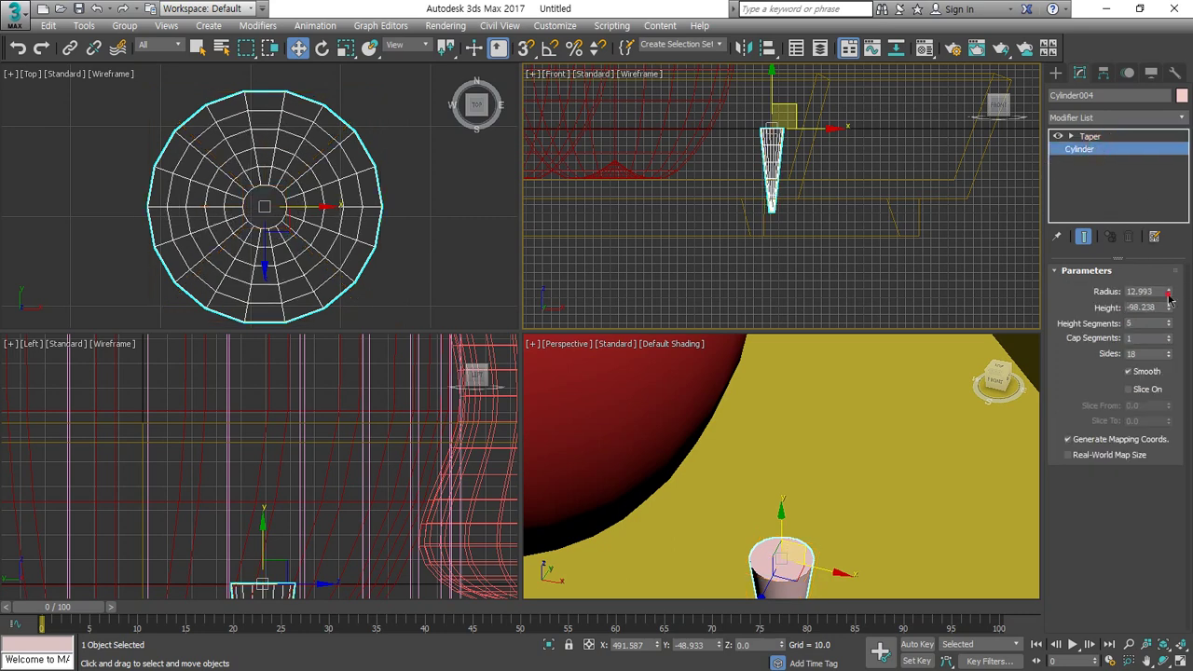
pyautogui.moveTo(1169, 296); pyautogui.dragTo(1170, 321)
pyautogui.moveTo(911, 513); pyautogui.dragTo(905, 390, button='middle')
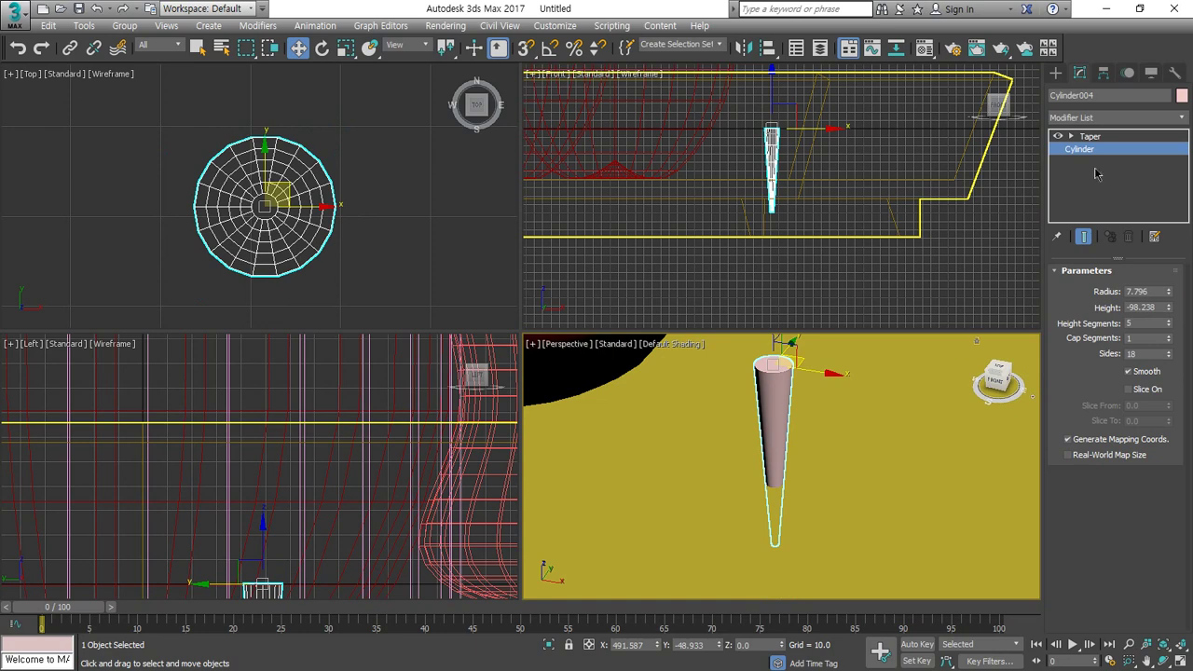
# - Add a Bend modifier with an angle of 42.5 above the Taper, and rotate the bent cylinder in the Front view
pyautogui.click(1134, 137)
pyautogui.click(1136, 118)
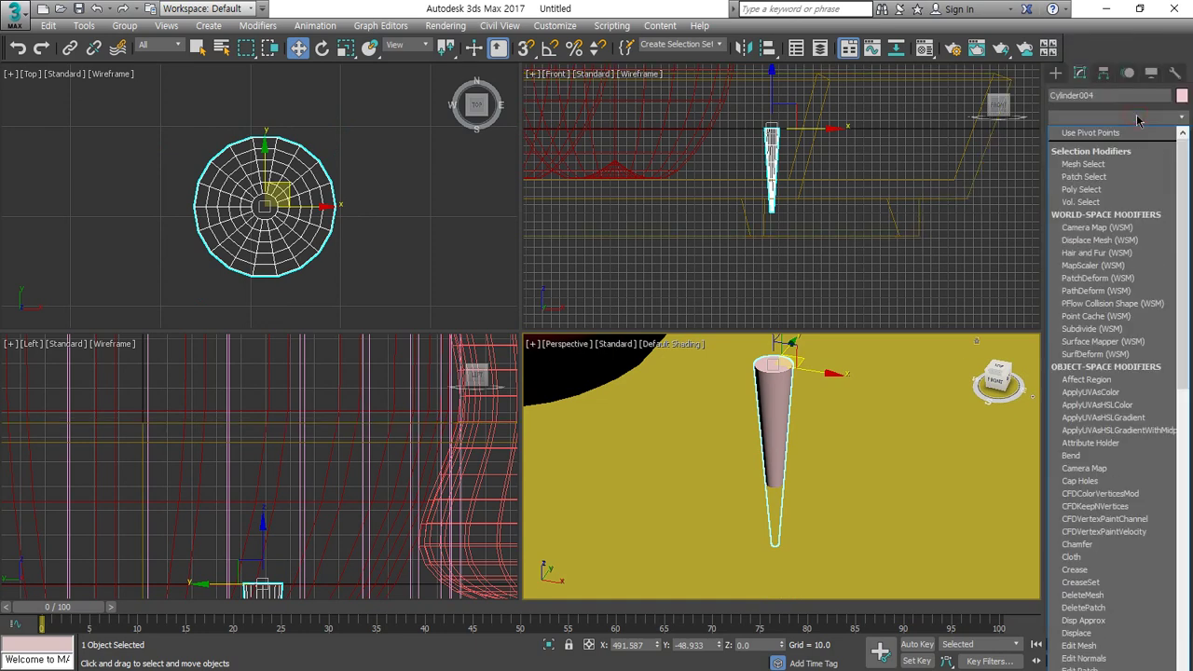
pyautogui.scroll(-5, 1137, 187)
pyautogui.click(1107, 137)
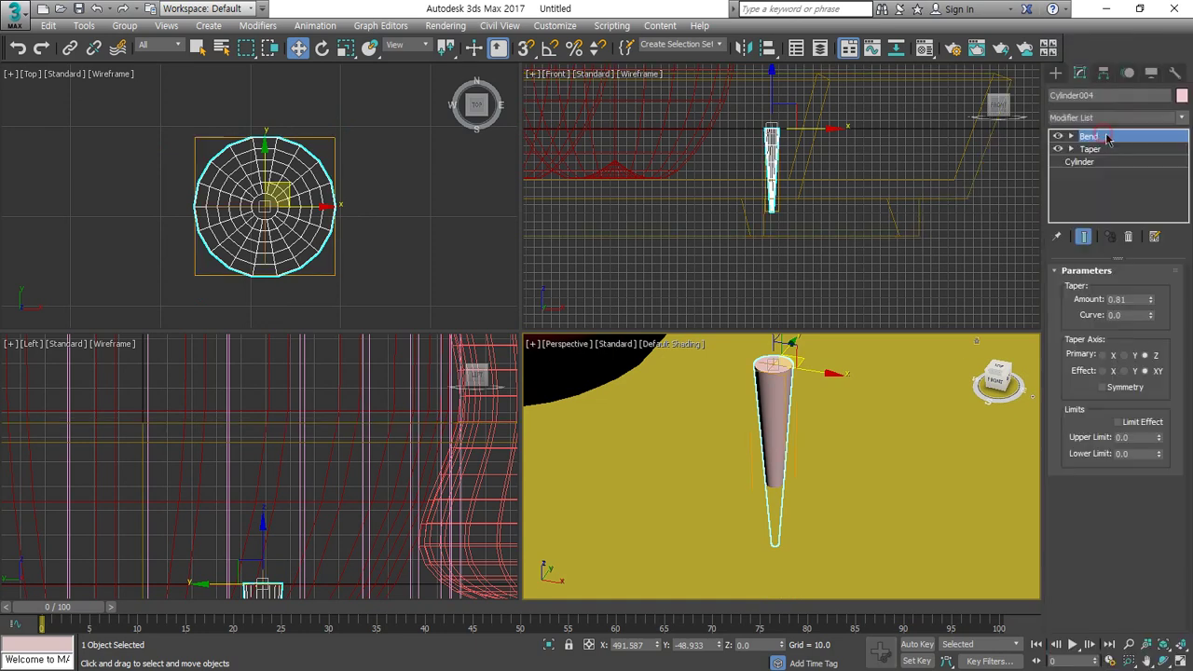
pyautogui.moveTo(1155, 303); pyautogui.dragTo(1155, 259)
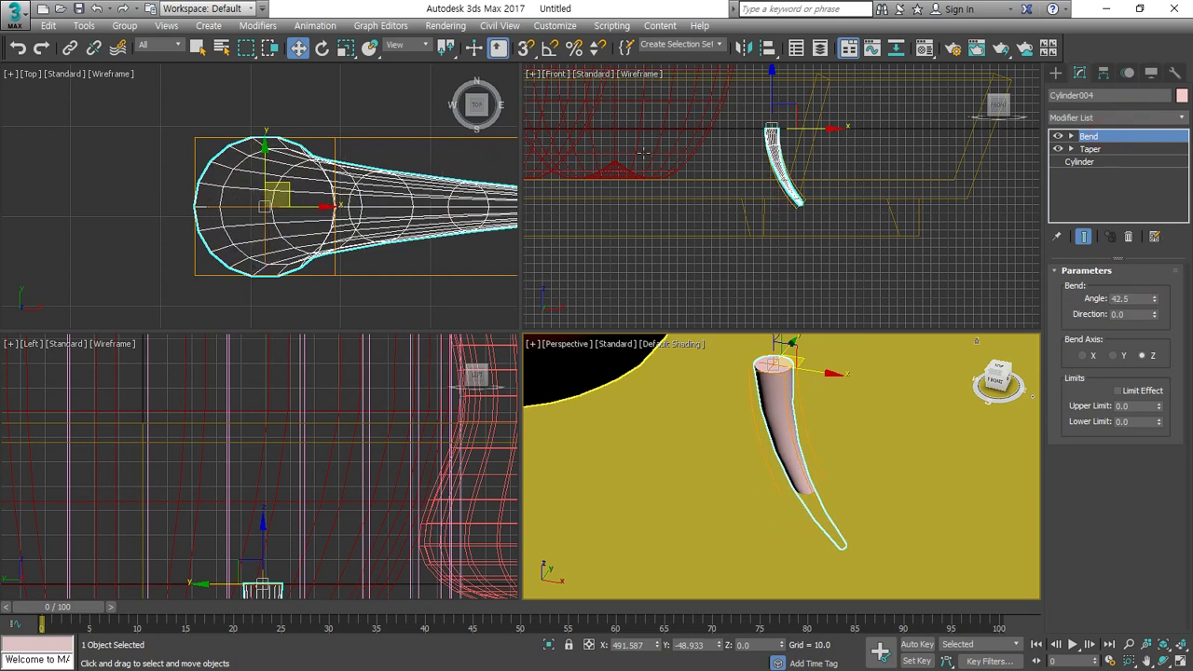
pyautogui.click(321, 47)
pyautogui.moveTo(837, 112); pyautogui.dragTo(841, 157)
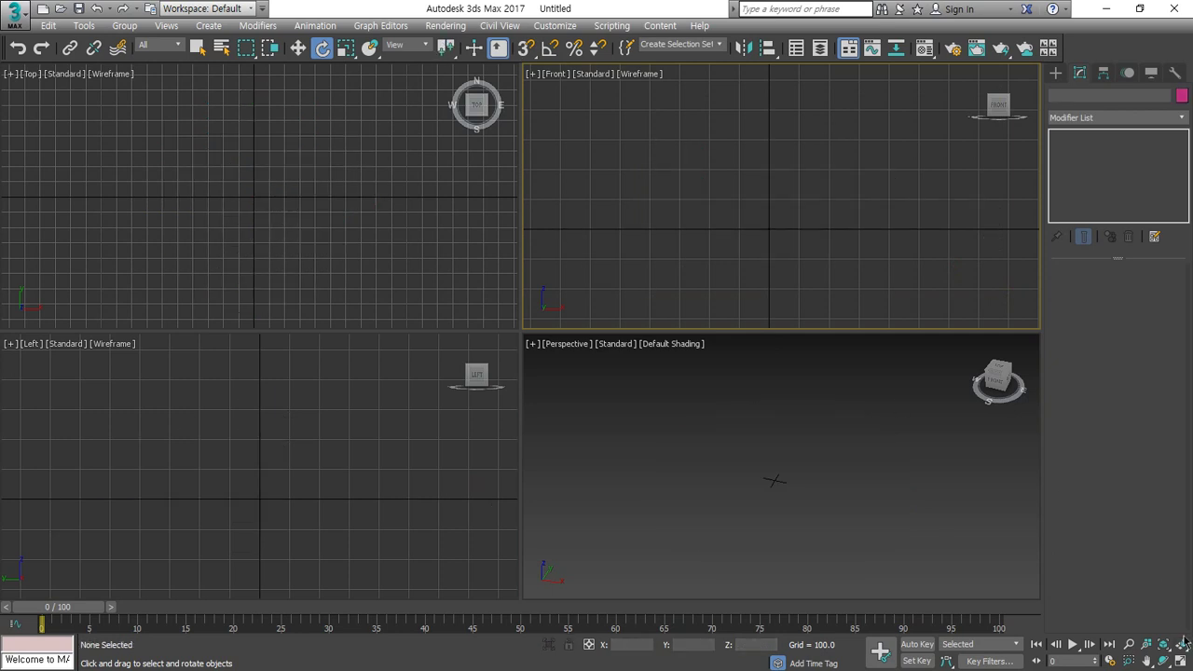
# - Draw a rectangle spline about 148.6 long and 162.4 wide in the Left view
pyautogui.click(1181, 644)
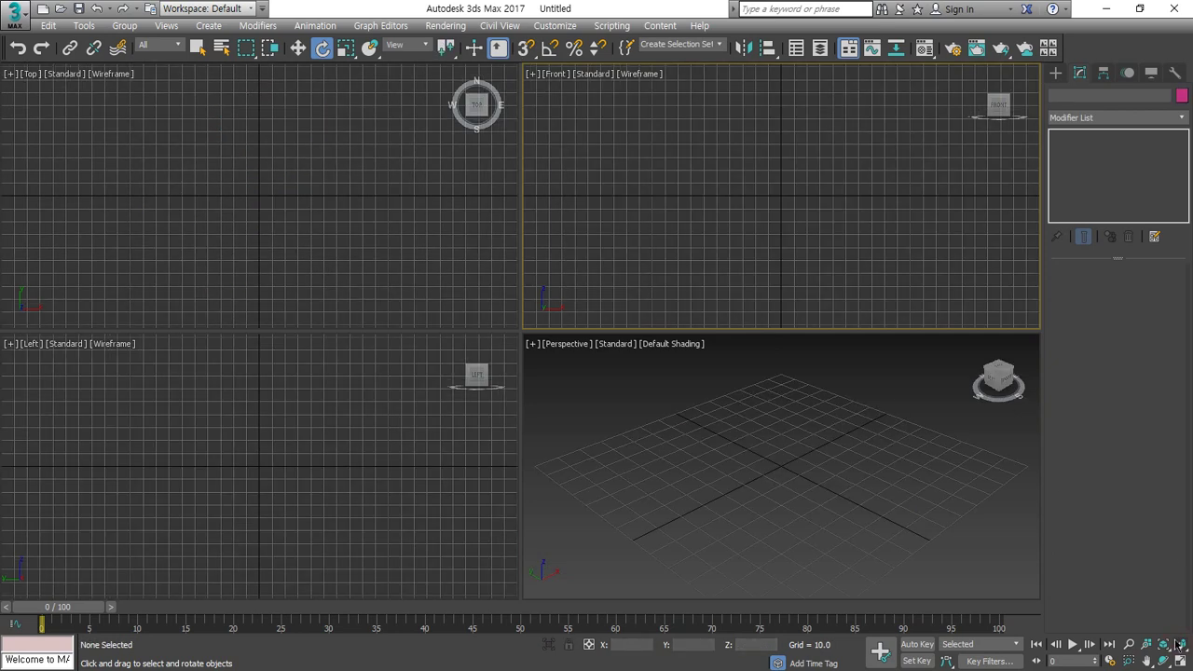
pyautogui.click(1056, 72)
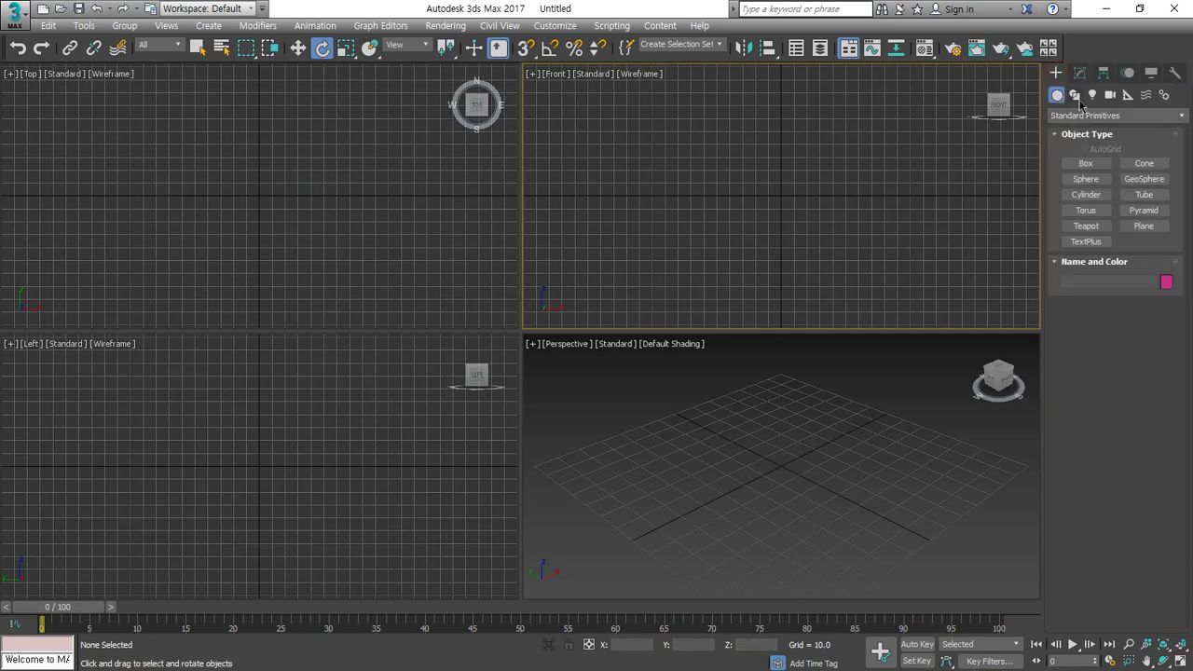
pyautogui.click(1075, 97)
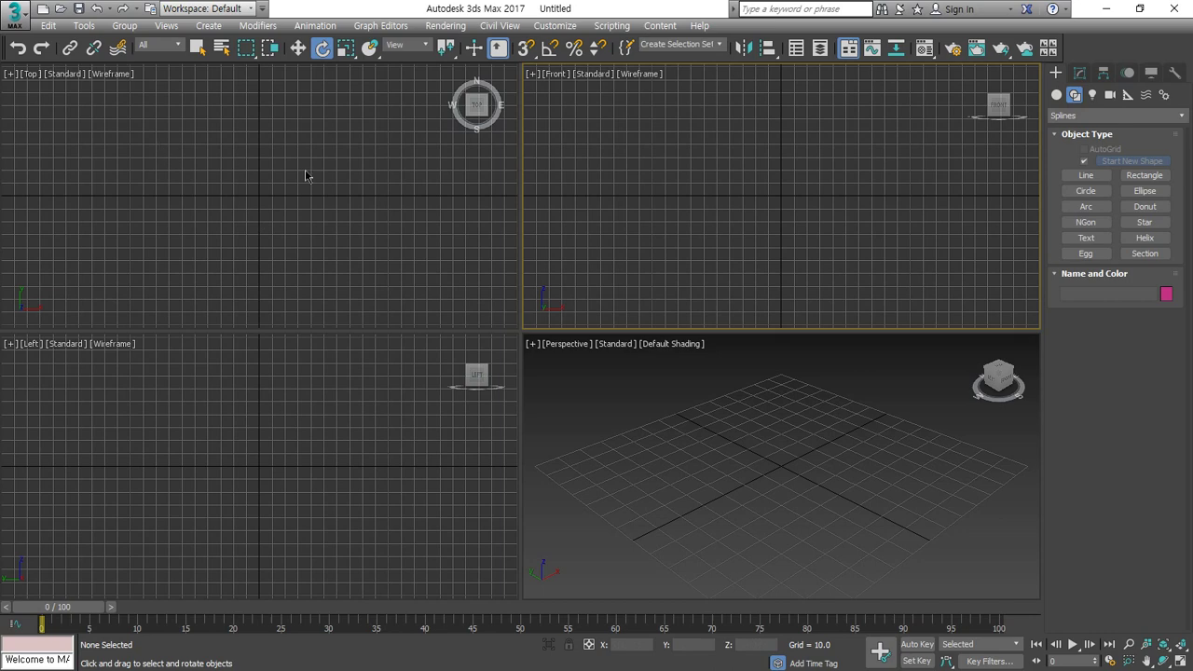
pyautogui.click(191, 438)
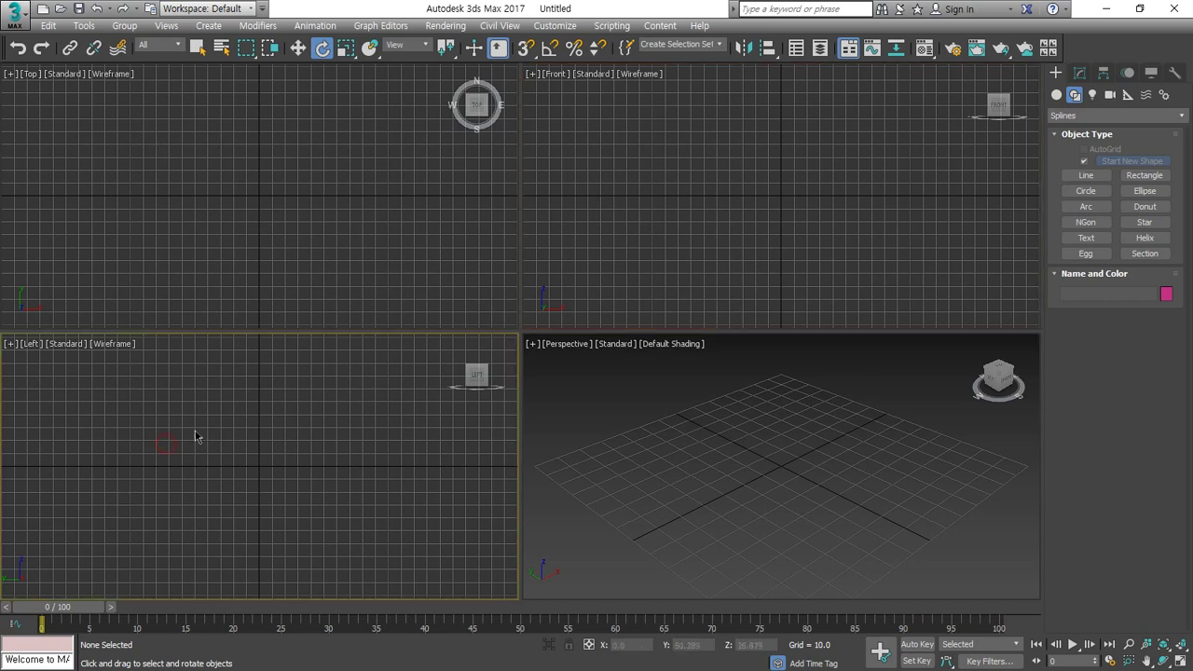
pyautogui.click(1145, 175)
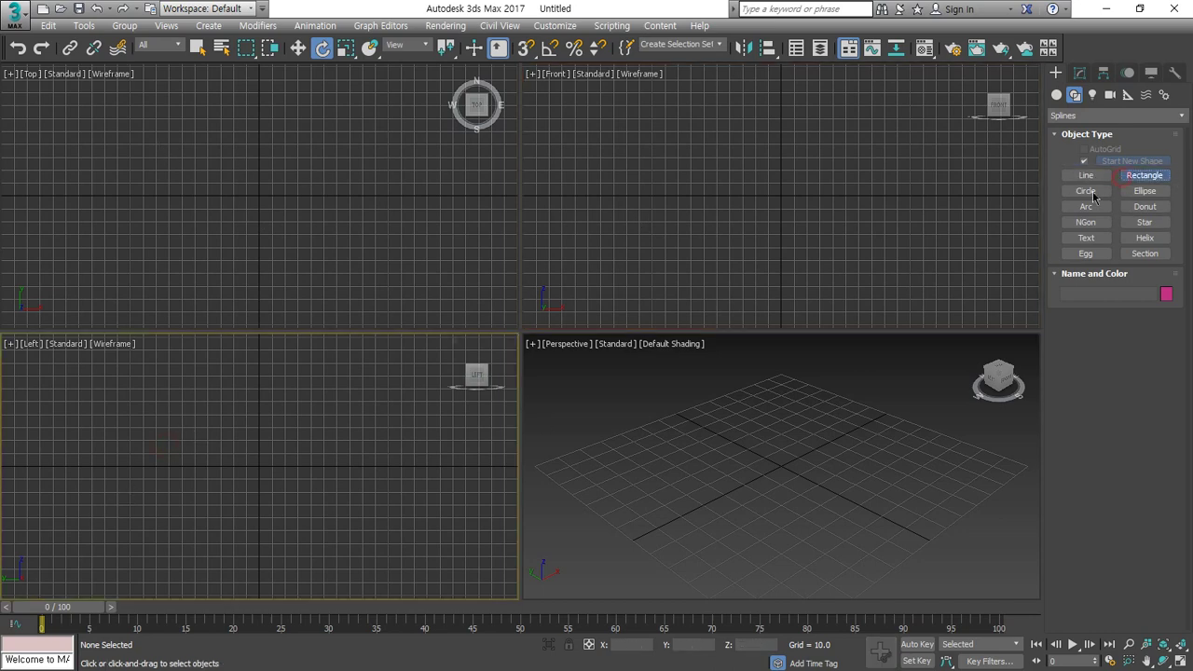
pyautogui.moveTo(162, 404); pyautogui.dragTo(370, 596)
pyautogui.press('e')
pyautogui.scroll(-3, 413, 506)
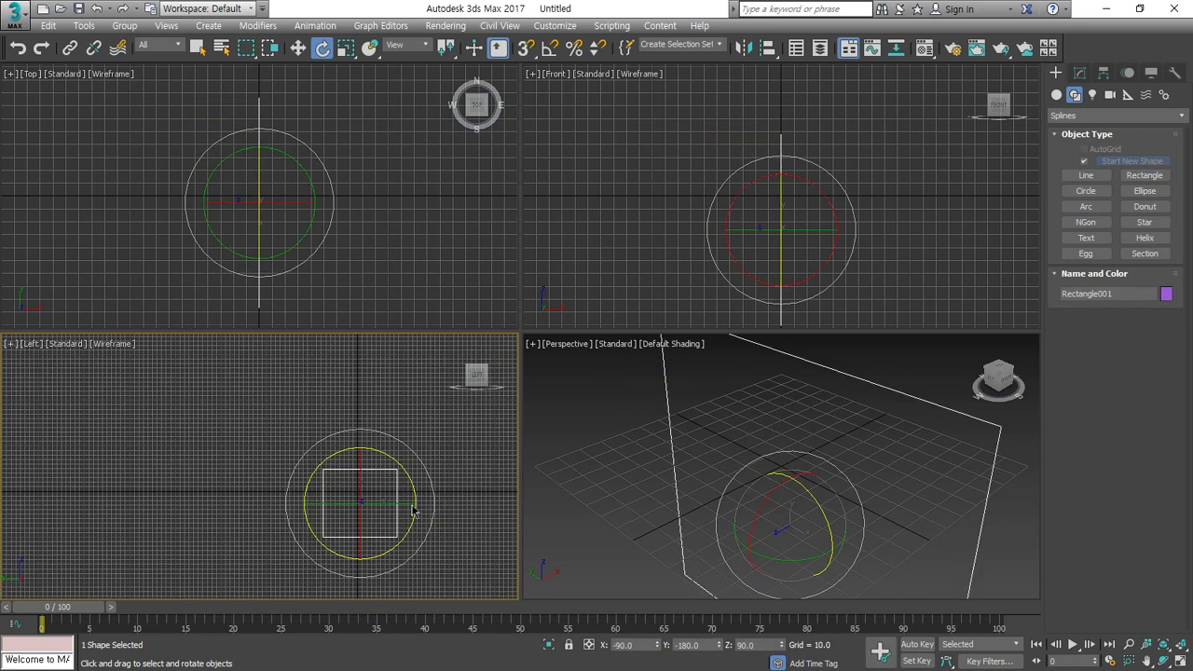
pyautogui.scroll(-3, 365, 475)
# - Convert the rectangle to an Editable Spline
pyautogui.click(1080, 72)
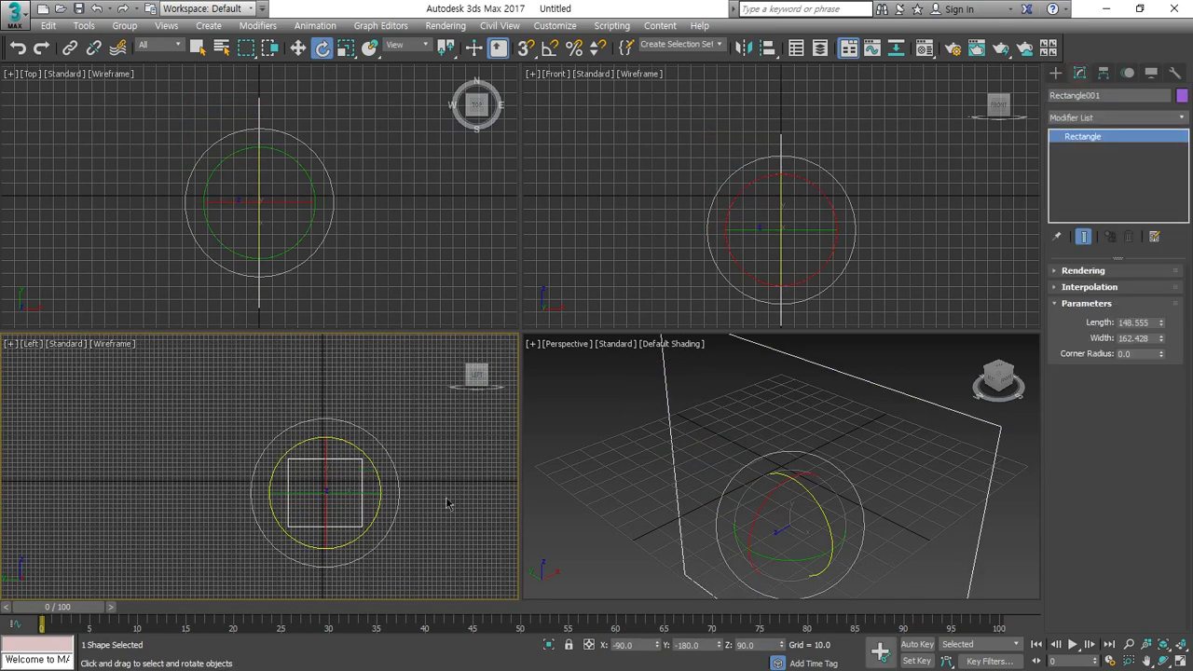
pyautogui.rightClick(434, 508)
pyautogui.moveTo(372, 593)
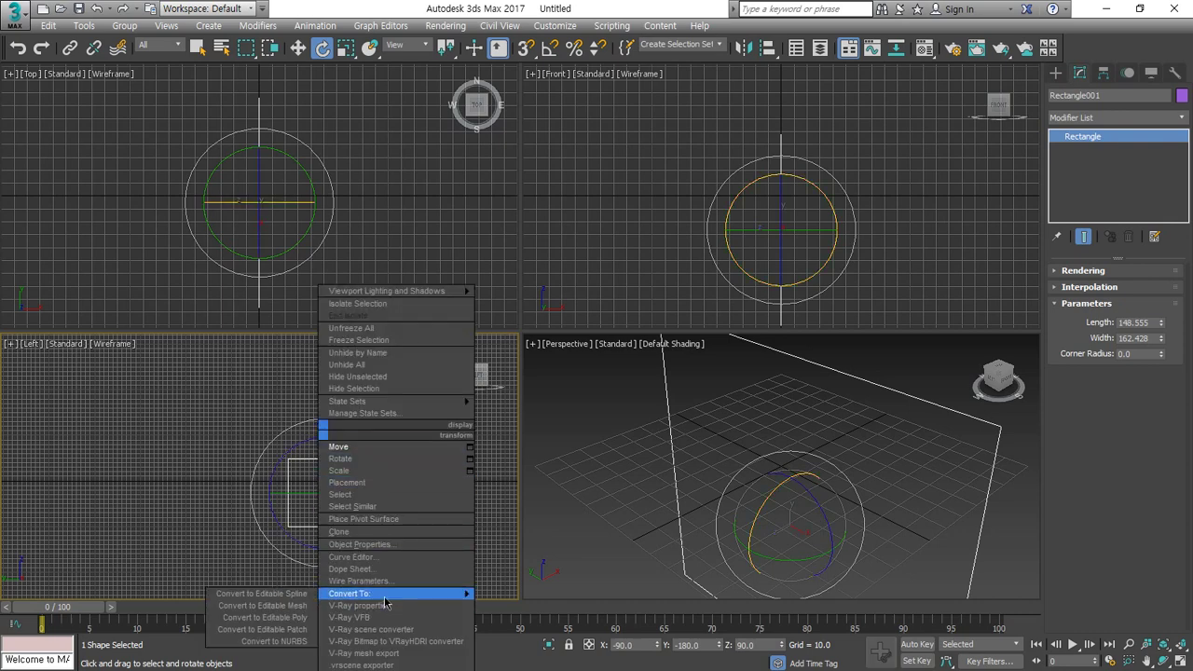
pyautogui.click(280, 594)
pyautogui.click(288, 204)
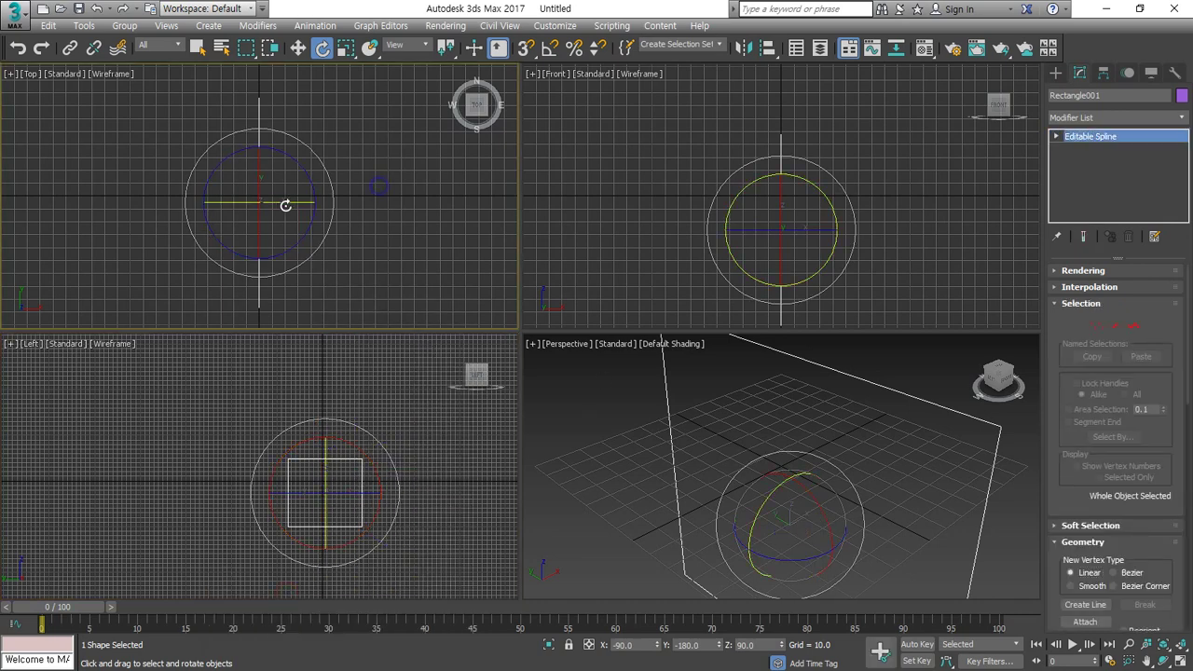
# - At spline level, copy the rectangle's spline along X in the Top view to make a second parallel frame
pyautogui.click(1133, 325)
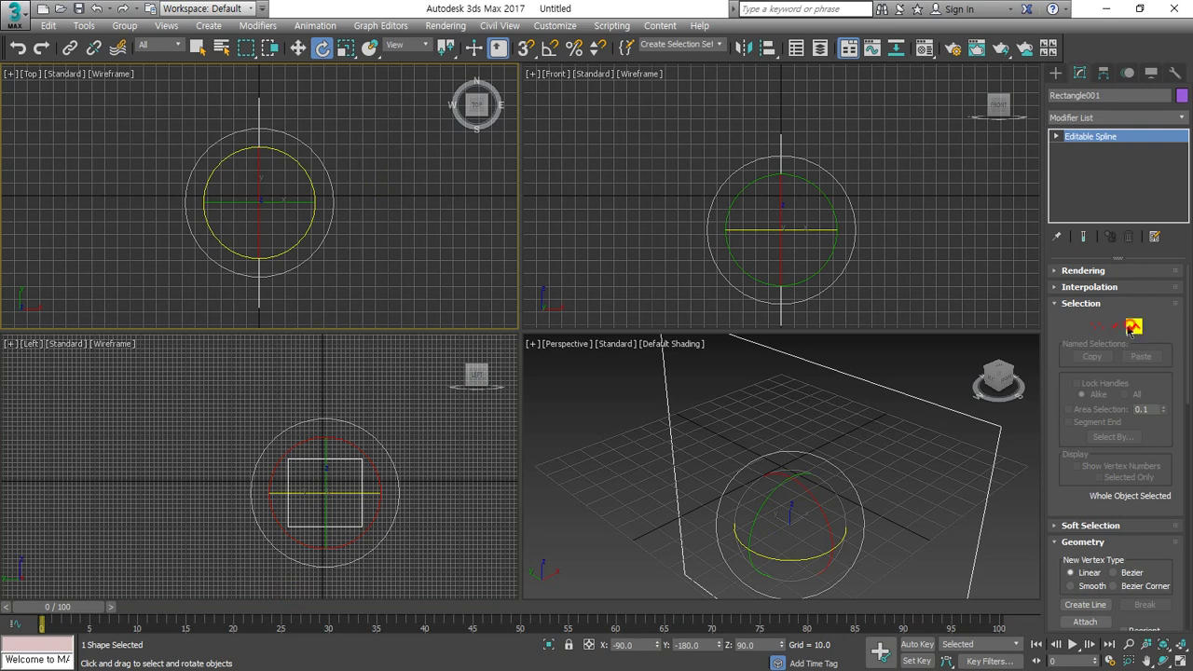
pyautogui.click(260, 200)
pyautogui.click(260, 200)
pyautogui.click(260, 200)
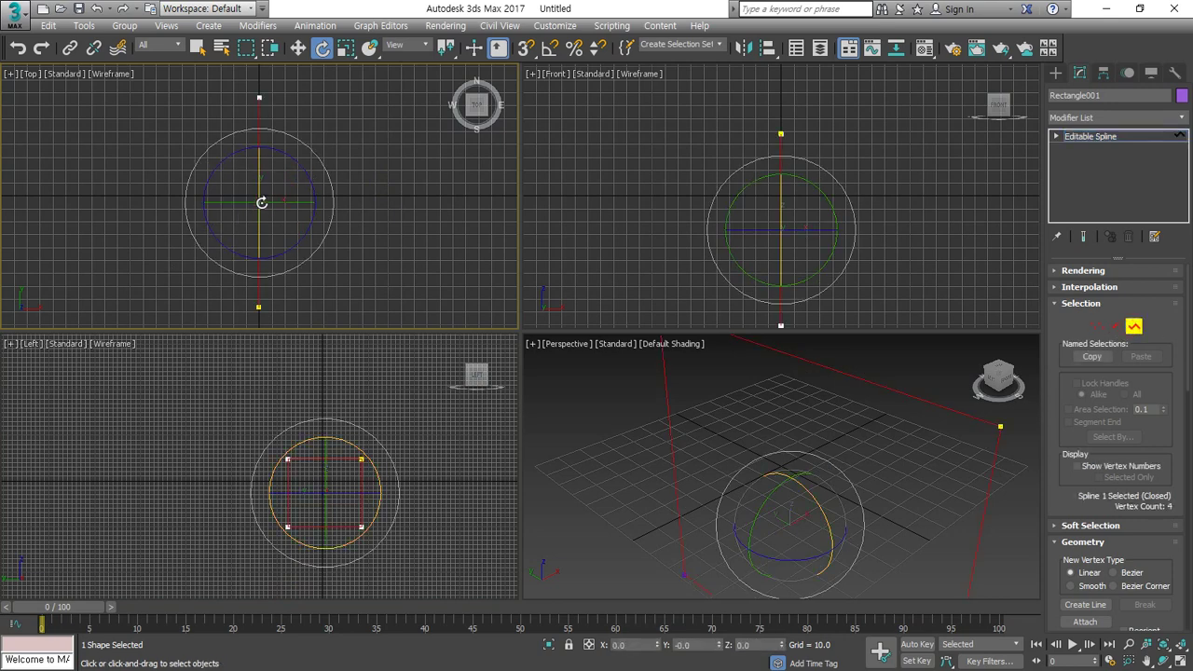
pyautogui.rightClick(260, 201)
pyautogui.click(279, 225)
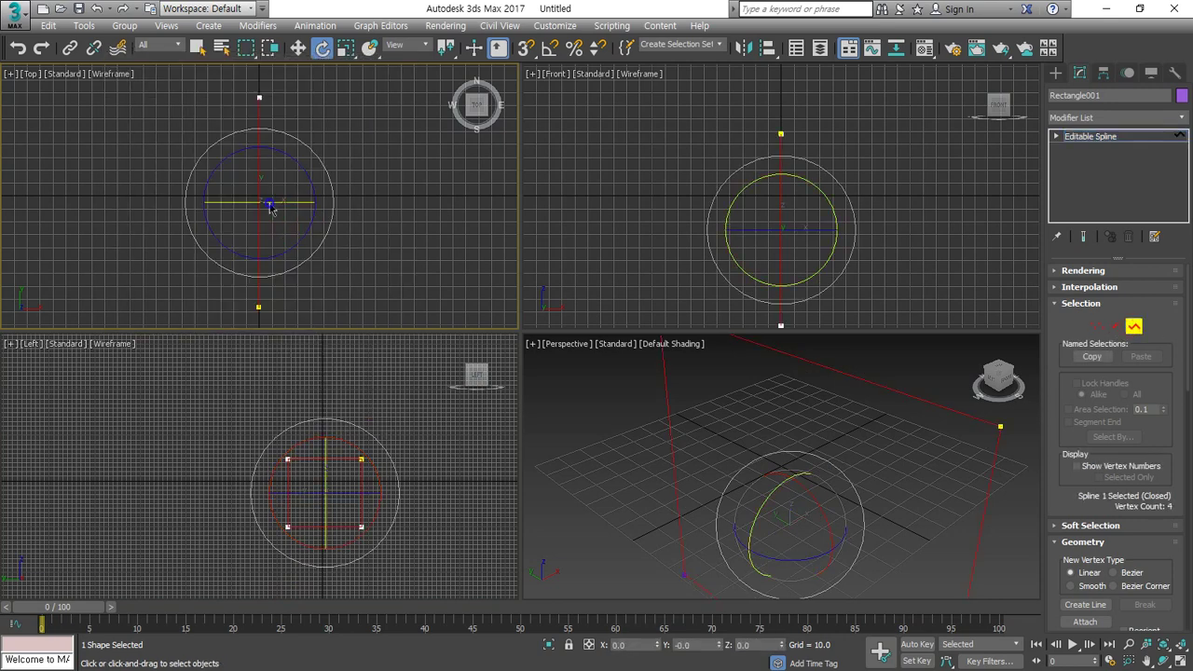
pyautogui.rightClick(267, 200)
pyautogui.click(297, 219)
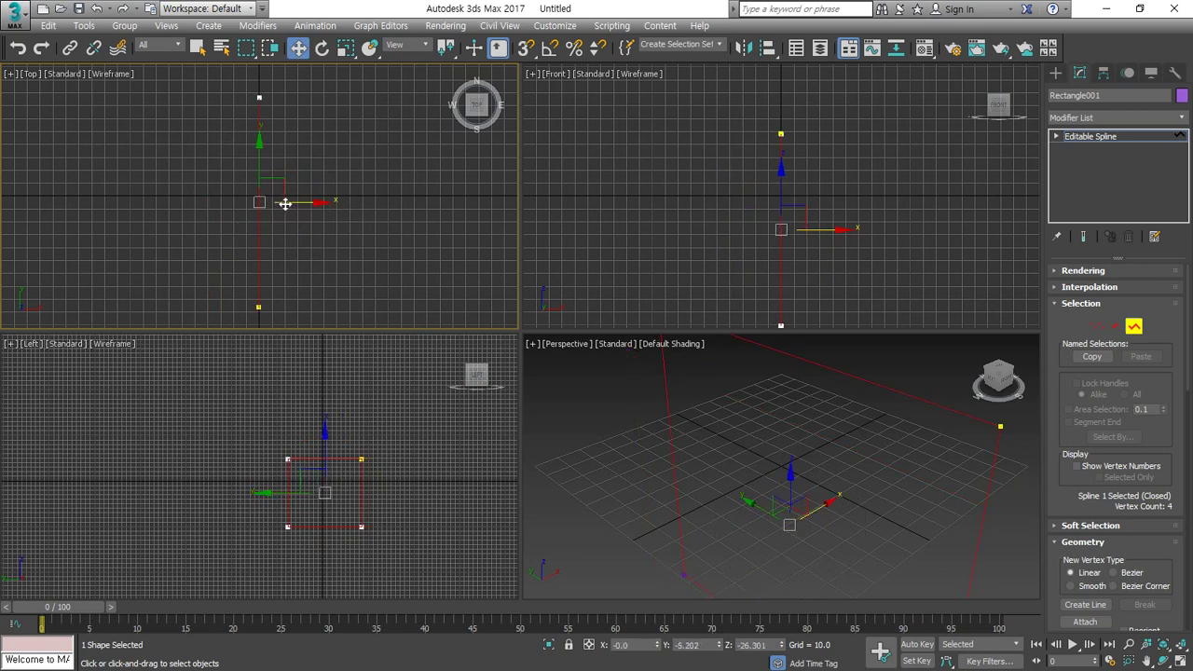
pyautogui.keyDown('shift'); pyautogui.moveTo(282, 200); pyautogui.dragTo(474, 218); pyautogui.keyUp('shift')
pyautogui.click(361, 255)
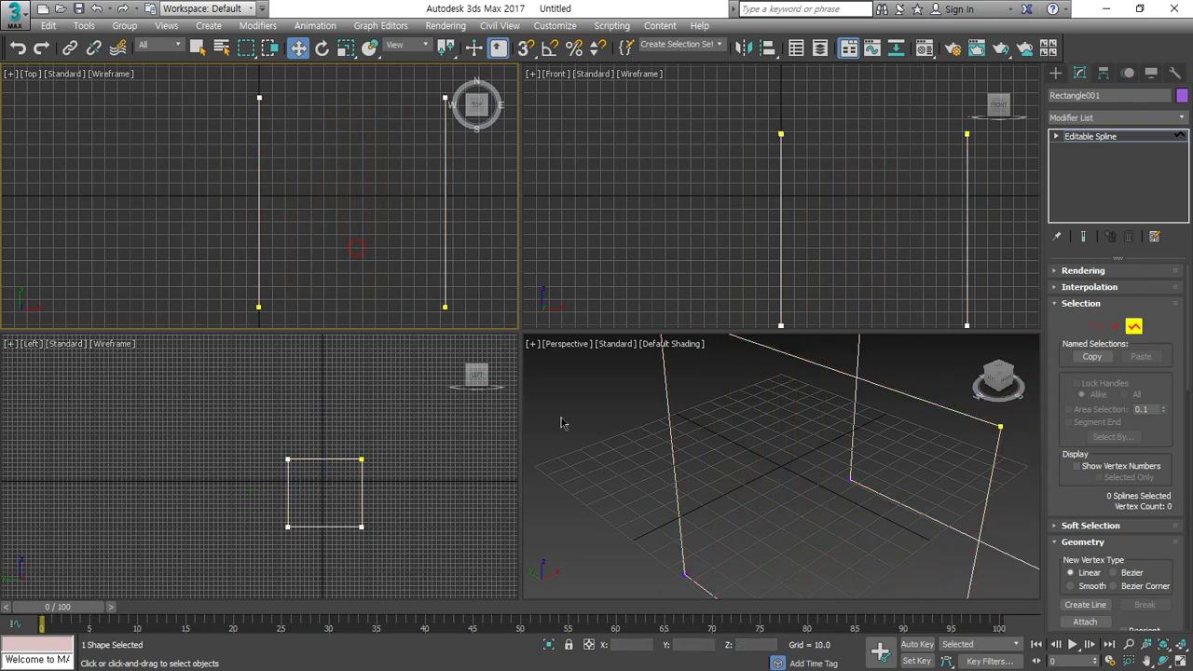
# - Select all vertices of both frames and change them to the Corner type
pyautogui.scroll(-3, 835, 516)
pyautogui.moveTo(858, 515); pyautogui.dragTo(758, 502, button='middle')
pyautogui.scroll(-2, 759, 504)
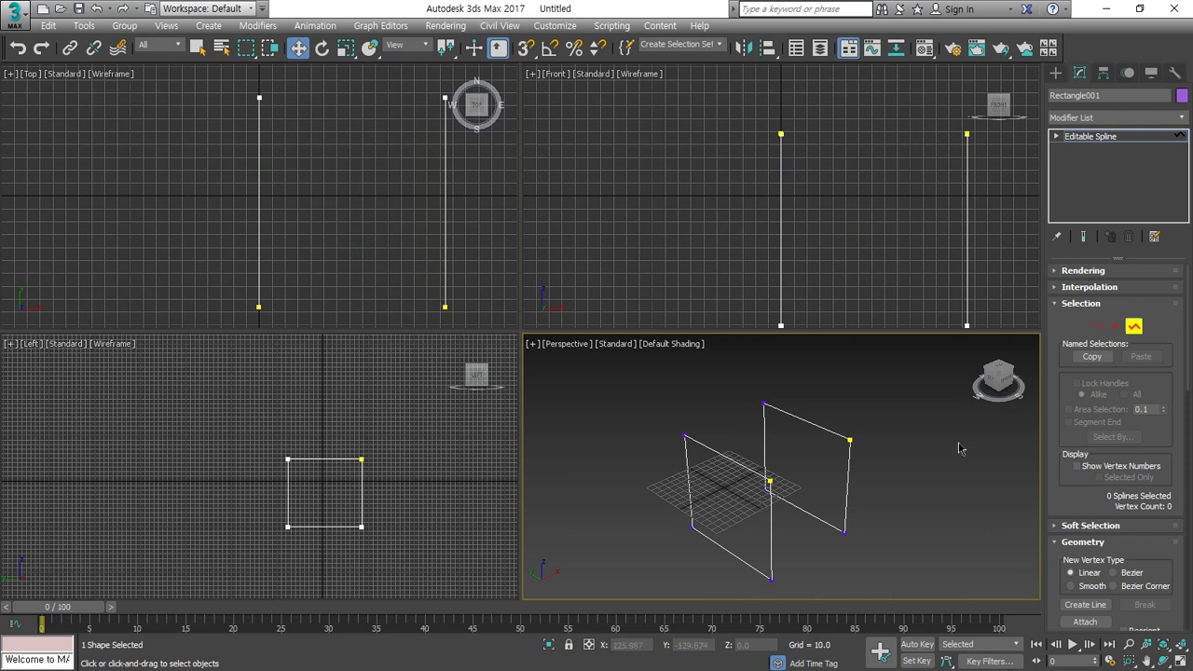
pyautogui.click(1096, 326)
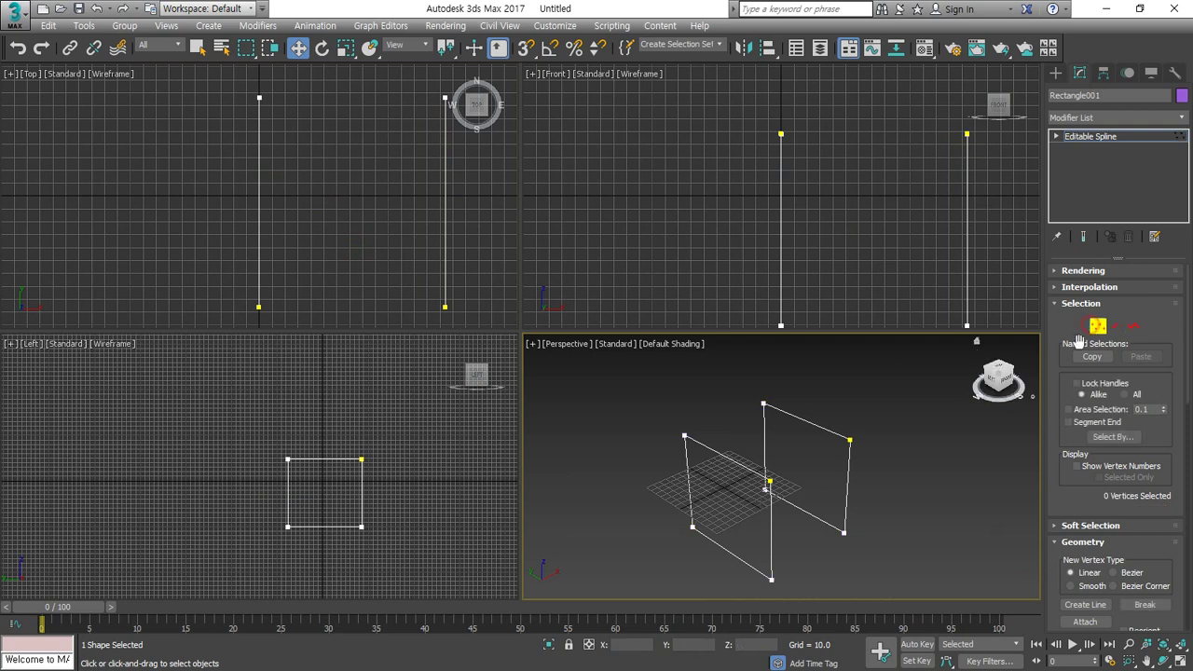
pyautogui.click(436, 482)
pyautogui.hotkey('ctrl', 'a')
pyautogui.rightClick(355, 429)
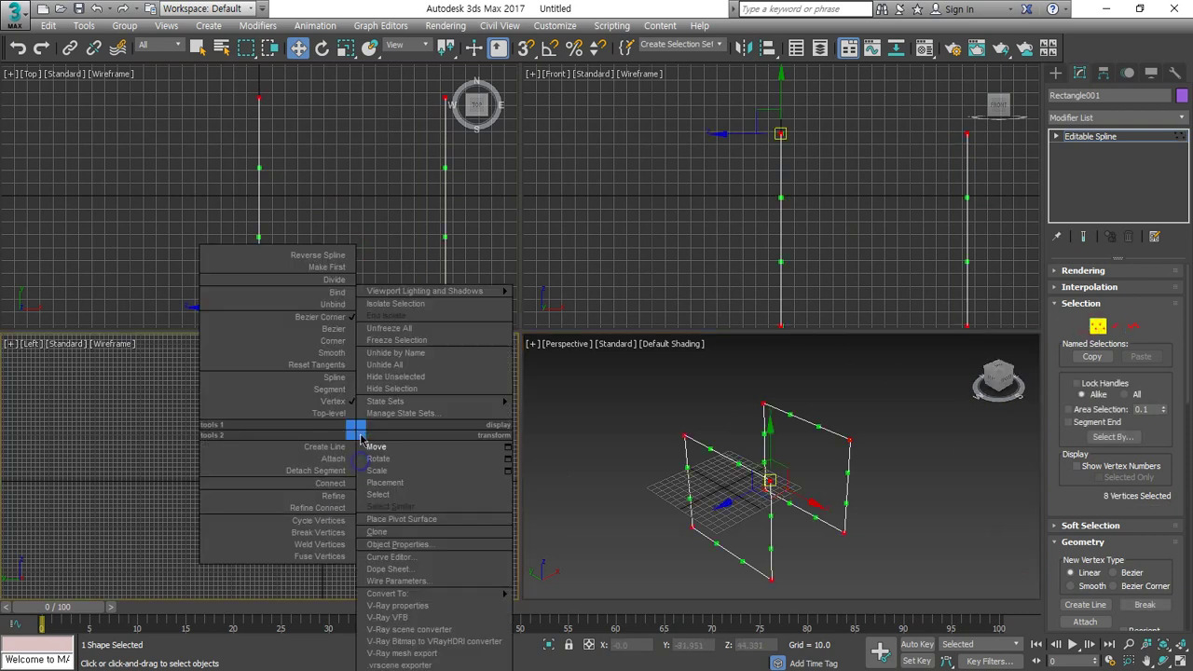
pyautogui.click(337, 332)
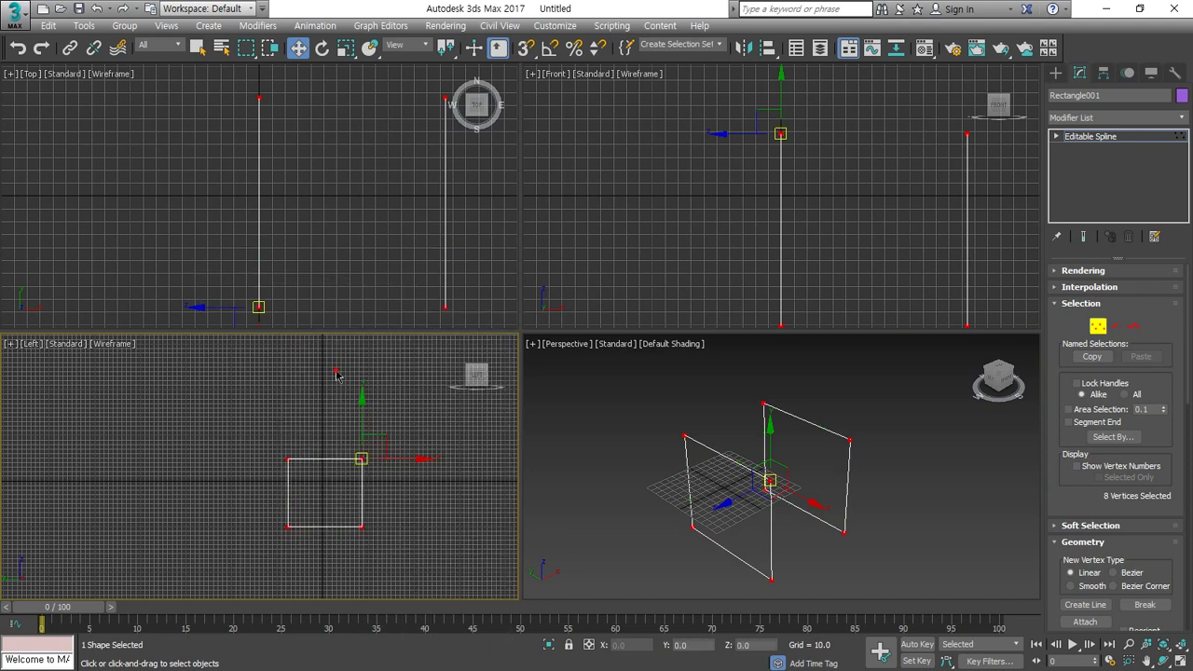
pyautogui.click(412, 483)
# - Move the upper vertices inward in the Left view to taper both frames and delete their top segments
pyautogui.moveTo(392, 436); pyautogui.dragTo(356, 459)
pyautogui.click(289, 458)
pyautogui.click(399, 481)
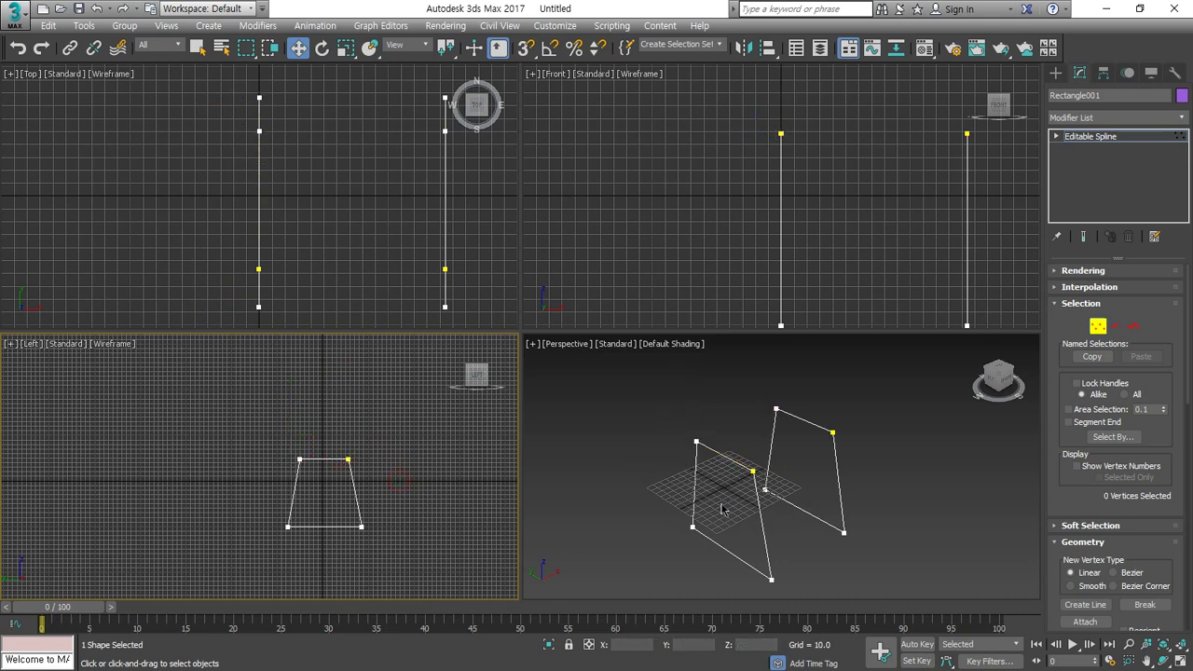
pyautogui.keyDown('alt'); pyautogui.moveTo(763, 491); pyautogui.dragTo(884, 404, button='middle'); pyautogui.keyUp('alt')
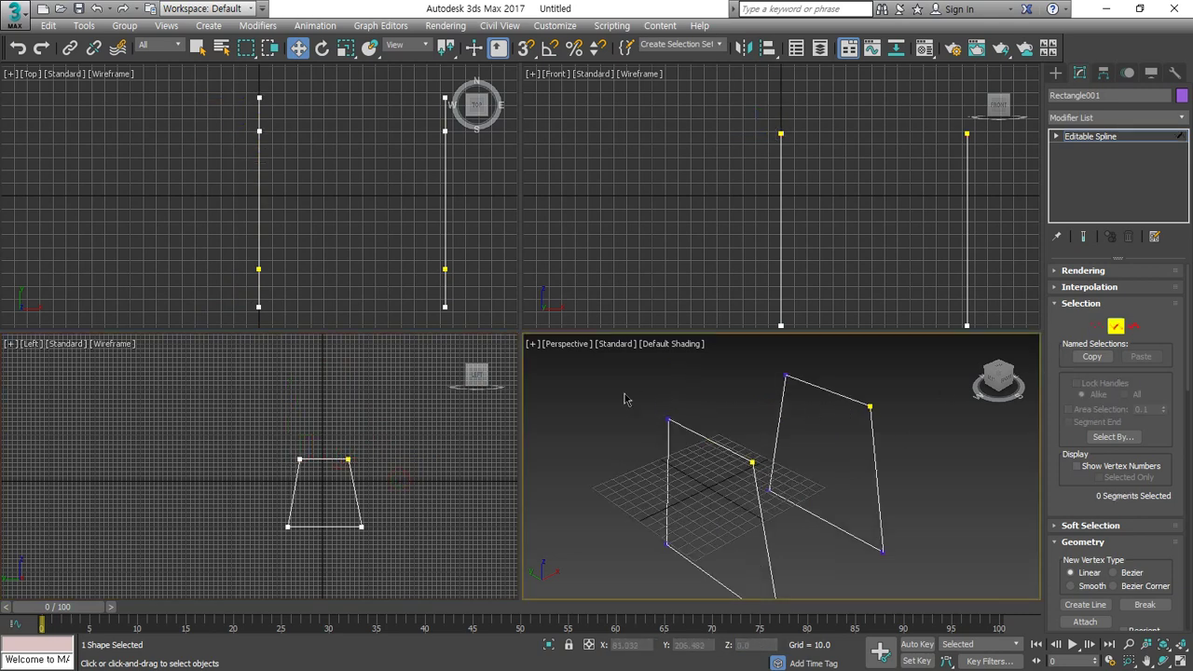
pyautogui.press('2')
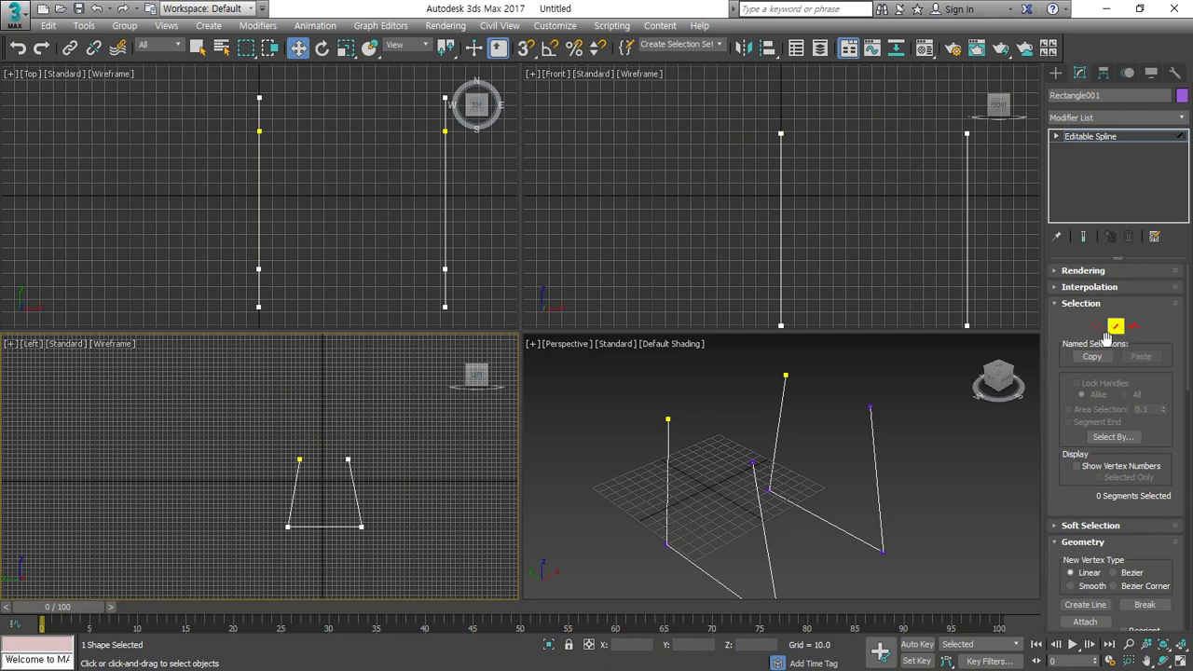
# - Connect the open top vertices of one frame to the matching vertices of the other in the Perspective view
pyautogui.scroll(-5, 1076, 484)
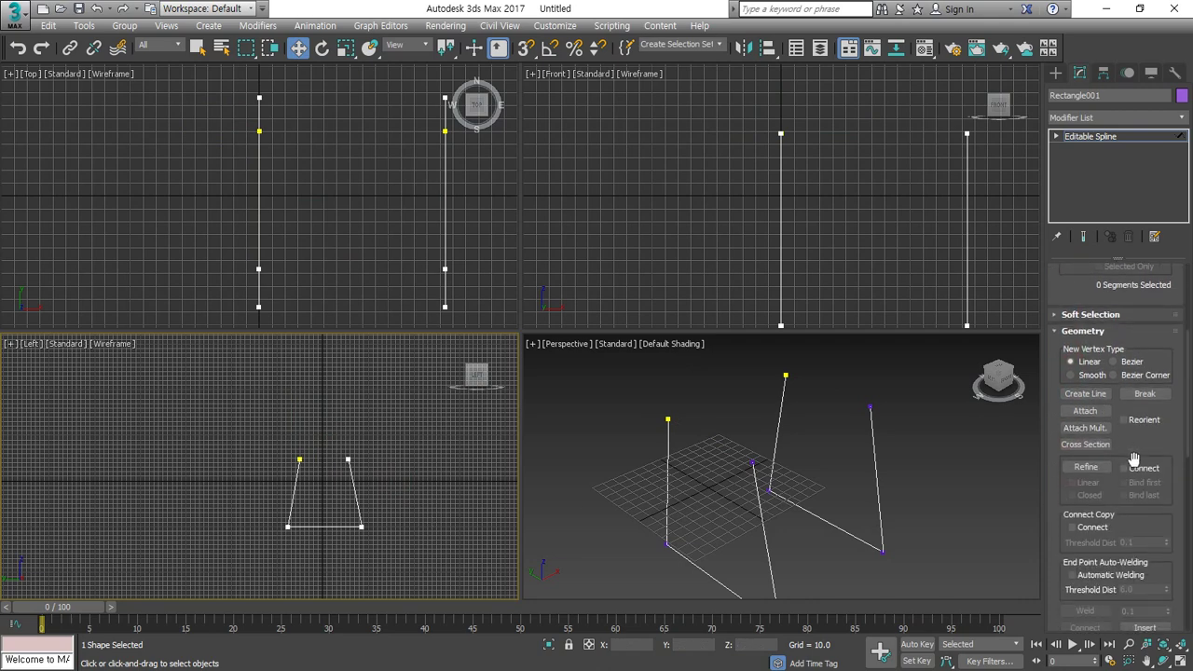
pyautogui.scroll(-5, 1161, 461)
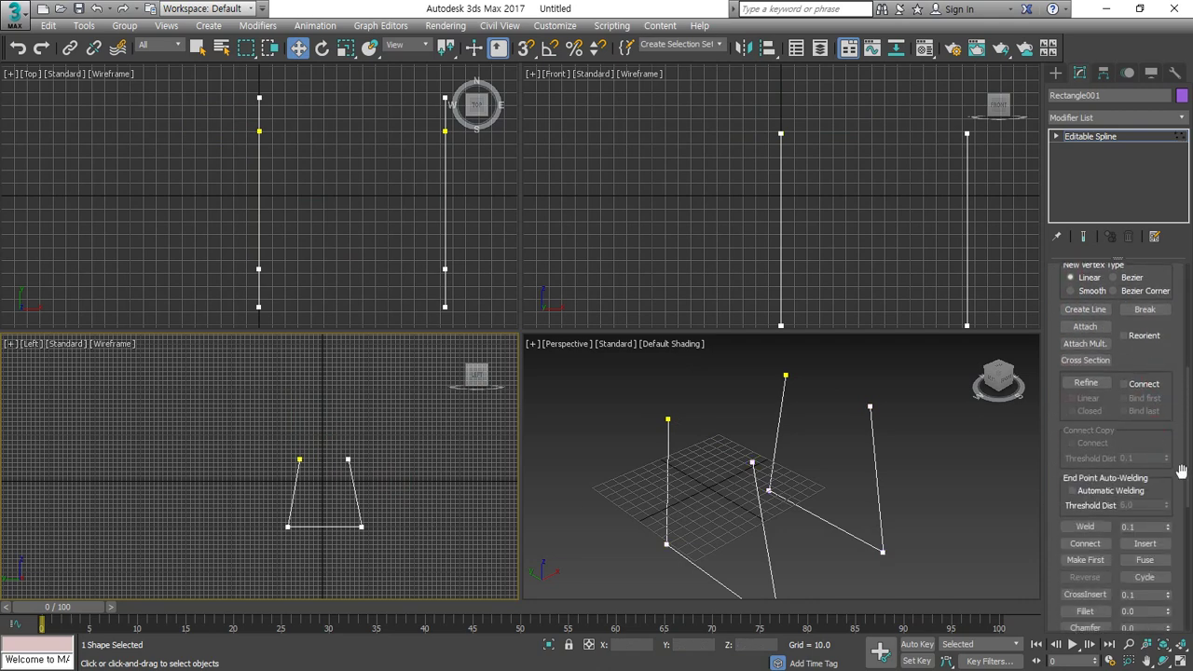
pyautogui.click(1085, 477)
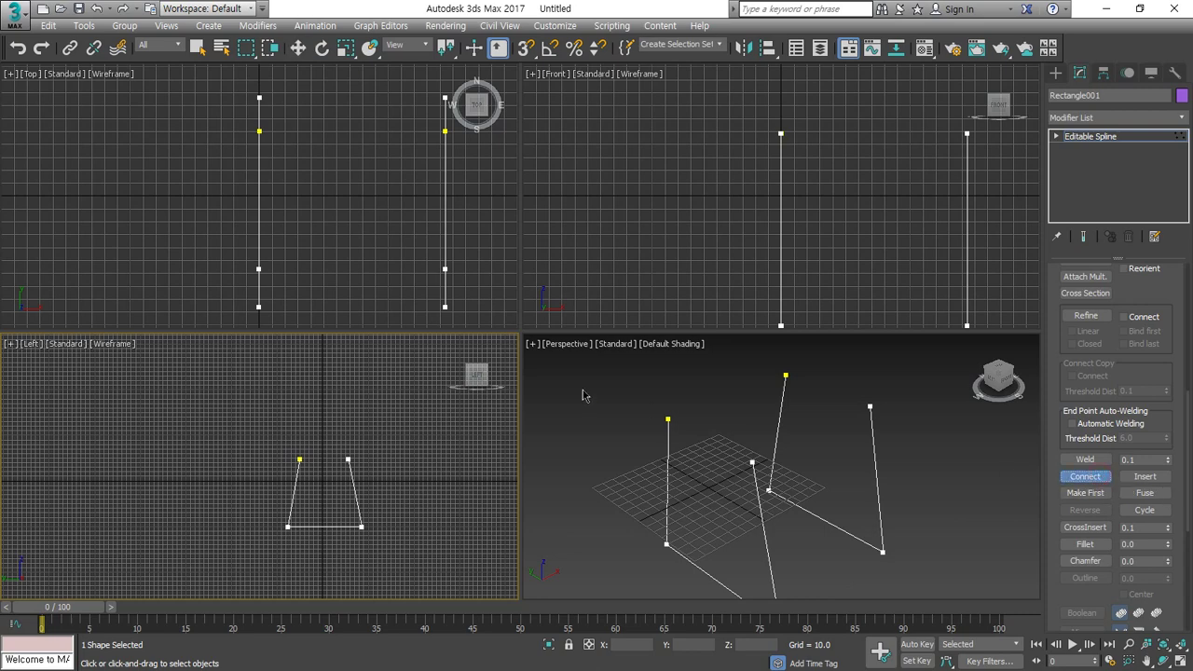
pyautogui.moveTo(668, 416); pyautogui.dragTo(786, 376)
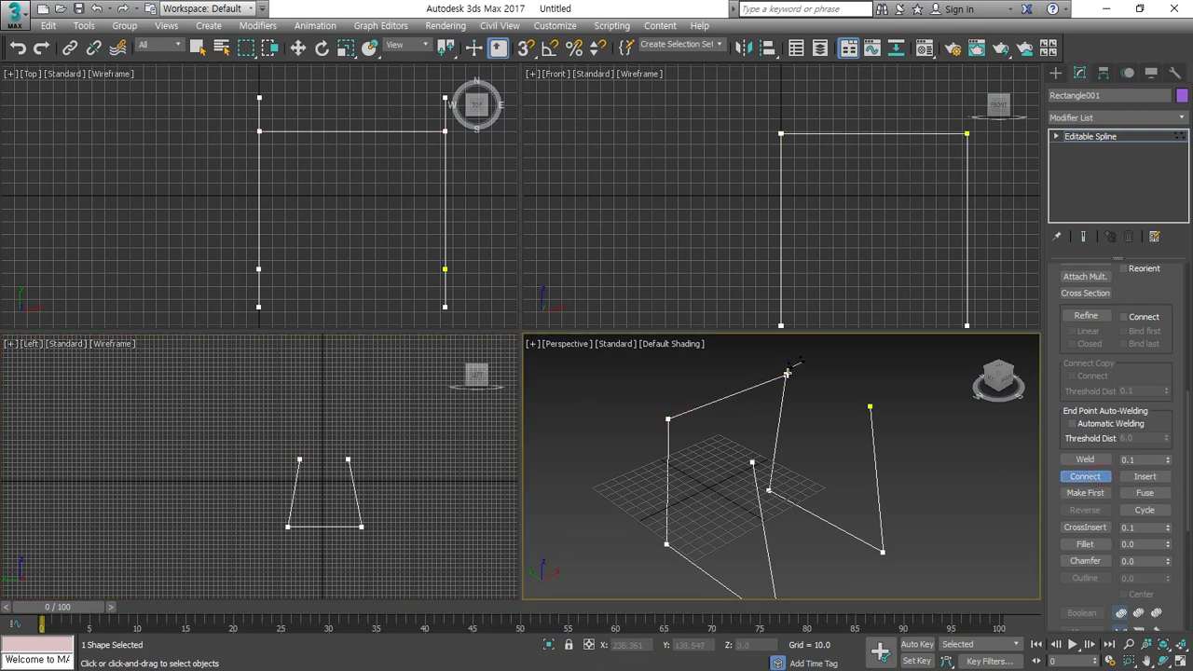
pyautogui.moveTo(754, 462); pyautogui.dragTo(869, 408)
pyautogui.rightClick(641, 420)
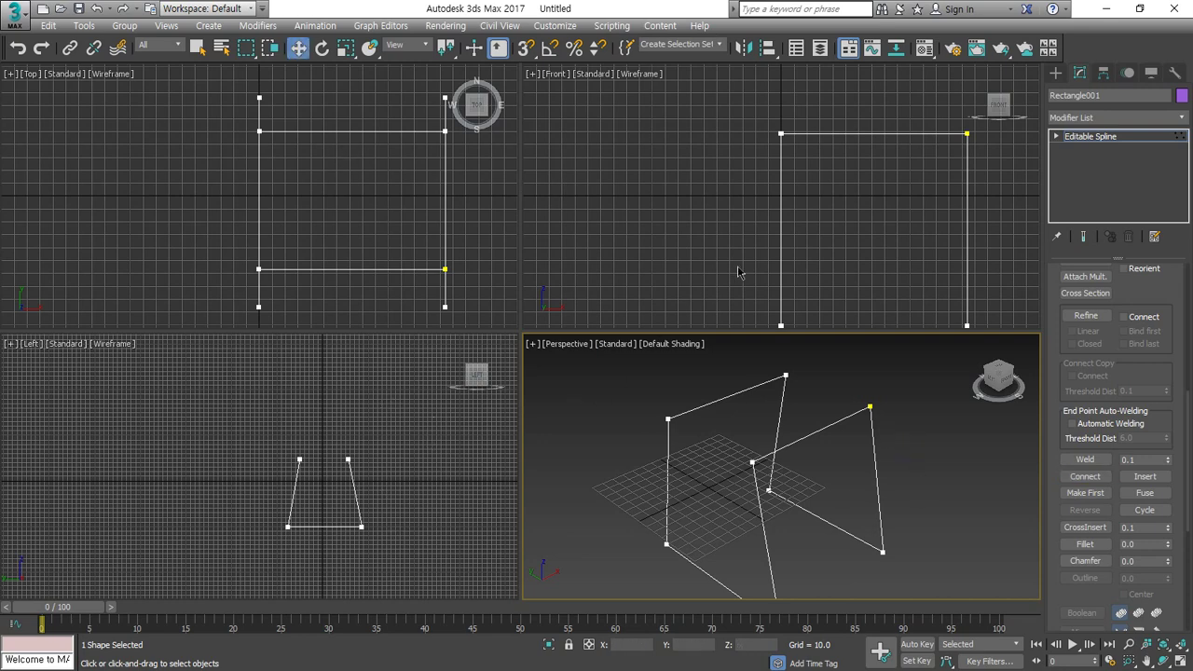
# - Move the bottom vertices on each side outward in the Front view so the legs splay apart
pyautogui.moveTo(740, 270); pyautogui.dragTo(719, 218, button='middle')
pyautogui.moveTo(700, 231); pyautogui.dragTo(783, 283)
pyautogui.moveTo(869, 260); pyautogui.dragTo(1005, 278)
# - Change all vertices of the splayed frame to the Corner type to straighten its legs
pyautogui.hotkey('ctrl', 'a')
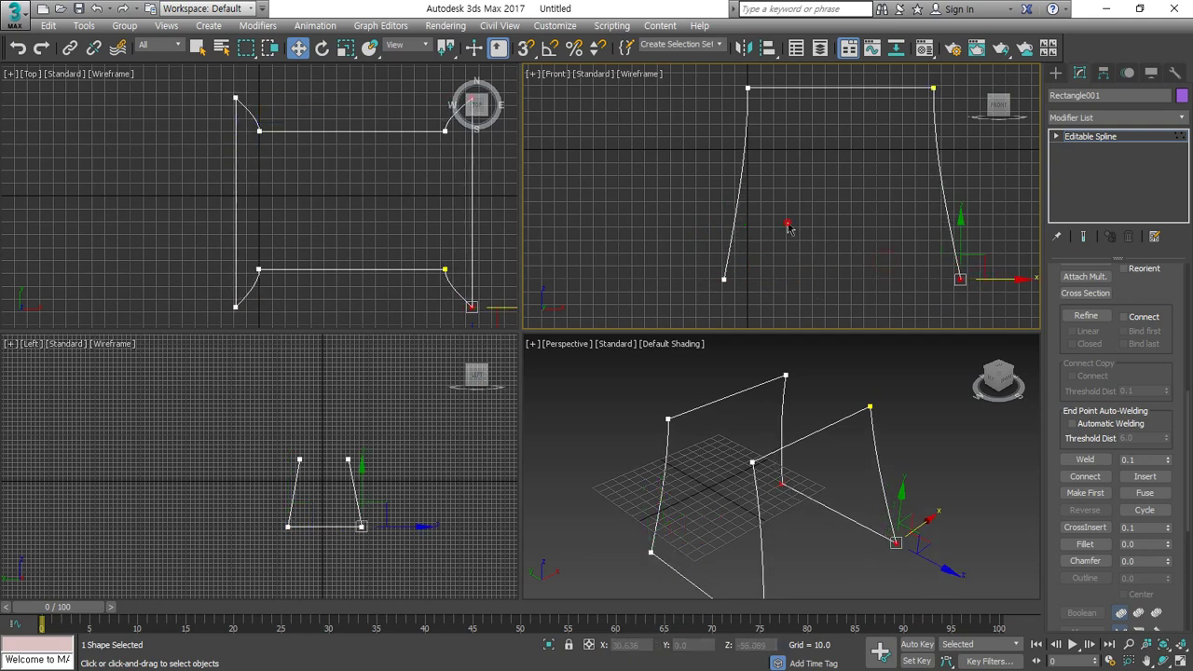
pyautogui.click(748, 89)
pyautogui.rightClick(745, 185)
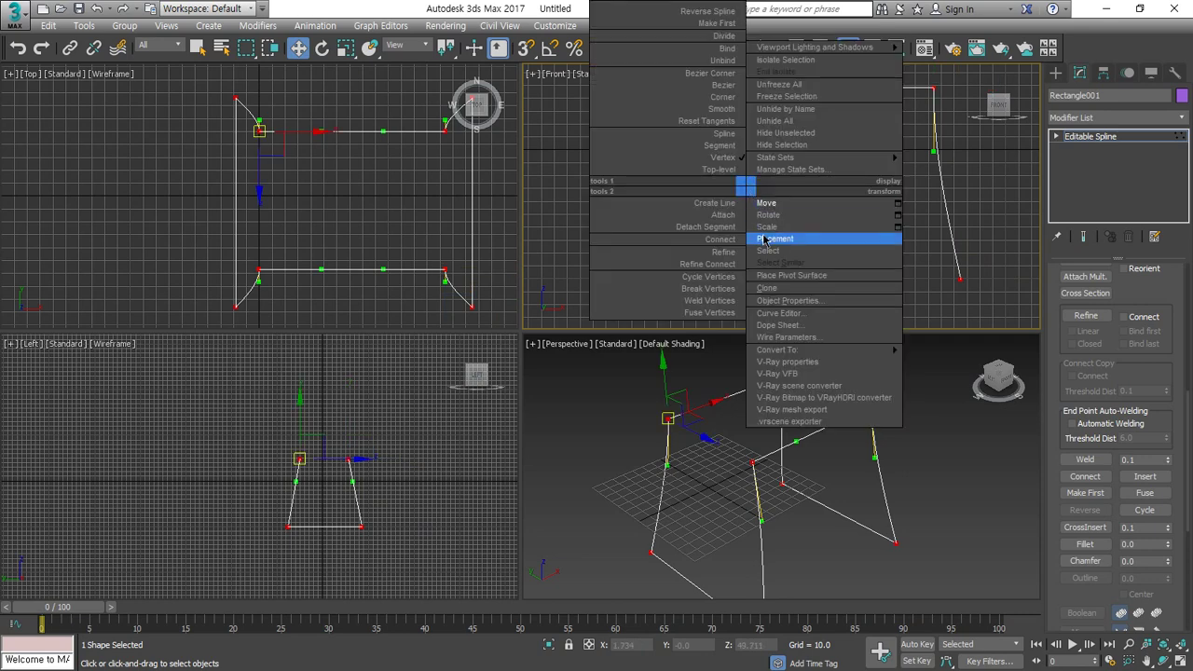
pyautogui.click(723, 96)
pyautogui.click(687, 149)
pyautogui.scroll(-3, 791, 232)
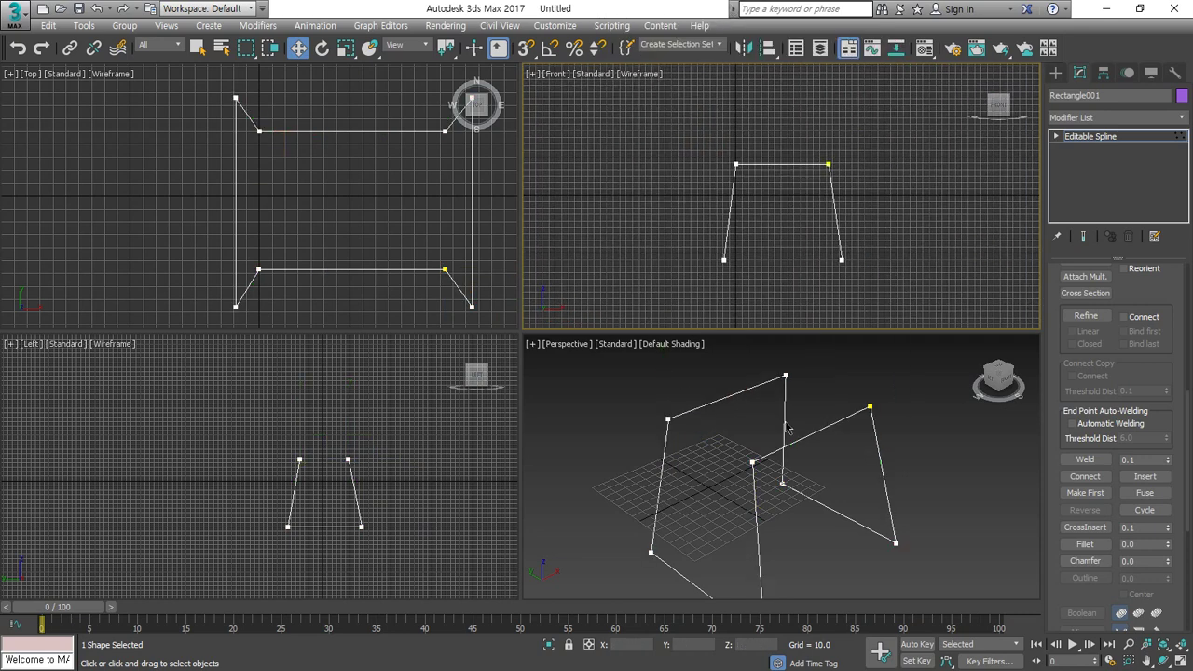
pyautogui.moveTo(821, 561); pyautogui.dragTo(807, 530, button='middle')
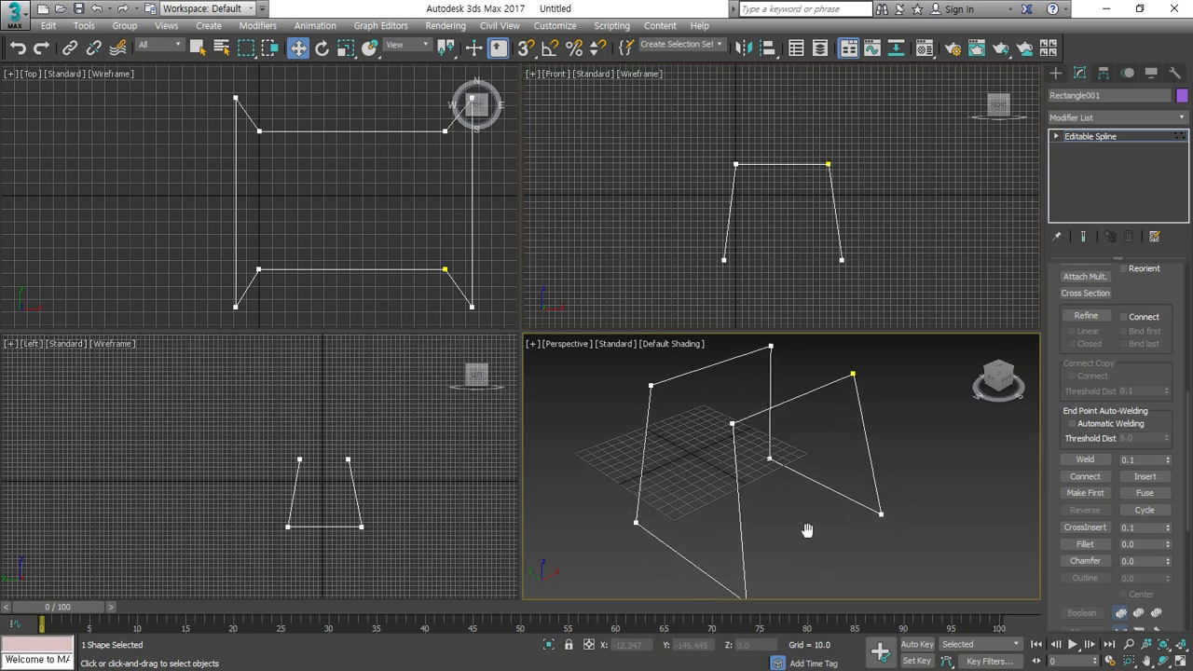
# - Zoom all views to the frame and move the lower vertices on its positive-Y side slightly outward in the Left view
pyautogui.click(1179, 652)
pyautogui.moveTo(416, 559); pyautogui.dragTo(439, 582)
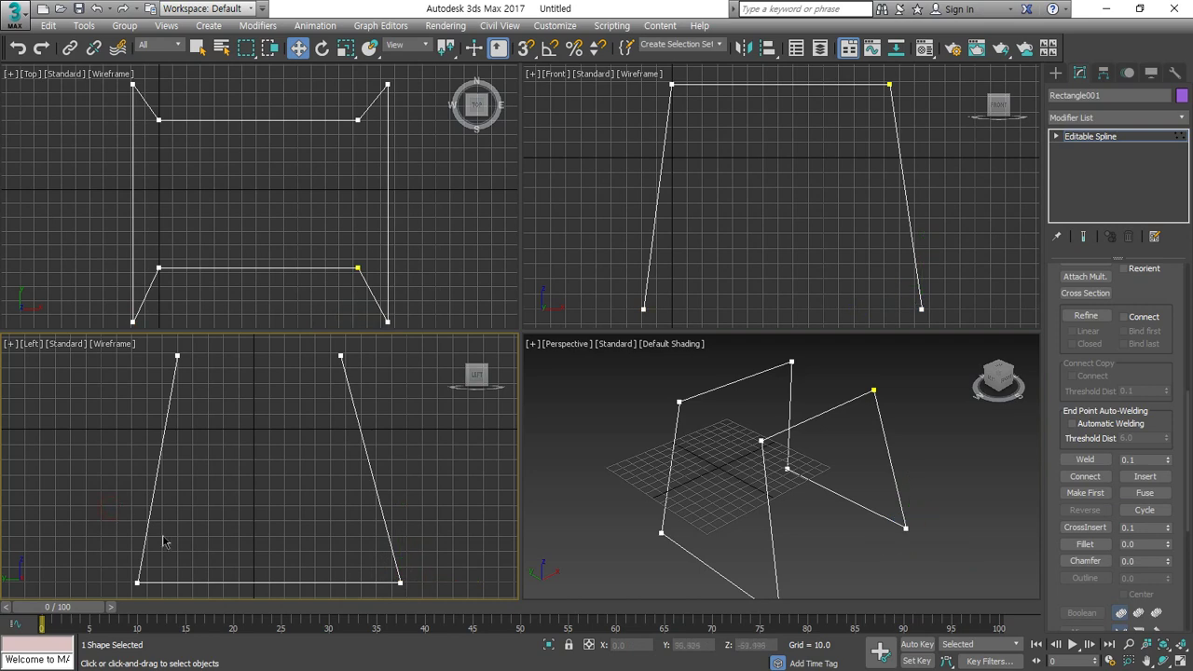
pyautogui.click(137, 583)
pyautogui.moveTo(174, 580); pyautogui.dragTo(158, 578)
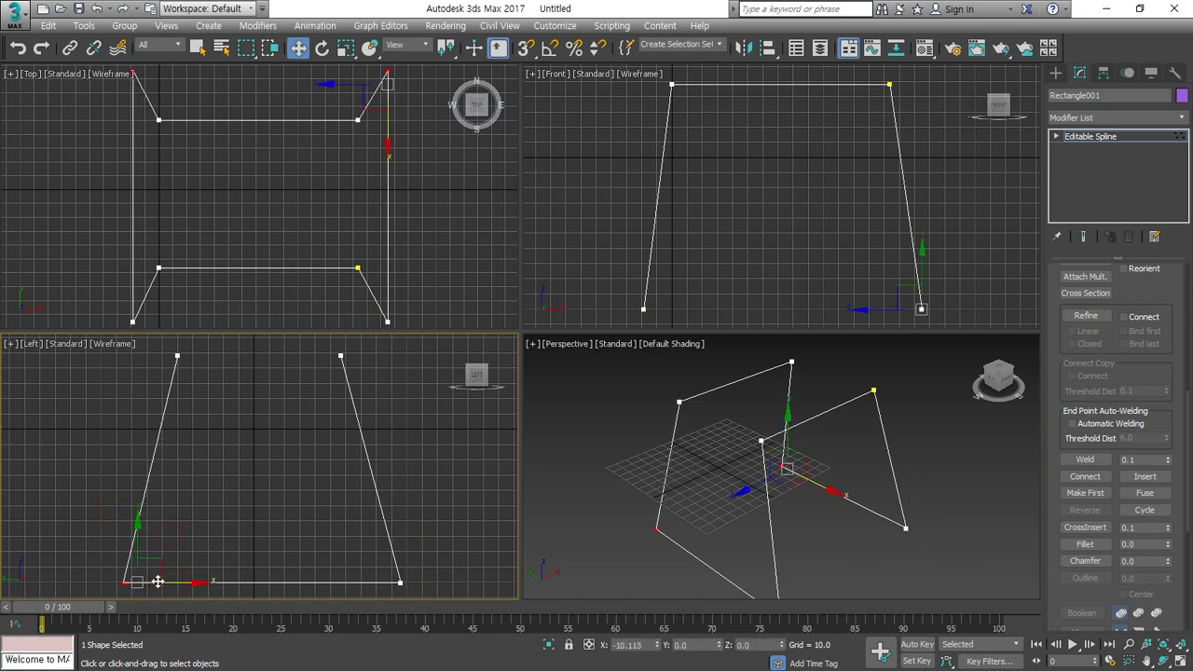
pyautogui.click(224, 538)
# - Move the lower vertices on the frame's negative-X side slightly outward along X in the Top view
pyautogui.scroll(-2, 313, 493)
pyautogui.scroll(-1, 317, 461)
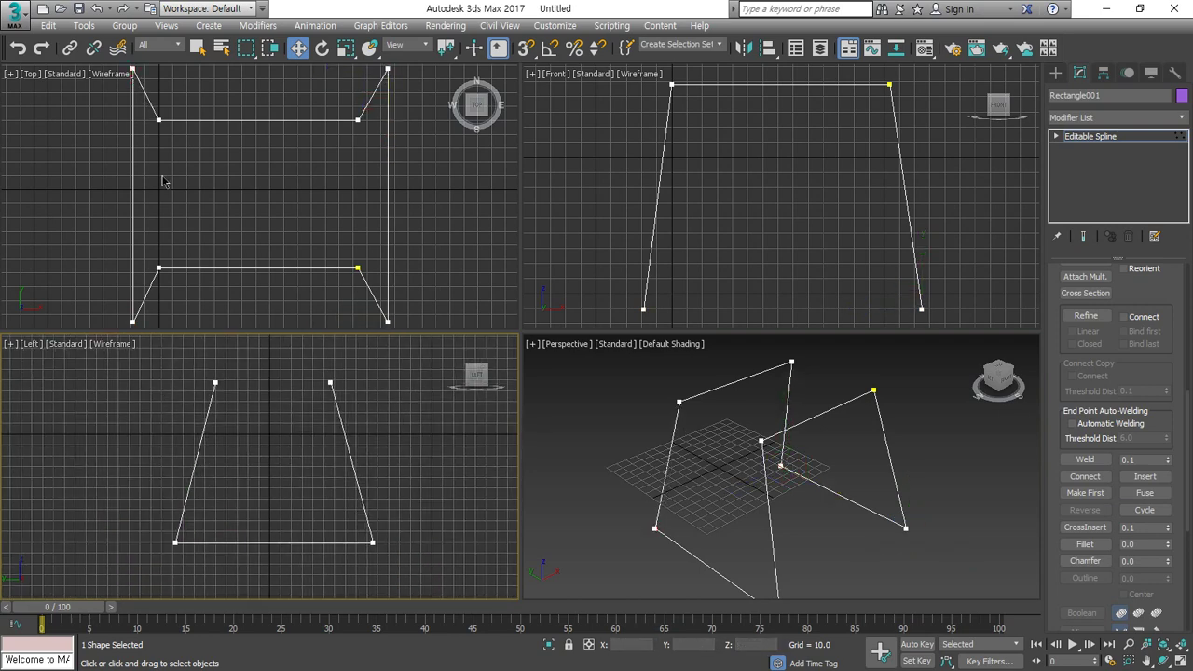
pyautogui.scroll(-3, 165, 181)
pyautogui.scroll(3, 154, 104)
pyautogui.click(140, 114)
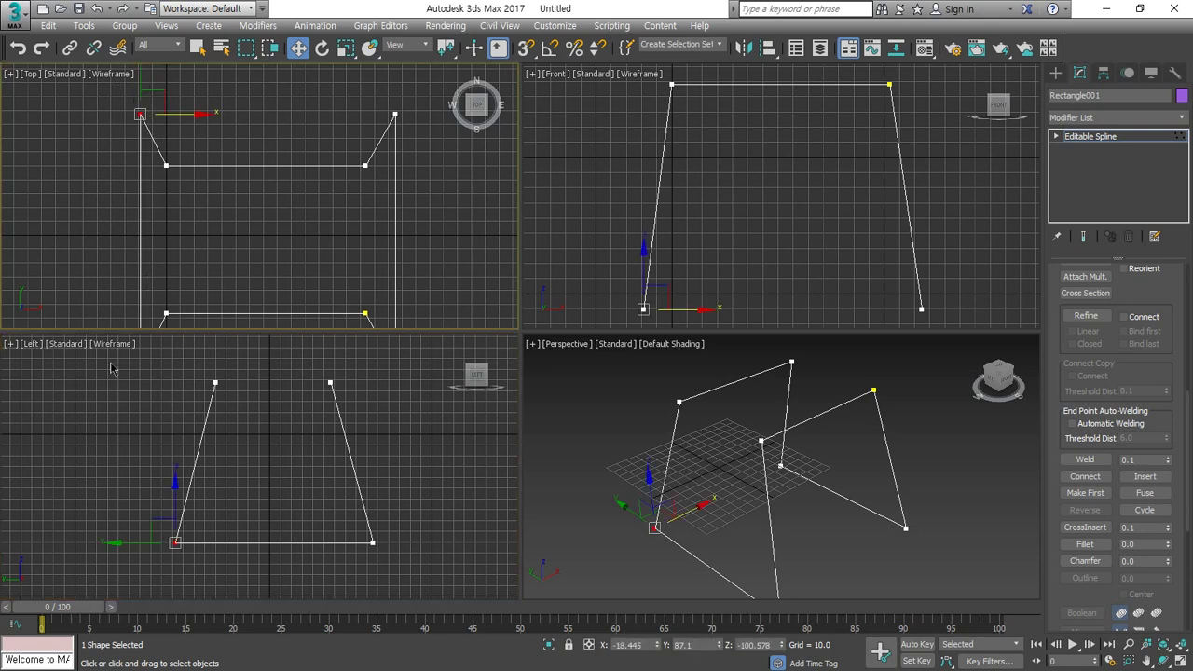
pyautogui.scroll(-2, 116, 265)
pyautogui.moveTo(206, 524); pyautogui.dragTo(146, 590)
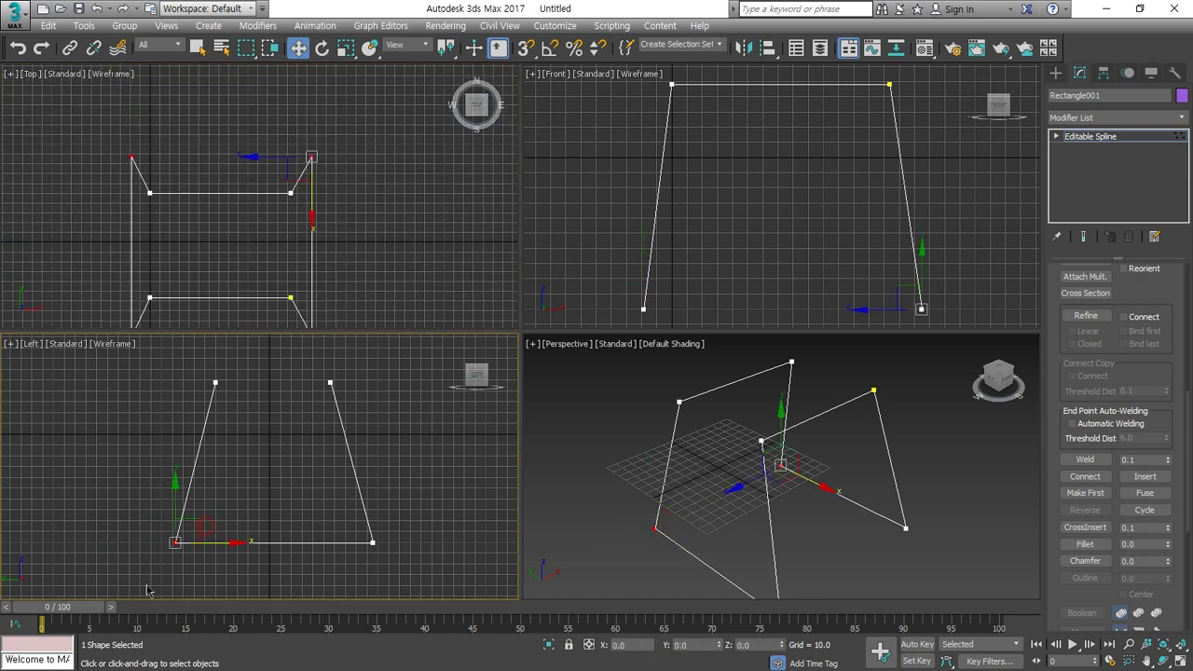
pyautogui.rightClick(182, 198)
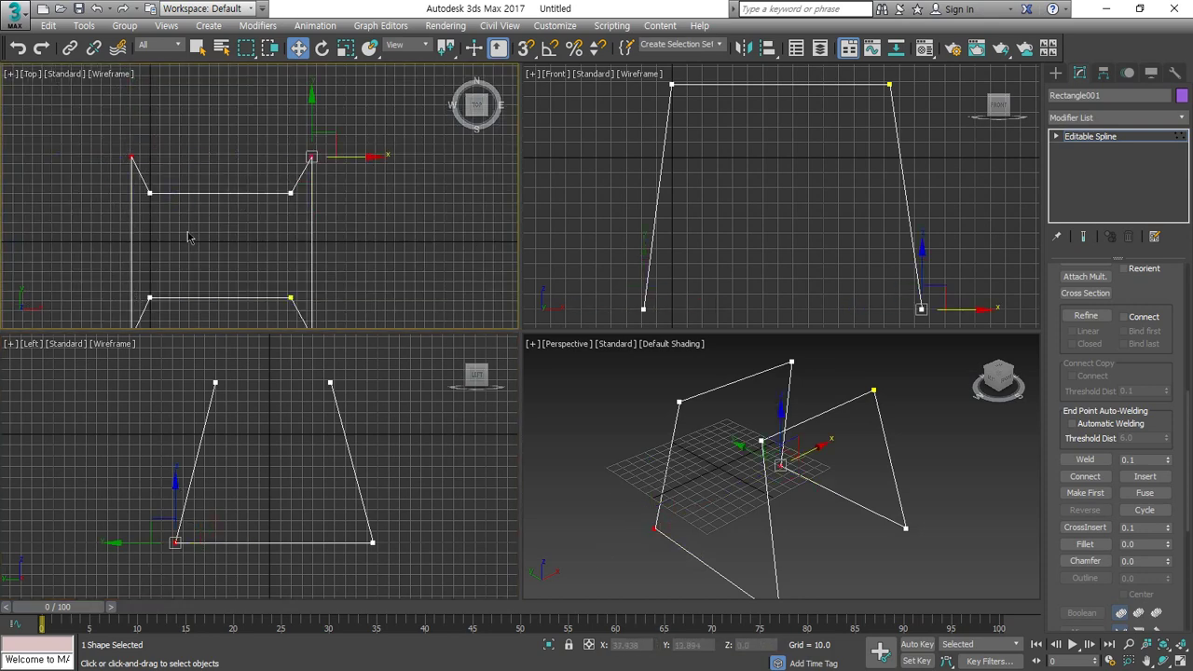
pyautogui.click(151, 230)
pyautogui.scroll(-2, 138, 179)
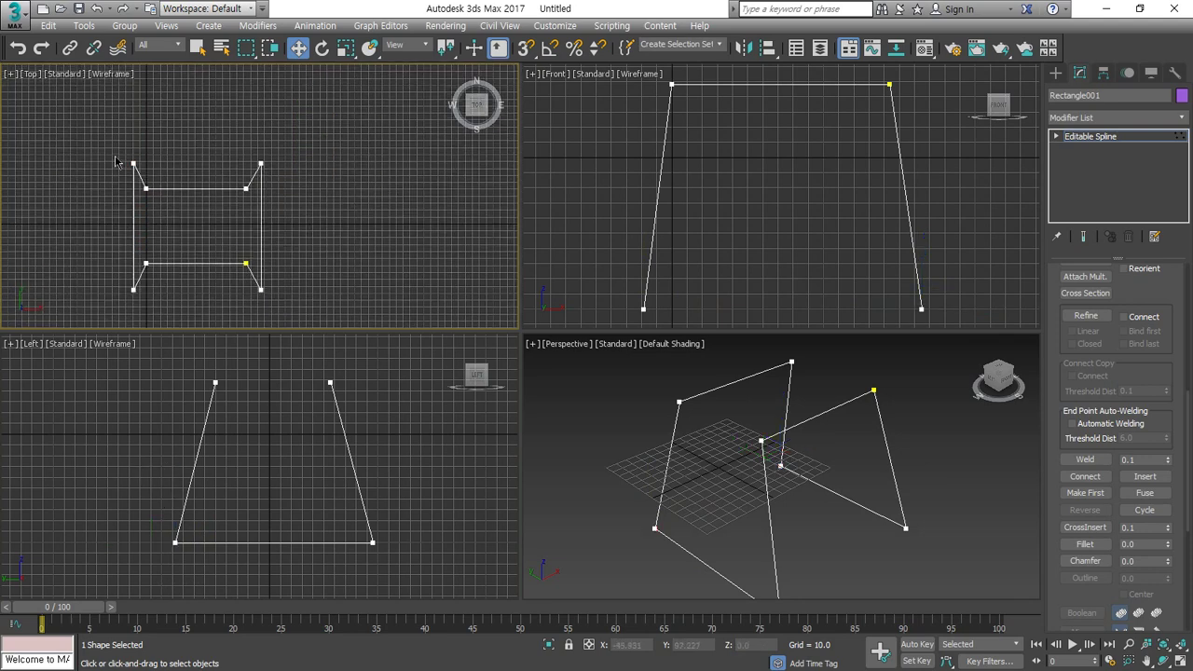
pyautogui.moveTo(106, 121); pyautogui.dragTo(141, 326)
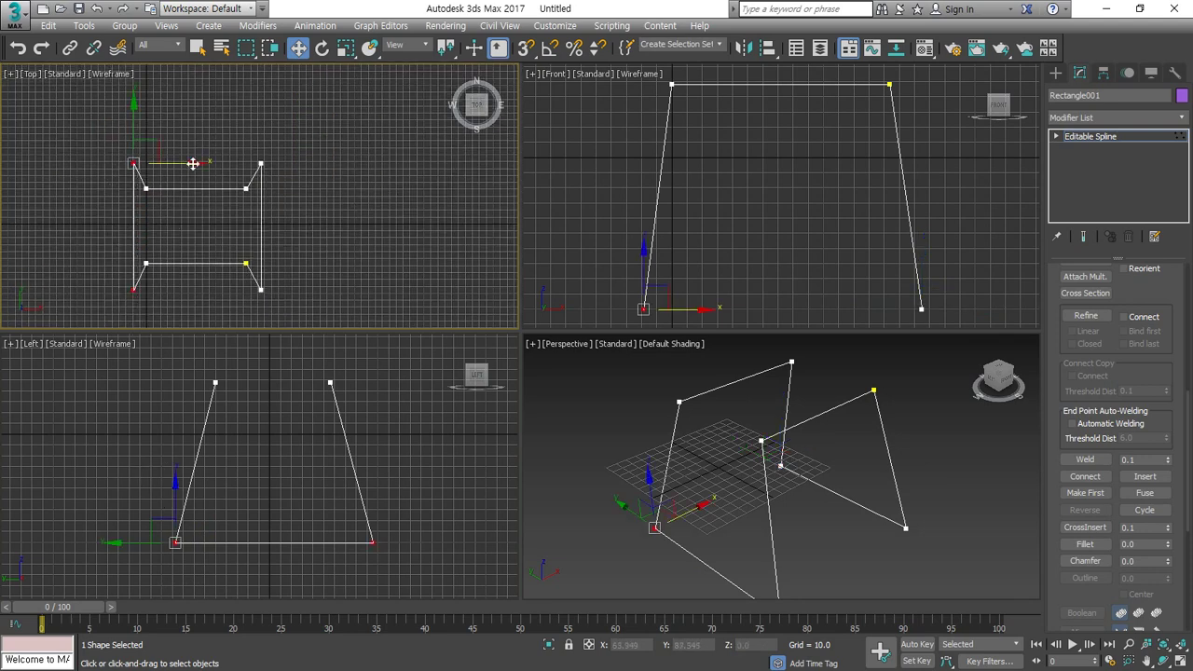
pyautogui.moveTo(192, 163); pyautogui.dragTo(190, 162)
pyautogui.click(302, 251)
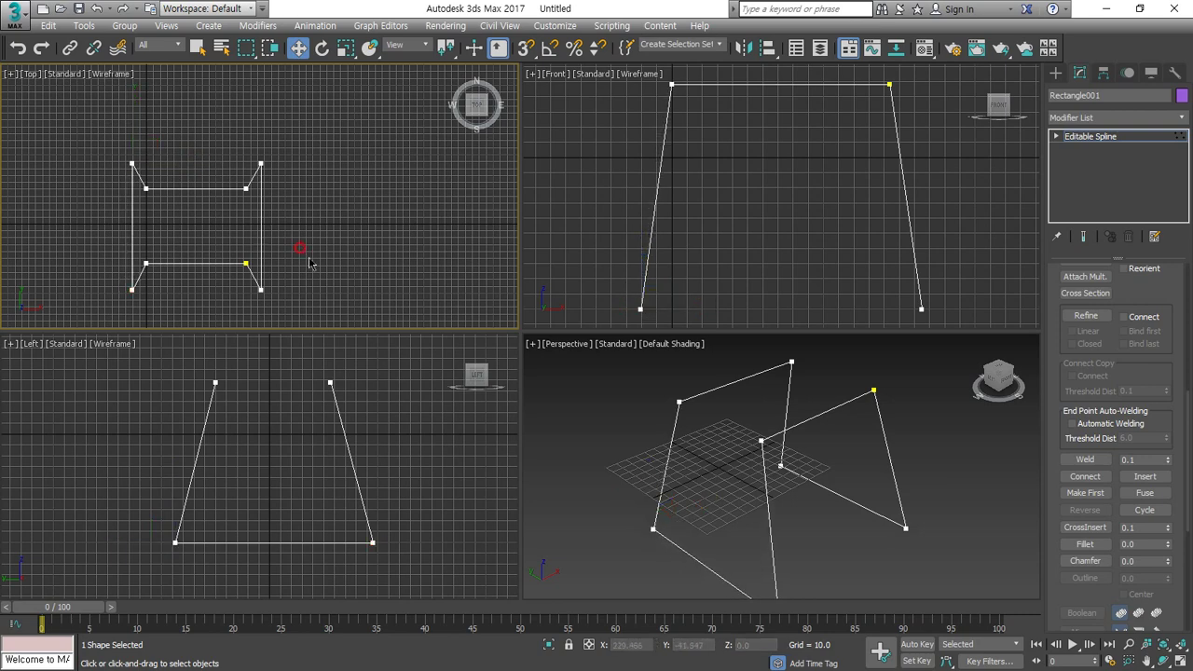
# - Fillet the frame's four lower corner vertices together with a large radius
pyautogui.scroll(-3, 1113, 416)
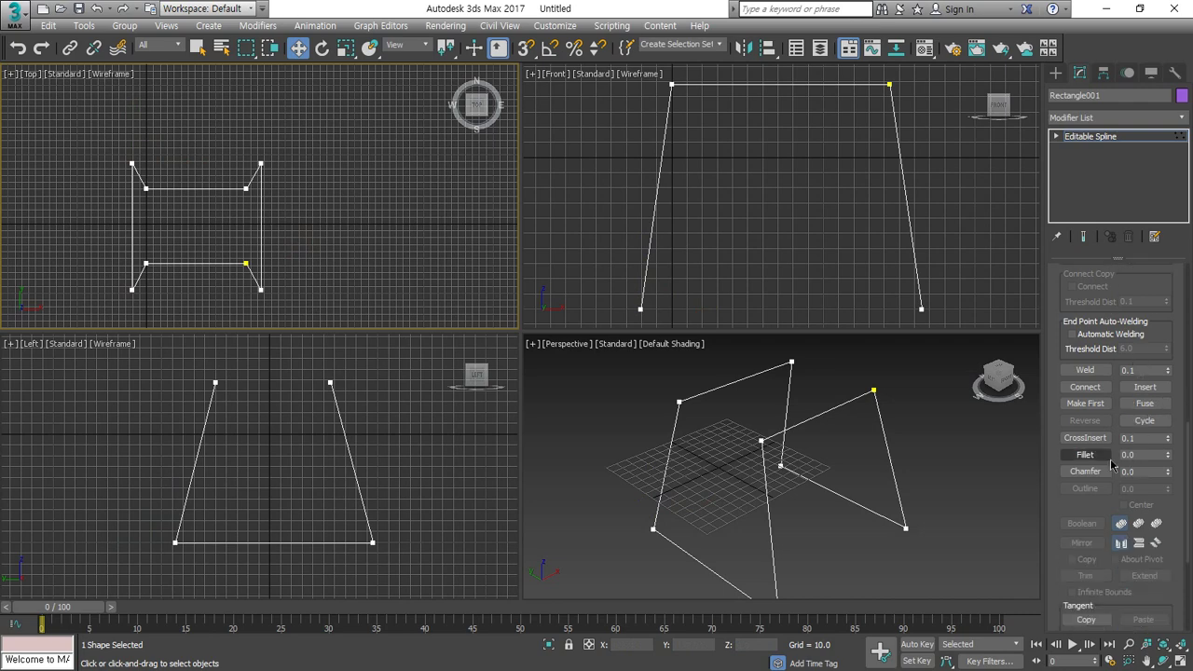
pyautogui.click(1101, 458)
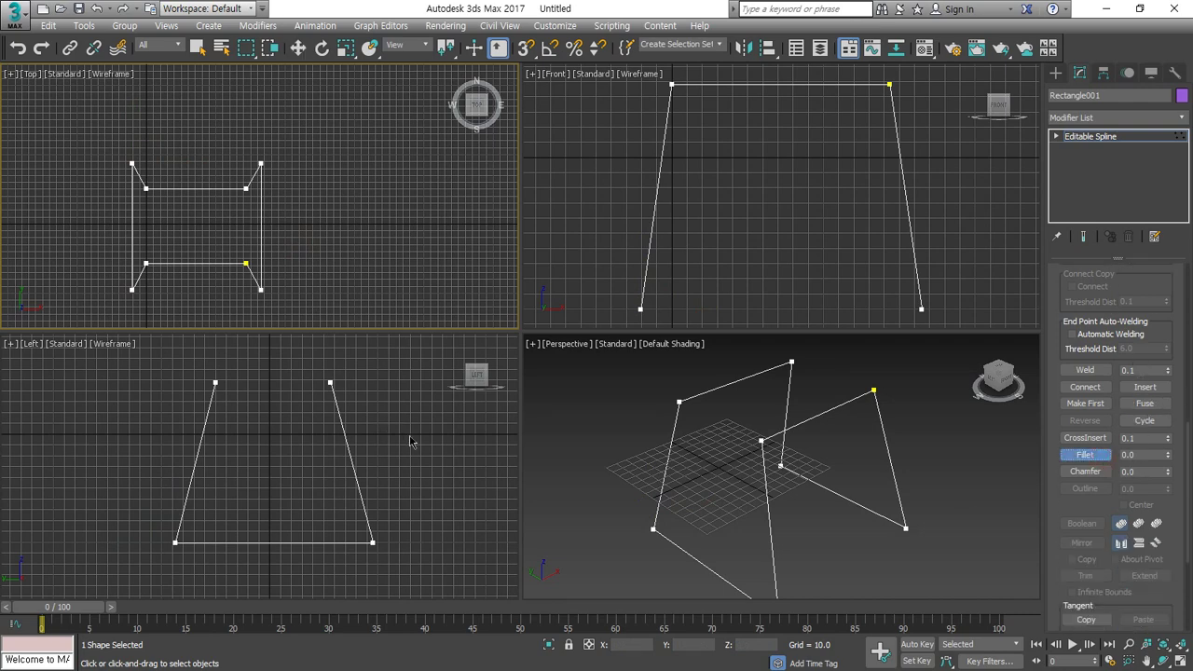
pyautogui.moveTo(961, 258); pyautogui.dragTo(483, 485)
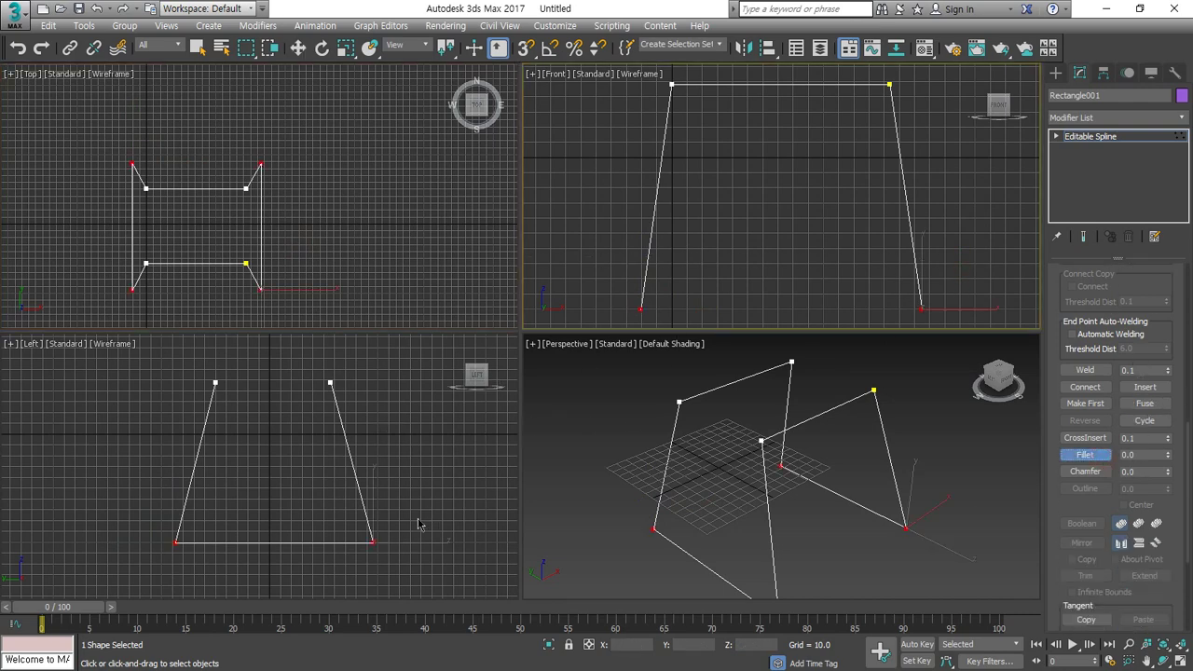
pyautogui.moveTo(924, 305); pyautogui.dragTo(947, 242)
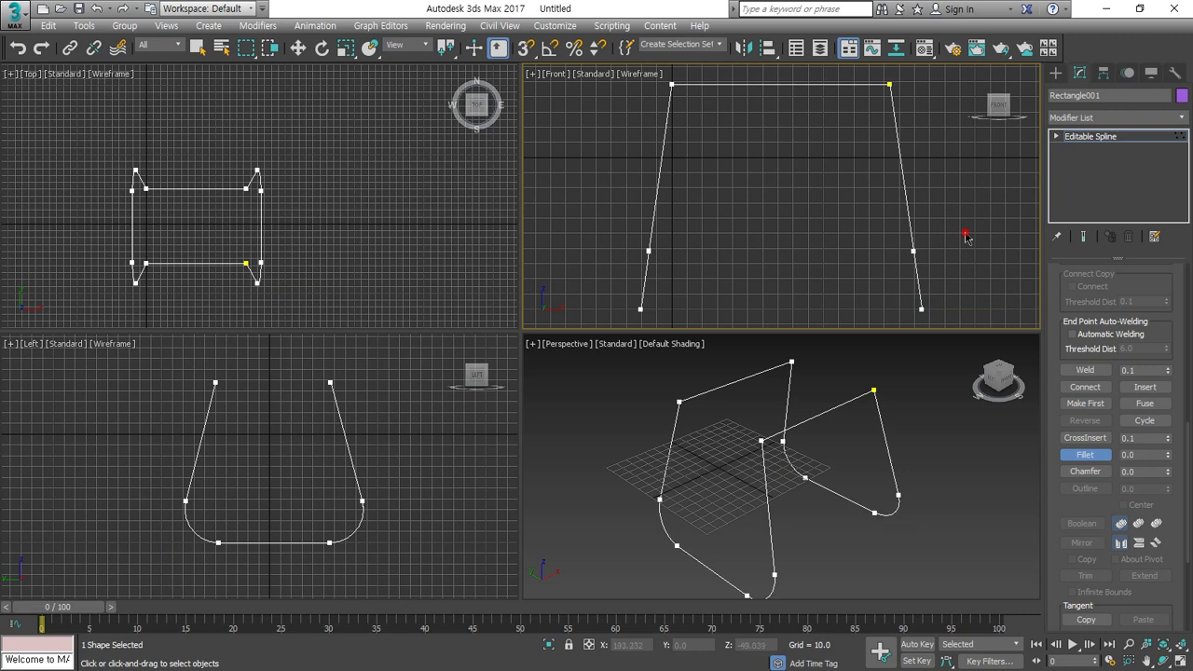
# - Fillet the frame's four upper corner vertices together with a smaller radius than the lower corners
pyautogui.moveTo(937, 121); pyautogui.dragTo(696, 67)
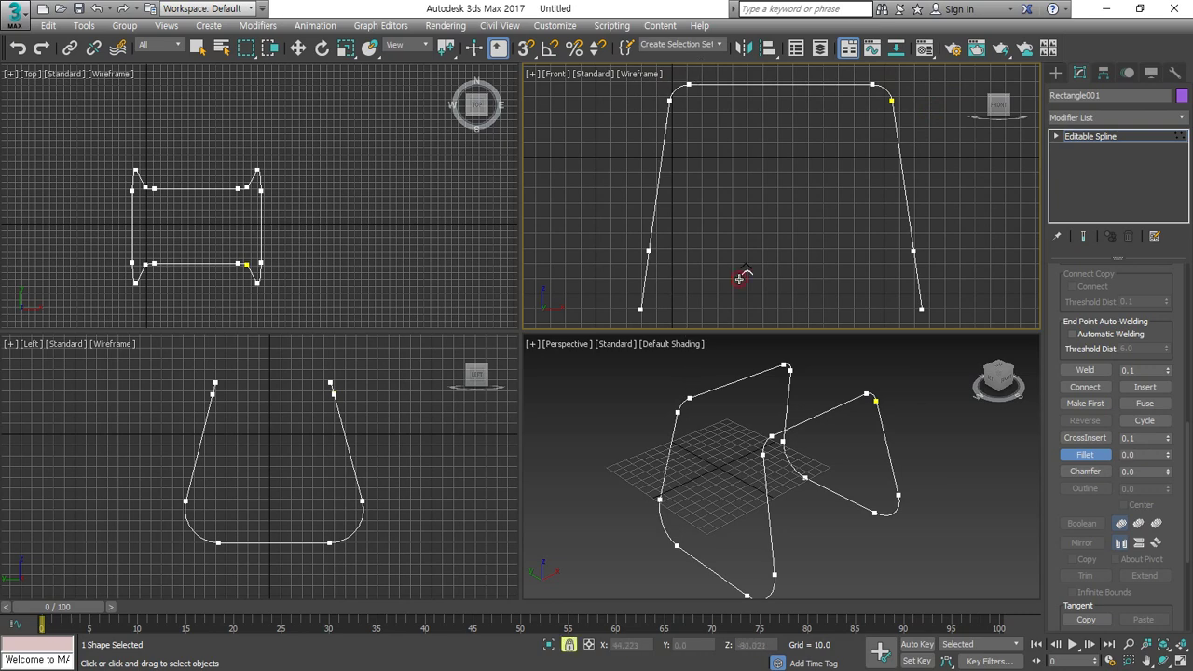
pyautogui.press('w')
pyautogui.press('space')
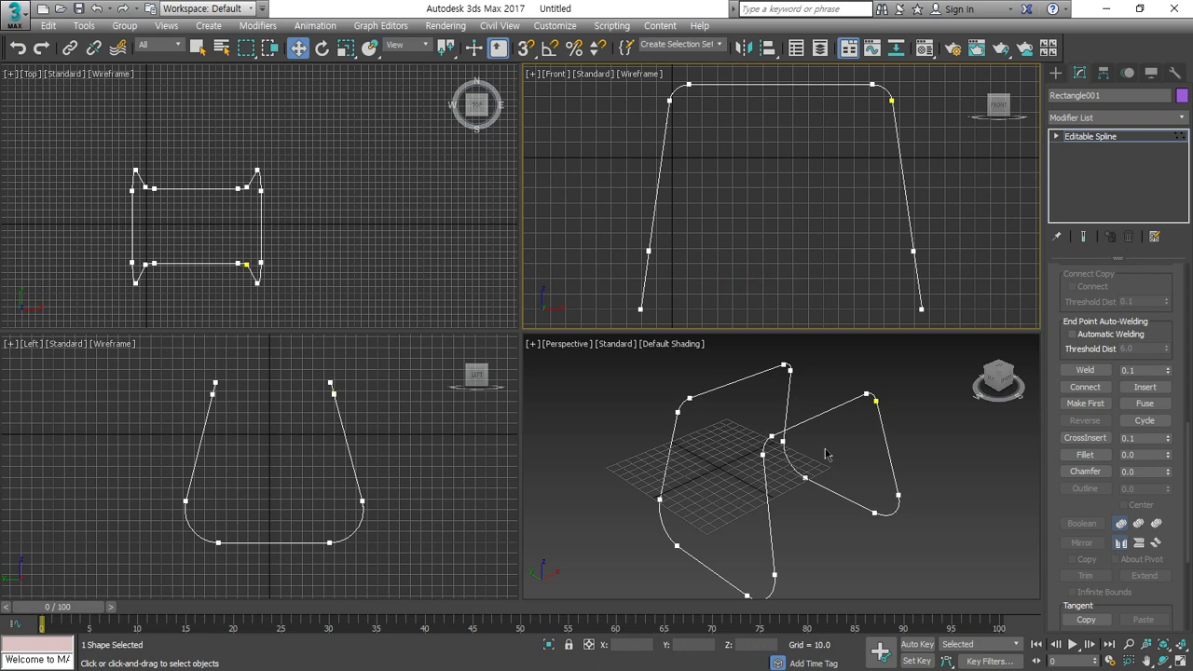
# - Enable the whole frame spline in the renderer and viewport, increase its radial thickness, and deselect it
pyautogui.click(1111, 136)
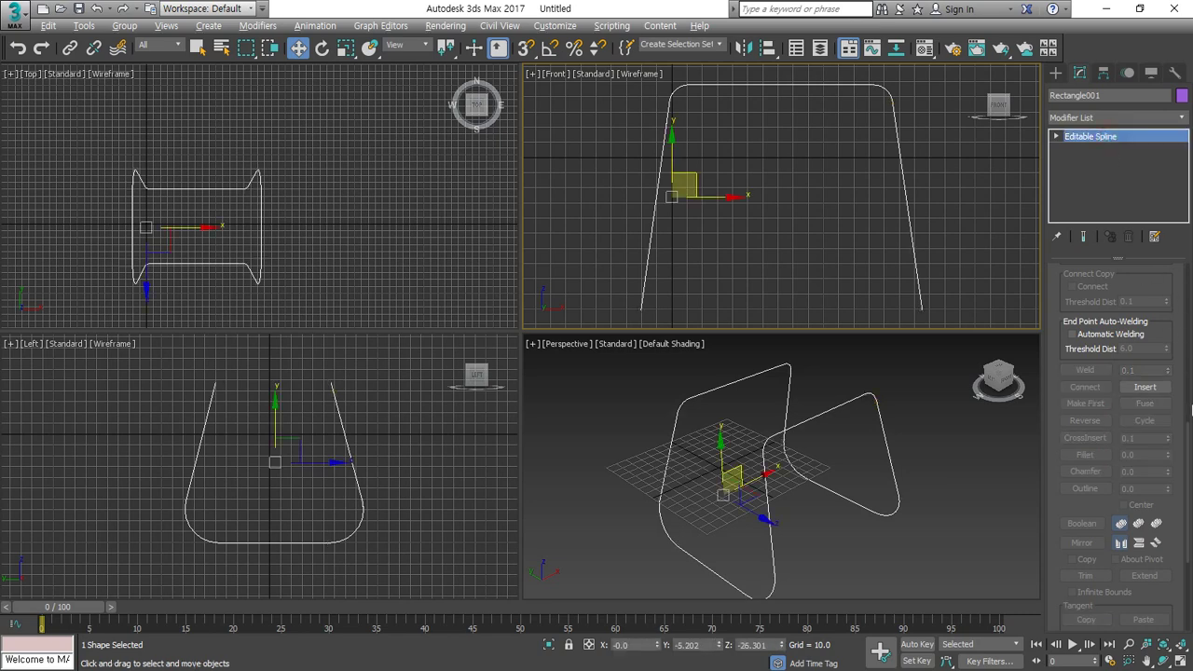
pyautogui.scroll(5, 1154, 355)
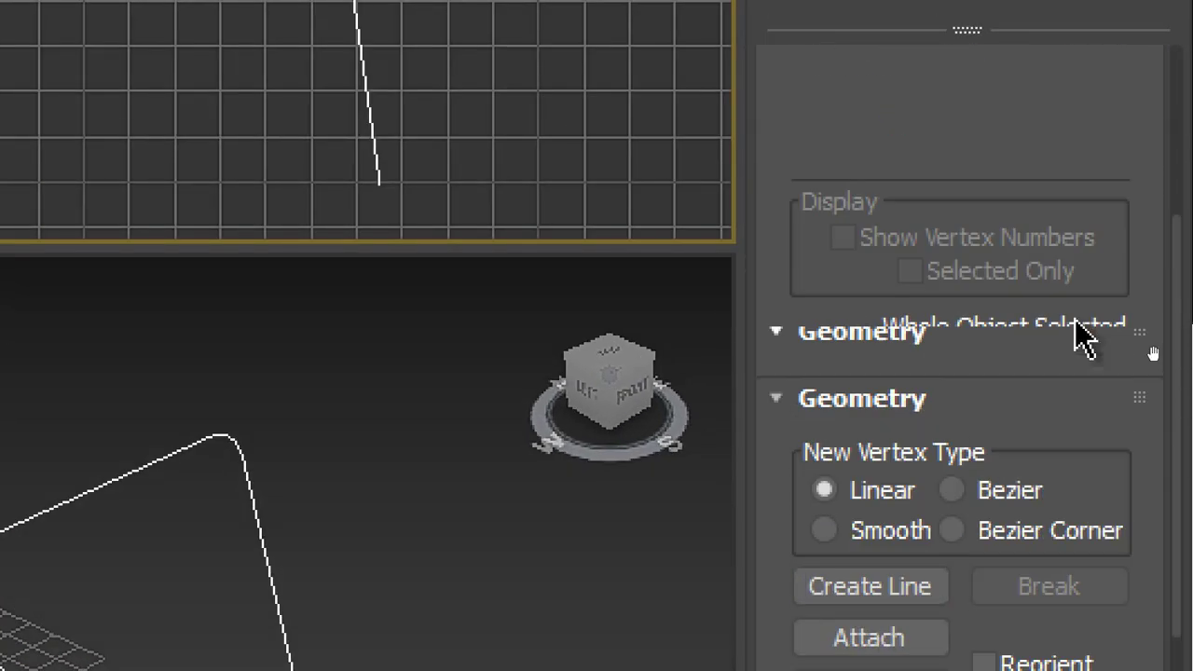
pyautogui.scroll(8, 1054, 314)
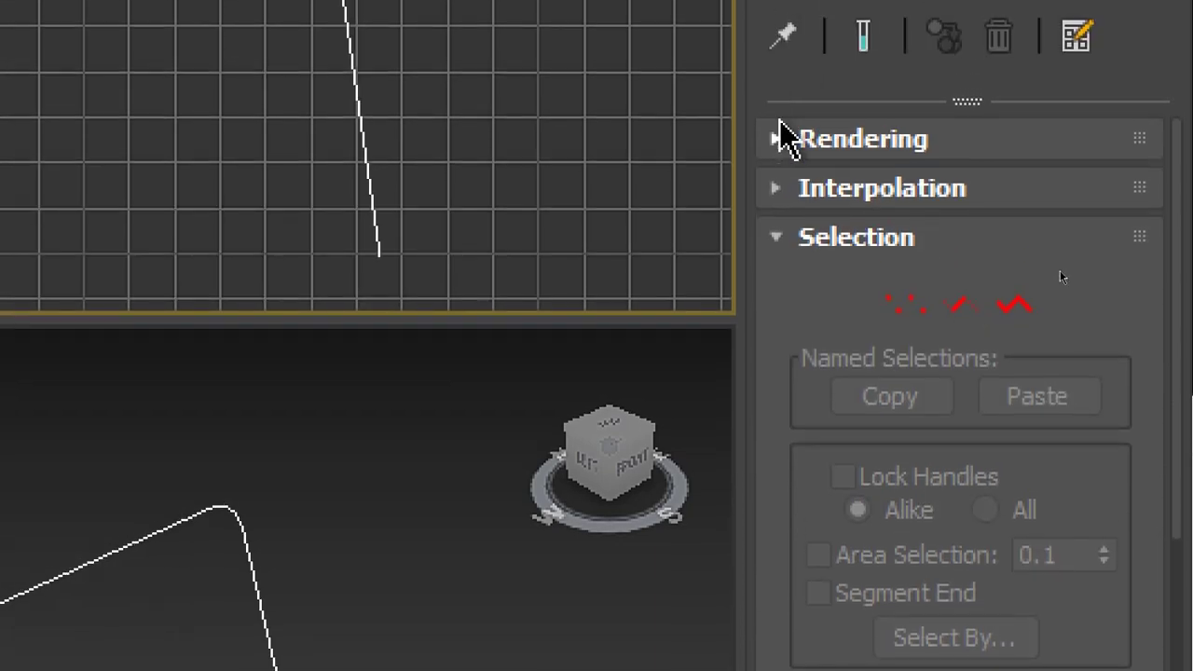
pyautogui.click(783, 135)
pyautogui.click(812, 193)
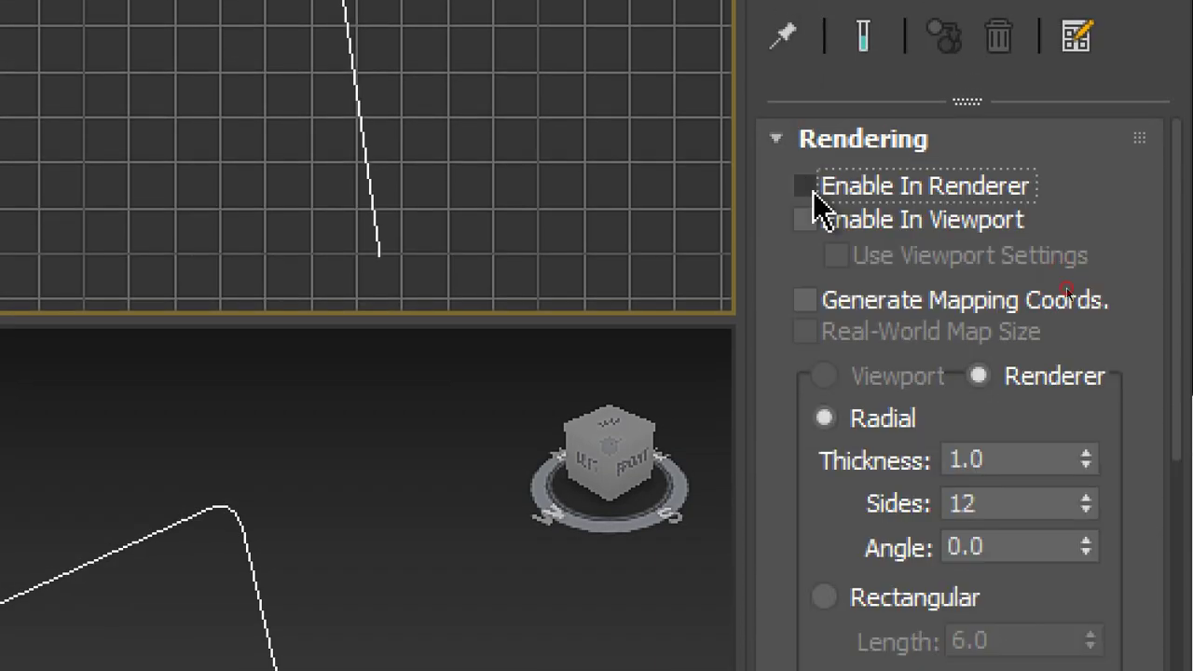
pyautogui.click(811, 222)
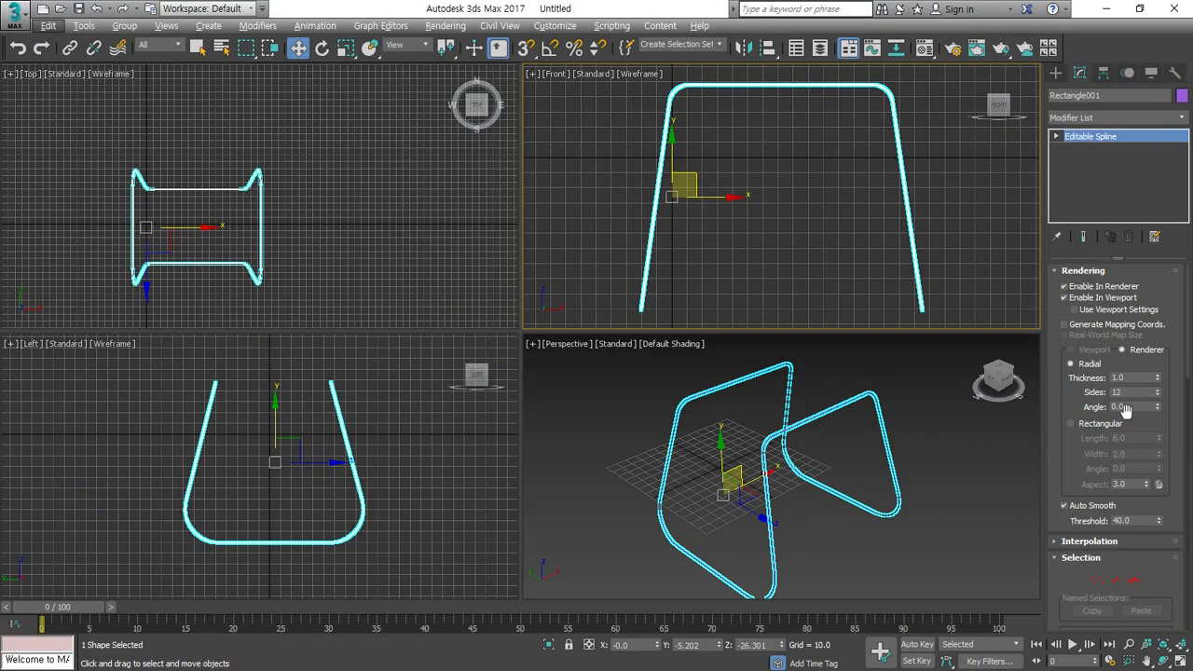
pyautogui.moveTo(1155, 382); pyautogui.dragTo(1143, 101)
pyautogui.click(939, 453)
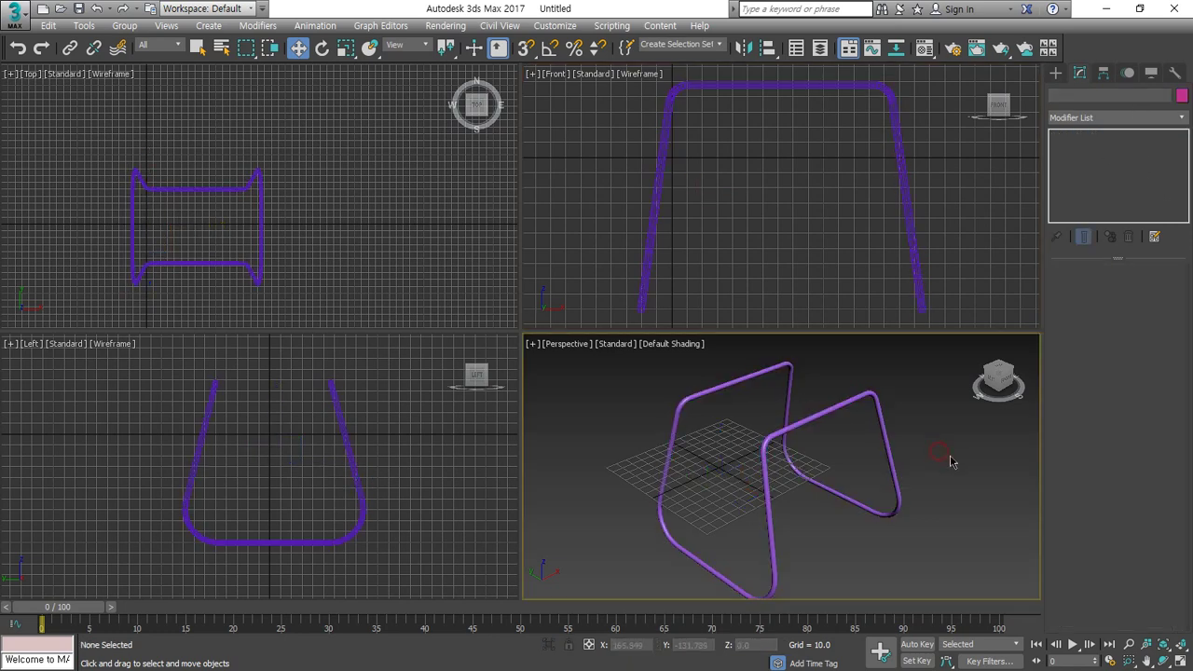
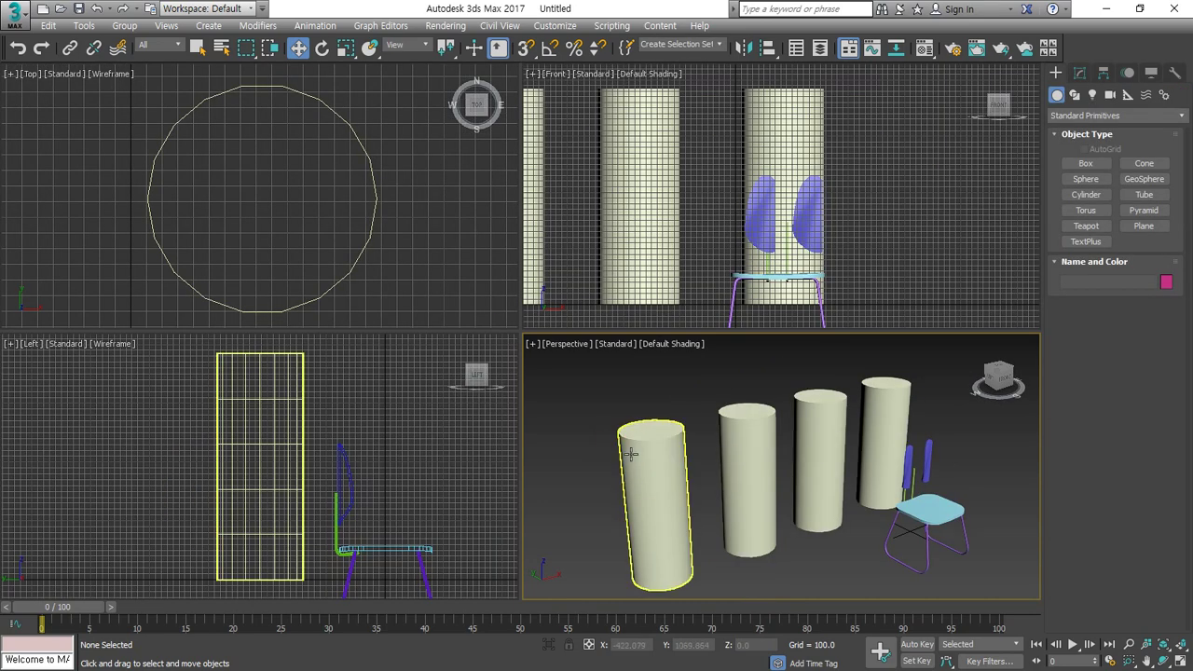
# - Select the four cylinders beside the chair one after another in the Perspective view to compare them
pyautogui.click(639, 452)
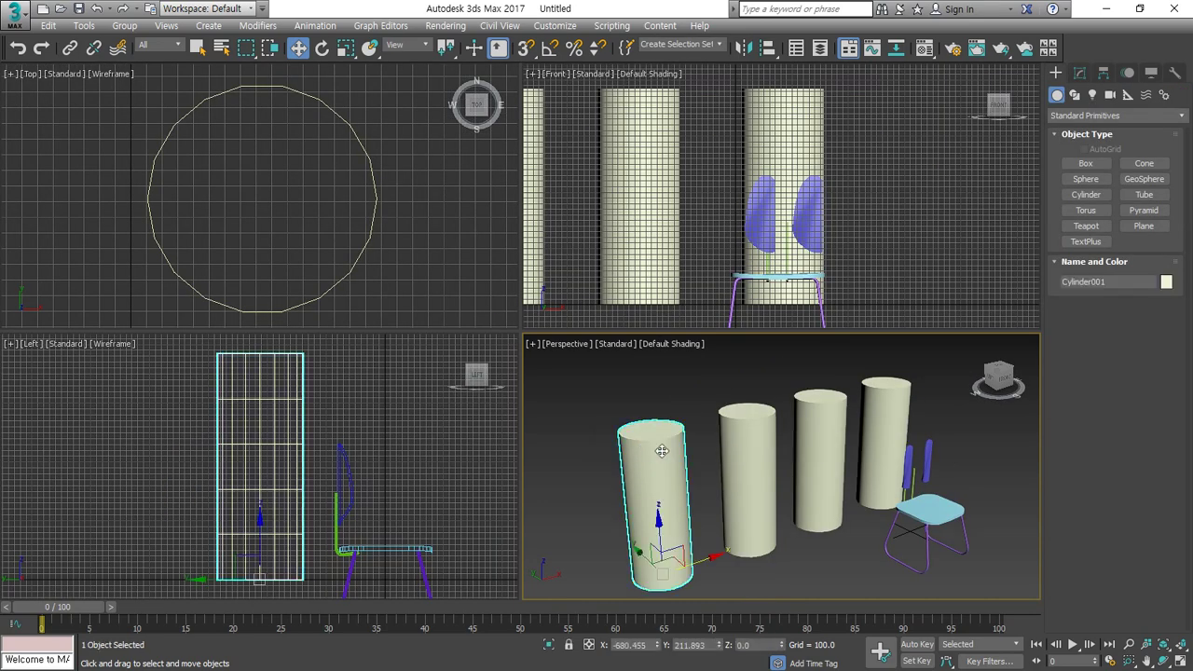
pyautogui.click(740, 428)
pyautogui.click(834, 425)
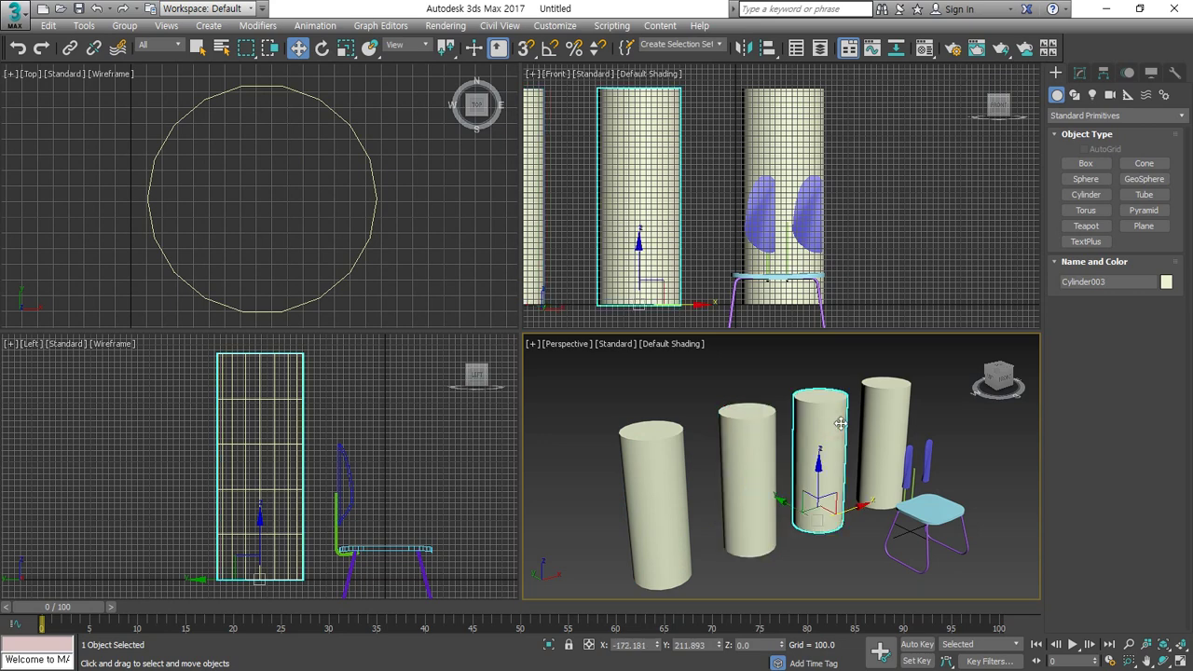
pyautogui.click(883, 433)
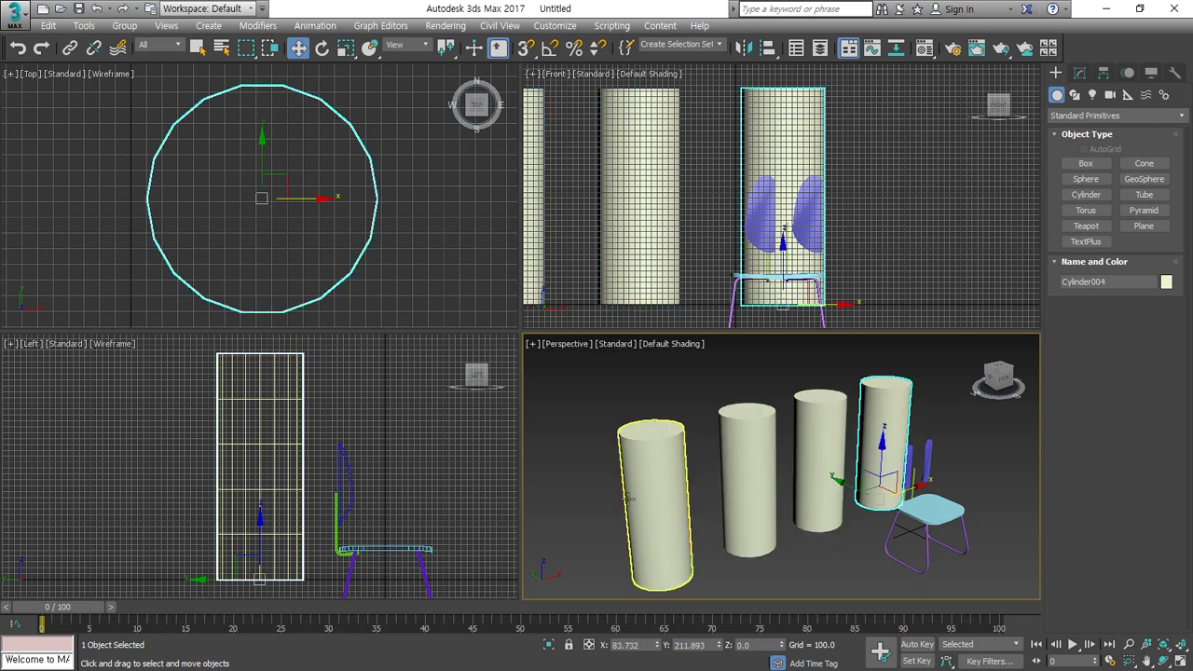
pyautogui.moveTo(681, 430)
pyautogui.mouseDown()
pyautogui.moveTo(746, 421)
pyautogui.moveTo(742, 434)
pyautogui.moveTo(814, 383)
pyautogui.moveTo(797, 401)
pyautogui.moveTo(880, 377)
pyautogui.moveTo(867, 392)
pyautogui.mouseUp()
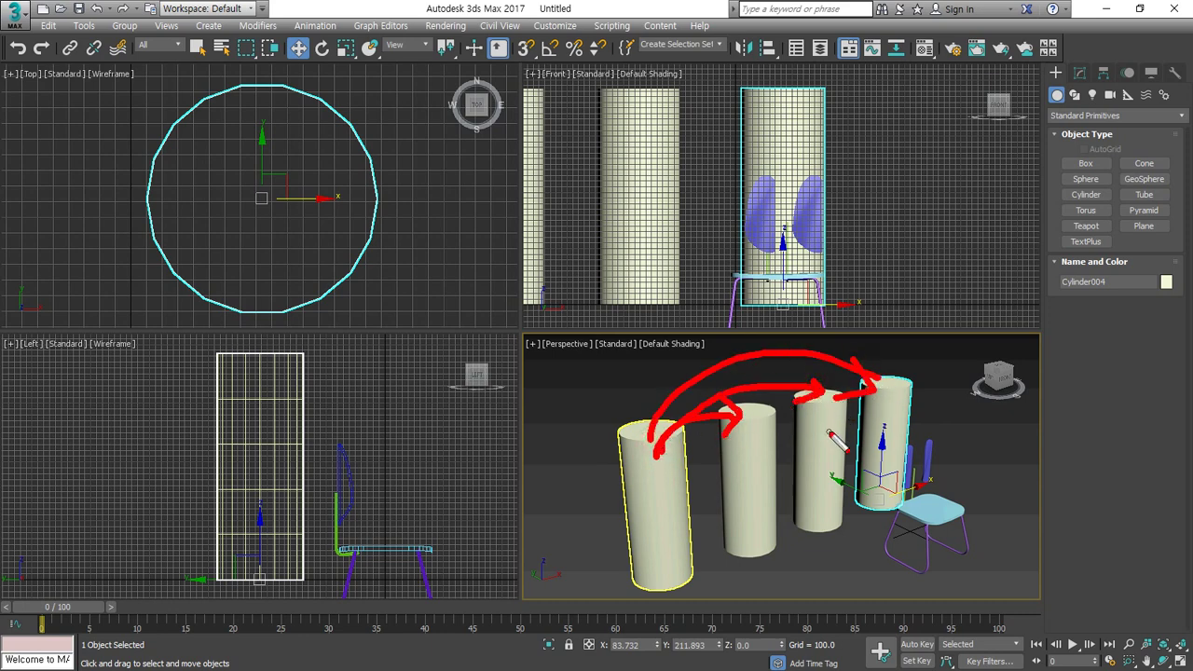
# - Clear the object selection and maximize the Perspective viewport
pyautogui.press('Escape')
pyautogui.hotkey('ctrl', 'd')
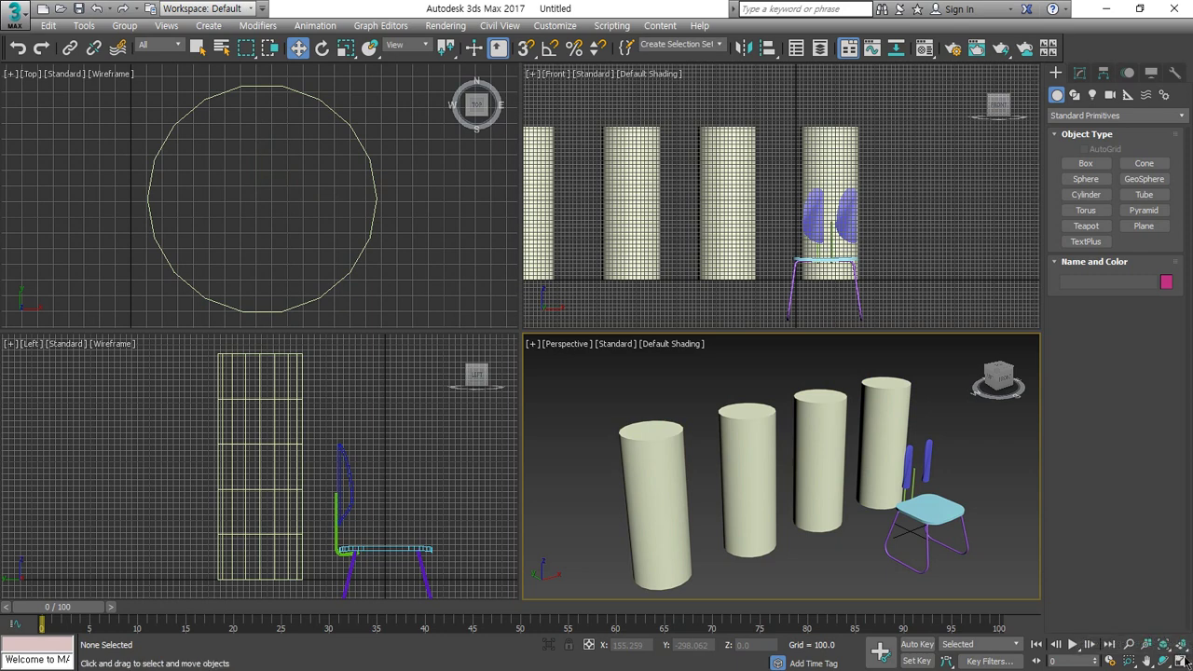
pyautogui.hotkey('alt', 'w')
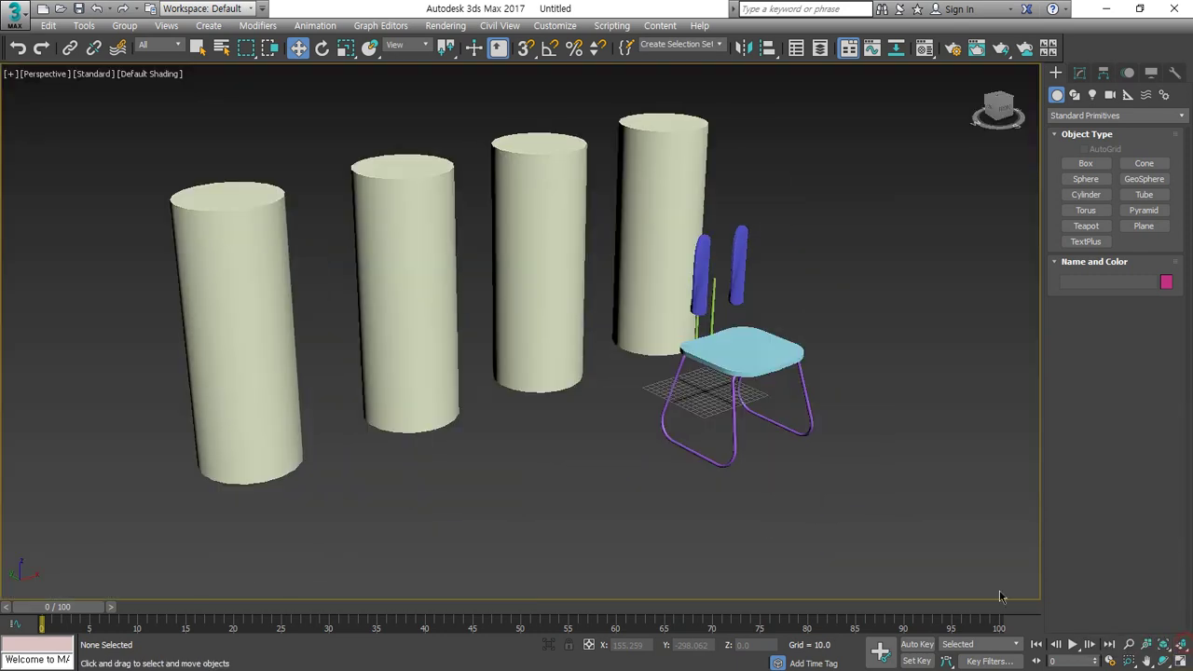
# - Add a Bend modifier with an angle of 60.5 to the cylinder farthest from the chair
pyautogui.click(216, 284)
pyautogui.moveTo(67, 174); pyautogui.dragTo(159, 214)
pyautogui.moveTo(159, 213); pyautogui.dragTo(125, 239)
pyautogui.press('Escape')
pyautogui.click(1081, 73)
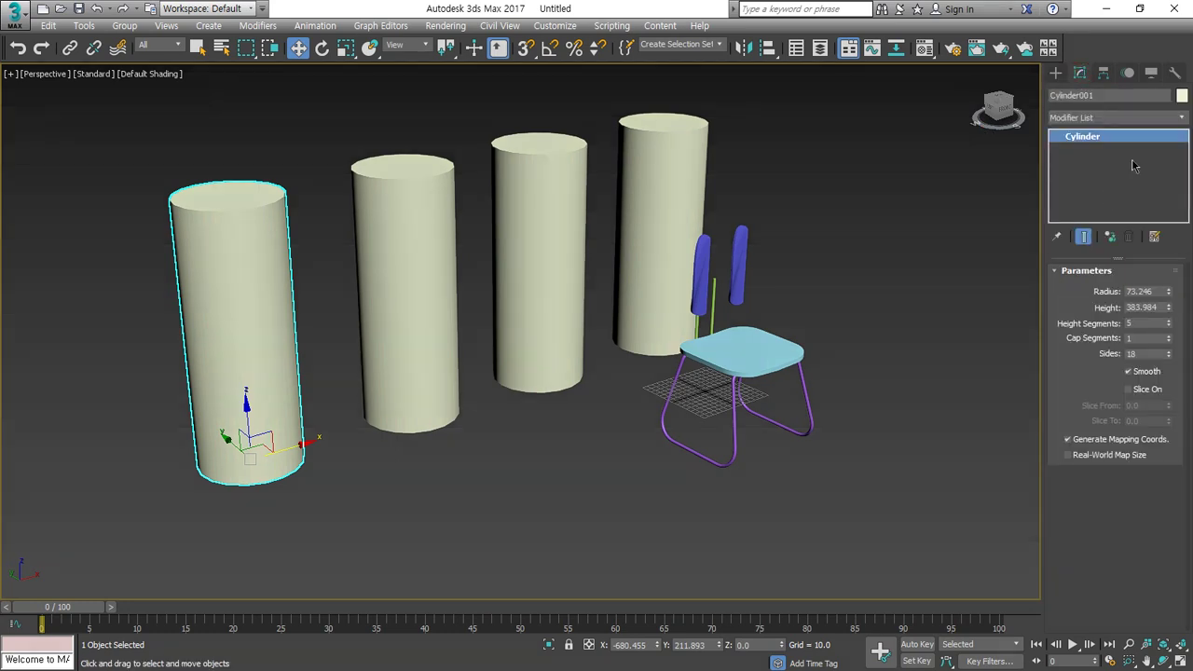
pyautogui.click(1134, 118)
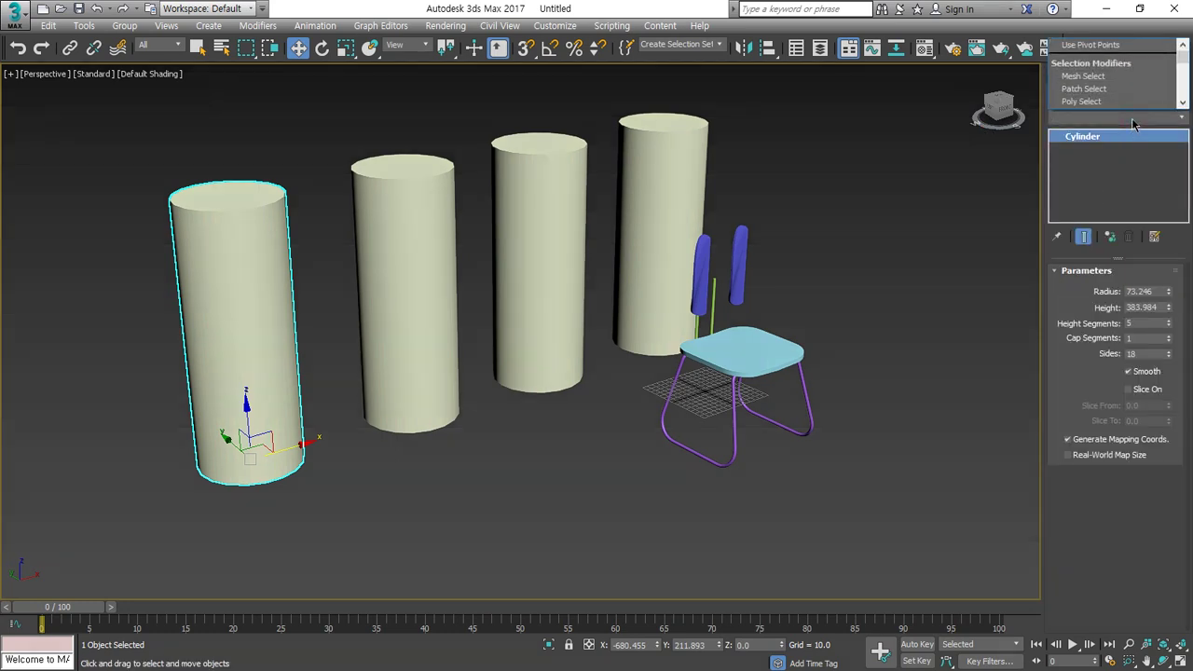
pyautogui.press('b')
pyautogui.click(1172, 123)
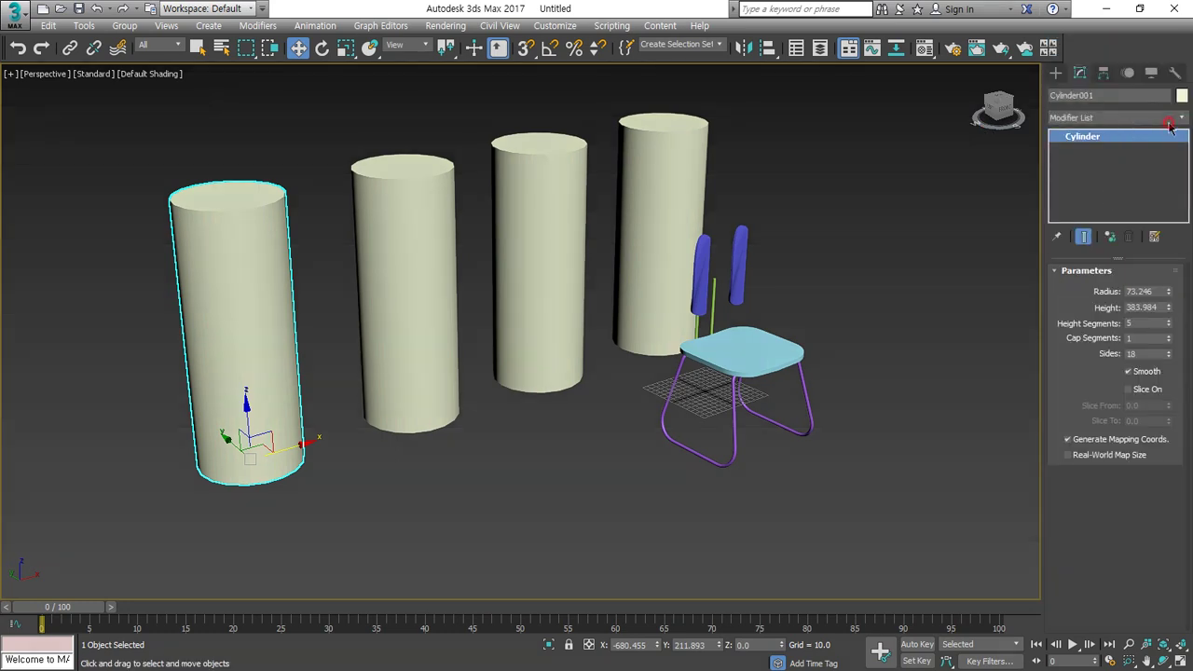
pyautogui.click(1172, 123)
pyautogui.click(1157, 134)
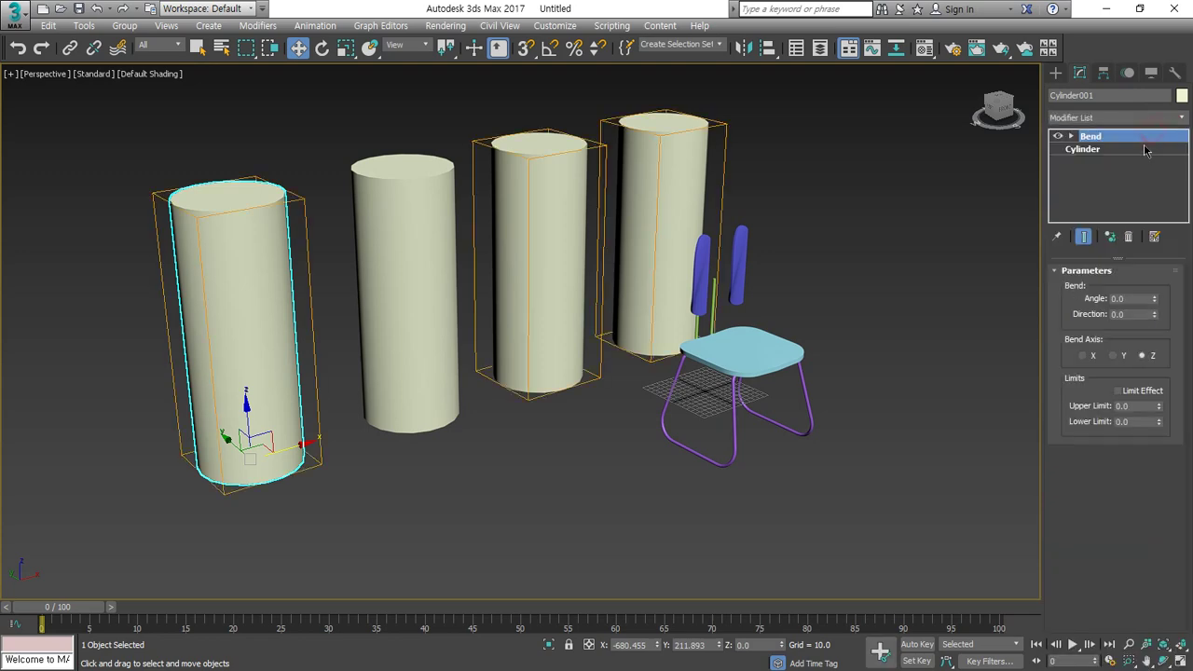
pyautogui.moveTo(1153, 301); pyautogui.dragTo(1088, 231)
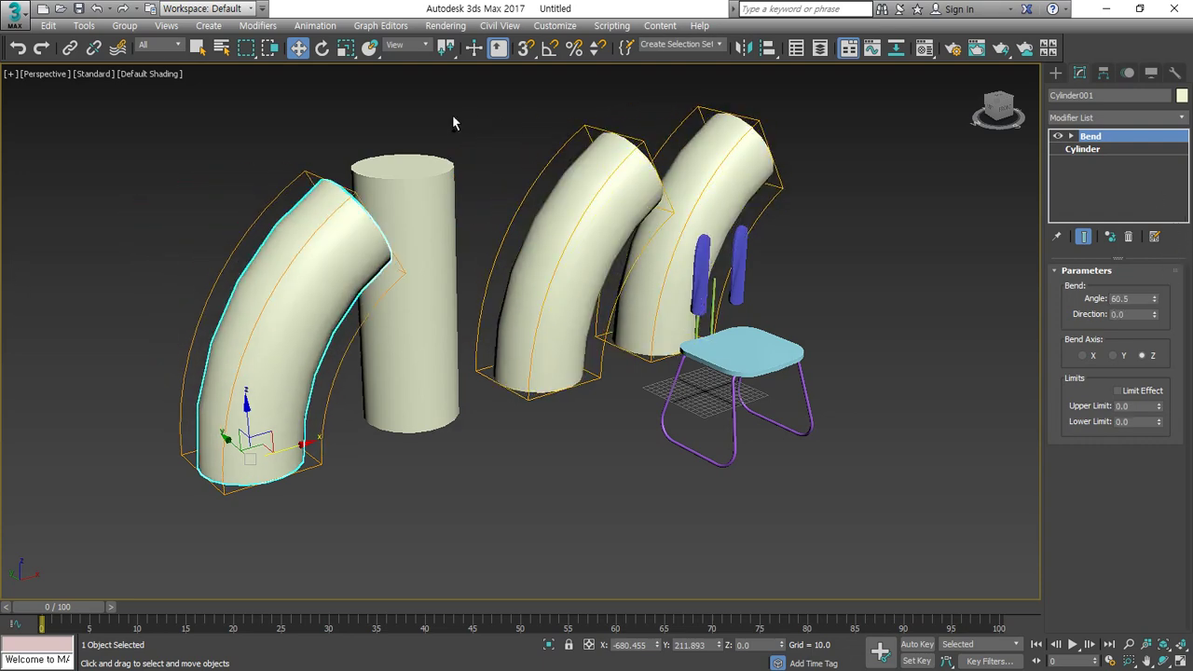
pyautogui.moveTo(429, 172)
pyautogui.mouseDown()
pyautogui.moveTo(426, 192)
pyautogui.moveTo(431, 182)
pyautogui.mouseUp()
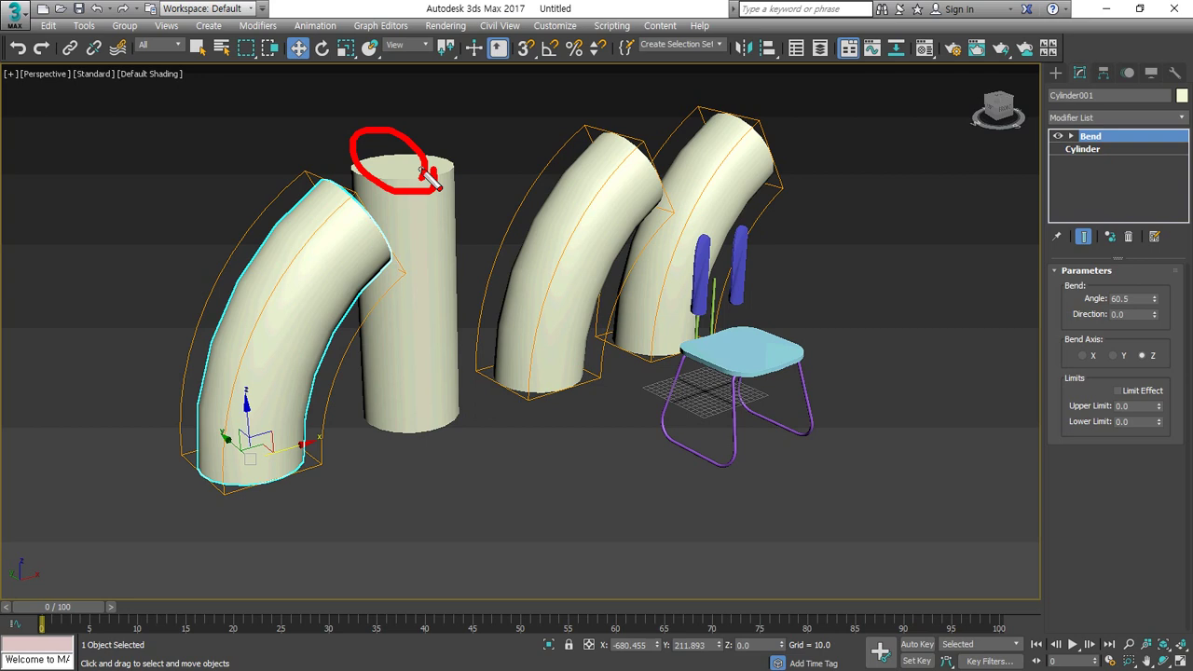
pyautogui.moveTo(126, 168)
pyautogui.mouseDown()
pyautogui.moveTo(192, 215)
pyautogui.moveTo(159, 233)
pyautogui.mouseUp()
pyautogui.moveTo(514, 113); pyautogui.dragTo(545, 134)
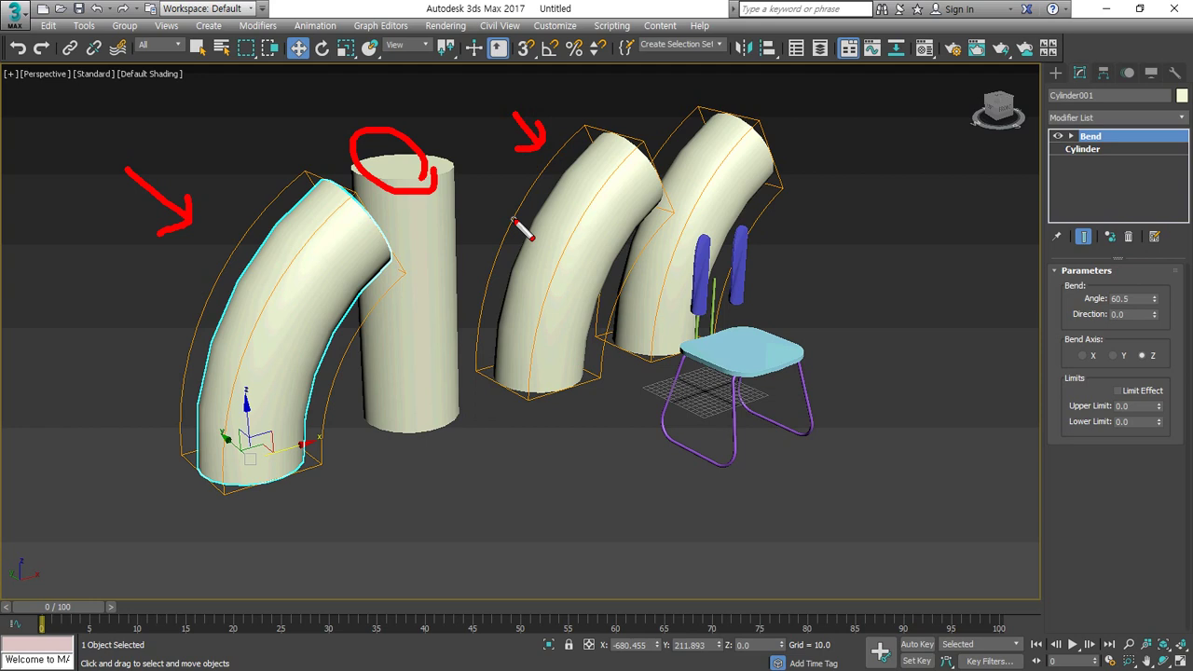
pyautogui.moveTo(492, 109); pyautogui.dragTo(534, 154)
pyautogui.moveTo(529, 117)
pyautogui.mouseDown()
pyautogui.moveTo(532, 155)
pyautogui.moveTo(493, 161)
pyautogui.mouseUp()
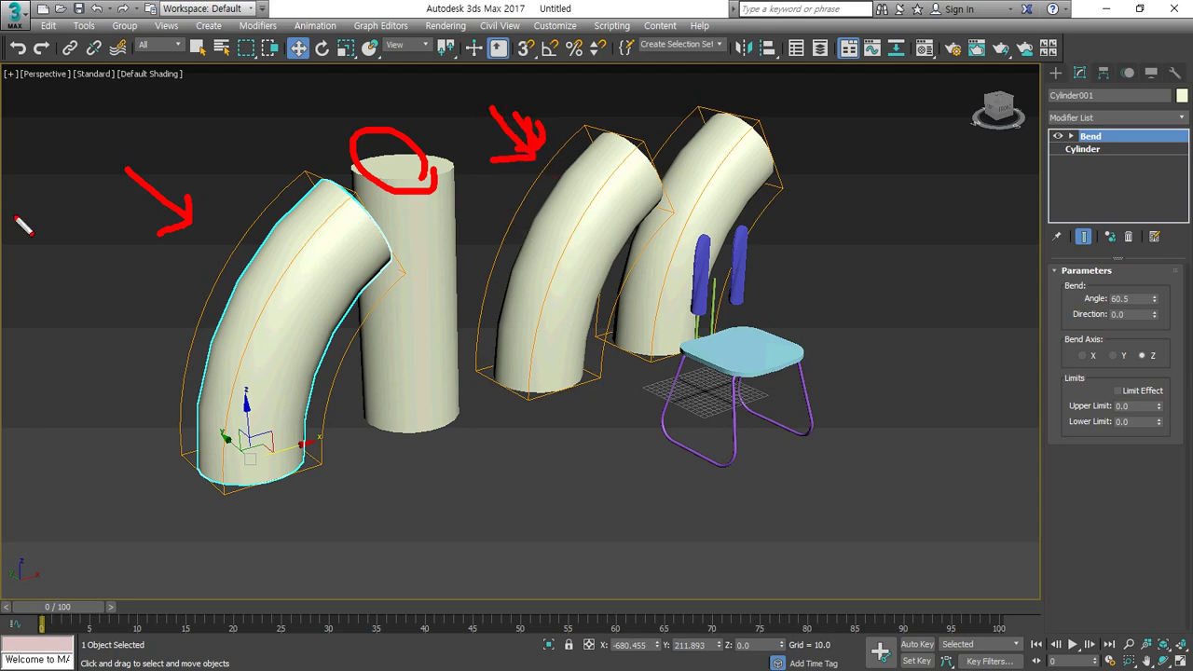
pyautogui.moveTo(52, 203); pyautogui.dragTo(140, 233)
pyautogui.moveTo(119, 191); pyautogui.dragTo(86, 252)
pyautogui.moveTo(179, 131); pyautogui.dragTo(242, 207)
pyautogui.moveTo(233, 164); pyautogui.dragTo(205, 219)
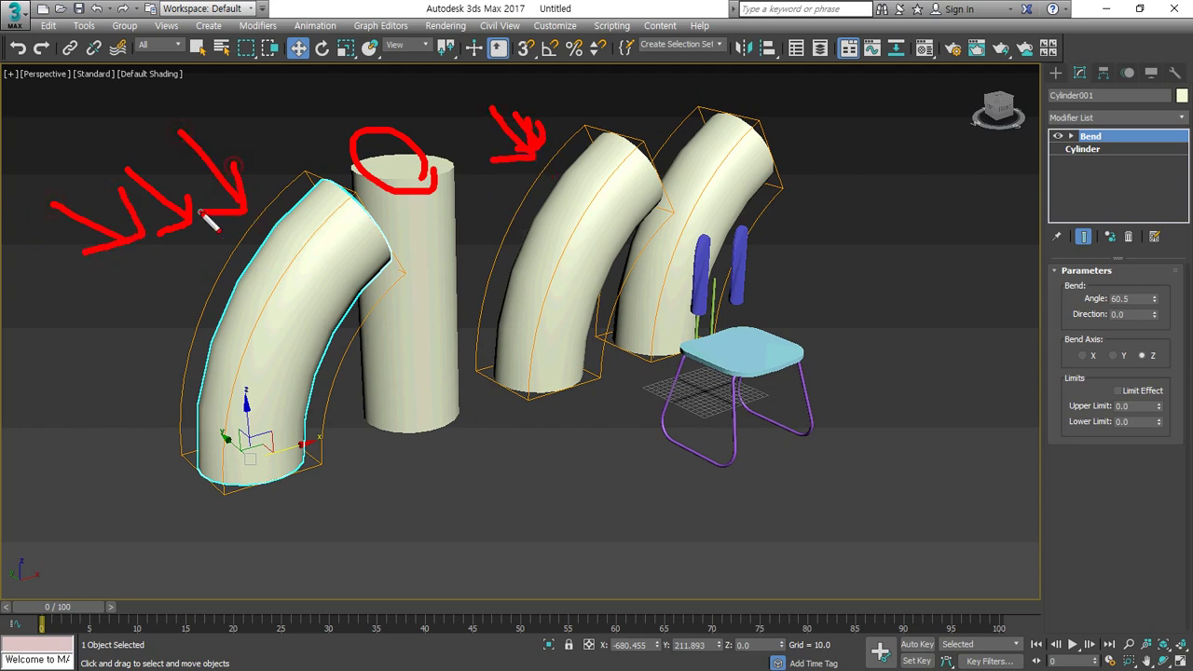
pyautogui.moveTo(493, 107)
pyautogui.mouseDown()
pyautogui.moveTo(541, 185)
pyautogui.moveTo(483, 177)
pyautogui.mouseUp()
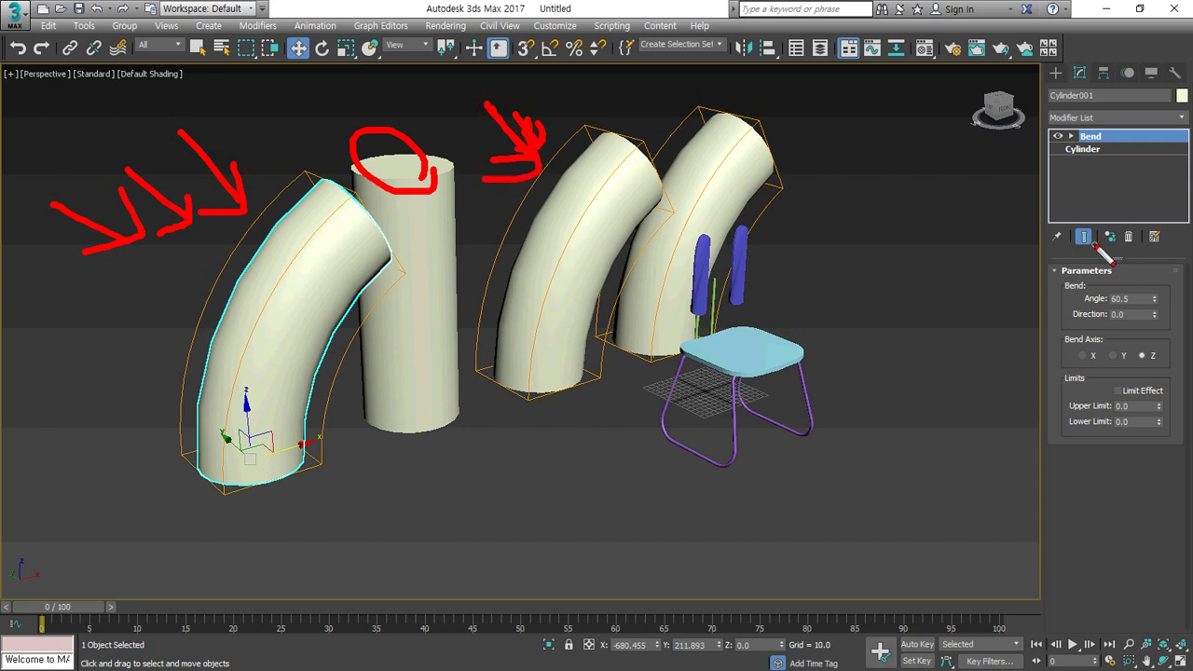
pyautogui.press('Escape')
# - Replace the Bend modifier on the third cylinder, Cylinder003, with a Taper modifier with an amount of -0.66
pyautogui.click(580, 178)
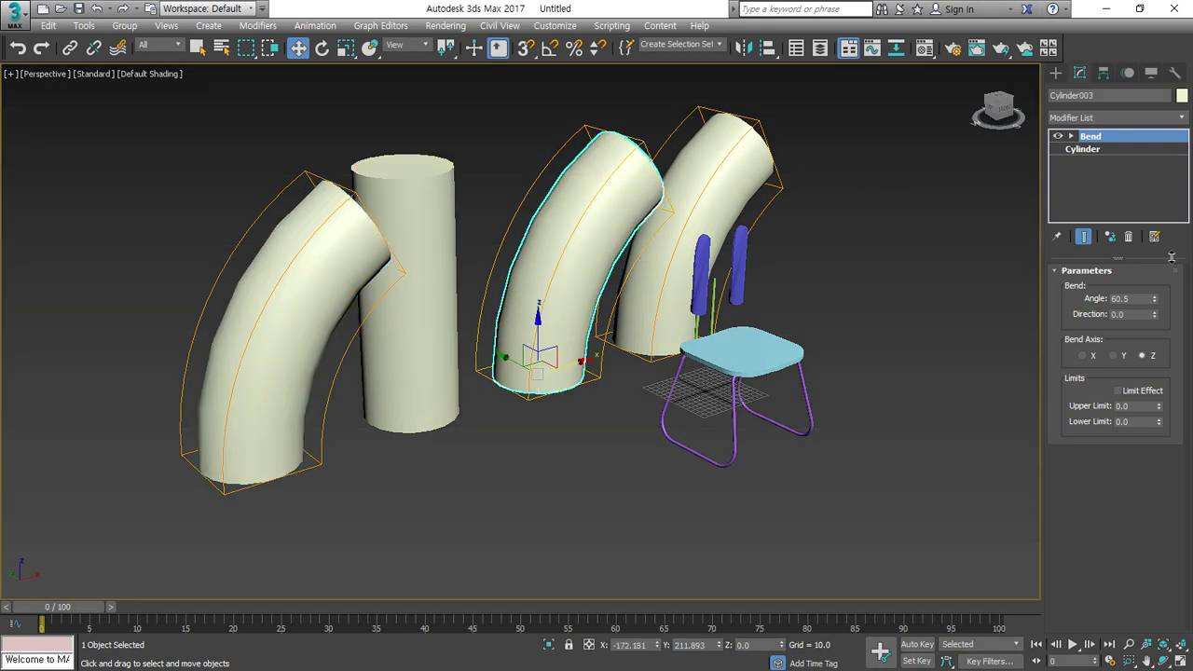
pyautogui.click(1130, 238)
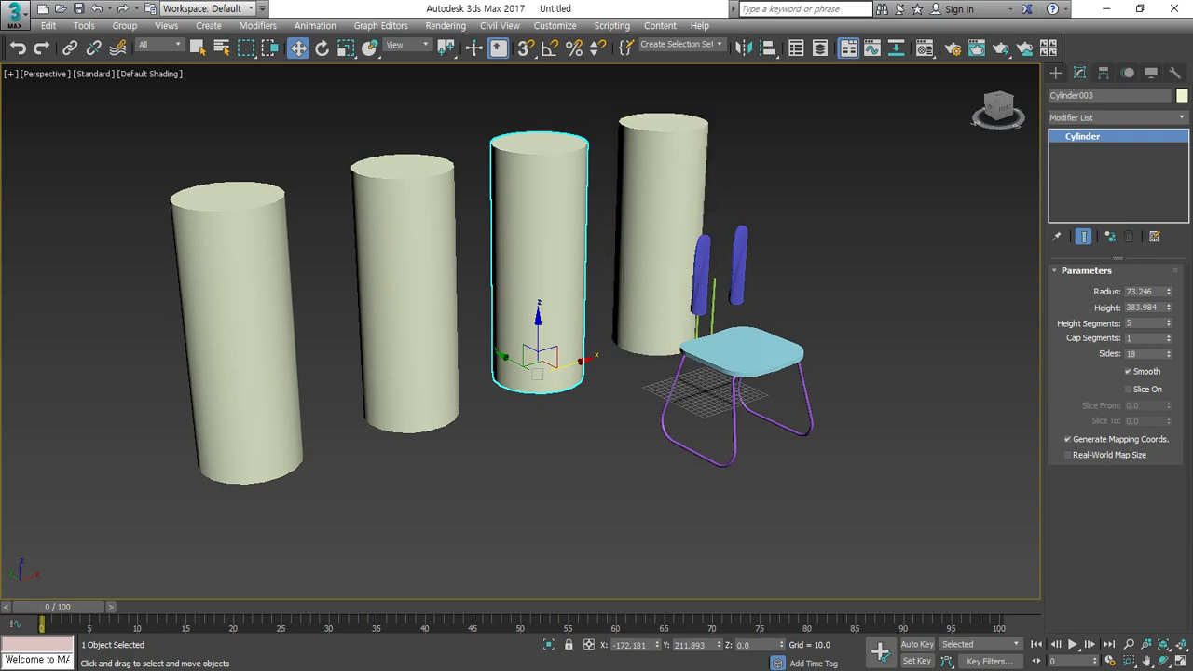
pyautogui.click(1110, 119)
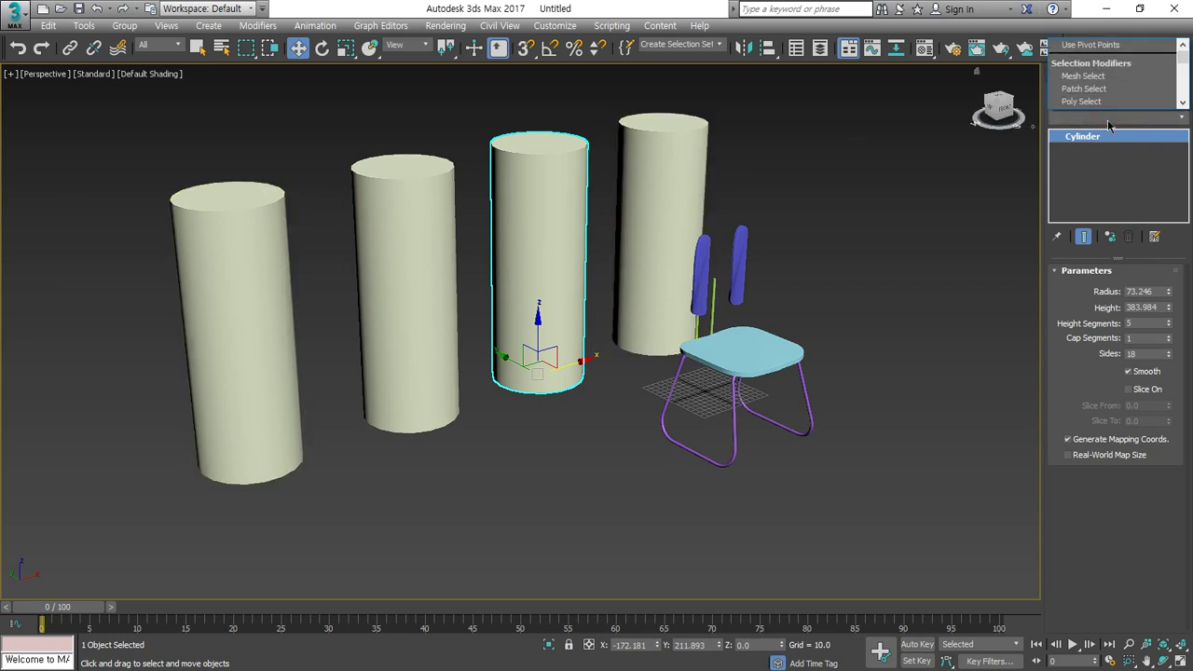
pyautogui.click(1109, 121)
pyautogui.click(1109, 119)
pyautogui.press('t')
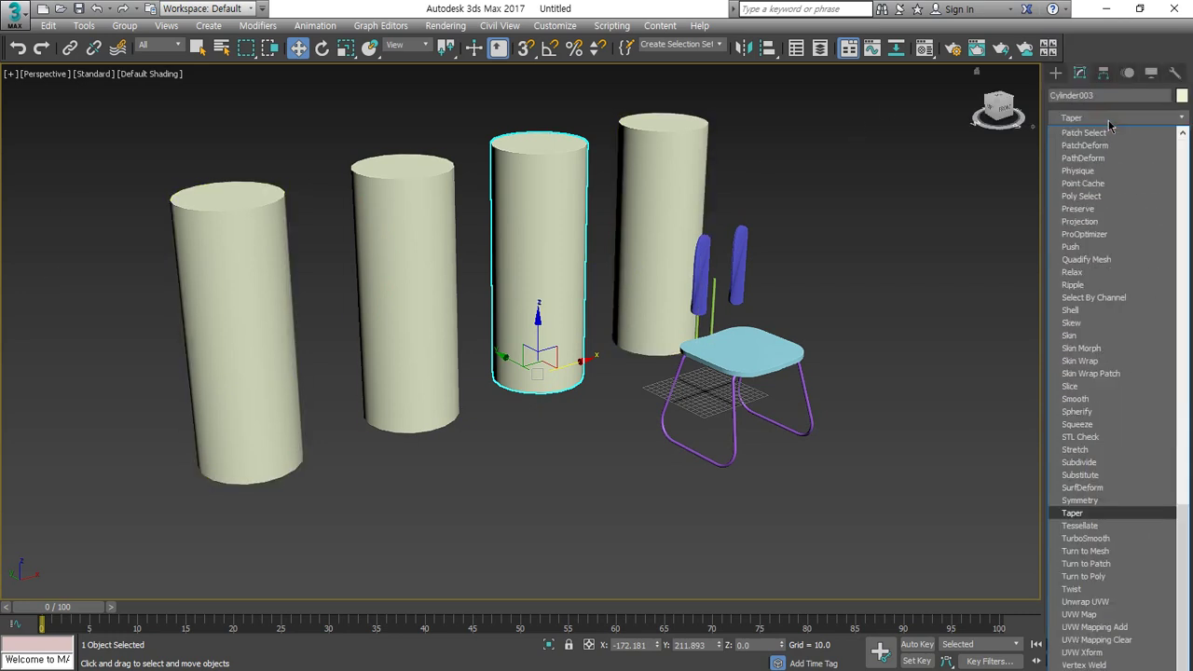
pyautogui.click(1119, 513)
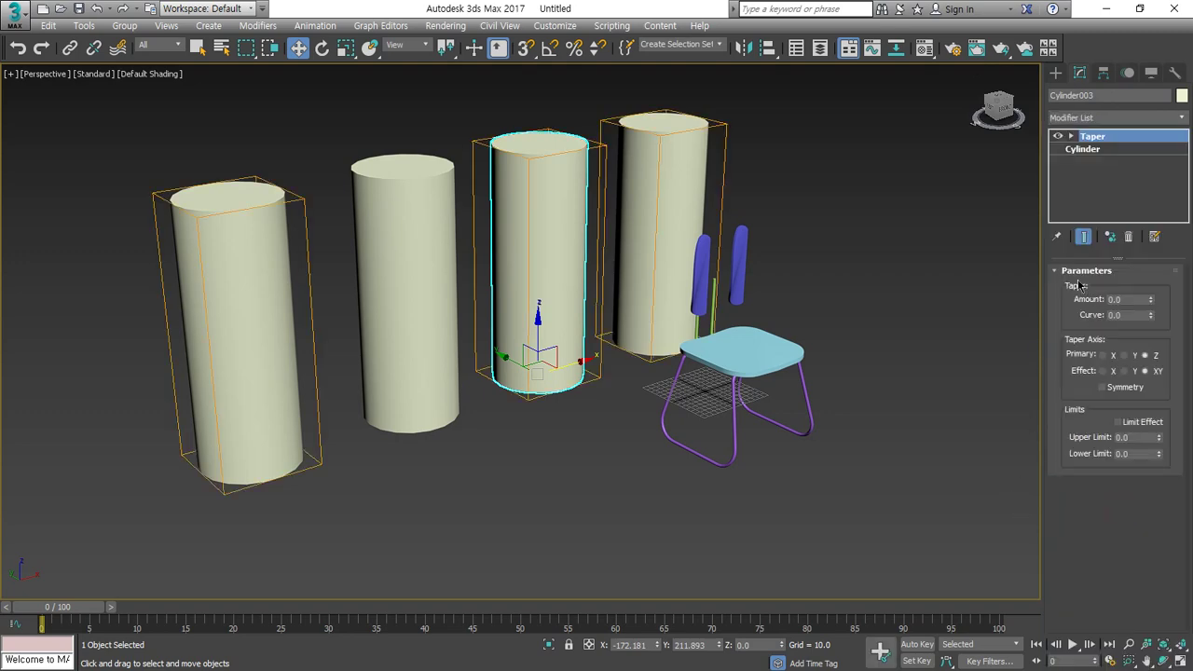
pyautogui.moveTo(1150, 300); pyautogui.dragTo(1152, 355)
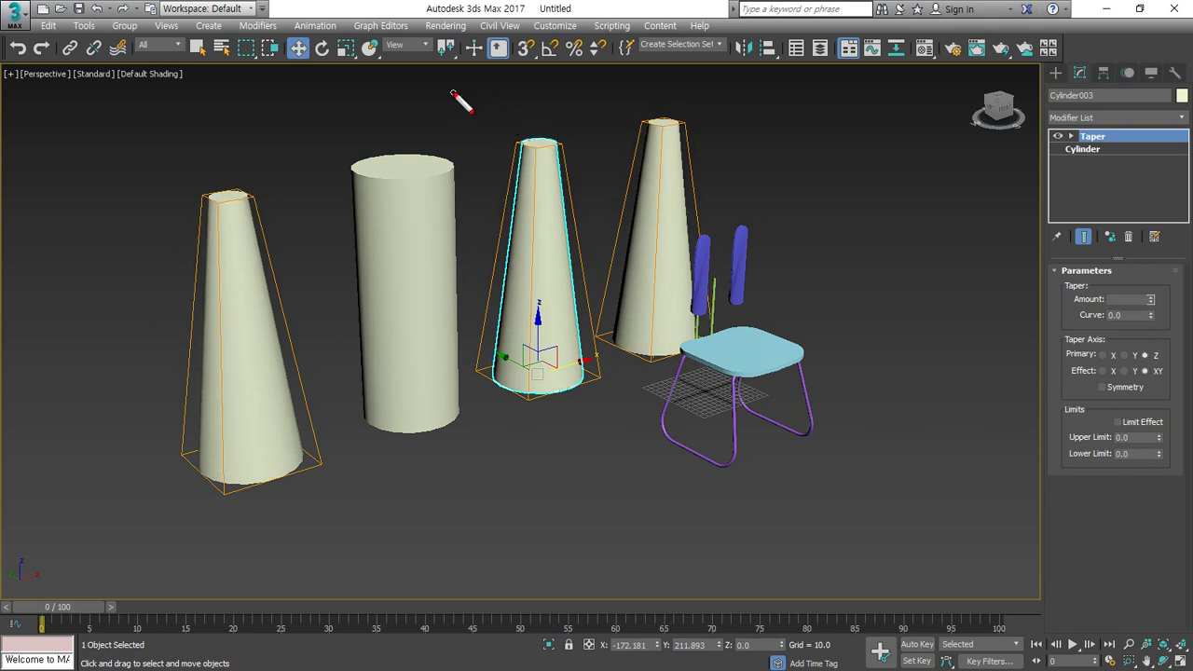
pyautogui.moveTo(494, 132); pyautogui.dragTo(502, 142)
pyautogui.moveTo(125, 146)
pyautogui.mouseDown()
pyautogui.moveTo(195, 179)
pyautogui.moveTo(156, 194)
pyautogui.mouseUp()
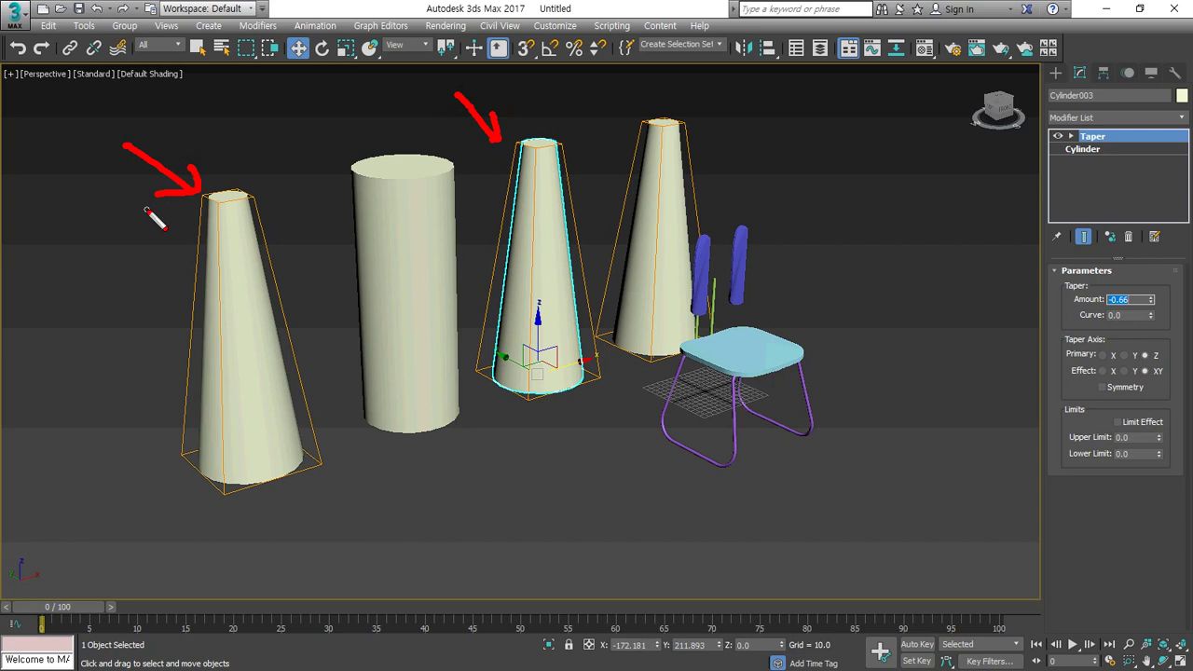
pyautogui.moveTo(753, 104); pyautogui.dragTo(683, 151)
pyautogui.moveTo(697, 112)
pyautogui.mouseDown()
pyautogui.moveTo(690, 135)
pyautogui.moveTo(713, 169)
pyautogui.mouseUp()
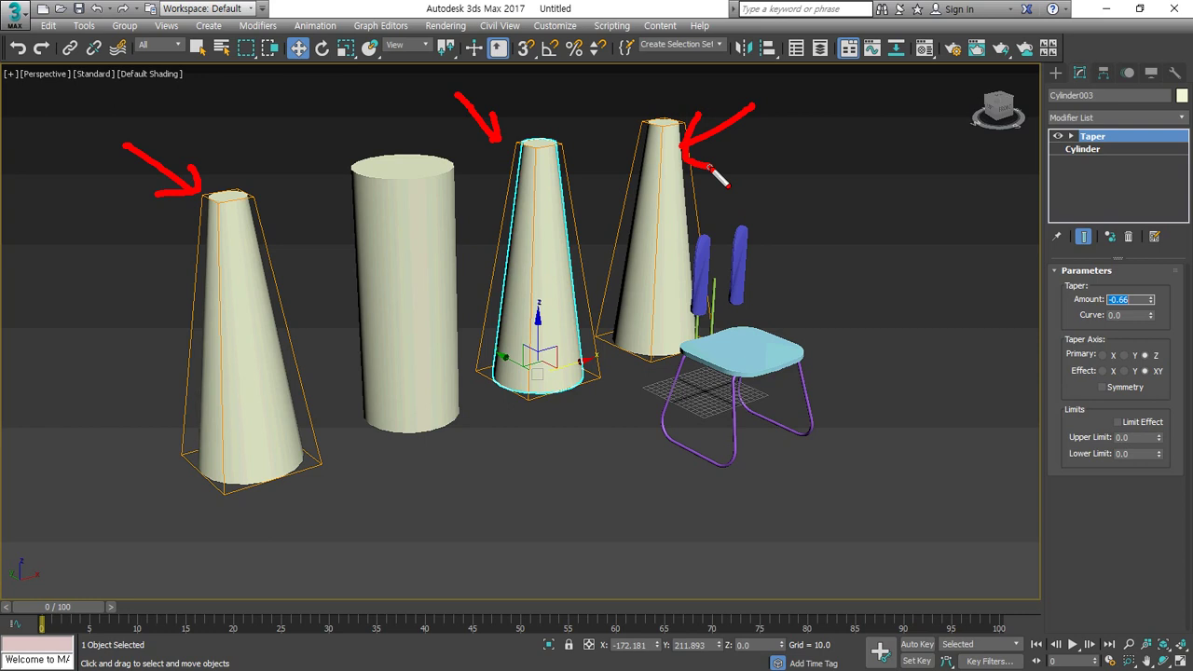
pyautogui.moveTo(275, 216)
pyautogui.mouseDown()
pyautogui.moveTo(187, 217)
pyautogui.moveTo(271, 187)
pyautogui.moveTo(249, 203)
pyautogui.moveTo(365, 348)
pyautogui.moveTo(604, 244)
pyautogui.moveTo(580, 222)
pyautogui.moveTo(587, 274)
pyautogui.mouseUp()
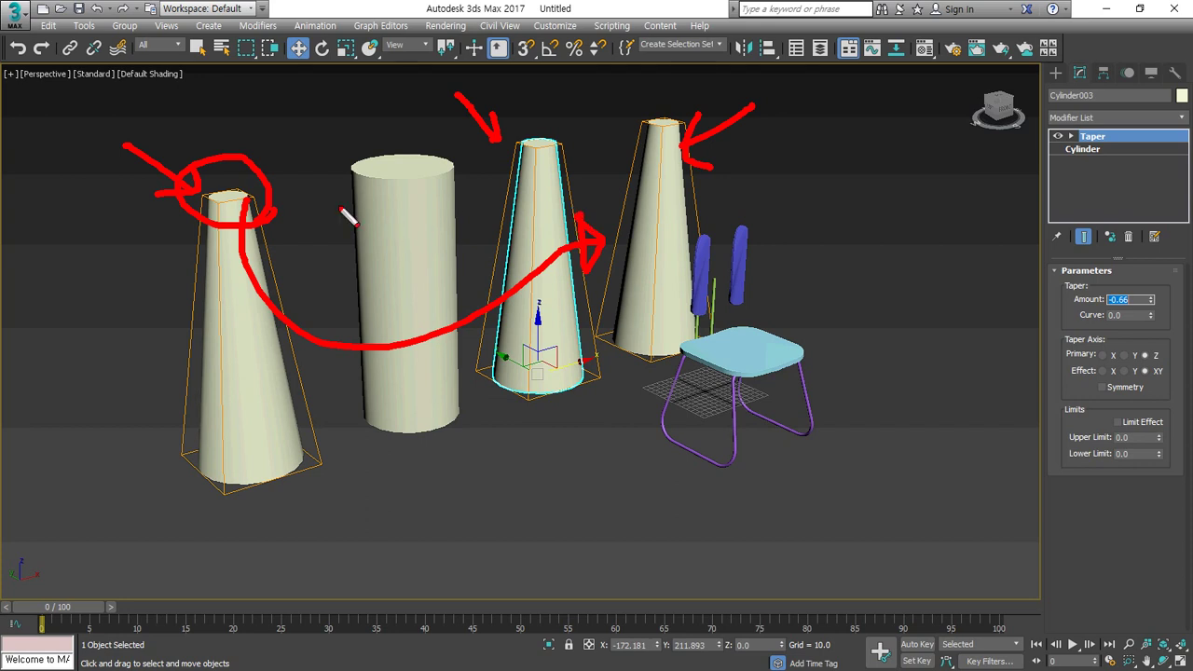
pyautogui.moveTo(266, 219)
pyautogui.mouseDown()
pyautogui.moveTo(270, 261)
pyautogui.moveTo(597, 263)
pyautogui.mouseUp()
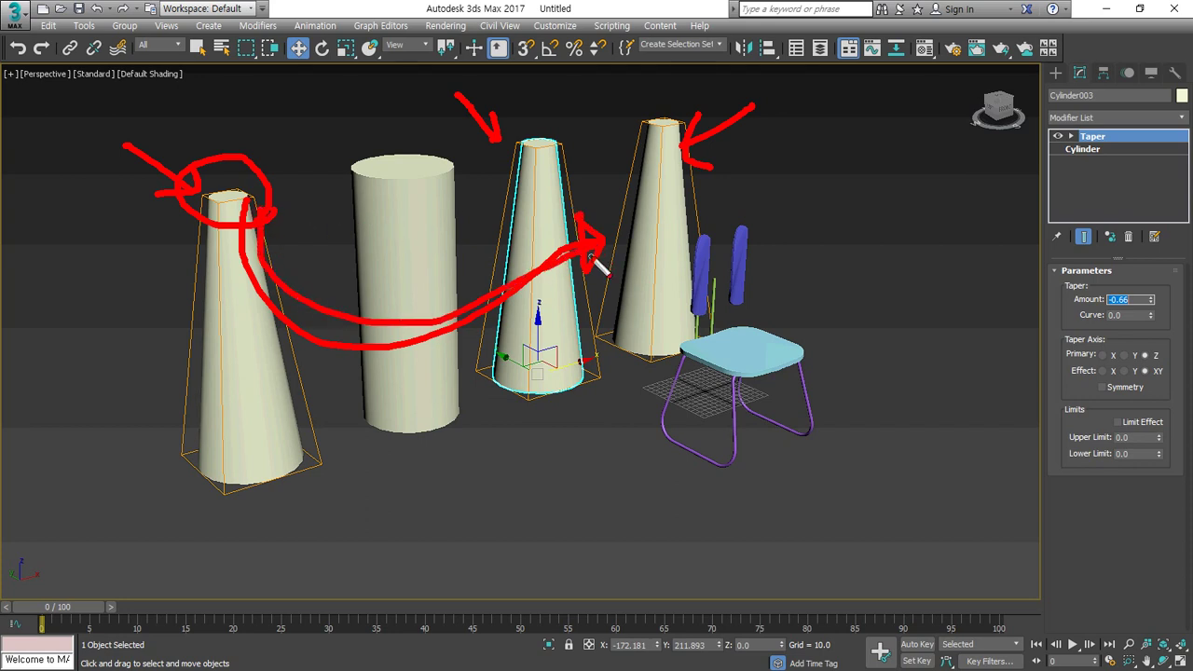
pyautogui.moveTo(701, 215)
pyautogui.mouseDown()
pyautogui.moveTo(711, 205)
pyautogui.moveTo(658, 198)
pyautogui.moveTo(701, 217)
pyautogui.moveTo(716, 252)
pyautogui.moveTo(551, 399)
pyautogui.moveTo(391, 394)
pyautogui.moveTo(430, 457)
pyautogui.mouseUp()
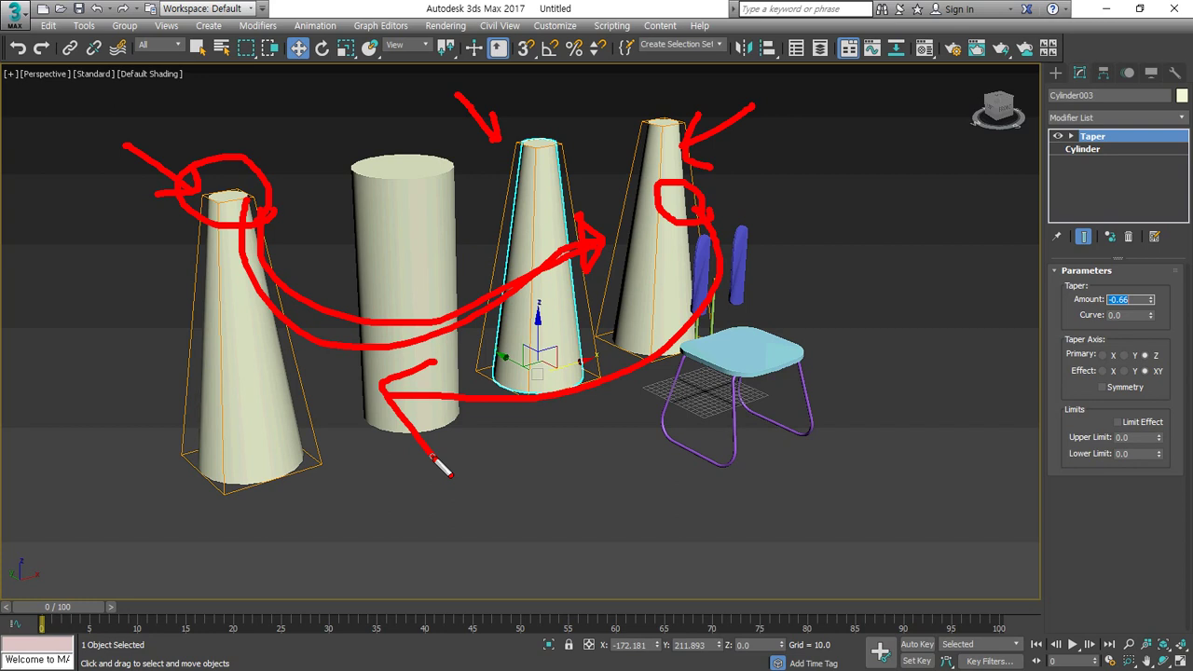
pyautogui.press('Escape')
# - Try a Bend modifier with an angle of 17.5 on the tapered cylinder behind the chair, and delete that modifier
pyautogui.click(655, 159)
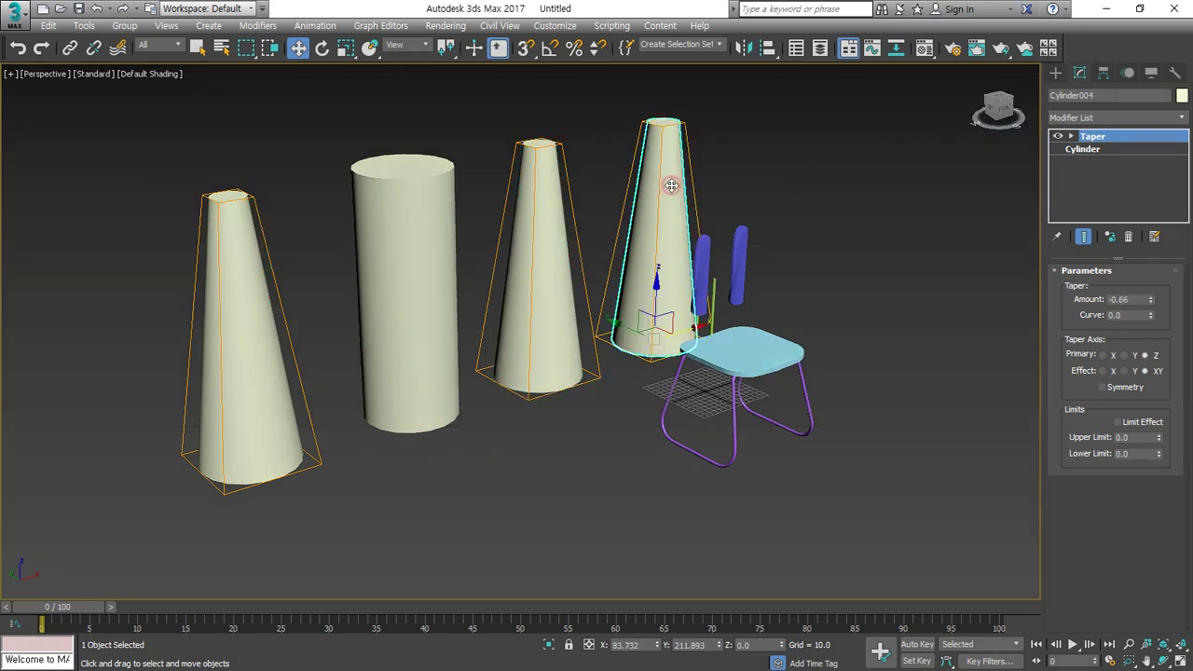
pyautogui.click(1116, 117)
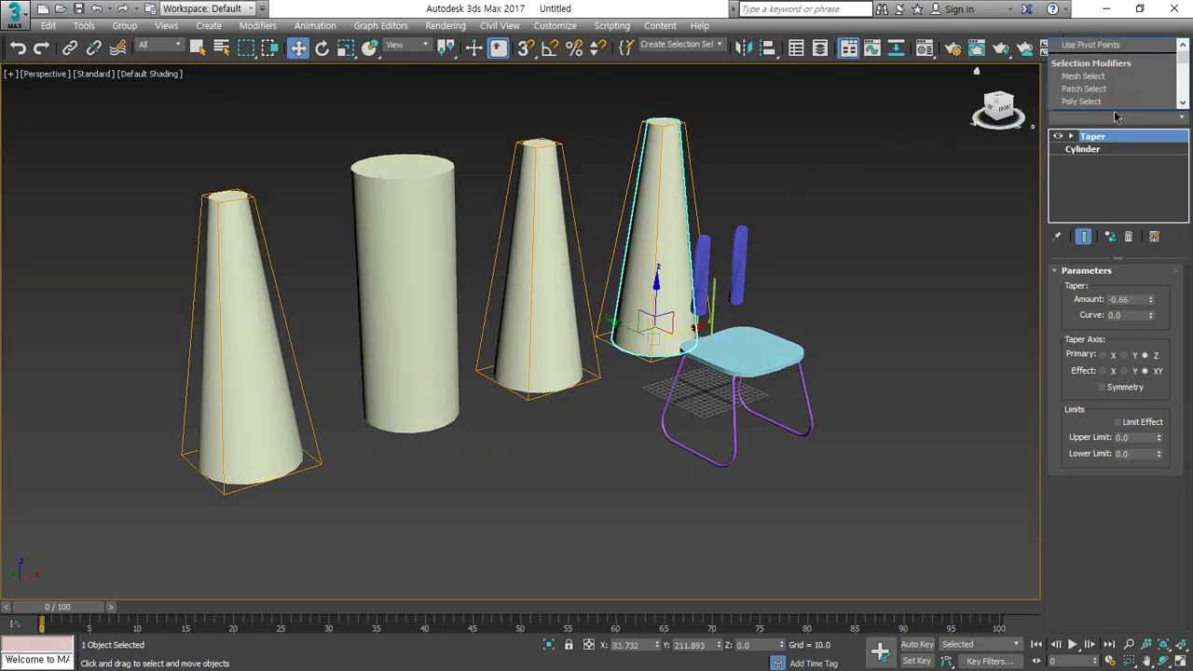
pyautogui.scroll(-3, 1117, 130)
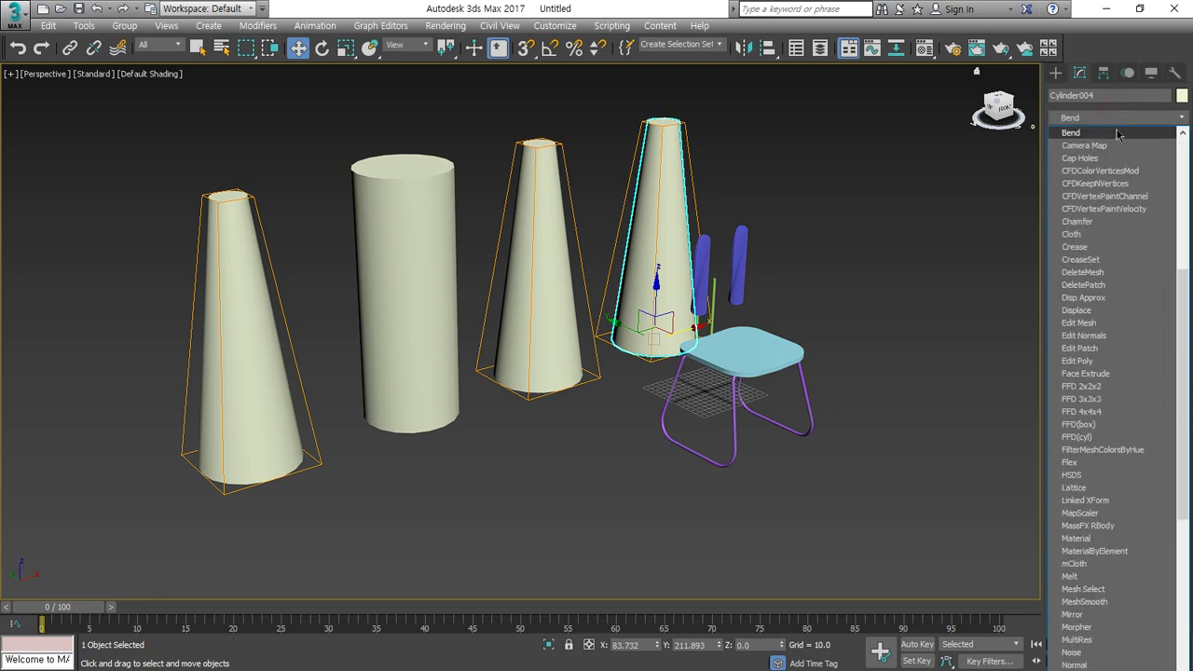
pyautogui.click(1118, 138)
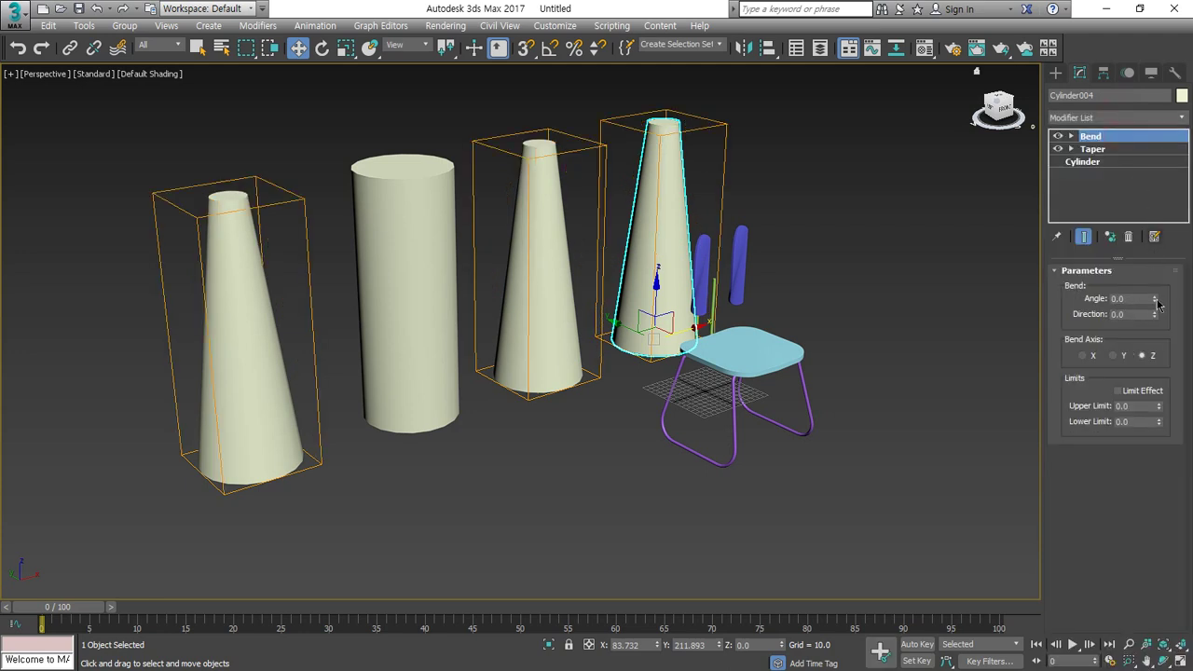
pyautogui.moveTo(1155, 300); pyautogui.dragTo(1159, 272)
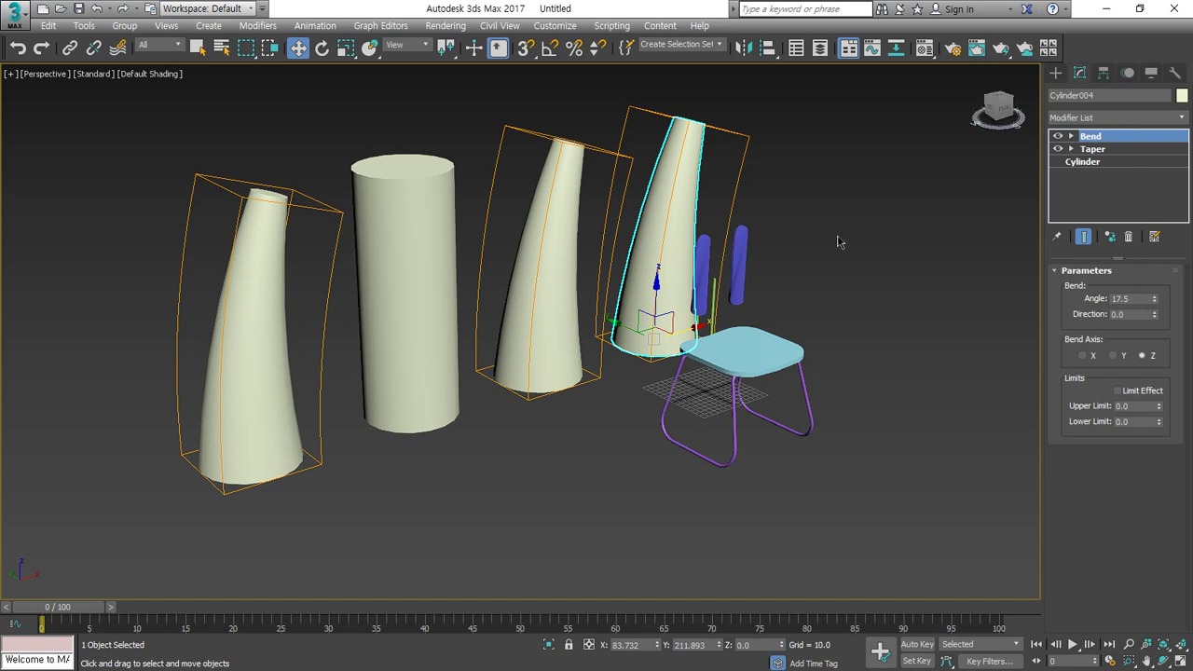
pyautogui.click(1128, 236)
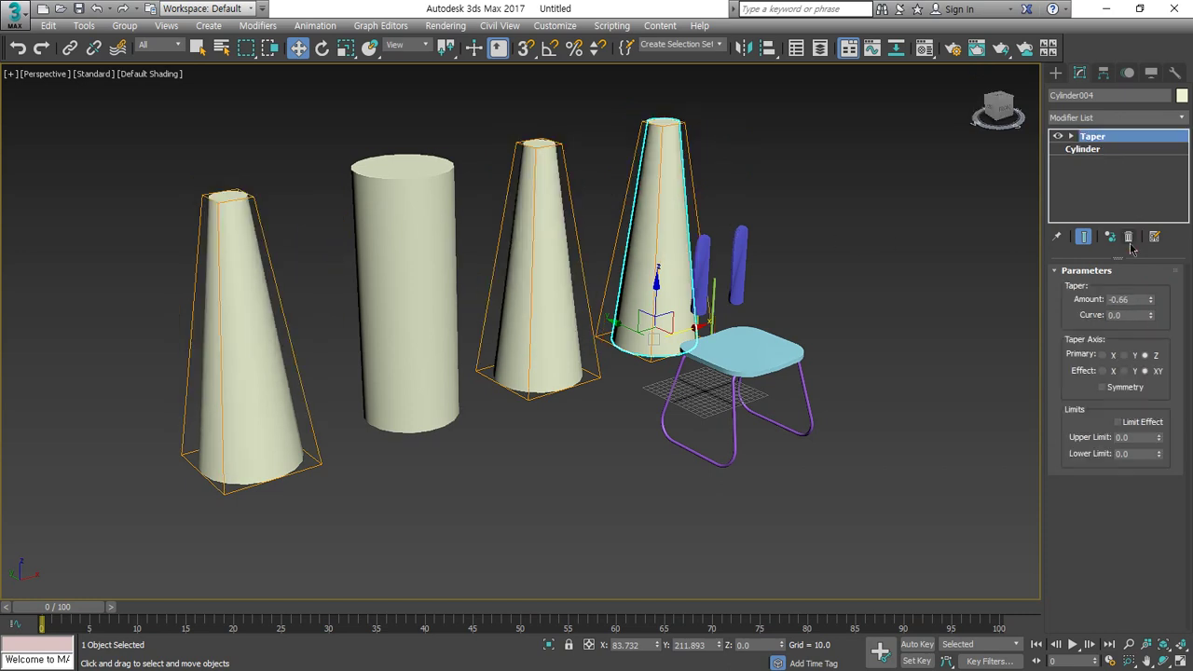
# - Clone the tapered cylinder farthest from the chair as one reference, placed along X past the opposite end of the row
pyautogui.click(222, 326)
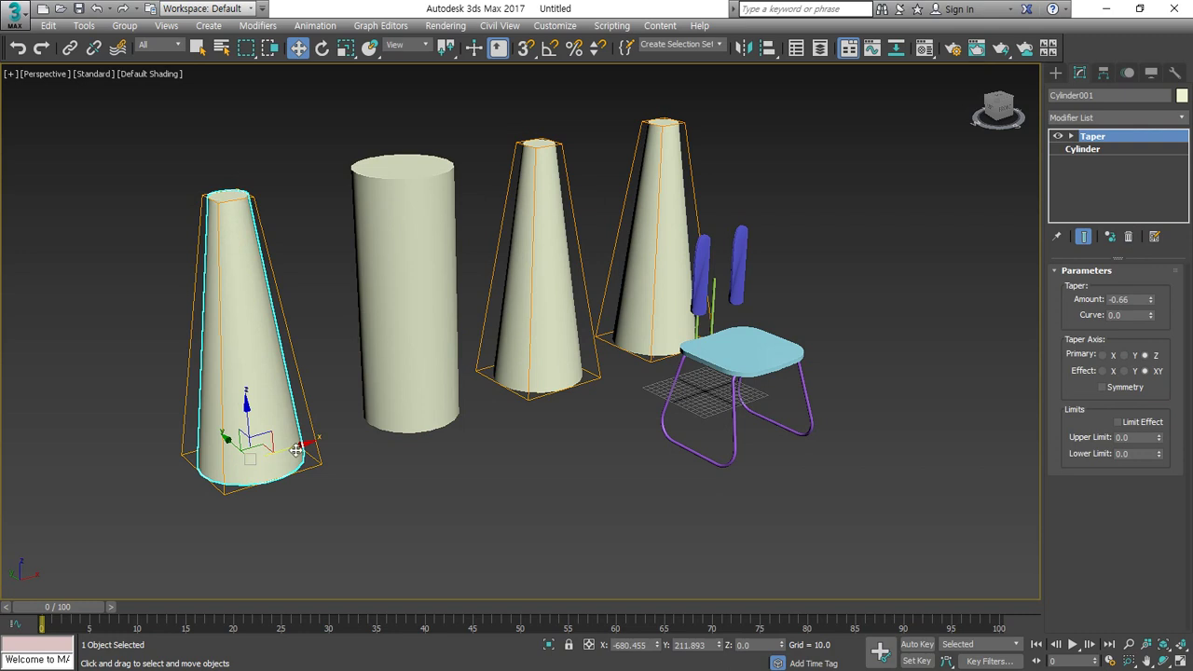
pyautogui.moveTo(296, 451)
pyautogui.keyDown('shift'); pyautogui.mouseDown()
pyautogui.moveTo(879, 280)
pyautogui.moveTo(859, 295)
pyautogui.mouseUp(); pyautogui.keyUp('shift')
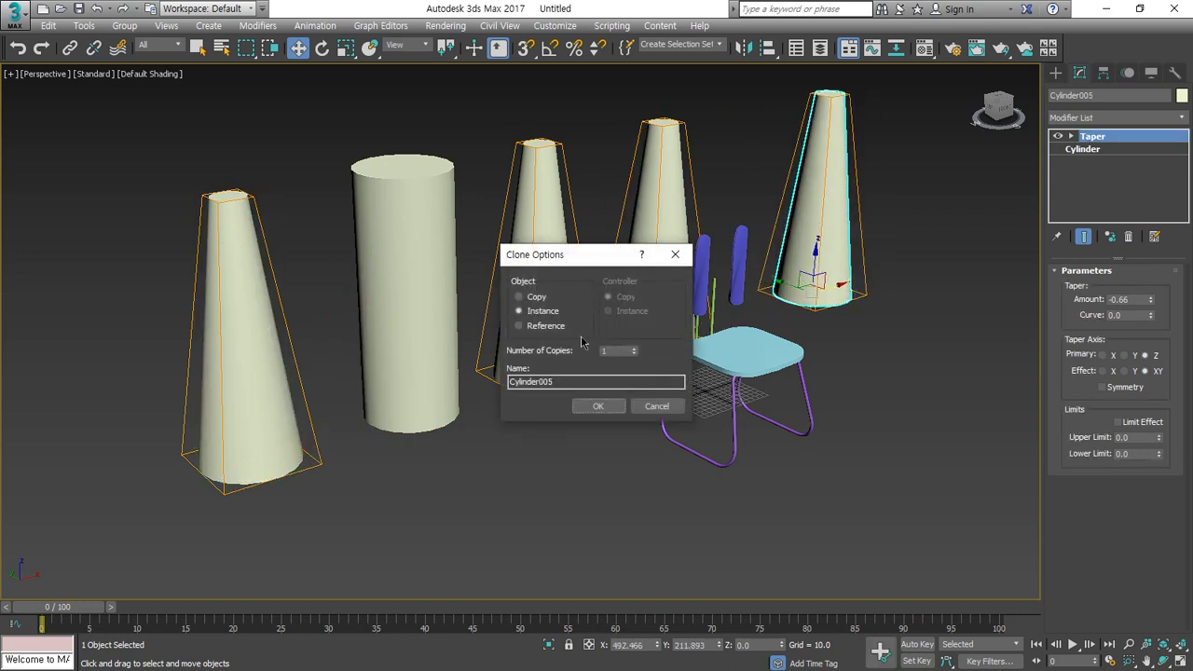
pyautogui.click(598, 406)
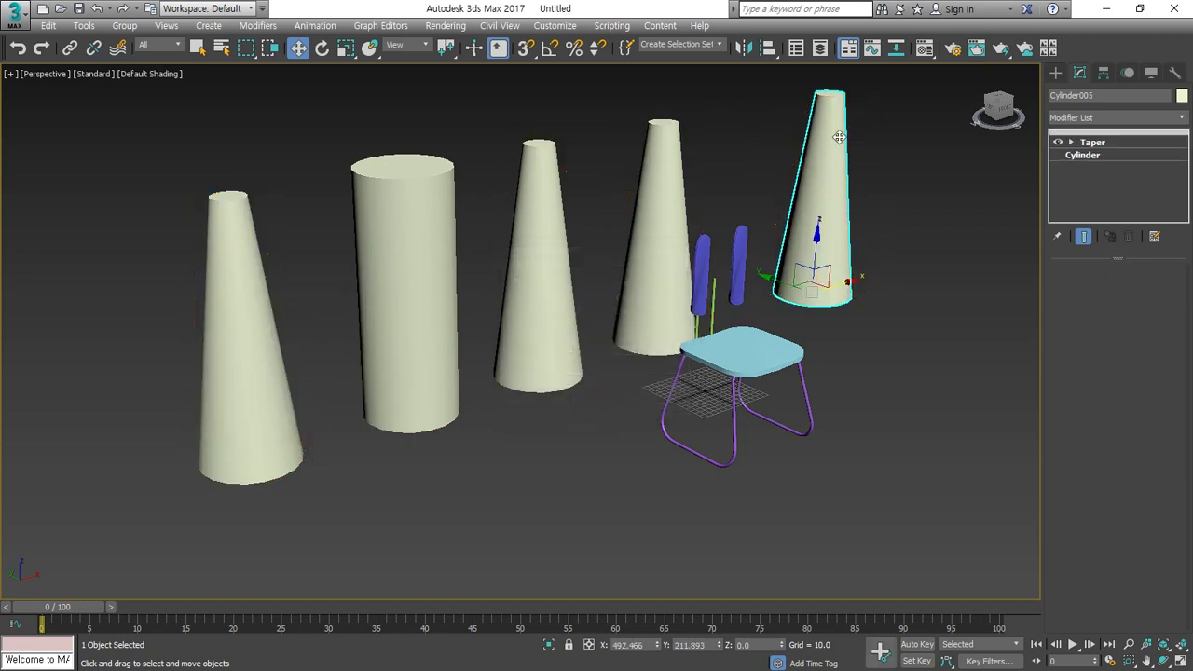
# - Add a Bend modifier with an angle of 77.5 to the cloned reference cylinder, above its shared Taper
pyautogui.click(1134, 119)
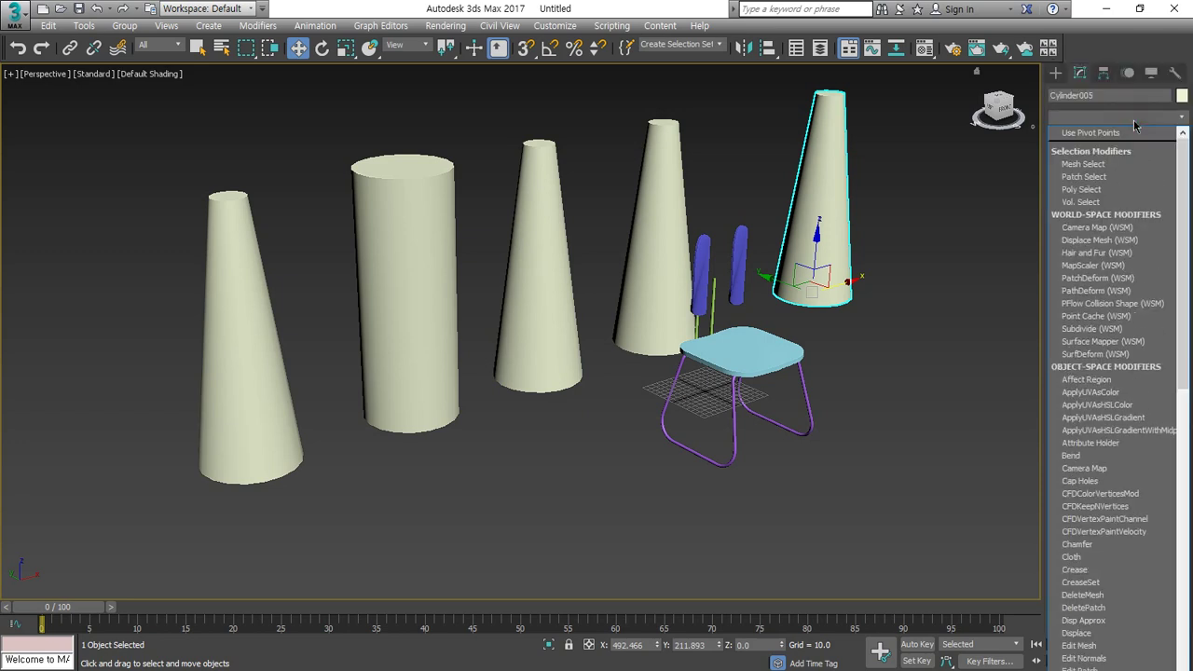
pyautogui.scroll(-8, 1134, 125)
pyautogui.click(1114, 138)
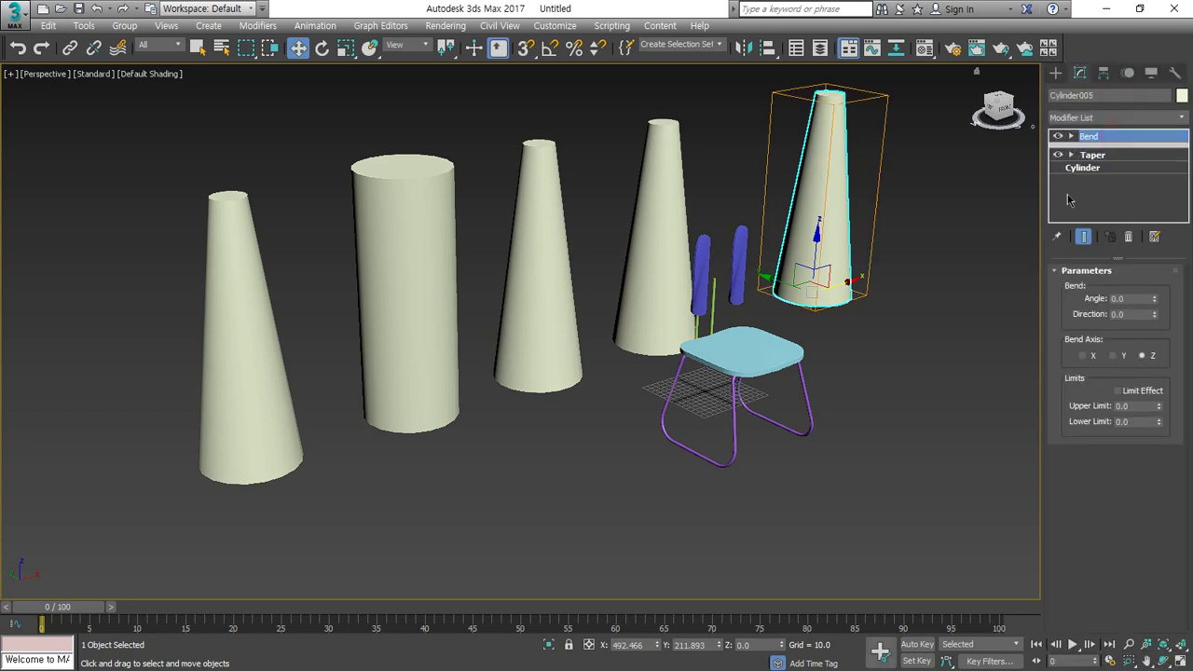
pyautogui.moveTo(1156, 300); pyautogui.dragTo(1170, 227)
pyautogui.moveTo(917, 365); pyautogui.dragTo(883, 250)
pyautogui.moveTo(874, 273)
pyautogui.mouseDown()
pyautogui.moveTo(885, 253)
pyautogui.moveTo(925, 250)
pyautogui.mouseUp()
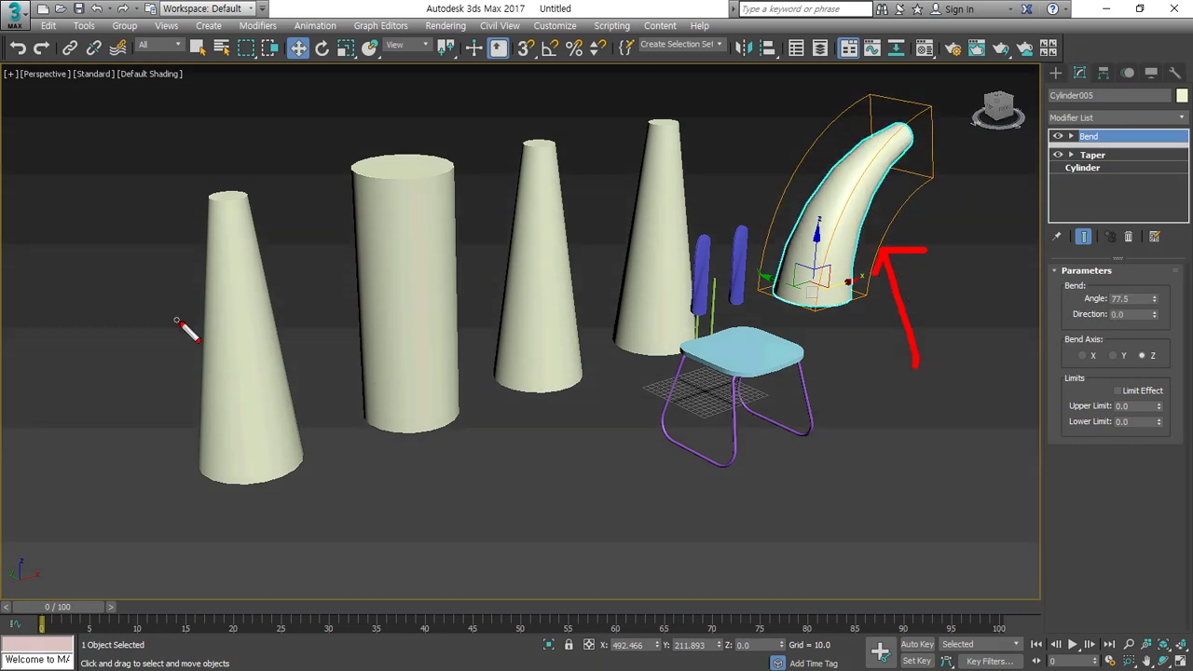
pyautogui.moveTo(266, 350)
pyautogui.mouseDown()
pyautogui.moveTo(214, 356)
pyautogui.moveTo(269, 351)
pyautogui.moveTo(346, 399)
pyautogui.moveTo(813, 226)
pyautogui.moveTo(789, 272)
pyautogui.mouseUp()
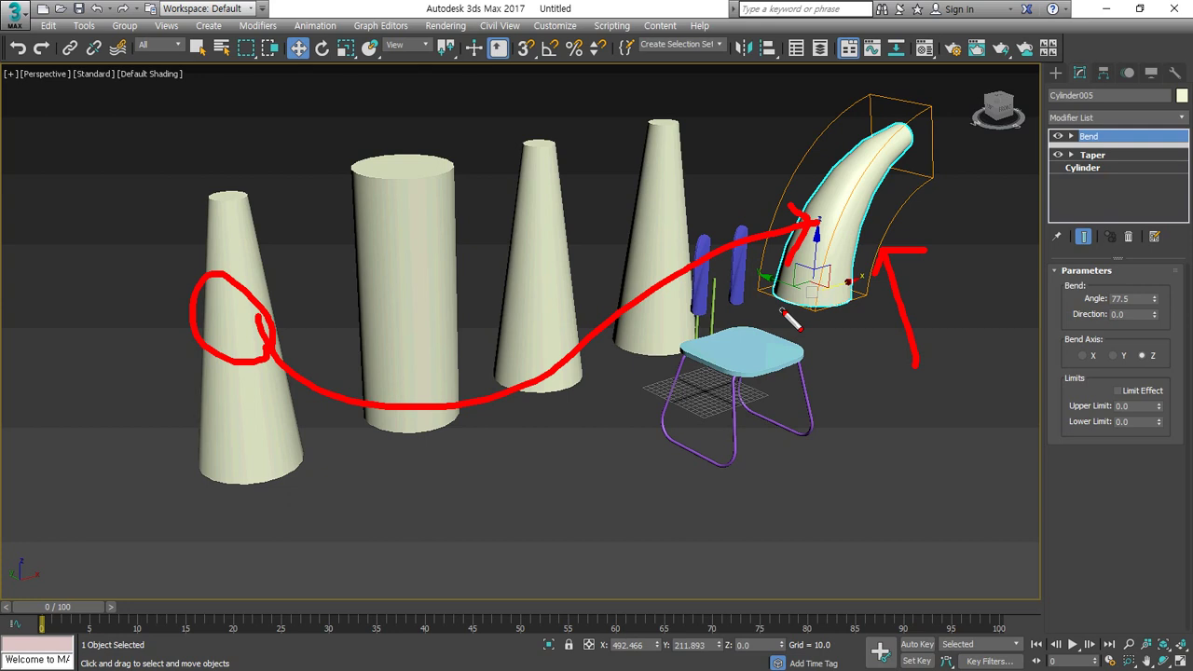
pyautogui.moveTo(871, 331)
pyautogui.mouseDown()
pyautogui.moveTo(811, 365)
pyautogui.moveTo(932, 129)
pyautogui.moveTo(832, 366)
pyautogui.mouseUp()
pyautogui.moveTo(1115, 106); pyautogui.dragTo(1116, 127)
pyautogui.click(1104, 117)
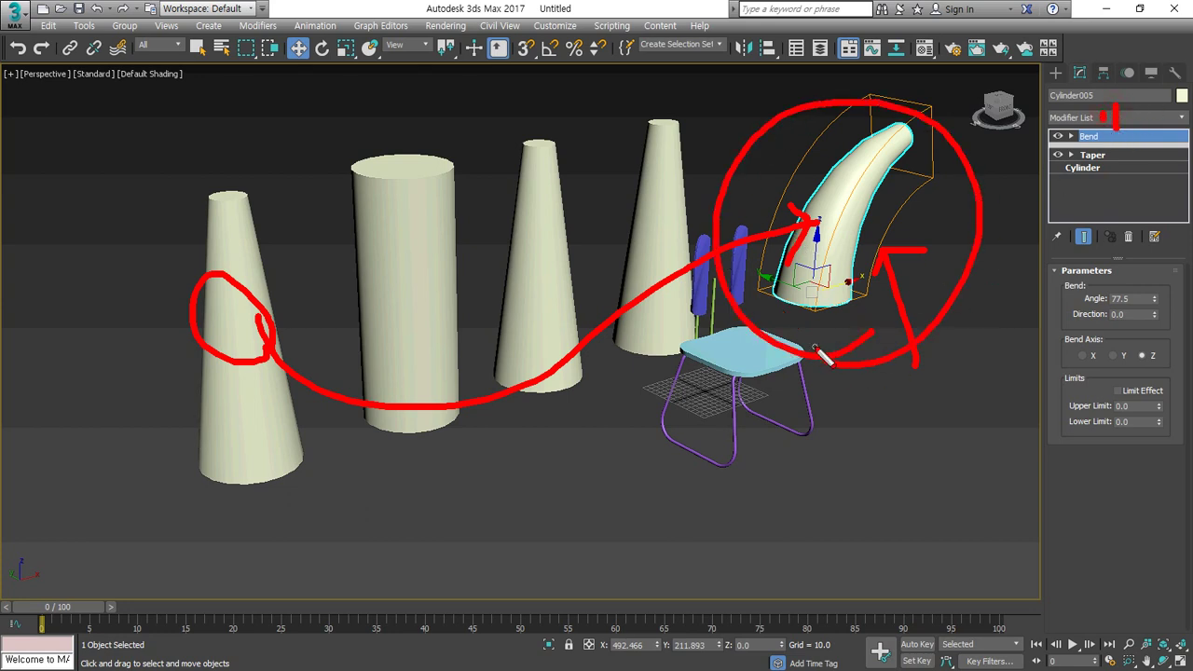
pyautogui.click(814, 350)
pyautogui.moveTo(820, 363)
pyautogui.mouseDown()
pyautogui.moveTo(506, 479)
pyautogui.moveTo(419, 453)
pyautogui.moveTo(396, 468)
pyautogui.mouseUp()
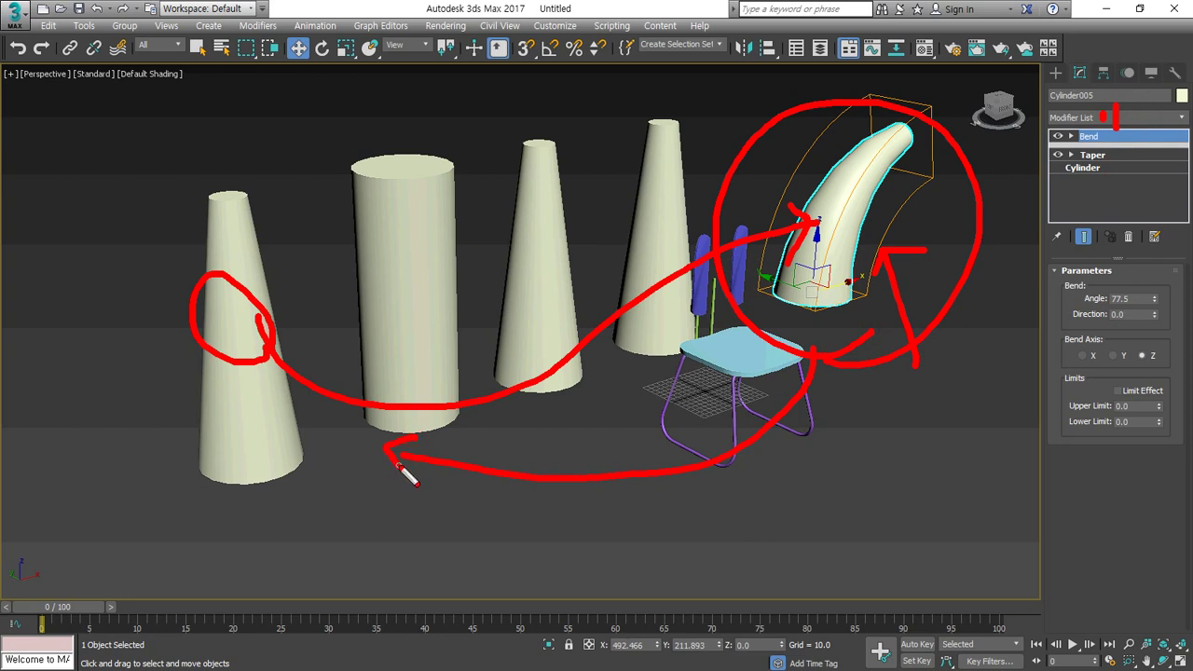
pyautogui.moveTo(883, 403)
pyautogui.mouseDown()
pyautogui.moveTo(720, 177)
pyautogui.moveTo(844, 359)
pyautogui.mouseUp()
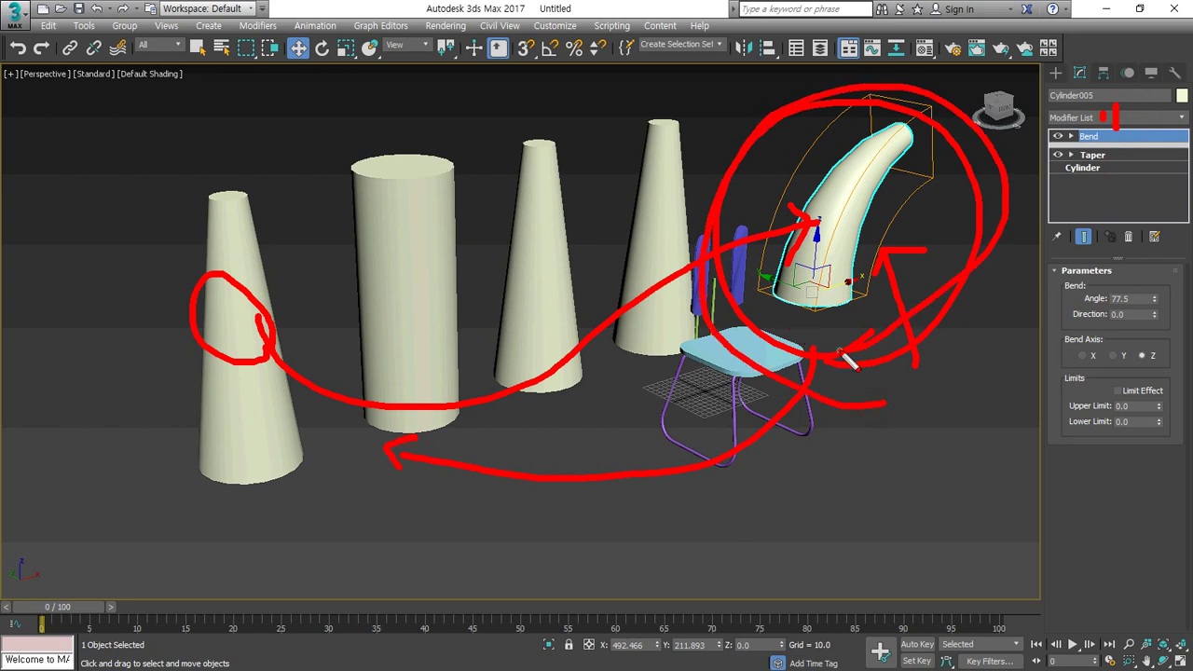
pyautogui.press('Escape')
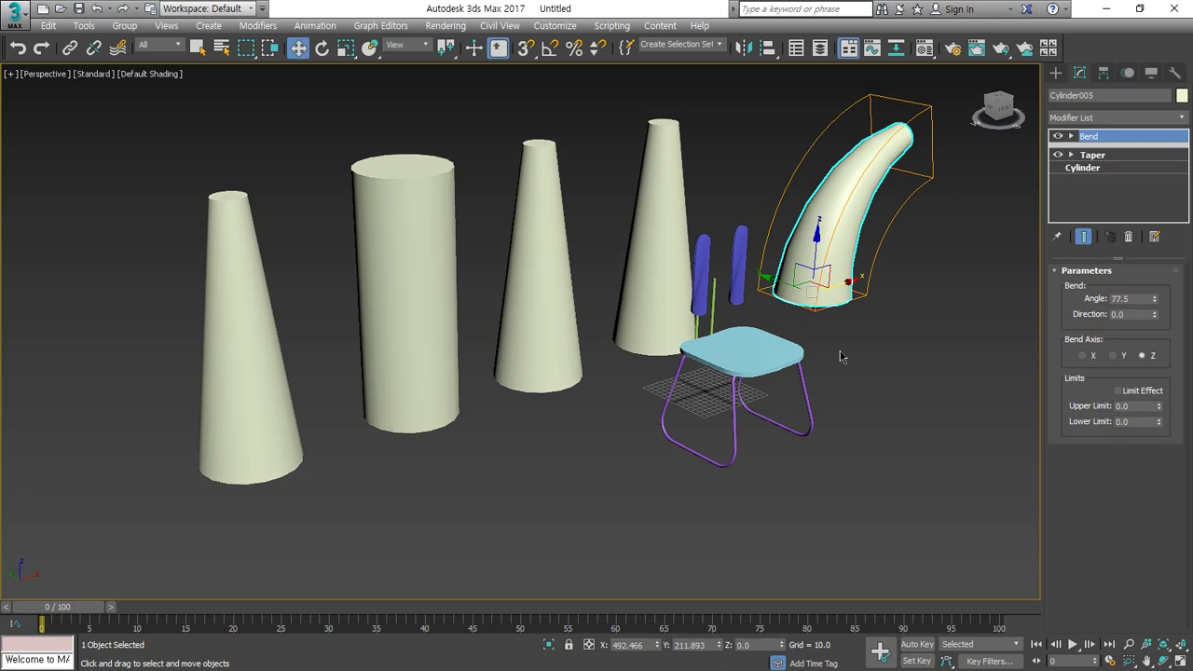
# - Delete all five cylinders standing around the chair
pyautogui.press('Delete')
pyautogui.click(670, 177)
pyautogui.press('Delete')
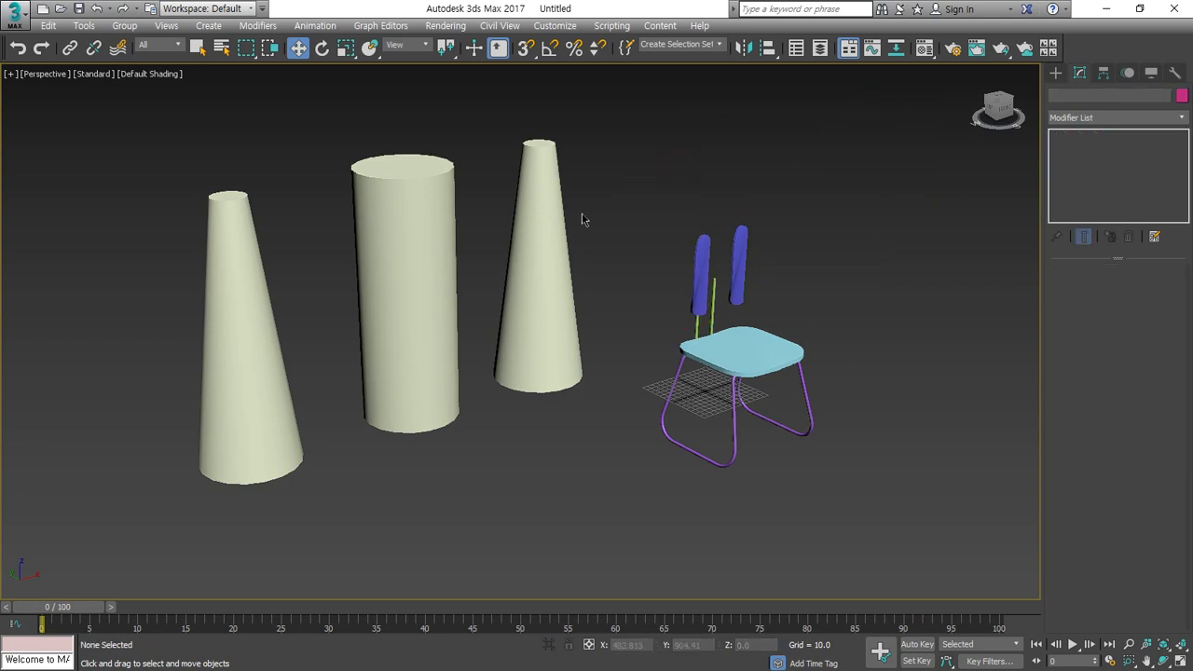
pyautogui.click(528, 226)
pyautogui.press('Delete')
pyautogui.click(405, 270)
pyautogui.press('Delete')
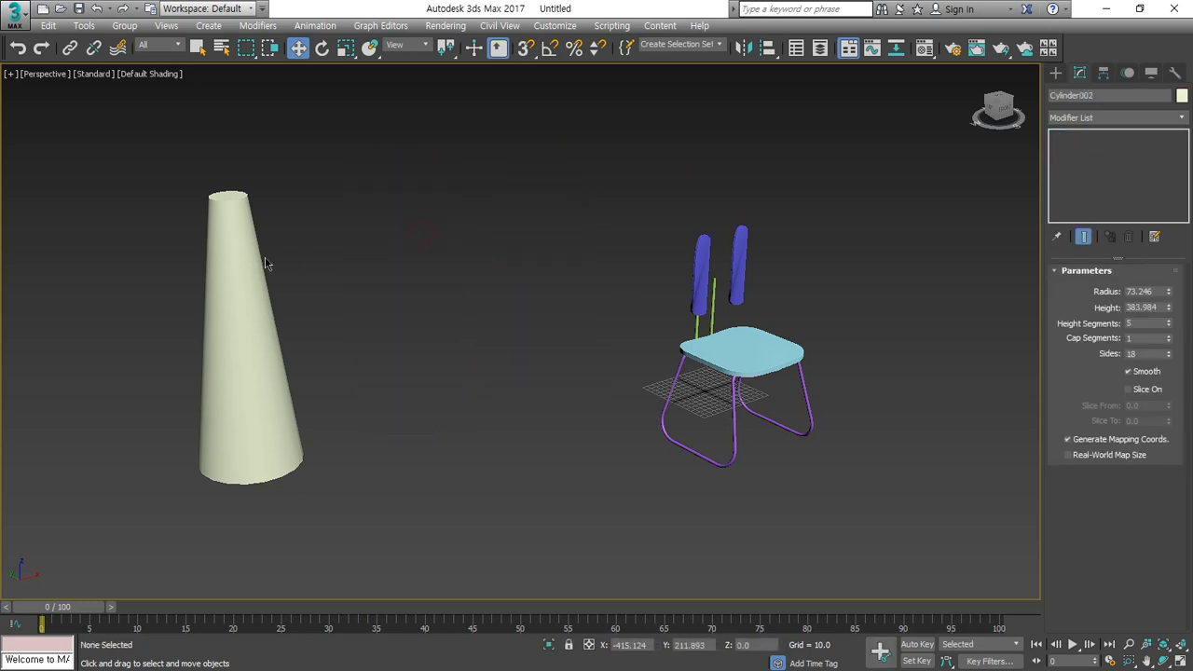
pyautogui.click(249, 288)
pyautogui.press('Delete')
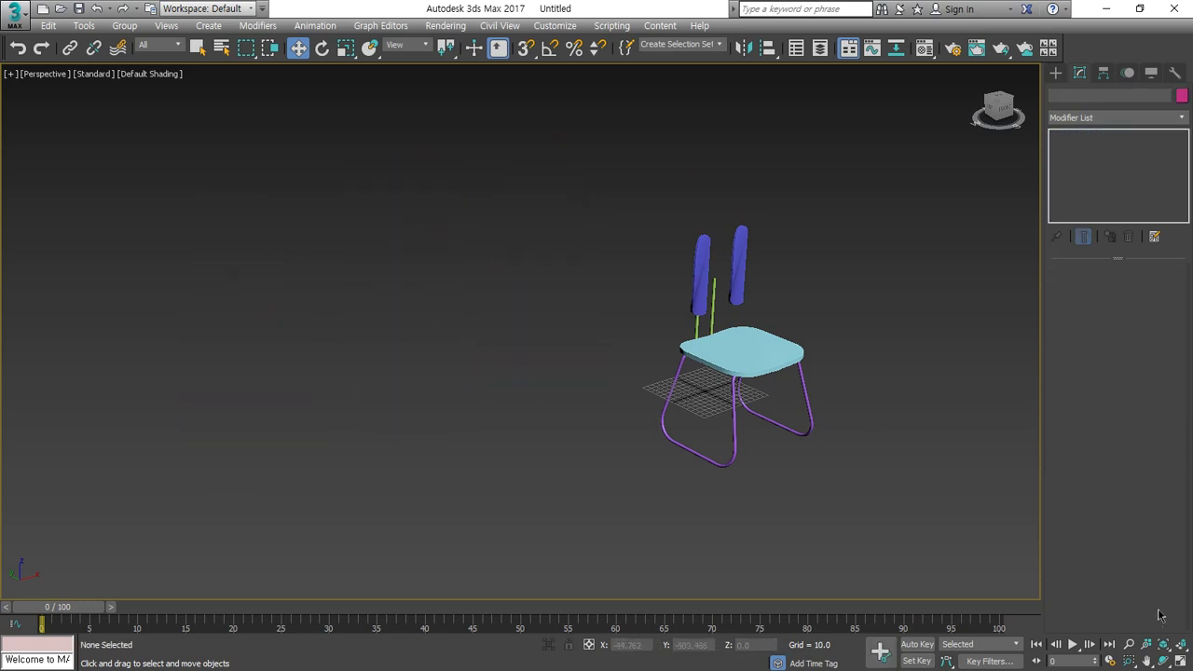
# - Delete the second blue backrest half, Rectangle004, from the chair in the maximized Front view
pyautogui.click(1181, 660)
pyautogui.click(1181, 644)
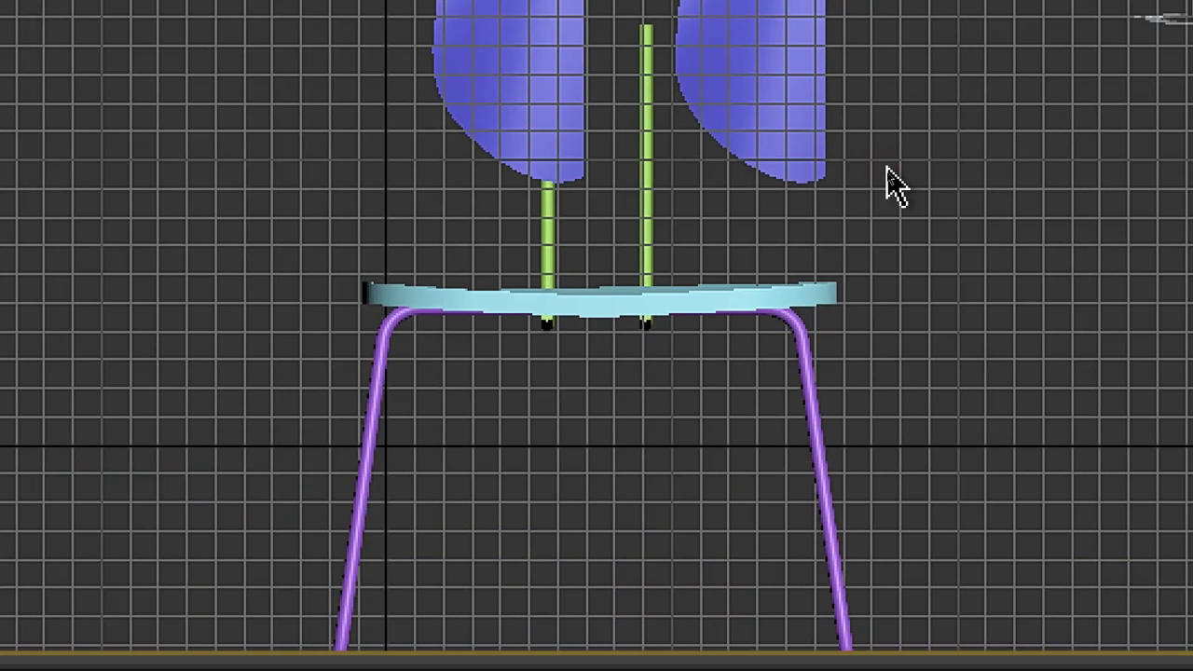
pyautogui.moveTo(876, 271); pyautogui.dragTo(859, 324, button='middle')
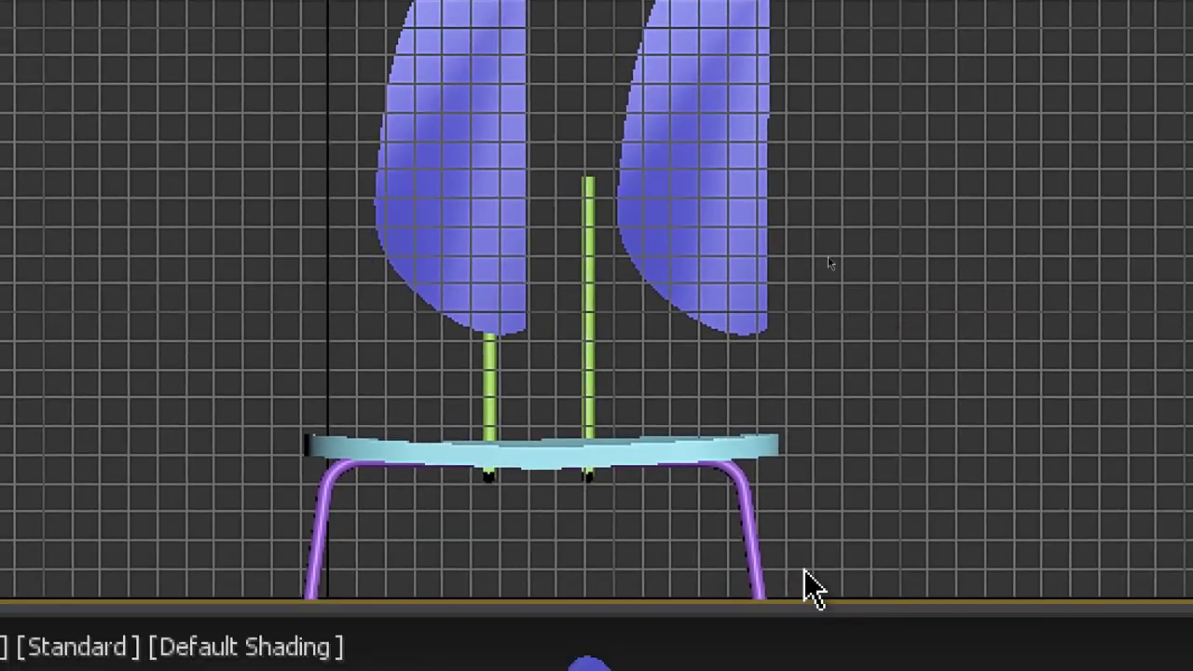
pyautogui.moveTo(667, 73); pyautogui.dragTo(652, 271, button='middle')
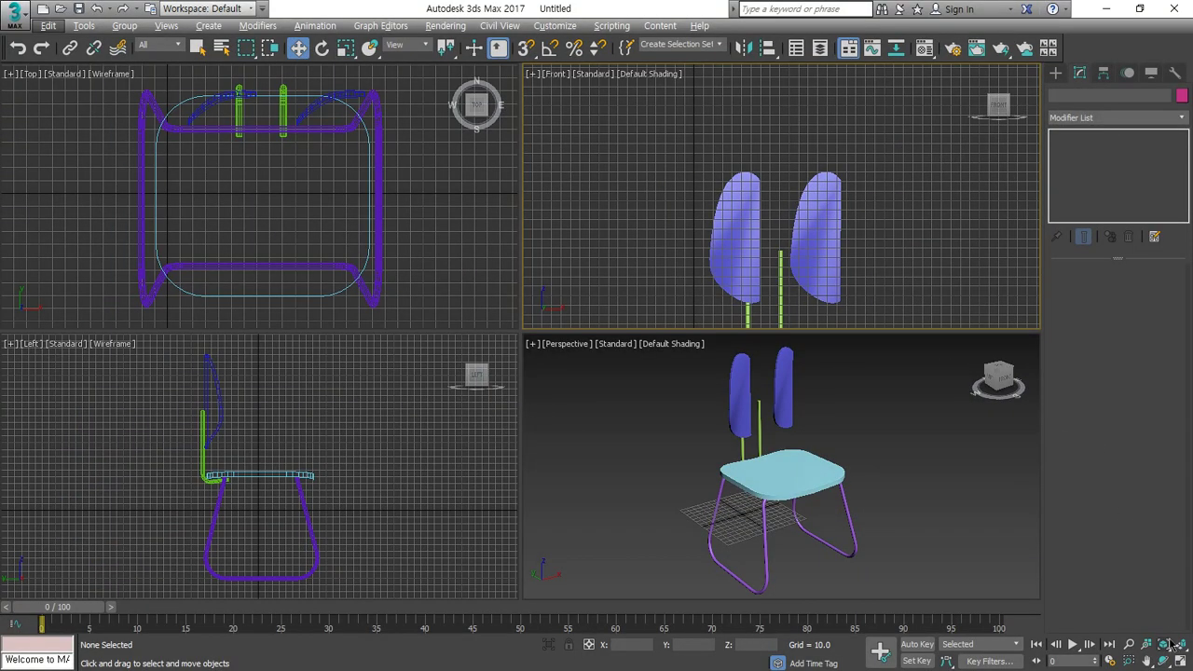
pyautogui.click(1180, 661)
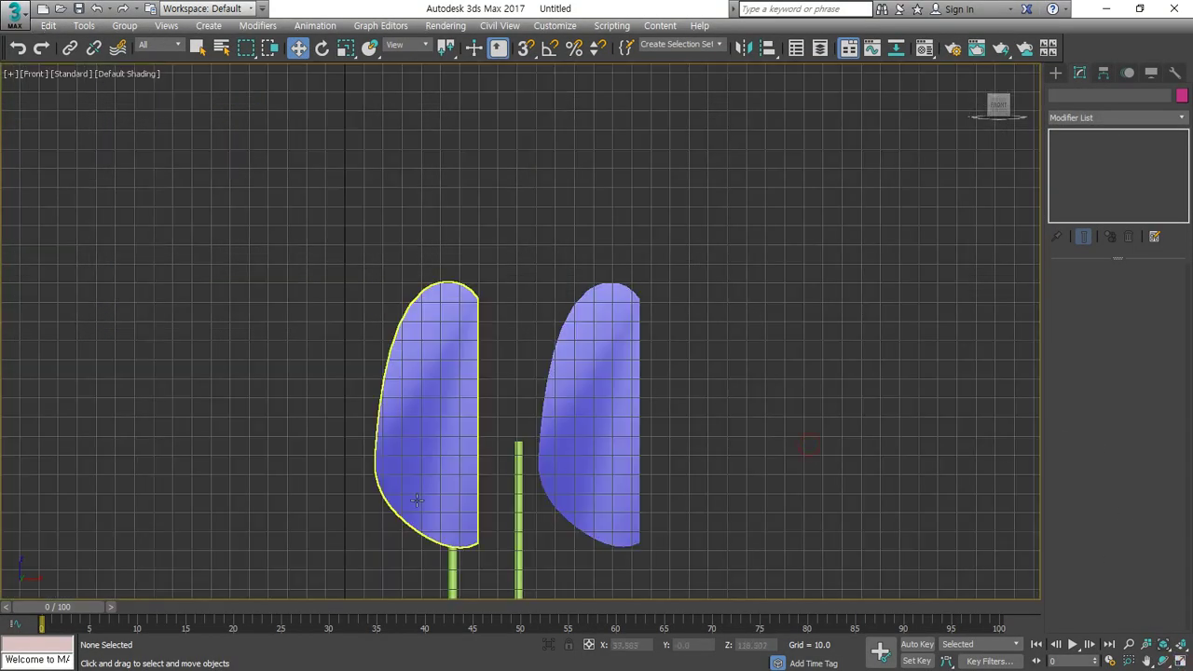
pyautogui.scroll(2, 432, 391)
pyautogui.scroll(2, 432, 390)
pyautogui.click(699, 411)
pyautogui.scroll(-2, 699, 410)
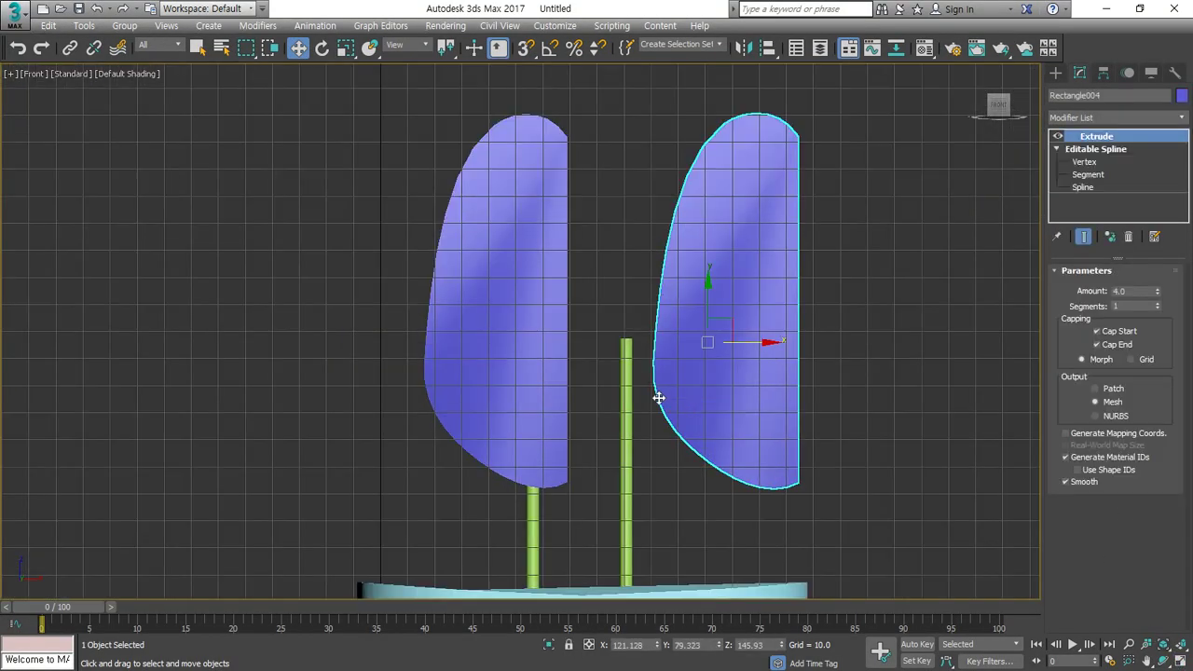
pyautogui.press('Delete')
# - Clone the remaining blue backrest half along X as one instance, placed beside the original
pyautogui.click(484, 284)
pyautogui.keyDown('shift'); pyautogui.moveTo(521, 341); pyautogui.dragTo(693, 341); pyautogui.keyUp('shift')
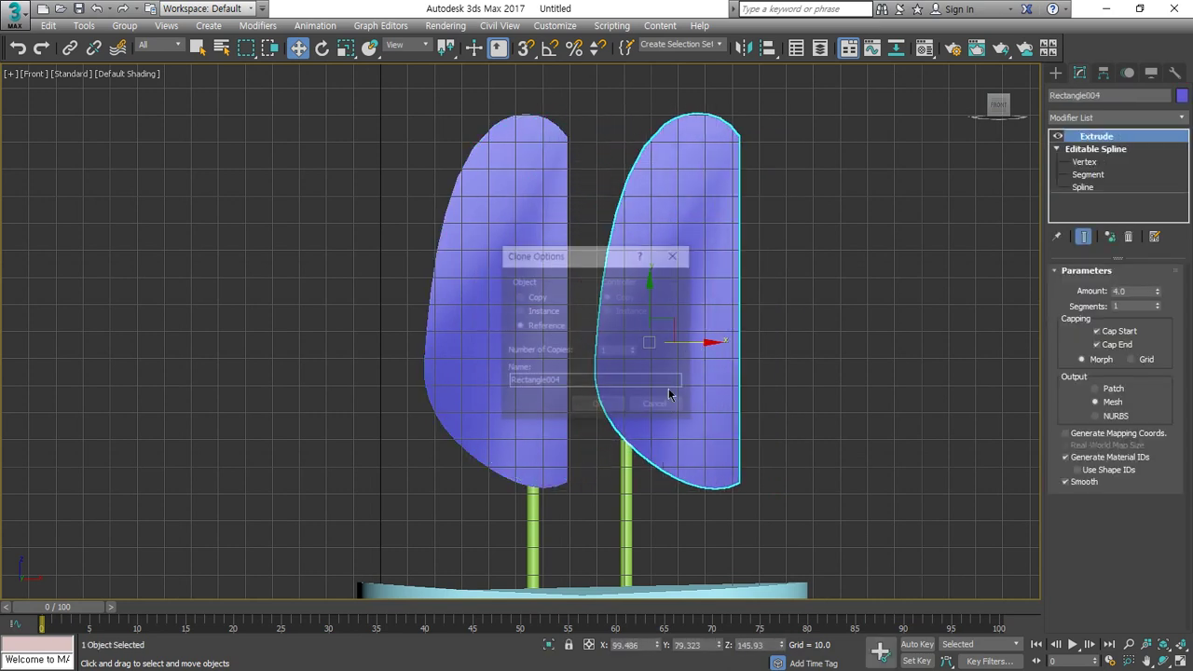
pyautogui.click(543, 311)
pyautogui.hotkey('ctrl', '2')
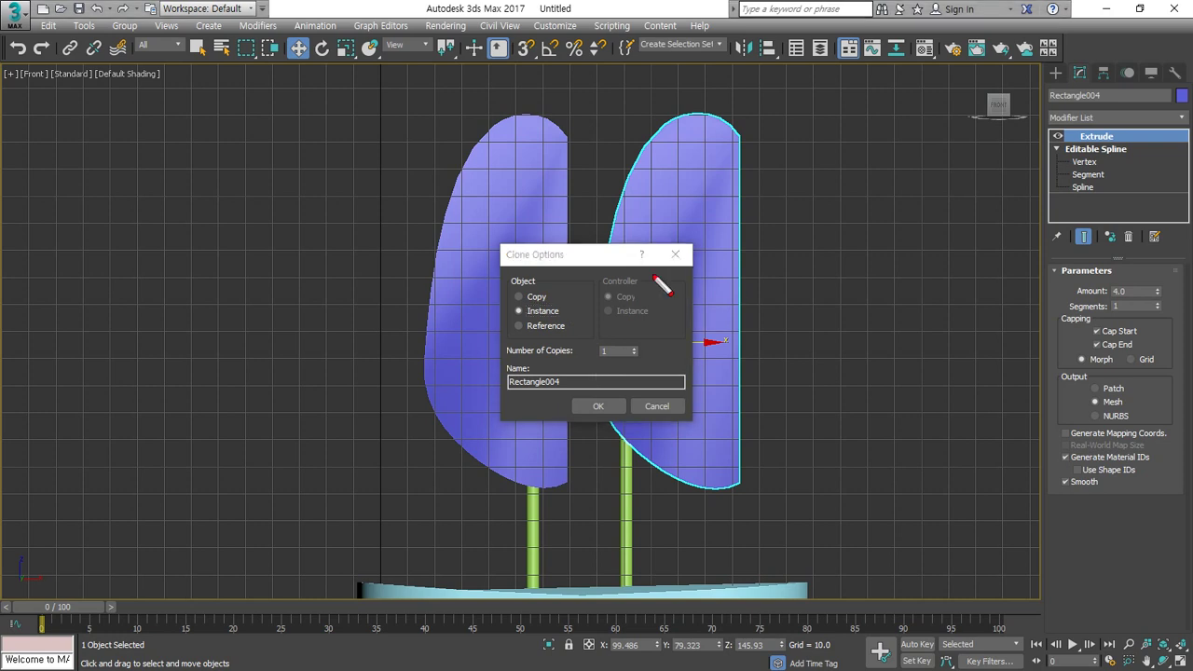
pyautogui.moveTo(331, 174)
pyautogui.mouseDown()
pyautogui.moveTo(402, 206)
pyautogui.moveTo(394, 226)
pyautogui.mouseUp()
pyautogui.moveTo(788, 199)
pyautogui.mouseDown()
pyautogui.moveTo(755, 205)
pyautogui.moveTo(751, 232)
pyautogui.mouseUp()
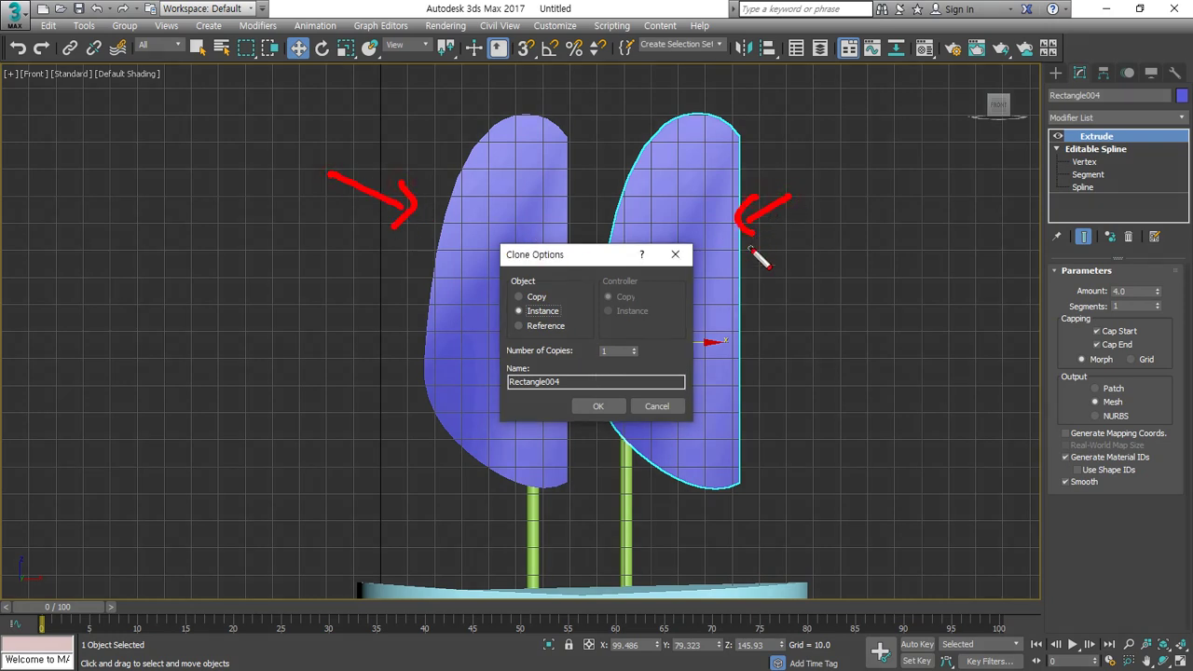
pyautogui.press('Escape')
pyautogui.click(597, 408)
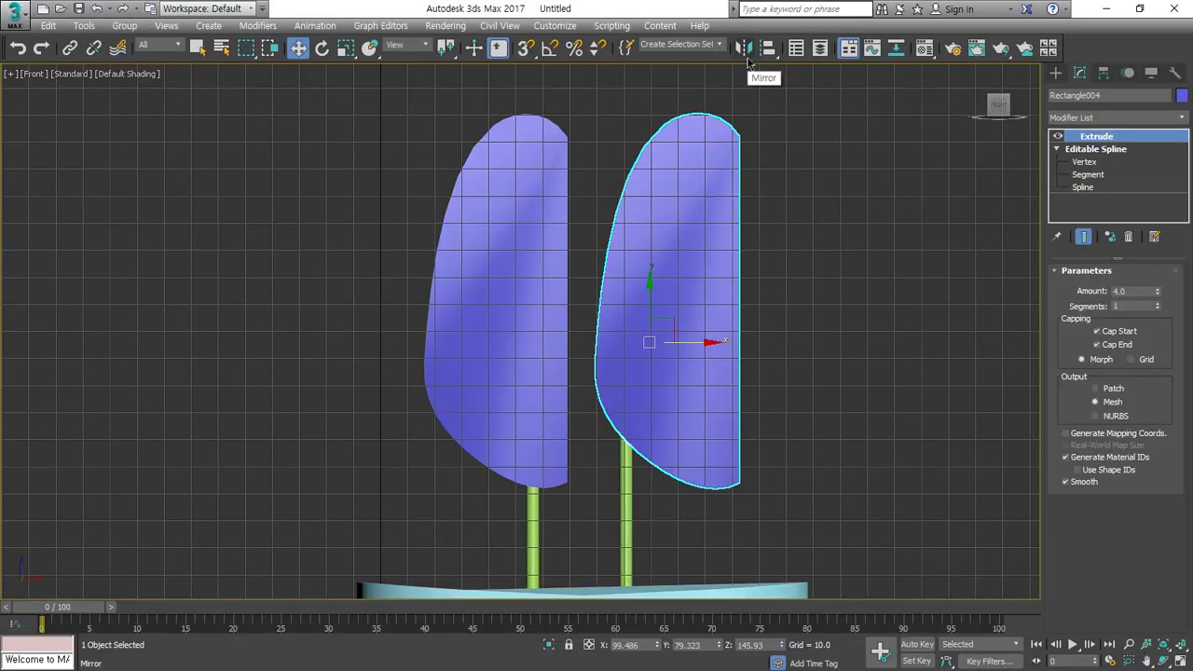
# - Try mirroring the cloned backrest half about X with No Clone, cancel the mirror, and delete that half
pyautogui.click(719, 82)
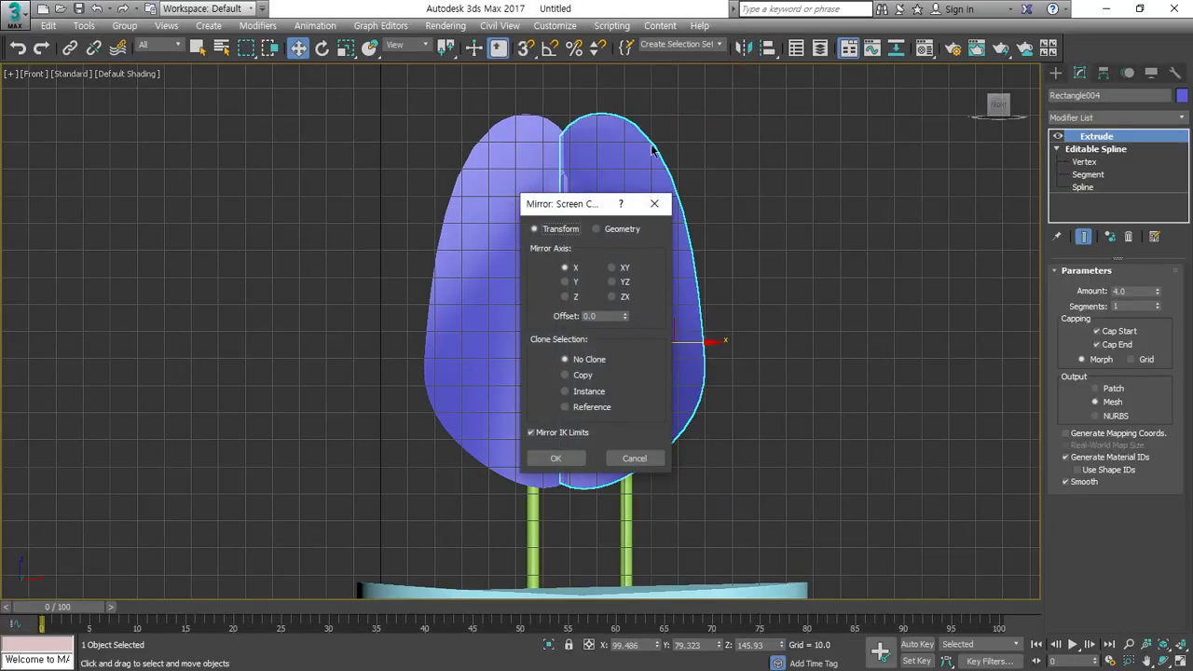
pyautogui.moveTo(585, 204); pyautogui.dragTo(734, 153)
pyautogui.moveTo(688, 222)
pyautogui.mouseDown()
pyautogui.moveTo(756, 223)
pyautogui.moveTo(692, 234)
pyautogui.mouseUp()
pyautogui.moveTo(751, 261)
pyautogui.mouseDown()
pyautogui.moveTo(703, 261)
pyautogui.moveTo(741, 260)
pyautogui.mouseUp()
pyautogui.moveTo(763, 319)
pyautogui.mouseDown()
pyautogui.moveTo(710, 331)
pyautogui.moveTo(751, 293)
pyautogui.moveTo(755, 306)
pyautogui.mouseUp()
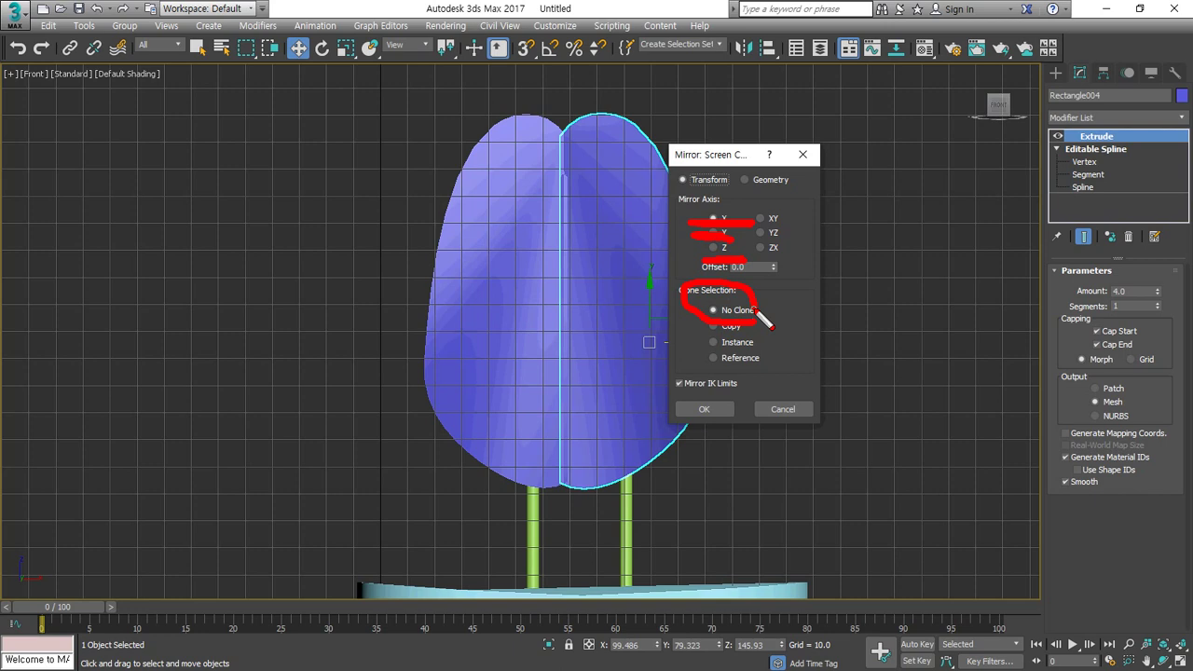
pyautogui.press('e')
pyautogui.moveTo(716, 334); pyautogui.dragTo(768, 333)
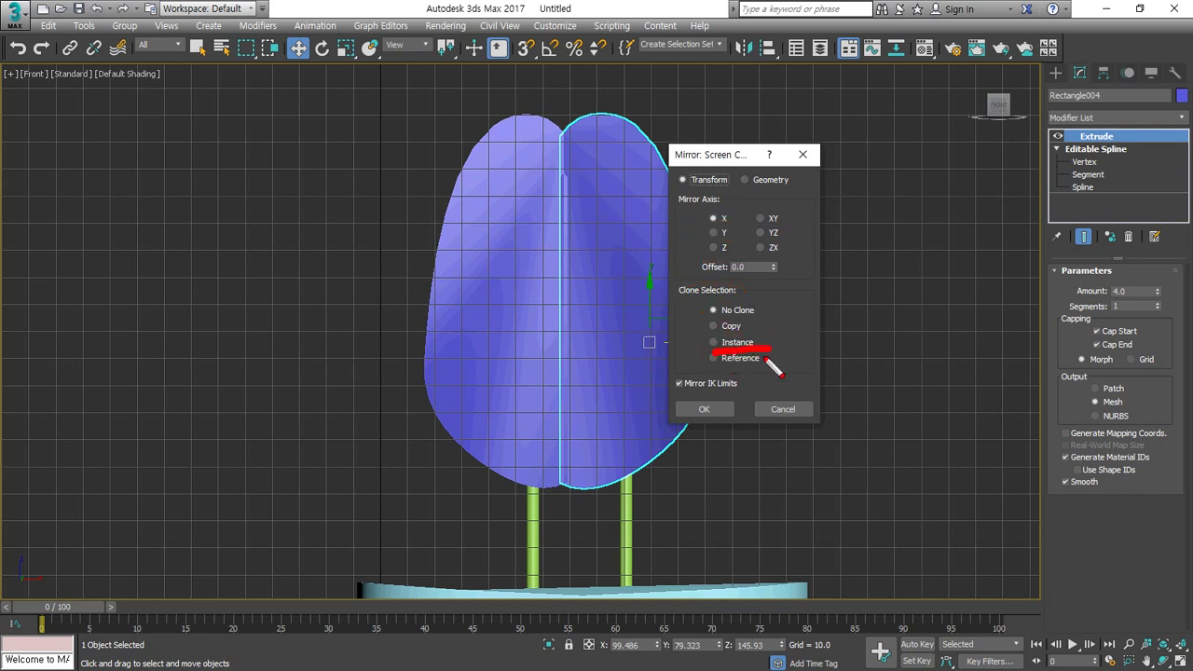
pyautogui.press('e')
pyautogui.moveTo(708, 364); pyautogui.dragTo(775, 363)
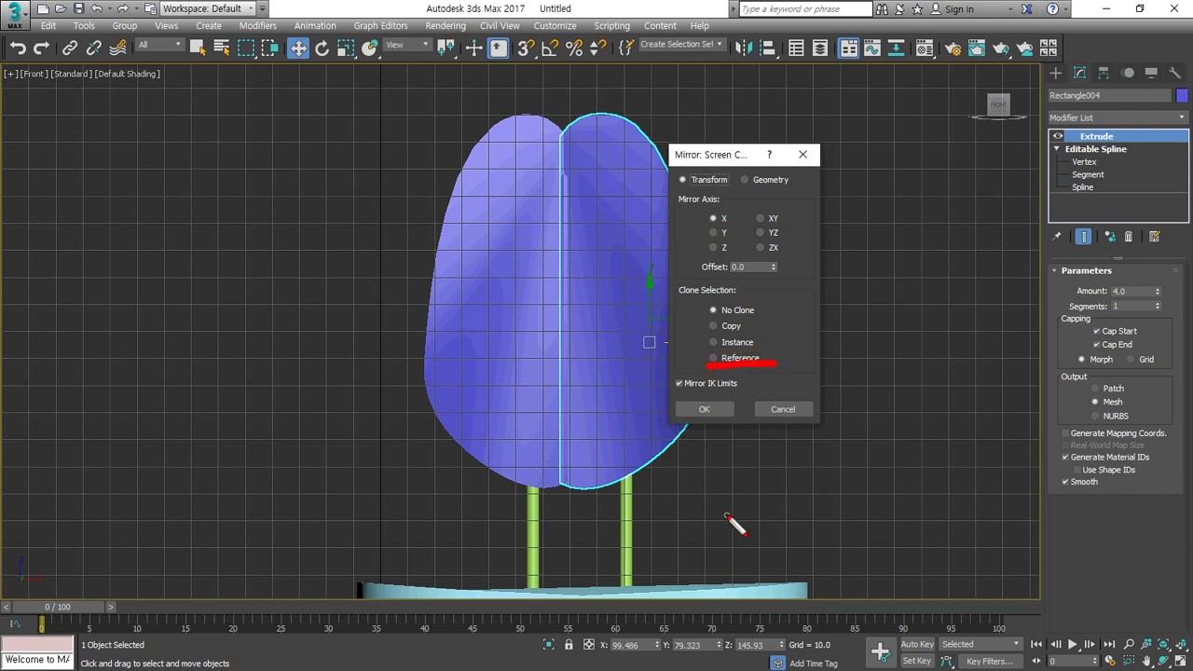
pyautogui.press('Escape')
pyautogui.click(783, 409)
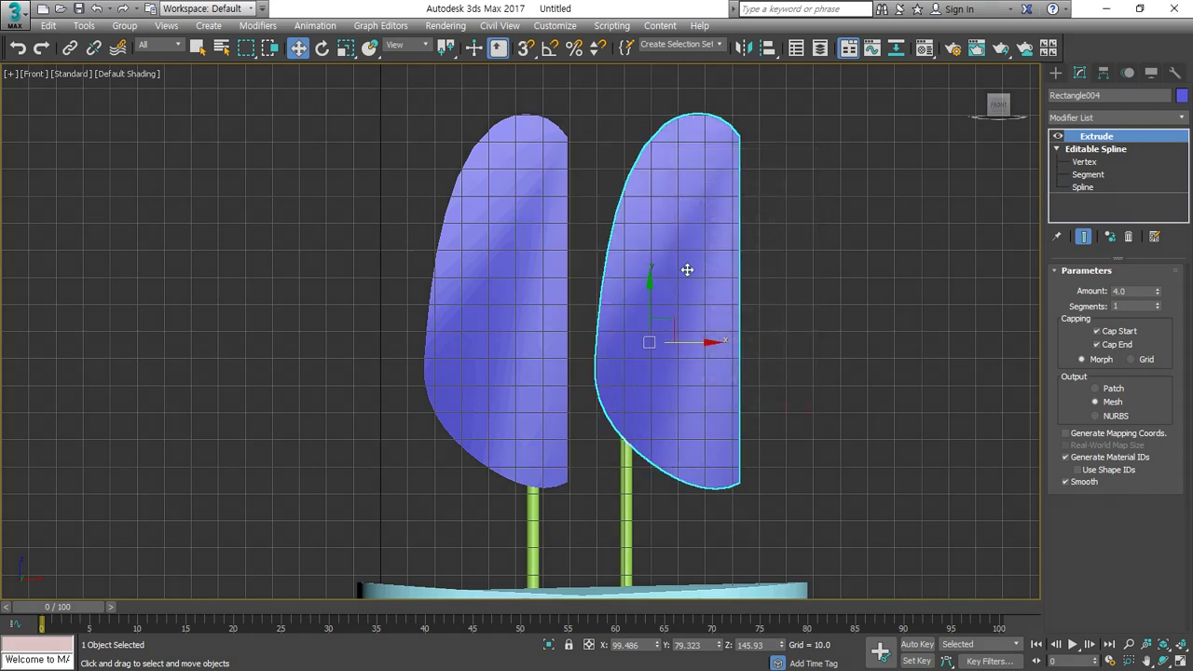
pyautogui.press('Delete')
# - Mirror the remaining backrest half about X as an instance with an offset of 68.61, and deselect it
pyautogui.click(525, 188)
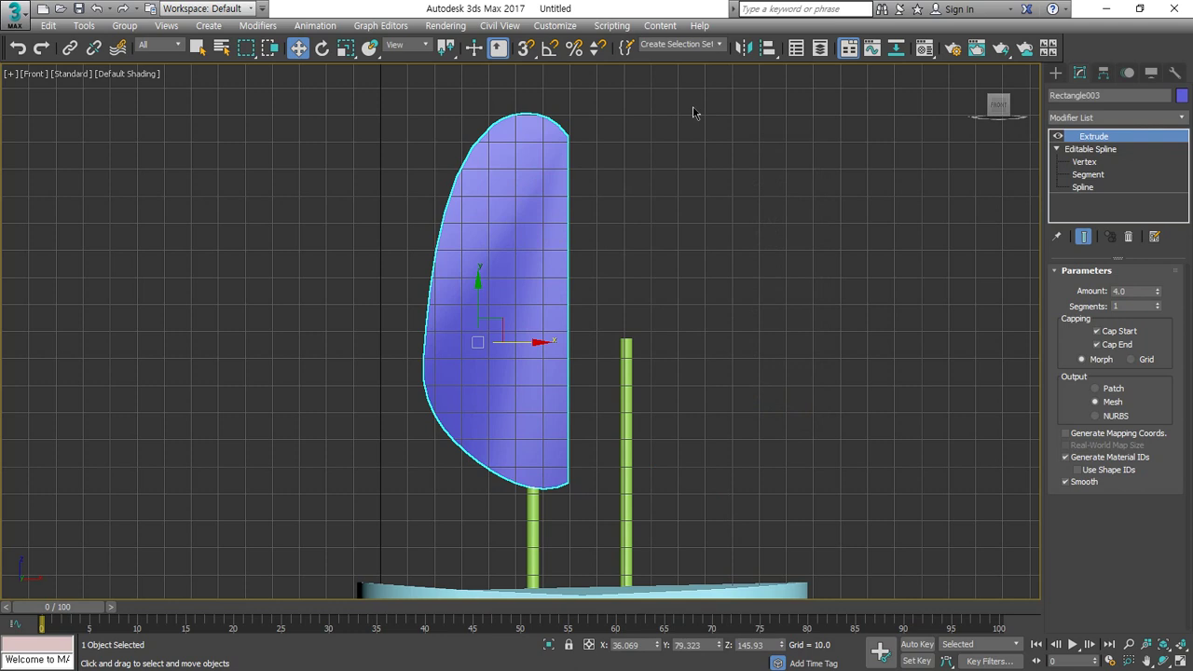
pyautogui.click(743, 48)
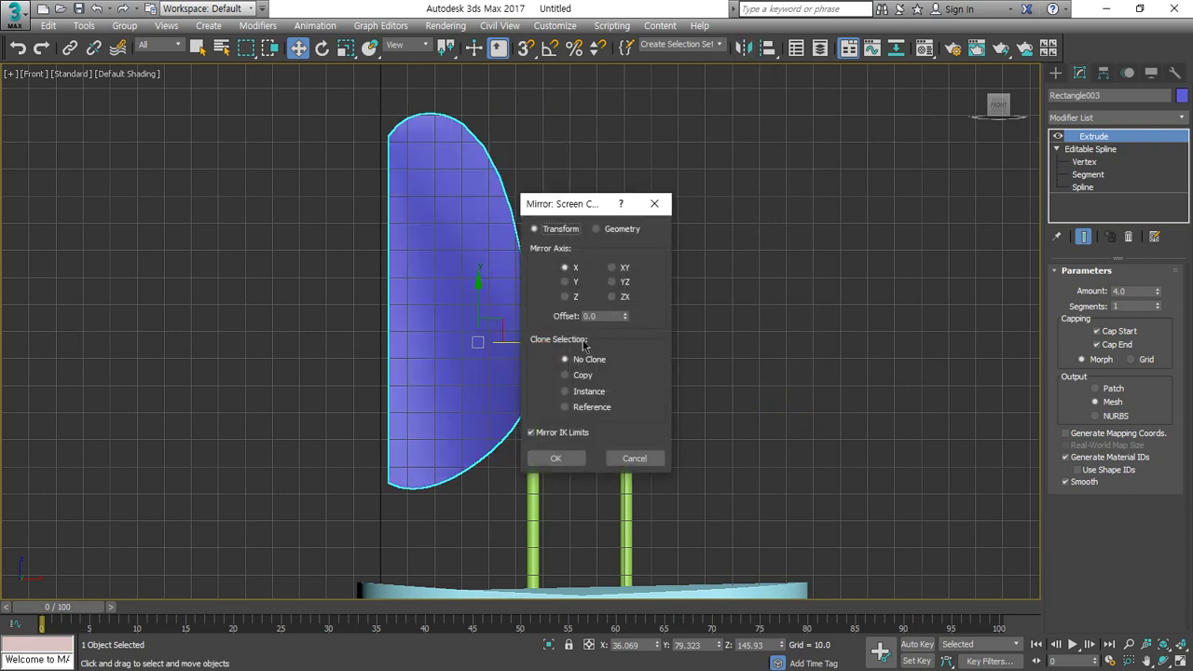
pyautogui.click(575, 392)
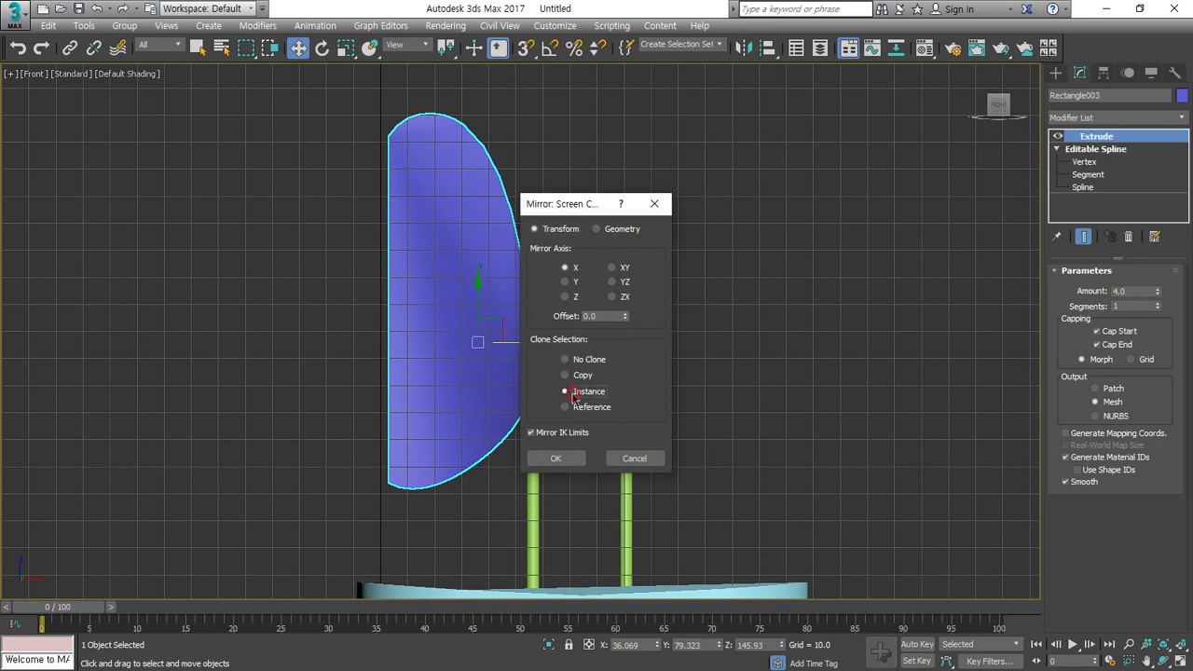
pyautogui.moveTo(563, 207); pyautogui.dragTo(252, 169)
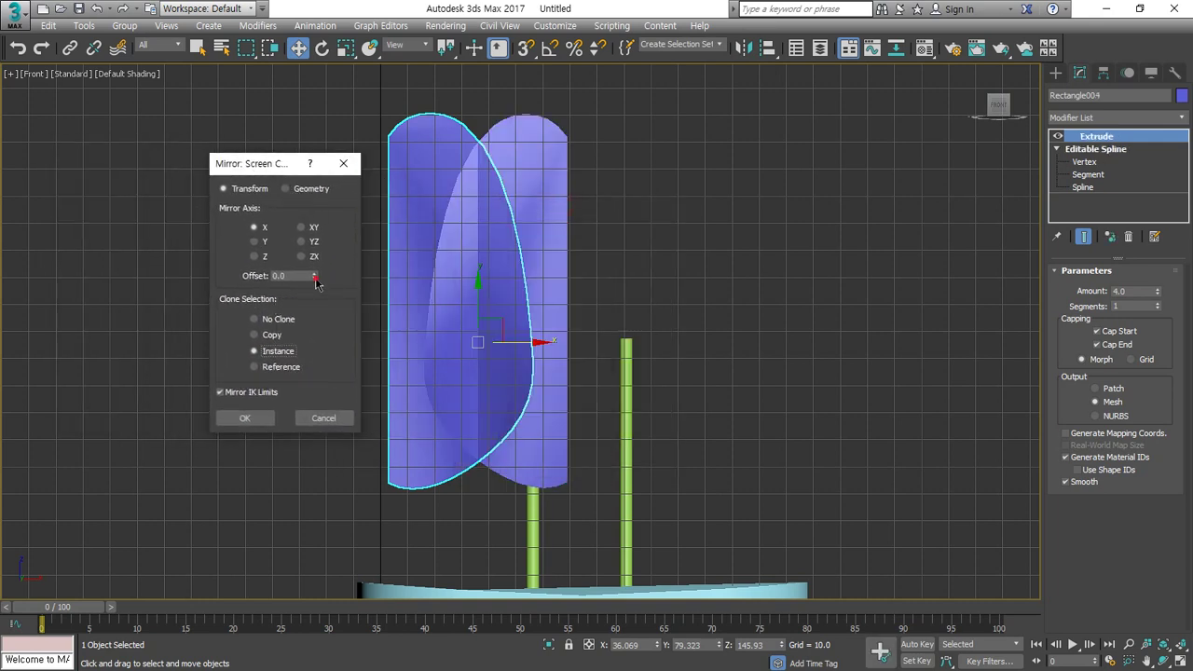
pyautogui.moveTo(315, 278); pyautogui.dragTo(631, 472)
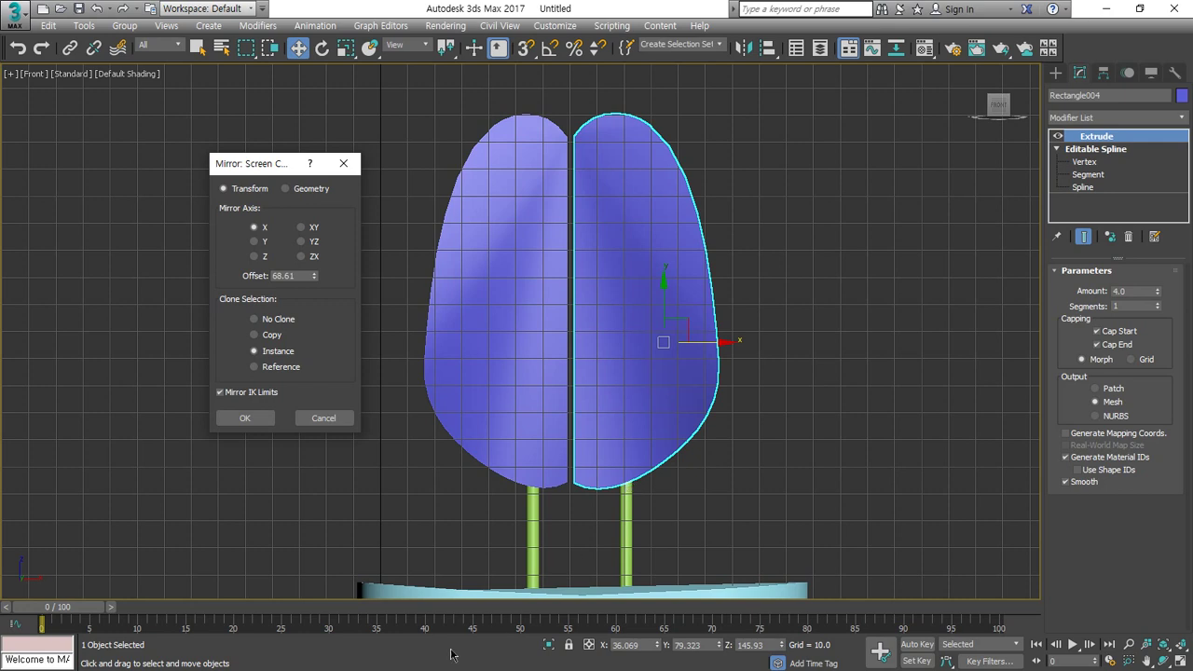
pyautogui.click(245, 418)
pyautogui.click(878, 230)
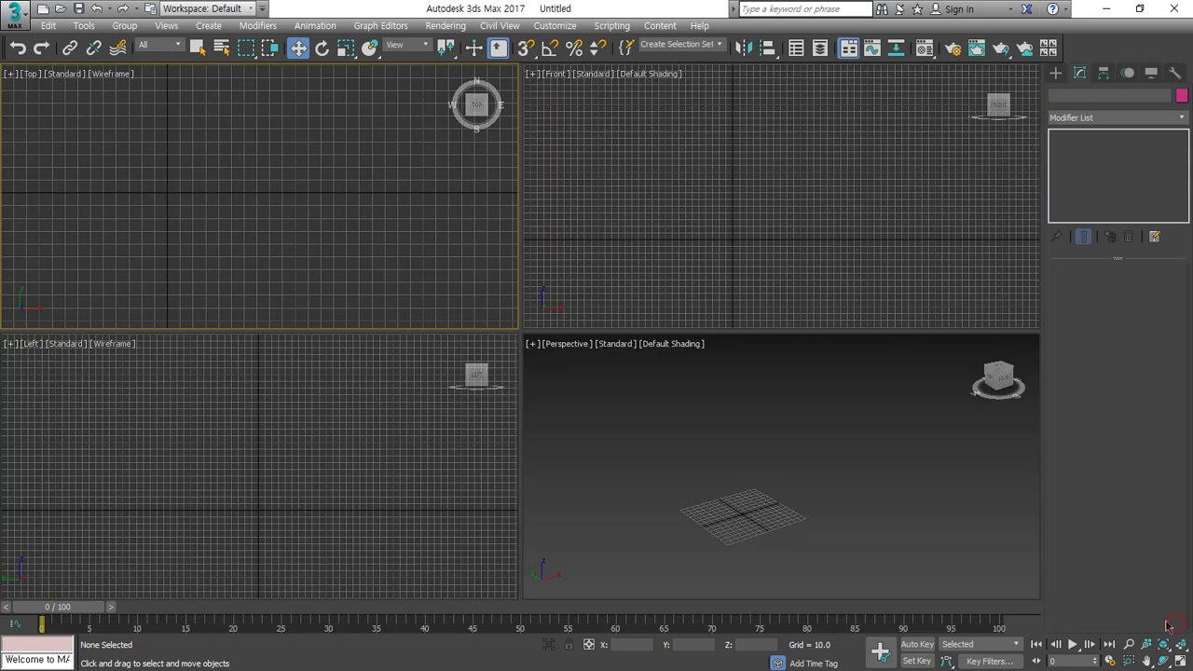
# - Create a cylinder about 8.3 in radius and 81.6 high in the Top view, on the X axis at negative X
pyautogui.click(1063, 74)
pyautogui.click(1086, 193)
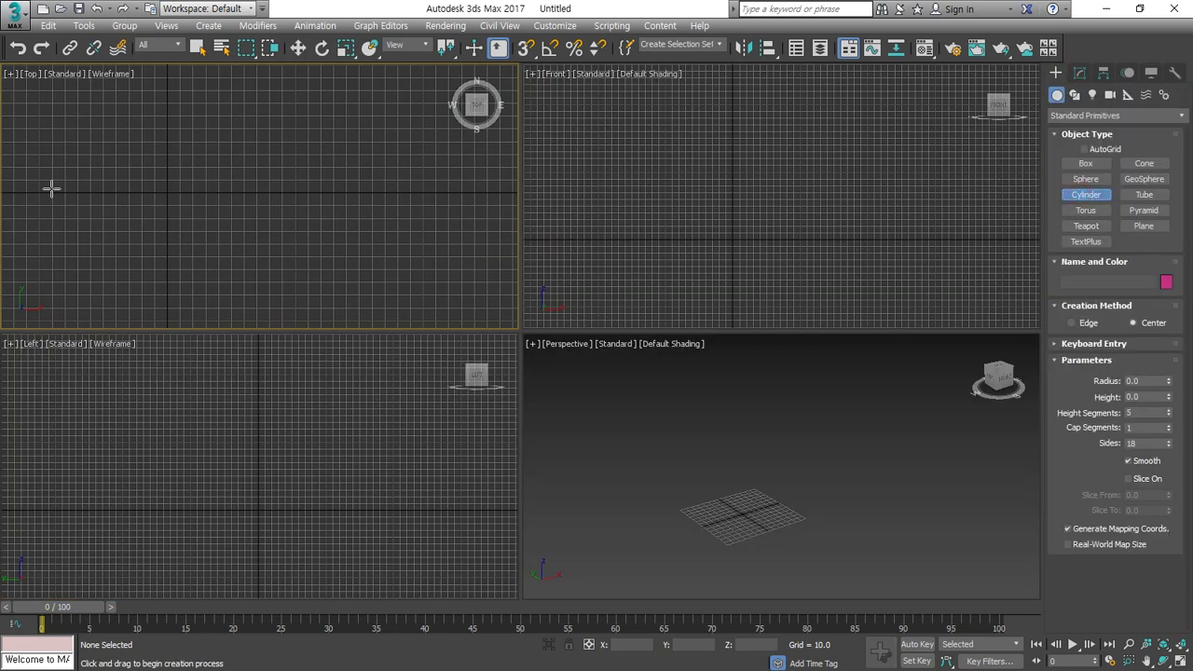
pyautogui.moveTo(51, 190); pyautogui.dragTo(55, 183)
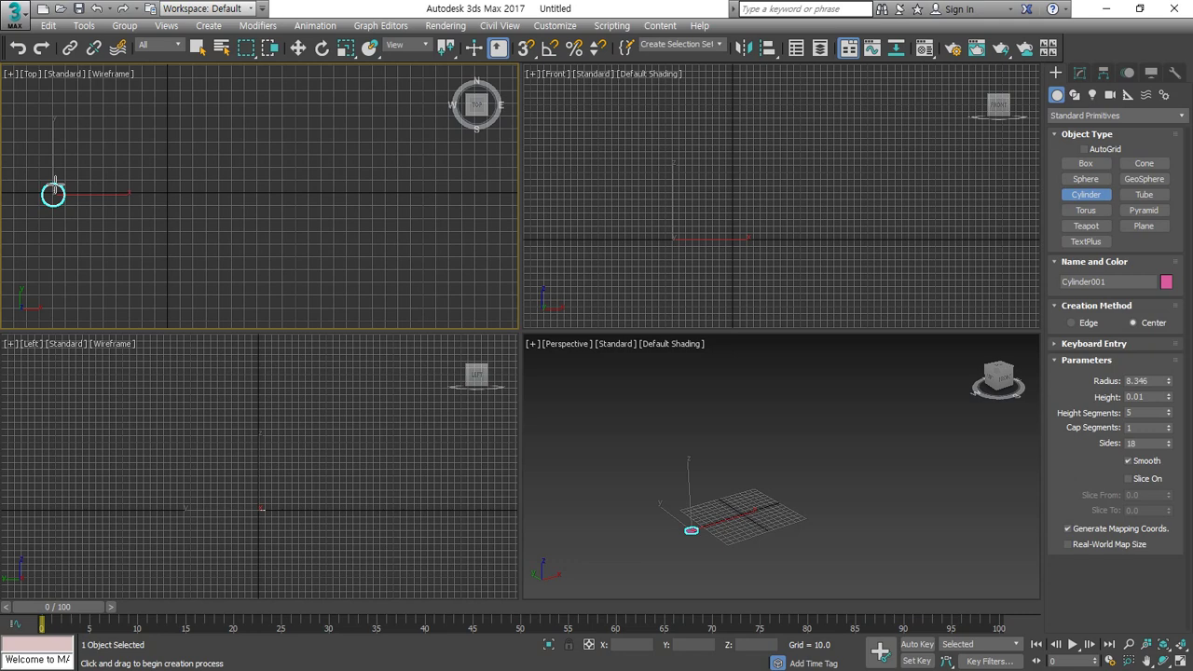
pyautogui.click(54, 80)
pyautogui.click(538, 494)
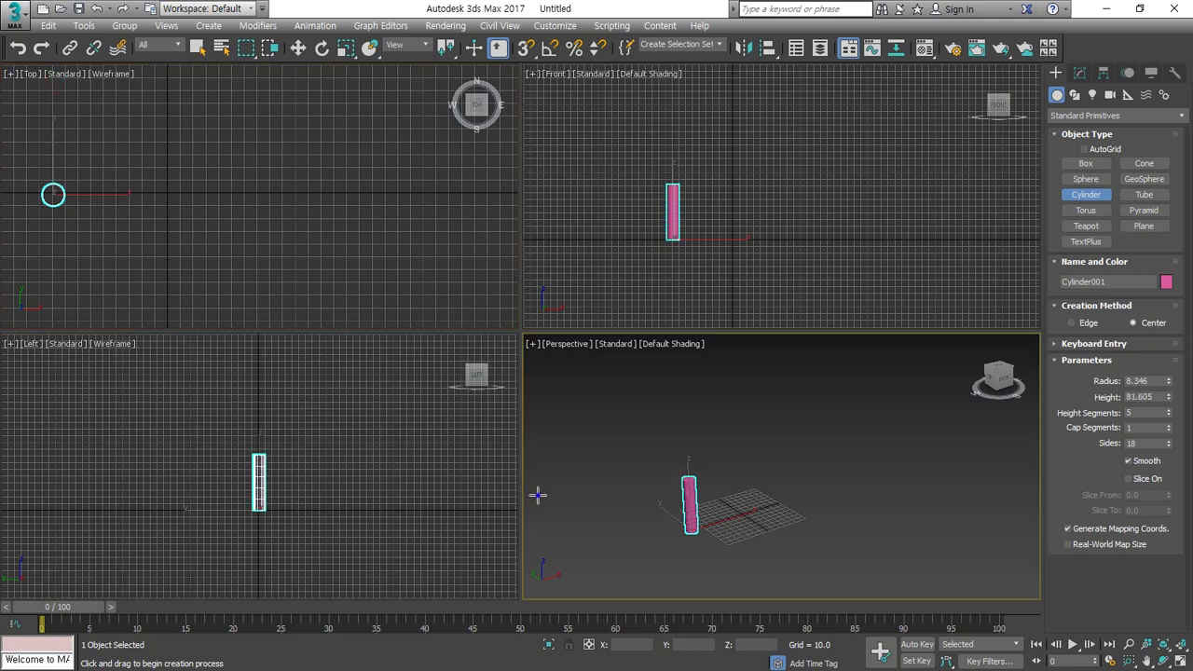
# - Clone the cylinder along X in the maximized Front view as 10 instances spaced about 35.8 apart
pyautogui.rightClick(644, 315)
pyautogui.press('w')
pyautogui.scroll(4, 713, 240)
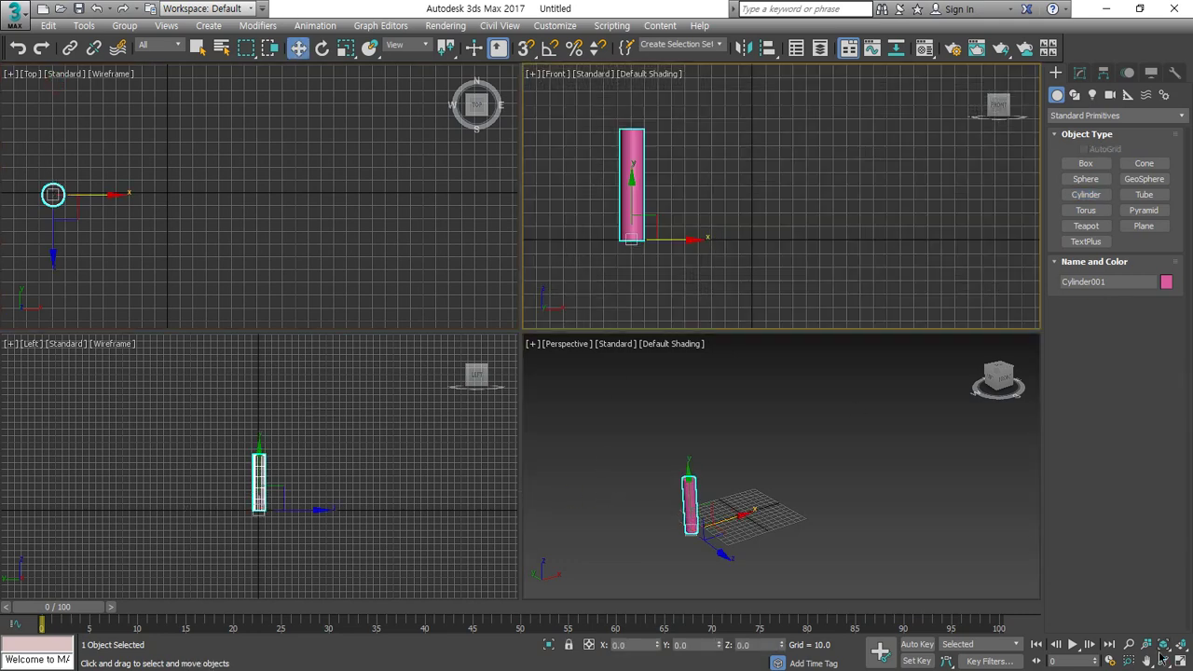
pyautogui.click(1180, 659)
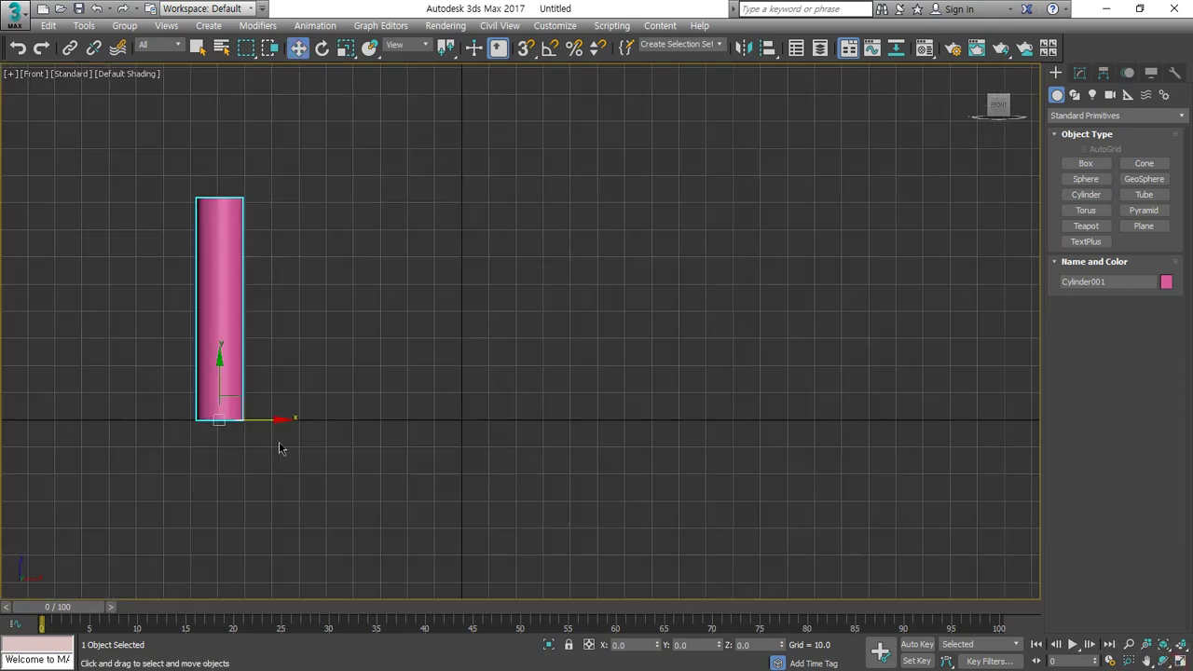
pyautogui.keyDown('shift'); pyautogui.moveTo(274, 421); pyautogui.dragTo(369, 422); pyautogui.keyUp('shift')
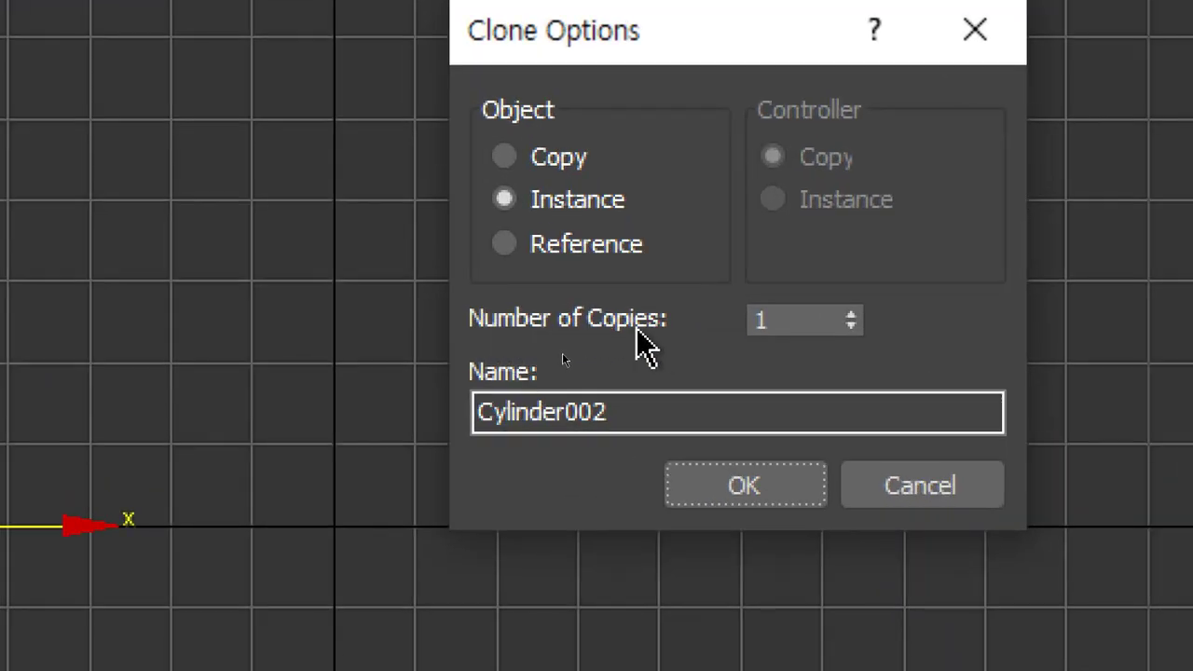
pyautogui.click(816, 319)
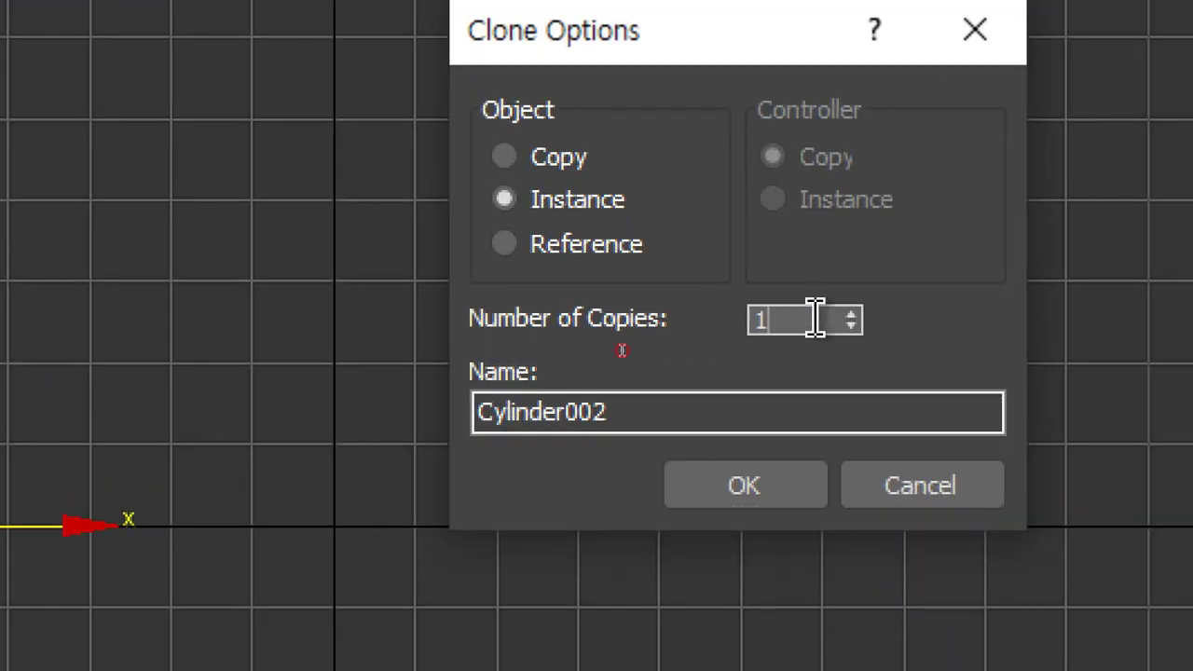
pyautogui.write('0')
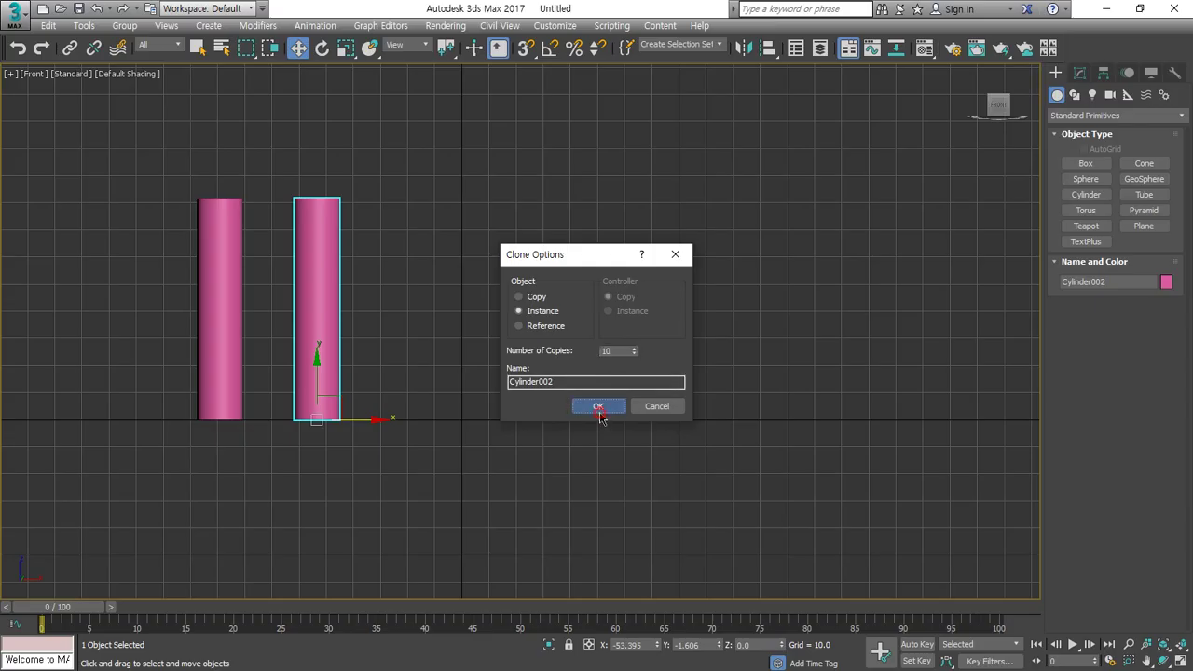
pyautogui.click(744, 485)
pyautogui.scroll(-3, 594, 418)
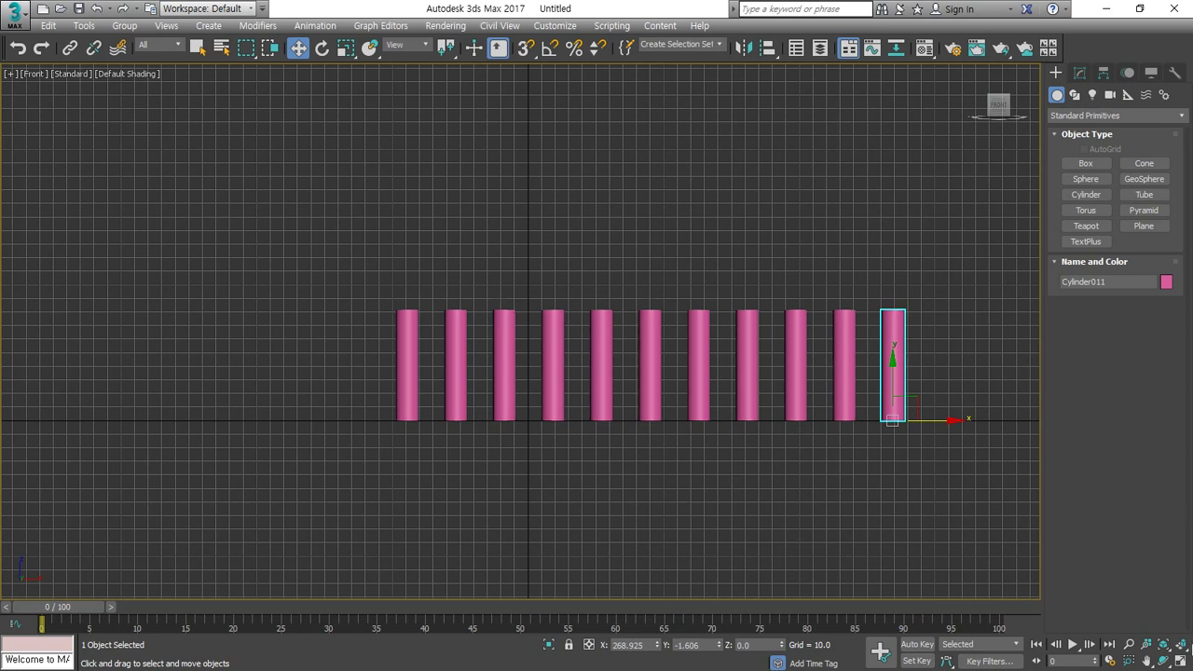
# - Restore the four-viewport layout and delete all the cylinders
pyautogui.click(1180, 660)
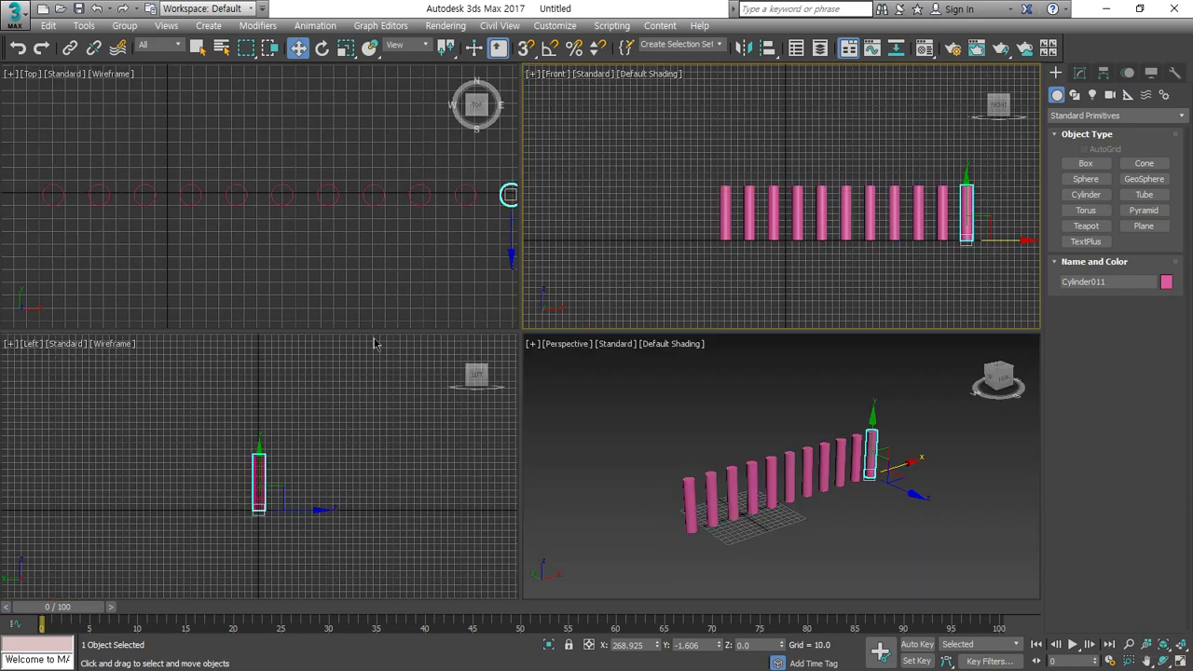
pyautogui.click(493, 264)
pyautogui.hotkey('ctrl', 'a')
pyautogui.press('Delete')
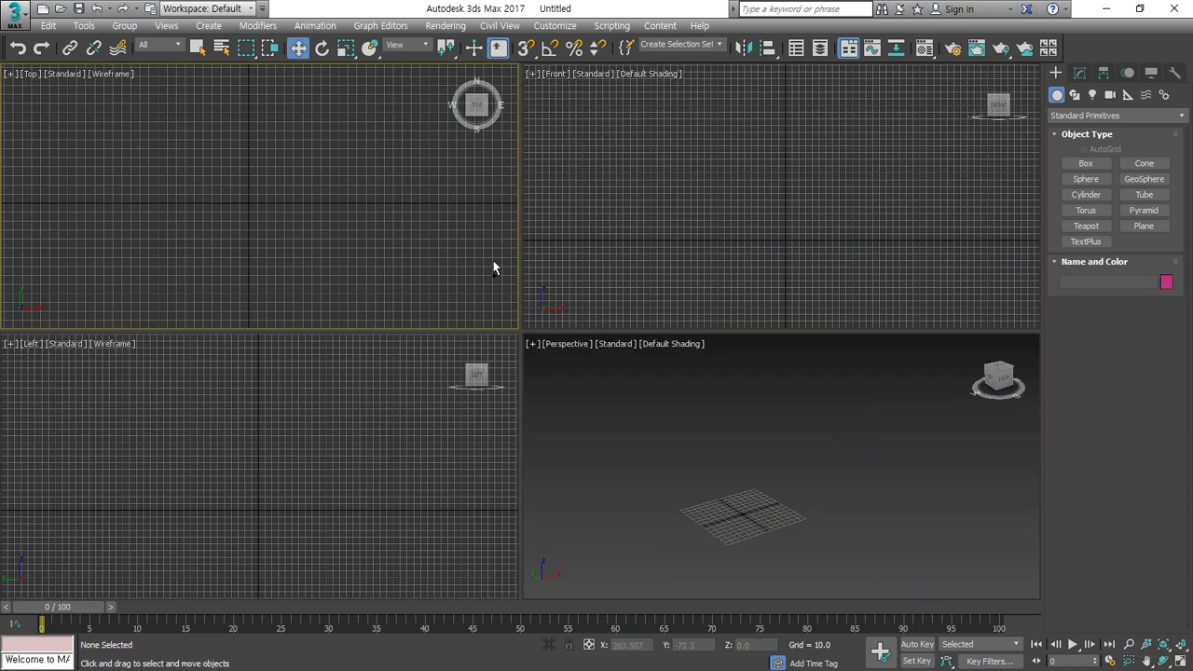
# - Create a box in the Top view near the origin, about 29.7 long, 137.7 wide and 27.2 high
pyautogui.click(1086, 163)
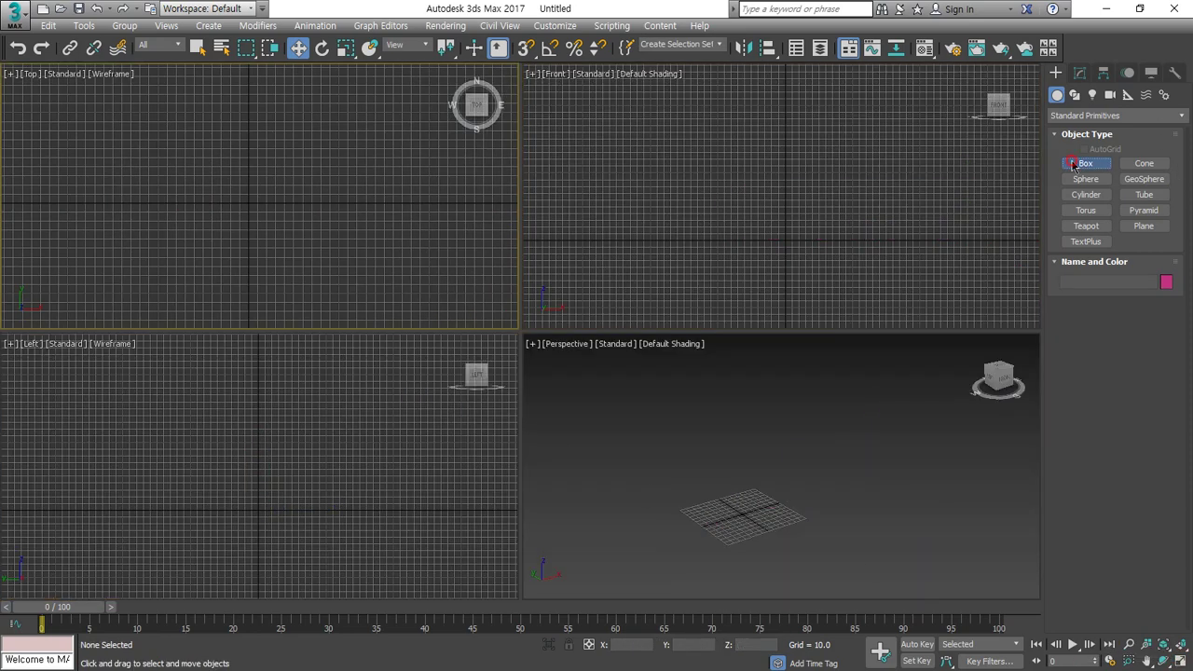
pyautogui.moveTo(197, 187); pyautogui.dragTo(325, 209)
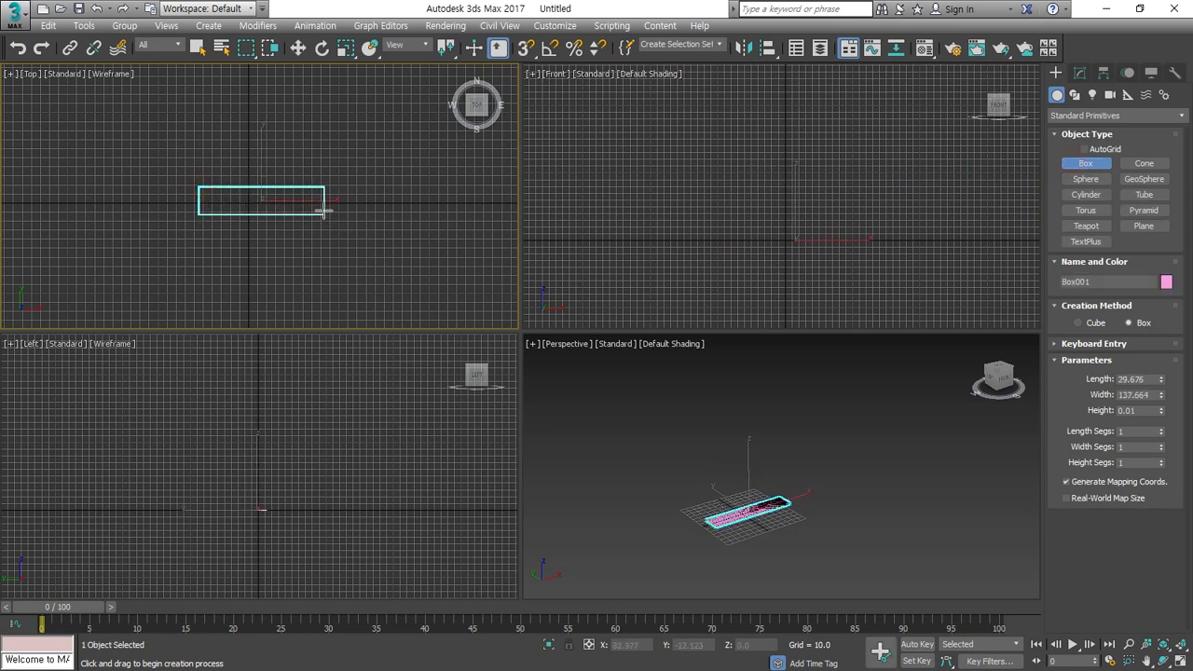
pyautogui.click(321, 189)
pyautogui.click(811, 499)
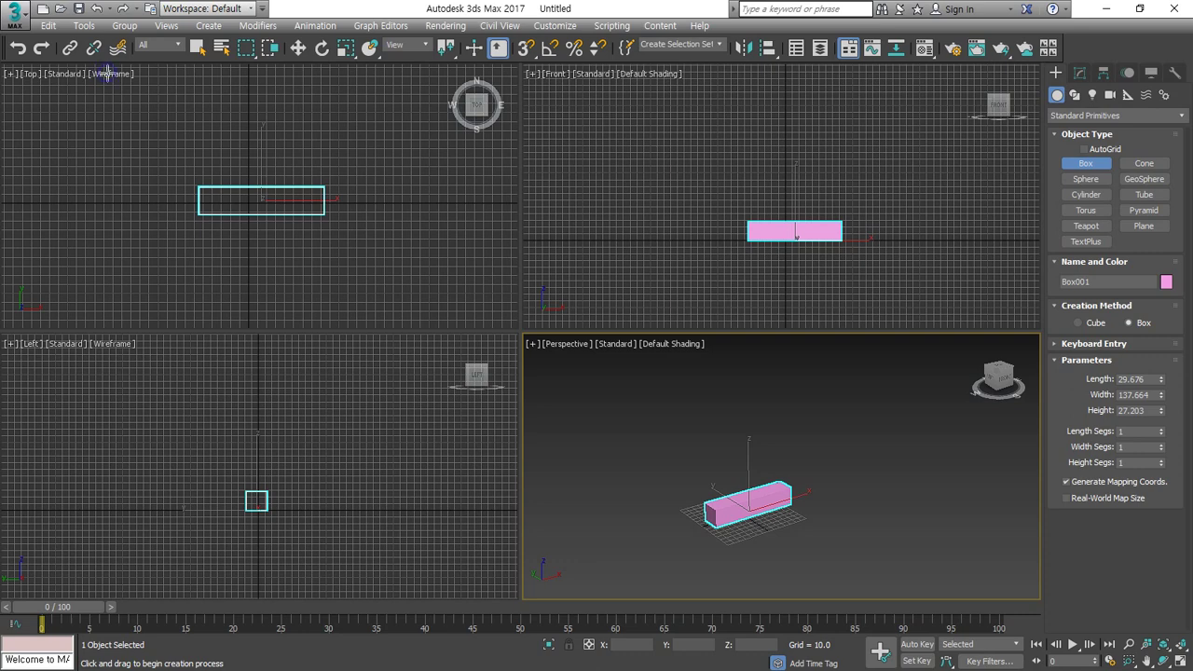
# - Change the Top viewport's display from wireframe to Default Shading
pyautogui.click(168, 121)
pyautogui.click(121, 74)
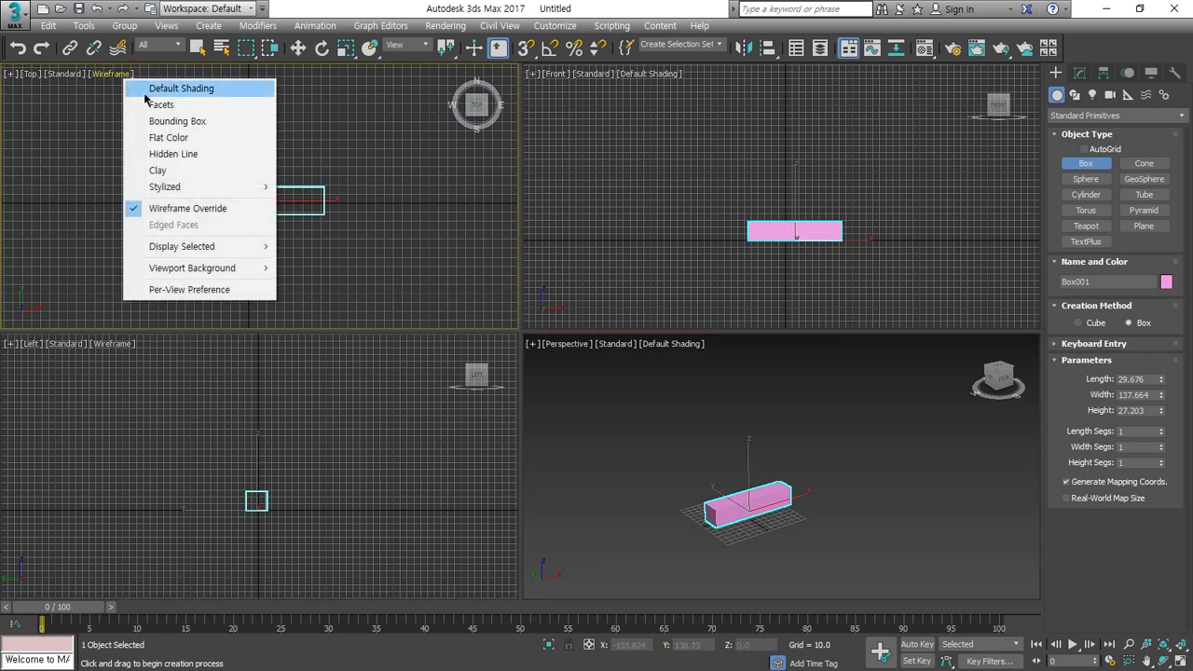
pyautogui.click(147, 91)
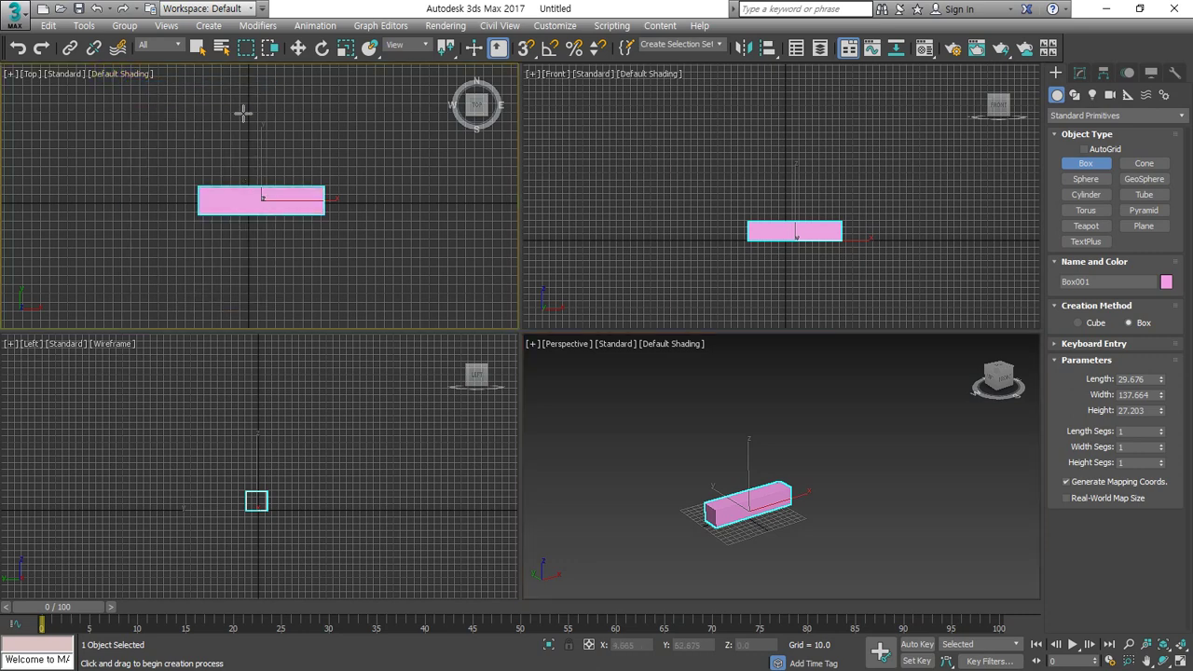
# - Turn on Angle Snap, trying a rotation of the box in the Top view before and after
pyautogui.click(322, 48)
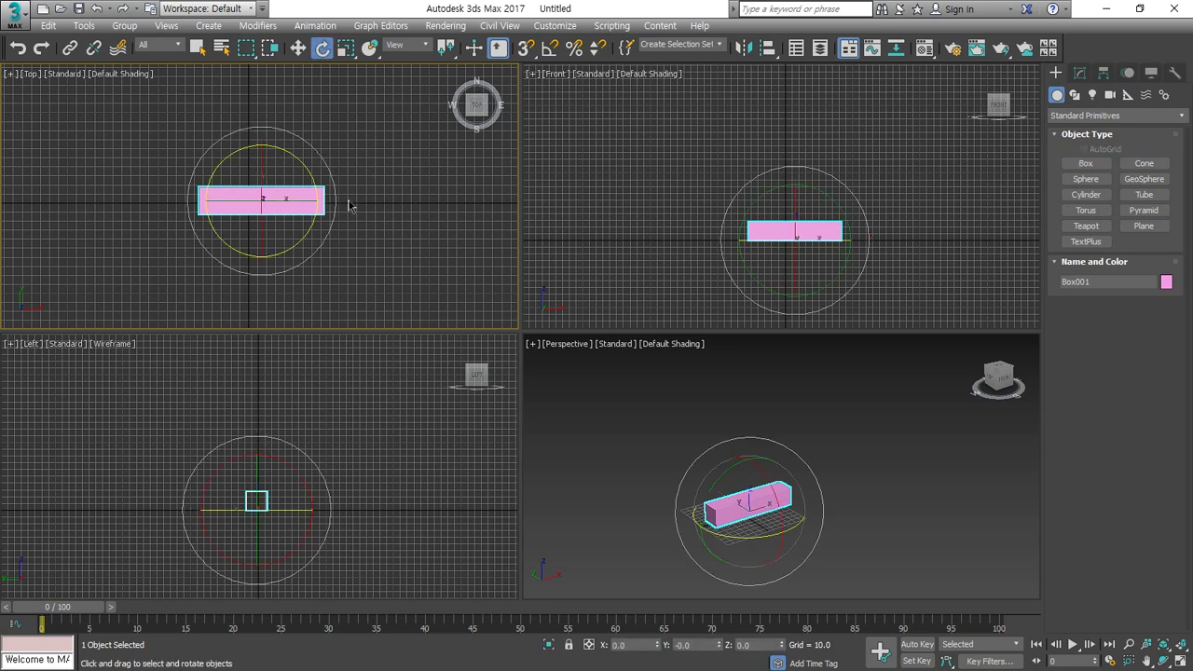
pyautogui.moveTo(338, 203); pyautogui.dragTo(292, 210)
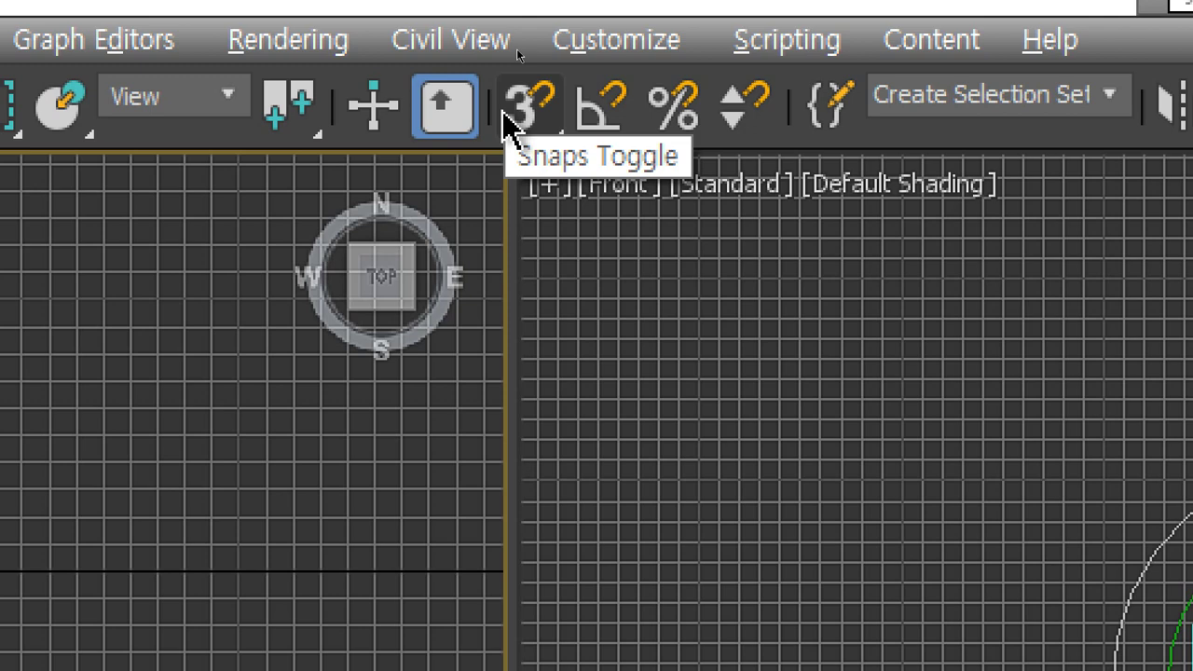
pyautogui.click(597, 144)
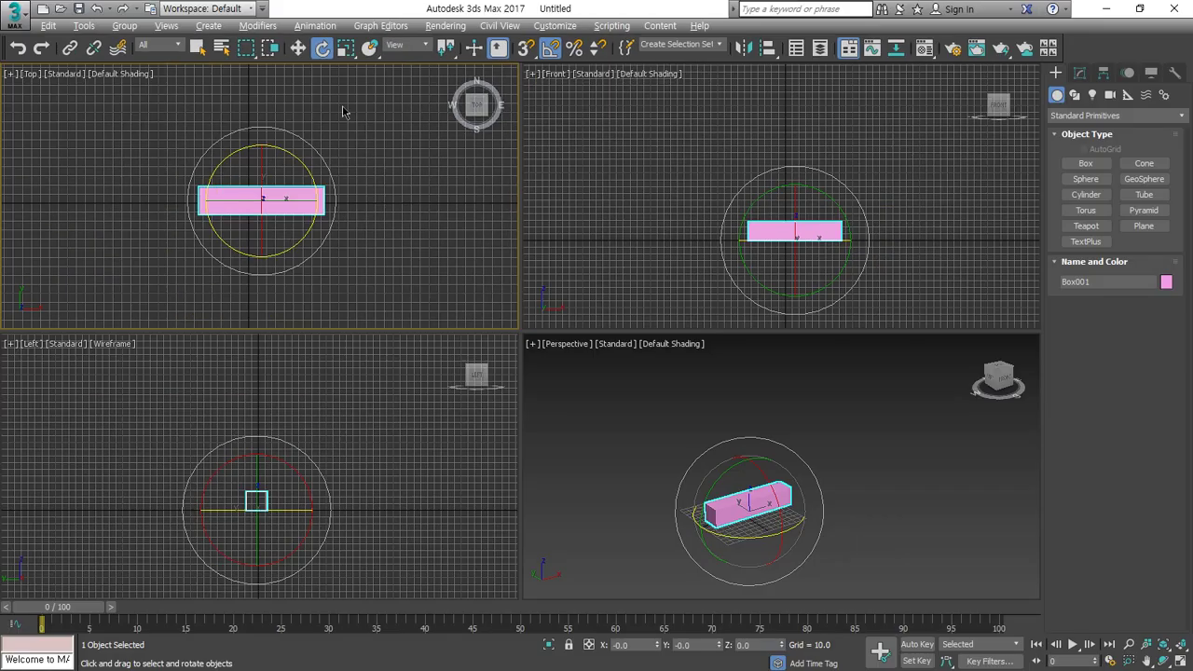
pyautogui.moveTo(326, 230)
pyautogui.mouseDown()
pyautogui.moveTo(341, 163)
pyautogui.moveTo(341, 236)
pyautogui.mouseUp()
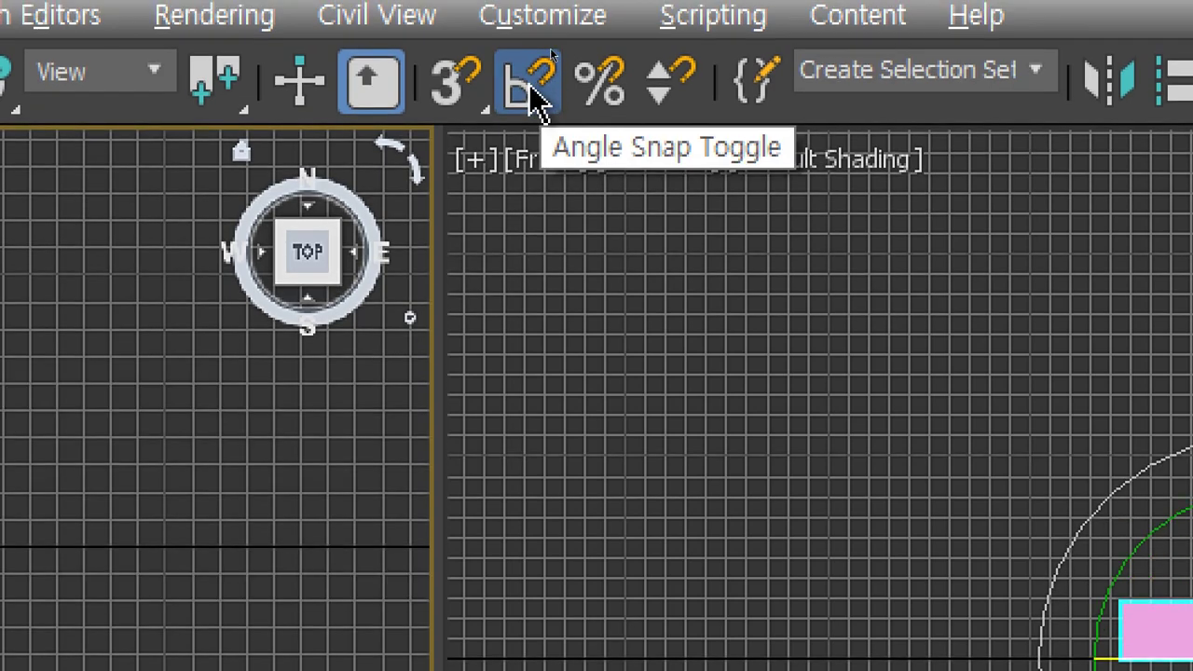
# - Set the angle snap increment to 10 degrees and try rotating the box in the Top view
pyautogui.rightClick(529, 86)
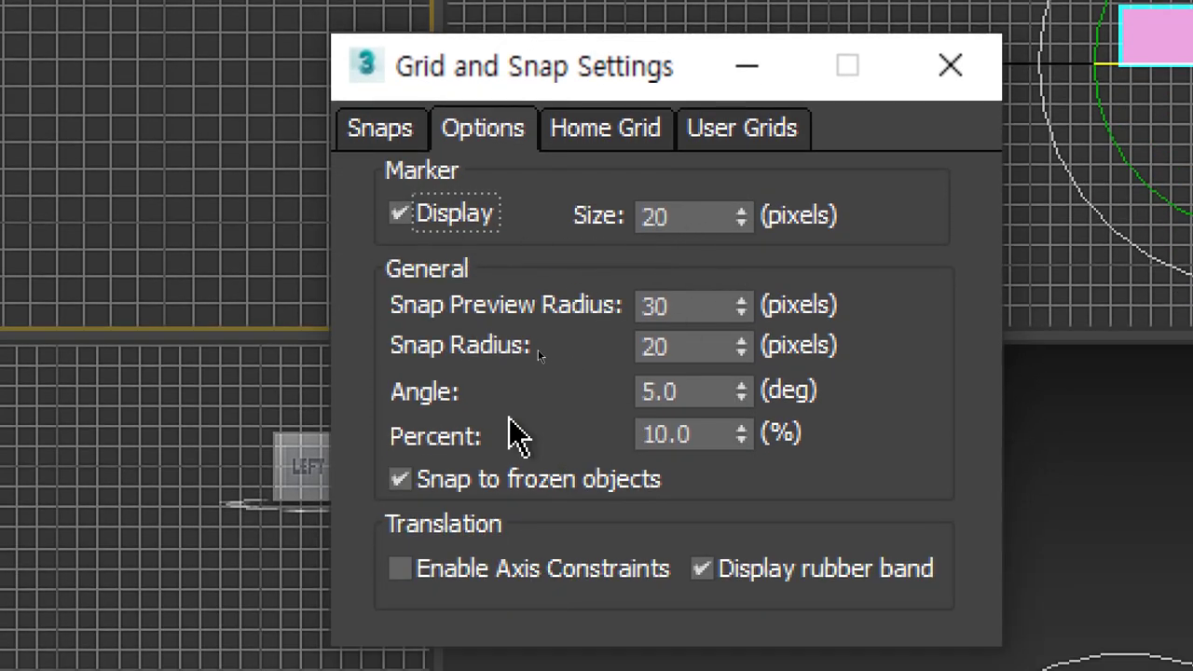
pyautogui.doubleClick(705, 393)
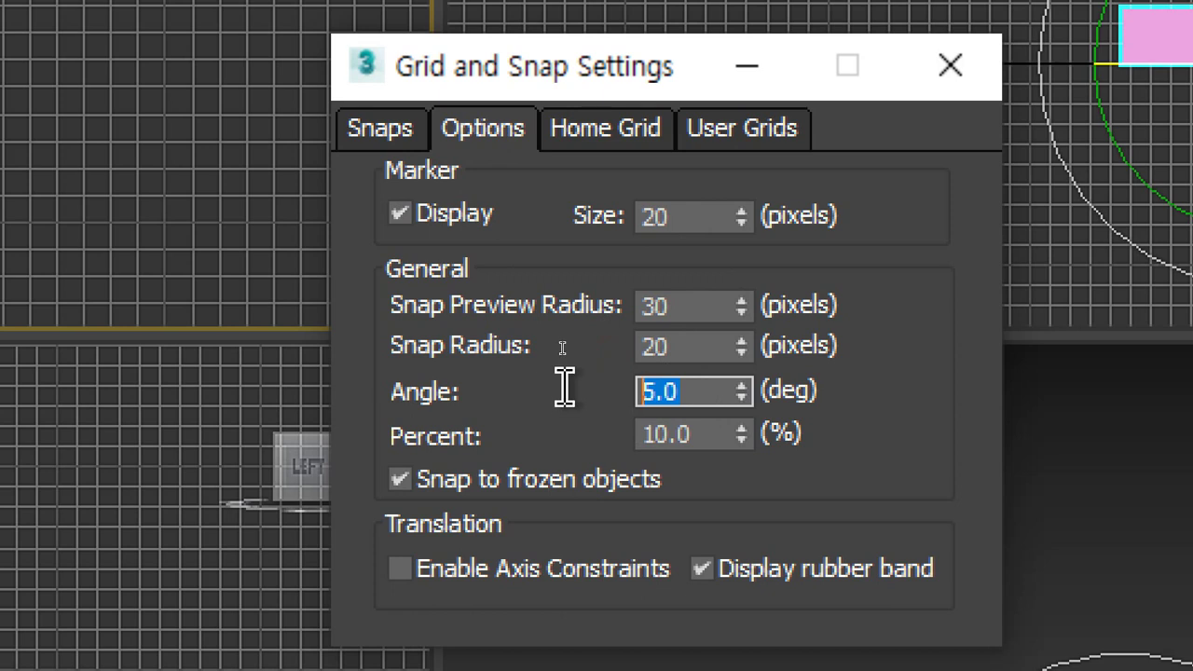
pyautogui.write('10')
pyautogui.click(698, 434)
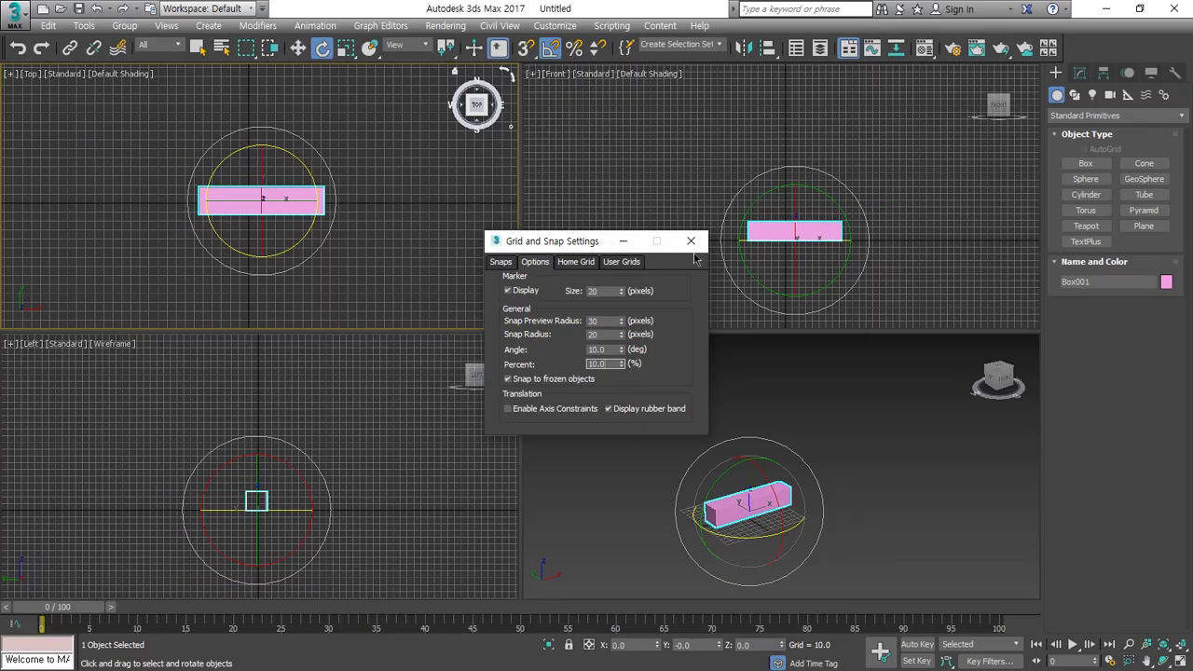
pyautogui.click(691, 240)
pyautogui.moveTo(292, 264); pyautogui.dragTo(307, 284)
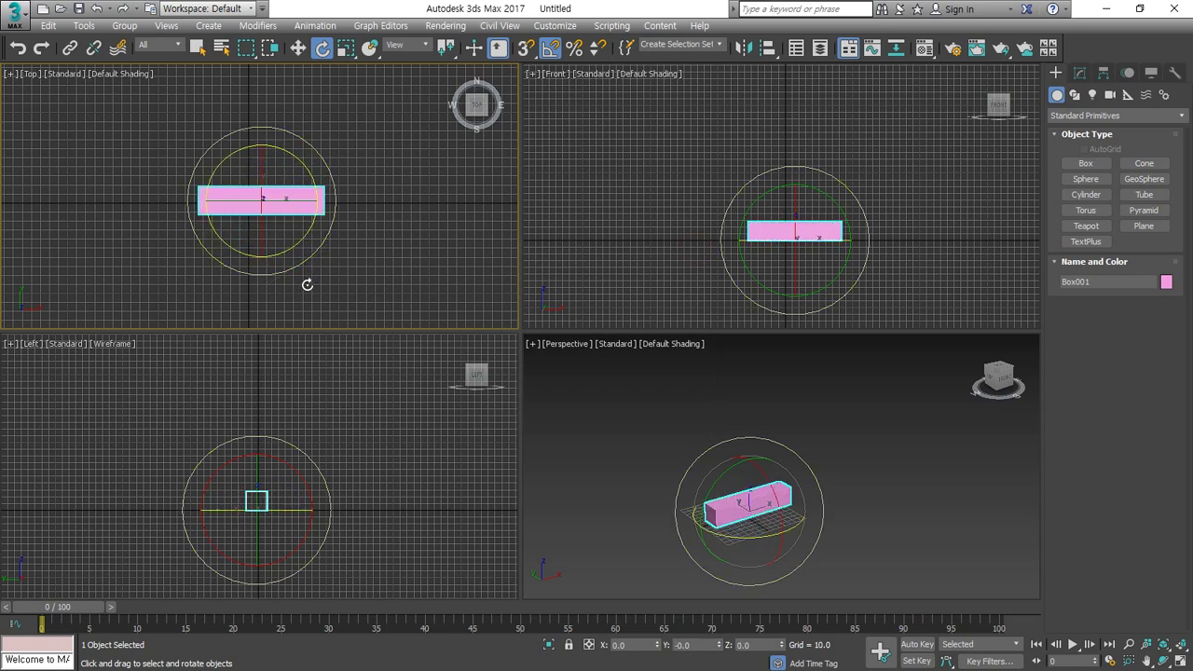
# - Set the angle snap increment to 5 degrees and try rotating the box in the Top view again
pyautogui.rightClick(552, 48)
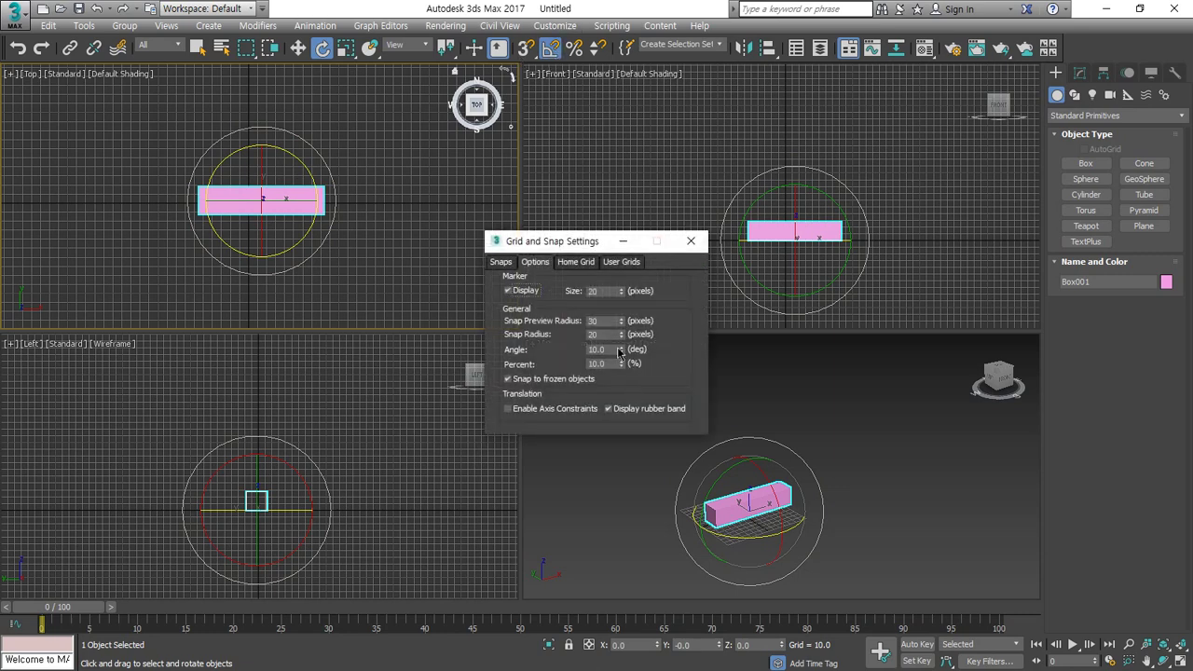
pyautogui.moveTo(617, 349); pyautogui.dragTo(495, 335)
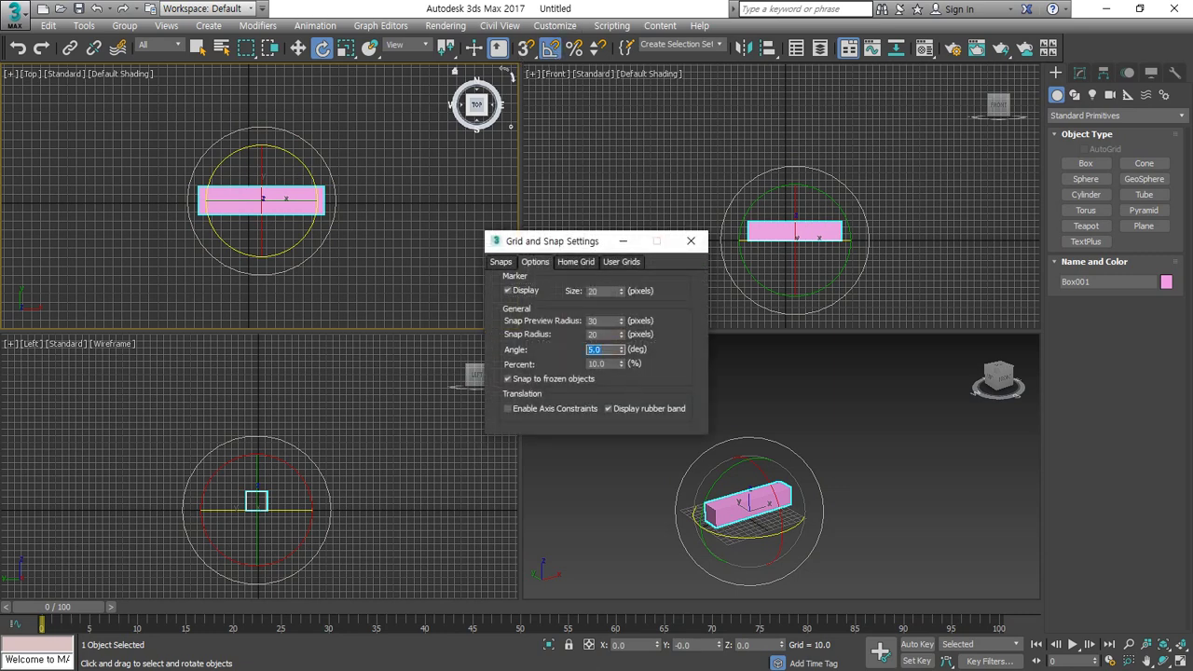
pyautogui.click(691, 240)
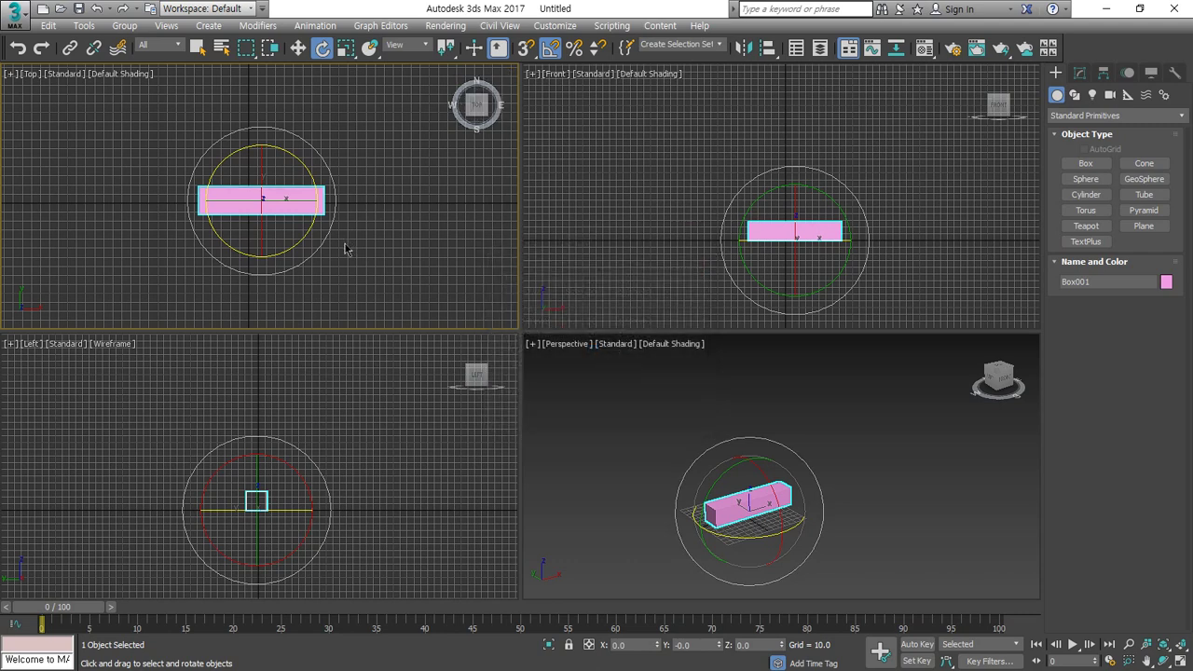
pyautogui.moveTo(325, 233)
pyautogui.mouseDown()
pyautogui.moveTo(335, 199)
pyautogui.moveTo(335, 246)
pyautogui.mouseUp()
# - Reselect the box and rotate it 90 degrees about Z in the Top view
pyautogui.click(320, 240)
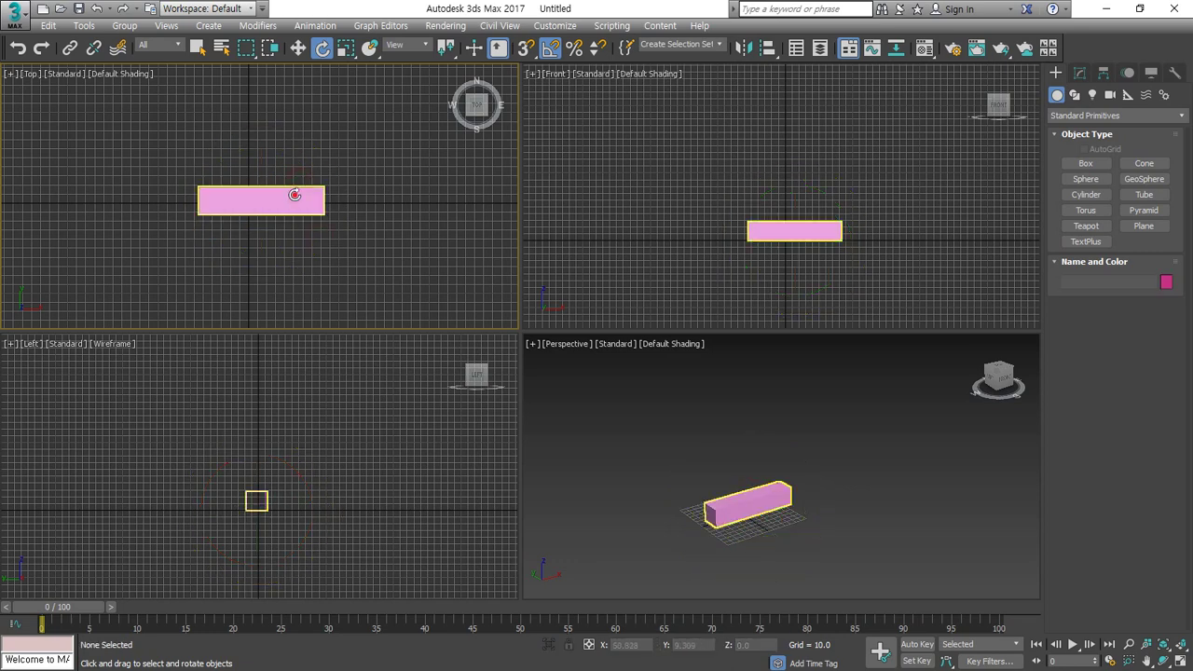
pyautogui.click(295, 192)
pyautogui.moveTo(327, 232); pyautogui.dragTo(325, 162)
# - Clone the rotated box along X with Move as 4 instances spaced about 49.5 apart
pyautogui.rightClick(342, 186)
pyautogui.click(354, 202)
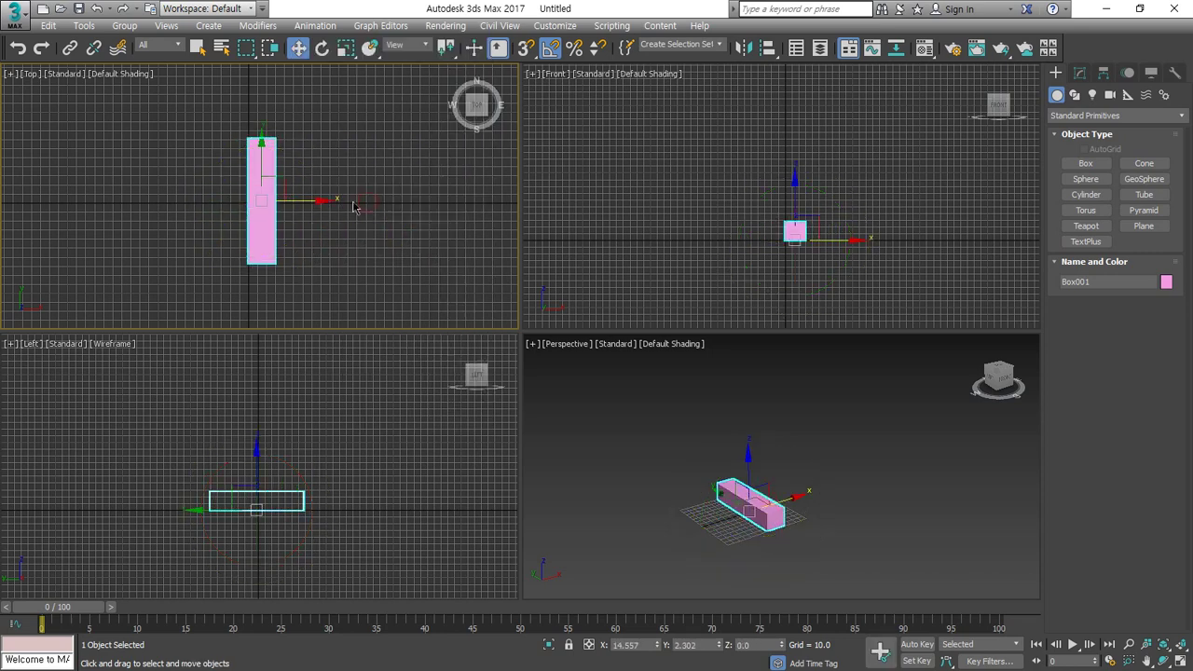
pyautogui.keyDown('shift'); pyautogui.moveTo(313, 203); pyautogui.dragTo(357, 203); pyautogui.keyUp('shift')
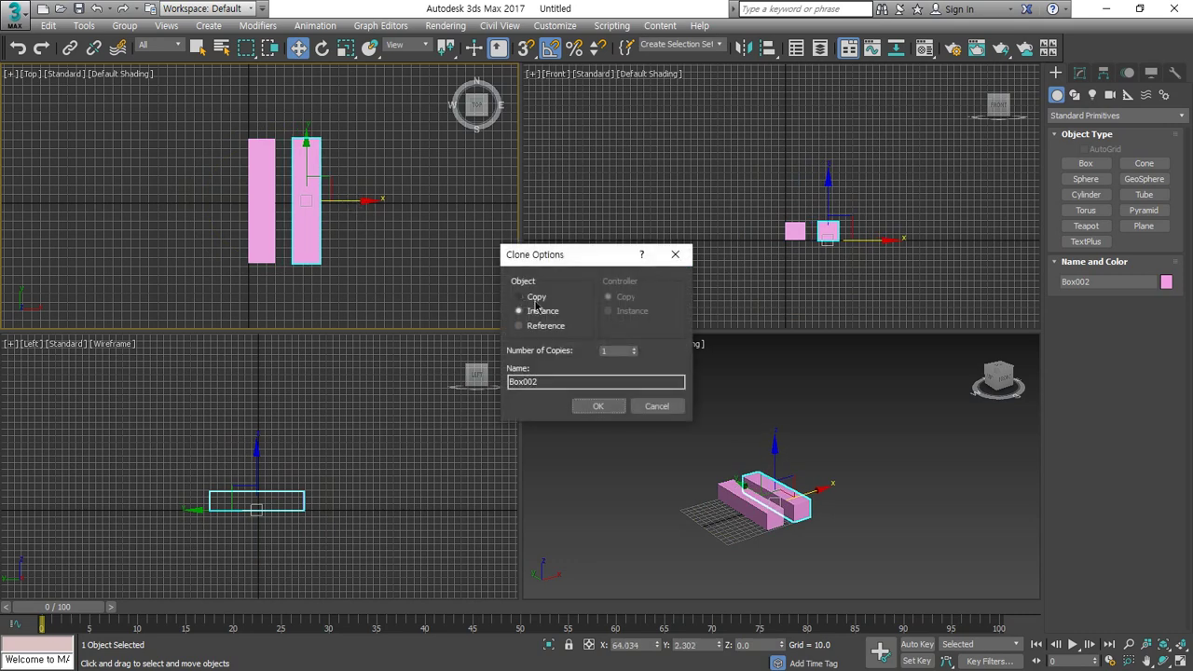
pyautogui.moveTo(614, 350); pyautogui.dragTo(595, 350)
pyautogui.click(599, 405)
pyautogui.scroll(-3, 378, 299)
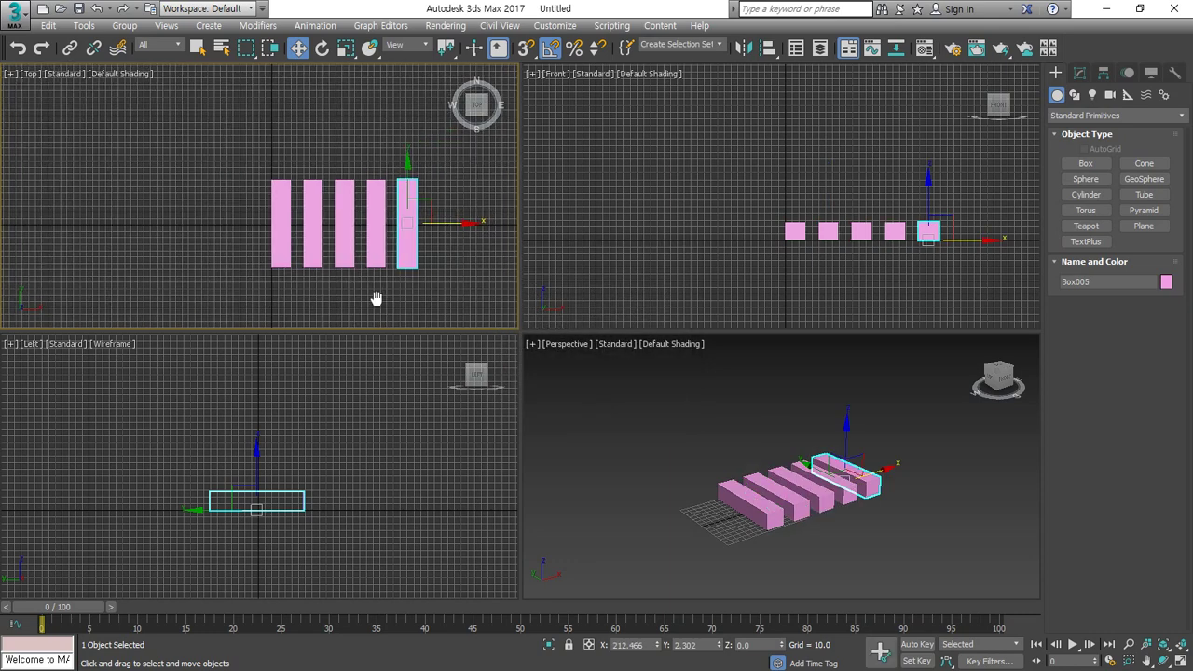
# - Select all five boxes and try rotating them in the Top view with Use Pivot Point Center
pyautogui.moveTo(379, 298); pyautogui.dragTo(353, 296, button='middle')
pyautogui.moveTo(353, 296); pyautogui.dragTo(80, 123)
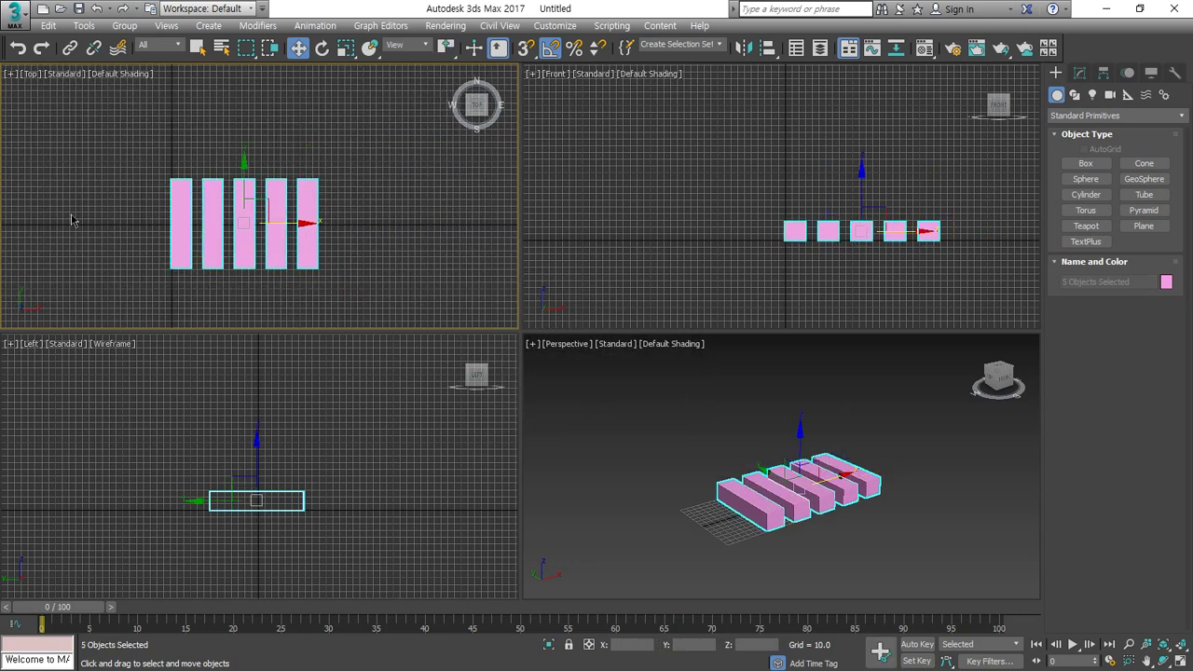
pyautogui.click(322, 50)
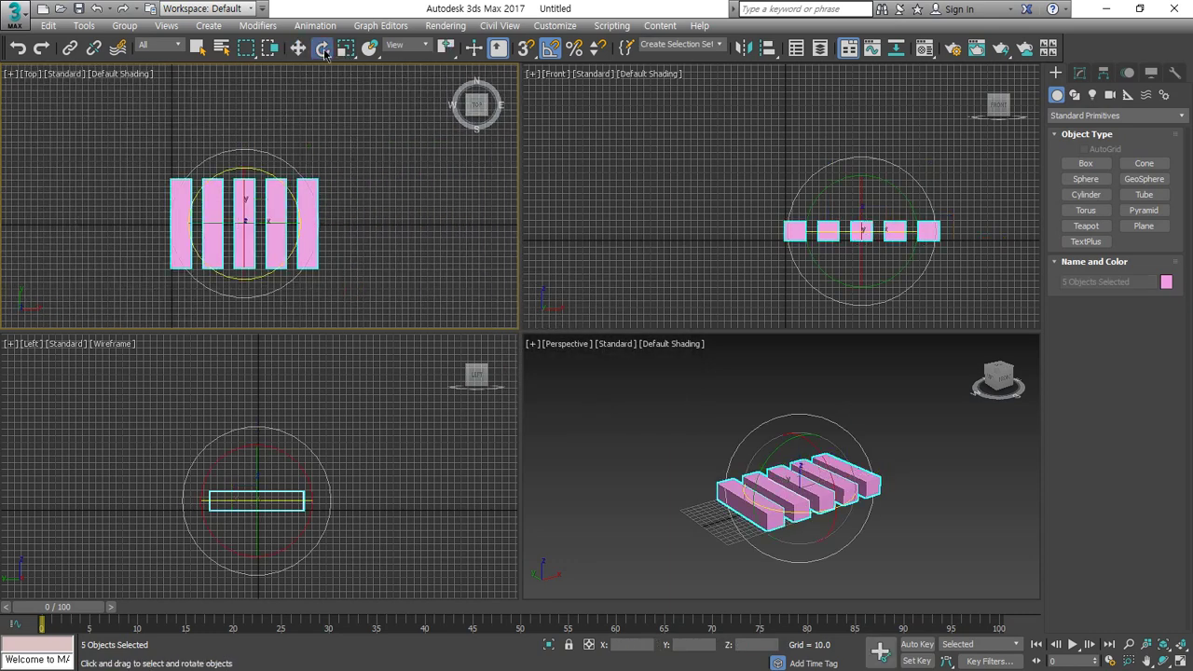
pyautogui.moveTo(445, 44); pyautogui.dragTo(452, 75)
pyautogui.moveTo(286, 226); pyautogui.dragTo(324, 231)
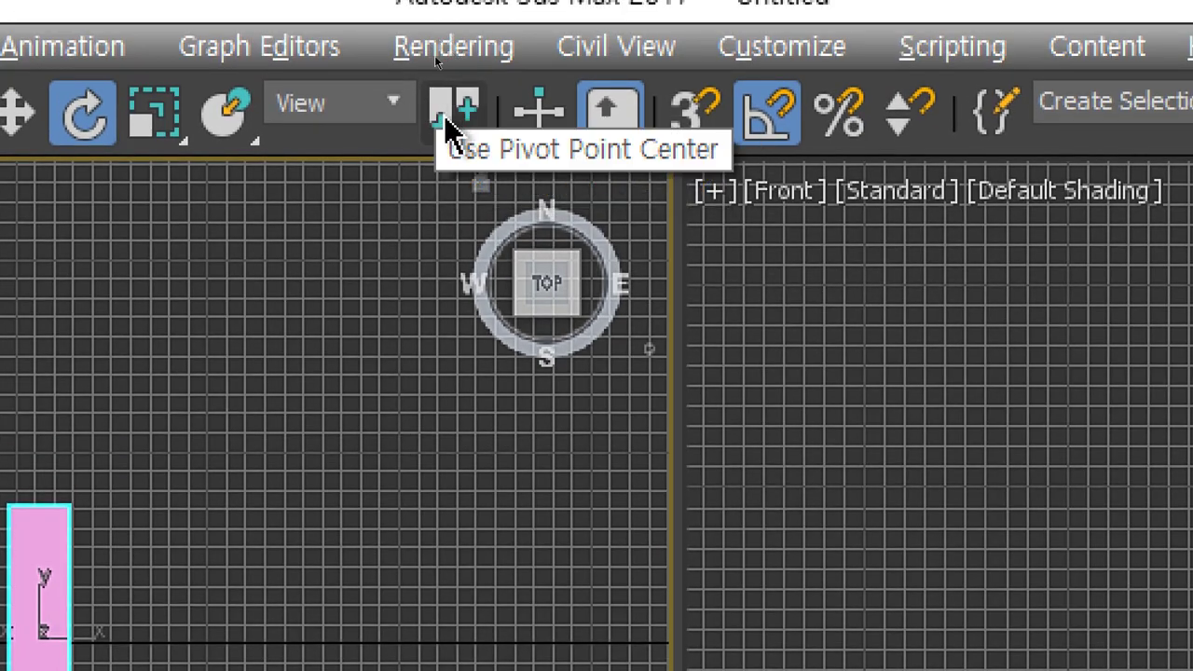
# - Rotate-clone the row of five boxes as instances into a full ring in the Top view, using Use Transform Coordinate Center
pyautogui.moveTo(463, 128); pyautogui.dragTo(463, 338)
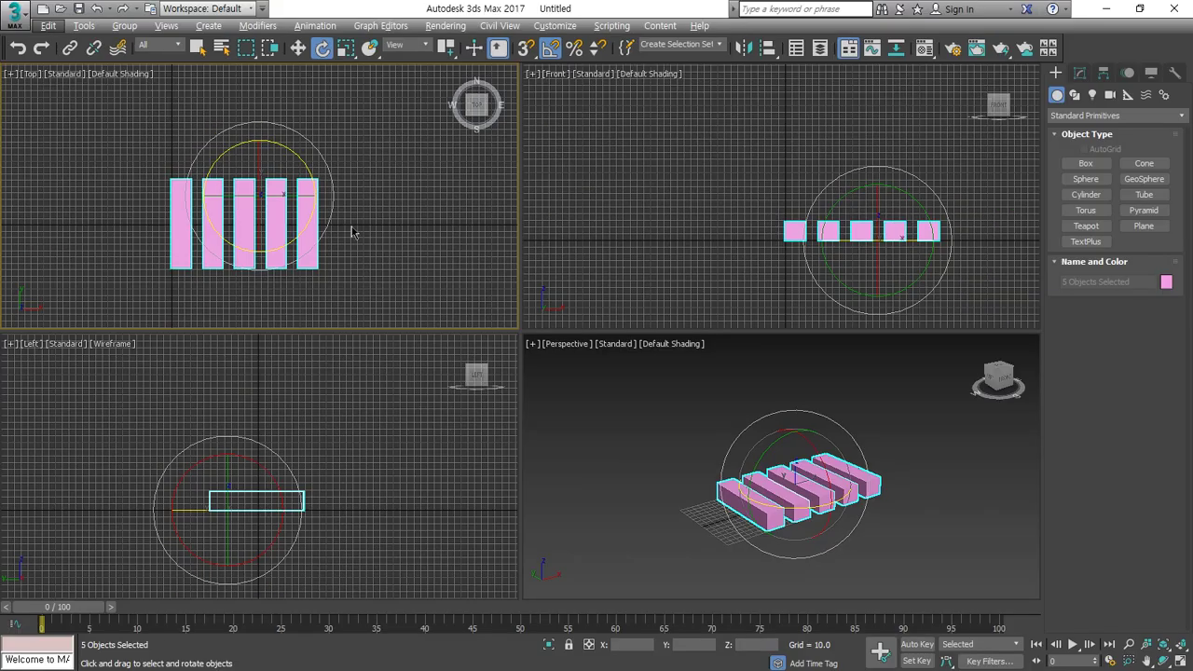
pyautogui.moveTo(179, 211); pyautogui.dragTo(213, 220, button='middle')
pyautogui.moveTo(345, 201); pyautogui.dragTo(408, 168, button='middle')
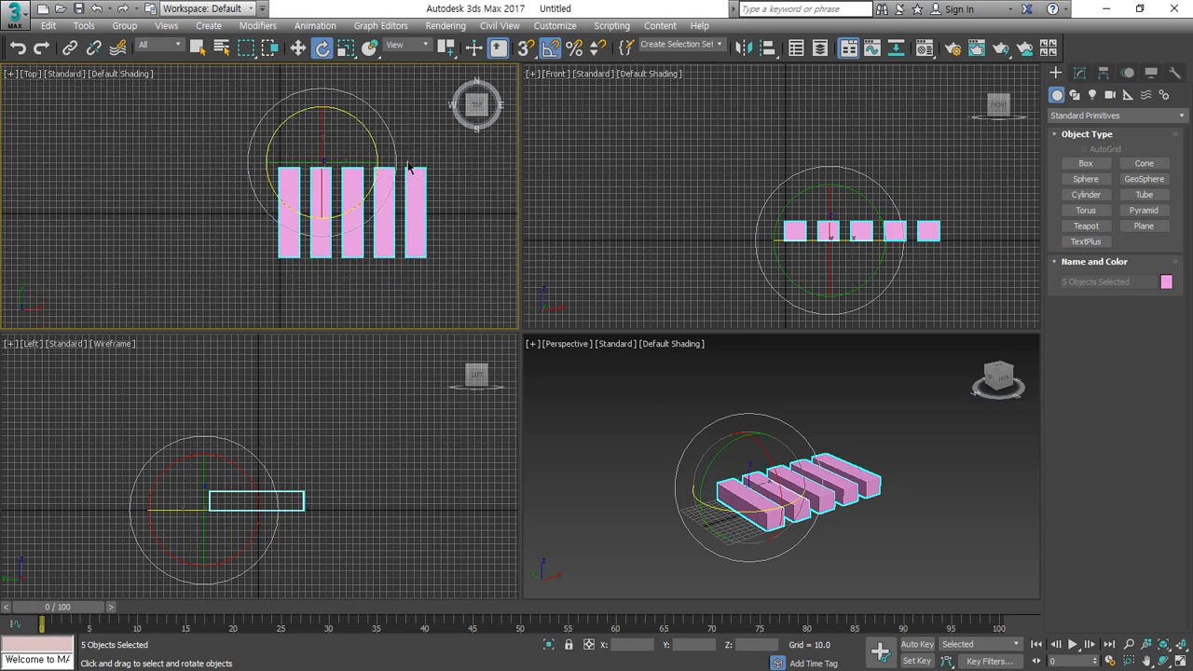
pyautogui.moveTo(258, 221); pyautogui.dragTo(317, 206, button='middle')
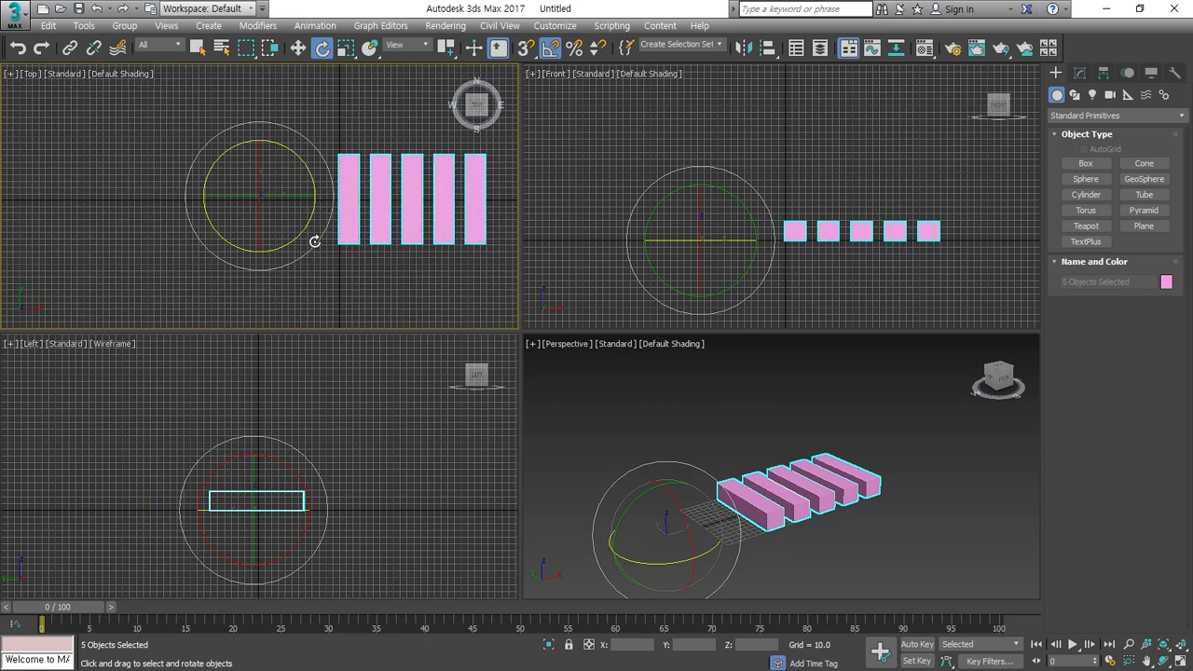
pyautogui.moveTo(315, 241)
pyautogui.keyDown('shift'); pyautogui.mouseDown()
pyautogui.moveTo(322, 187)
pyautogui.moveTo(321, 211)
pyautogui.mouseUp(); pyautogui.keyUp('shift')
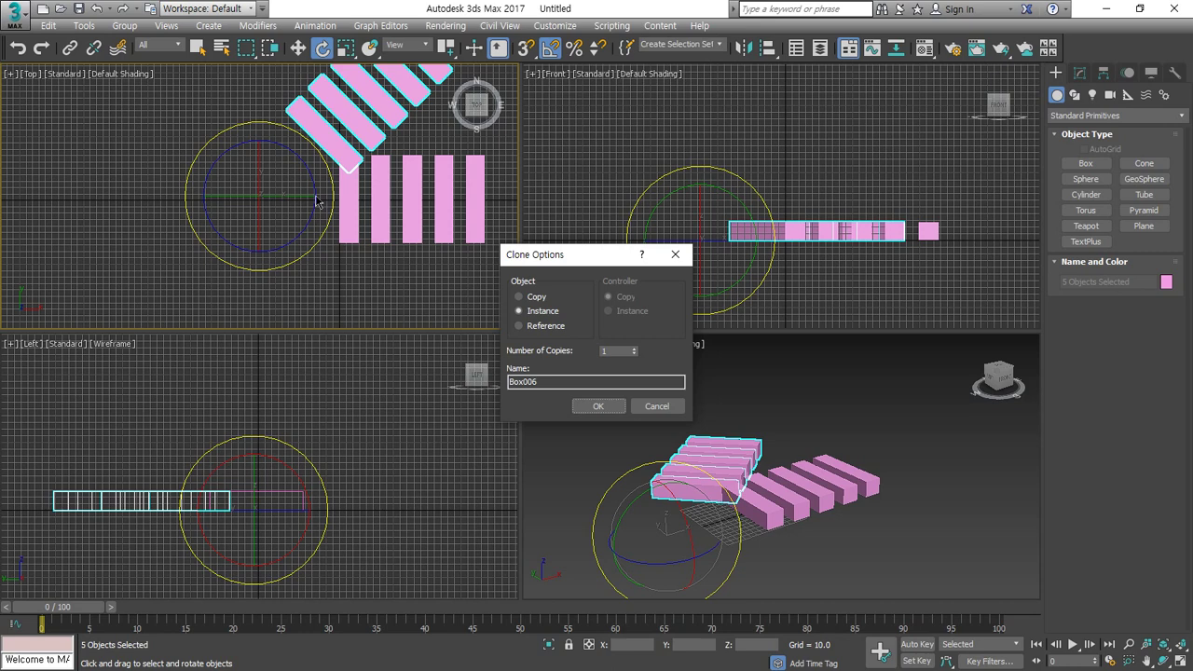
pyautogui.doubleClick(619, 351)
pyautogui.click(599, 407)
pyautogui.scroll(-2, 194, 198)
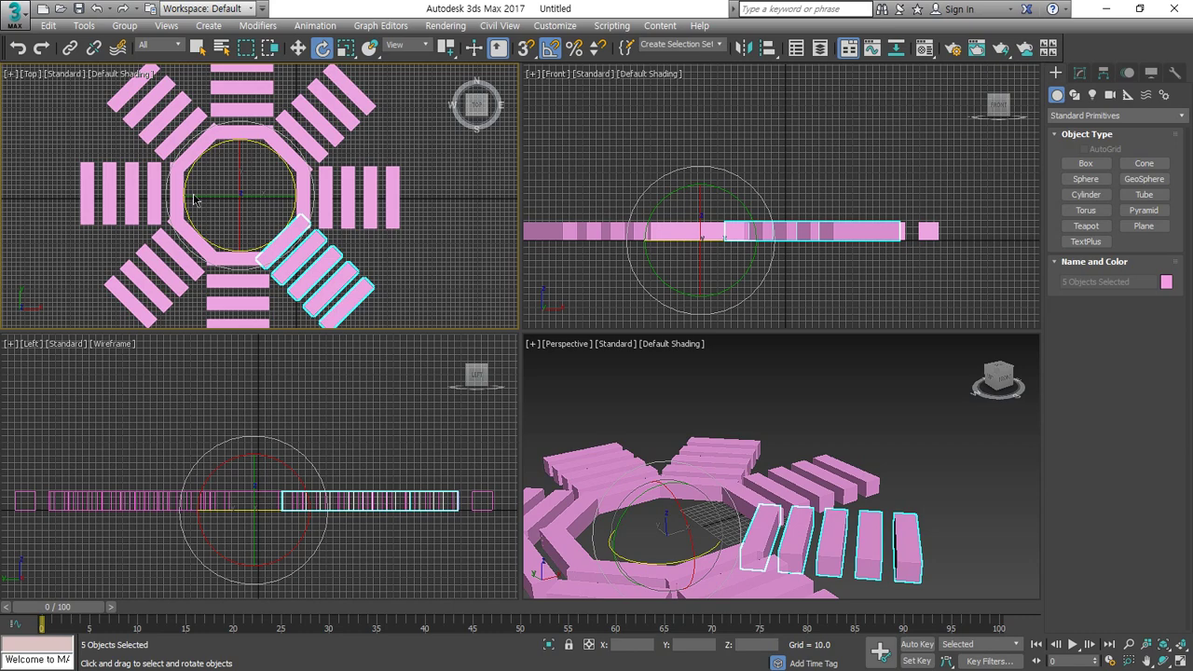
# - Undo the rotated clones and delete all the boxes from the scene
pyautogui.hotkey('ctrl', 'z')
pyautogui.hotkey('ctrl', 'z')
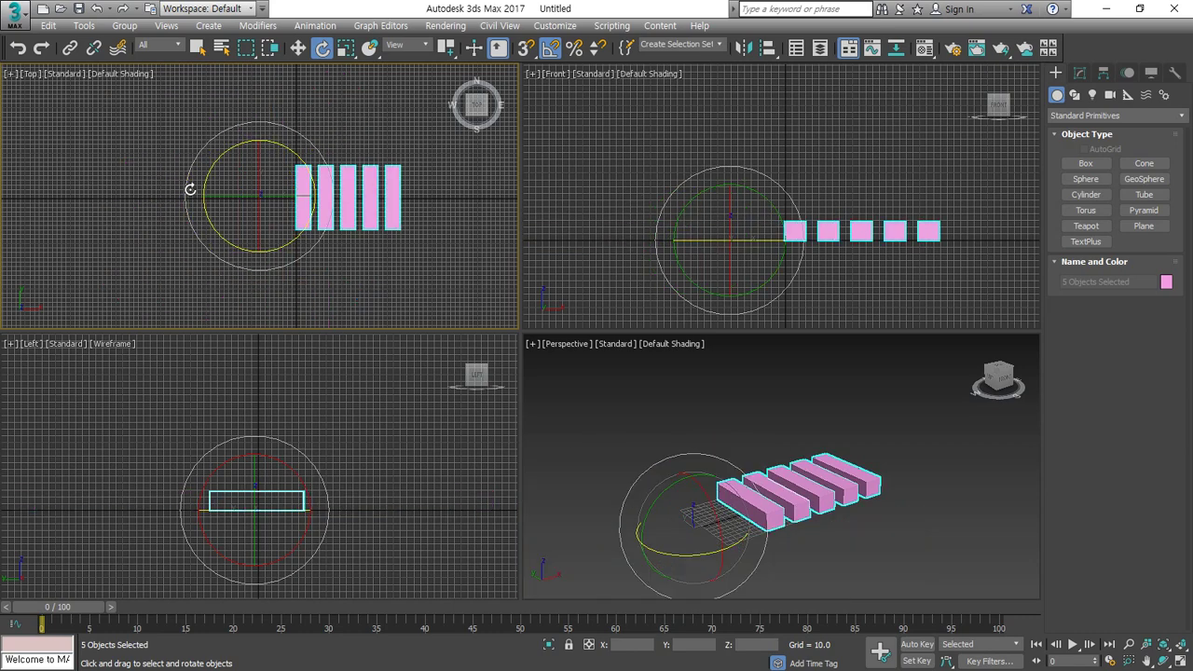
pyautogui.rightClick(400, 367)
pyautogui.rightClick(832, 310)
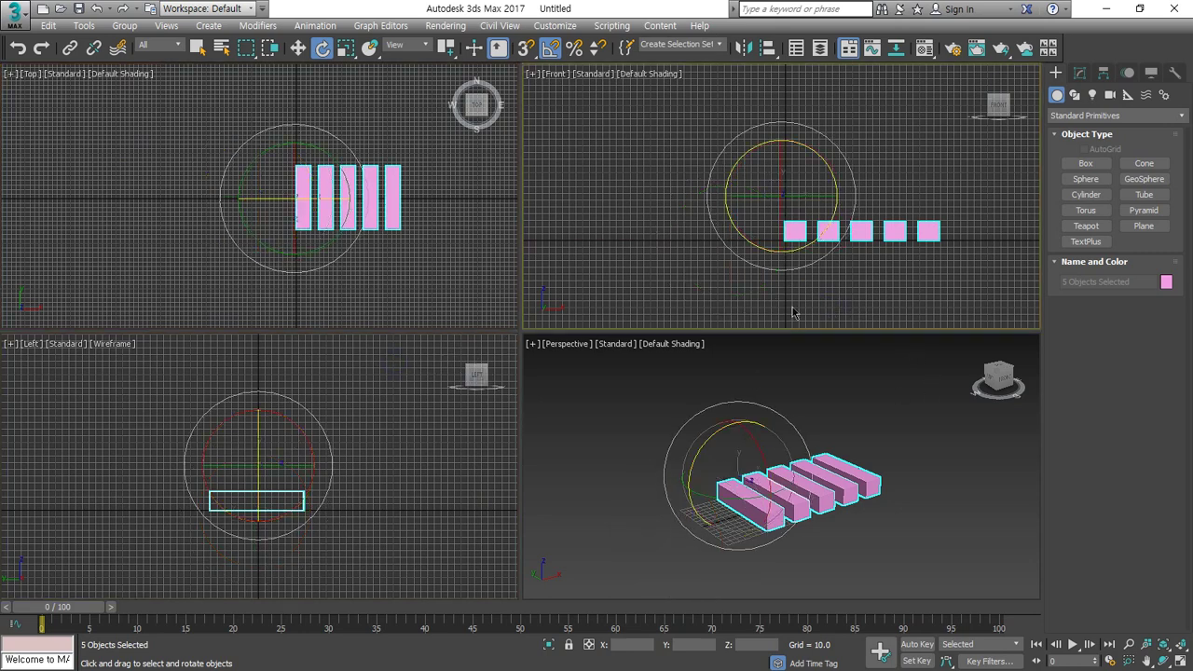
pyautogui.click(897, 309)
pyautogui.hotkey('ctrl', 'a')
pyautogui.press('Delete')
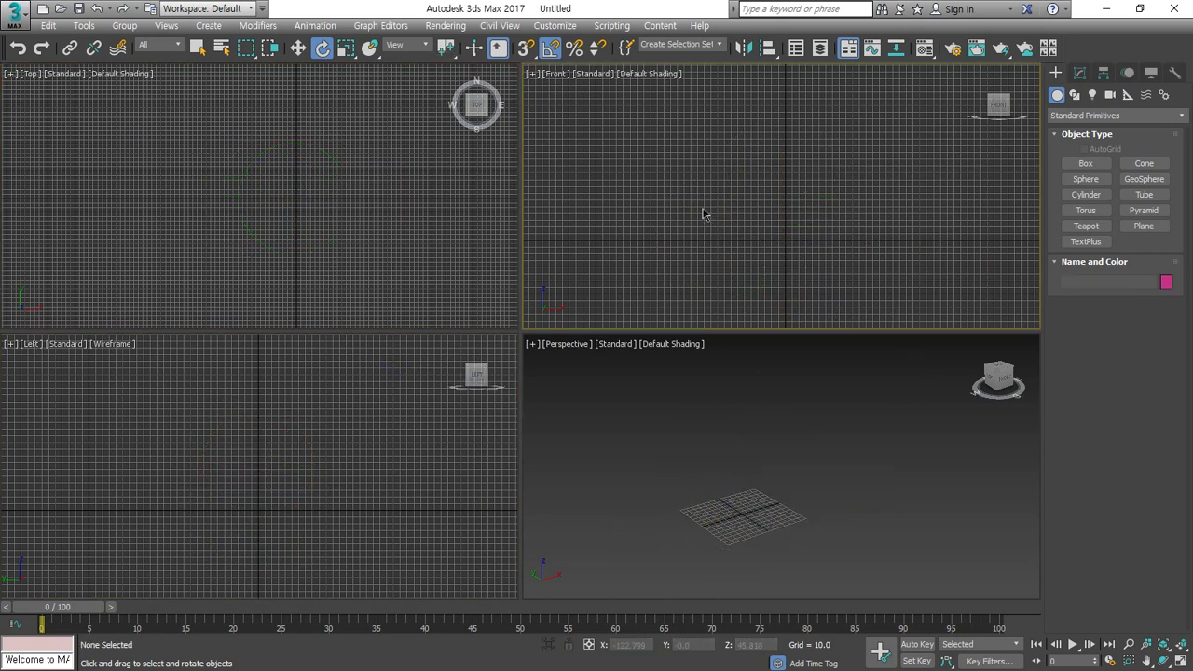
# - Create a thin flat box about 163 long, 623 wide and 3 high in the Top view
pyautogui.click(39, 179)
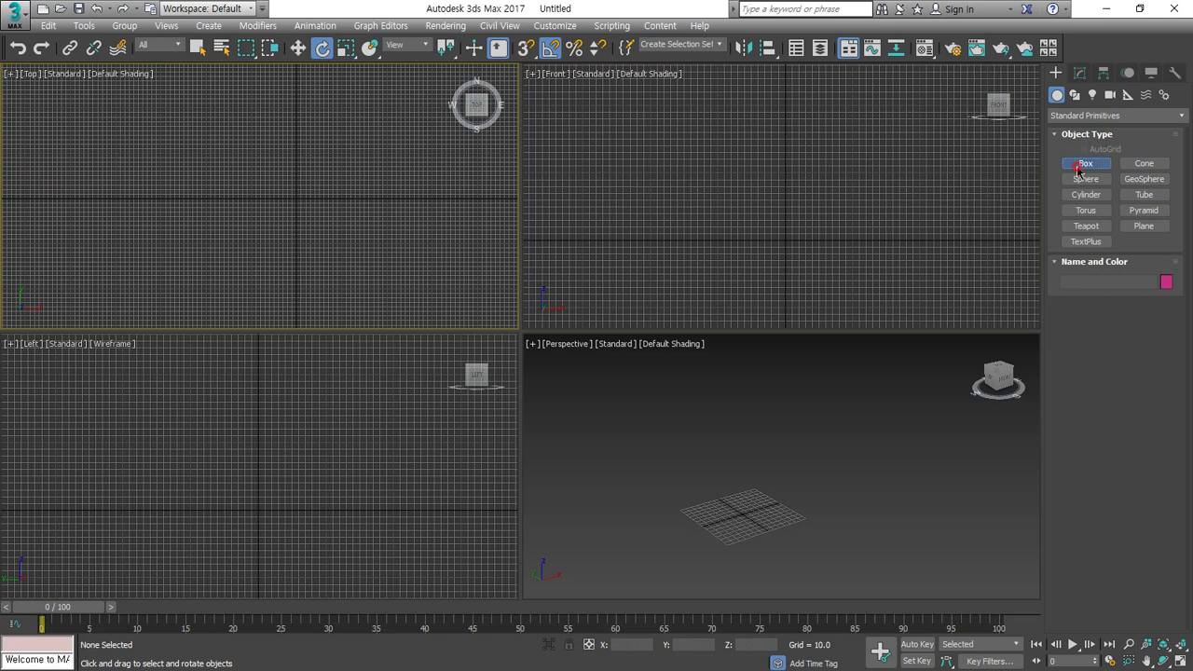
pyautogui.click(1086, 163)
pyautogui.moveTo(177, 164)
pyautogui.mouseDown()
pyautogui.moveTo(280, 233)
pyautogui.moveTo(458, 237)
pyautogui.mouseUp()
pyautogui.click(459, 235)
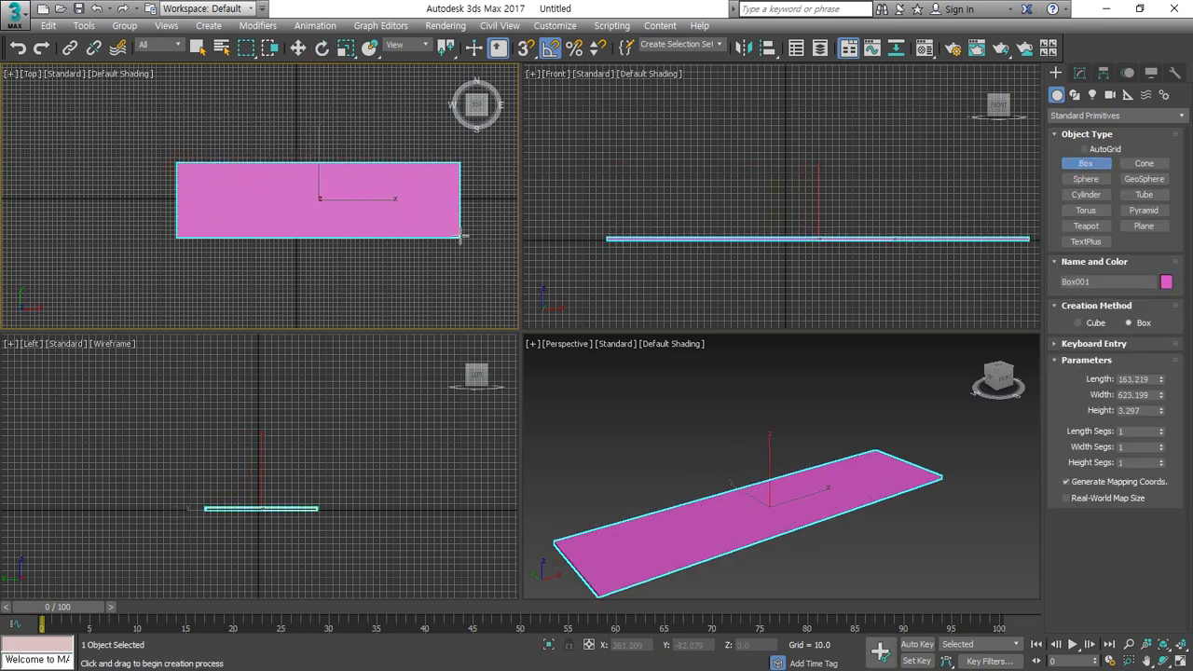
# - Rotate the flat box 15 degrees in the Front view to form a slope, and deselect it
pyautogui.press('e')
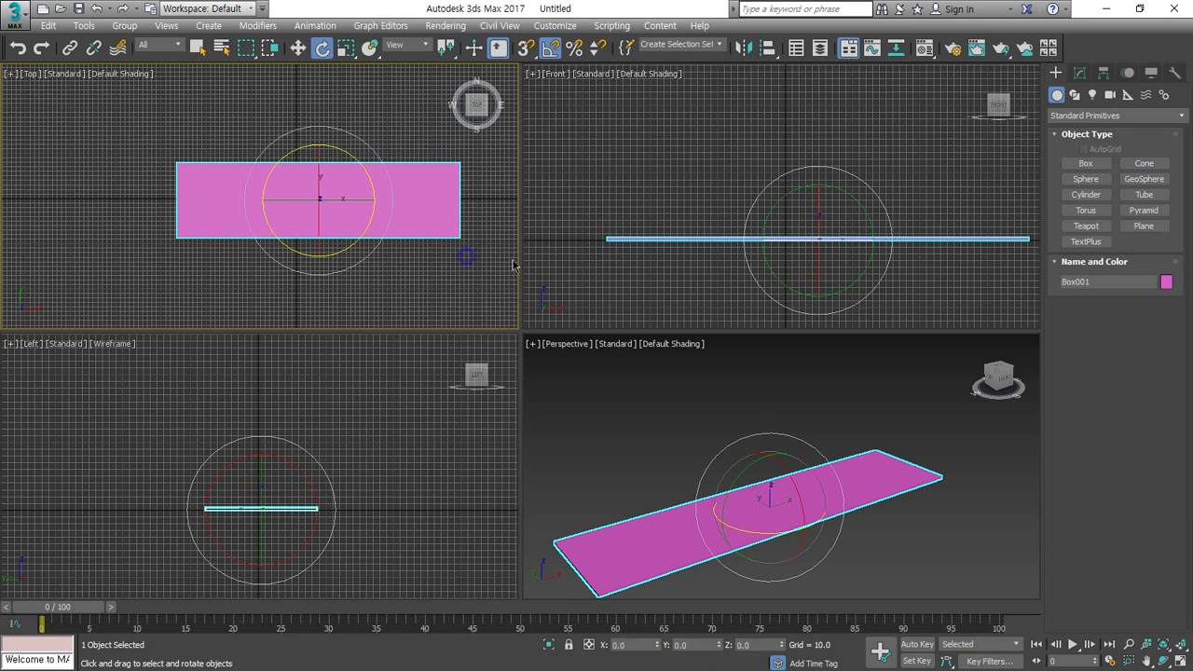
pyautogui.click(887, 214)
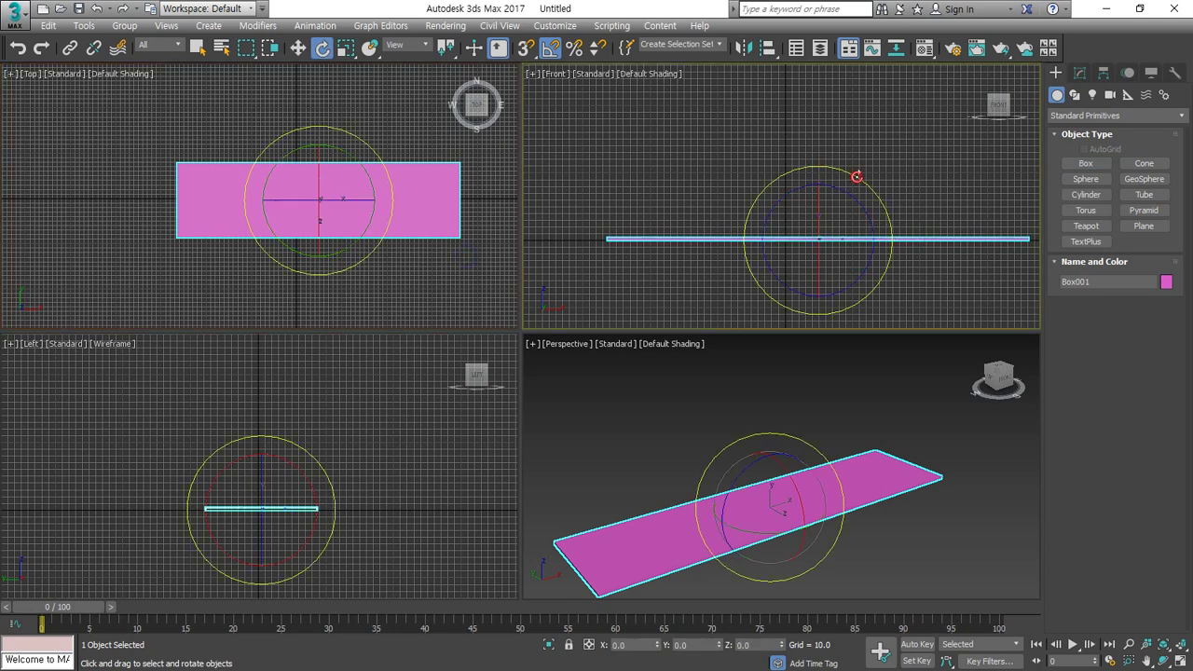
pyautogui.moveTo(857, 178)
pyautogui.mouseDown()
pyautogui.moveTo(869, 191)
pyautogui.moveTo(868, 178)
pyautogui.mouseUp()
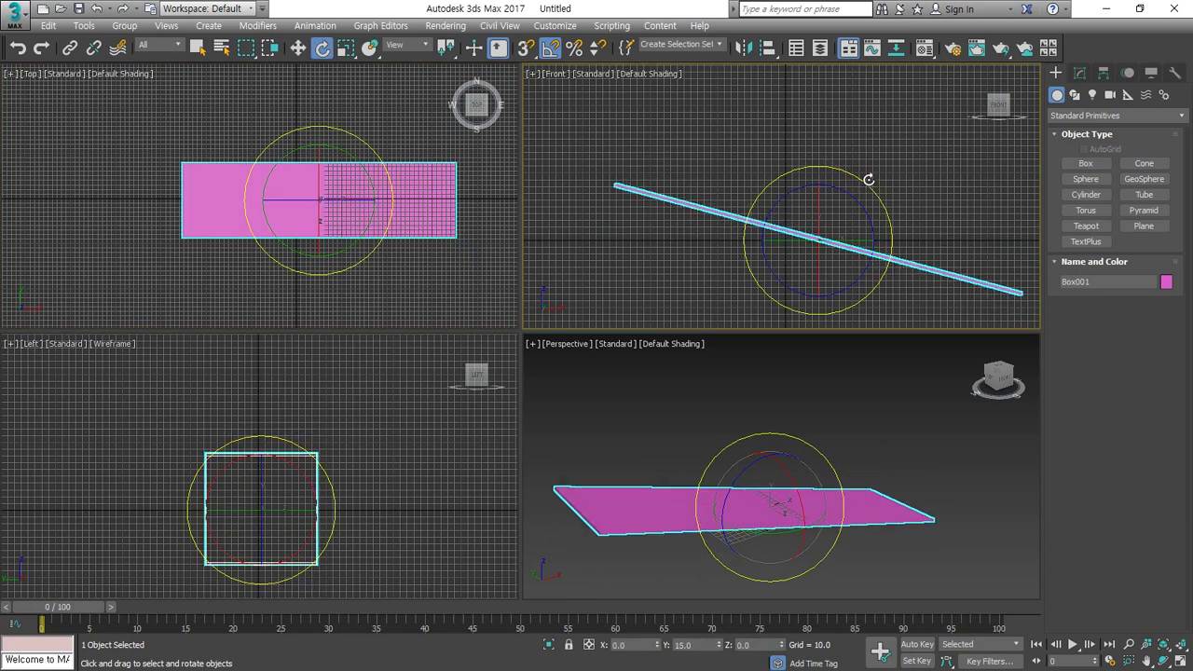
pyautogui.click(921, 196)
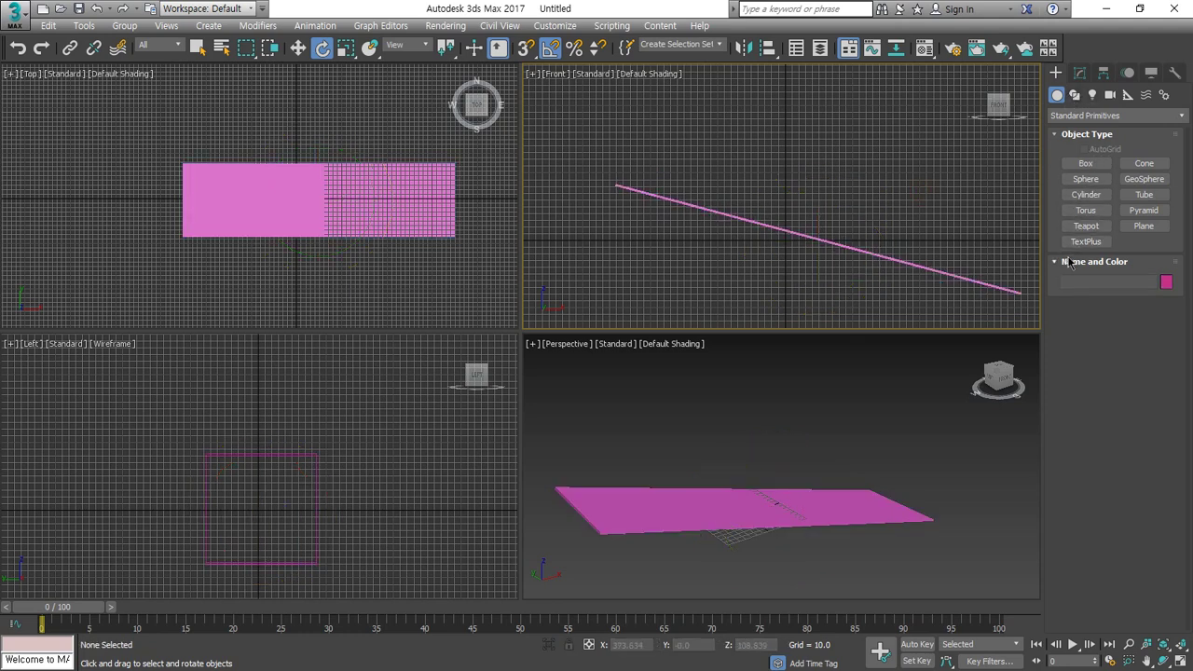
# - Create a torus resting on the slope's upper end in the Front view, with radii of about 52.5 and 26
pyautogui.click(1086, 210)
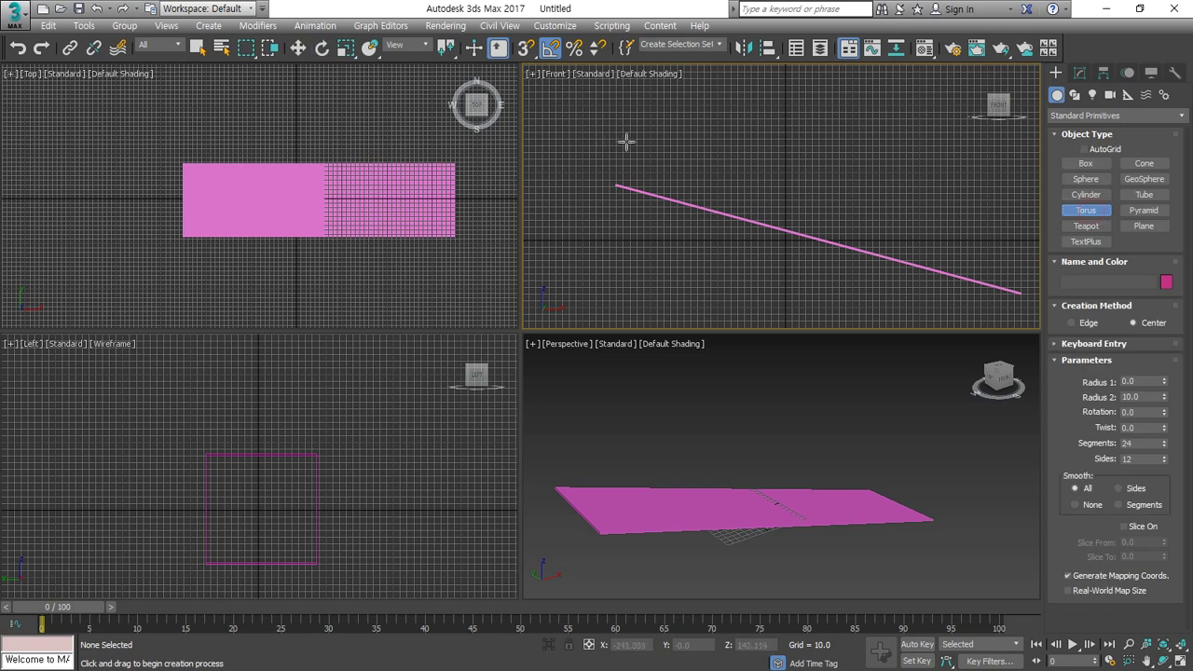
pyautogui.moveTo(645, 133); pyautogui.dragTo(644, 183)
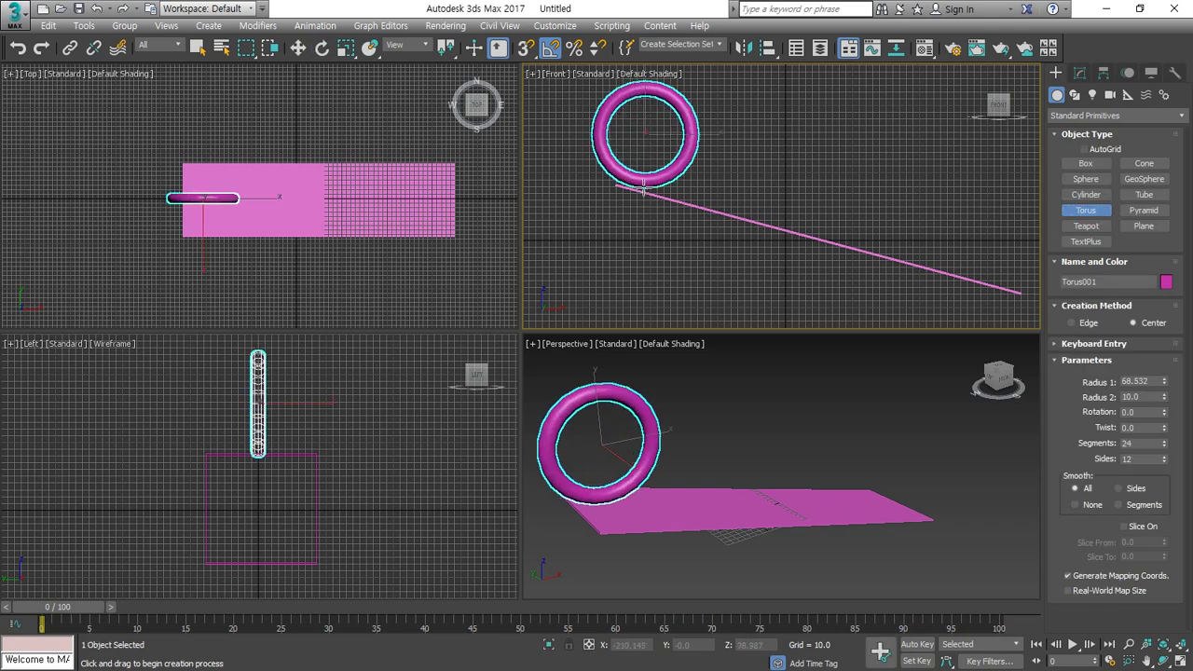
pyautogui.moveTo(645, 147)
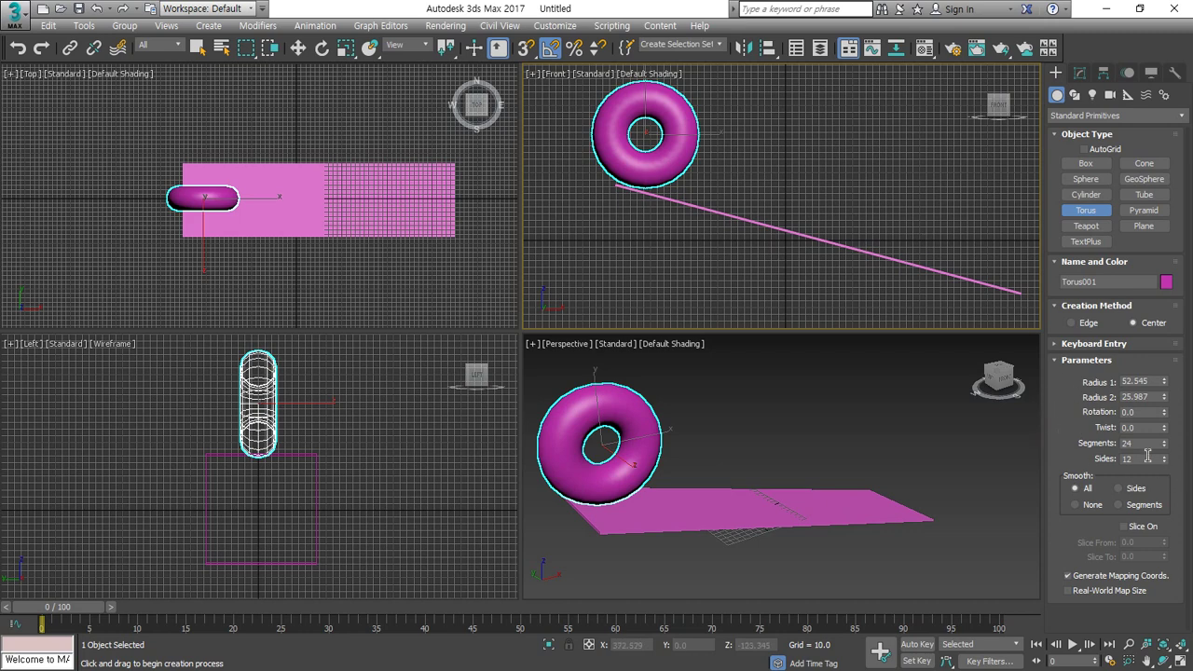
# - Set the torus to 8 sides and 8 segments with smoothing set to None
pyautogui.moveTo(1148, 455); pyautogui.dragTo(1090, 454)
pyautogui.write('8')
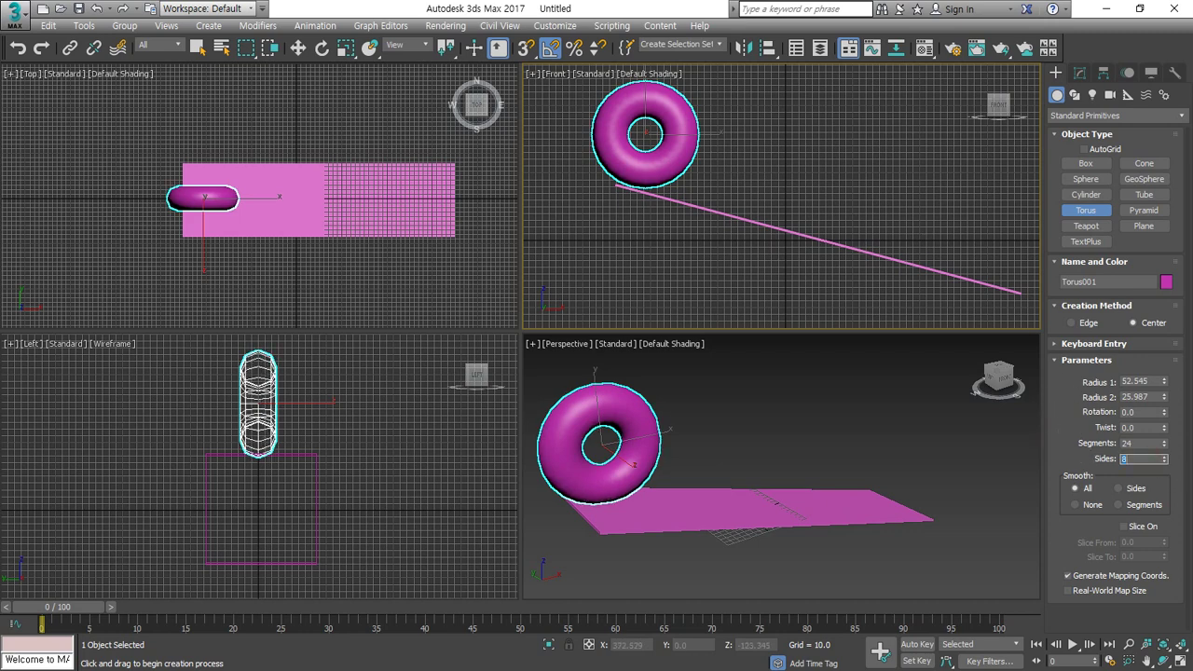
pyautogui.click(1064, 437)
pyautogui.click(1076, 504)
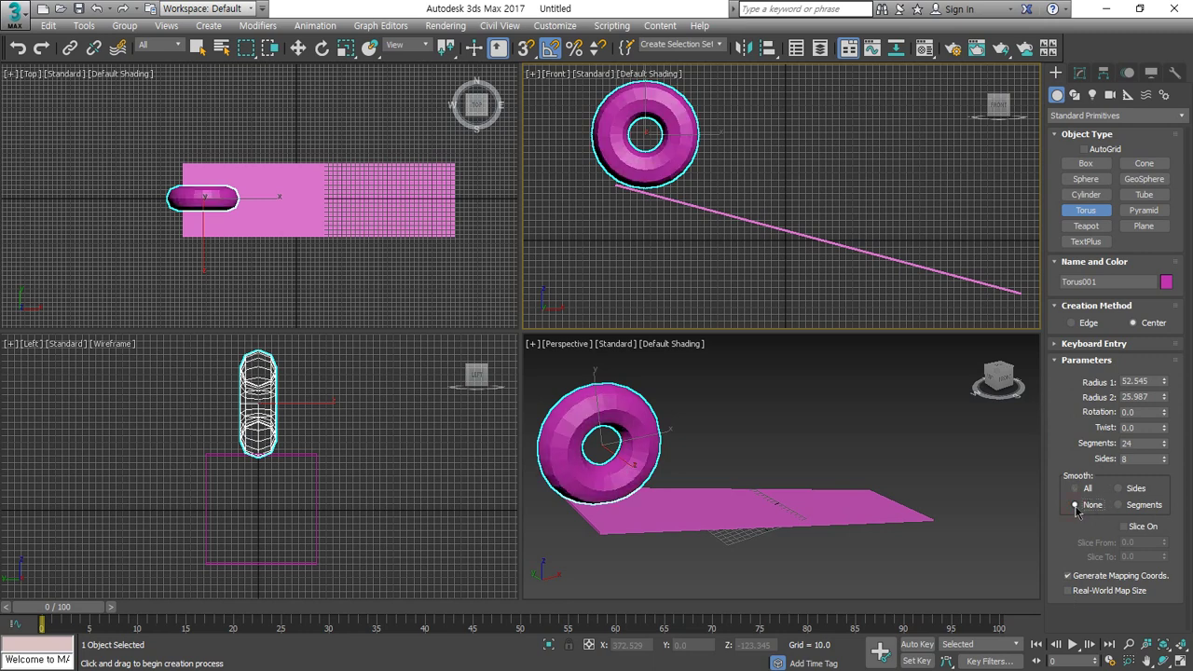
pyautogui.doubleClick(1141, 443)
pyautogui.write('8')
pyautogui.press('Return')
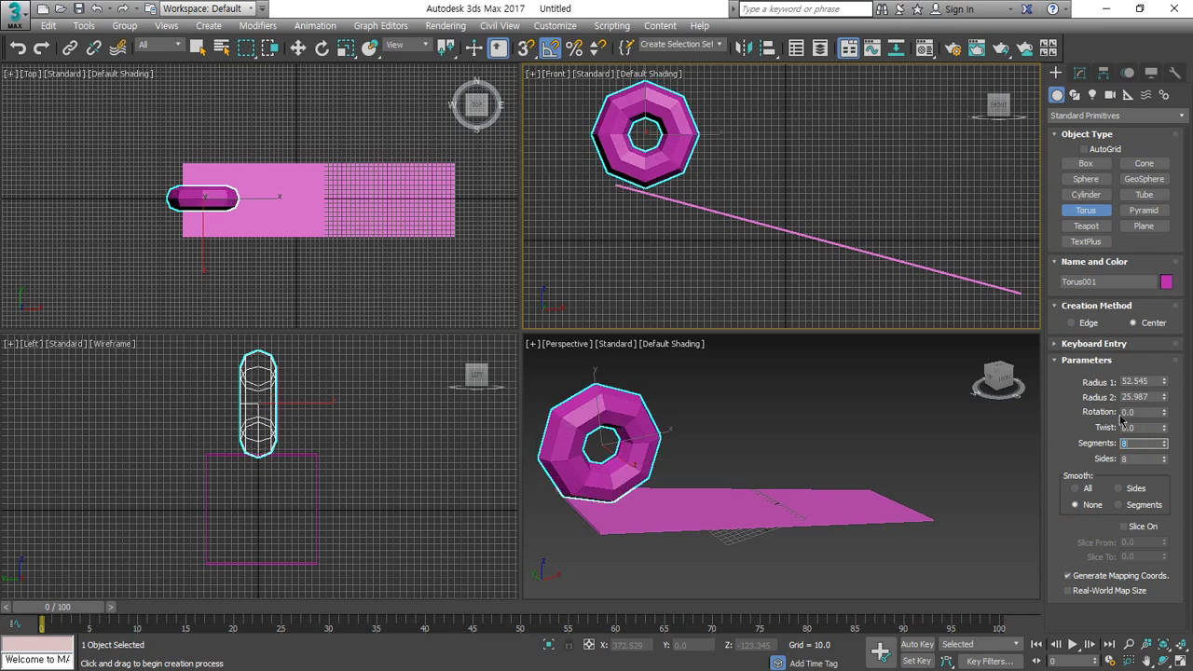
pyautogui.doubleClick(1139, 459)
pyautogui.moveTo(812, 396); pyautogui.dragTo(846, 421, button='middle')
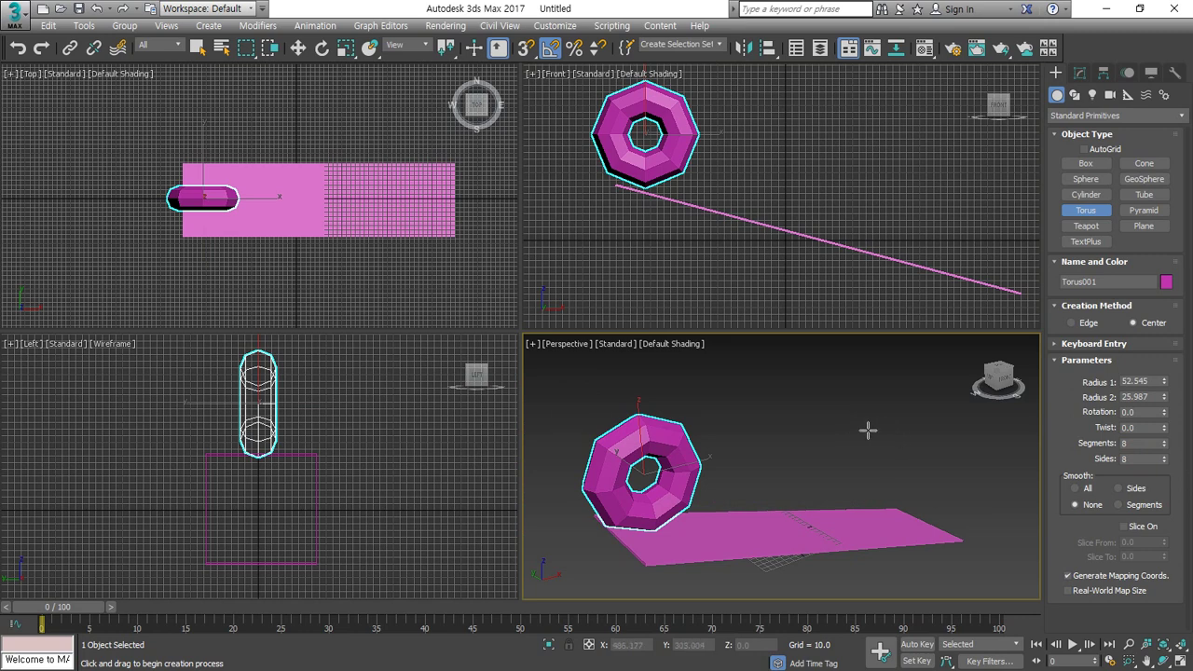
# - Turn on Auto Key, try moving the torus to the slope's lower end at frame 0, and undo that move
pyautogui.rightClick(677, 311)
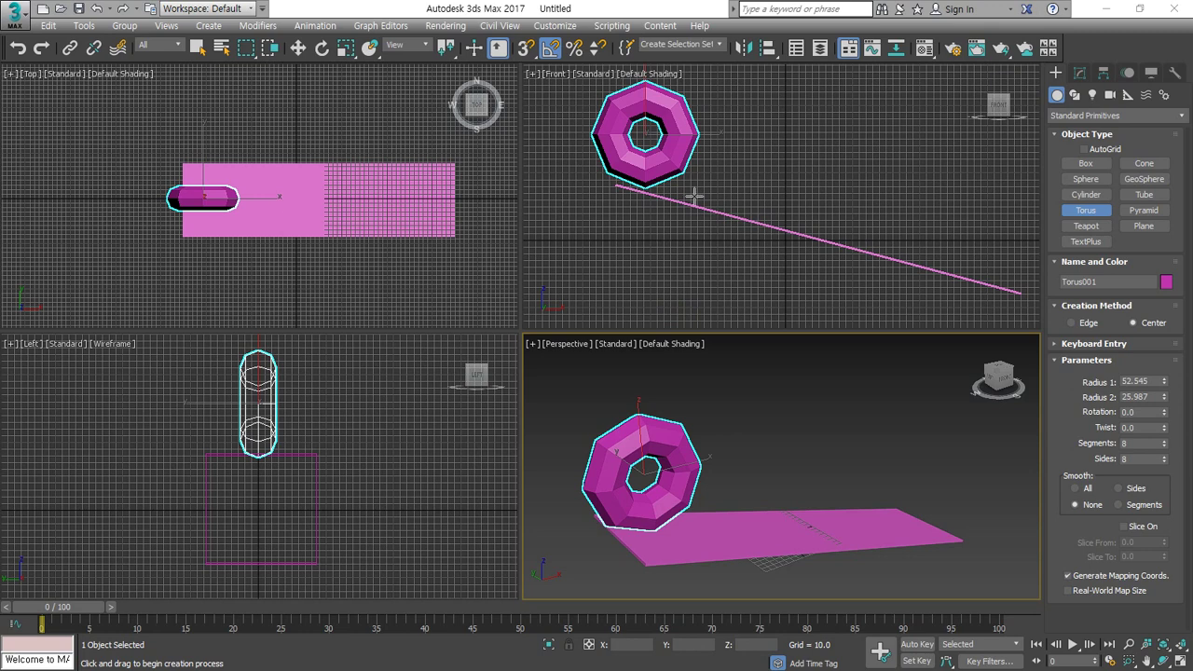
pyautogui.click(671, 155)
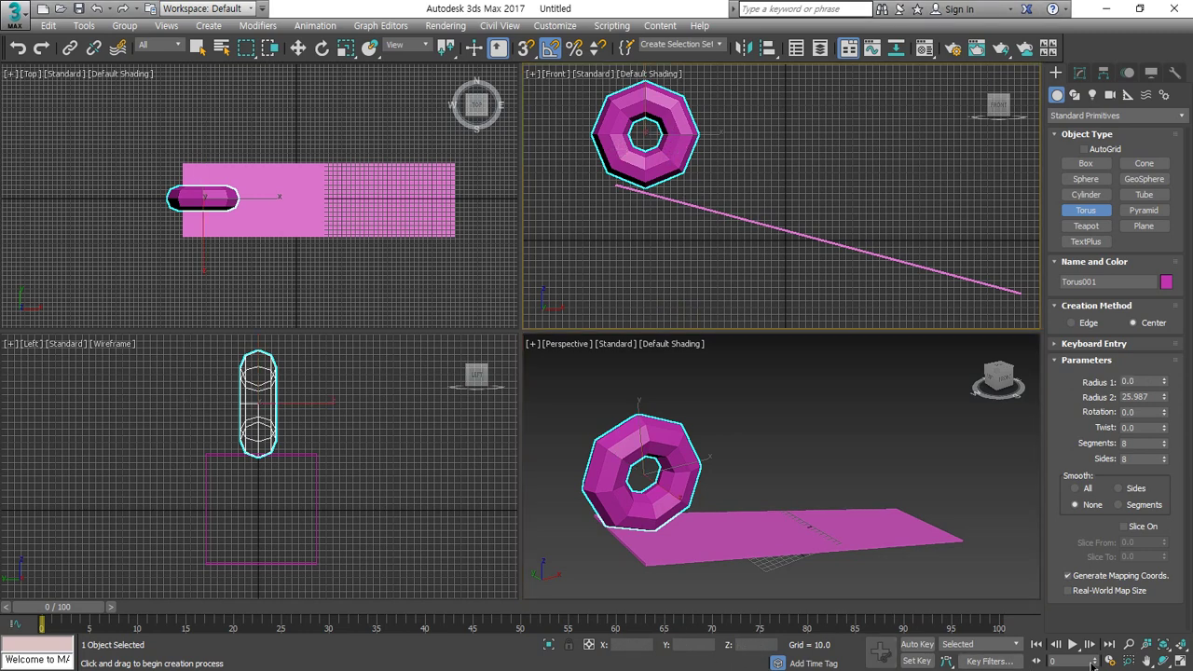
pyautogui.click(917, 644)
pyautogui.moveTo(839, 245); pyautogui.dragTo(744, 242, button='middle')
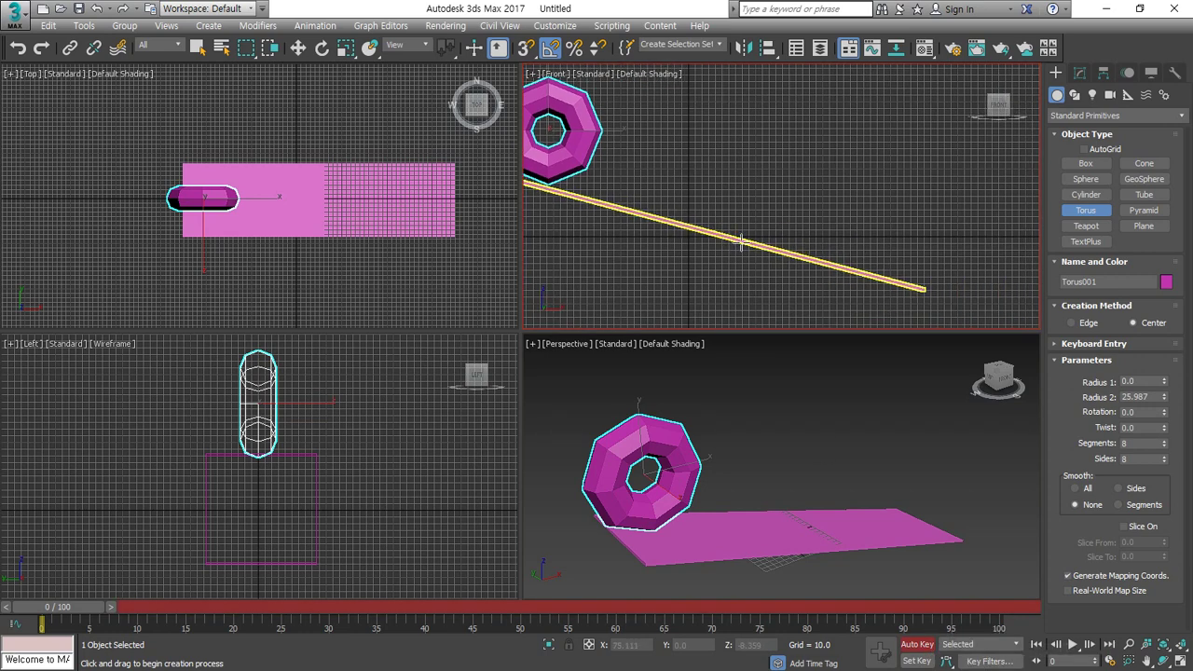
pyautogui.press('e')
pyautogui.rightClick(574, 144)
pyautogui.click(615, 159)
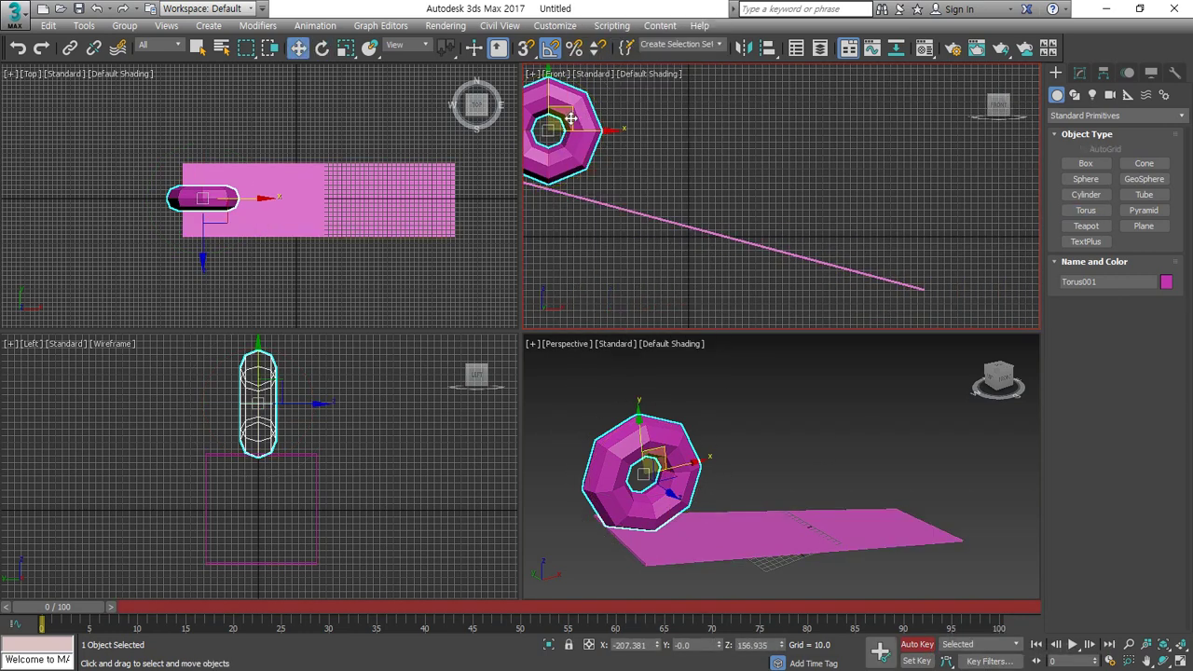
pyautogui.moveTo(590, 117); pyautogui.dragTo(946, 217)
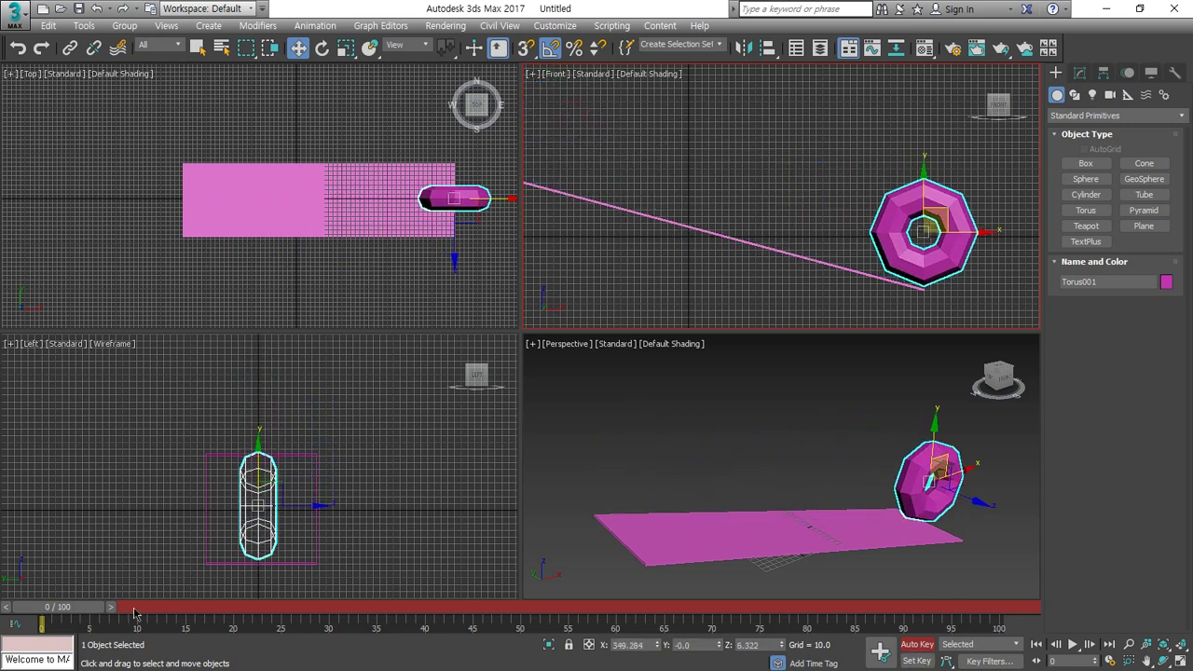
pyautogui.hotkey('ctrl', 'z')
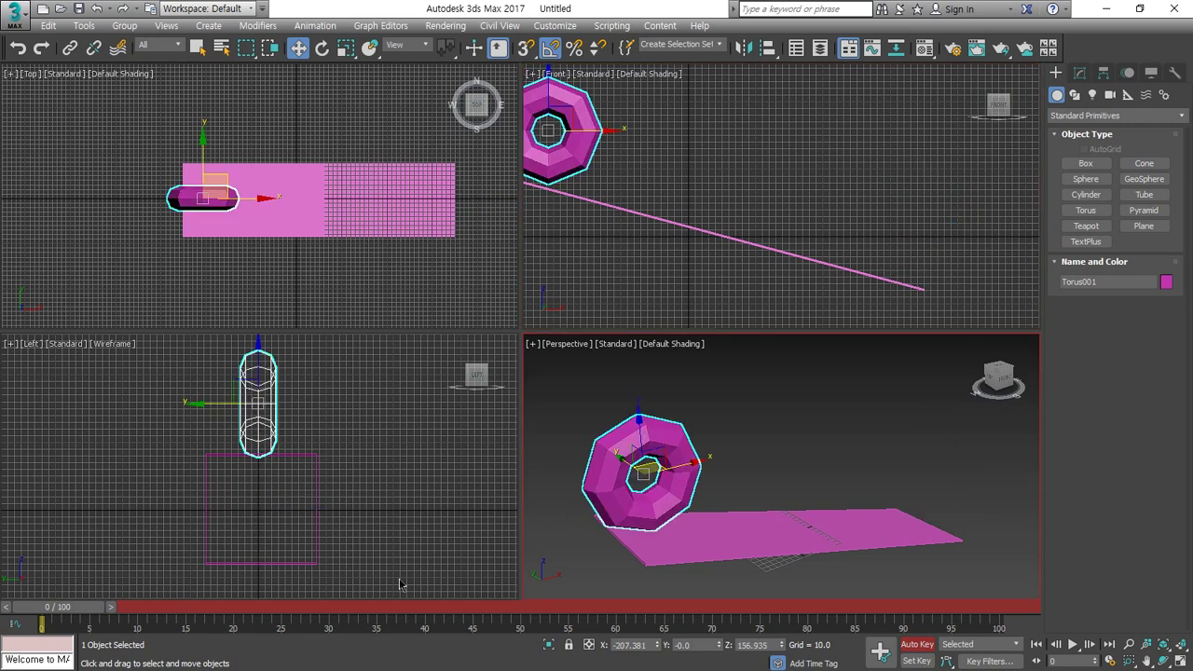
# - Animate the torus moving to the slope's lower end at frame 100 in the Front view, and scrub back to frame 0
pyautogui.moveTo(57, 607); pyautogui.dragTo(981, 607)
pyautogui.moveTo(584, 147); pyautogui.dragTo(957, 245)
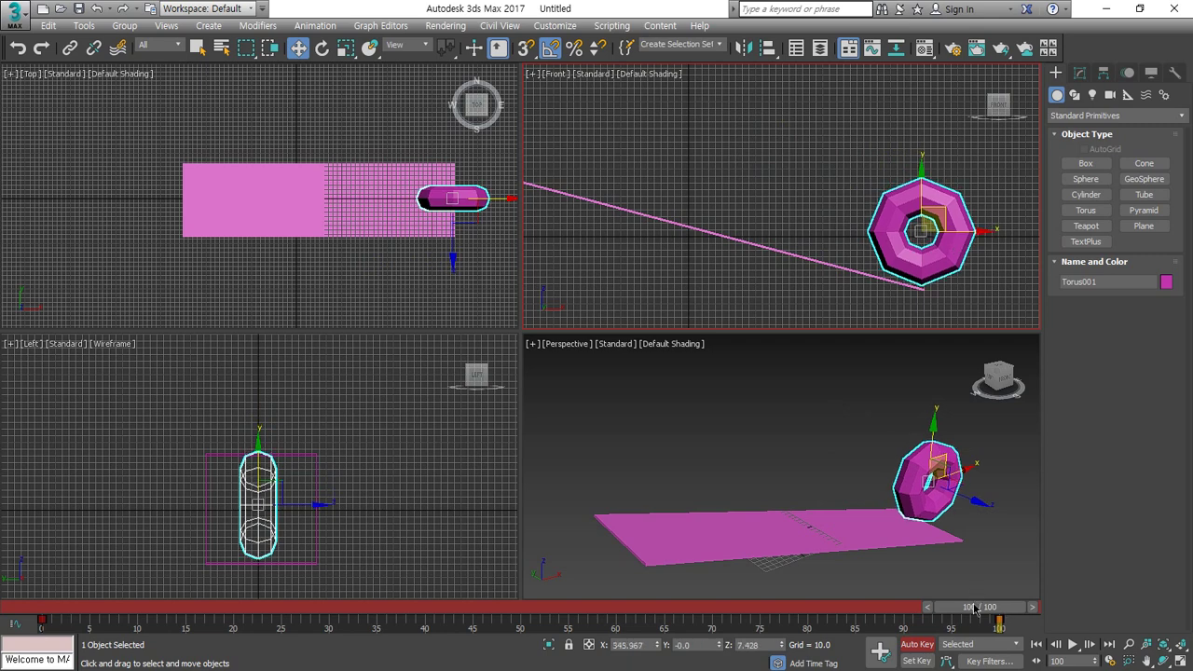
pyautogui.moveTo(975, 609); pyautogui.dragTo(44, 592)
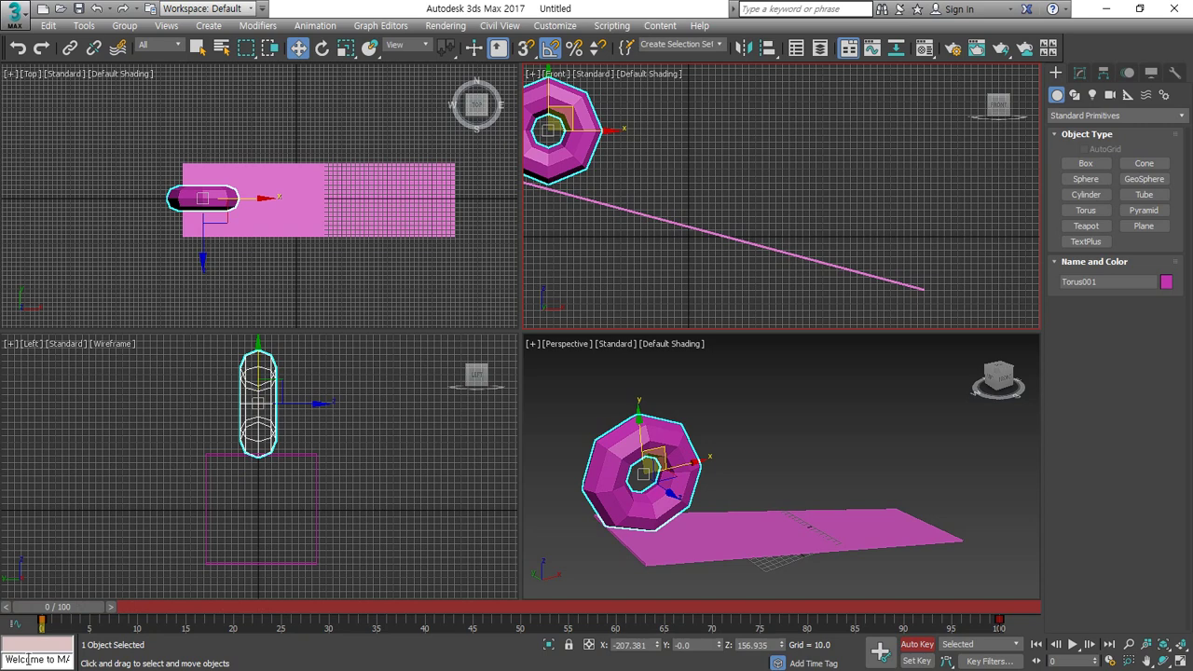
# - Rotate the torus clockwise in the Front view at frame 100 to animate it rolling, and scrub back to frame 0
pyautogui.moveTo(77, 611); pyautogui.dragTo(979, 606)
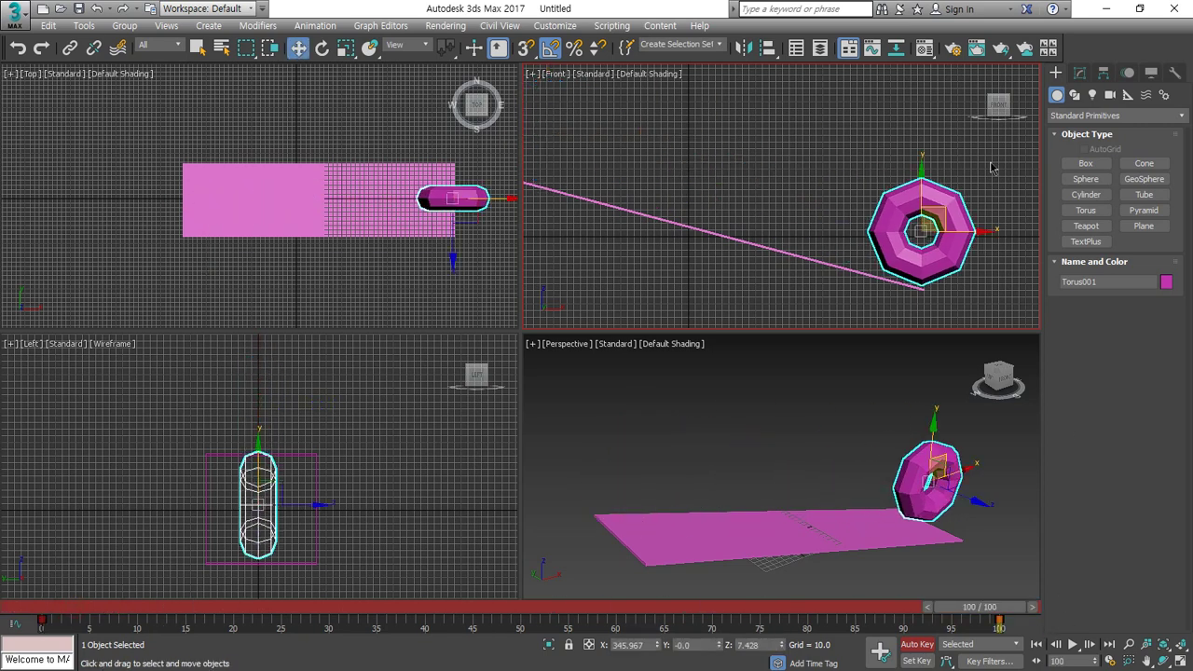
pyautogui.click(321, 47)
pyautogui.moveTo(989, 196); pyautogui.dragTo(1000, 225)
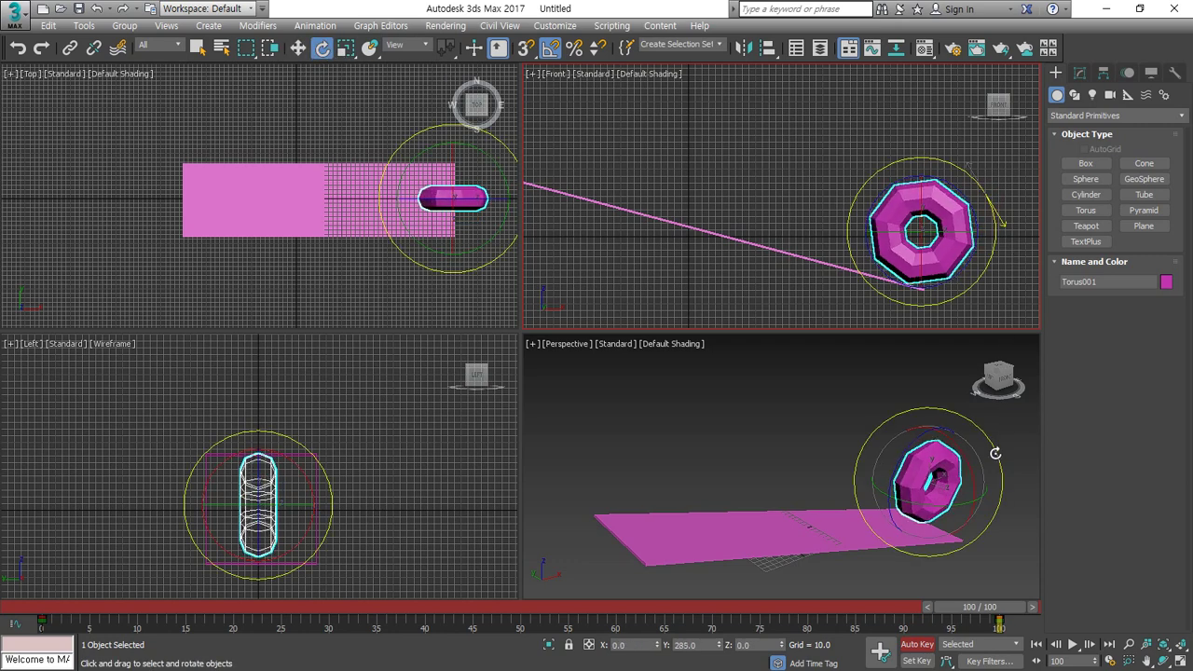
pyautogui.moveTo(973, 625); pyautogui.dragTo(58, 599)
pyautogui.press('e')
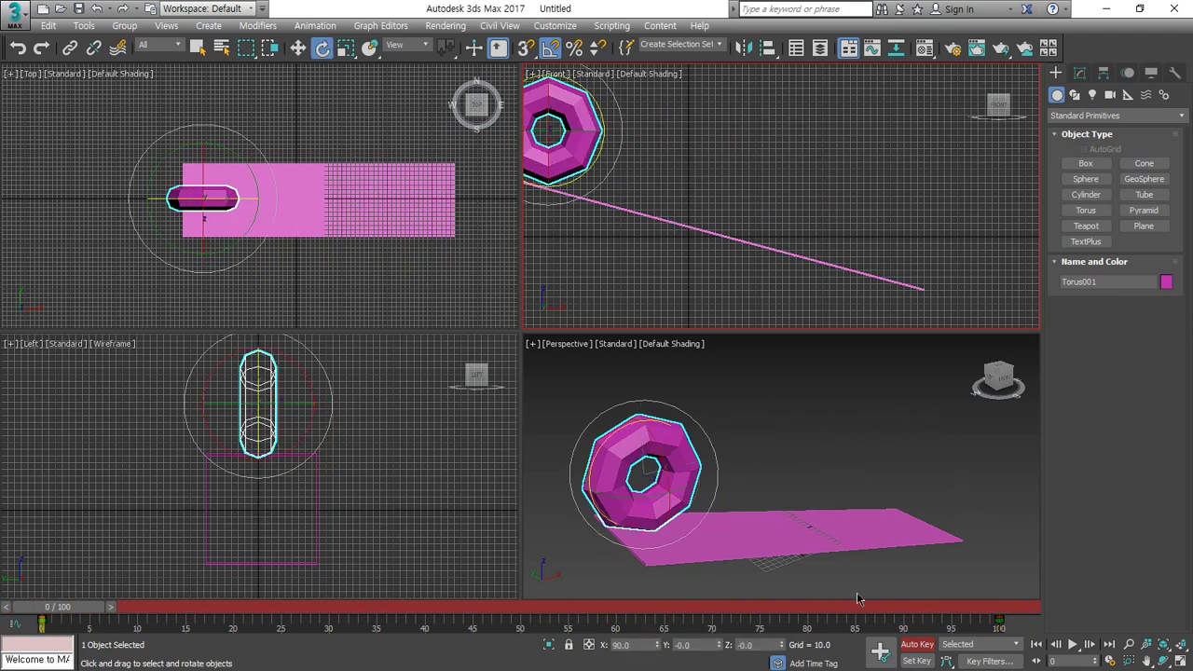
# - Delete the torus's animation keys and turn off Auto Key
pyautogui.moveTo(1025, 626); pyautogui.dragTo(977, 636)
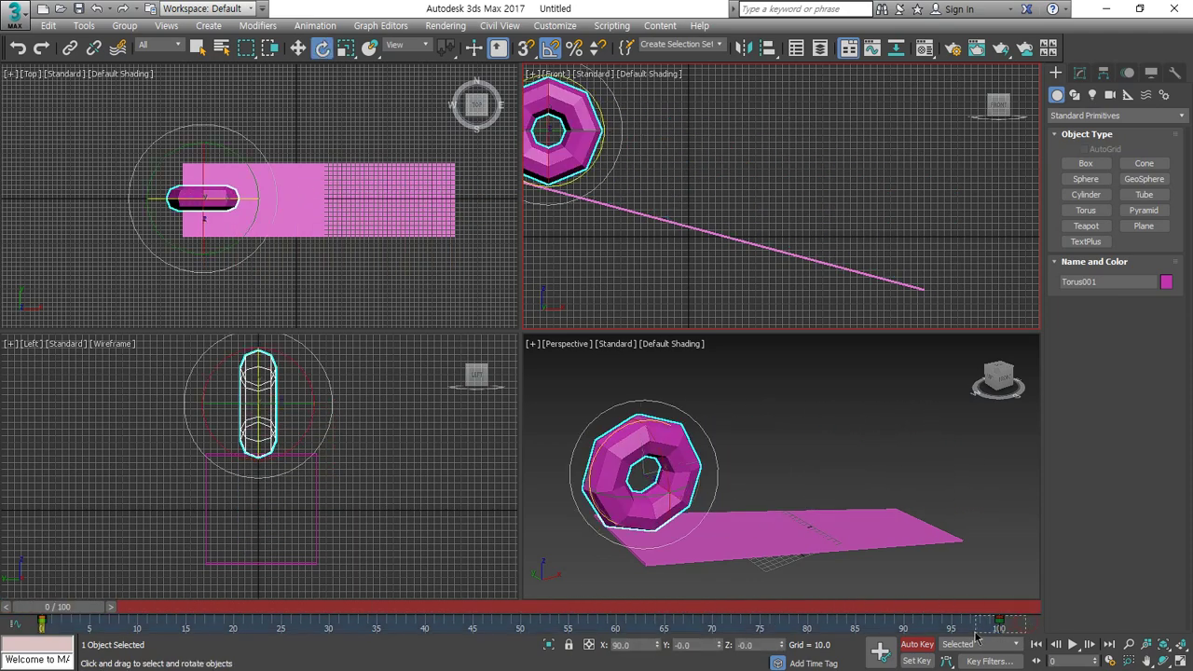
pyautogui.press('Delete')
pyautogui.click(916, 644)
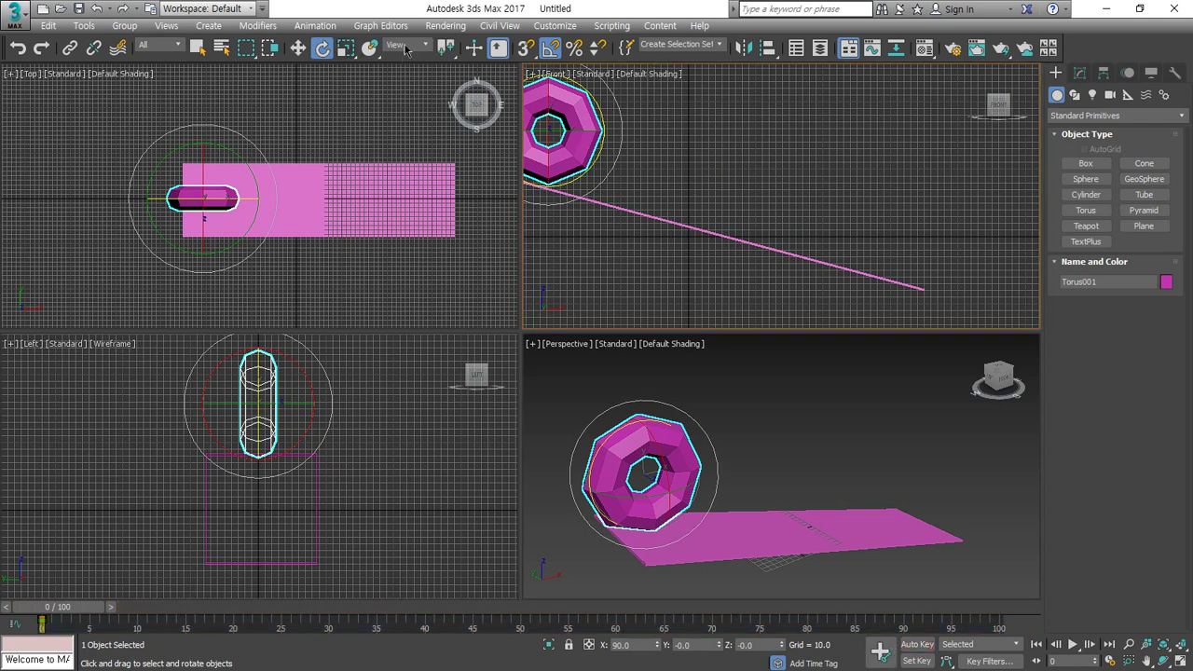
# - Set the Rotate tool's reference coordinate system to Pick and choose the sloped box in the Front view
pyautogui.click(406, 46)
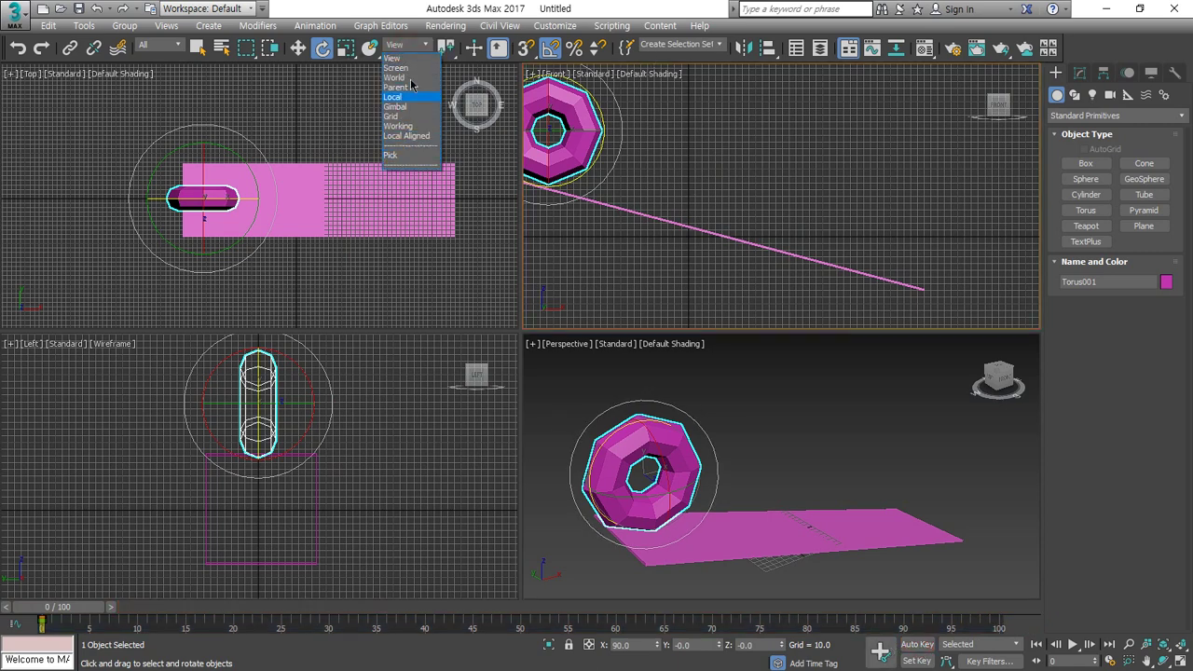
pyautogui.press('Escape')
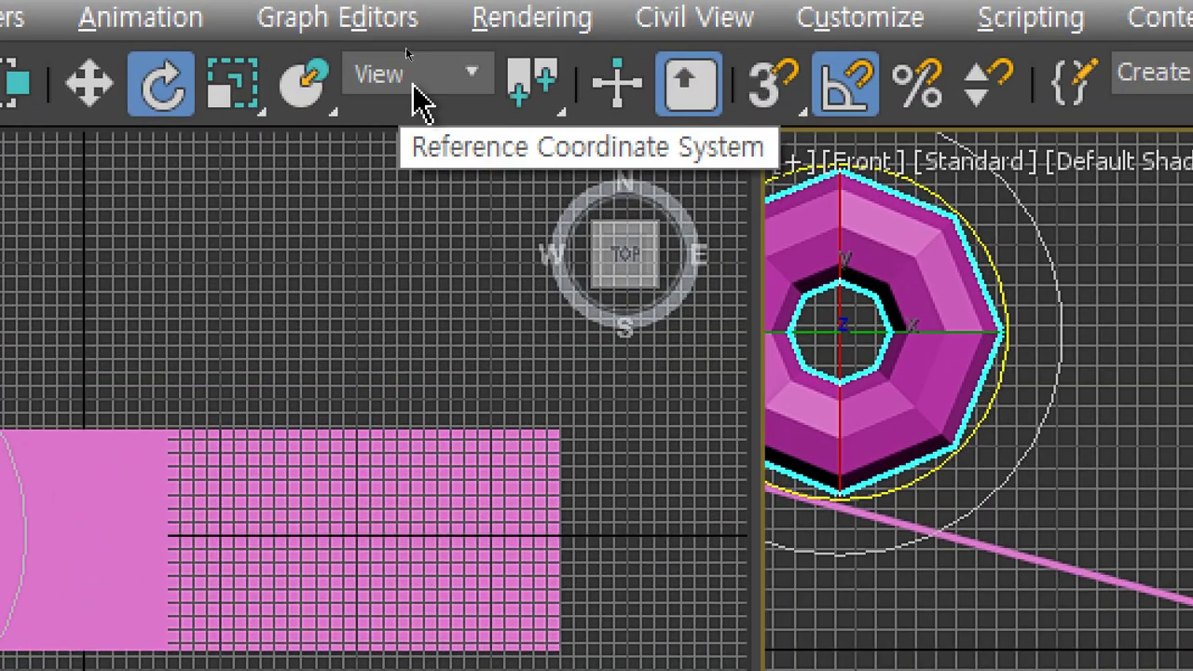
pyautogui.click(407, 46)
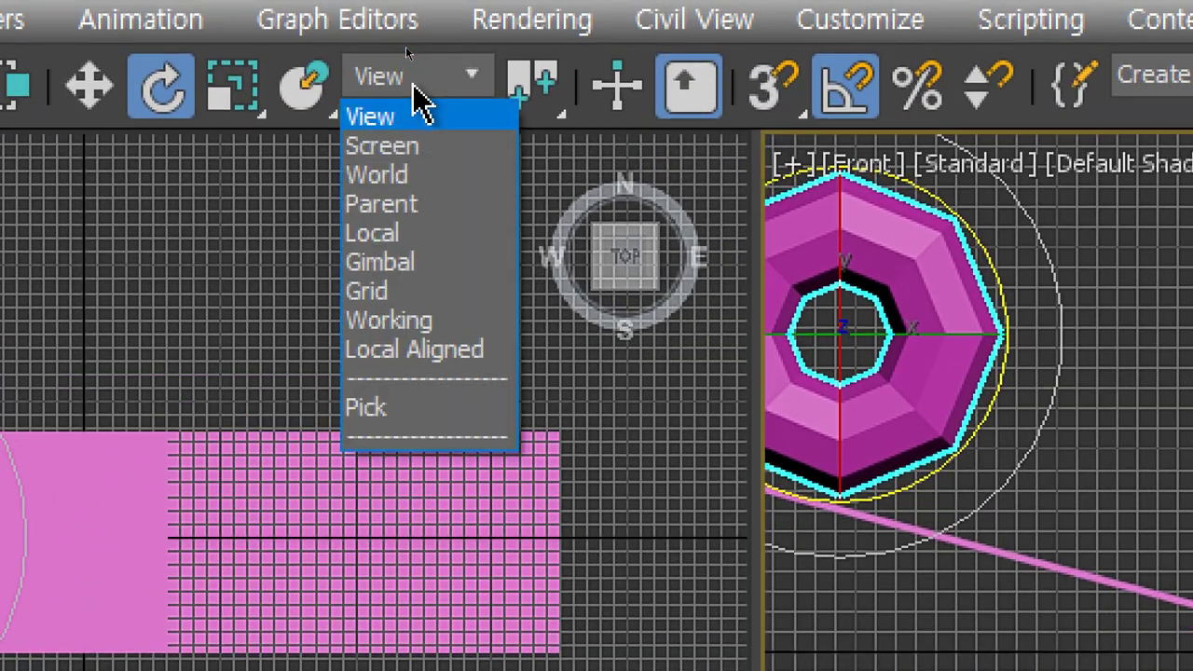
pyautogui.click(434, 410)
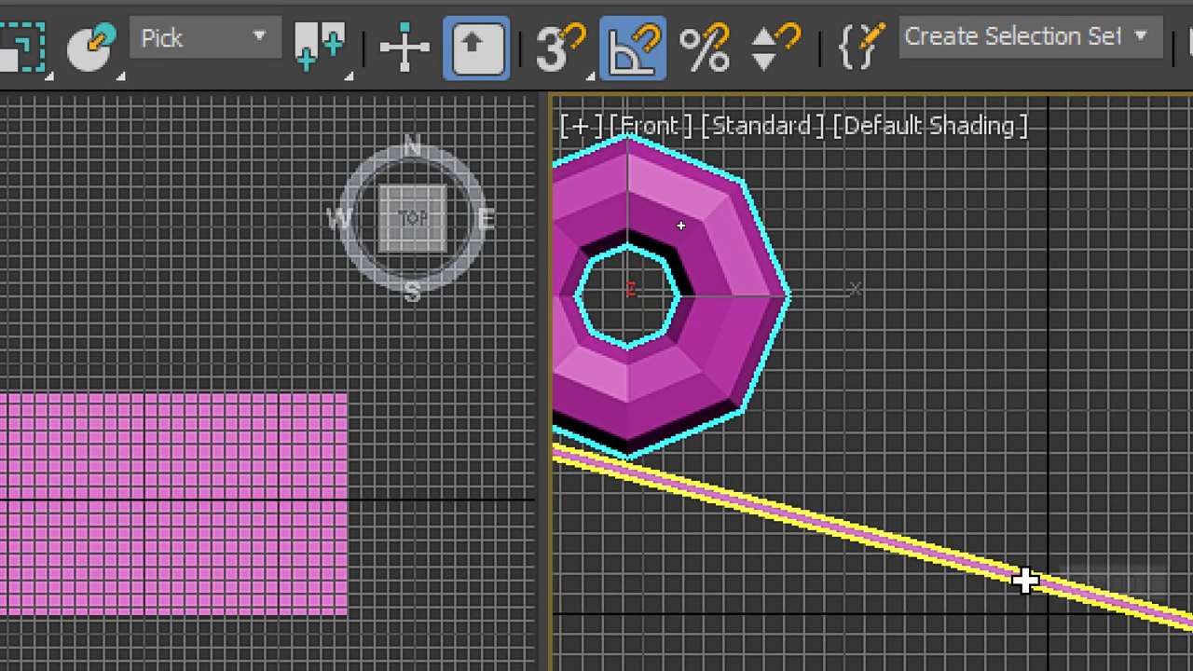
pyautogui.click(1025, 581)
pyautogui.scroll(-5, 1028, 575)
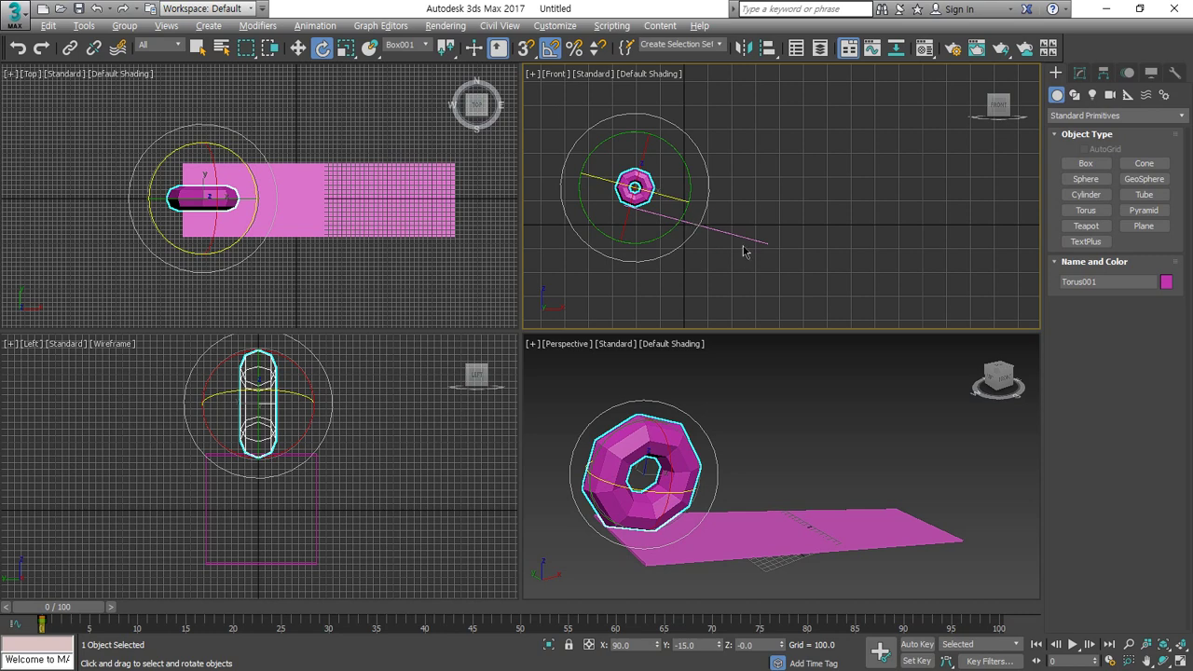
# - Select the sloped box in the Front view to compare its axes with the torus's, and reselect the torus
pyautogui.click(757, 231)
pyautogui.click(759, 239)
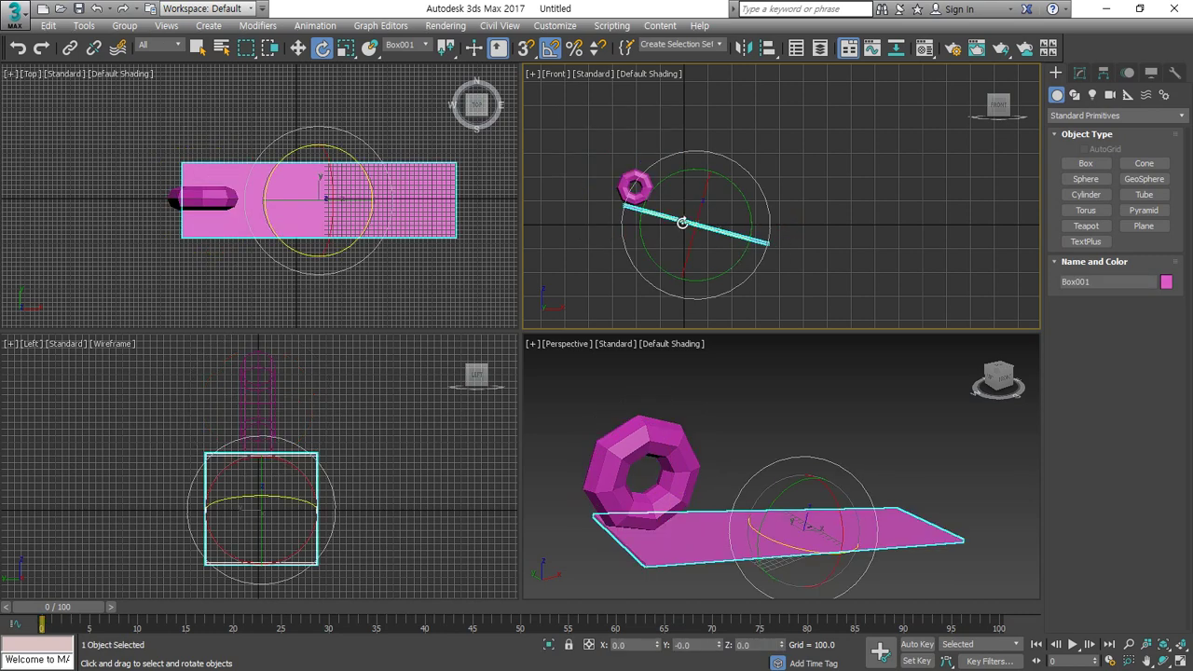
pyautogui.click(635, 187)
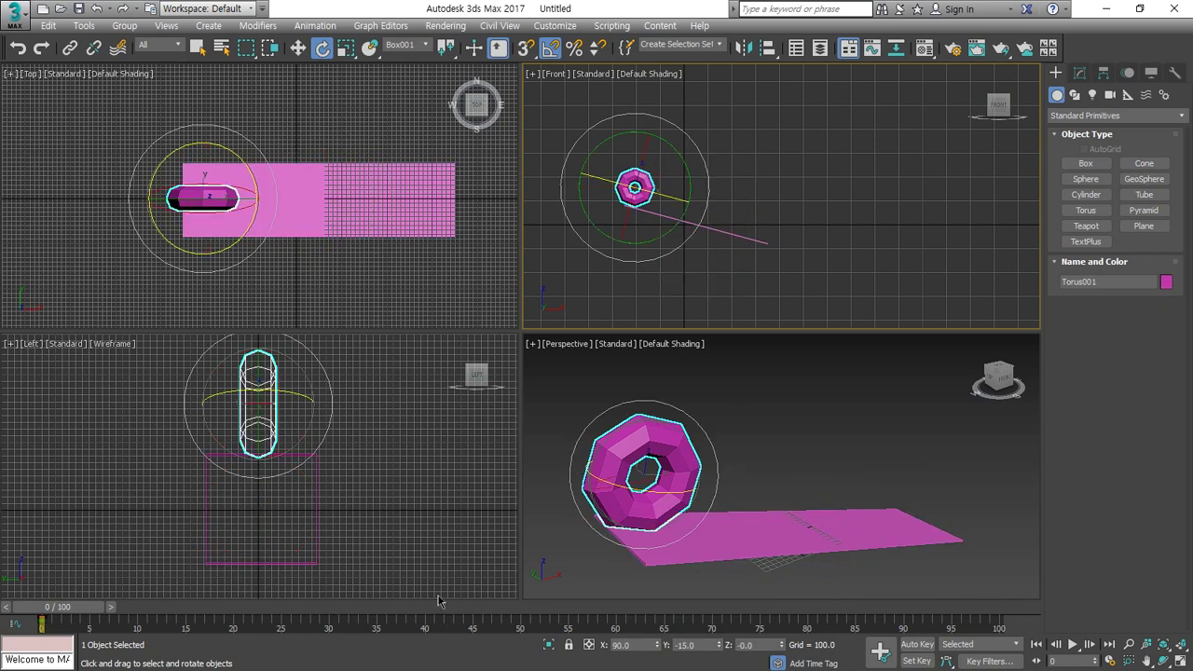
# - Turn on Auto Key and set the Move tool's reference coordinate system to Box001
pyautogui.click(916, 645)
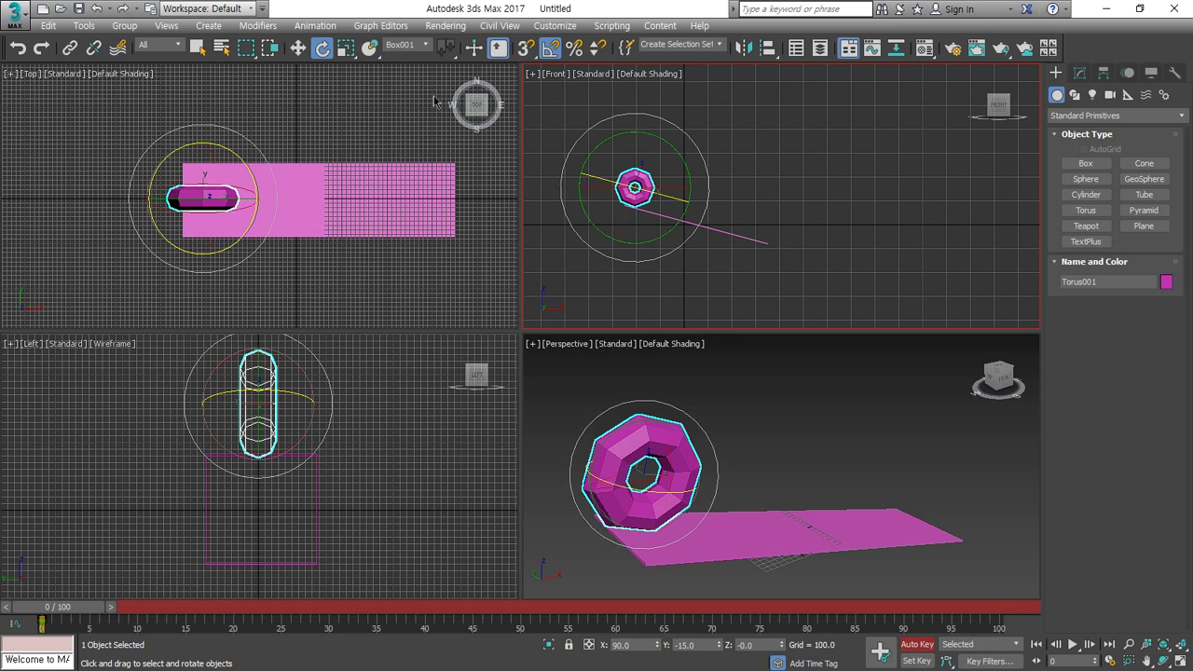
pyautogui.click(428, 46)
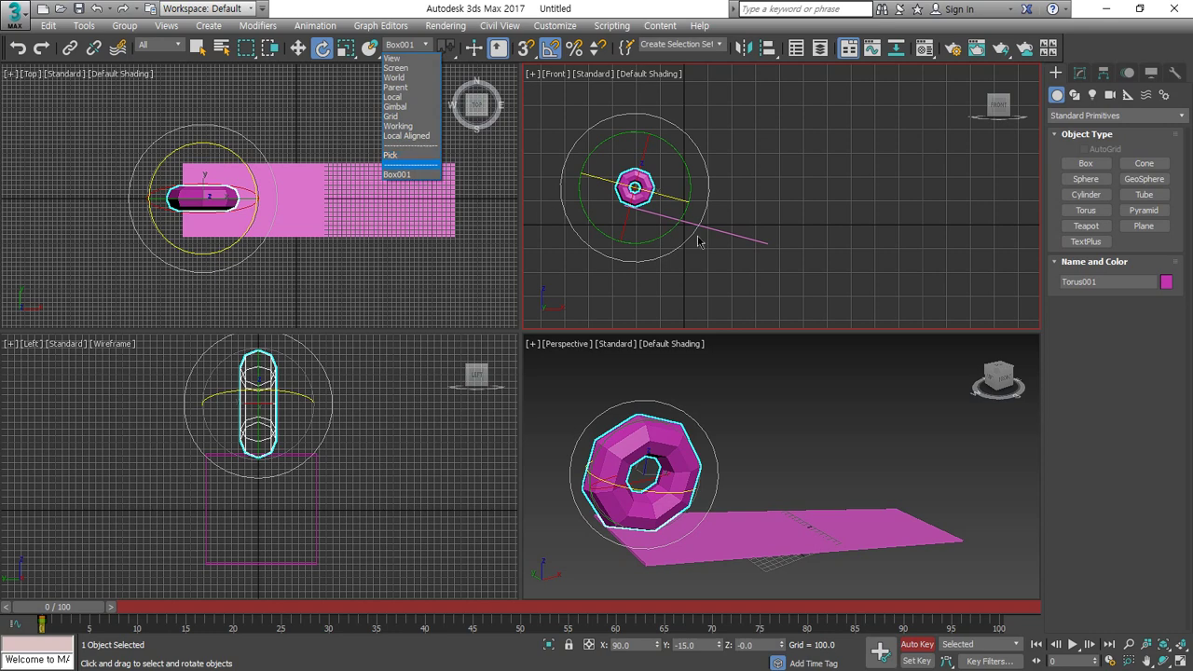
pyautogui.click(749, 257)
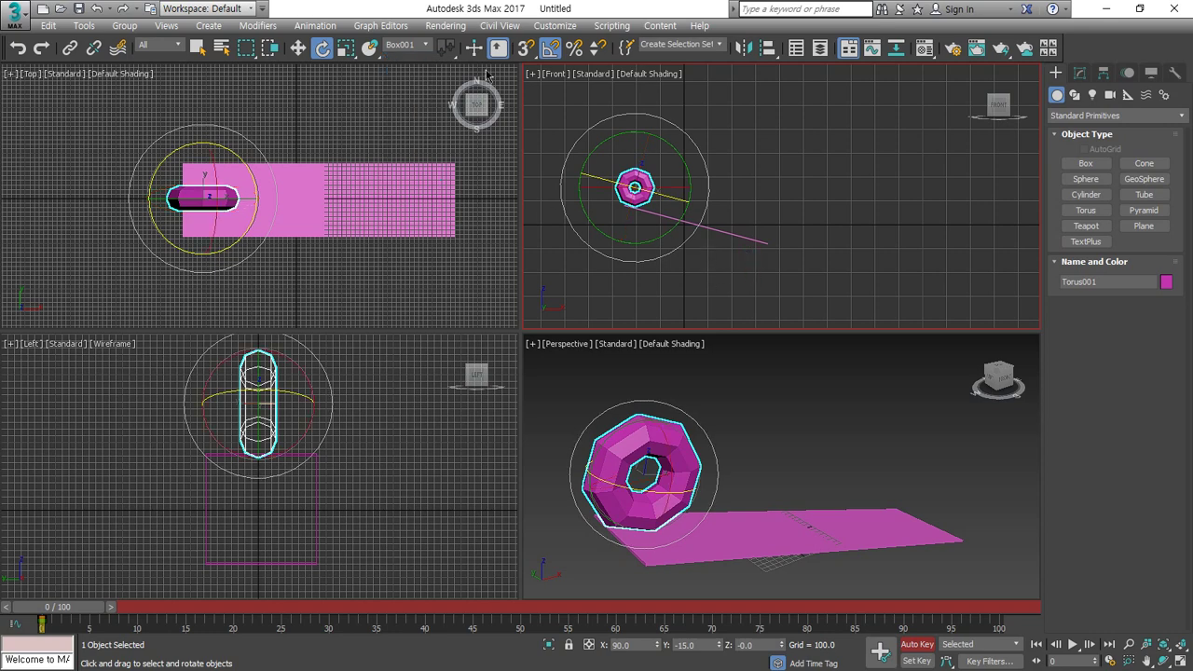
pyautogui.click(298, 48)
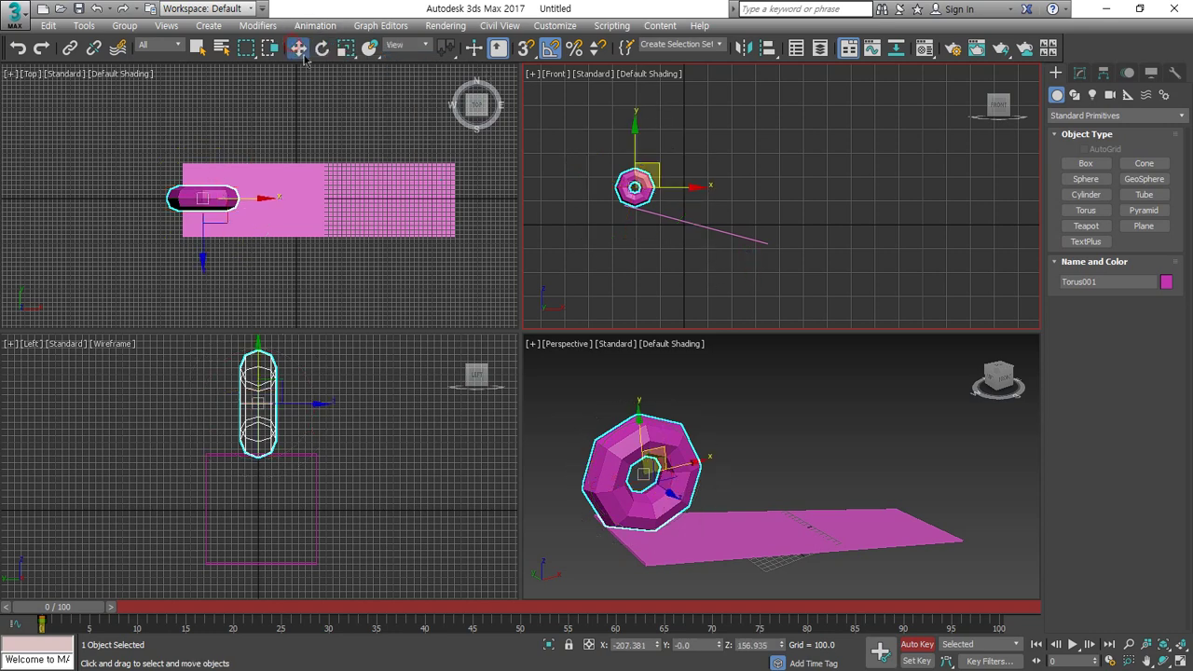
pyautogui.click(412, 45)
pyautogui.click(399, 174)
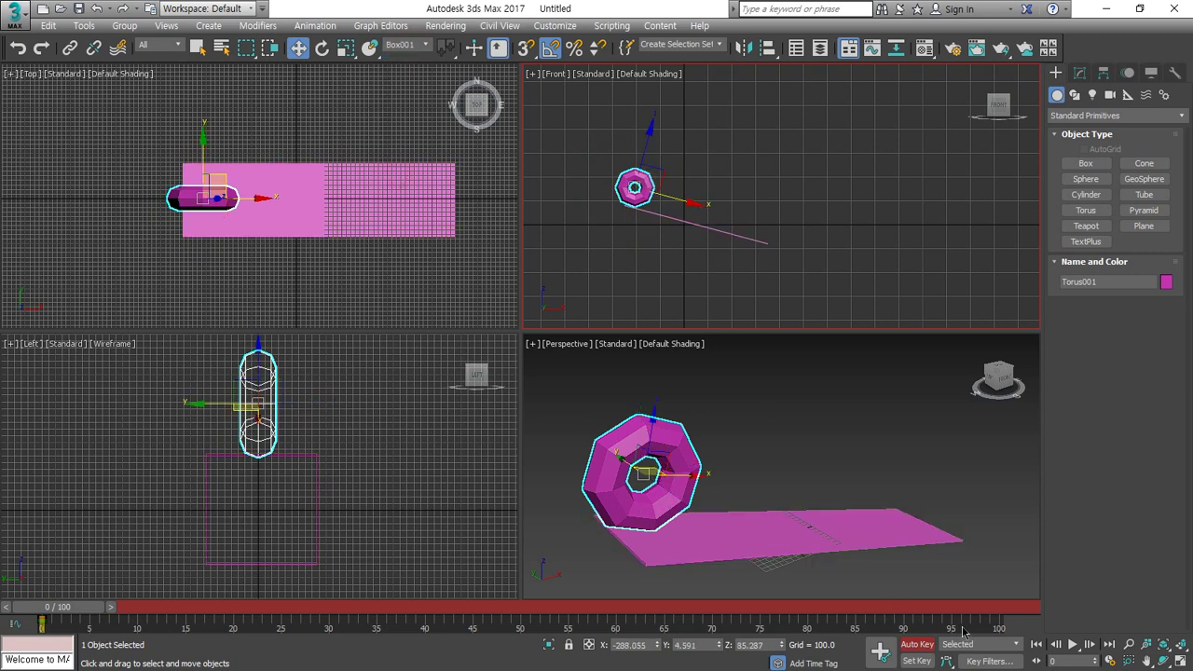
# - Animate the torus moving along the box's X axis to the slope's lower end at frame 100
pyautogui.moveTo(964, 632); pyautogui.dragTo(1010, 627)
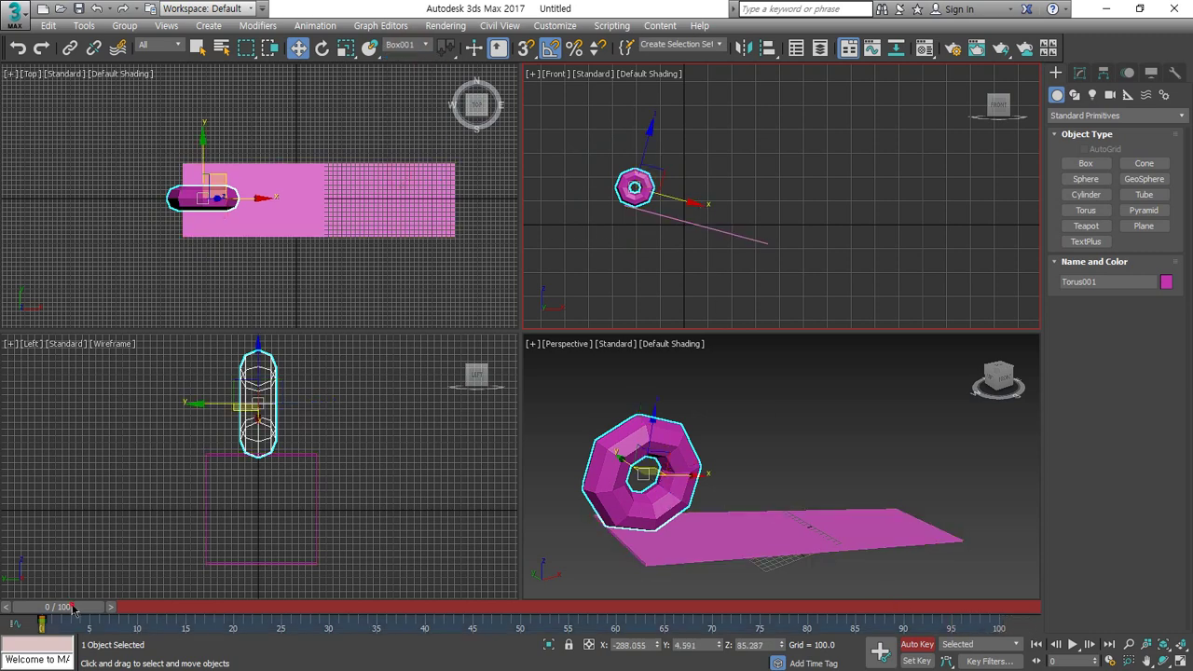
pyautogui.moveTo(74, 608); pyautogui.dragTo(1002, 610)
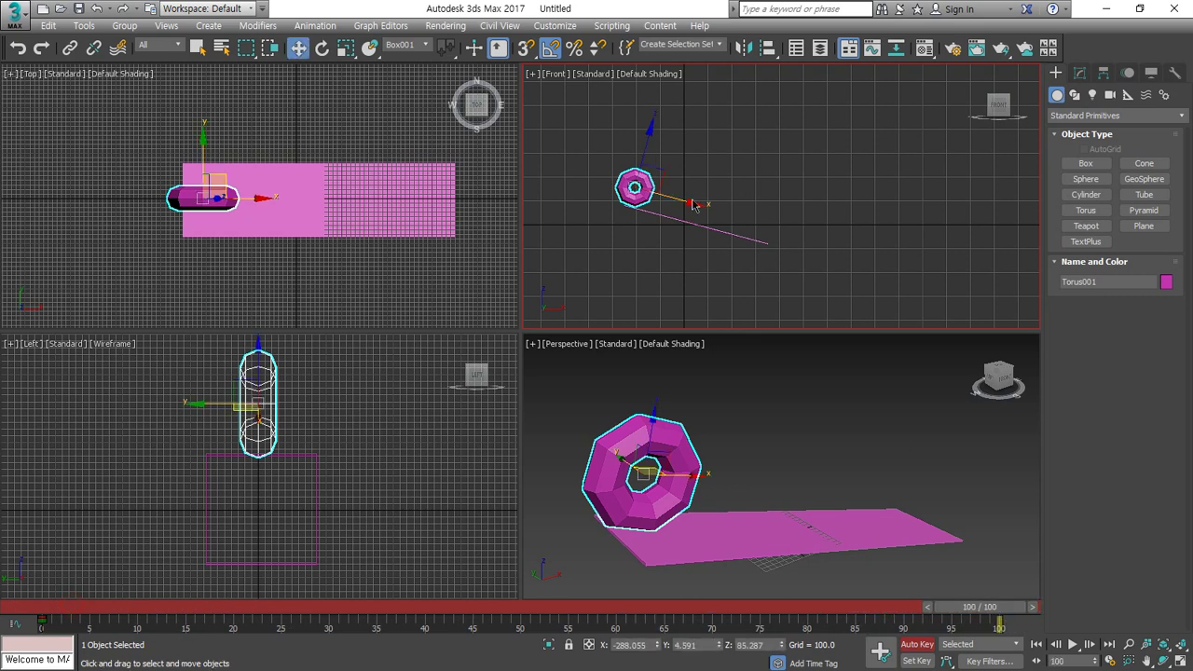
pyautogui.moveTo(692, 203); pyautogui.dragTo(822, 235)
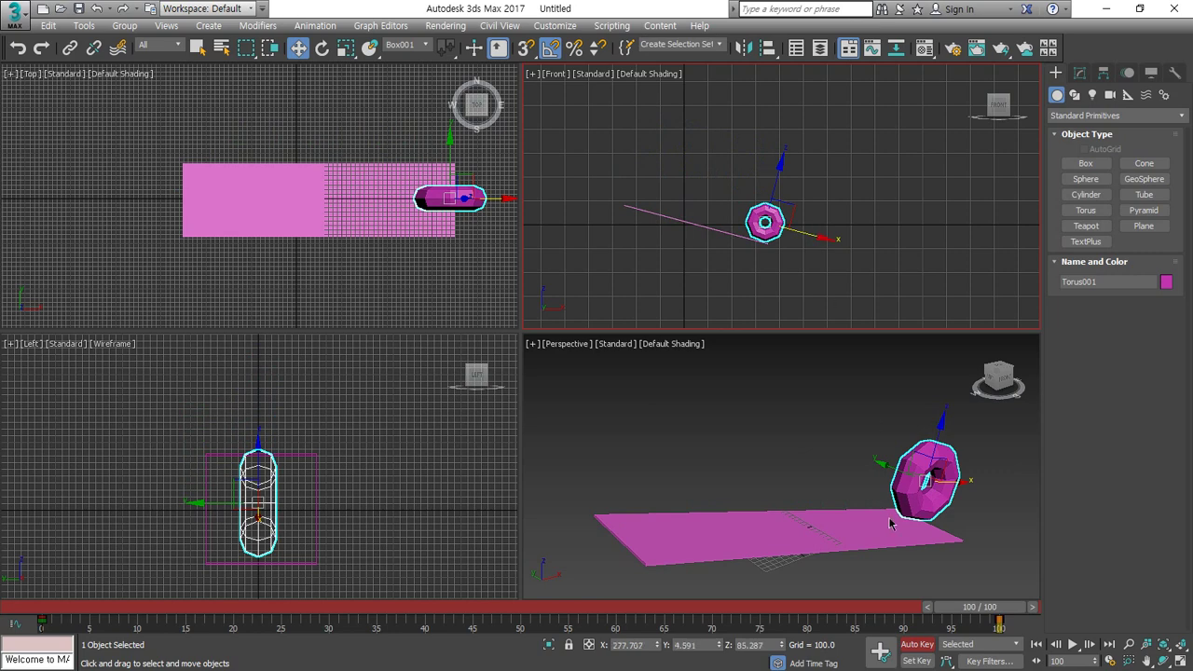
# - Rotate the torus in the Front view at frame 100 to animate it rolling, and scrub back to frame 0
pyautogui.click(321, 47)
pyautogui.moveTo(836, 202); pyautogui.dragTo(841, 584)
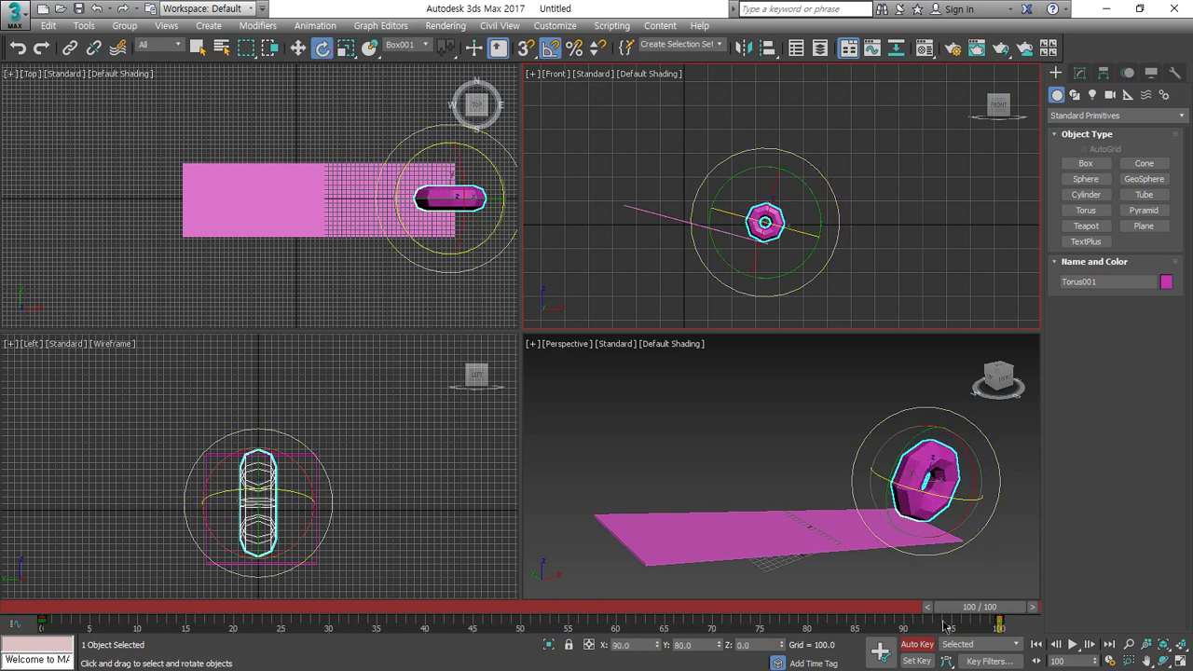
pyautogui.moveTo(951, 607); pyautogui.dragTo(23, 620)
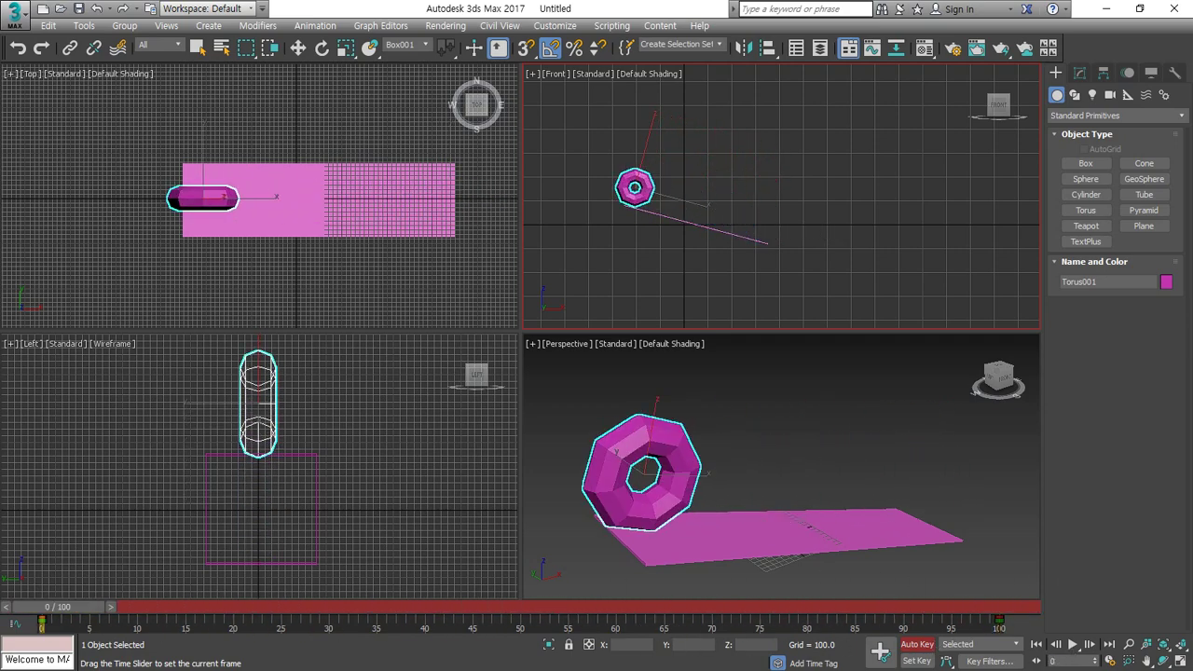
pyautogui.moveTo(30, 555); pyautogui.dragTo(41, 607)
pyautogui.press('e')
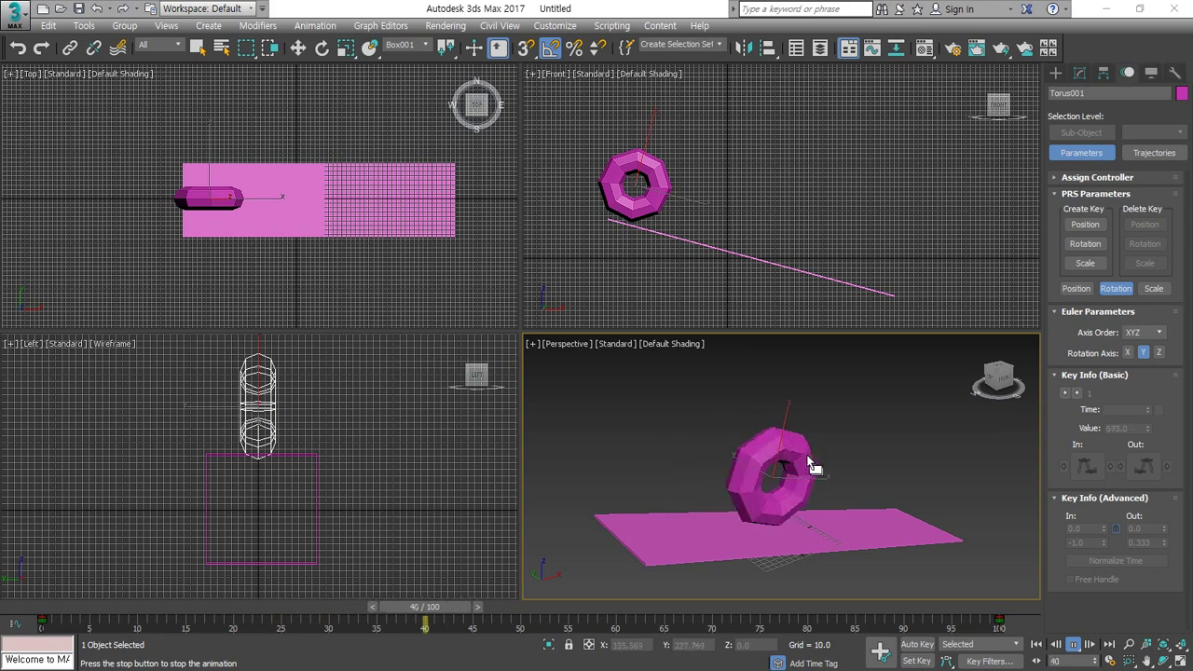
# - Delete the torus and the sloped box, and reset the zoom of all viewports
pyautogui.rightClick(872, 426)
pyautogui.click(900, 446)
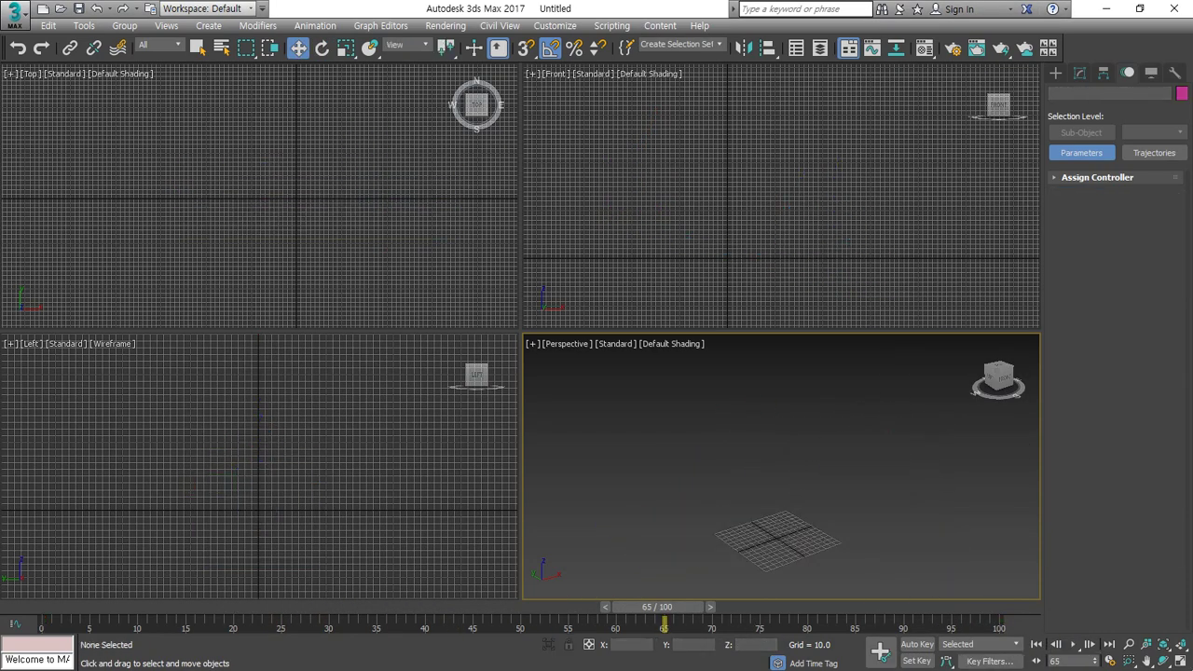
pyautogui.click(1183, 645)
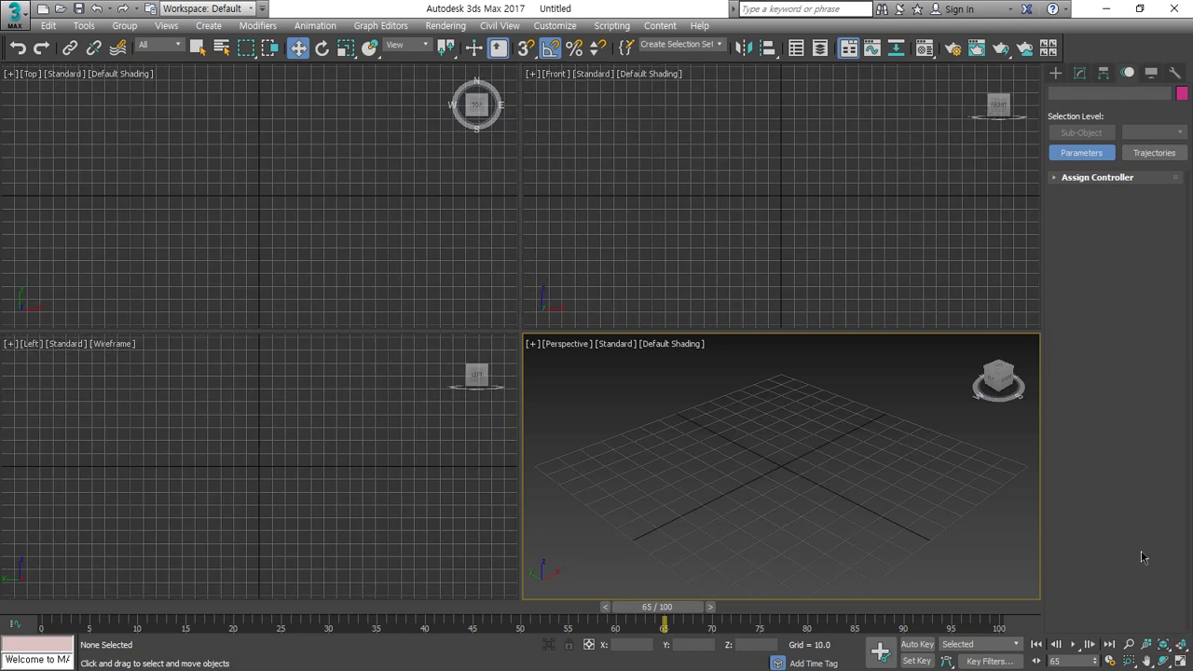
# - Create a sphere with a radius of about 31 near the origin in the Top view
pyautogui.click(1079, 73)
pyautogui.click(1056, 72)
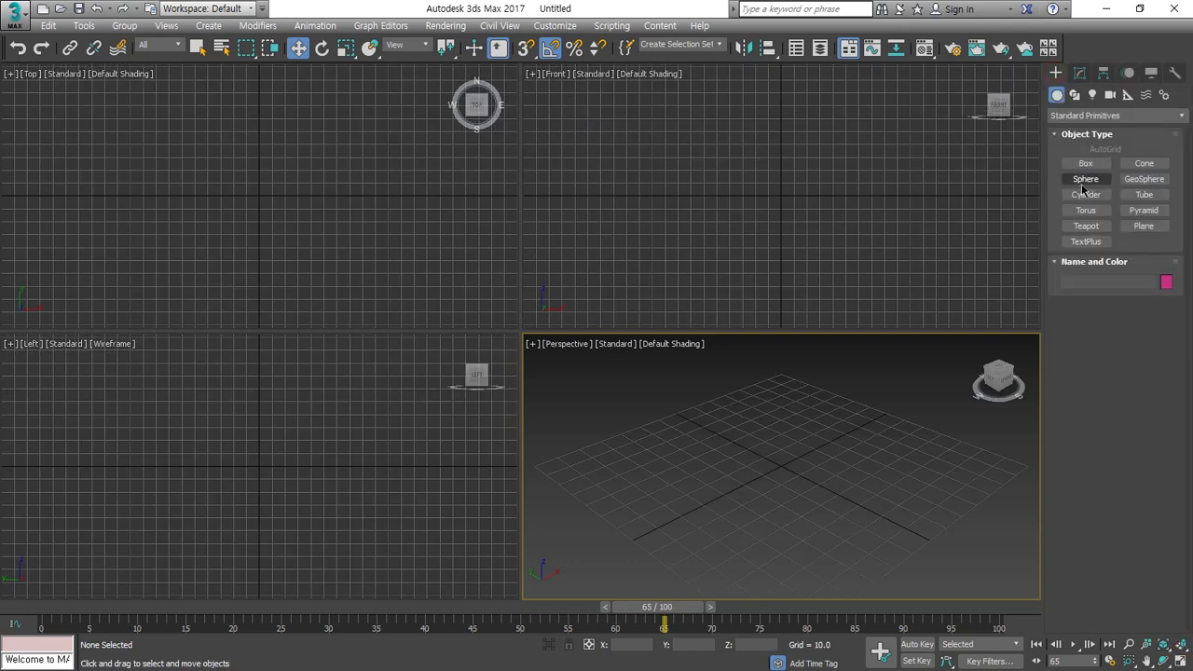
pyautogui.click(1086, 179)
pyautogui.moveTo(257, 199); pyautogui.dragTo(262, 155)
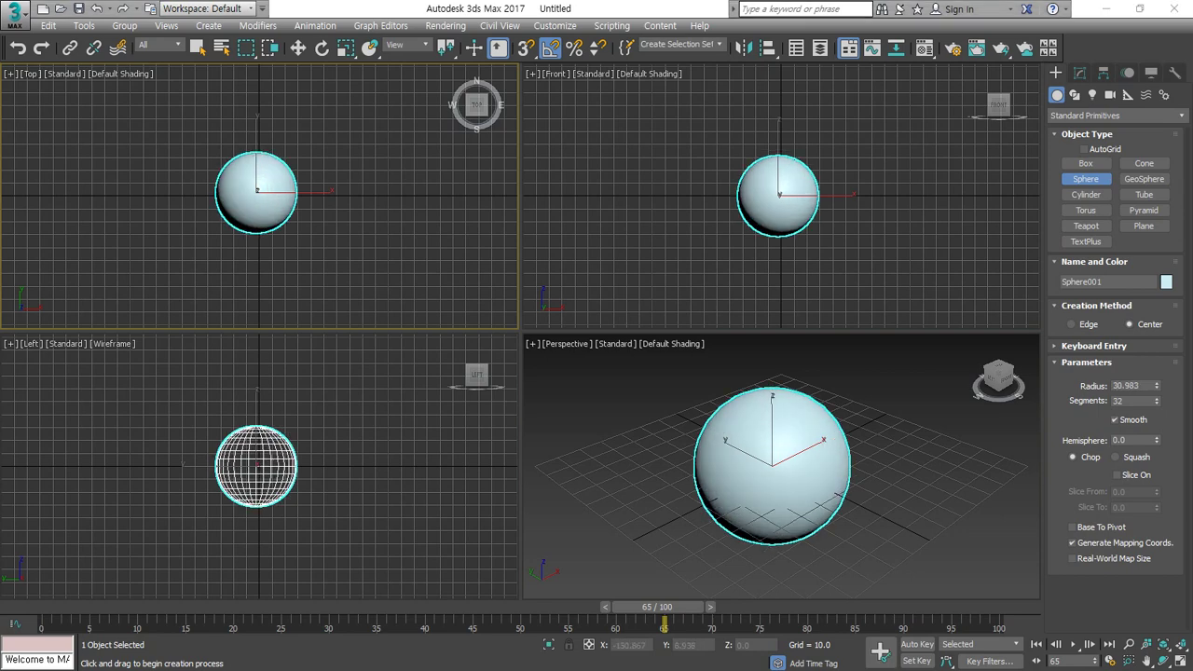
# - Activate Select and Uniform Scale, try scaling the sphere in the Top view, and undo that scaling
pyautogui.click(345, 50)
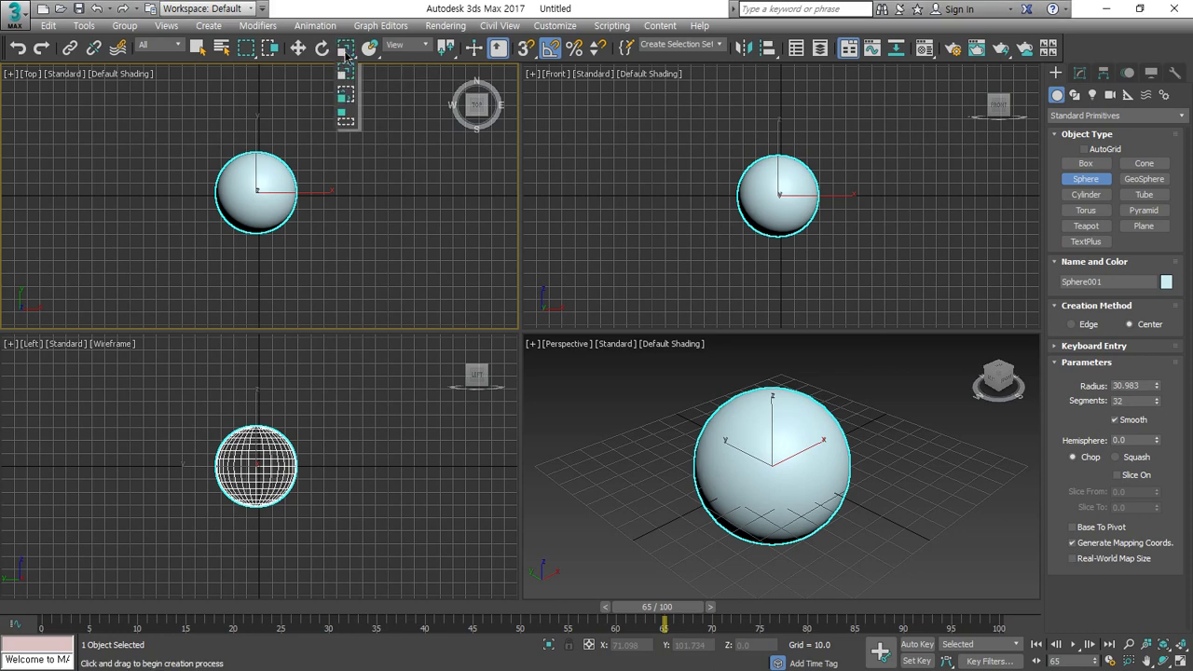
pyautogui.click(345, 55)
pyautogui.click(352, 74)
pyautogui.moveTo(293, 174); pyautogui.dragTo(319, 84)
pyautogui.hotkey('ctrl', 'z')
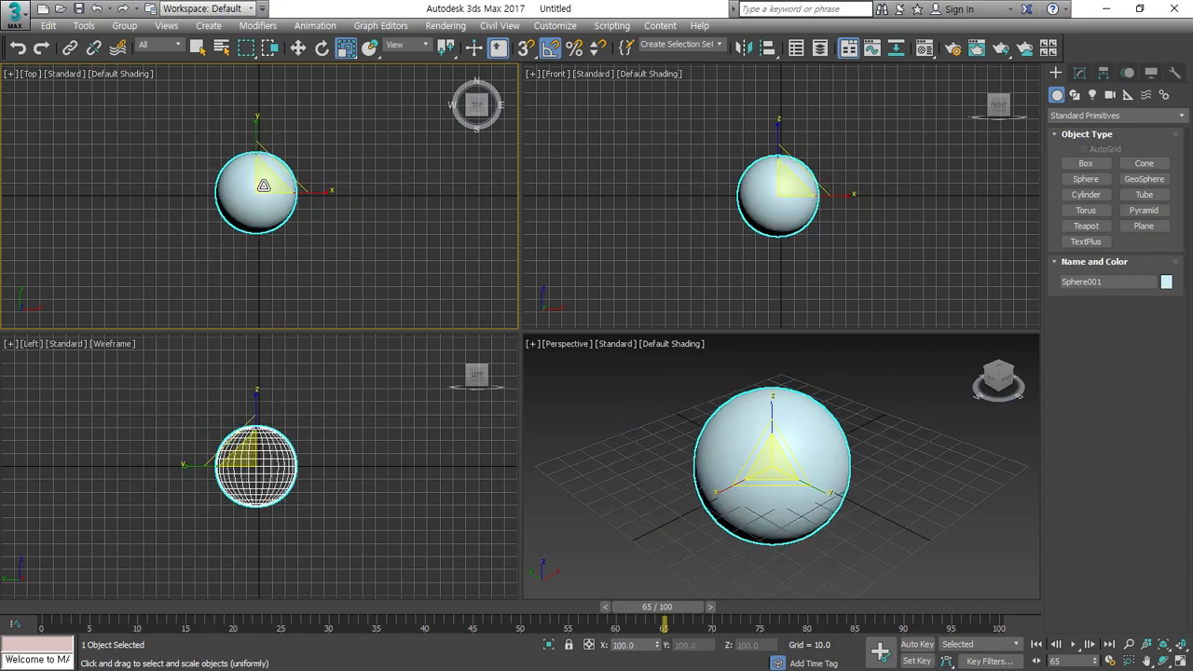
# - Uniformly scale the sphere larger and smaller in the Top view, ending at about 160 percent
pyautogui.moveTo(264, 185); pyautogui.dragTo(305, 124)
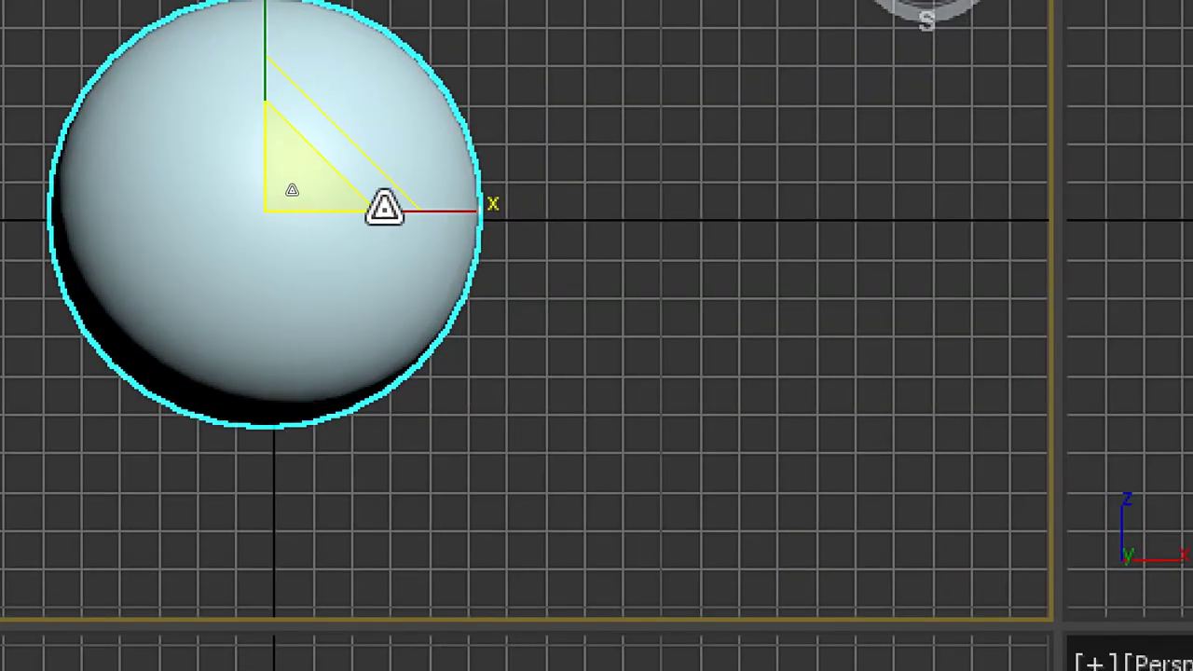
pyautogui.moveTo(283, 187); pyautogui.dragTo(251, 224)
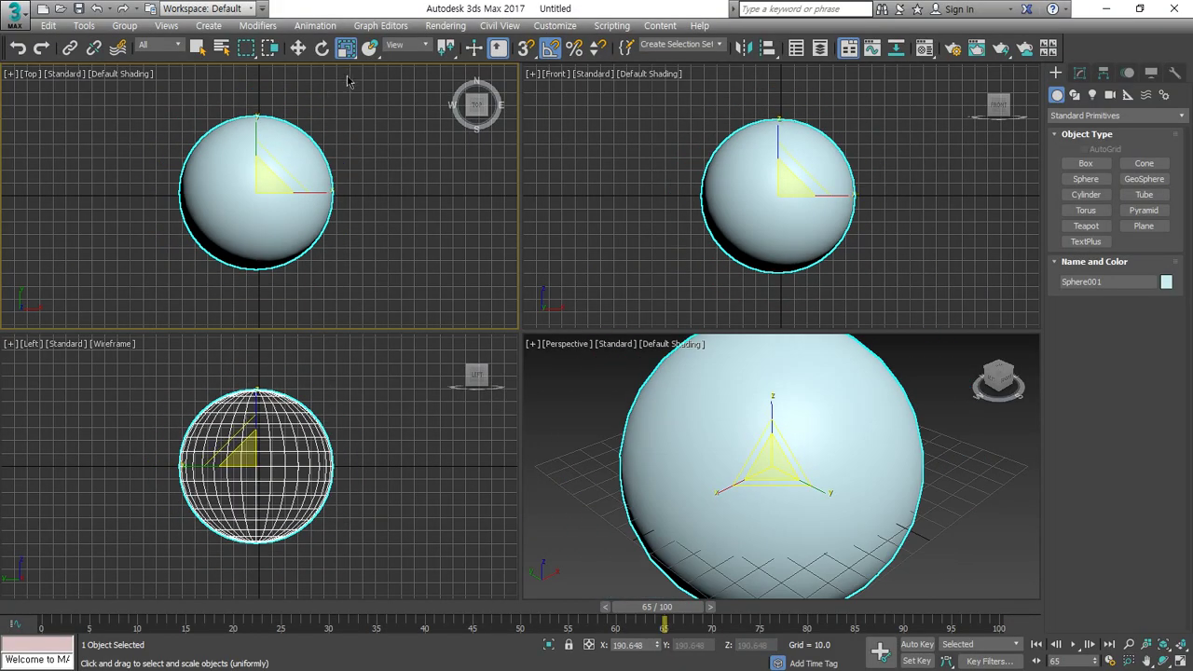
pyautogui.click(361, 112)
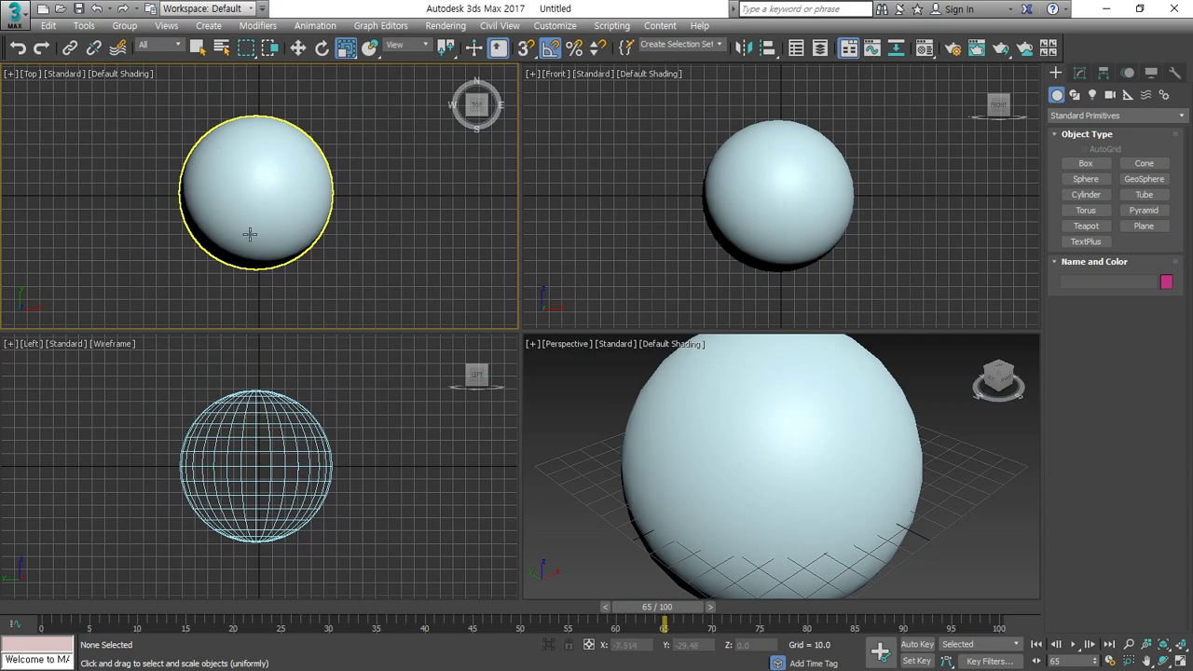
pyautogui.moveTo(250, 233); pyautogui.dragTo(262, 195)
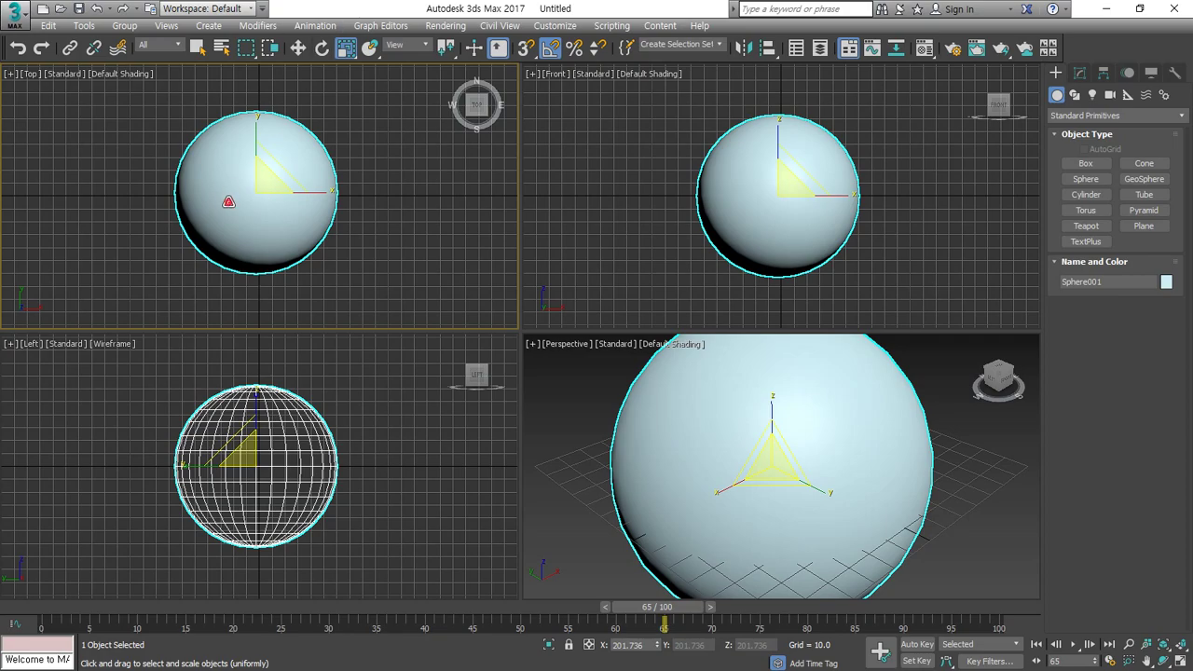
pyautogui.moveTo(228, 201); pyautogui.dragTo(261, 220)
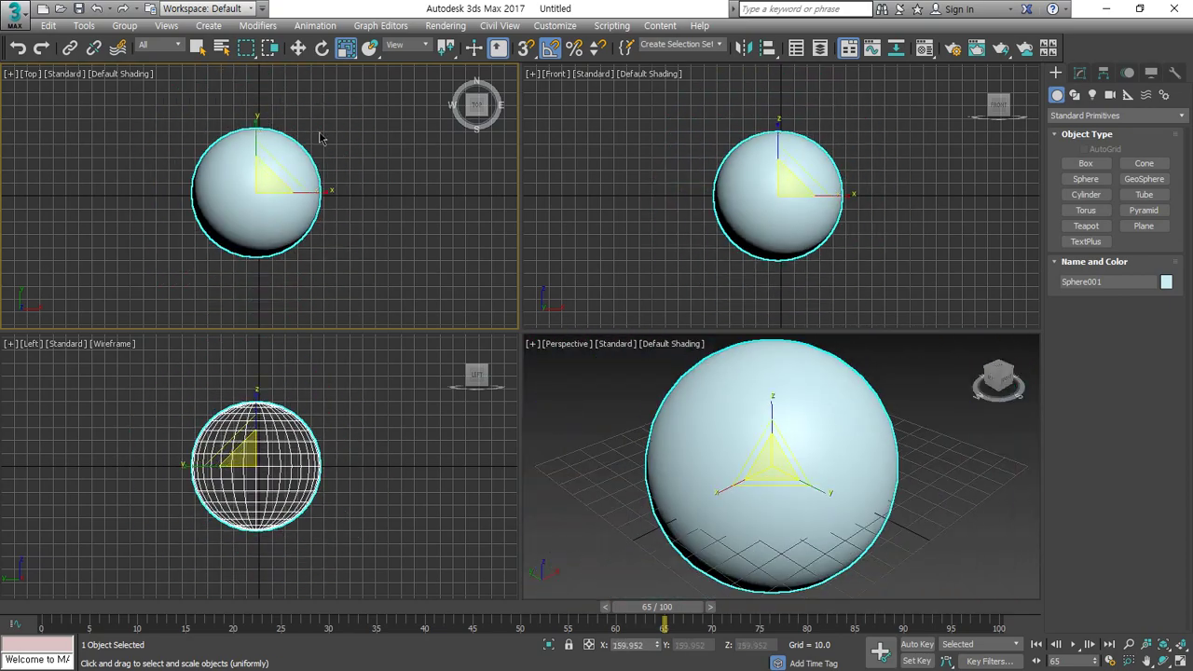
# - Switch to Select and Non-uniform Scale, try stretching the sphere in XY to about 315 percent in the Top view, and undo the stretch
pyautogui.click(345, 49)
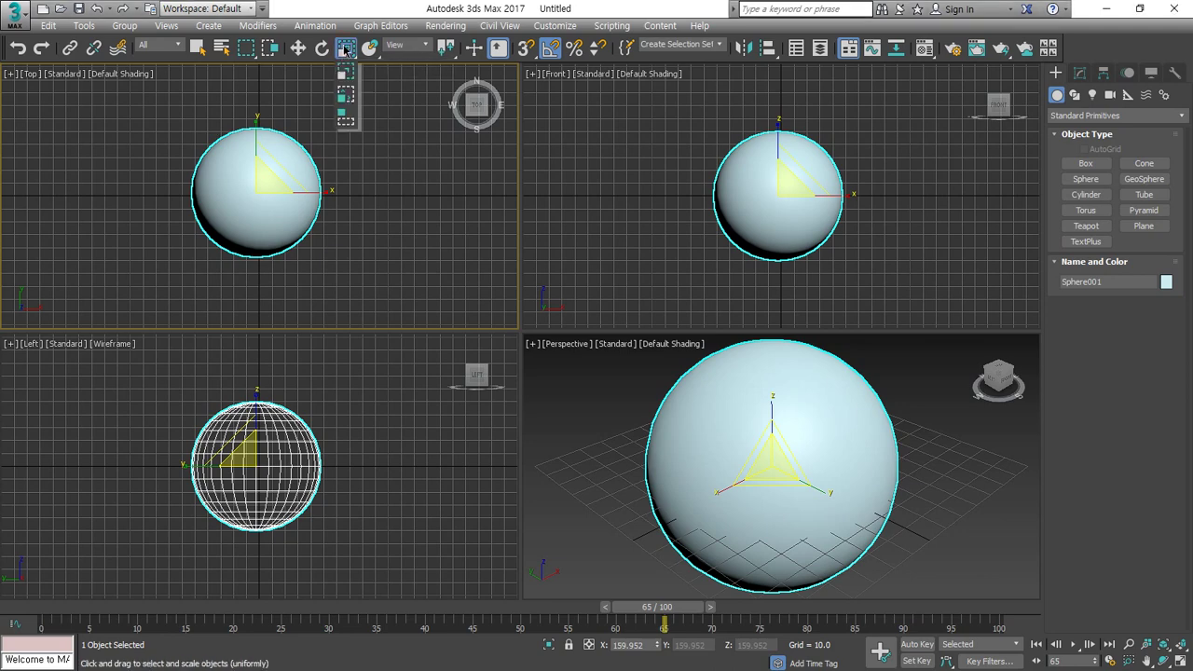
pyautogui.moveTo(345, 50); pyautogui.dragTo(345, 96)
pyautogui.moveTo(347, 98); pyautogui.dragTo(347, 99)
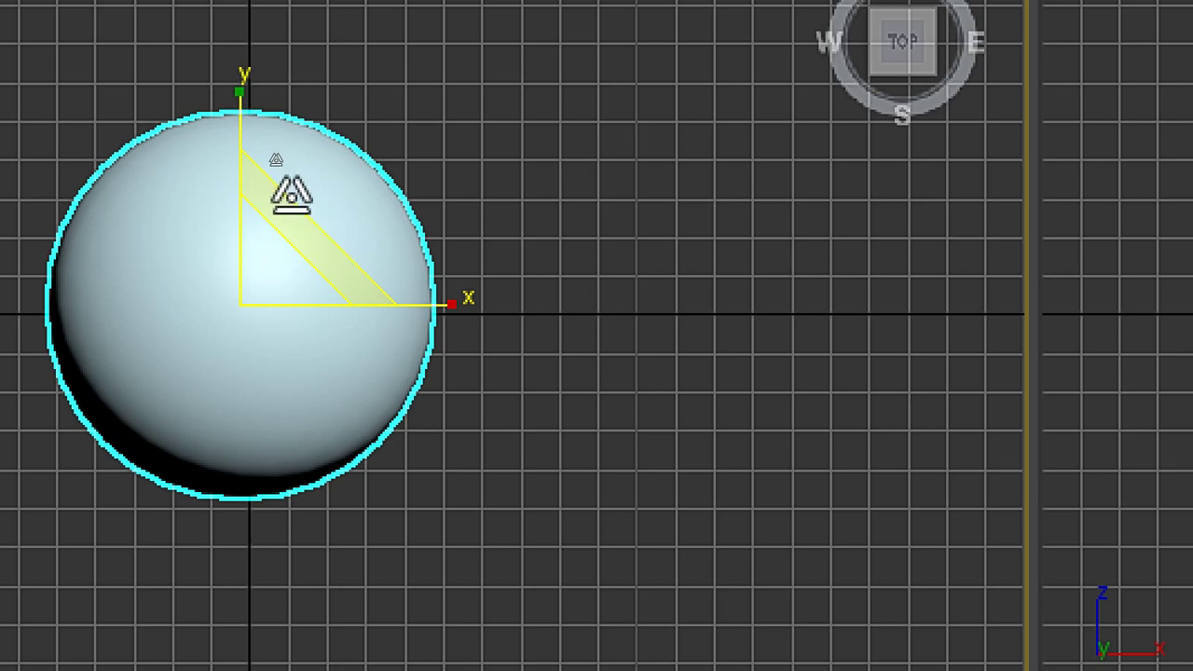
pyautogui.moveTo(200, 373); pyautogui.dragTo(237, 100)
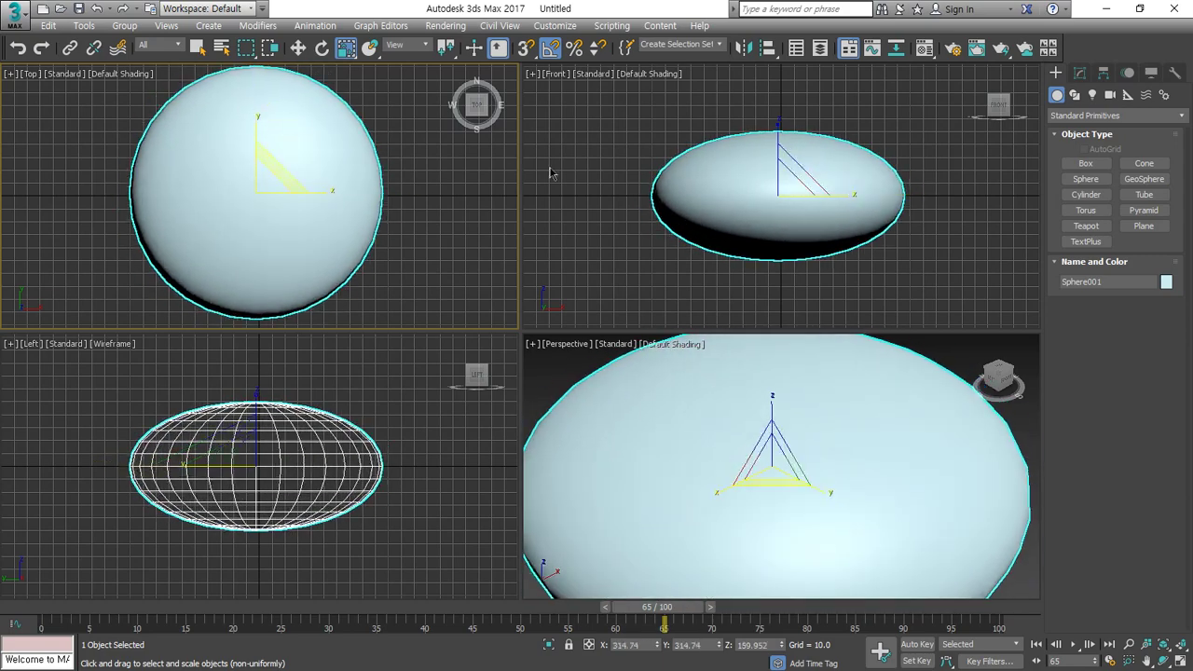
pyautogui.click(706, 196)
pyautogui.hotkey('ctrl', 'z')
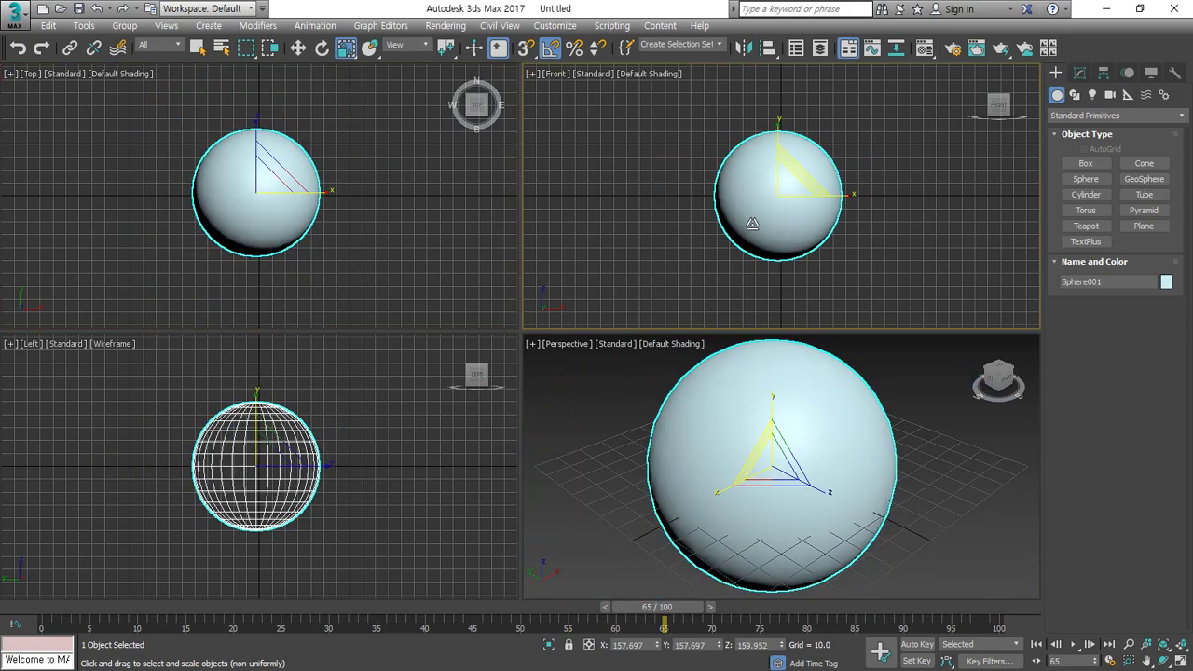
# - Activate the Left and Top views in turn to compare the sphere's non-uniform scale axes in each
pyautogui.moveTo(752, 224); pyautogui.dragTo(344, 390)
pyautogui.rightClick(328, 478)
pyautogui.rightClick(345, 390)
pyautogui.rightClick(420, 196)
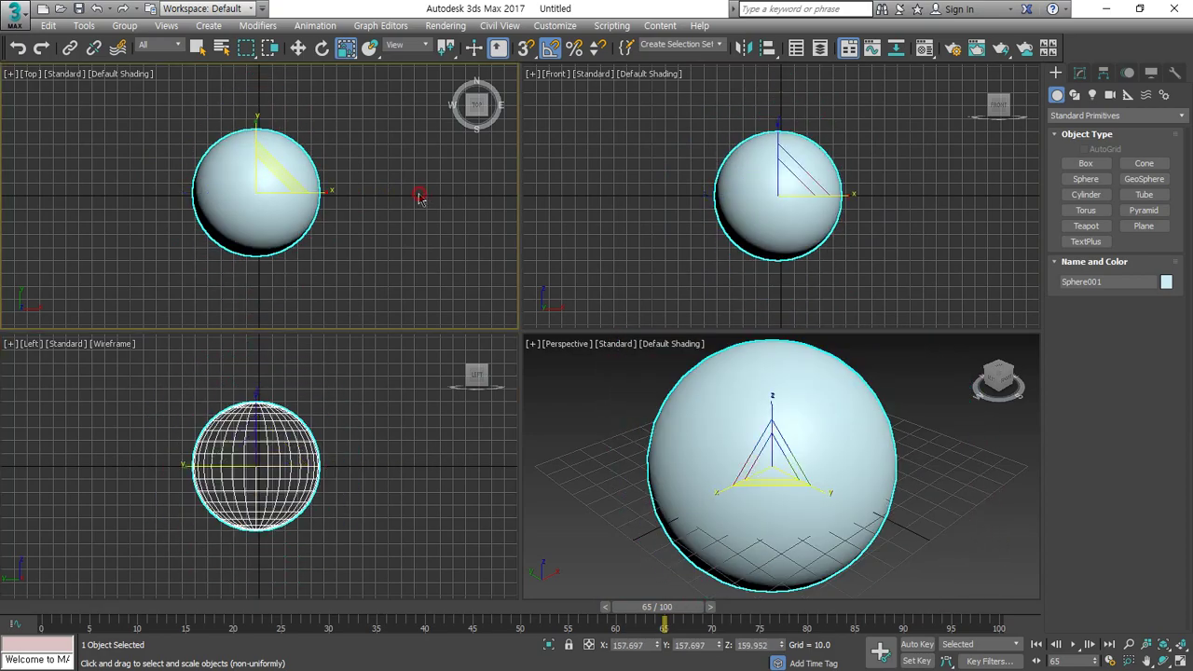
pyautogui.click(418, 192)
pyautogui.click(308, 192)
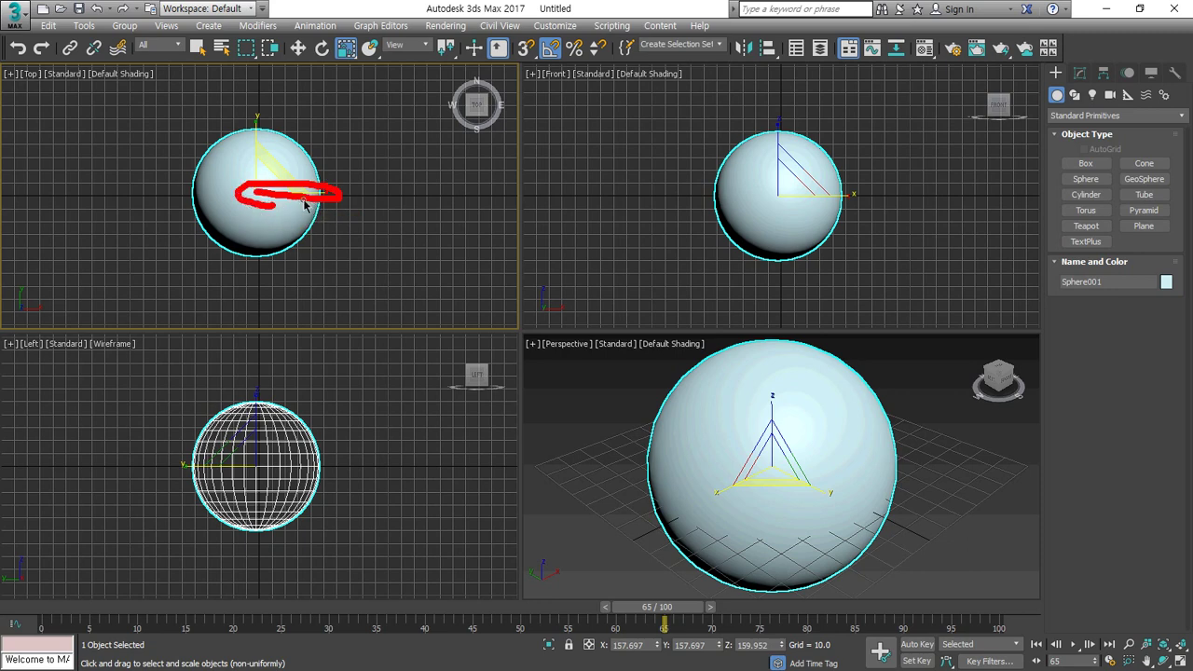
# - Try non-uniformly scaling the sphere along X, Y and XY in the Top view, undo each change, and highlight the Z axis in Perspective
pyautogui.moveTo(326, 192); pyautogui.dragTo(394, 197)
pyautogui.hotkey('ctrl', 'z')
pyautogui.moveTo(257, 109); pyautogui.dragTo(258, 164)
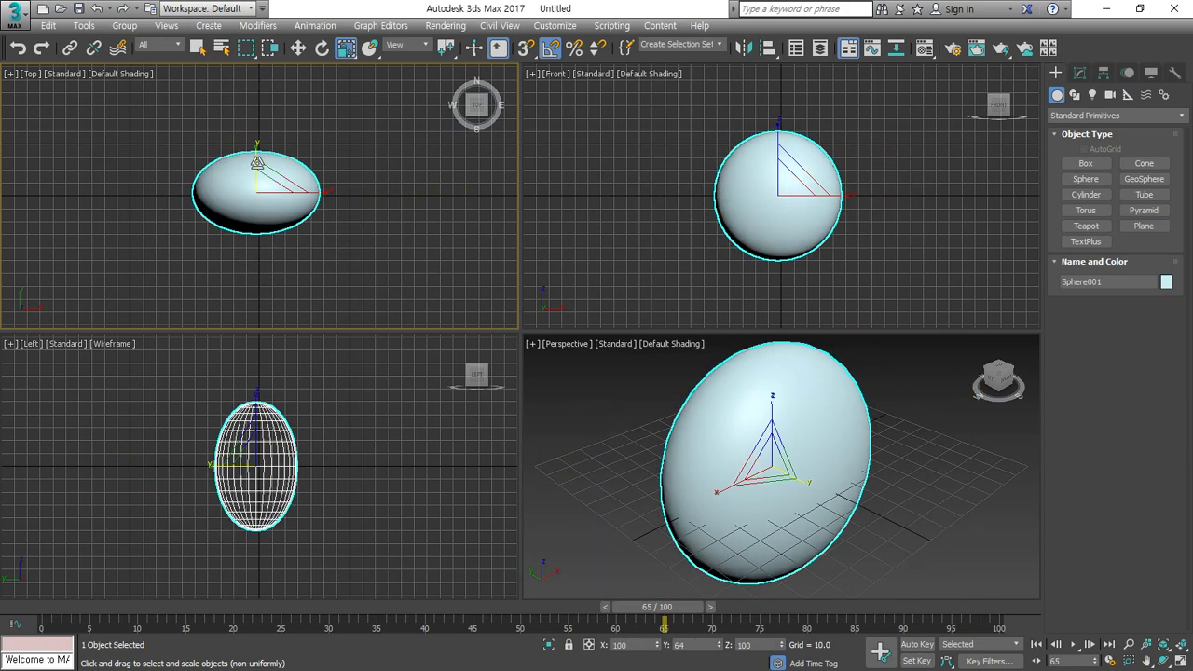
pyautogui.hotkey('ctrl', 'z')
pyautogui.moveTo(315, 194); pyautogui.dragTo(371, 217)
pyautogui.hotkey('ctrl', 'z')
pyautogui.click(735, 408)
pyautogui.moveTo(771, 404)
pyautogui.mouseDown()
pyautogui.moveTo(770, 359)
pyautogui.moveTo(771, 434)
pyautogui.moveTo(769, 419)
pyautogui.mouseUp()
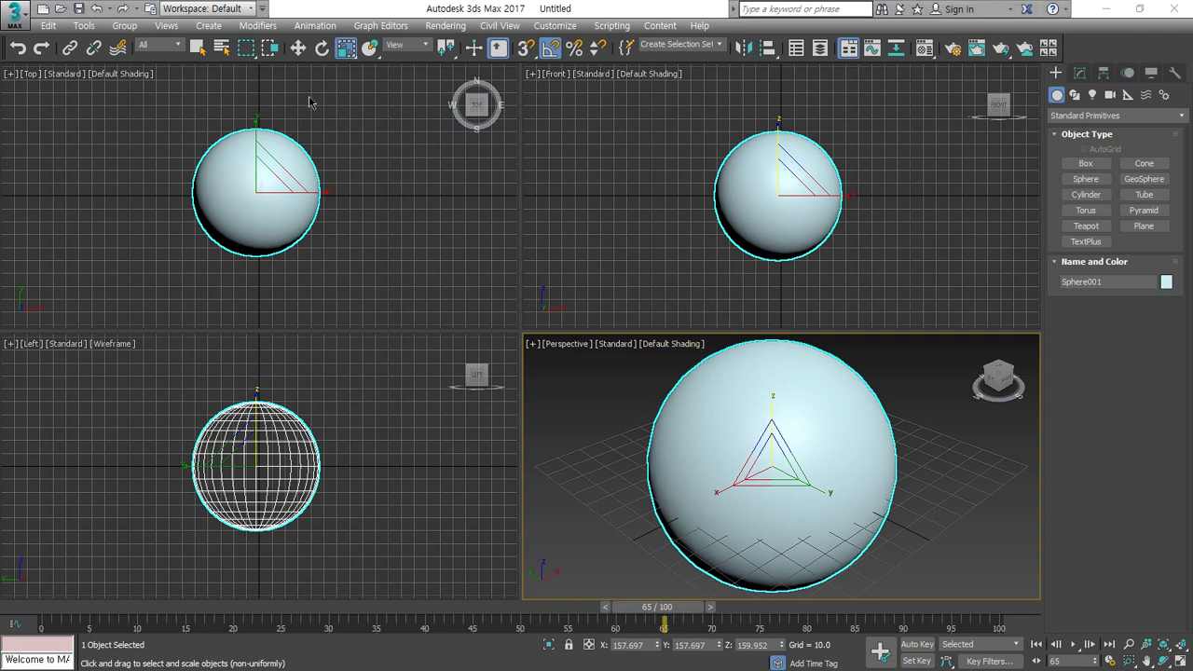
# - Preview Select and Squash, return to Select and Uniform Scale, and shrink the sphere in the Top view to about 108 percent
pyautogui.moveTo(345, 52); pyautogui.dragTo(346, 117)
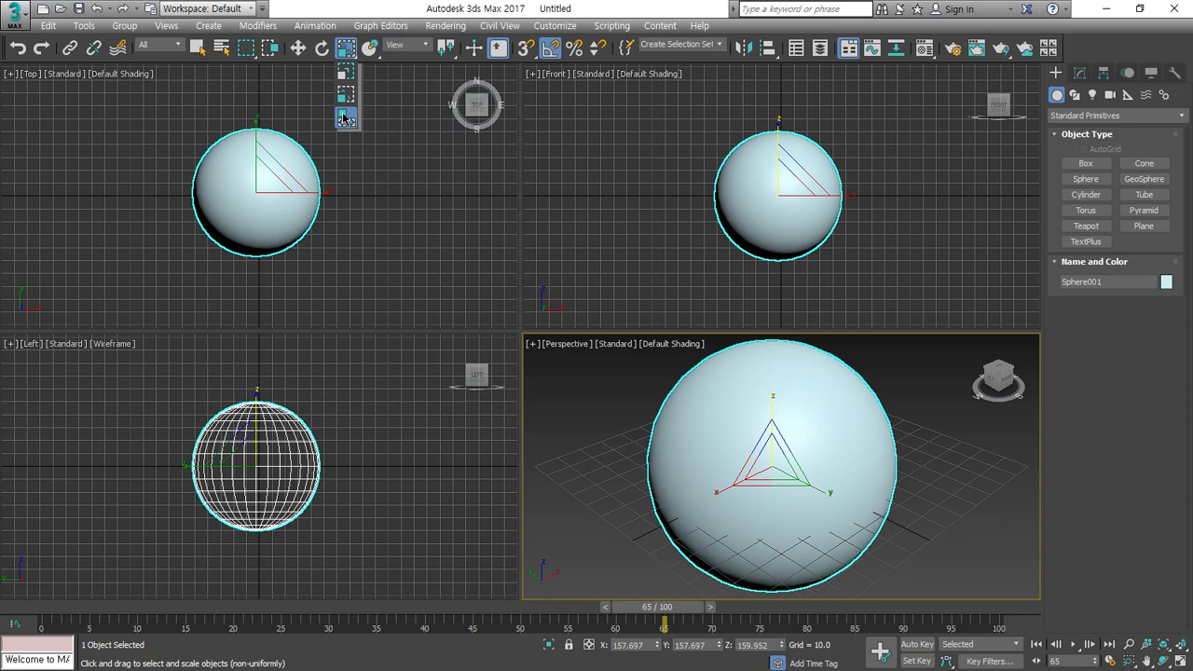
pyautogui.moveTo(346, 117); pyautogui.dragTo(346, 118)
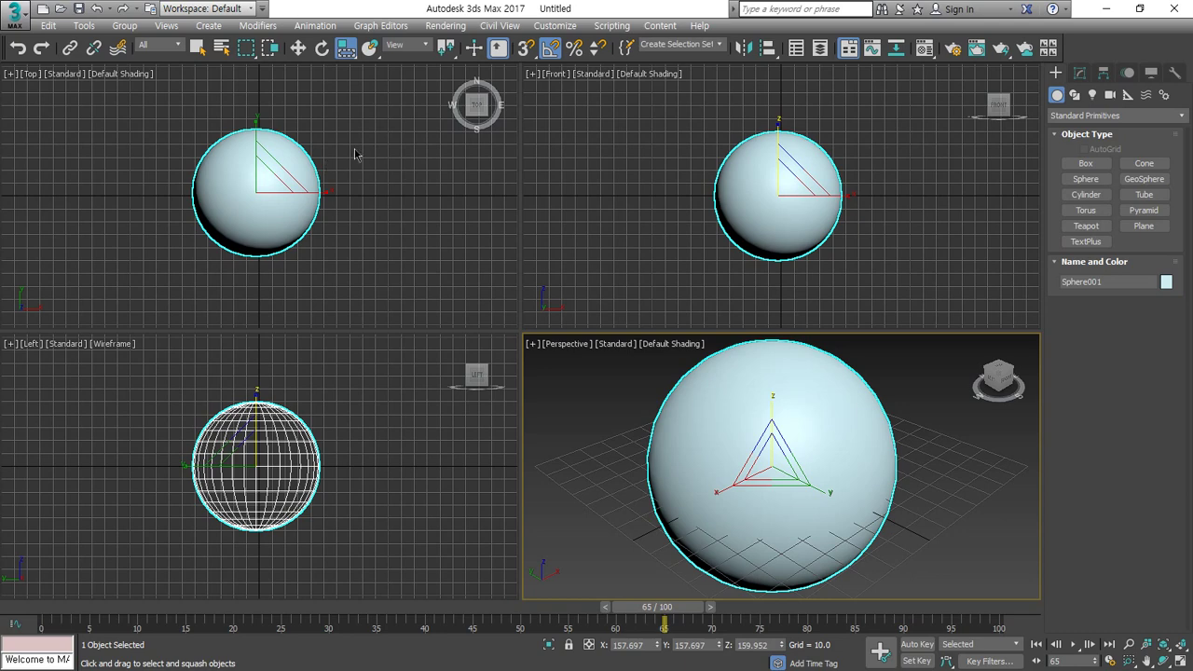
pyautogui.moveTo(345, 47); pyautogui.dragTo(345, 53)
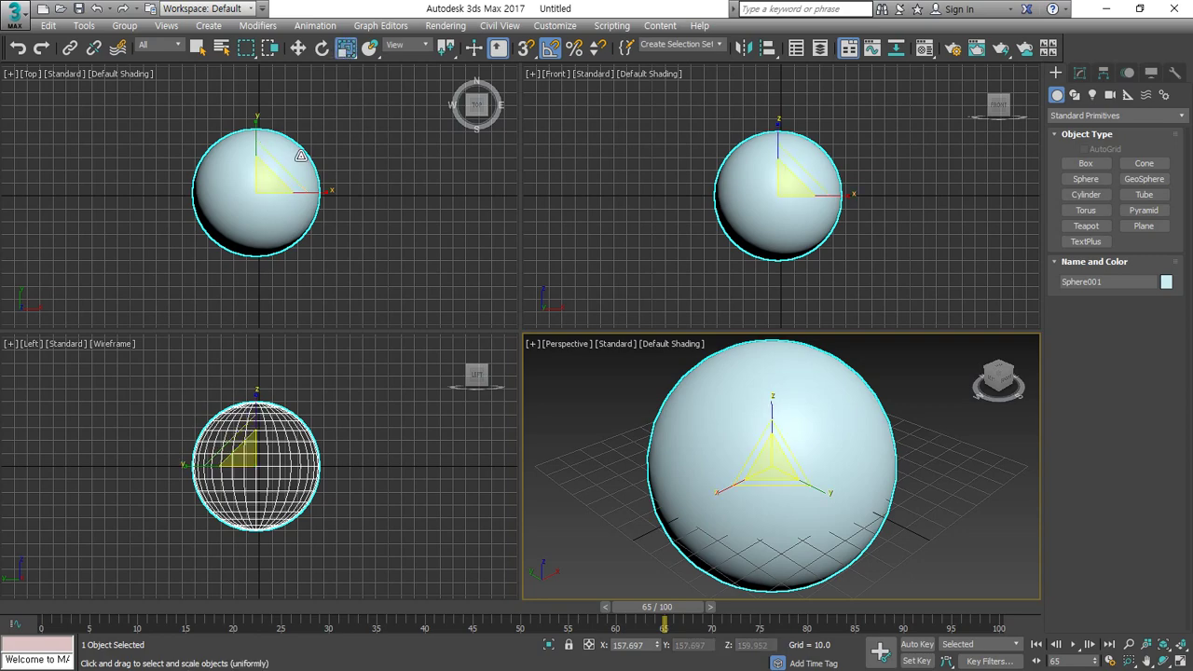
pyautogui.moveTo(300, 156); pyautogui.dragTo(360, 203)
# - Switch to Select and Non-uniform Scale, try scaling the sphere in the Top view, and undo the scaling
pyautogui.moveTo(345, 48); pyautogui.dragTo(354, 97)
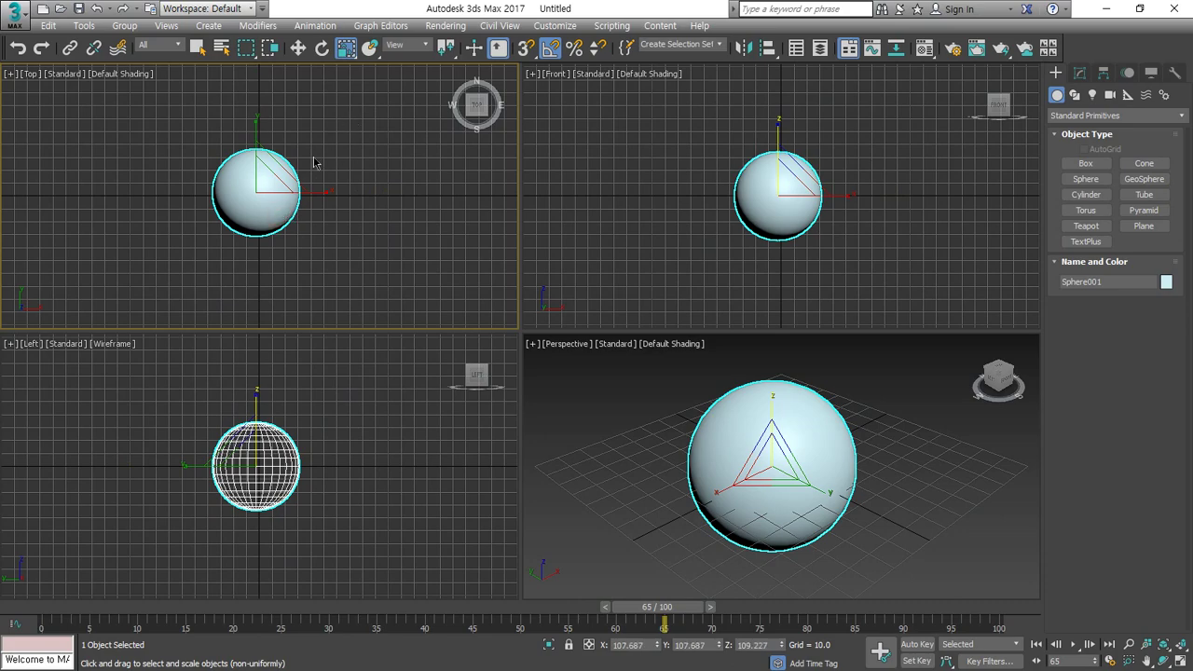
pyautogui.moveTo(239, 200); pyautogui.dragTo(292, 151)
pyautogui.hotkey('ctrl', 'z')
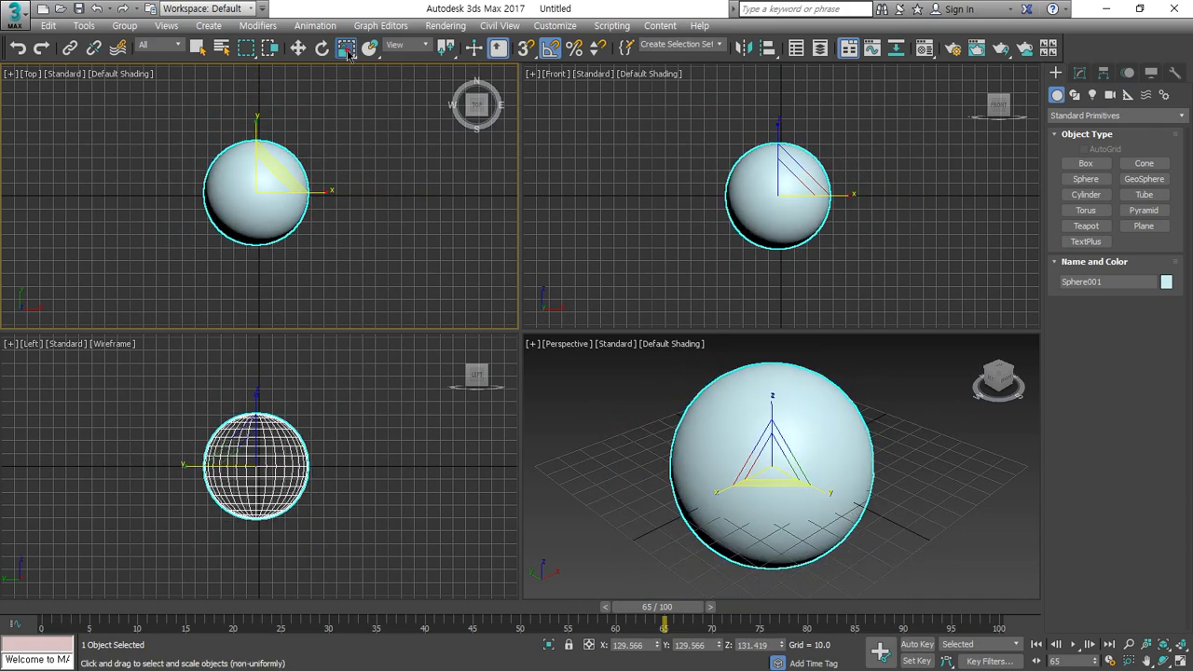
# - Switch to Select and Squash, try flattening and elongating the sphere in XY in the Top view, and cancel the deformation
pyautogui.moveTo(347, 53); pyautogui.dragTo(348, 127)
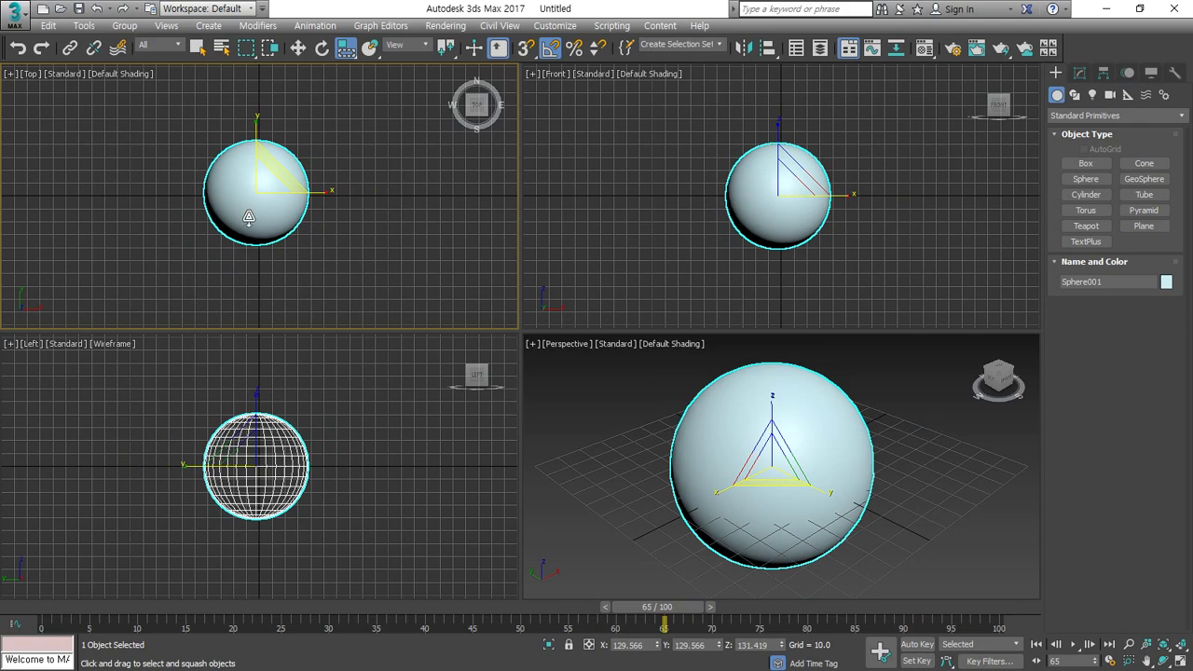
pyautogui.moveTo(249, 217); pyautogui.dragTo(265, 356)
pyautogui.moveTo(253, 407); pyautogui.dragTo(266, 295)
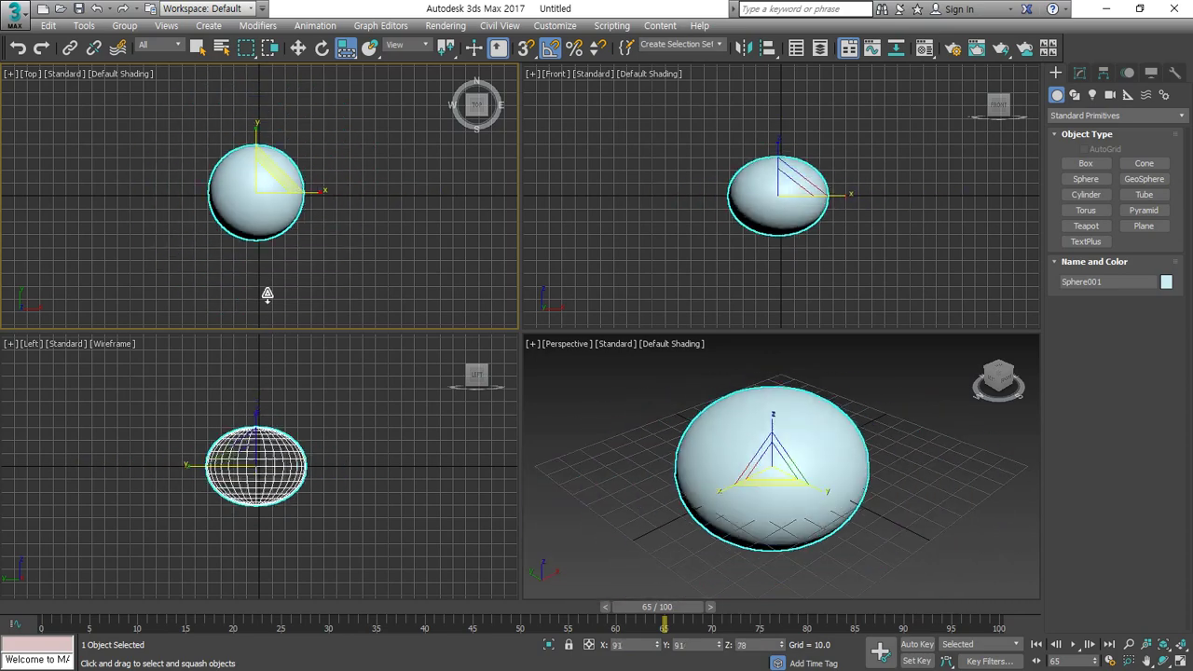
pyautogui.moveTo(261, 241); pyautogui.dragTo(275, 390)
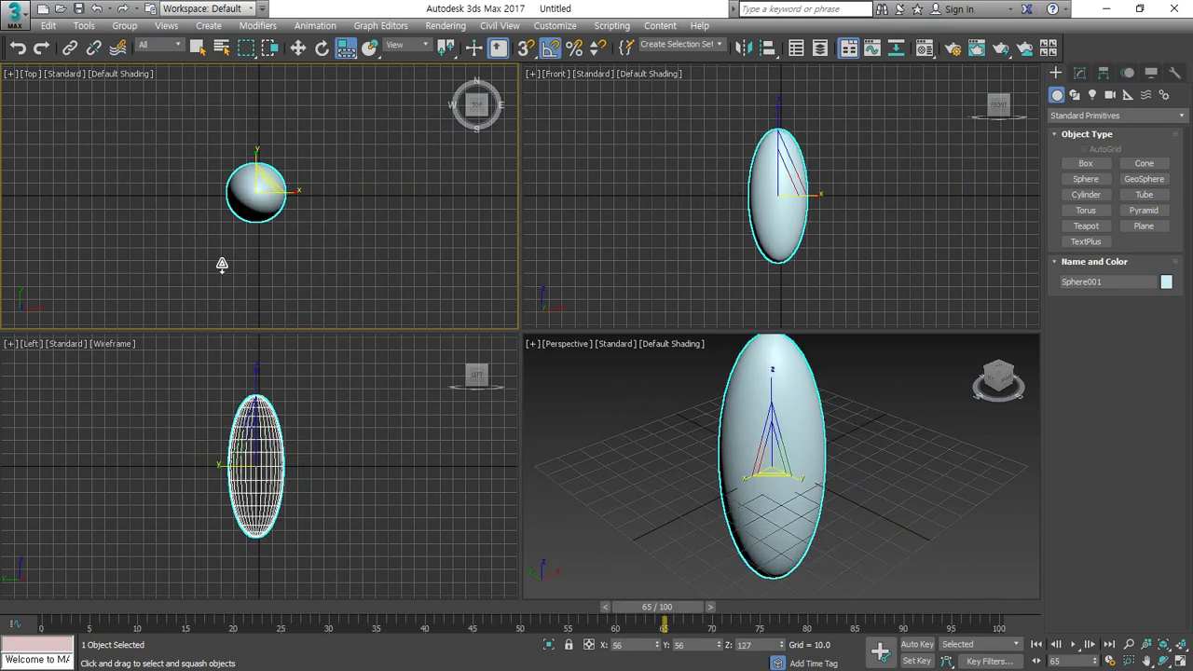
pyautogui.moveTo(222, 265); pyautogui.dragTo(181, 270)
pyautogui.moveTo(270, 275); pyautogui.dragTo(222, 291)
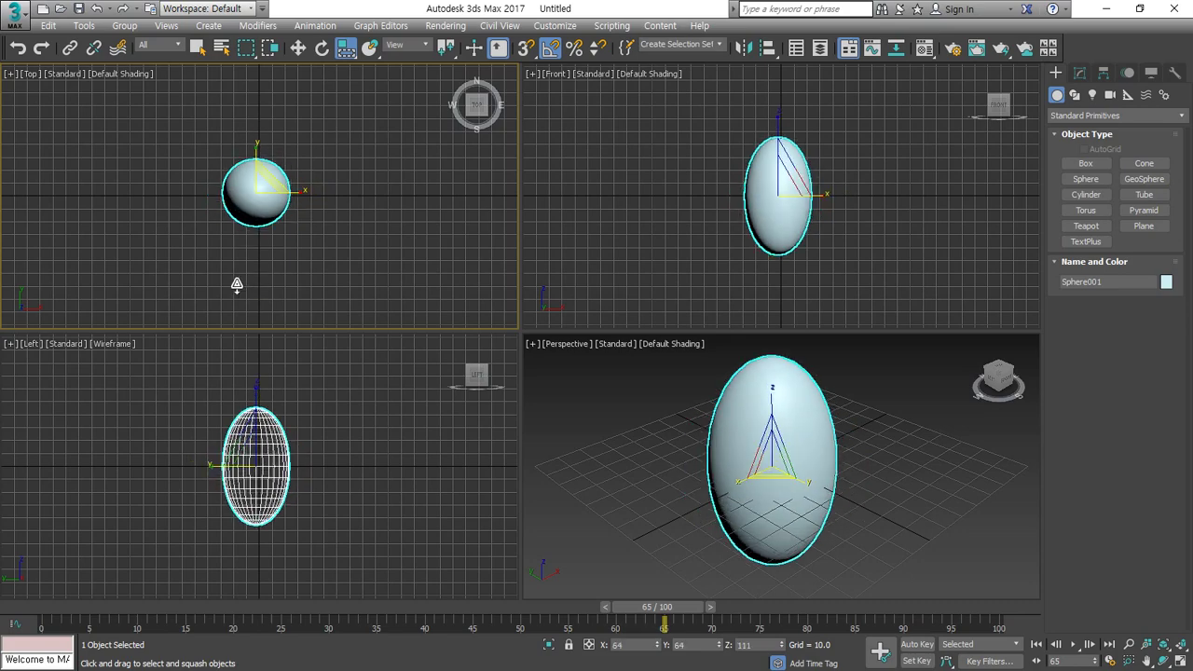
pyautogui.moveTo(237, 285); pyautogui.dragTo(345, 65)
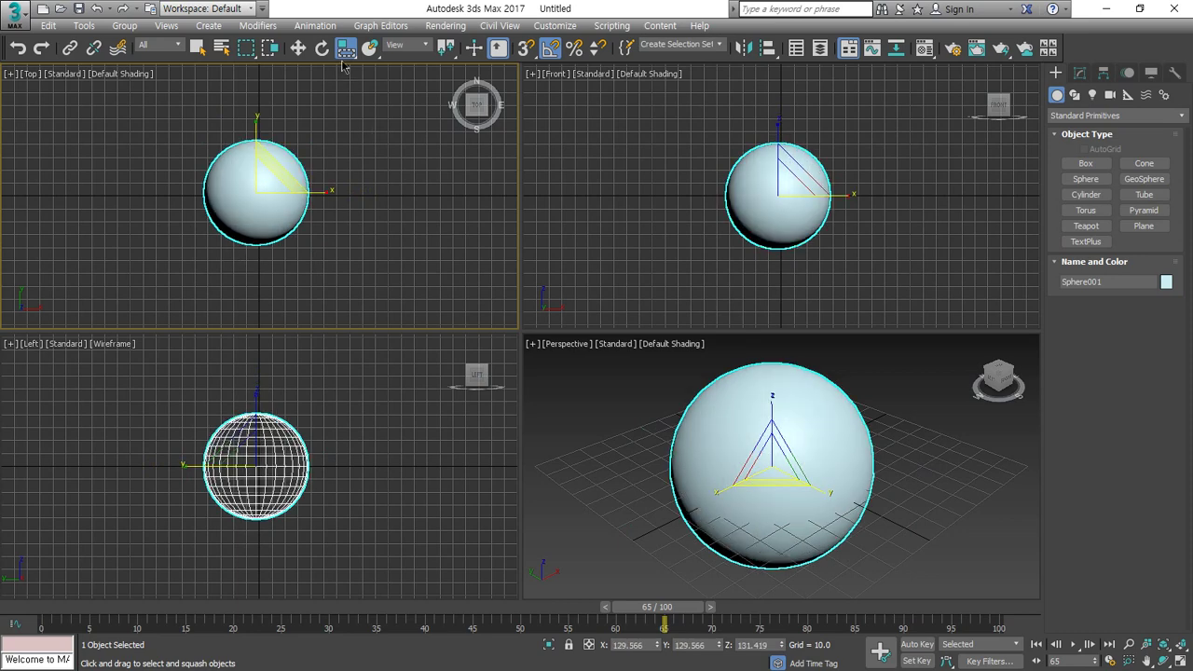
# - Review the Move and Rotate tools on the sphere and return to Select and Uniform Scale
pyautogui.click(297, 48)
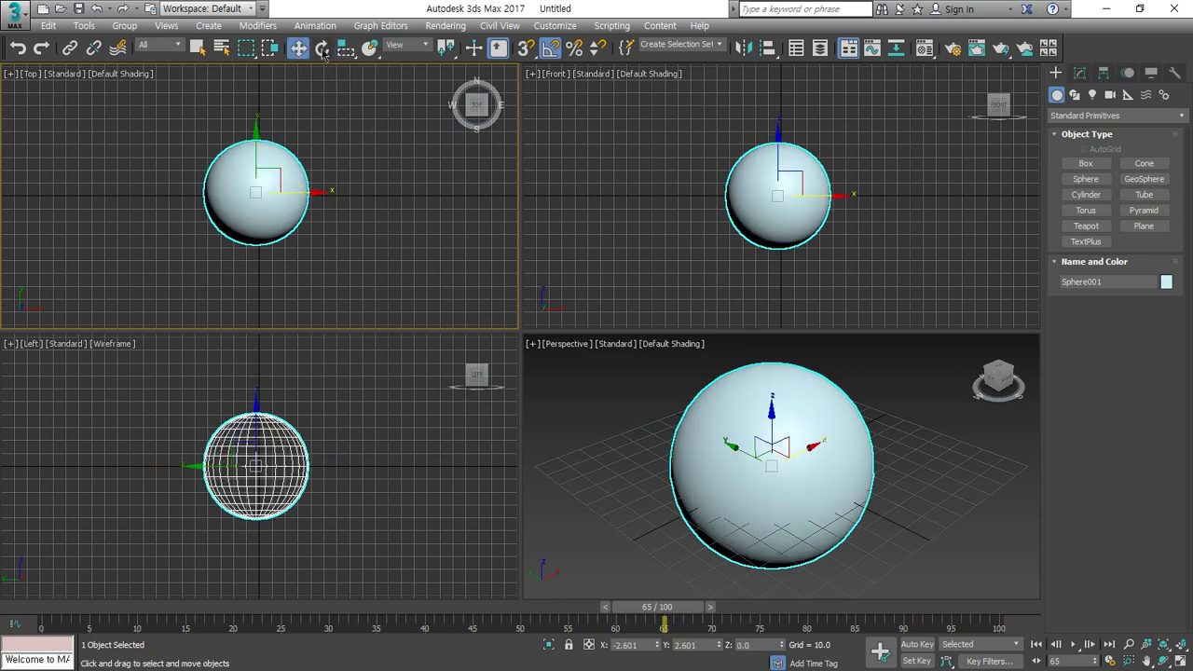
pyautogui.click(322, 49)
pyautogui.moveTo(345, 48)
pyautogui.mouseDown()
pyautogui.moveTo(340, 129)
pyautogui.moveTo(353, 45)
pyautogui.mouseUp()
# - Select and delete the sphere, and bring up the spline shape tools with the Top view active
pyautogui.click(391, 192)
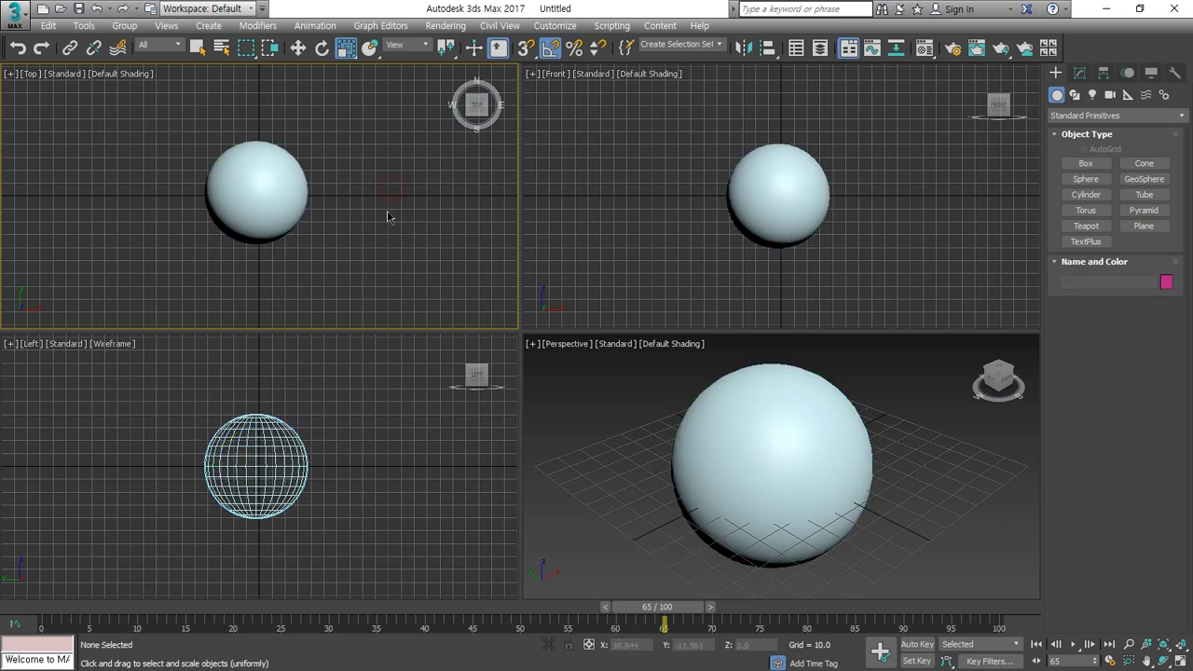
pyautogui.moveTo(388, 207); pyautogui.dragTo(306, 127)
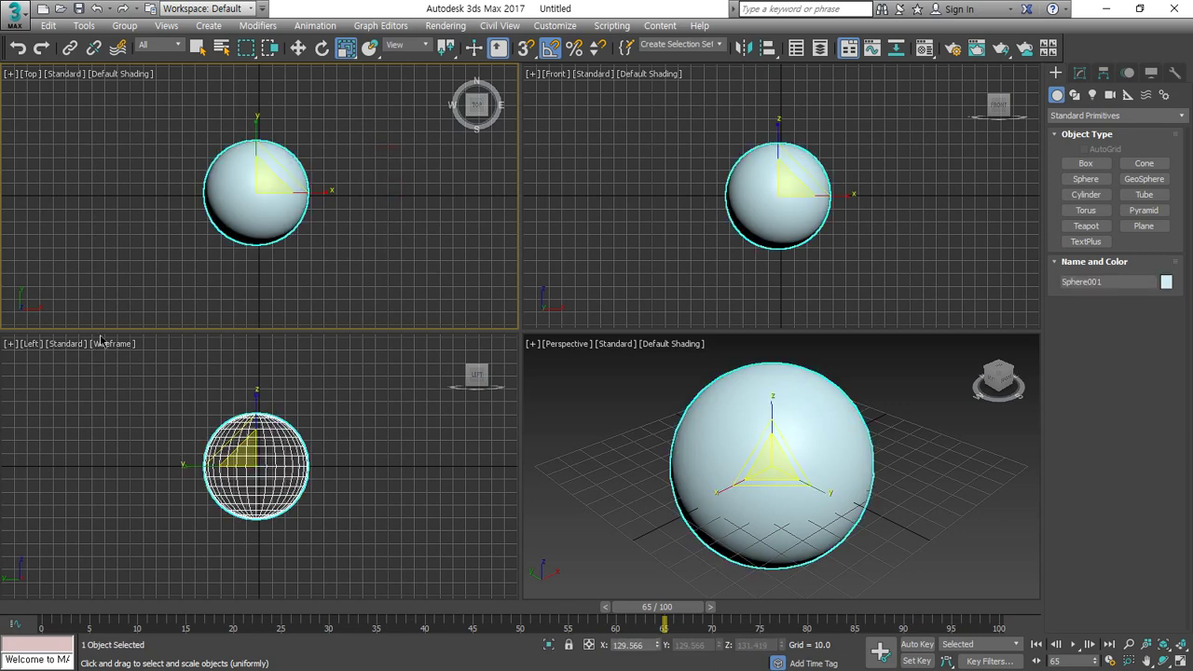
pyautogui.press('Delete')
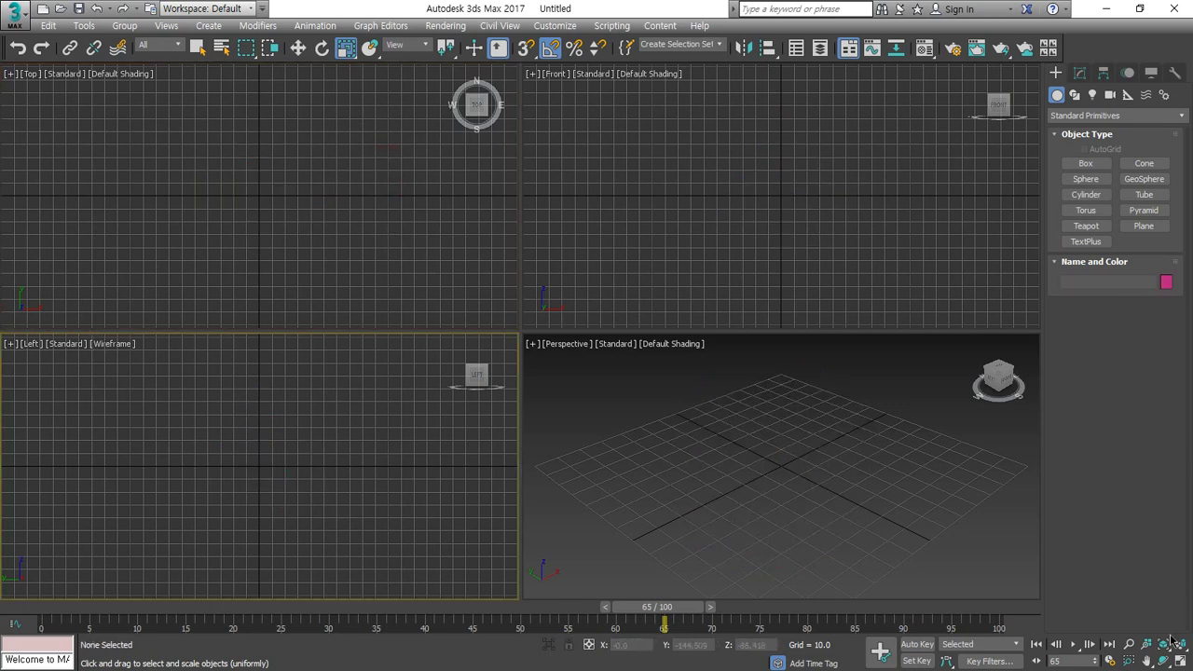
pyautogui.click(438, 244)
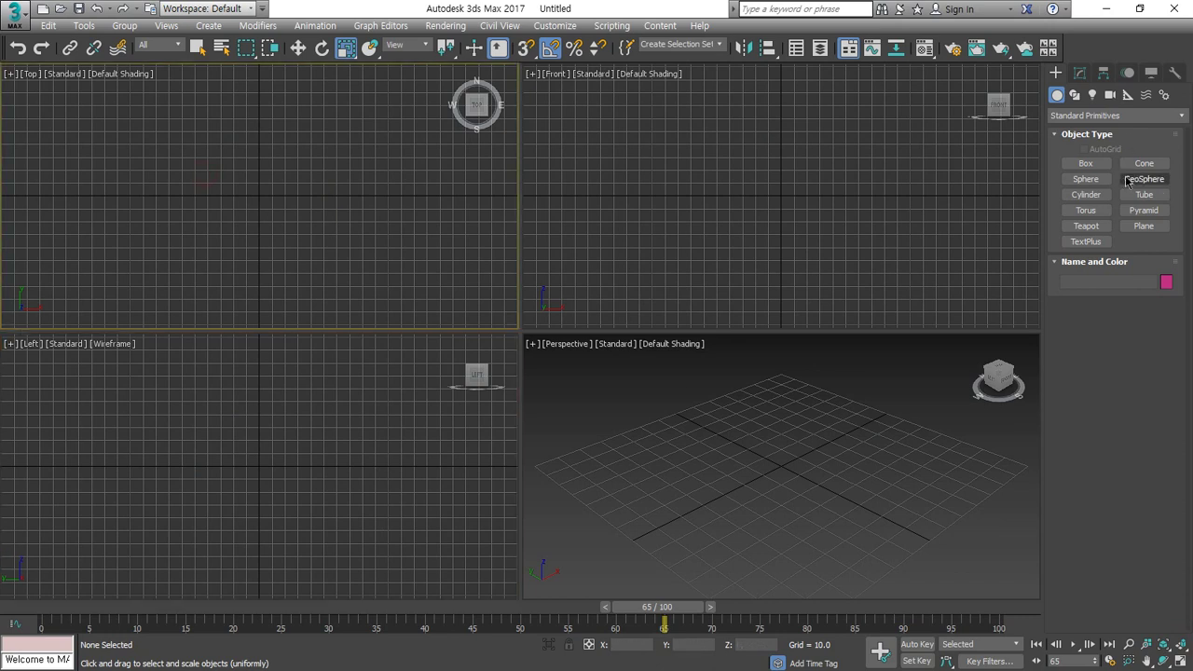
pyautogui.click(1074, 94)
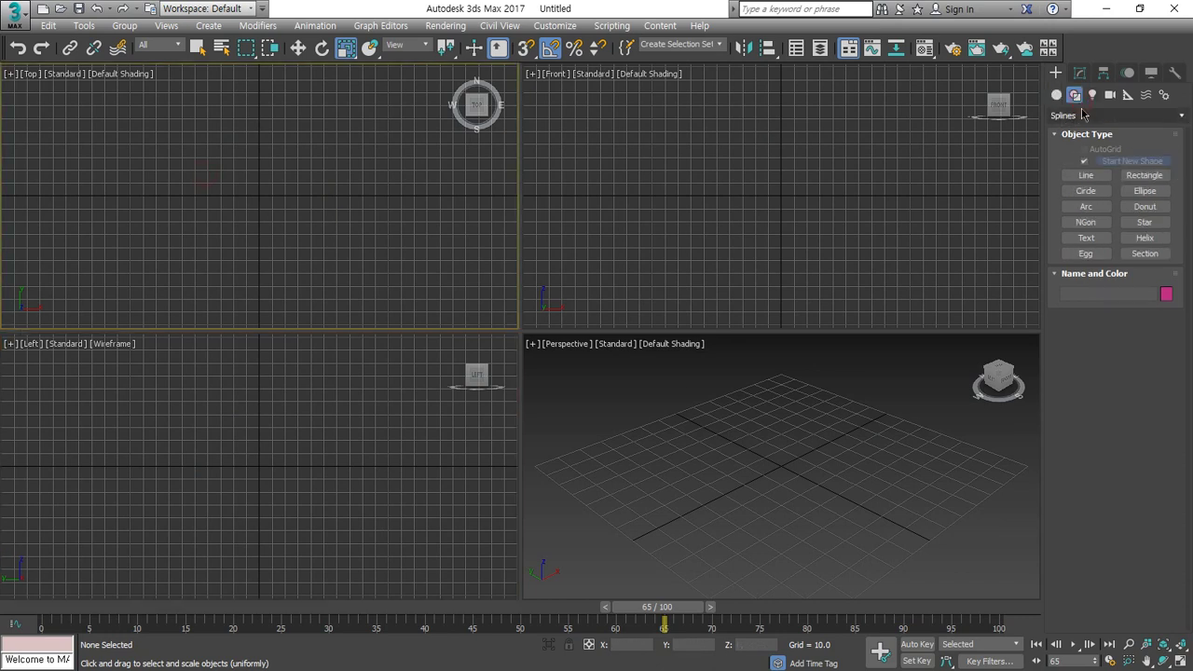
pyautogui.click(1084, 177)
pyautogui.click(181, 160)
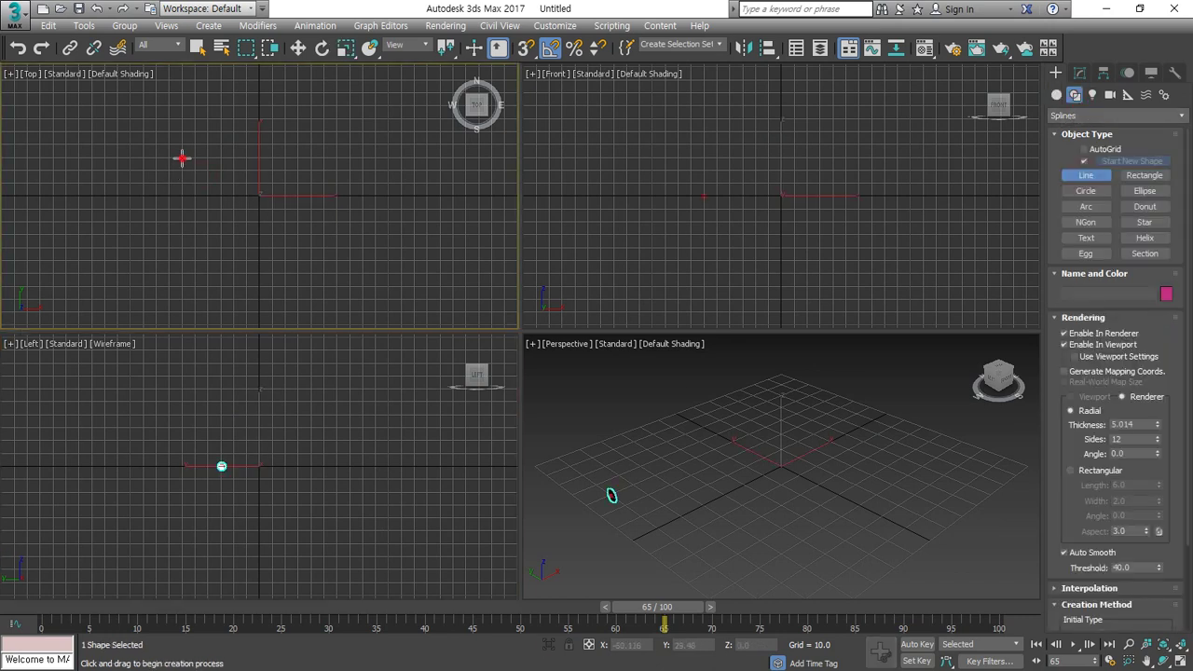
pyautogui.rightClick(193, 274)
pyautogui.rightClick(193, 274)
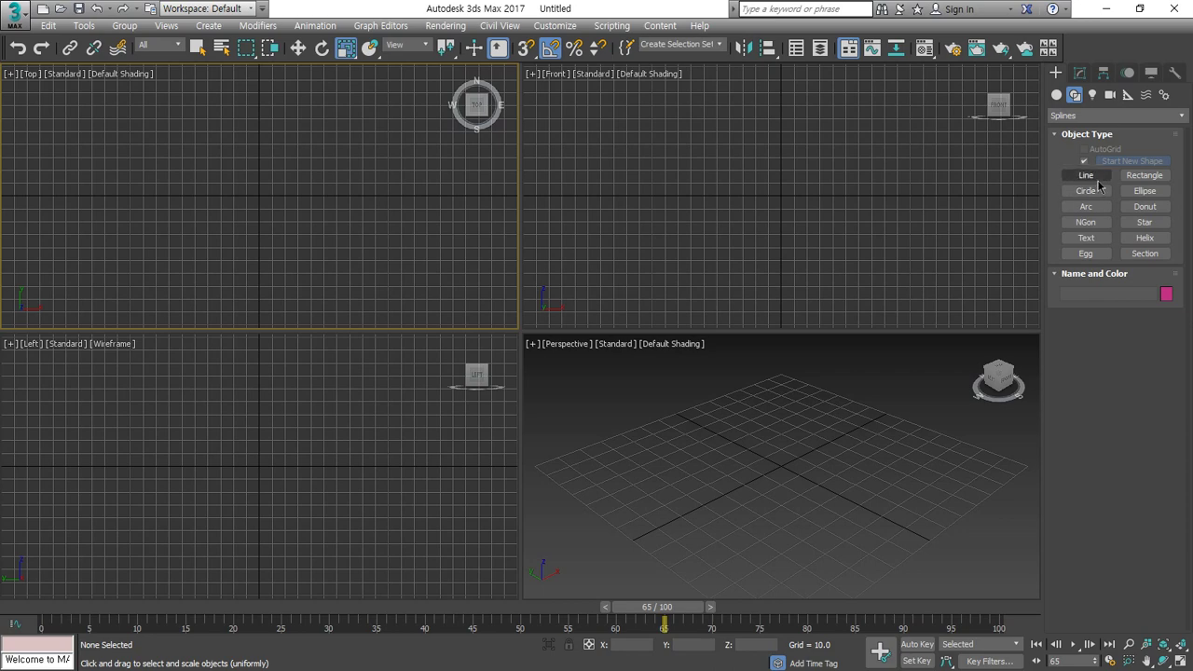
# - Draw a rectangle about 149 long and 165 wide in the Top view, with viewport and renderer thickness disabled
pyautogui.click(1144, 175)
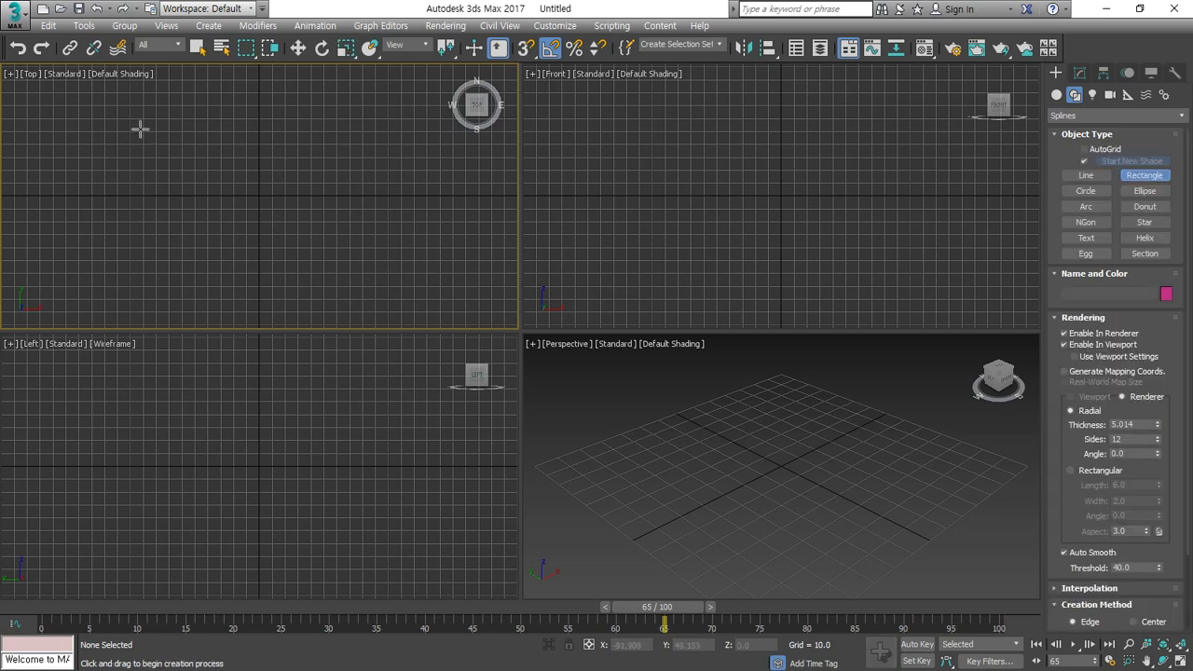
pyautogui.moveTo(139, 119); pyautogui.dragTo(356, 313)
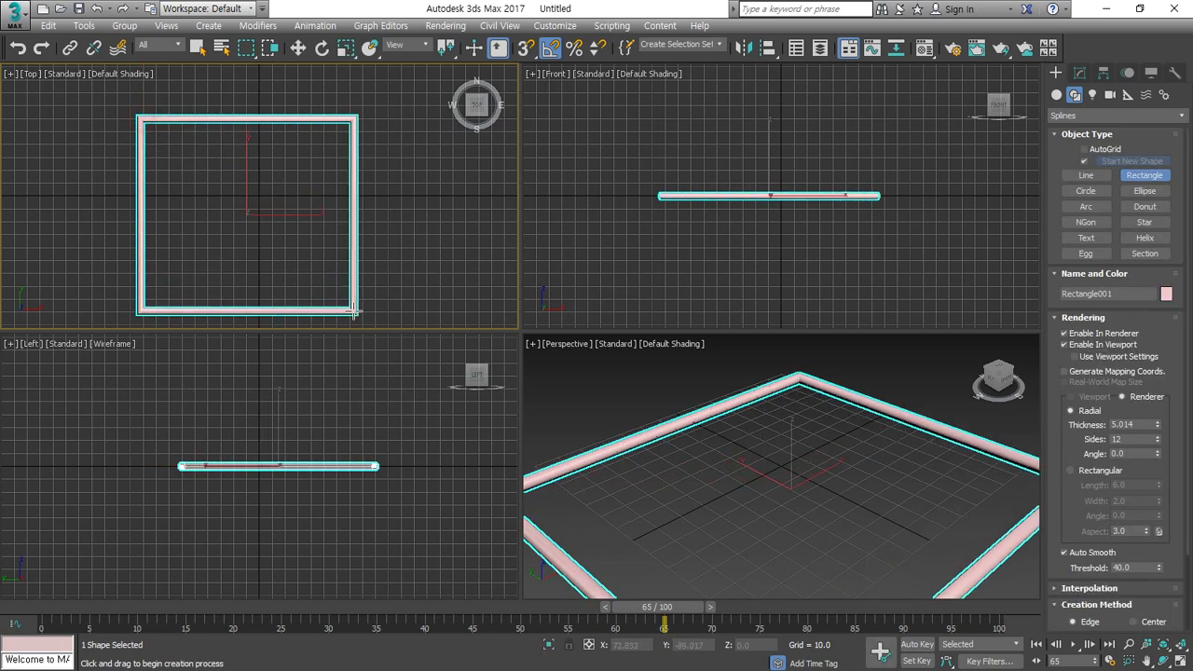
pyautogui.click(1065, 344)
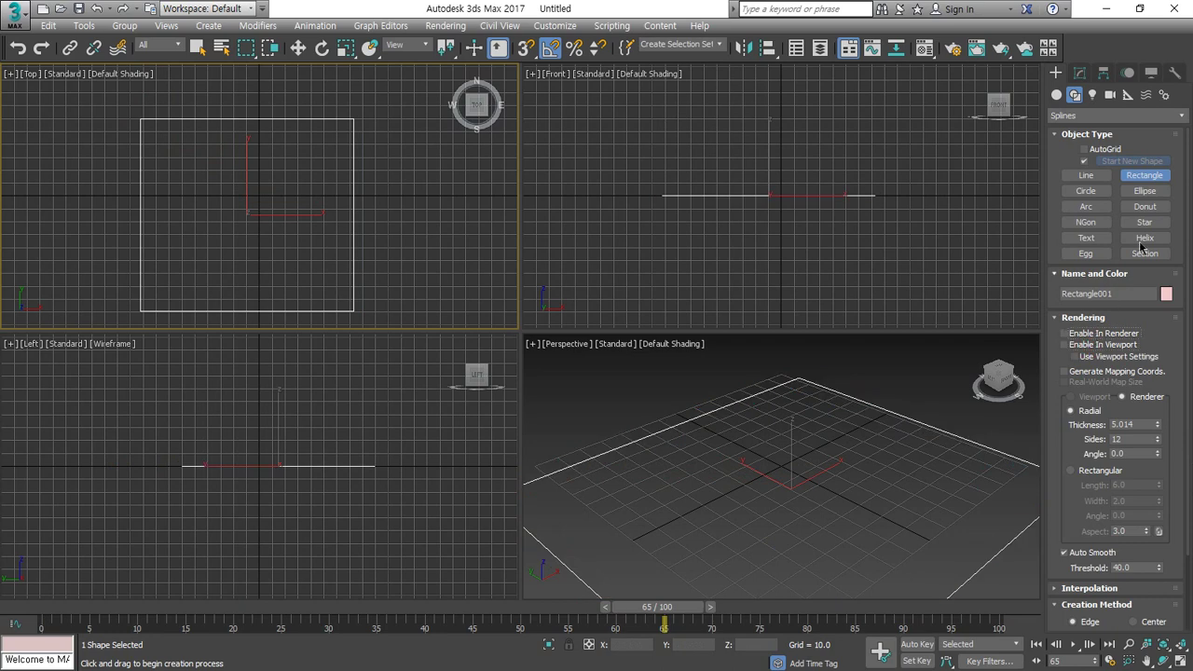
# - Convert the rectangle to an Editable Spline
pyautogui.press('r')
pyautogui.click(1079, 74)
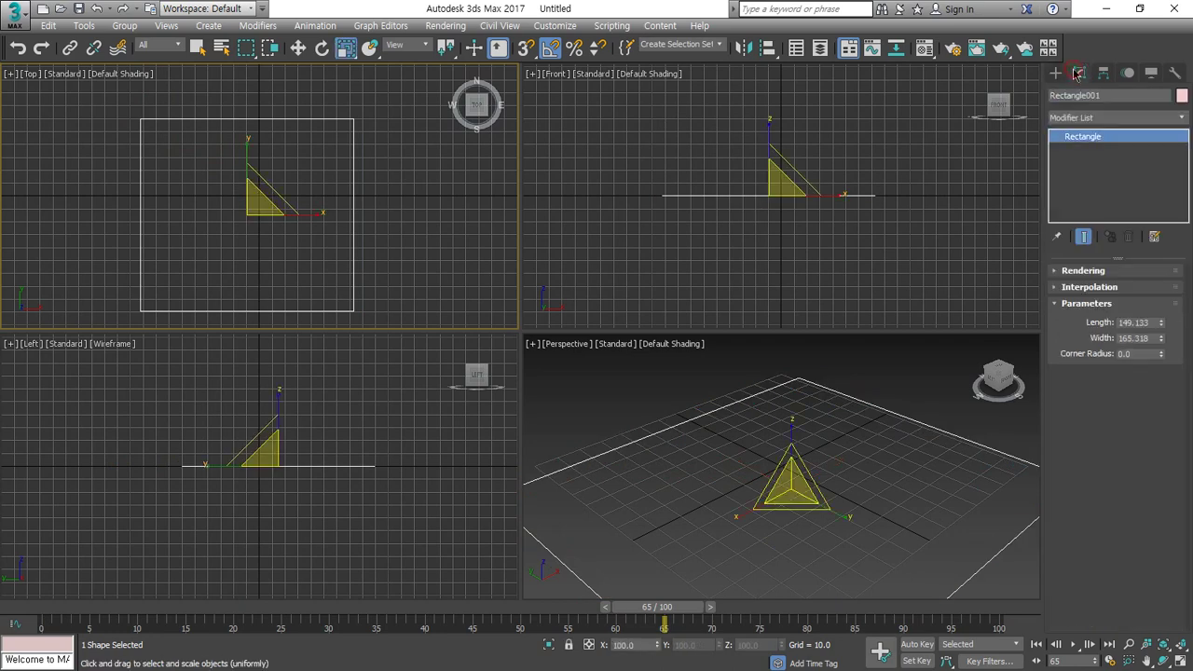
pyautogui.rightClick(1097, 140)
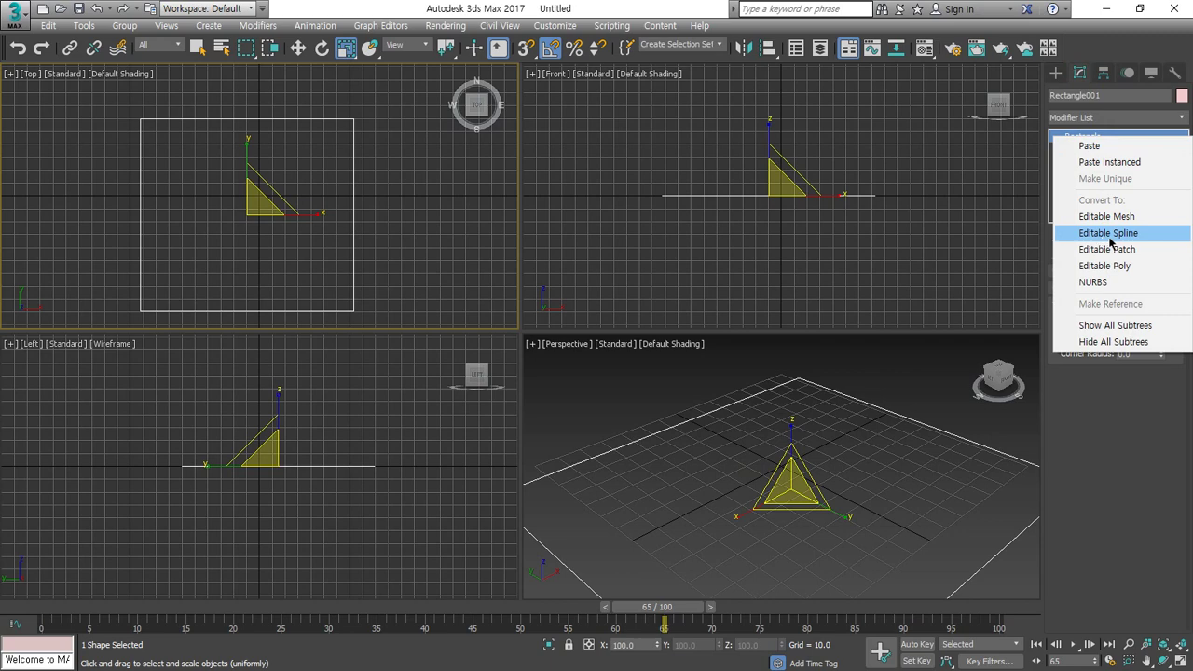
pyautogui.click(322, 265)
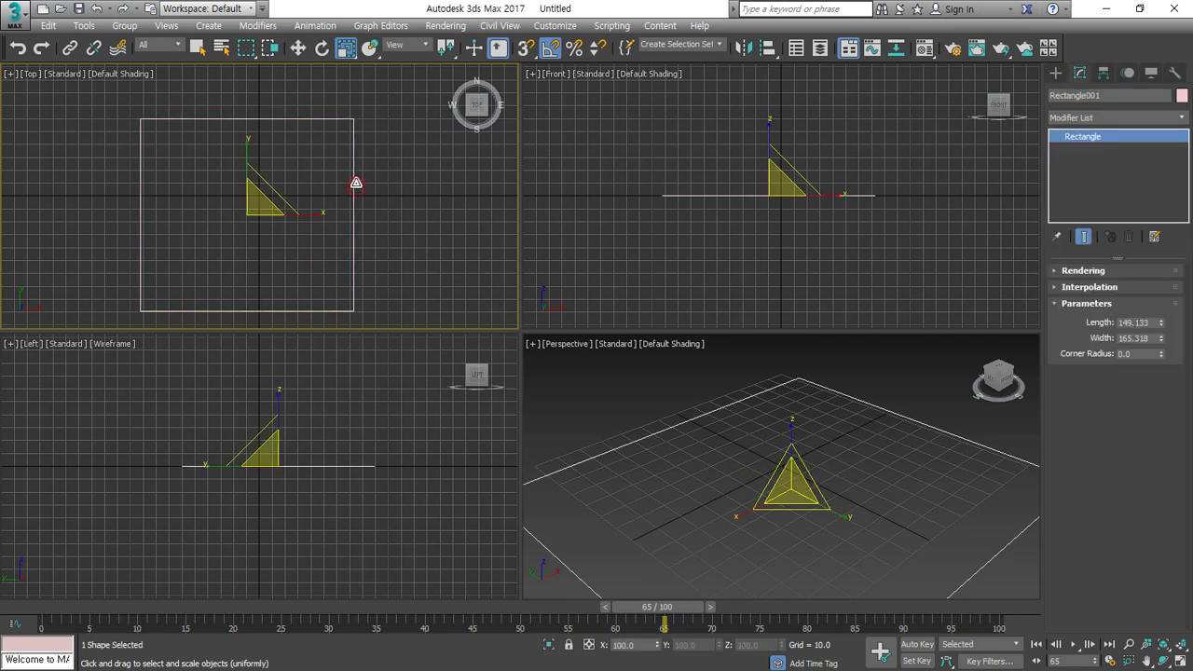
pyautogui.rightClick(352, 169)
pyautogui.click(339, 163)
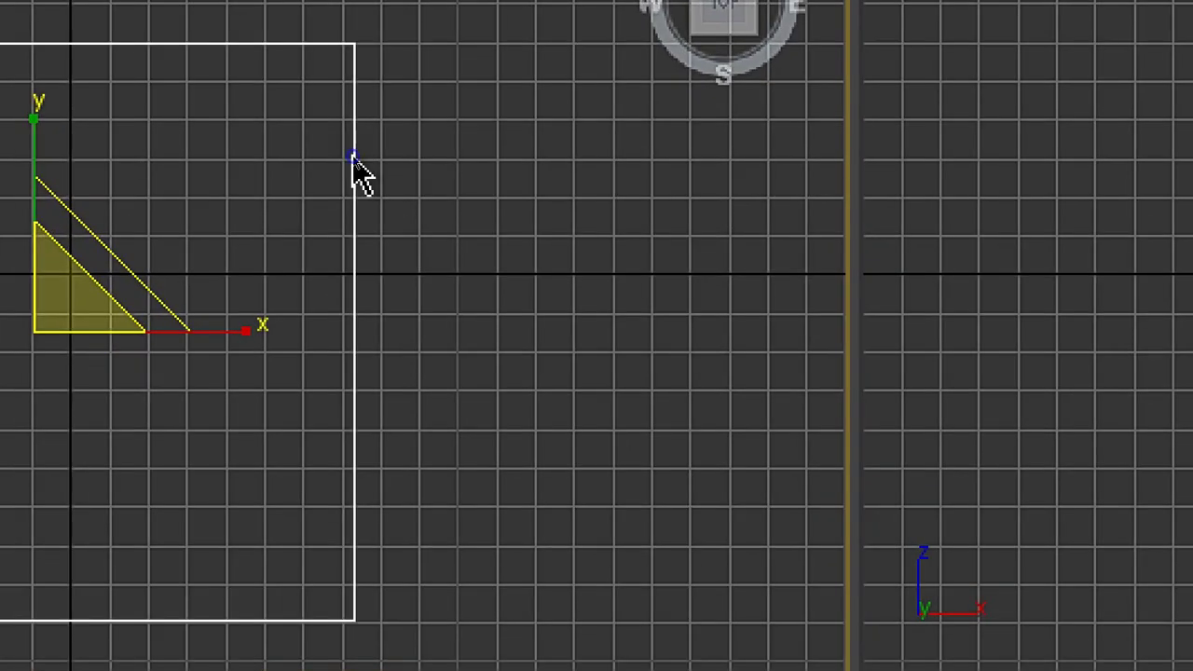
pyautogui.rightClick(351, 162)
pyautogui.moveTo(564, 636)
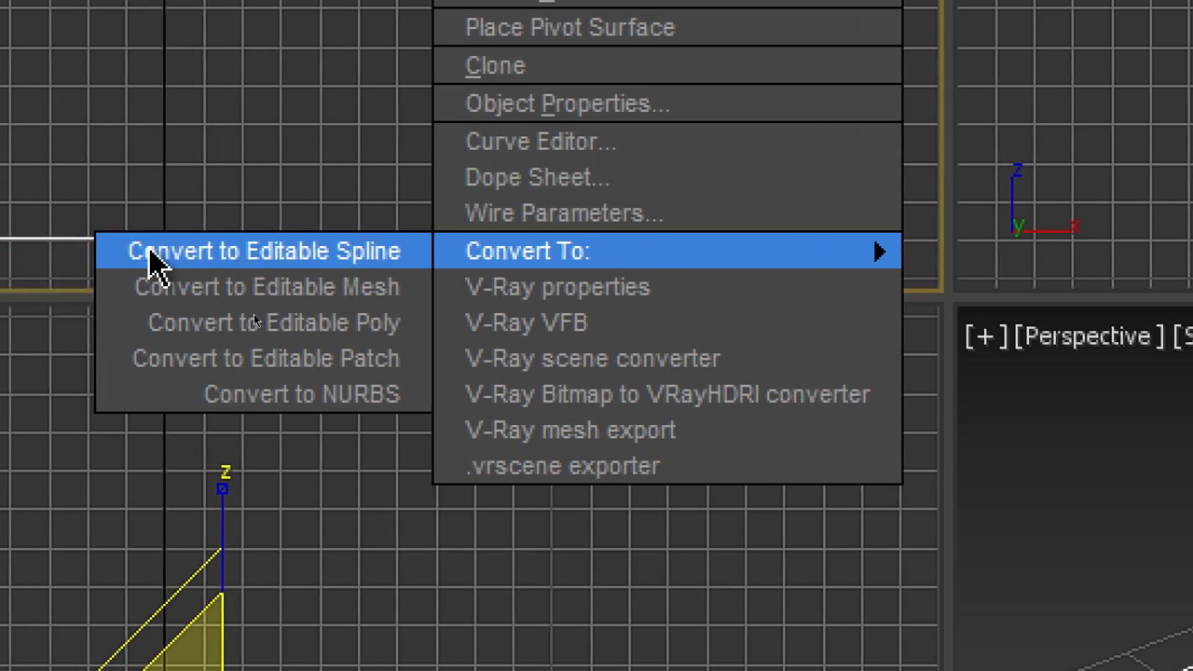
pyautogui.click(154, 261)
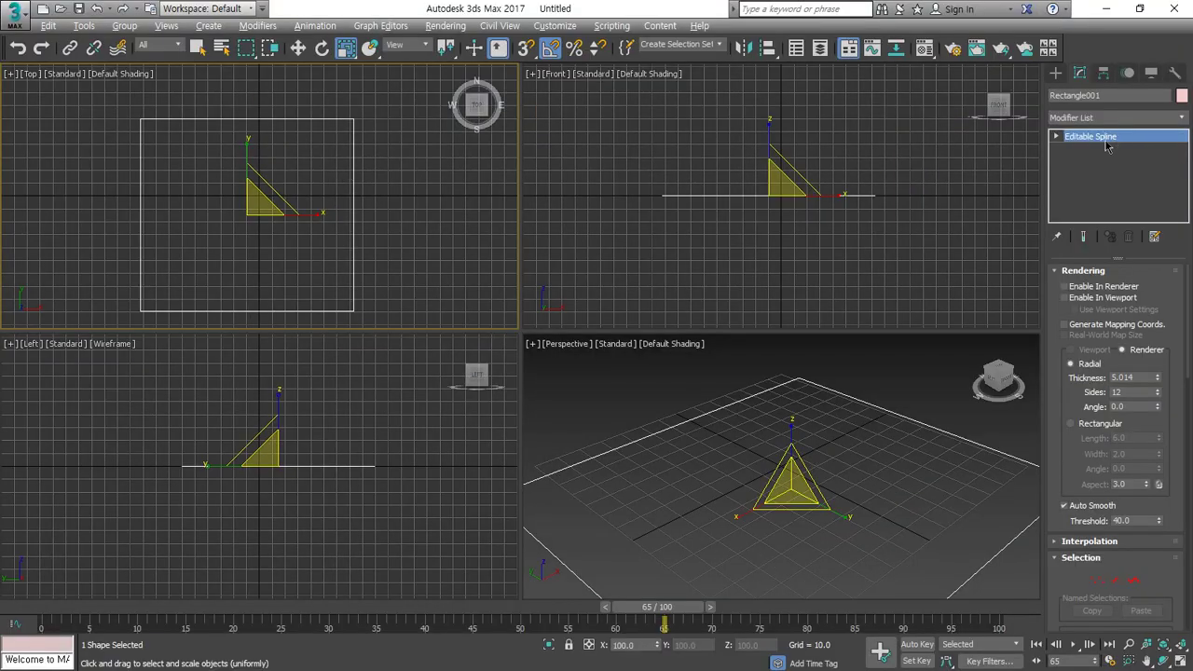
# - At segment level, select the rectangle's two vertical sides in the Top view, divide each with 1 vertex, and clear the selection
pyautogui.press('1')
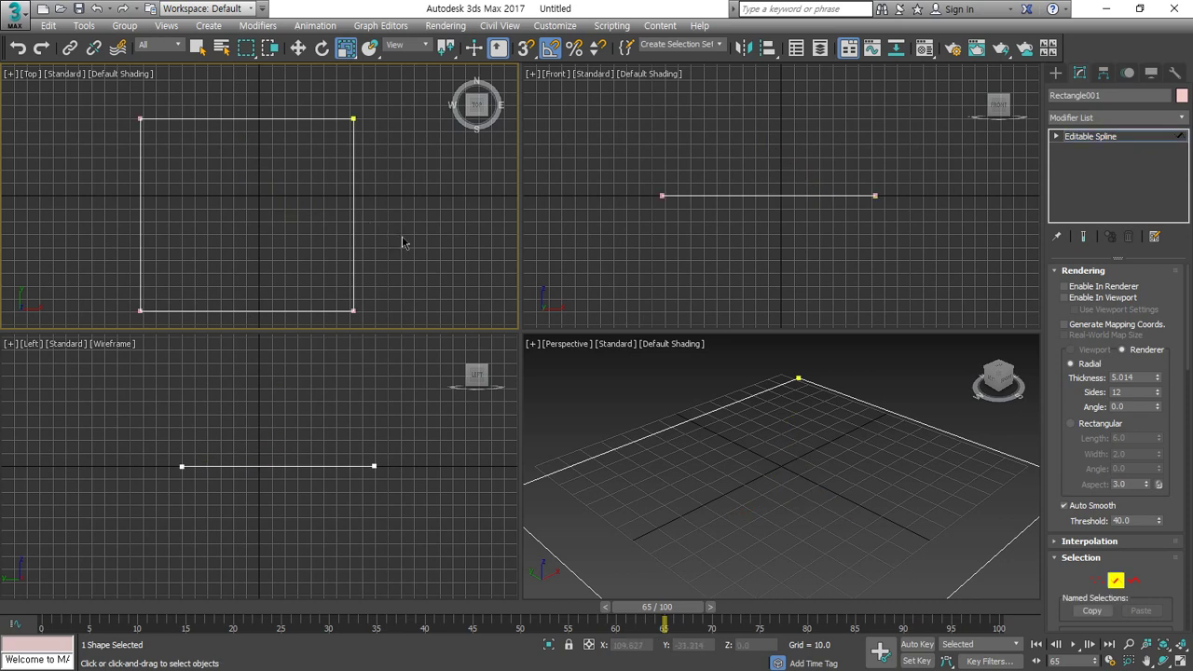
pyautogui.moveTo(389, 206); pyautogui.dragTo(112, 226)
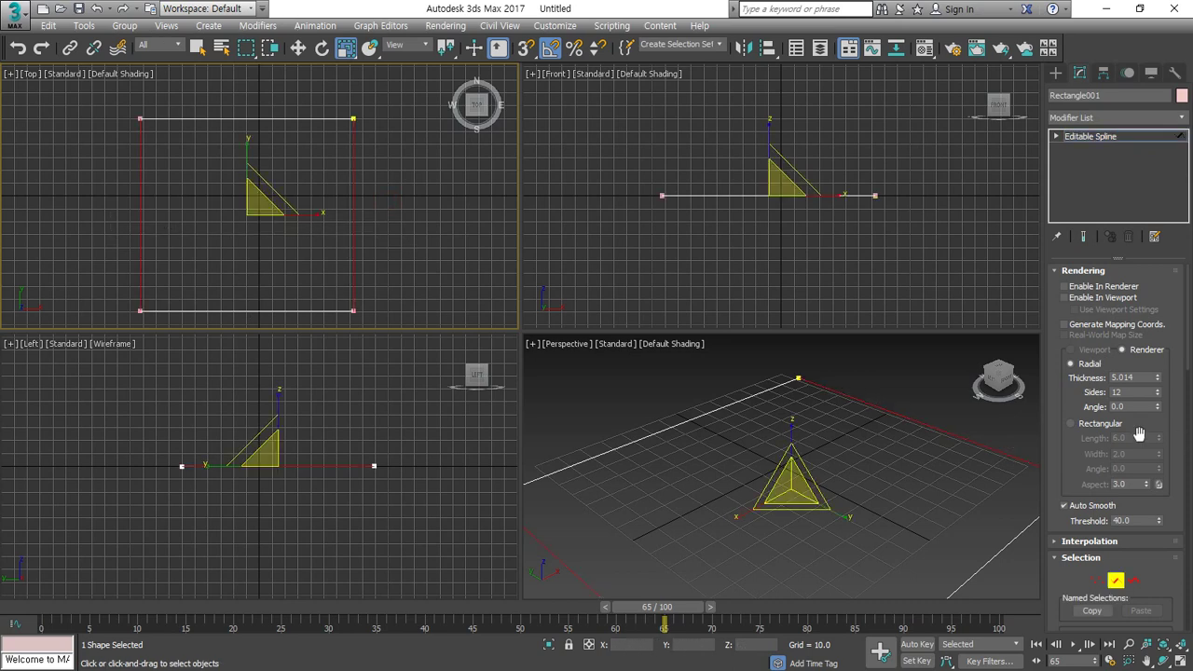
pyautogui.scroll(-10, 1138, 434)
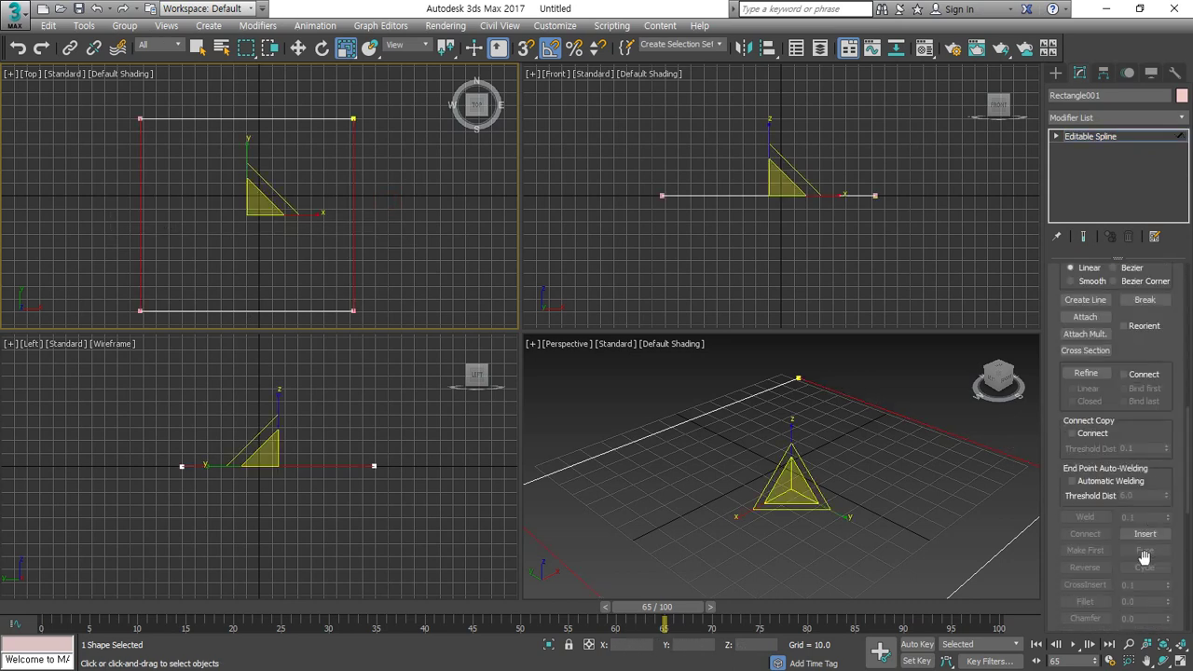
pyautogui.scroll(-10, 1144, 557)
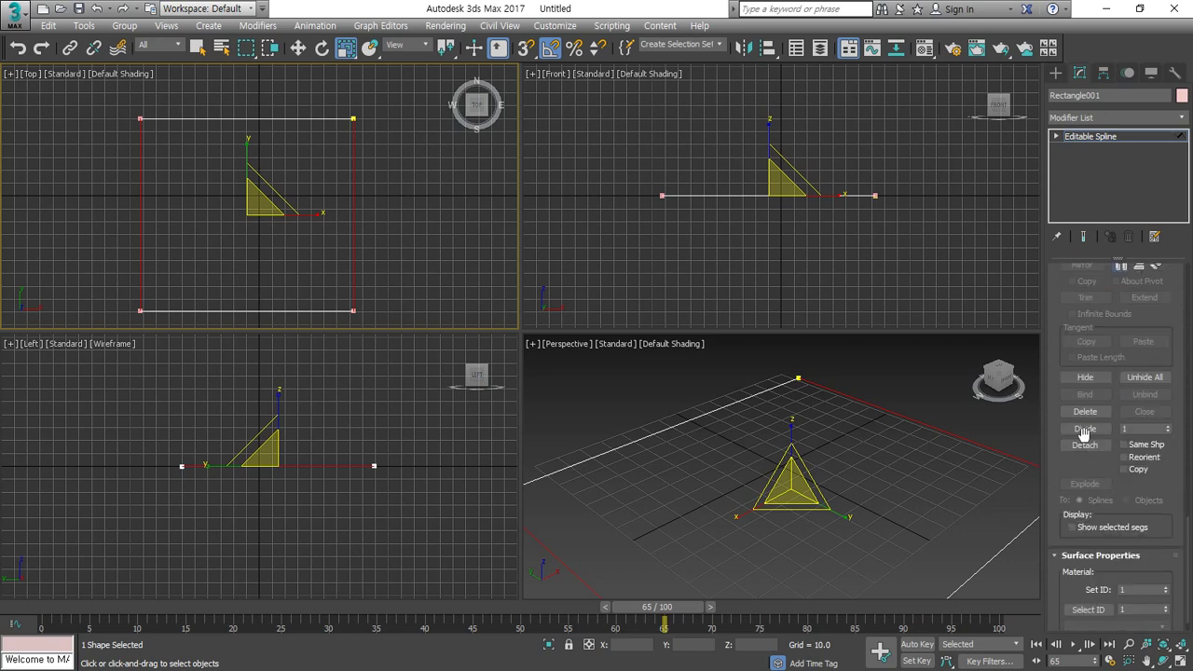
pyautogui.click(1084, 430)
pyautogui.click(382, 242)
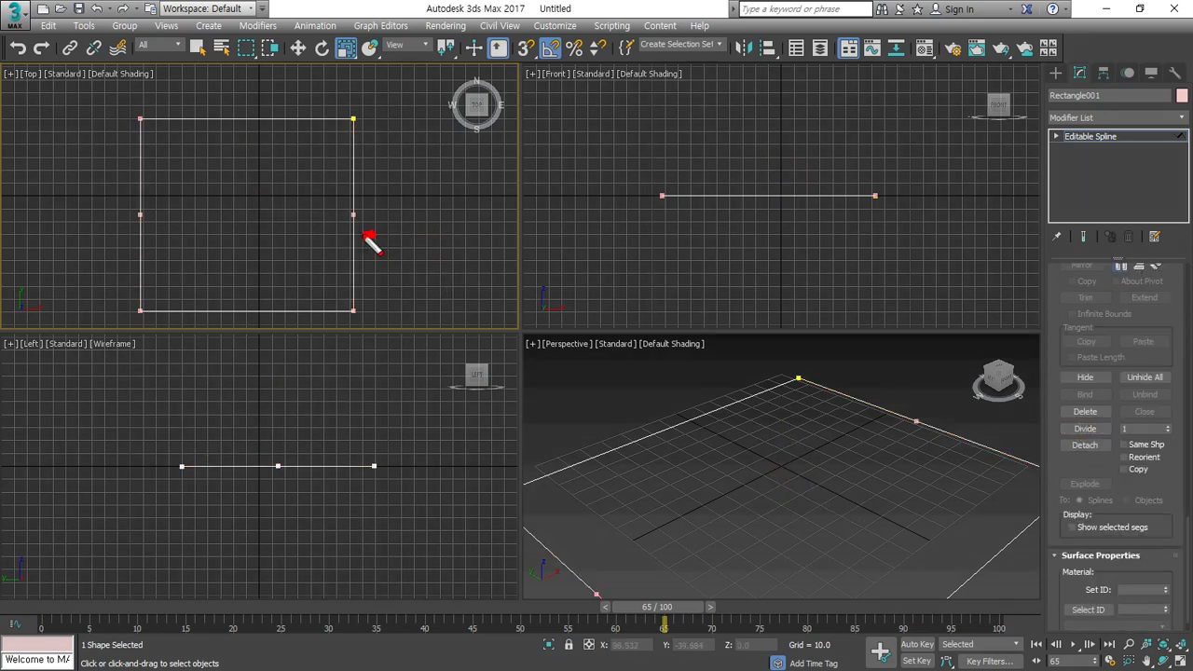
pyautogui.moveTo(368, 238); pyautogui.dragTo(377, 249)
pyautogui.moveTo(149, 240); pyautogui.dragTo(182, 233)
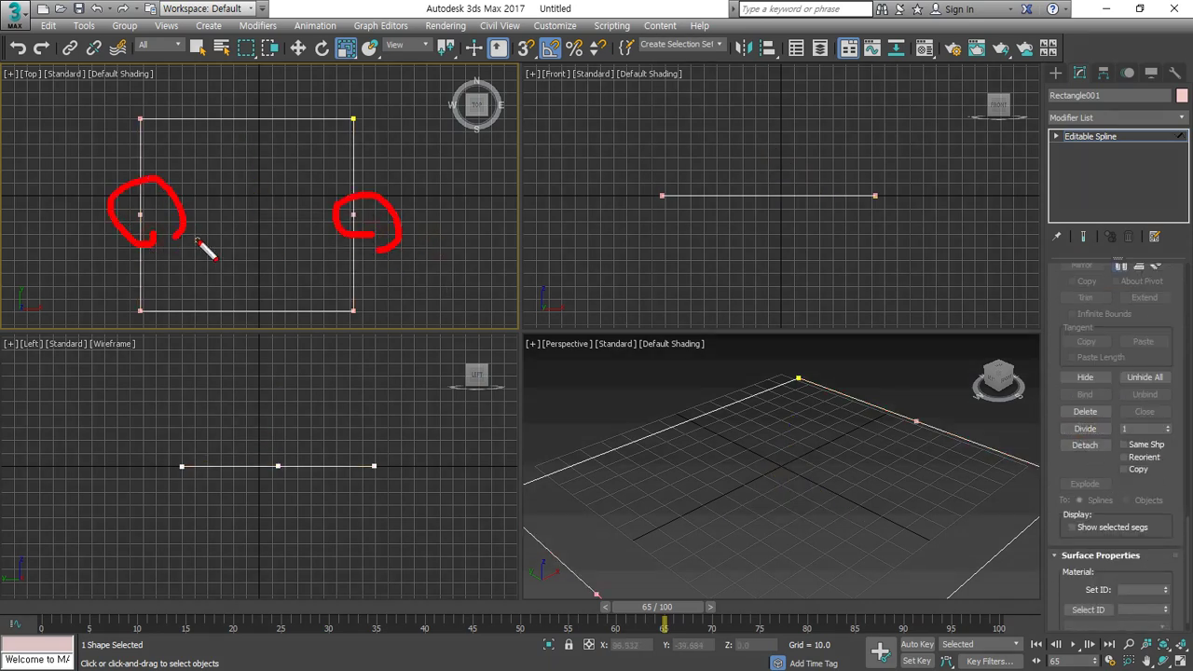
# - Select the rectangle's two horizontal sides in the Top view, divide each with 1 vertex, and clear the selection
pyautogui.press('Escape')
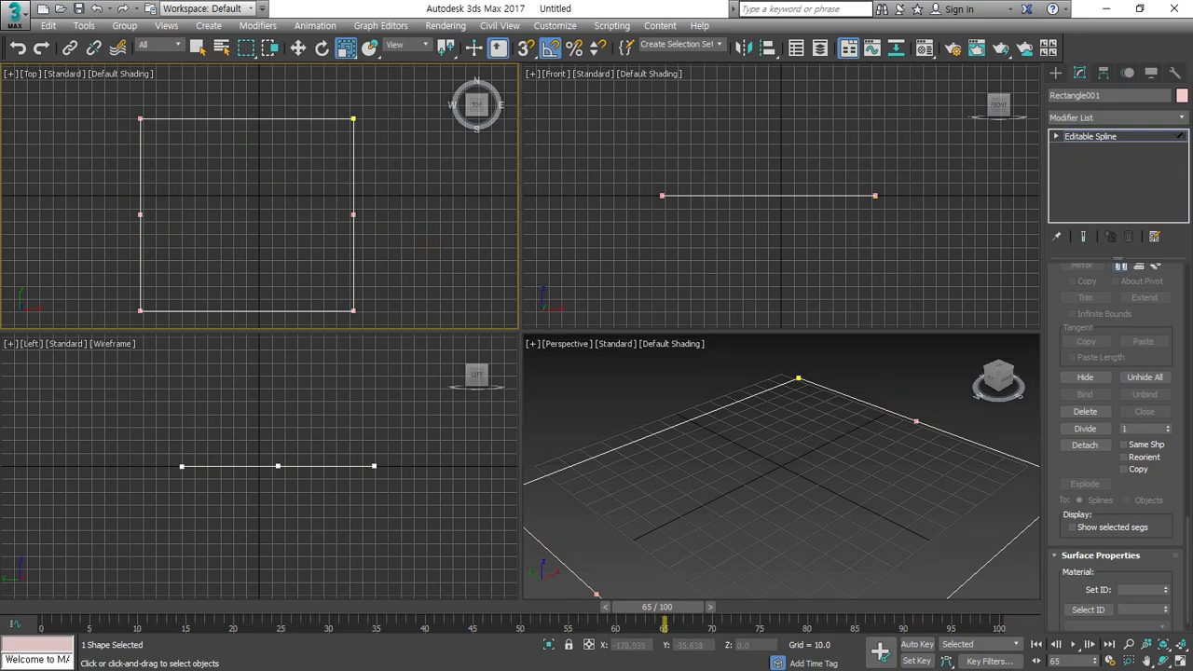
pyautogui.moveTo(281, 100); pyautogui.dragTo(259, 268)
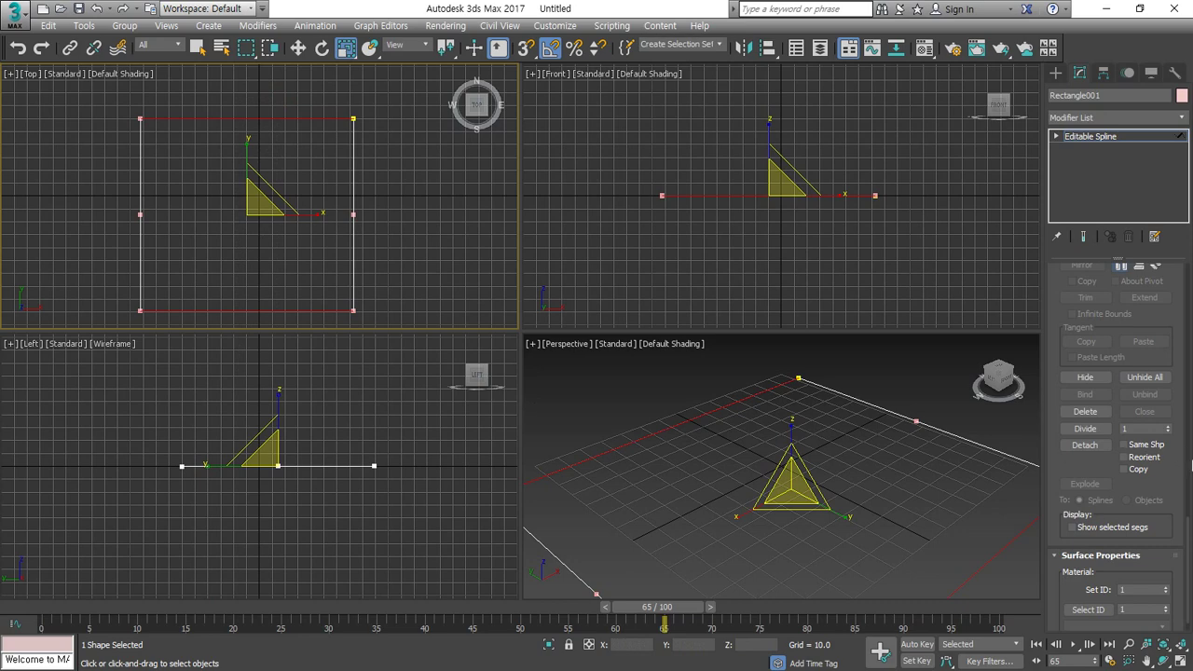
pyautogui.click(1091, 432)
pyautogui.click(390, 272)
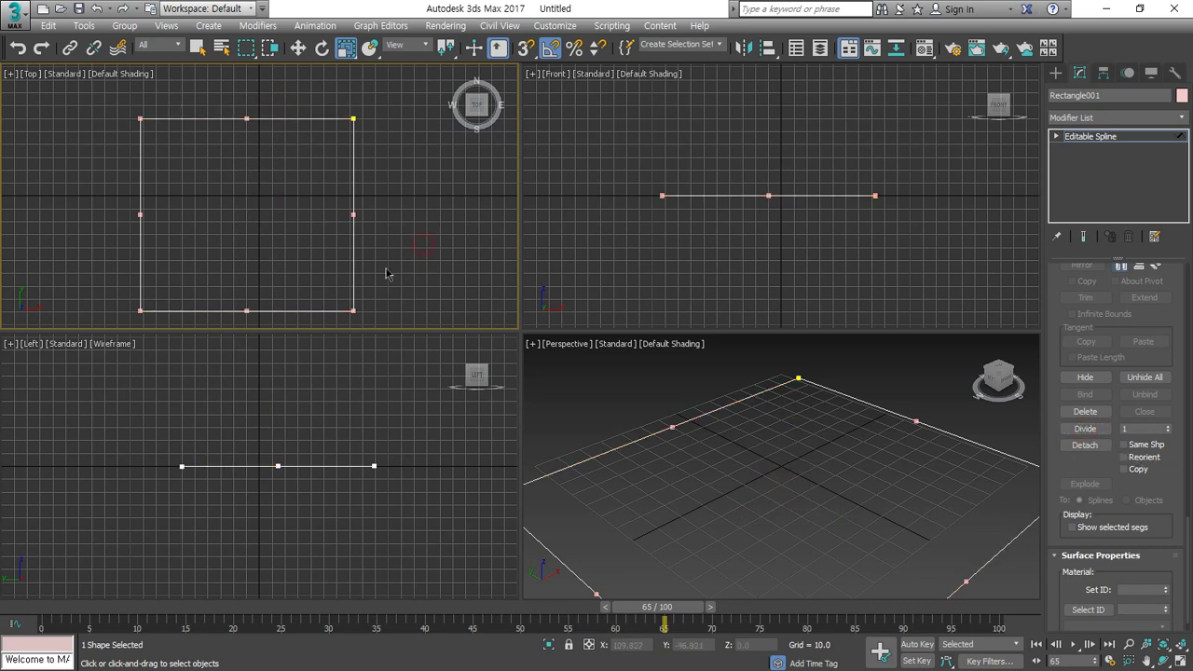
pyautogui.moveTo(264, 311); pyautogui.dragTo(258, 162)
pyautogui.hotkey('ctrl', 'z')
pyautogui.hotkey('ctrl', 'z')
pyautogui.moveTo(391, 188); pyautogui.dragTo(117, 216)
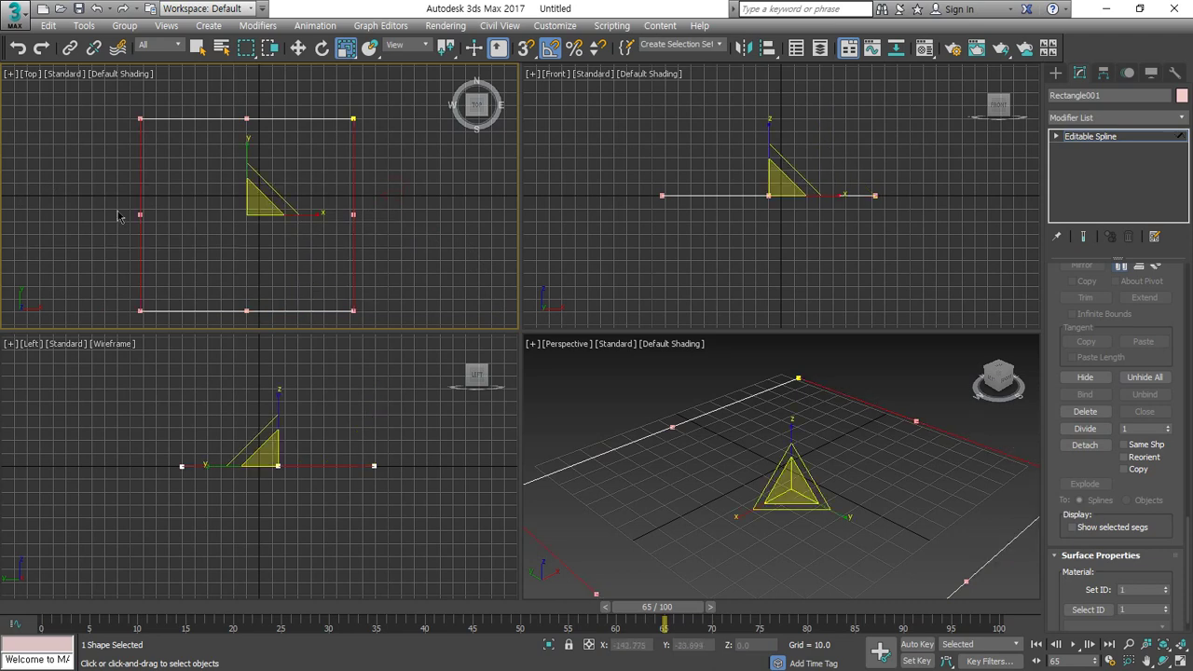
pyautogui.moveTo(278, 92); pyautogui.dragTo(226, 318)
pyautogui.click(431, 222)
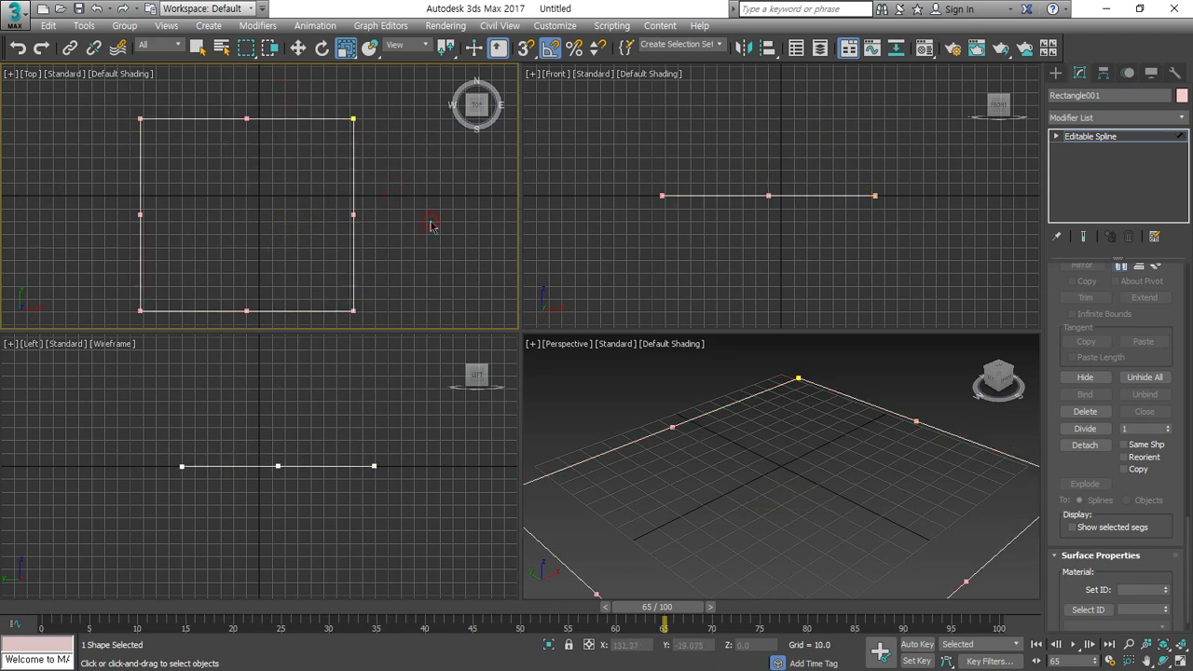
# - At vertex level, select the four midpoint vertices of the rectangle's sides in the Top view
pyautogui.press('1')
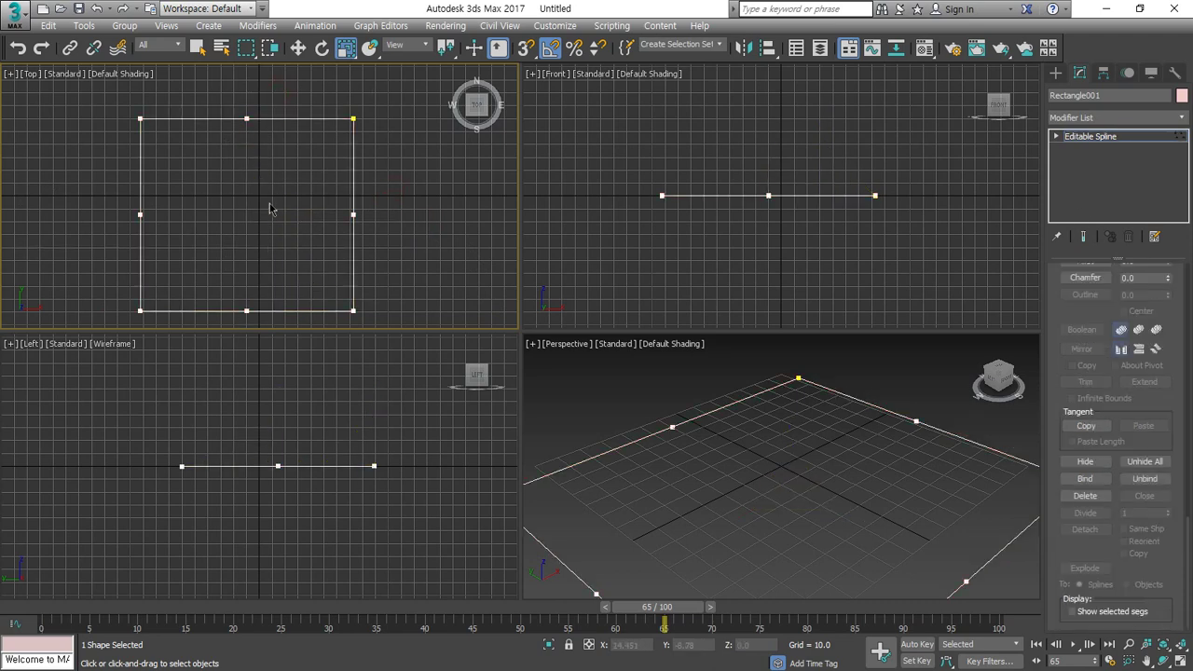
pyautogui.click(452, 202)
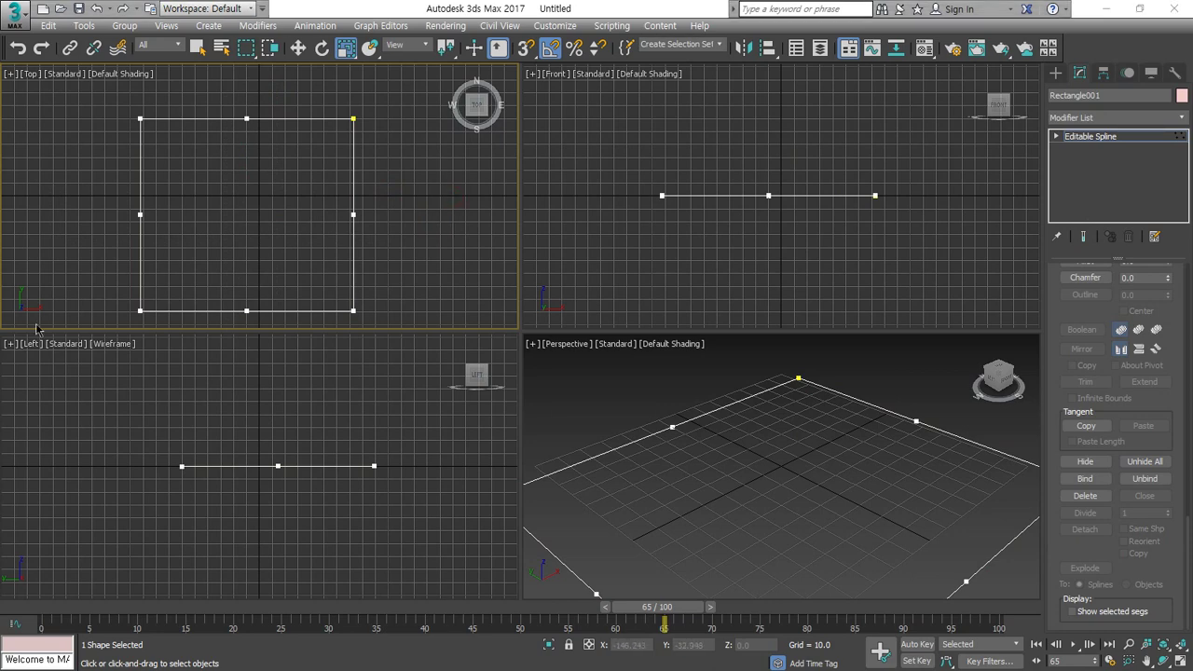
pyautogui.click(1057, 138)
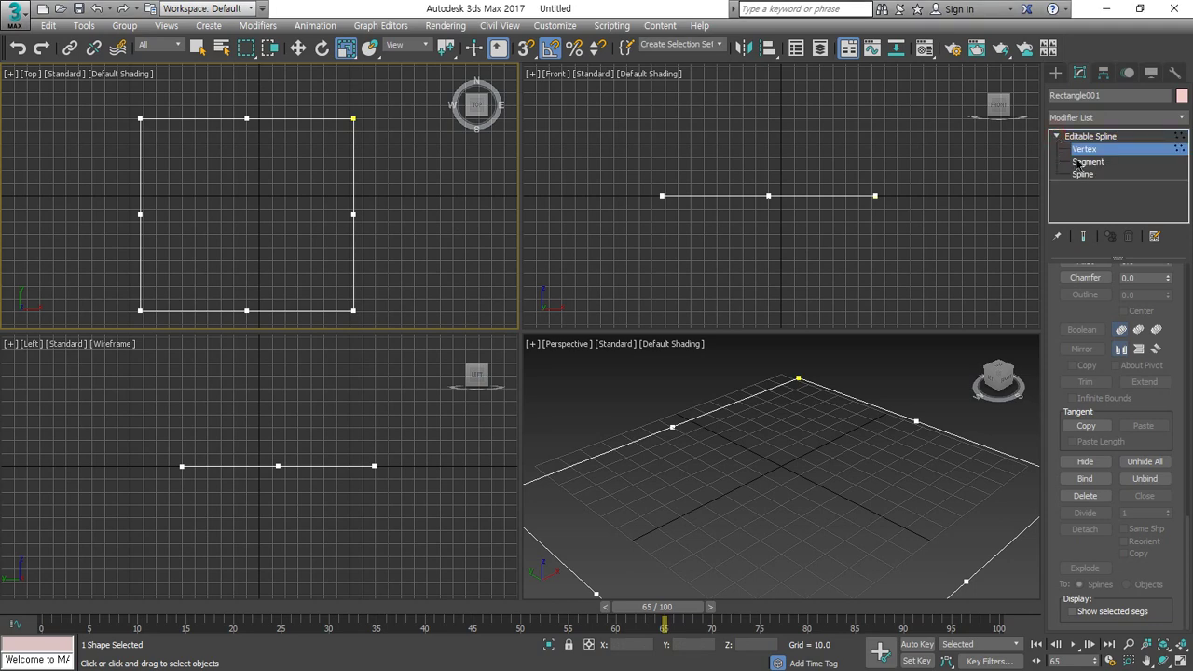
pyautogui.click(1085, 150)
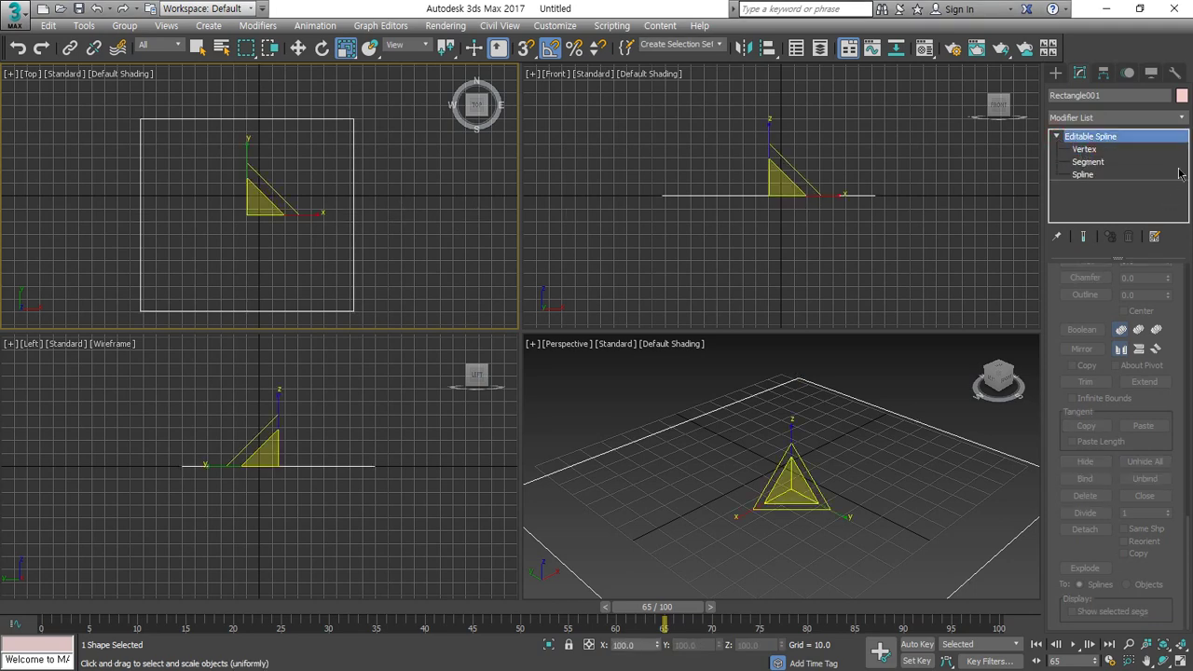
pyautogui.click(1084, 149)
pyautogui.moveTo(413, 207); pyautogui.dragTo(34, 235)
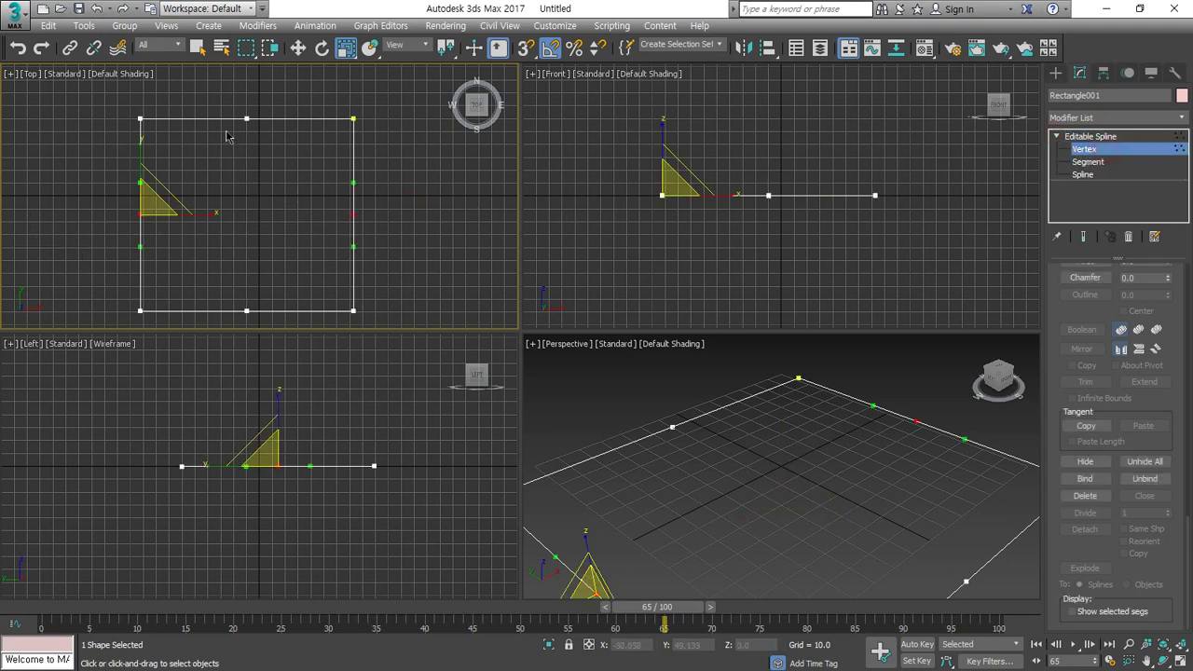
pyautogui.moveTo(284, 94); pyautogui.dragTo(222, 232)
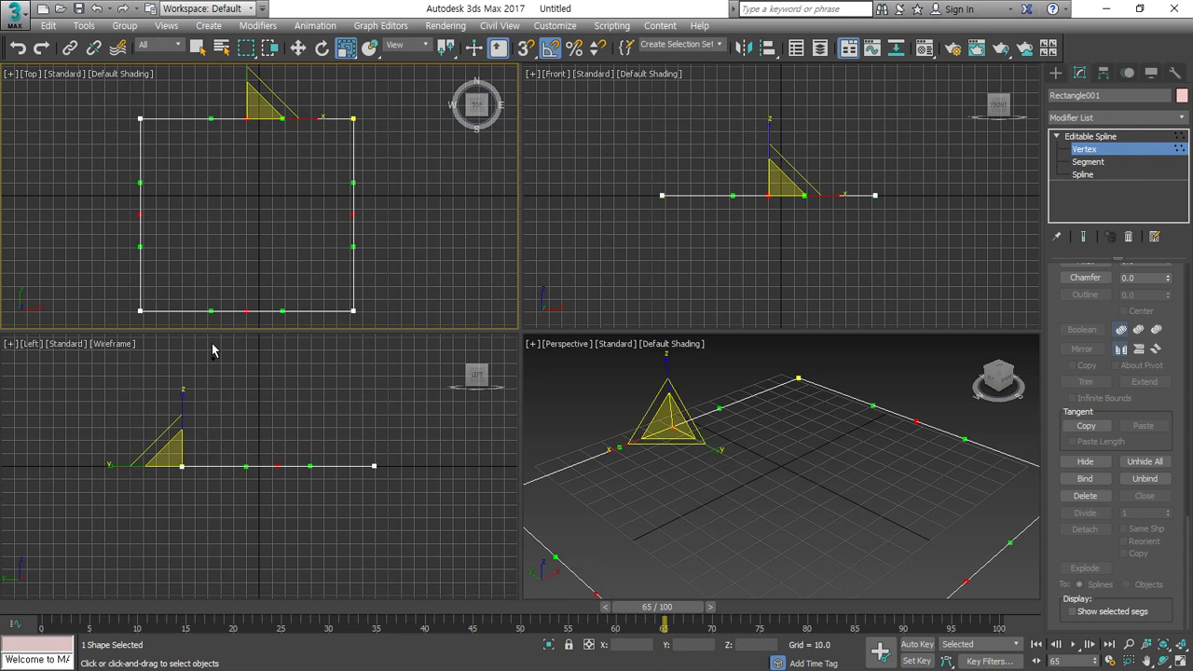
pyautogui.moveTo(373, 226)
pyautogui.mouseDown()
pyautogui.moveTo(152, 189)
pyautogui.moveTo(363, 261)
pyautogui.mouseUp()
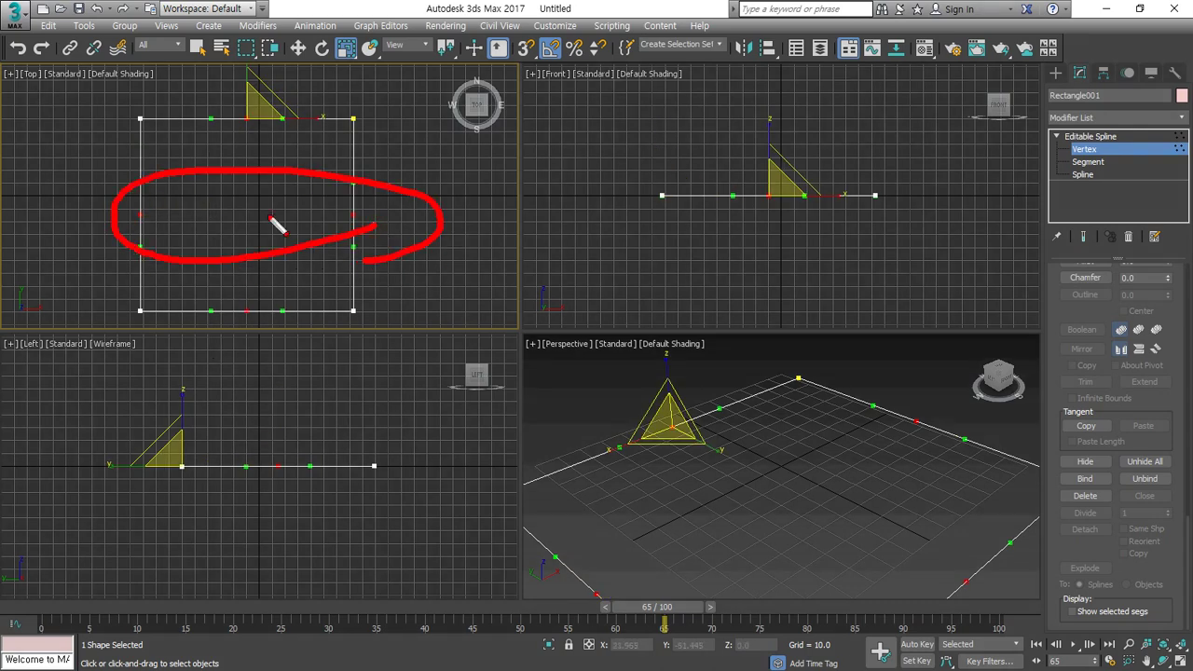
pyautogui.moveTo(266, 93)
pyautogui.mouseDown()
pyautogui.moveTo(274, 361)
pyautogui.moveTo(258, 112)
pyautogui.mouseUp()
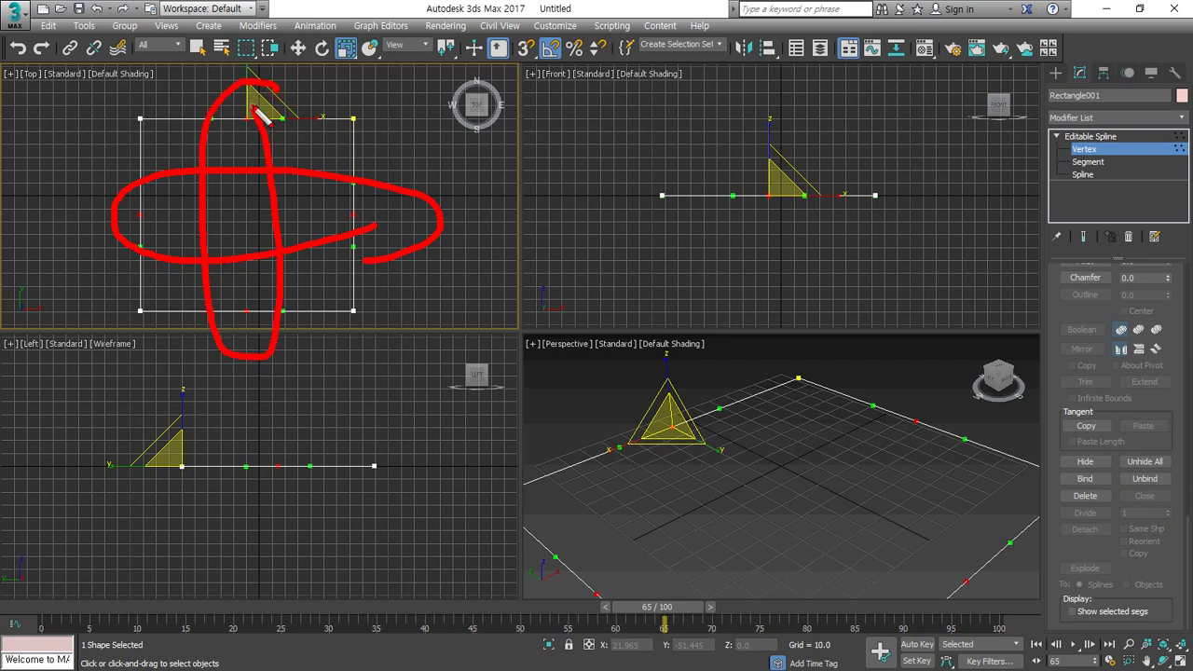
pyautogui.moveTo(457, 50)
pyautogui.mouseDown()
pyautogui.moveTo(430, 67)
pyautogui.moveTo(464, 24)
pyautogui.moveTo(487, 65)
pyautogui.mouseUp()
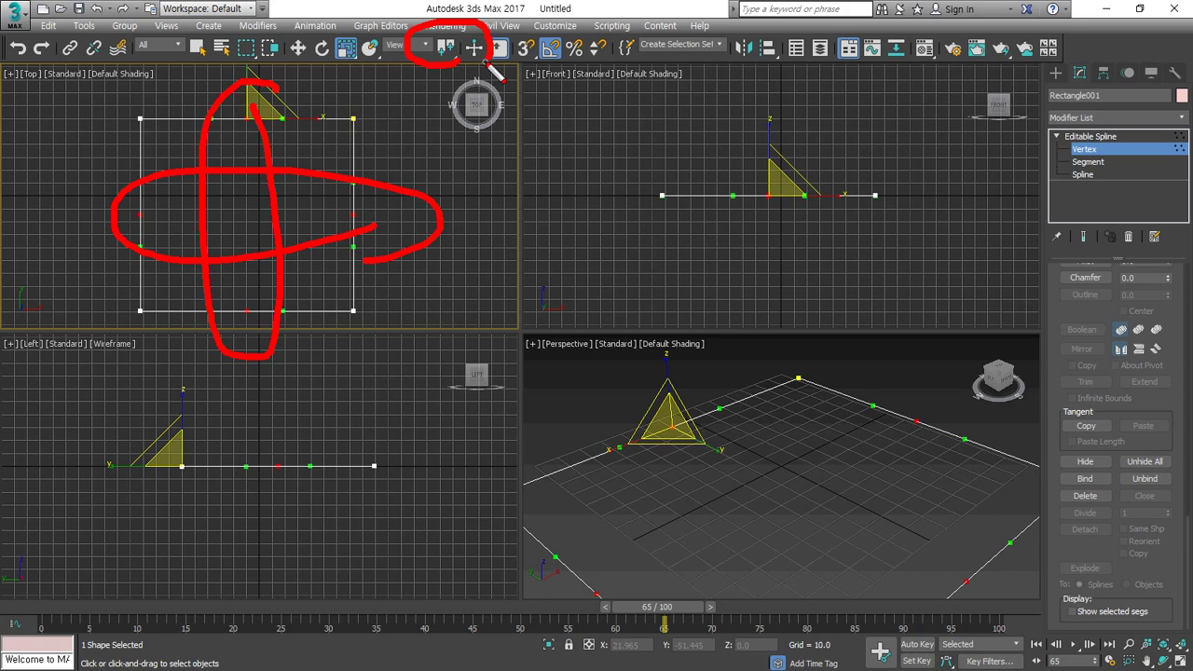
pyautogui.press('Escape')
# - Switch the transform center to Use Selection Center, scale the four midpoint vertices inward on both axes, and clear the selection
pyautogui.moveTo(446, 49); pyautogui.dragTo(452, 95)
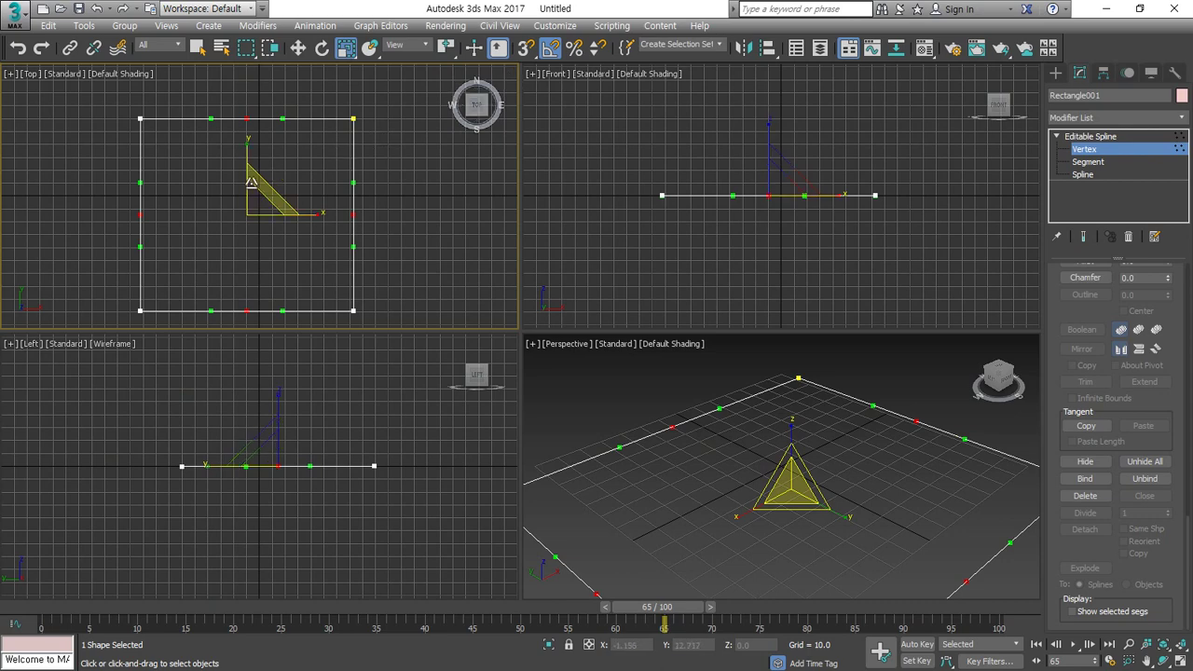
pyautogui.moveTo(266, 187); pyautogui.dragTo(236, 247)
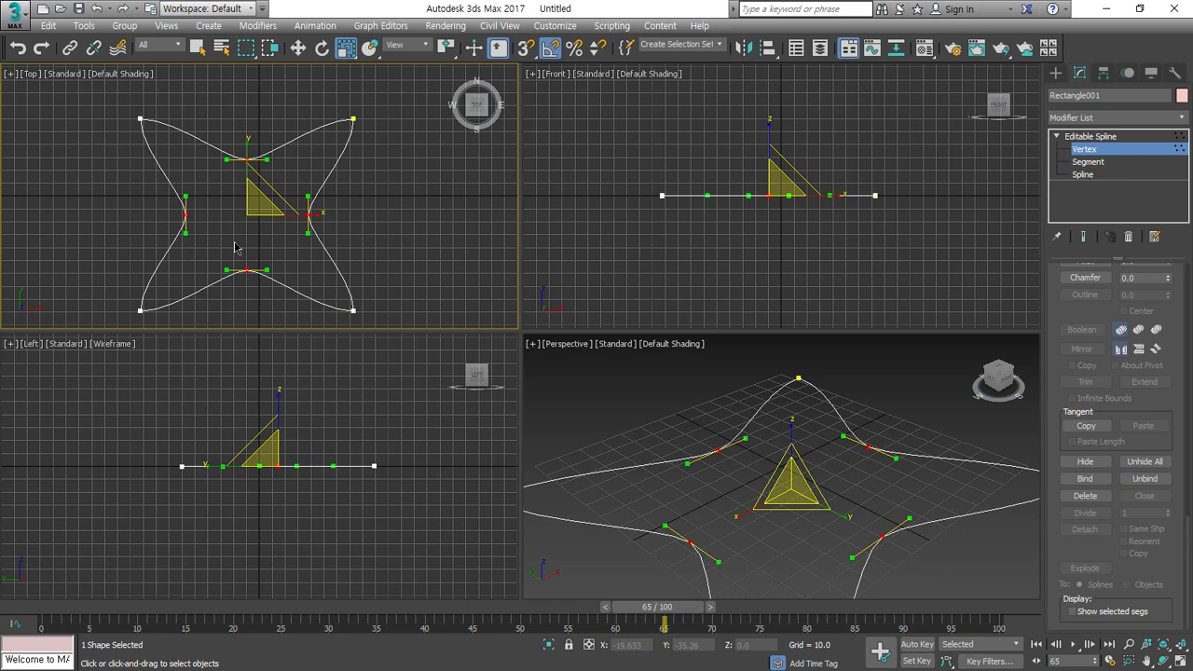
pyautogui.click(364, 159)
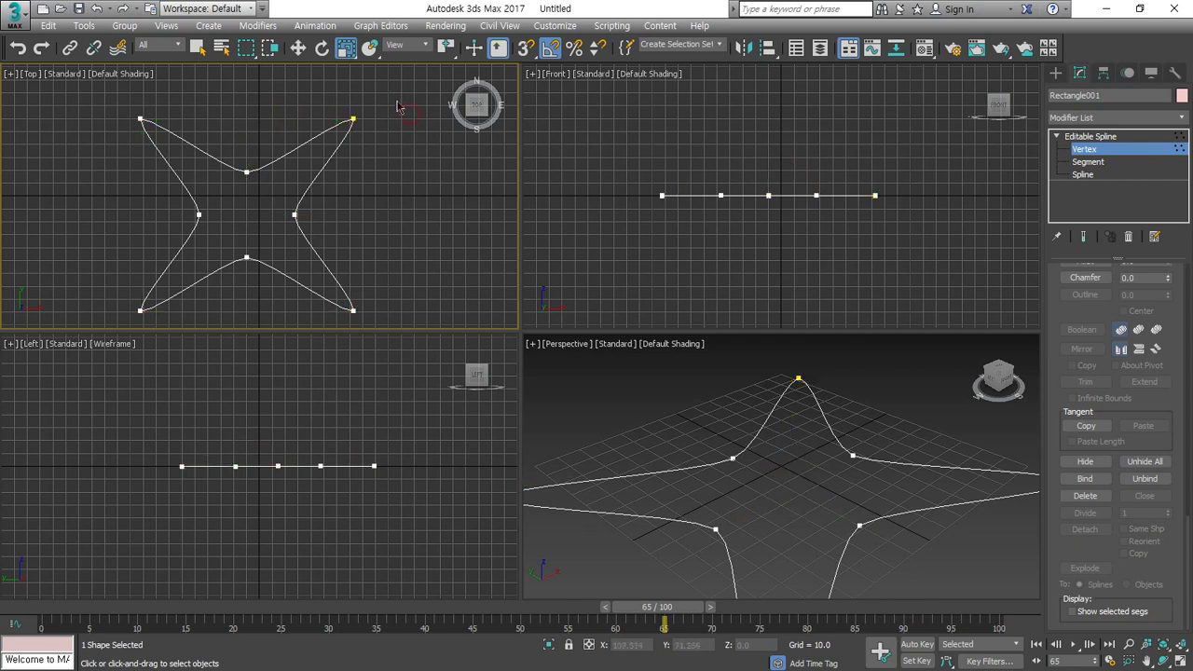
# - Select the four corner vertices in the Top view and enable Lock Handles with the Alike option
pyautogui.moveTo(151, 124); pyautogui.dragTo(81, 131)
pyautogui.keyDown('ctrl'); pyautogui.moveTo(371, 293); pyautogui.dragTo(79, 333); pyautogui.keyUp('ctrl')
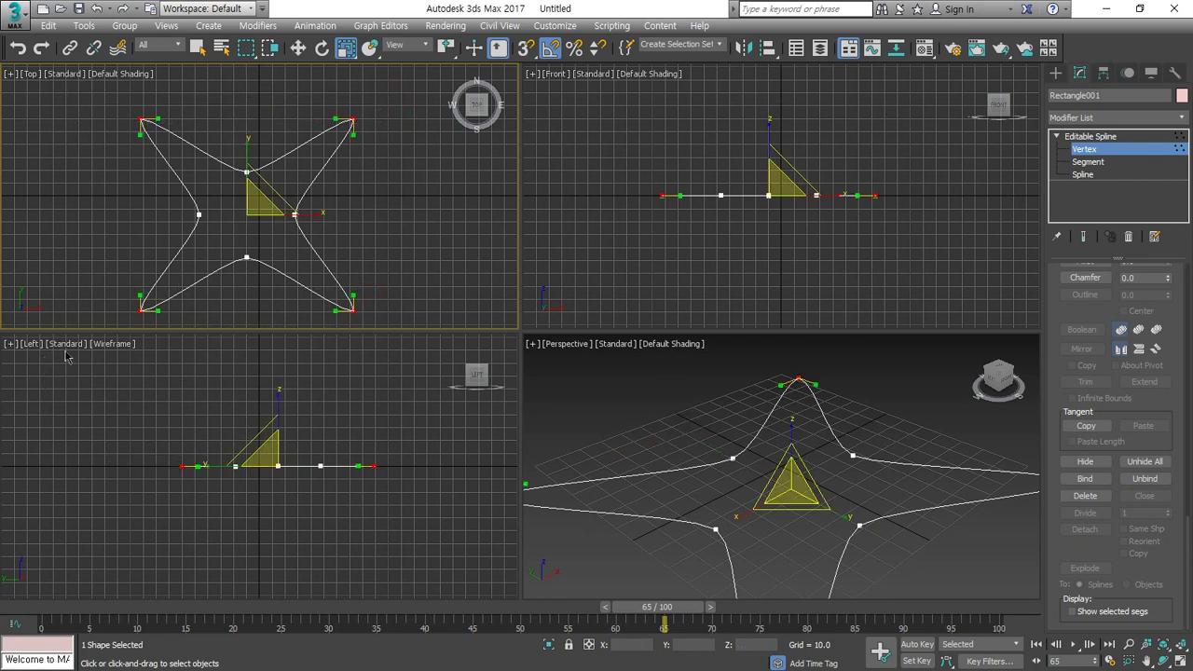
pyautogui.scroll(3, 1142, 368)
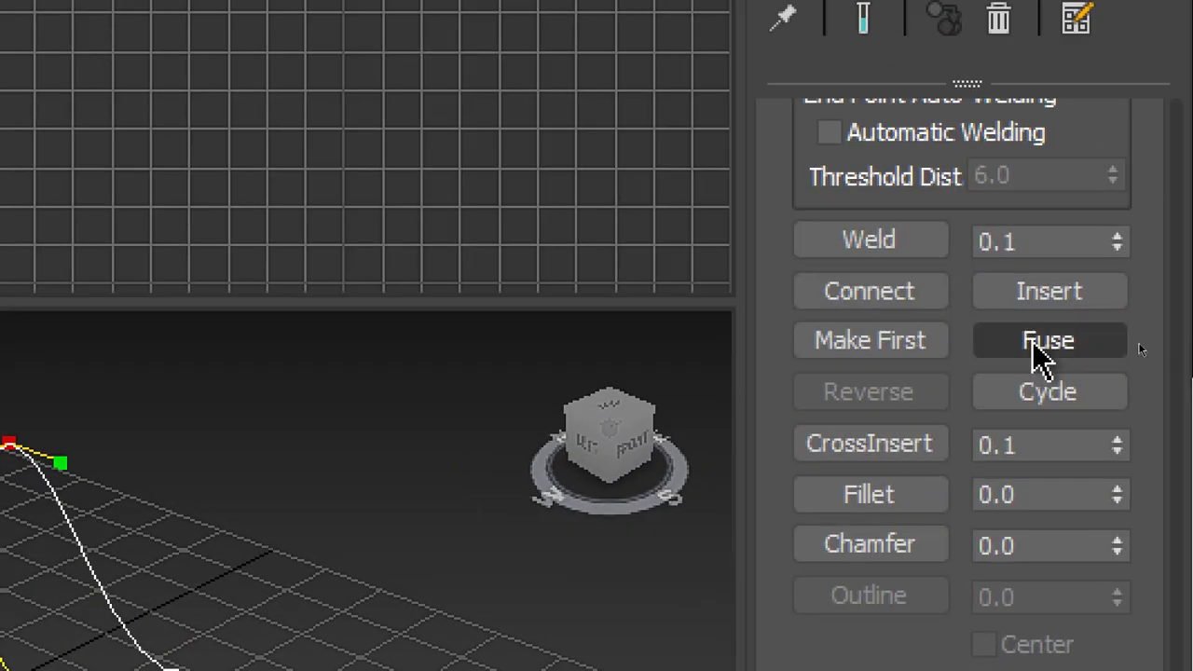
pyautogui.scroll(4, 1138, 341)
pyautogui.scroll(6, 1109, 335)
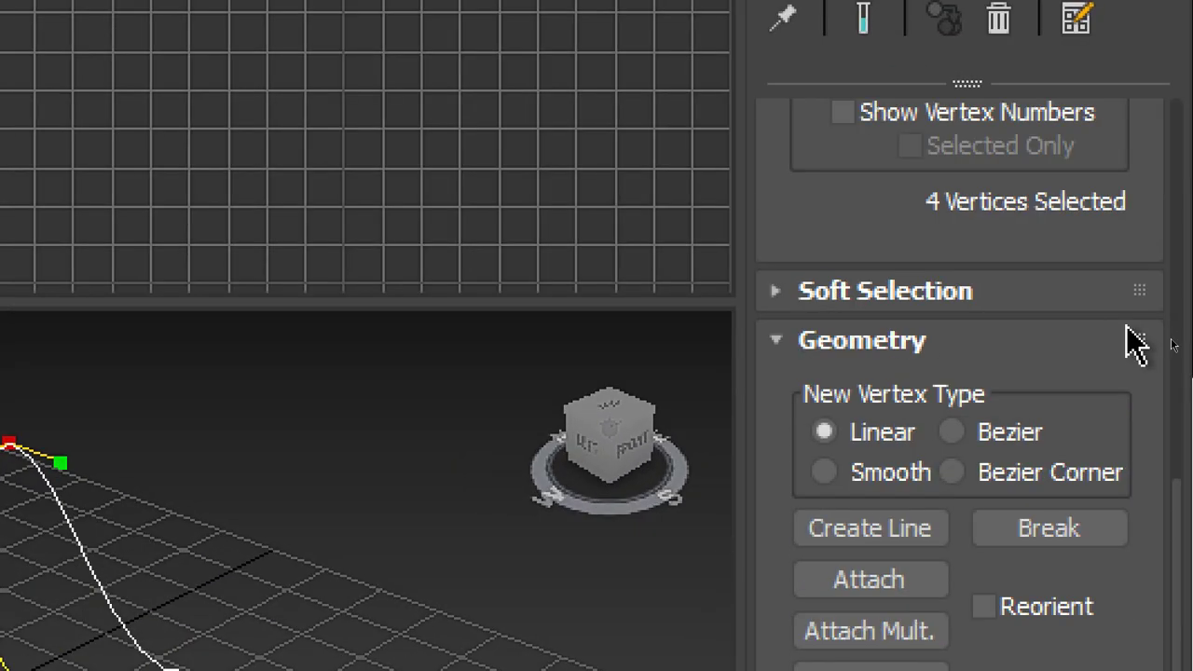
pyautogui.scroll(8, 1128, 327)
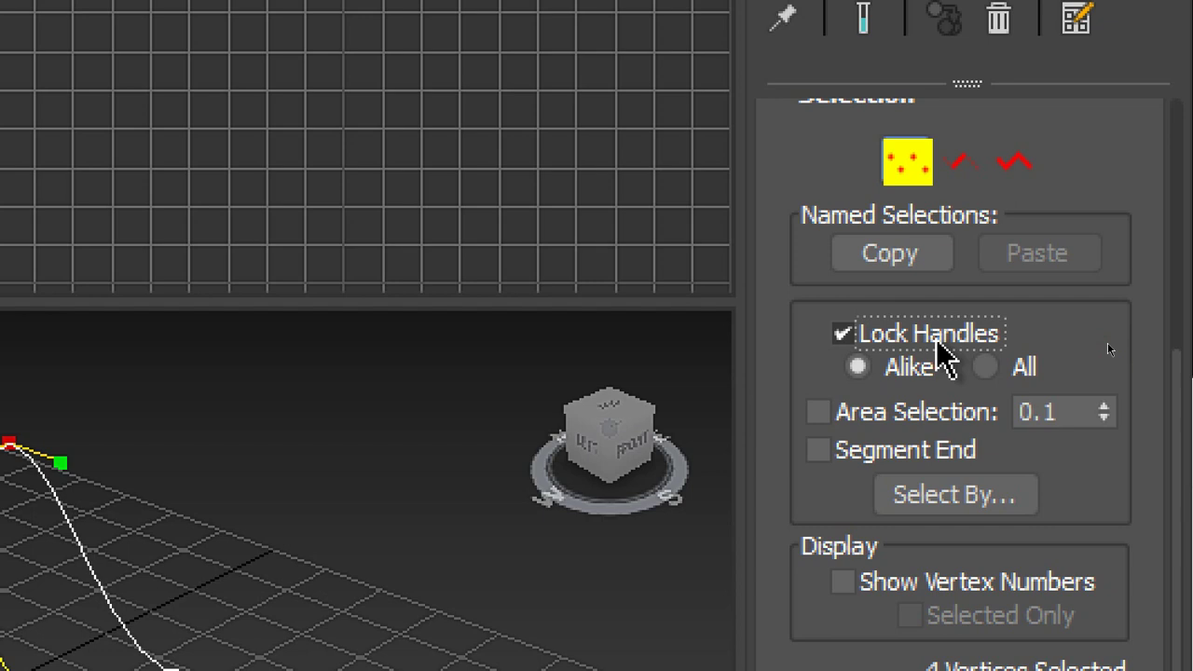
pyautogui.scroll(2, 964, 330)
pyautogui.scroll(-1, 963, 322)
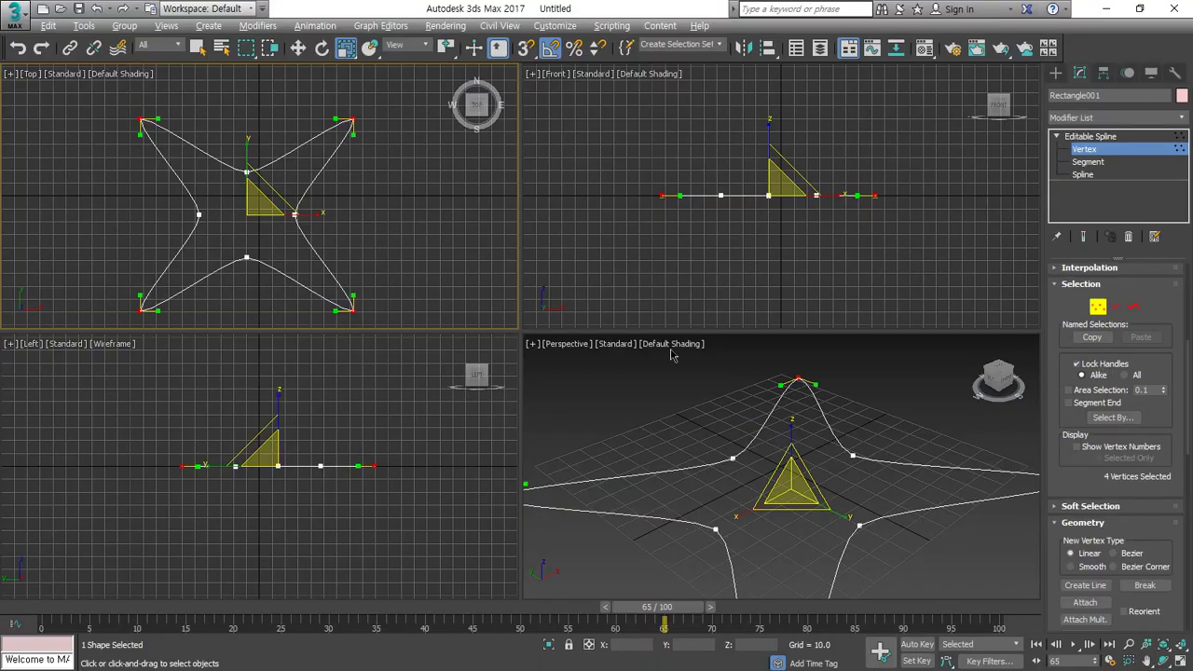
# - Move first one and then the other set of matching tangent handles on the corner vertices to bend the adjoining curves
pyautogui.click(300, 49)
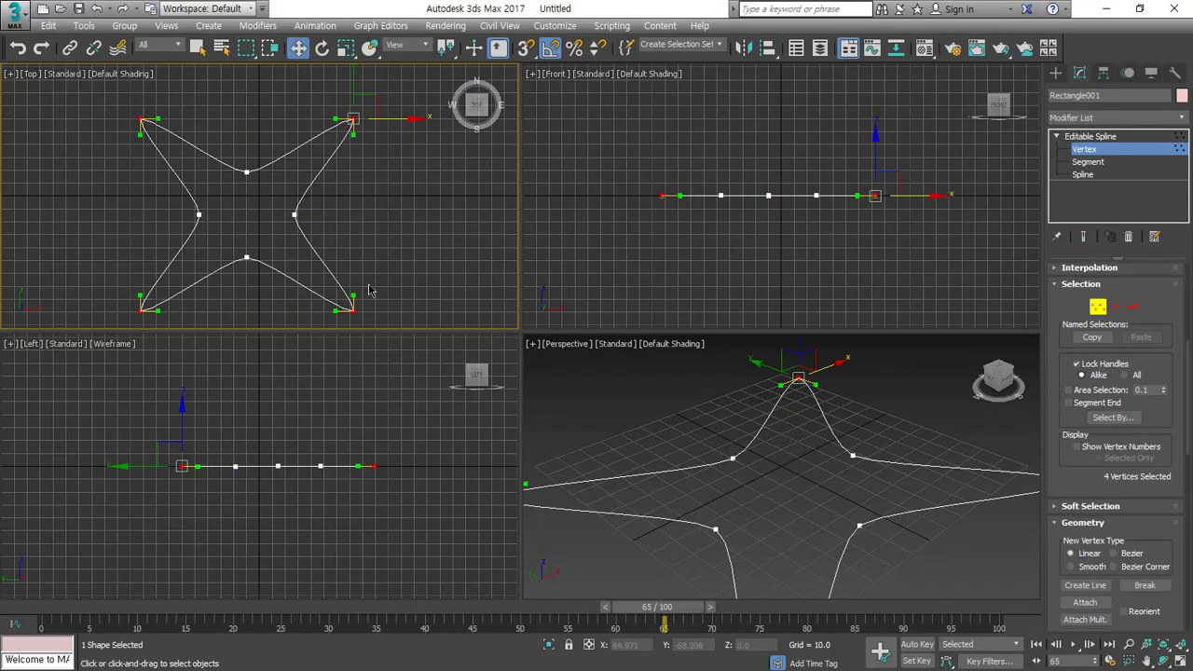
pyautogui.keyDown('shift'); pyautogui.moveTo(357, 295); pyautogui.dragTo(381, 209); pyautogui.keyUp('shift')
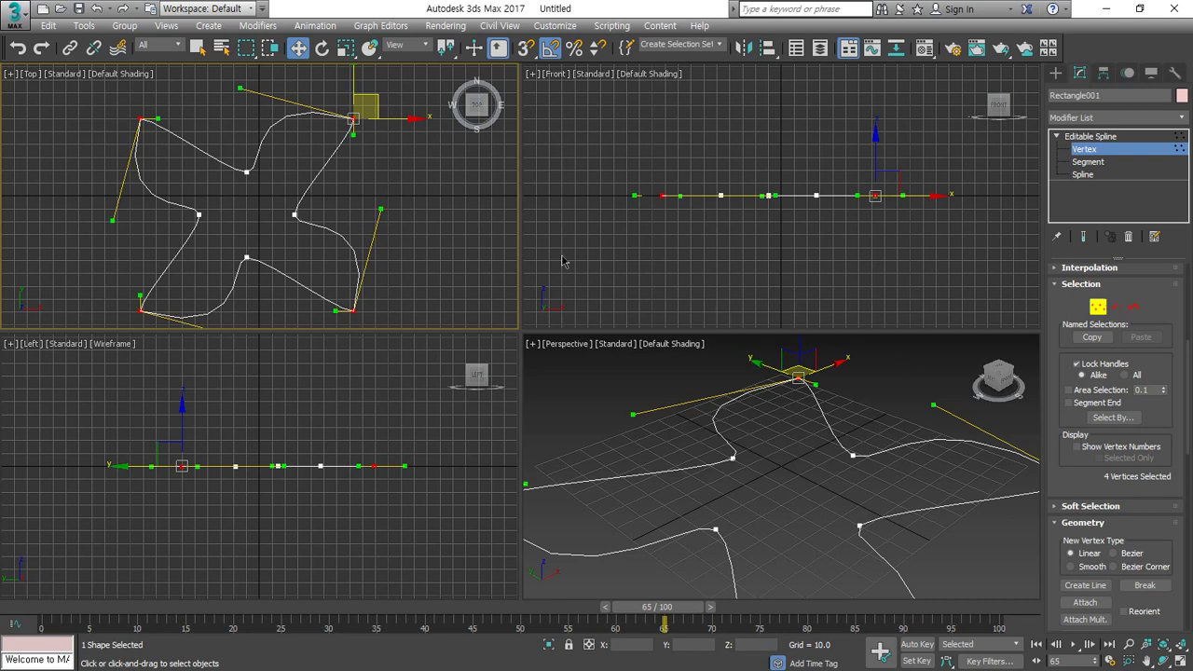
pyautogui.moveTo(383, 212)
pyautogui.mouseDown()
pyautogui.moveTo(375, 259)
pyautogui.moveTo(388, 210)
pyautogui.moveTo(386, 250)
pyautogui.moveTo(400, 215)
pyautogui.moveTo(391, 203)
pyautogui.moveTo(386, 226)
pyautogui.moveTo(345, 226)
pyautogui.moveTo(390, 203)
pyautogui.moveTo(386, 242)
pyautogui.moveTo(397, 195)
pyautogui.moveTo(386, 220)
pyautogui.mouseUp()
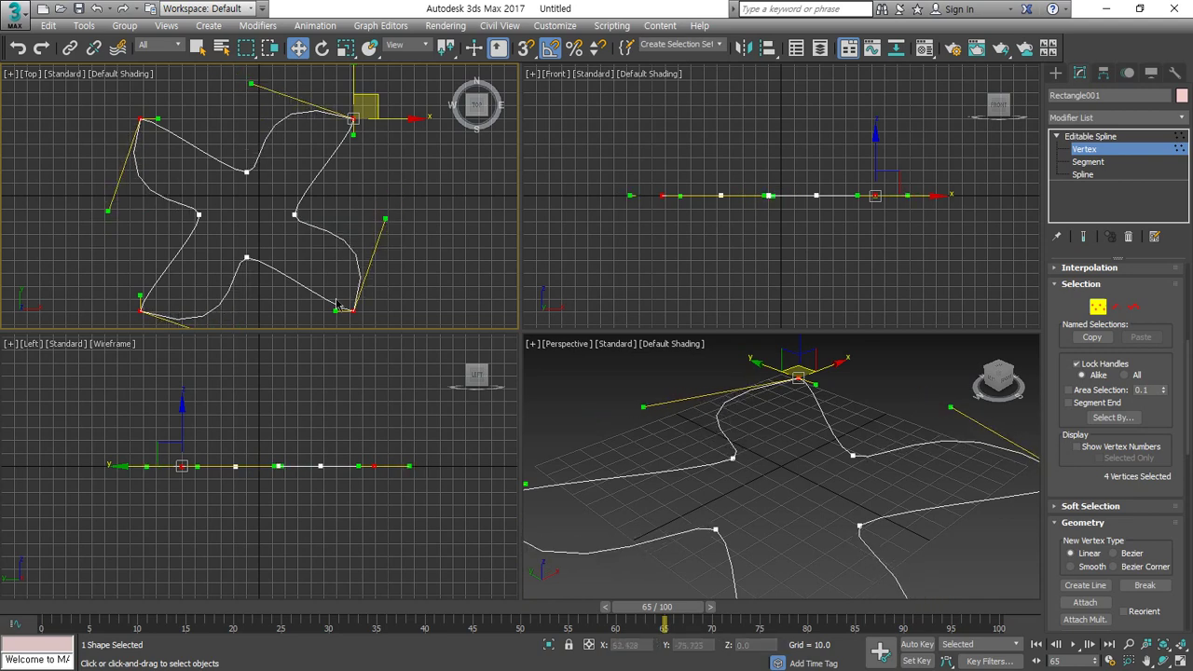
pyautogui.moveTo(331, 312); pyautogui.dragTo(296, 282)
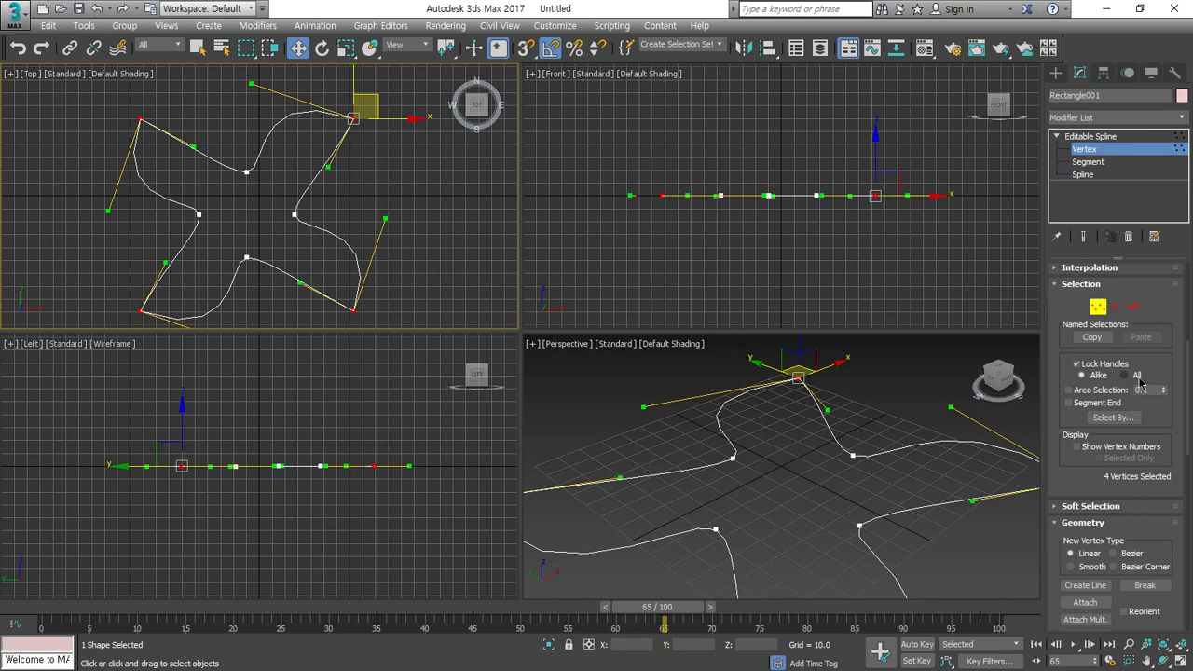
# - Set Lock Handles to All and adjust every corner tangent handle together, then switch to Alike and adjust only the matching long handles
pyautogui.moveTo(387, 219); pyautogui.dragTo(341, 210)
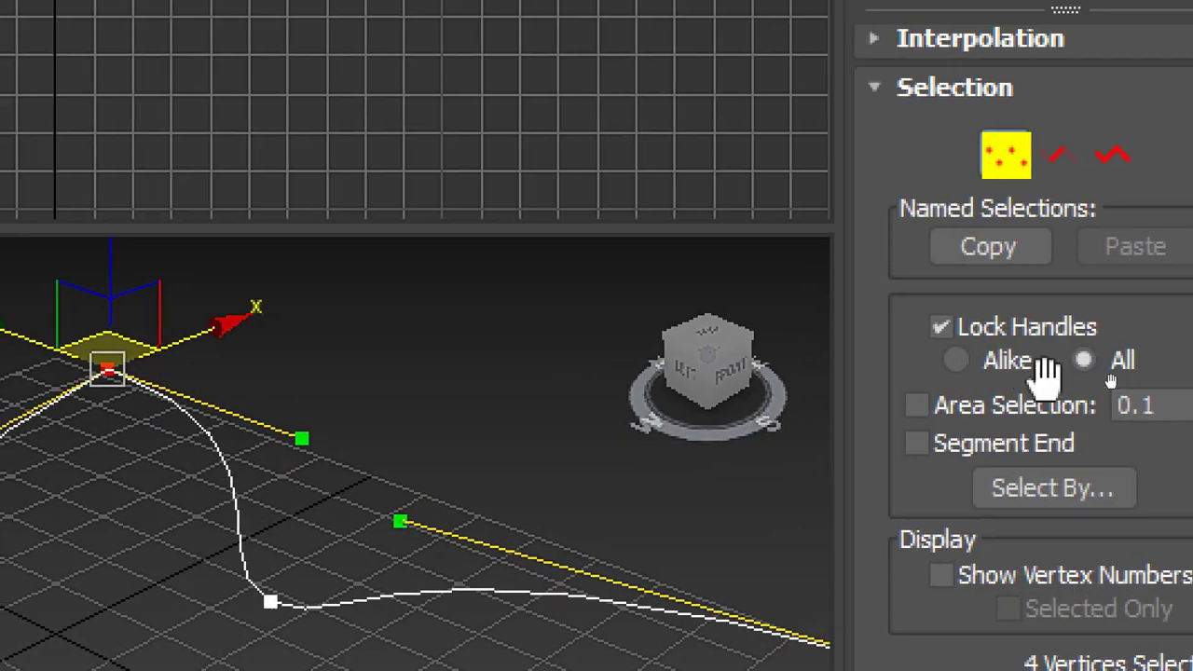
pyautogui.click(1032, 373)
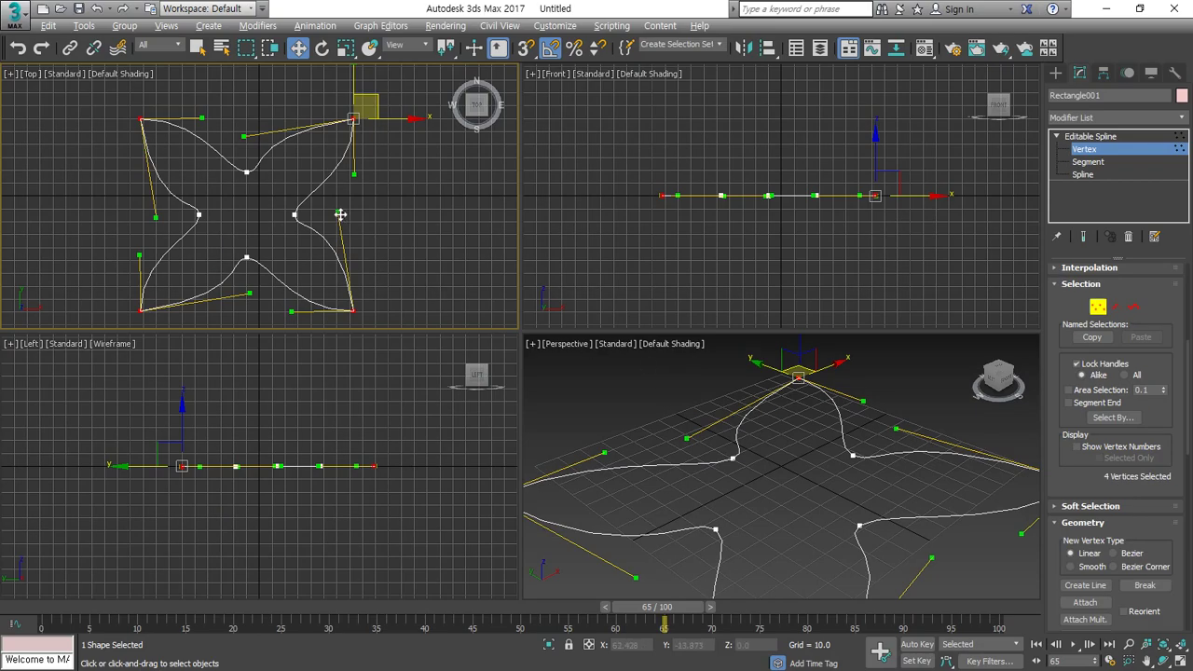
pyautogui.moveTo(340, 214)
pyautogui.mouseDown()
pyautogui.moveTo(360, 205)
pyautogui.moveTo(349, 210)
pyautogui.moveTo(381, 221)
pyautogui.moveTo(330, 232)
pyautogui.moveTo(344, 230)
pyautogui.mouseUp()
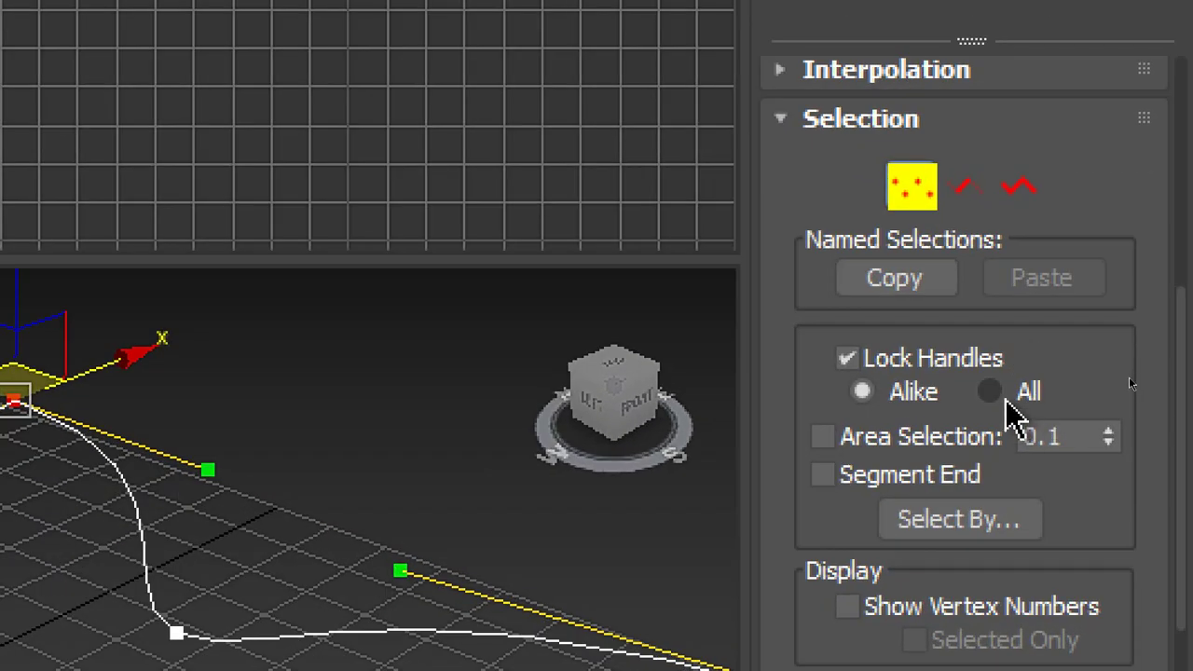
# - Set Lock Handles back to All, slightly adjust the corner tangent handles together, and clear the vertex selection
pyautogui.click(990, 392)
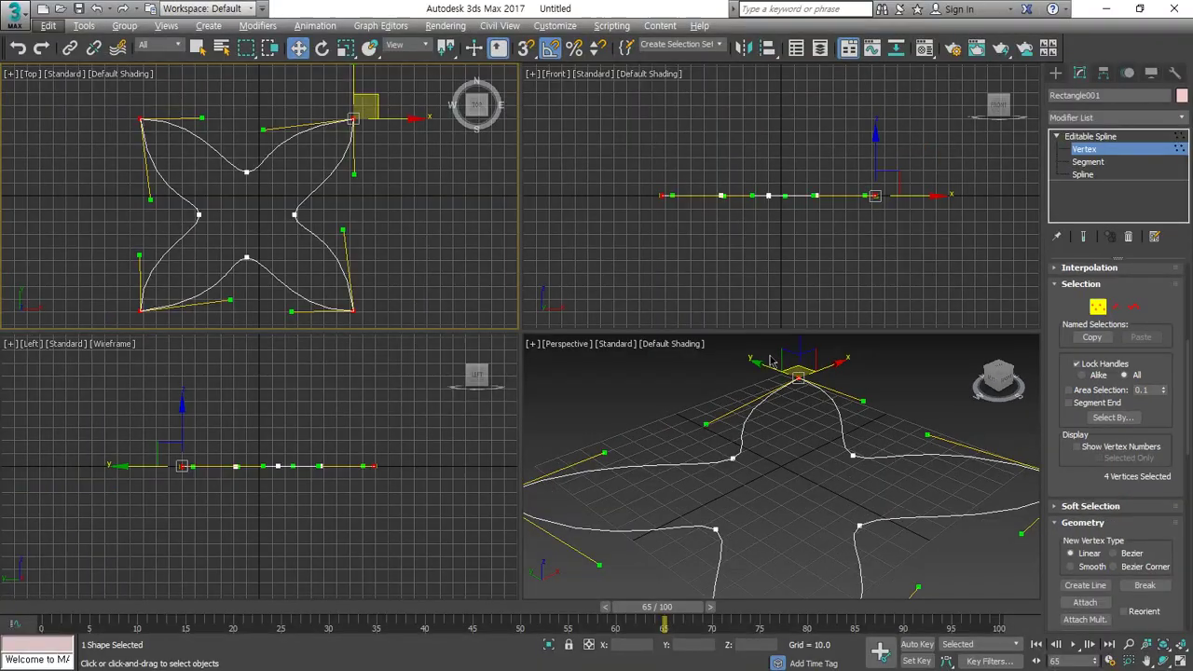
pyautogui.moveTo(345, 233)
pyautogui.mouseDown()
pyautogui.moveTo(317, 234)
pyautogui.moveTo(368, 234)
pyautogui.moveTo(322, 231)
pyautogui.moveTo(364, 227)
pyautogui.moveTo(350, 226)
pyautogui.mouseUp()
pyautogui.click(410, 242)
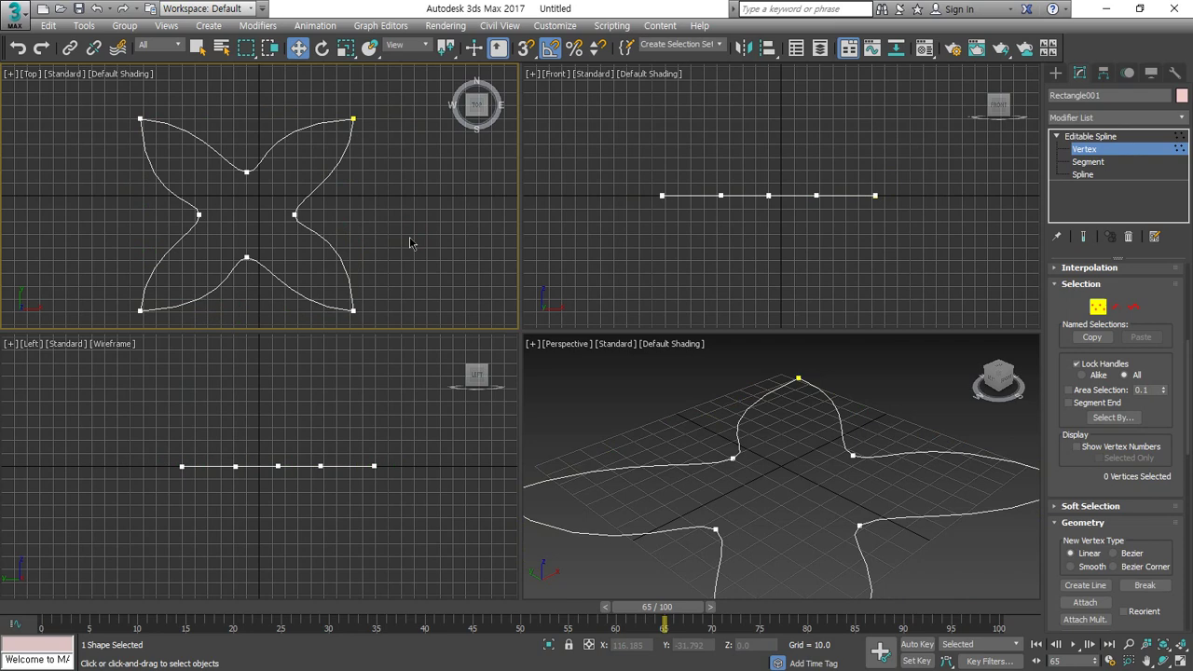
# - Leave vertex level and delete the reshaped four-pointed spline
pyautogui.click(1098, 149)
pyautogui.press('Delete')
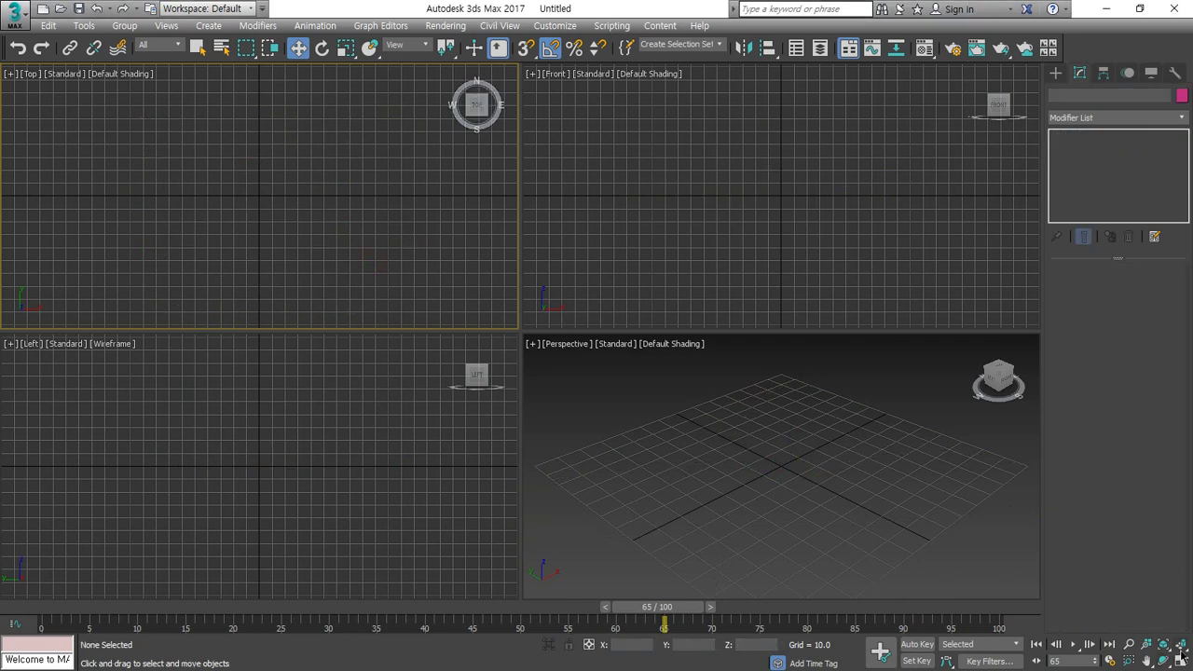
# - Draw a 10-sided NGon spline around the origin in the Top view, radius about 68, and make it circular
pyautogui.click(1056, 73)
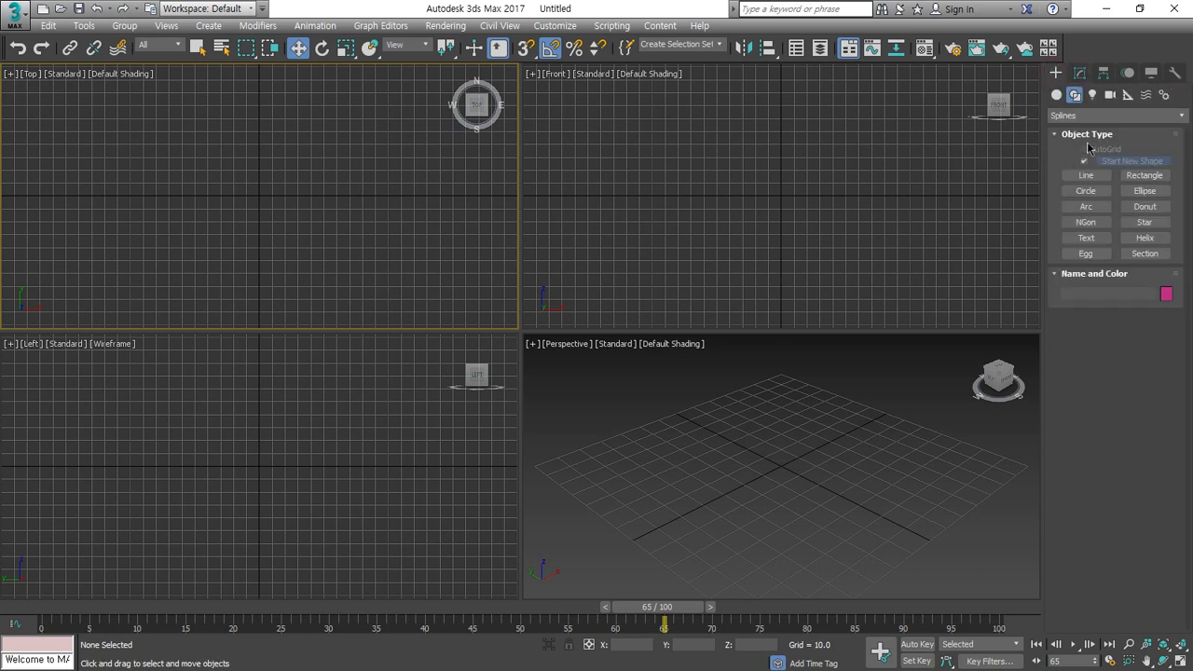
pyautogui.click(1087, 222)
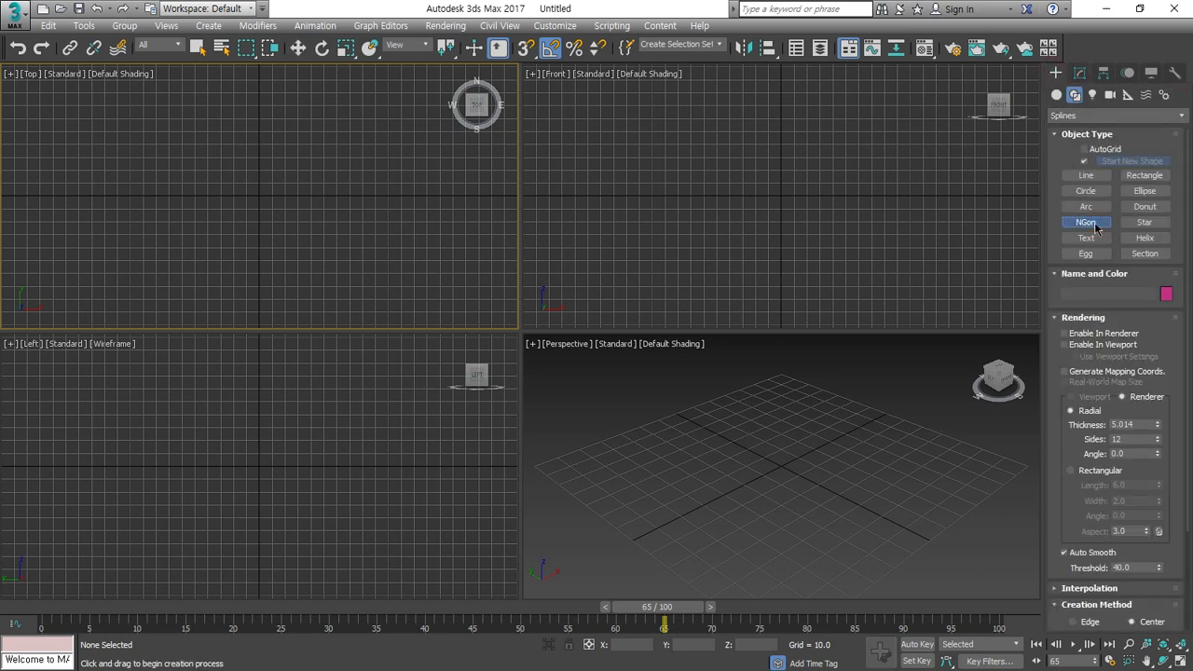
pyautogui.click(1063, 318)
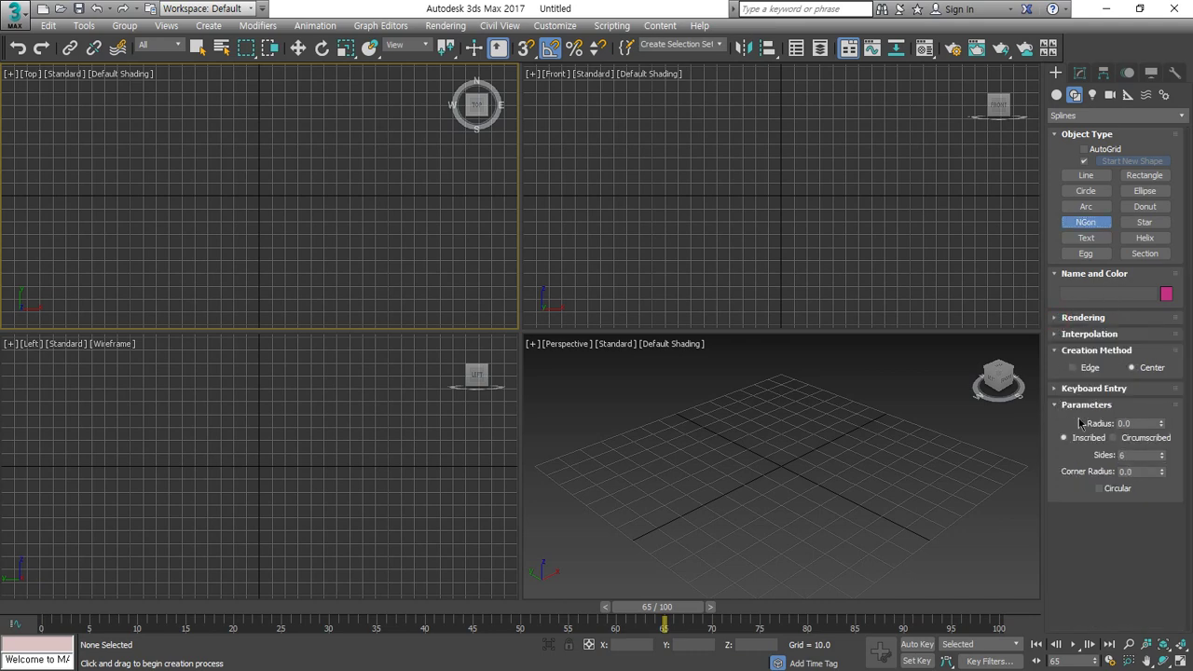
pyautogui.doubleClick(1141, 456)
pyautogui.write('5')
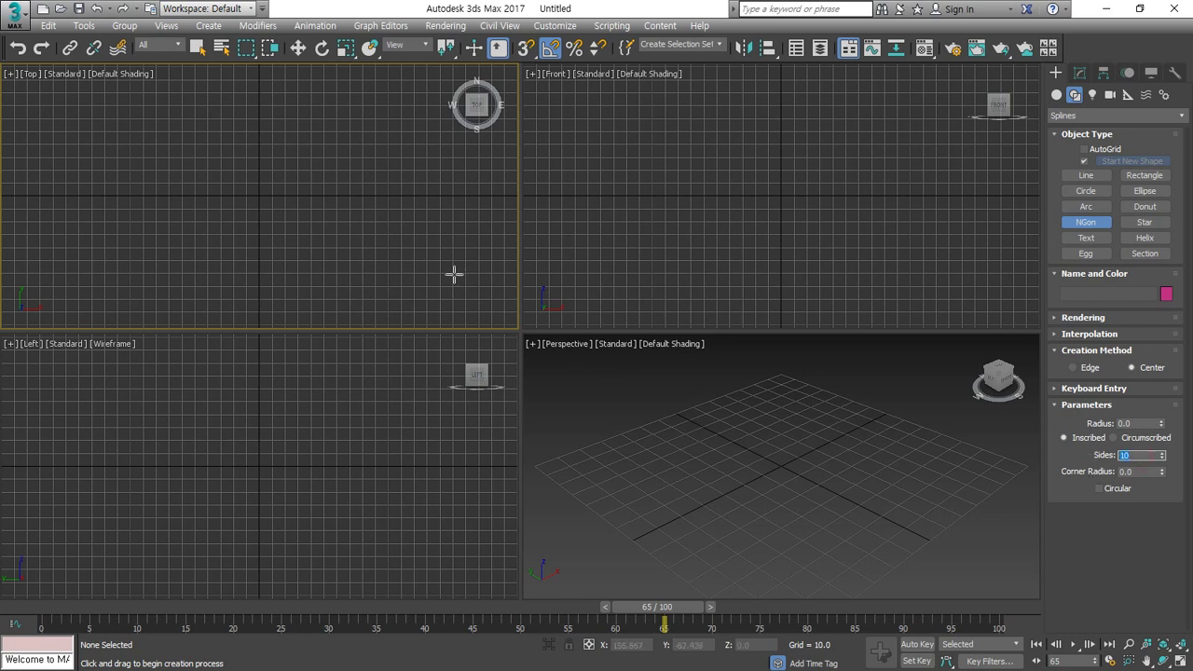
pyautogui.moveTo(255, 196); pyautogui.dragTo(261, 106)
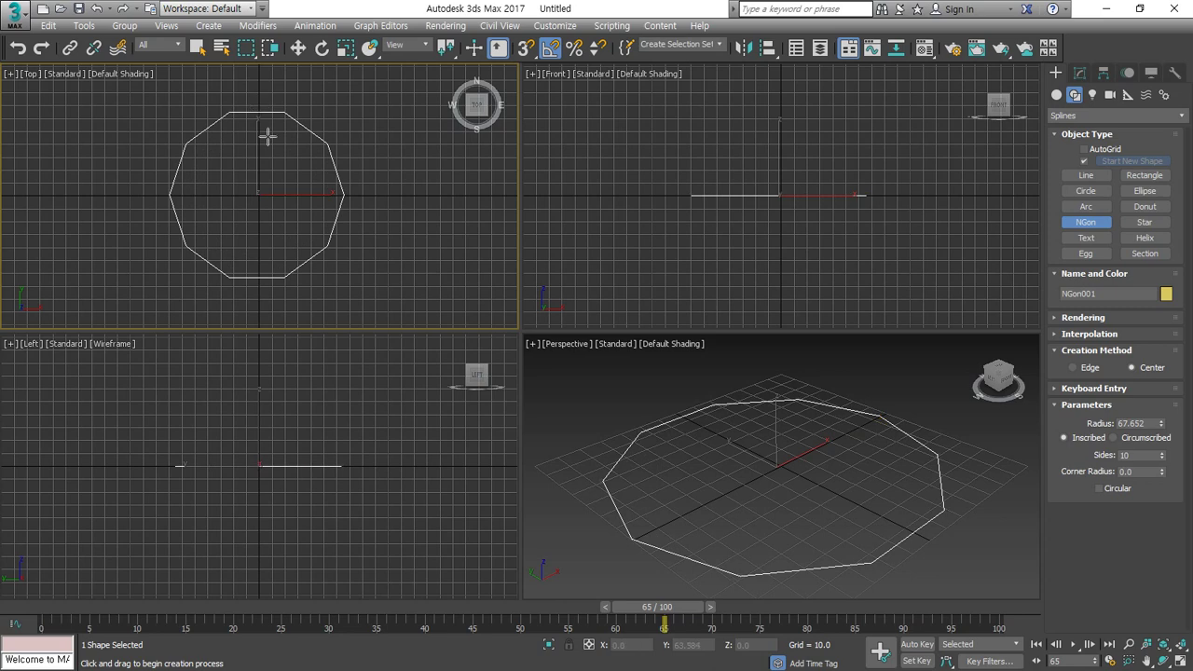
pyautogui.click(1101, 489)
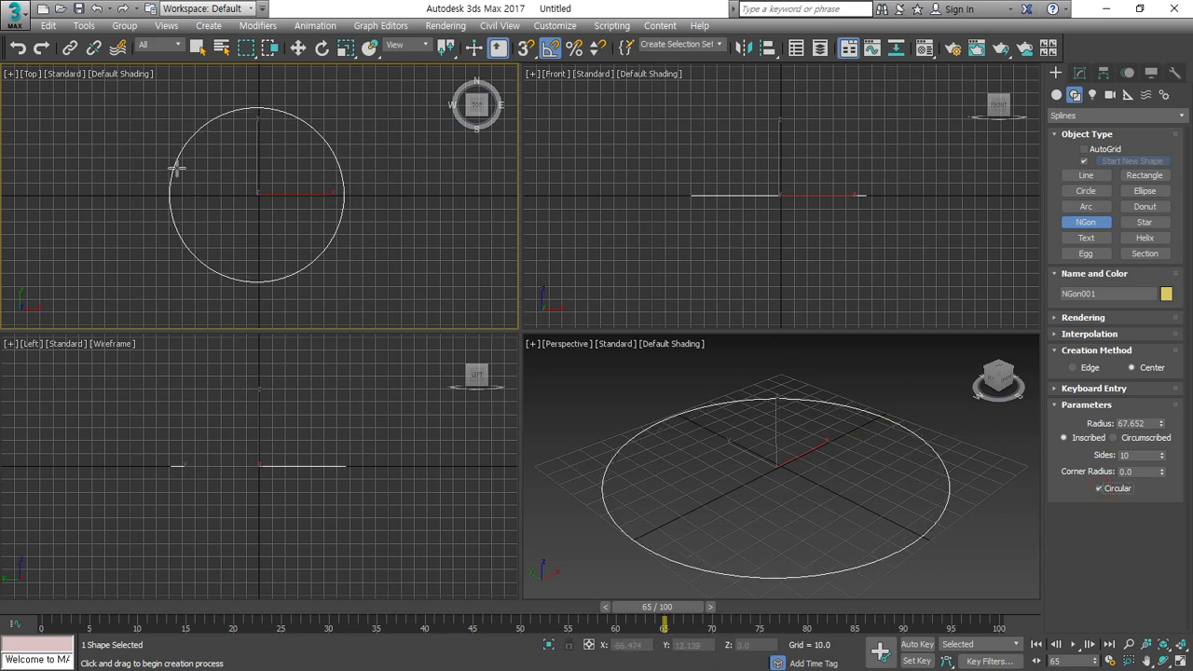
# - Switch to the Move tool and convert the circular NGon to an editable spline
pyautogui.press('w')
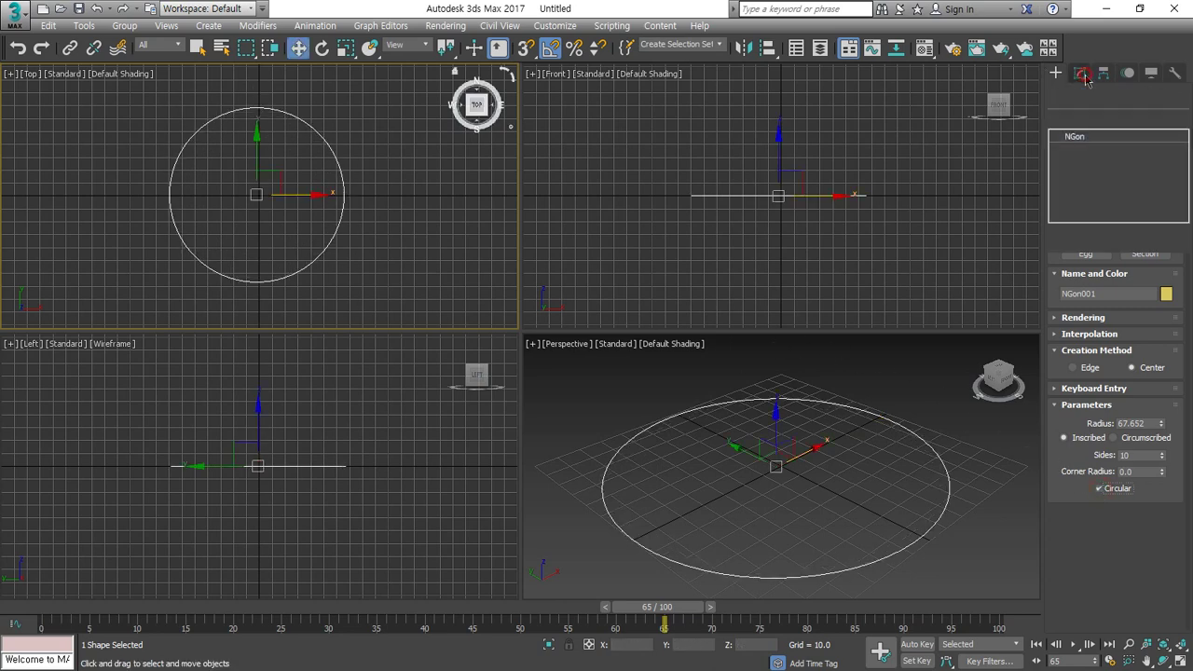
pyautogui.rightClick(275, 171)
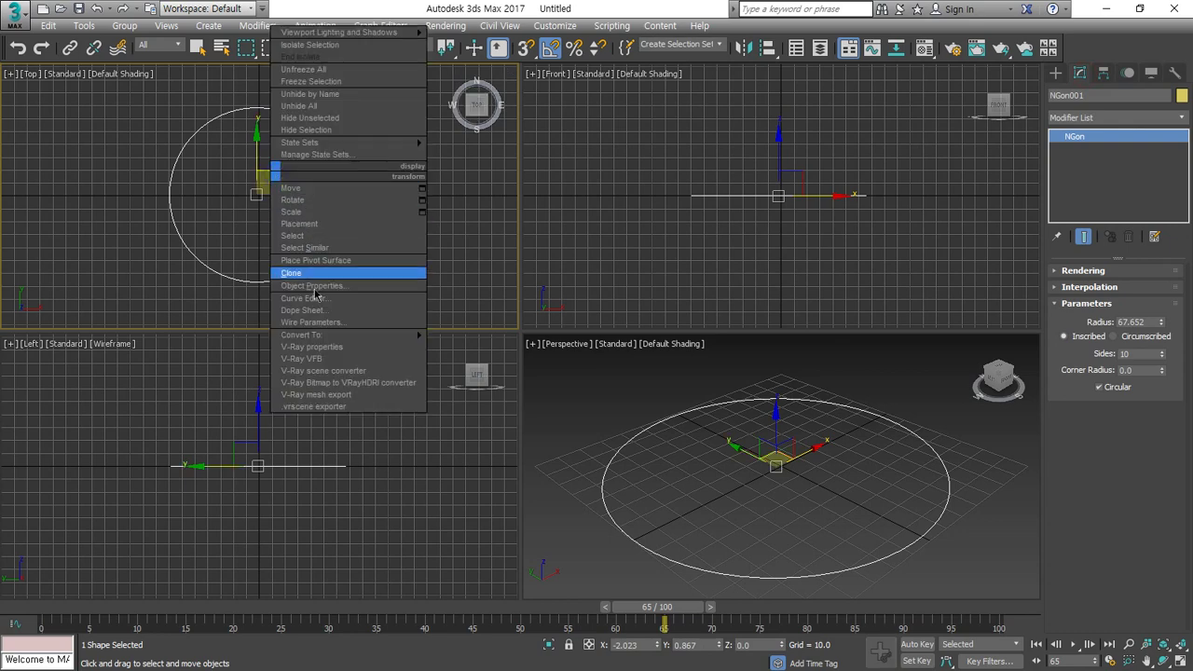
pyautogui.moveTo(319, 335)
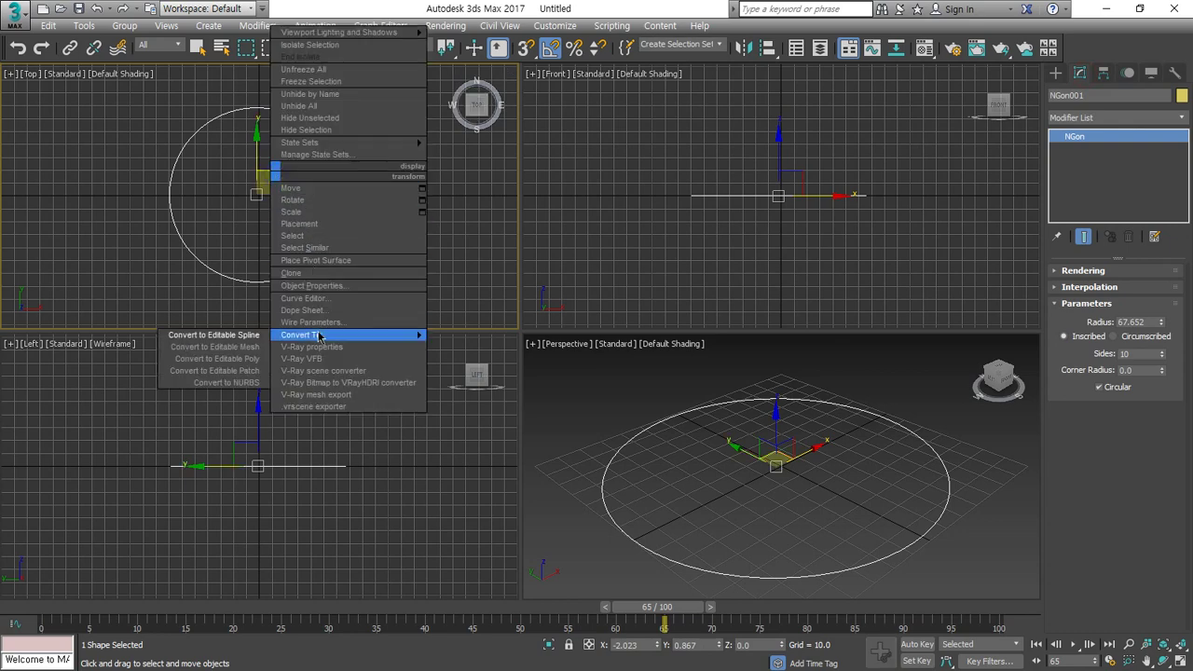
pyautogui.click(222, 336)
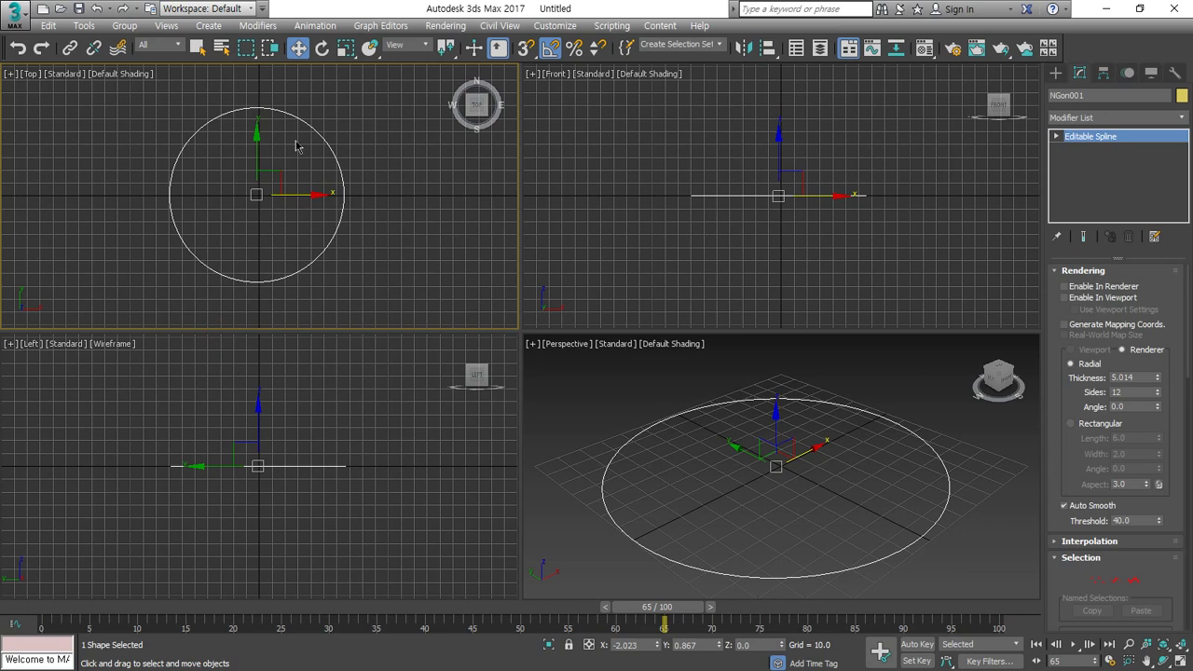
# - Enter vertex level and select every other vertex around the circle, five in total, including the rightmost one
pyautogui.press('1')
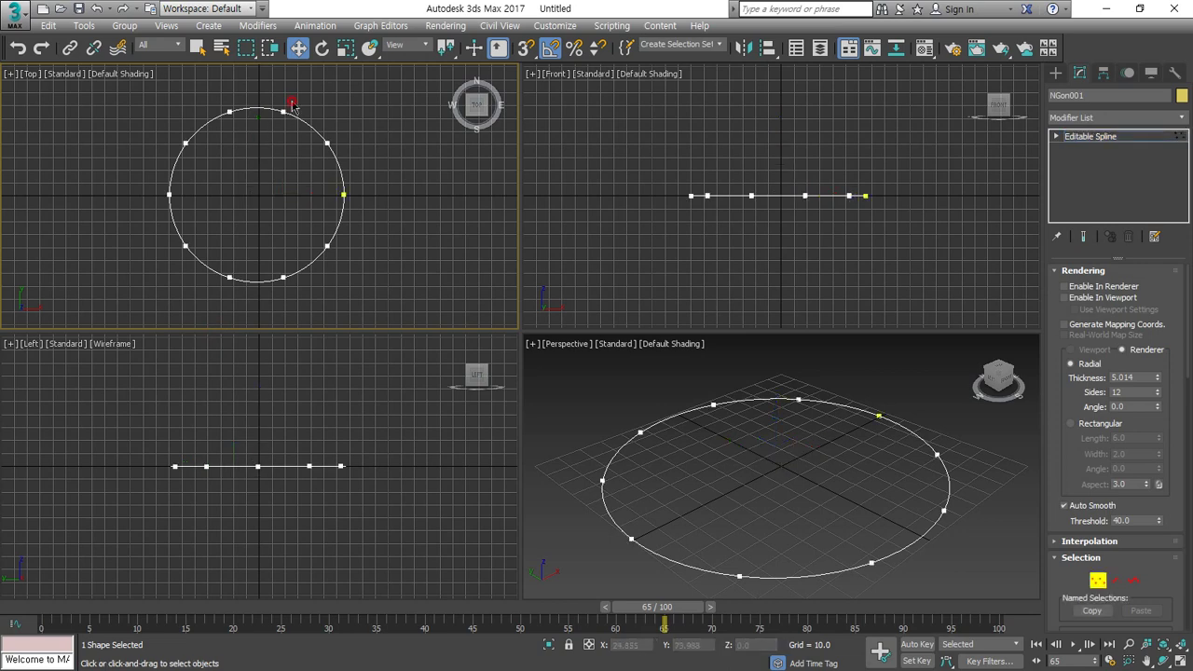
pyautogui.moveTo(291, 105); pyautogui.dragTo(168, 151)
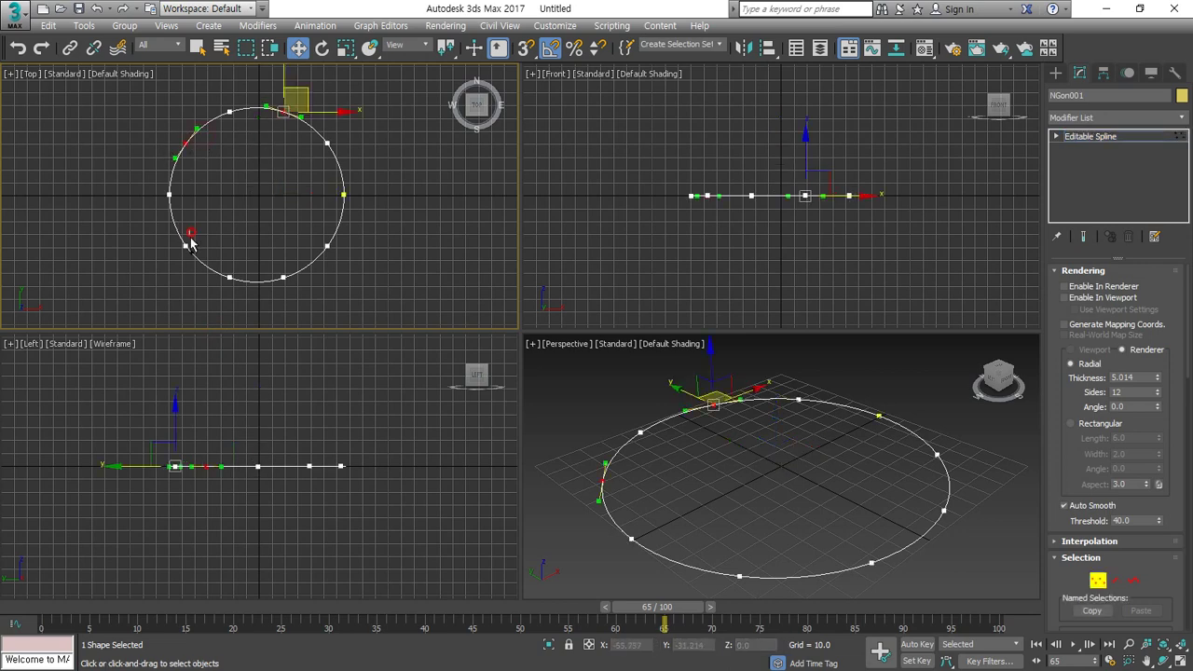
pyautogui.keyDown('ctrl'); pyautogui.click(186, 245); pyautogui.keyUp('ctrl')
pyautogui.keyDown('ctrl'); pyautogui.click(282, 278); pyautogui.keyUp('ctrl')
pyautogui.keyDown('ctrl'); pyautogui.click(344, 196); pyautogui.keyUp('ctrl')
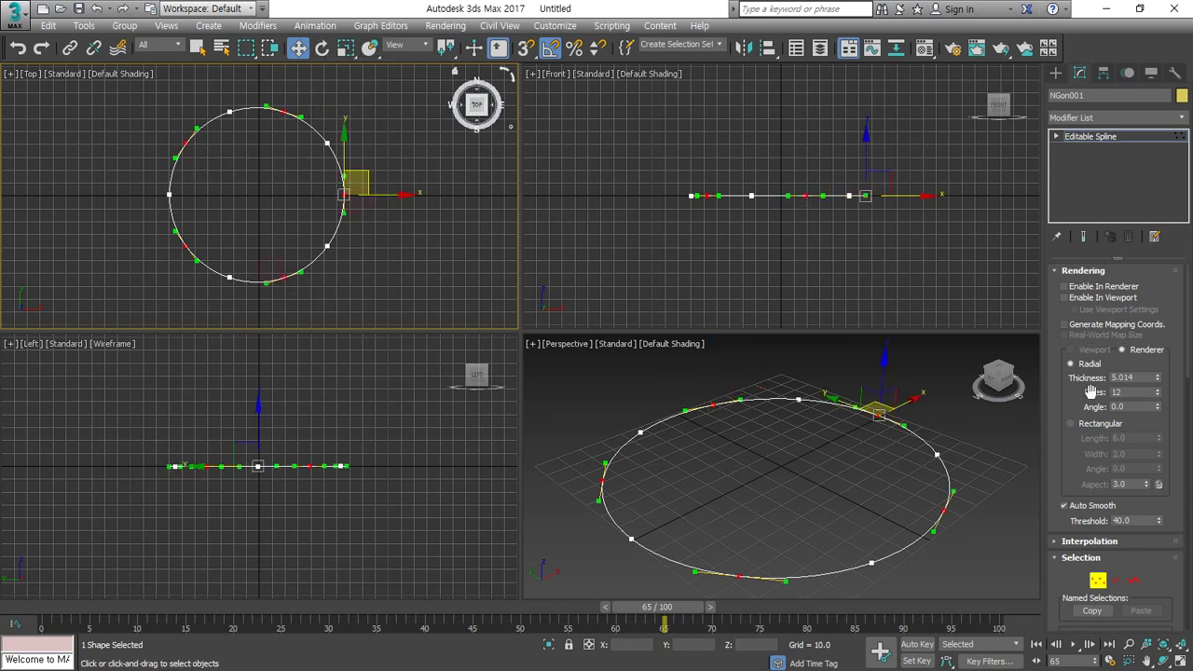
# - With Lock Handles set to Alike, slightly lengthen the tangent handles of the five selected vertices together
pyautogui.scroll(-1, 1086, 391)
pyautogui.scroll(-4, 1084, 394)
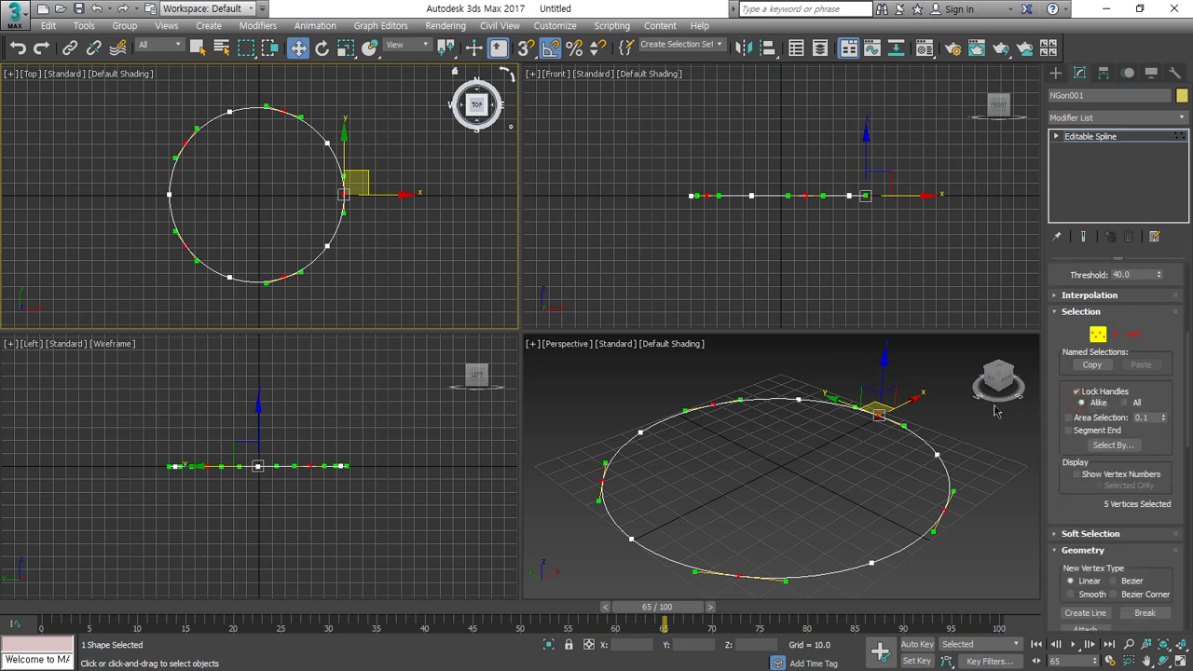
pyautogui.moveTo(341, 215)
pyautogui.mouseDown()
pyautogui.moveTo(354, 213)
pyautogui.moveTo(325, 213)
pyautogui.moveTo(365, 218)
pyautogui.moveTo(342, 221)
pyautogui.mouseUp()
# - Convert the five selected vertices to Bezier Corner and pull both sets of matching tangent handles outward to form scallops
pyautogui.rightClick(344, 195)
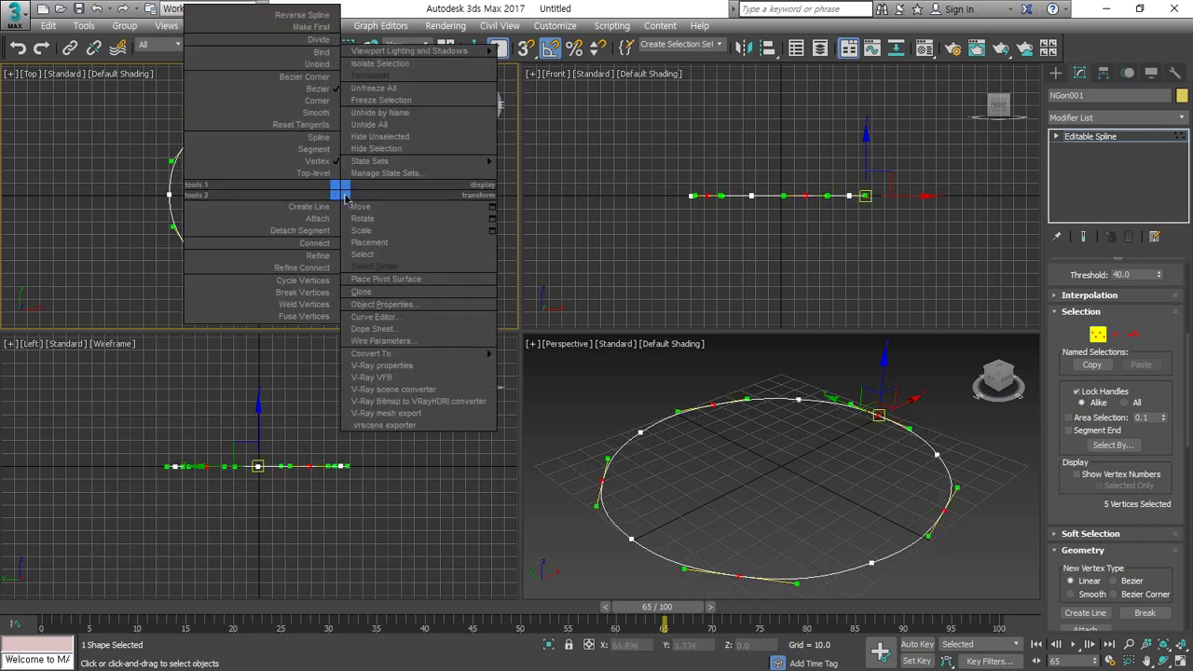
pyautogui.click(316, 78)
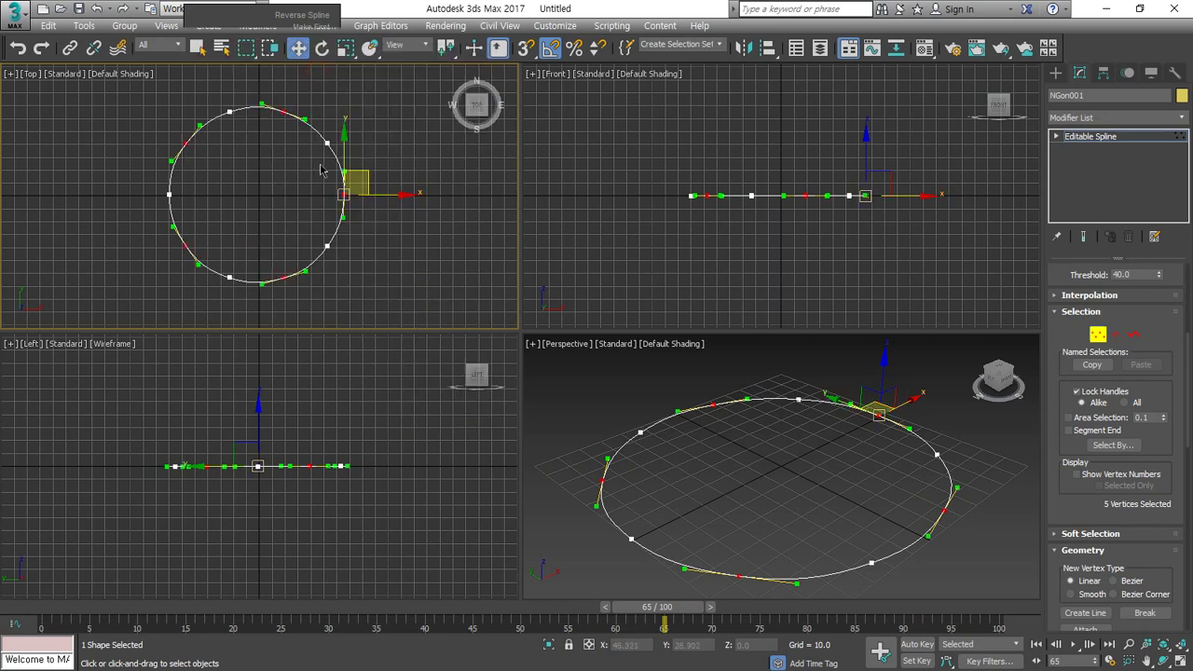
pyautogui.moveTo(340, 216); pyautogui.dragTo(368, 222)
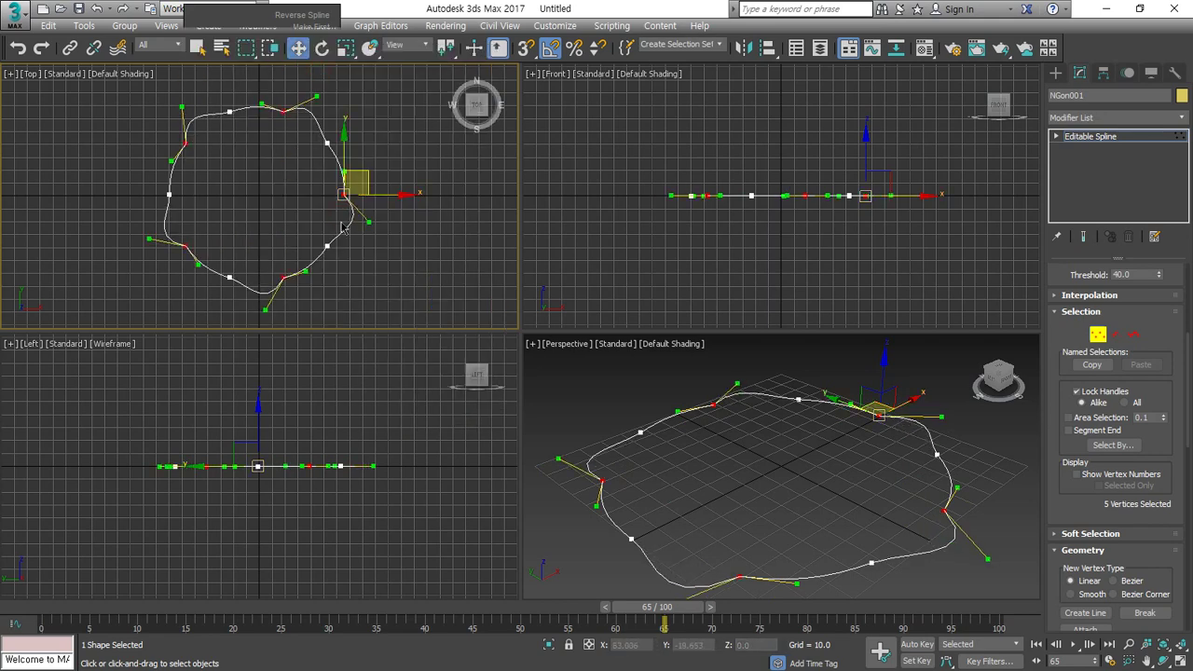
pyautogui.moveTo(304, 273); pyautogui.dragTo(321, 289)
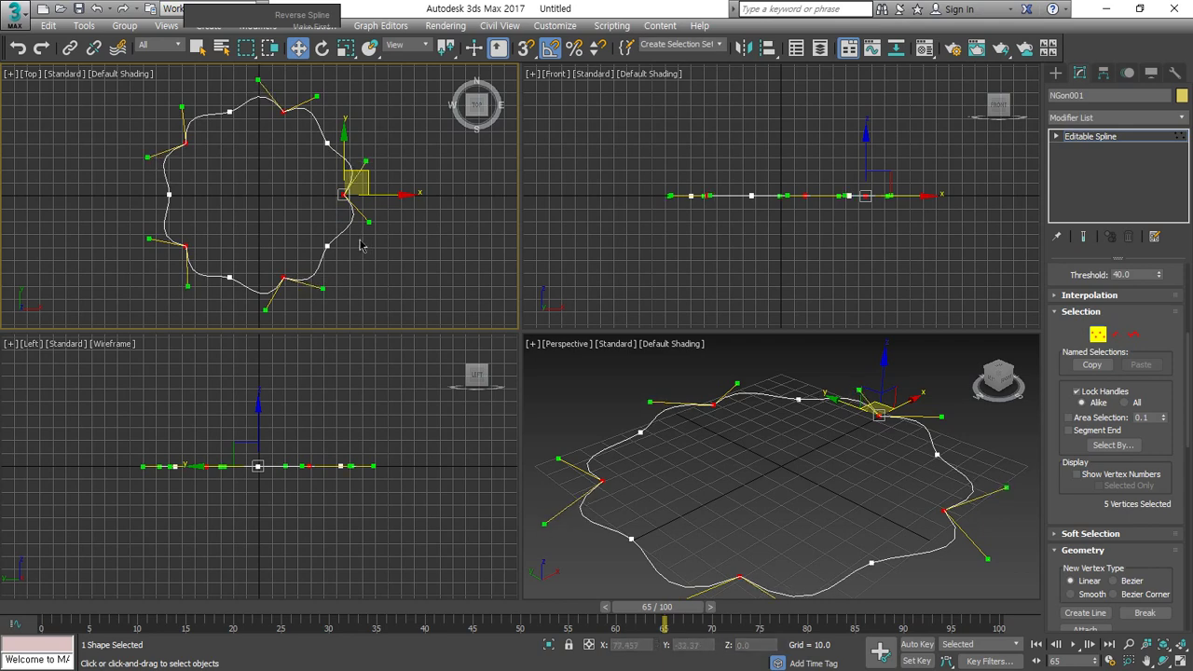
# - Select the five remaining alternate vertices around the spline
pyautogui.click(328, 247)
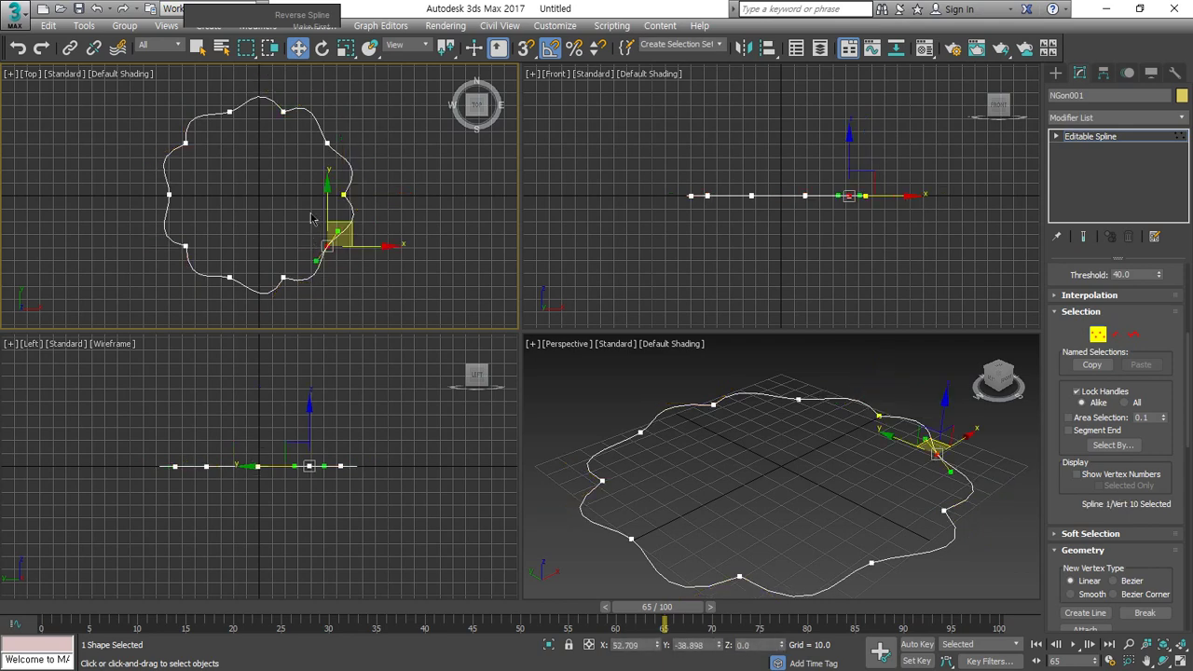
pyautogui.keyDown('ctrl'); pyautogui.click(326, 144); pyautogui.keyUp('ctrl')
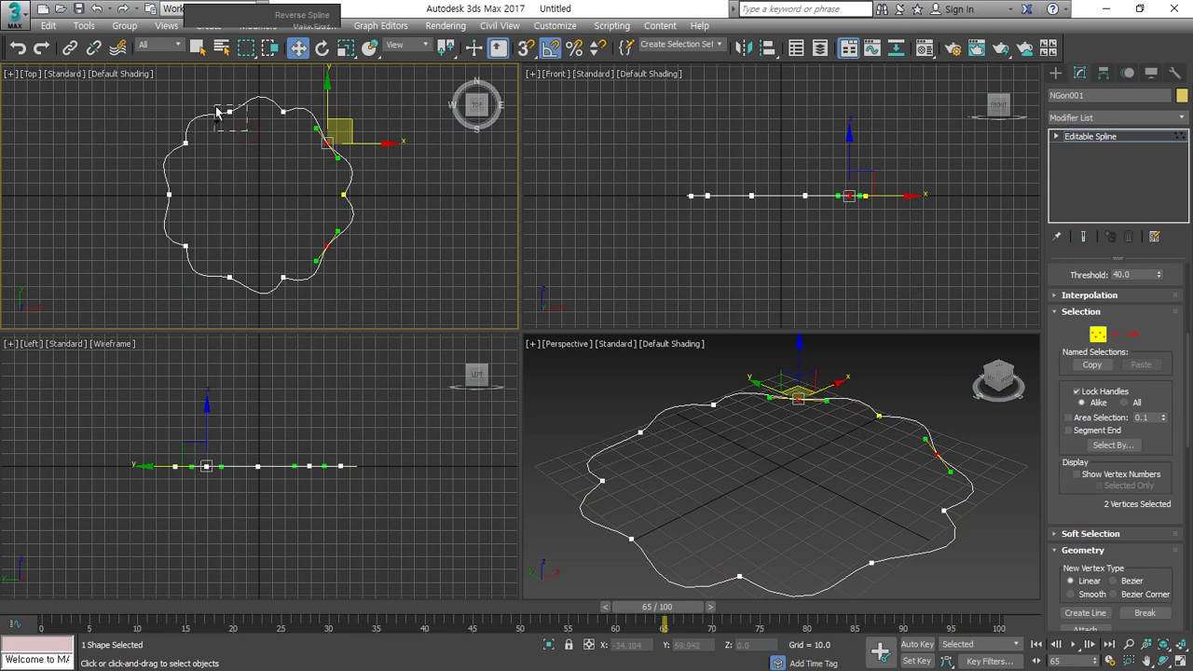
pyautogui.keyDown('ctrl'); pyautogui.moveTo(217, 113); pyautogui.dragTo(215, 111); pyautogui.keyUp('ctrl')
pyautogui.keyDown('ctrl'); pyautogui.click(169, 195); pyautogui.keyUp('ctrl')
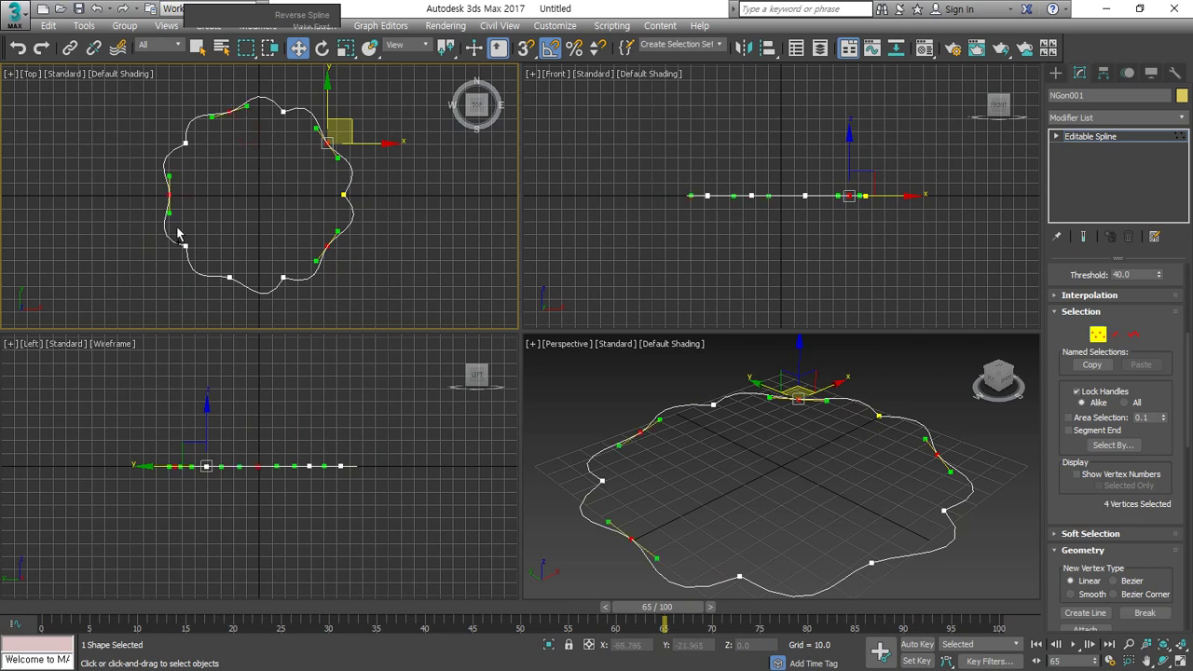
pyautogui.keyDown('ctrl'); pyautogui.click(228, 277); pyautogui.keyUp('ctrl')
pyautogui.keyDown('ctrl'); pyautogui.click(328, 248); pyautogui.keyUp('ctrl')
# - Convert these five vertices to Bezier Corner, pull both sets of matching handles outward to complete the ten-petal outline, and clear the selection
pyautogui.rightClick(328, 257)
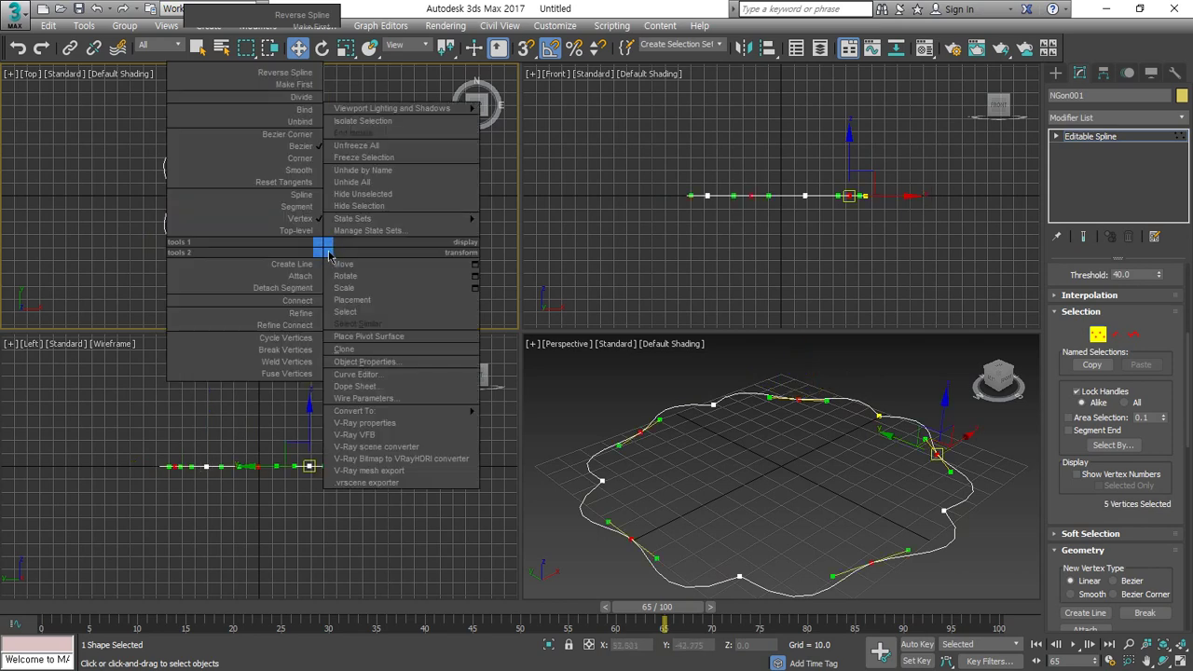
pyautogui.click(306, 141)
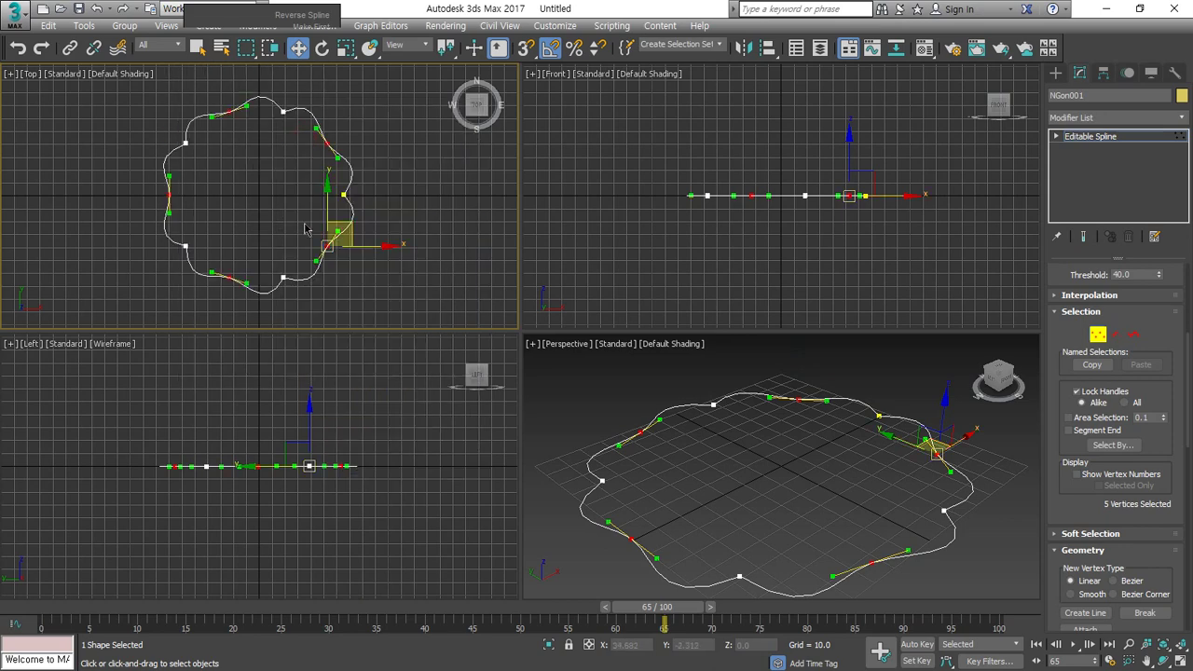
pyautogui.moveTo(250, 284); pyautogui.dragTo(240, 293)
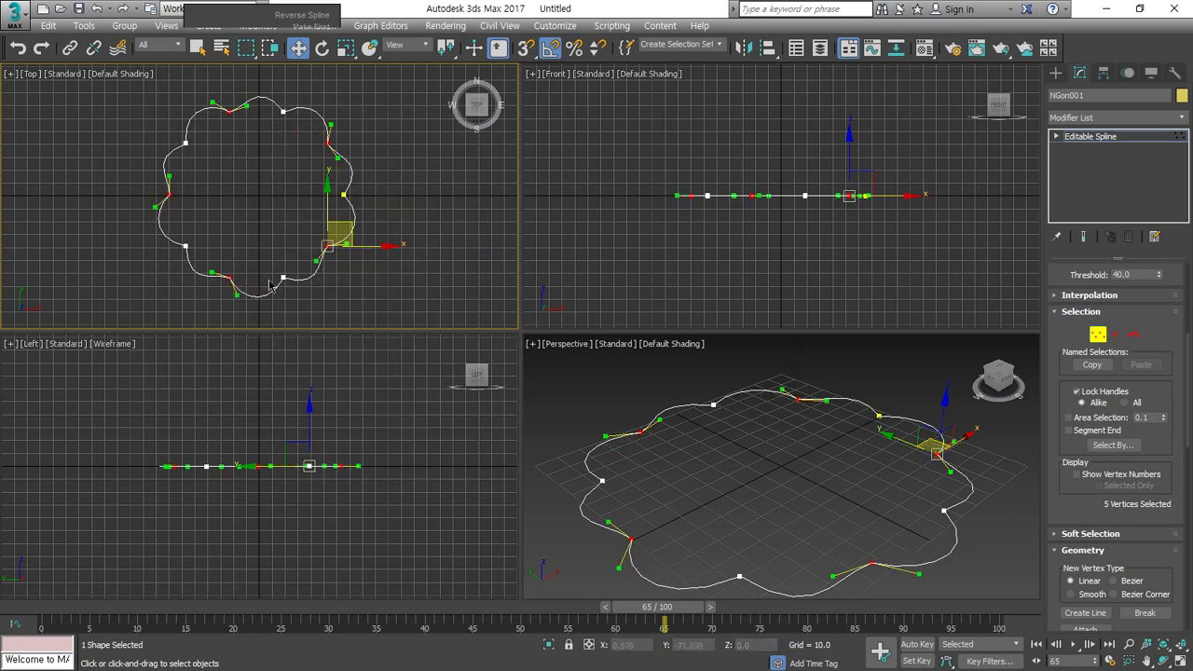
pyautogui.click(327, 142)
pyautogui.moveTo(336, 159); pyautogui.dragTo(346, 150)
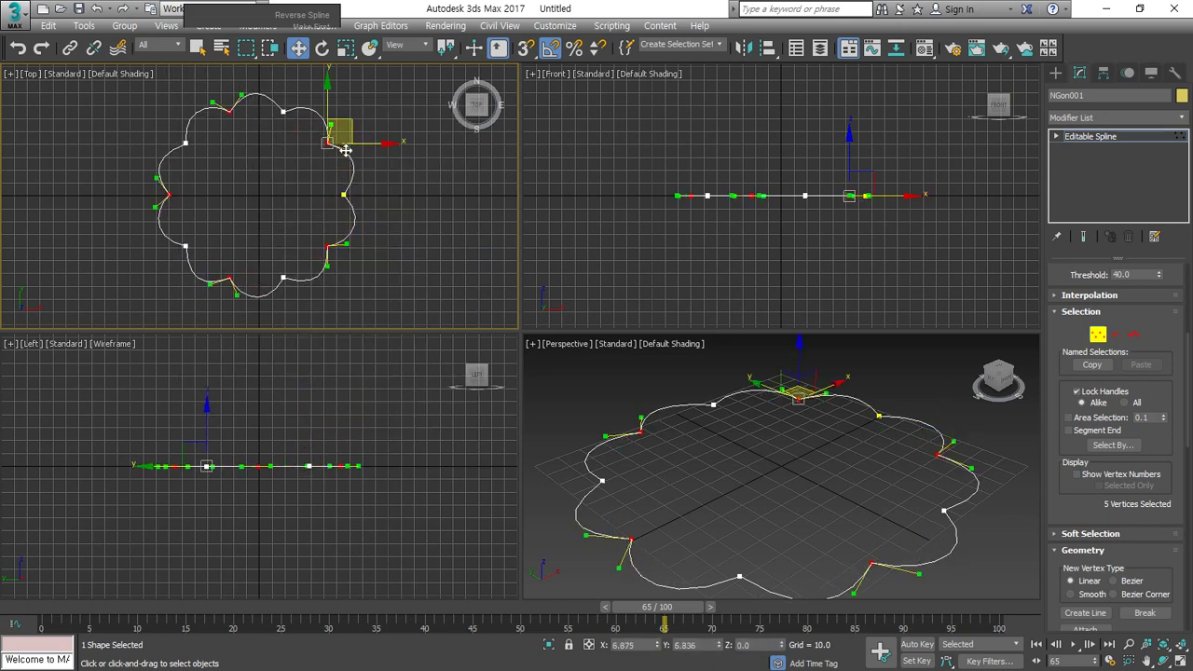
pyautogui.click(402, 225)
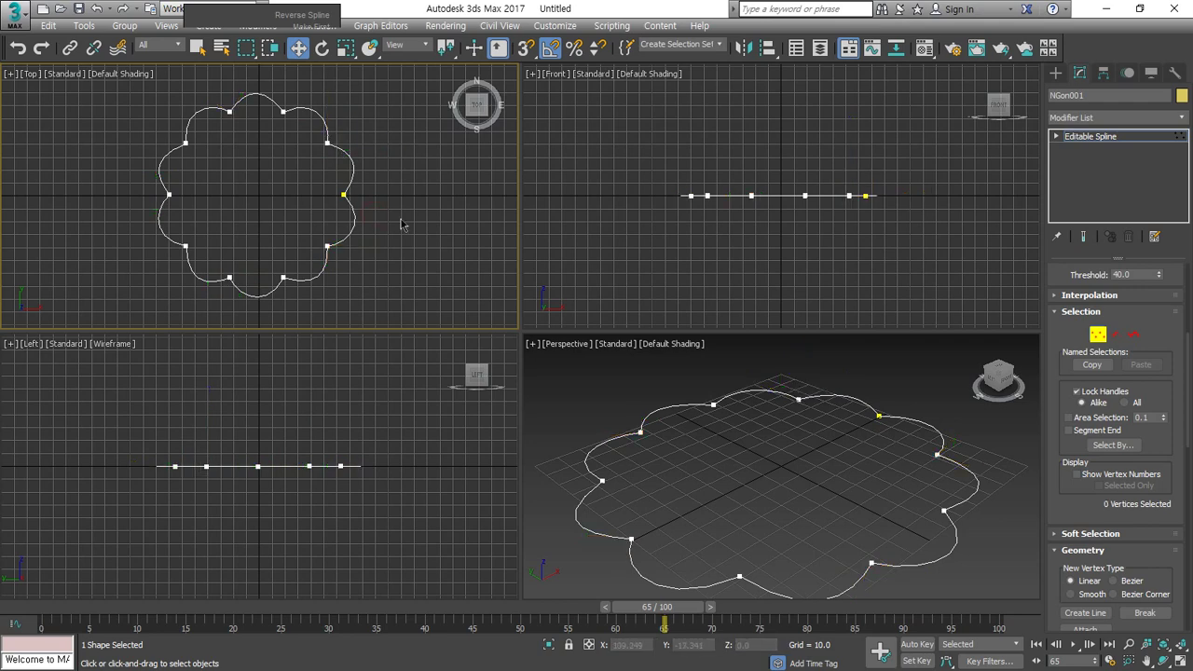